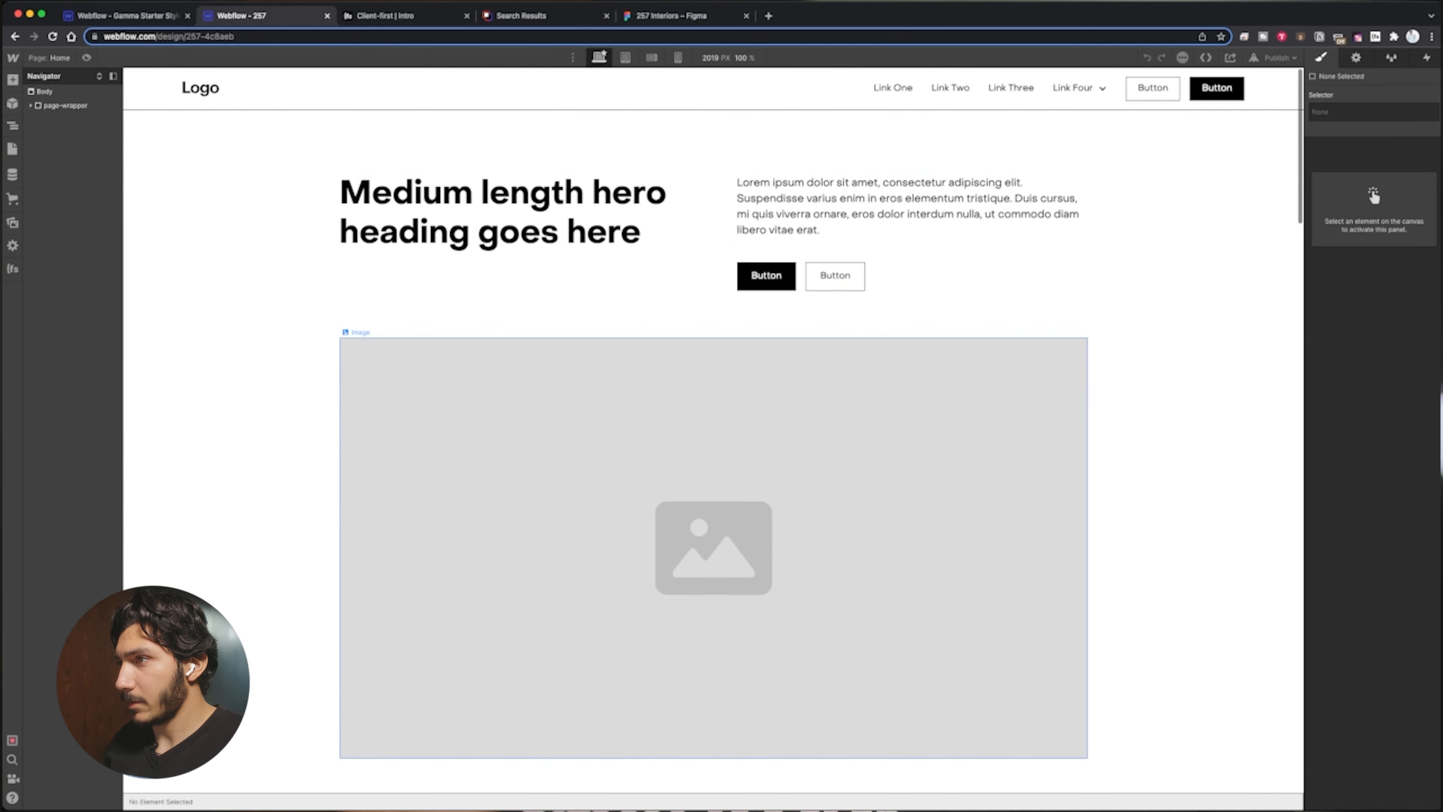
Apply the existing button class to the filled buttons in the hero and navbar, adding the button-small combo class to the navbar one
scroll(713, 432, down, 3)
scroll(713, 433, up, 3)
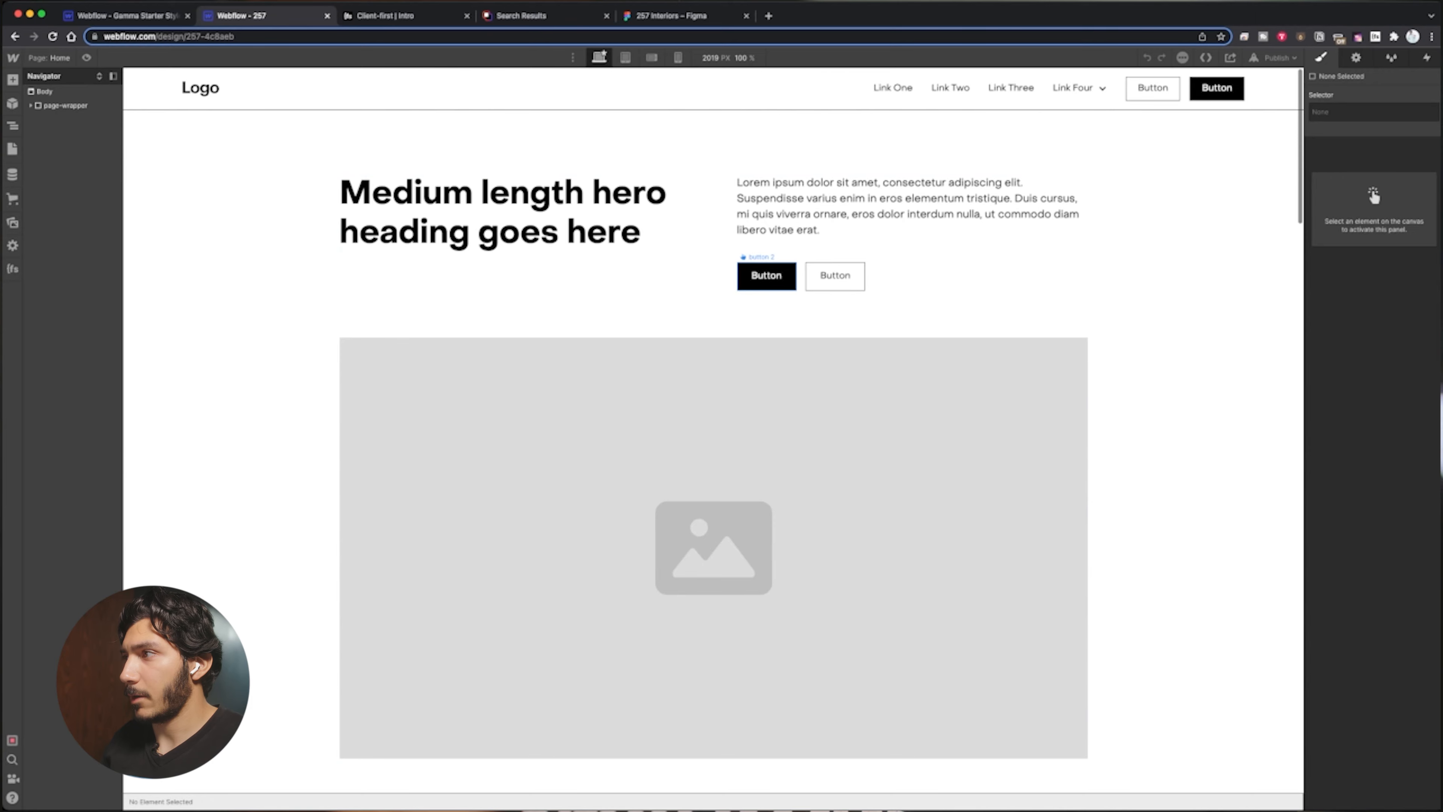
click(766, 276)
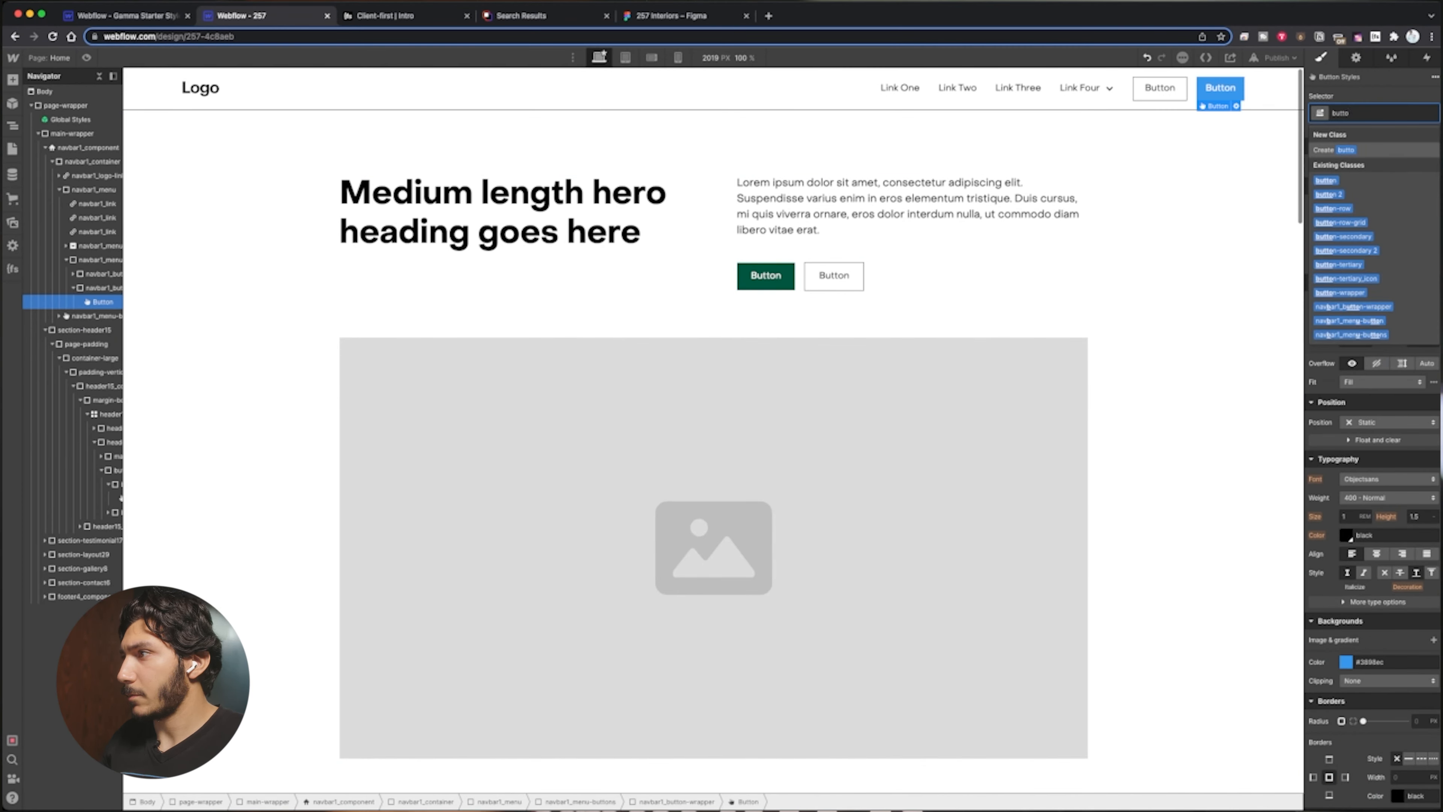
key(Down)
key(Return)
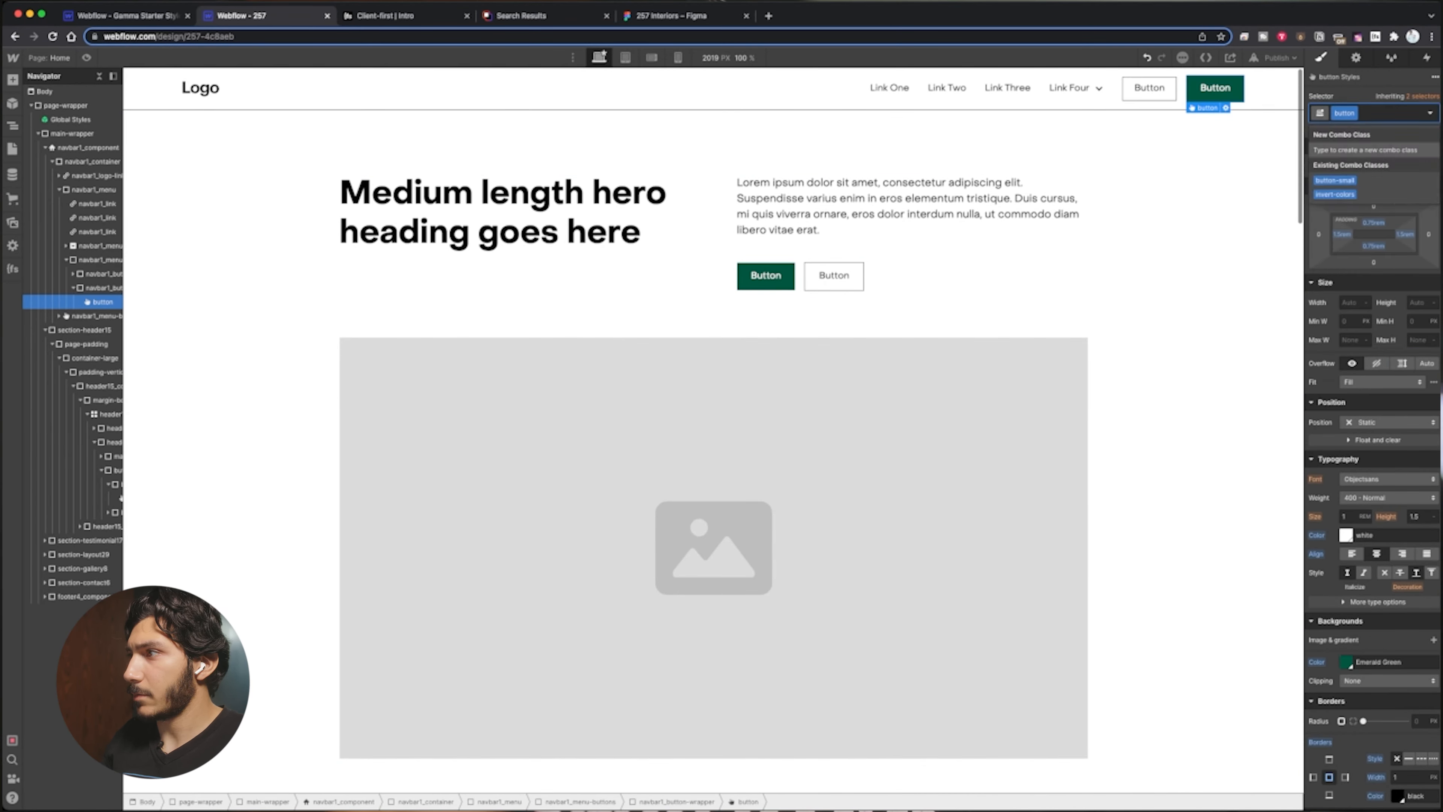
click(1335, 180)
Replace the classes on the navbar's outlined button with the existing button-secondary class
click(1153, 88)
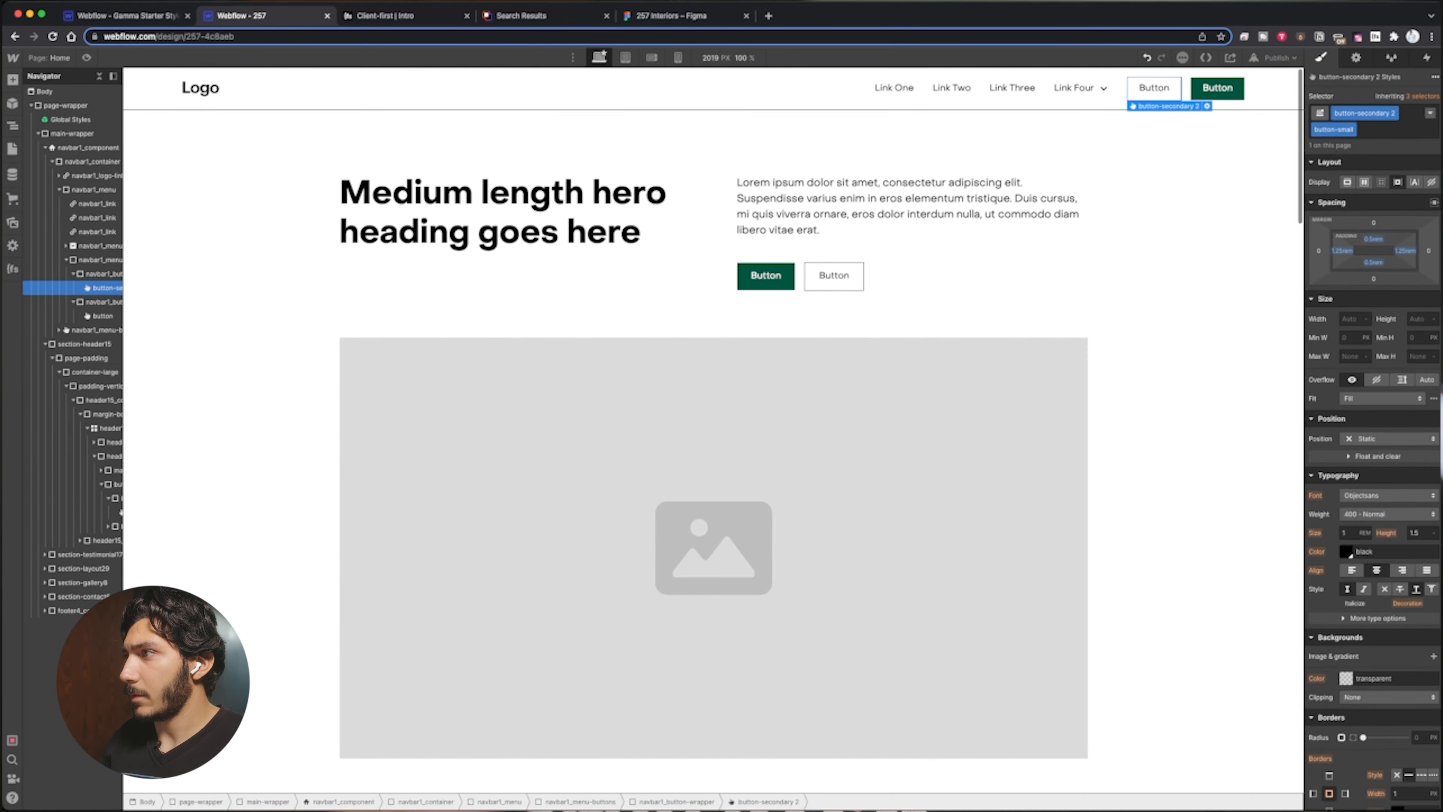
click(1386, 129)
key(BackSpace)
key(BackSpace)
text(button)
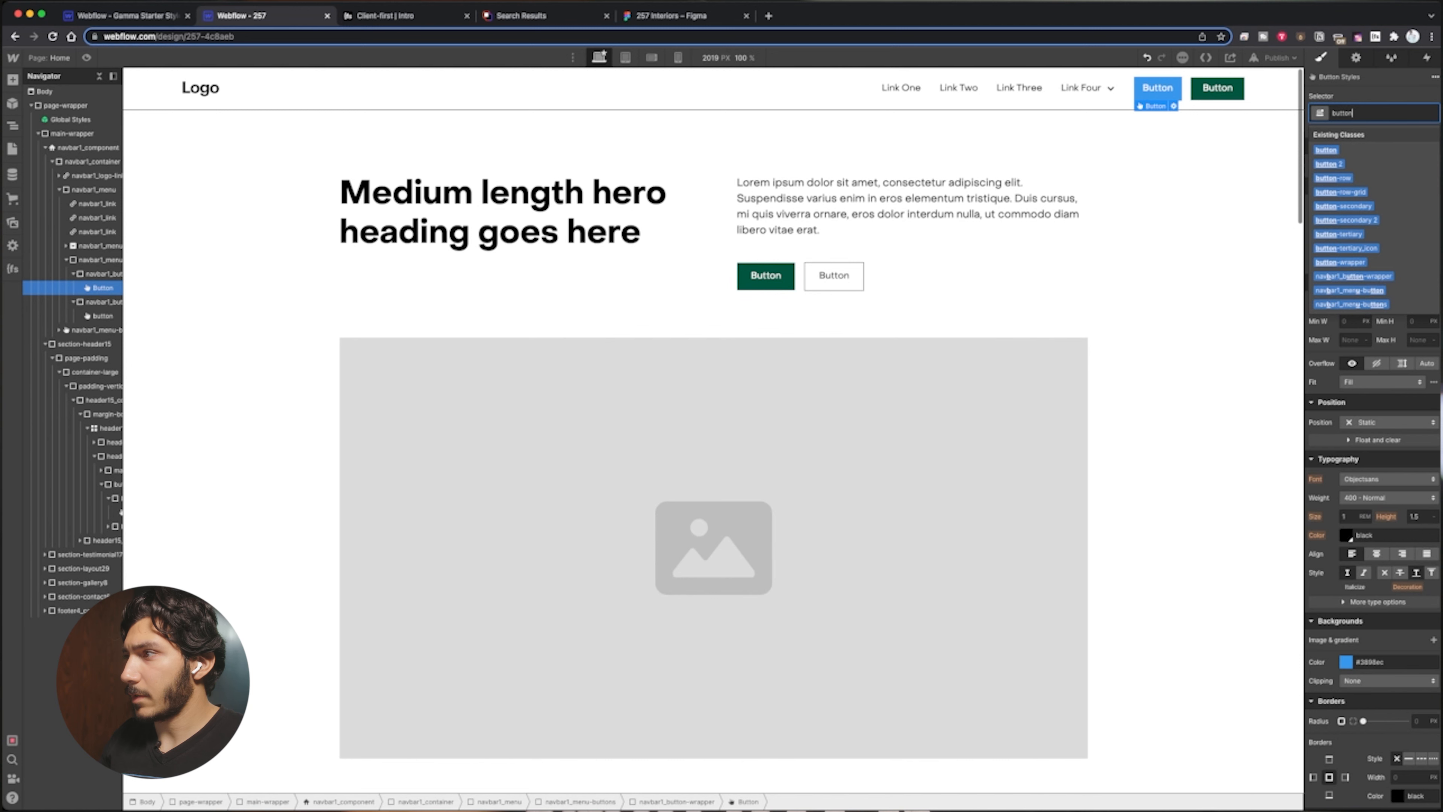
text(-)
key(Down)
key(Down)
key(Down)
key(Down)
key(Down)
key(Return)
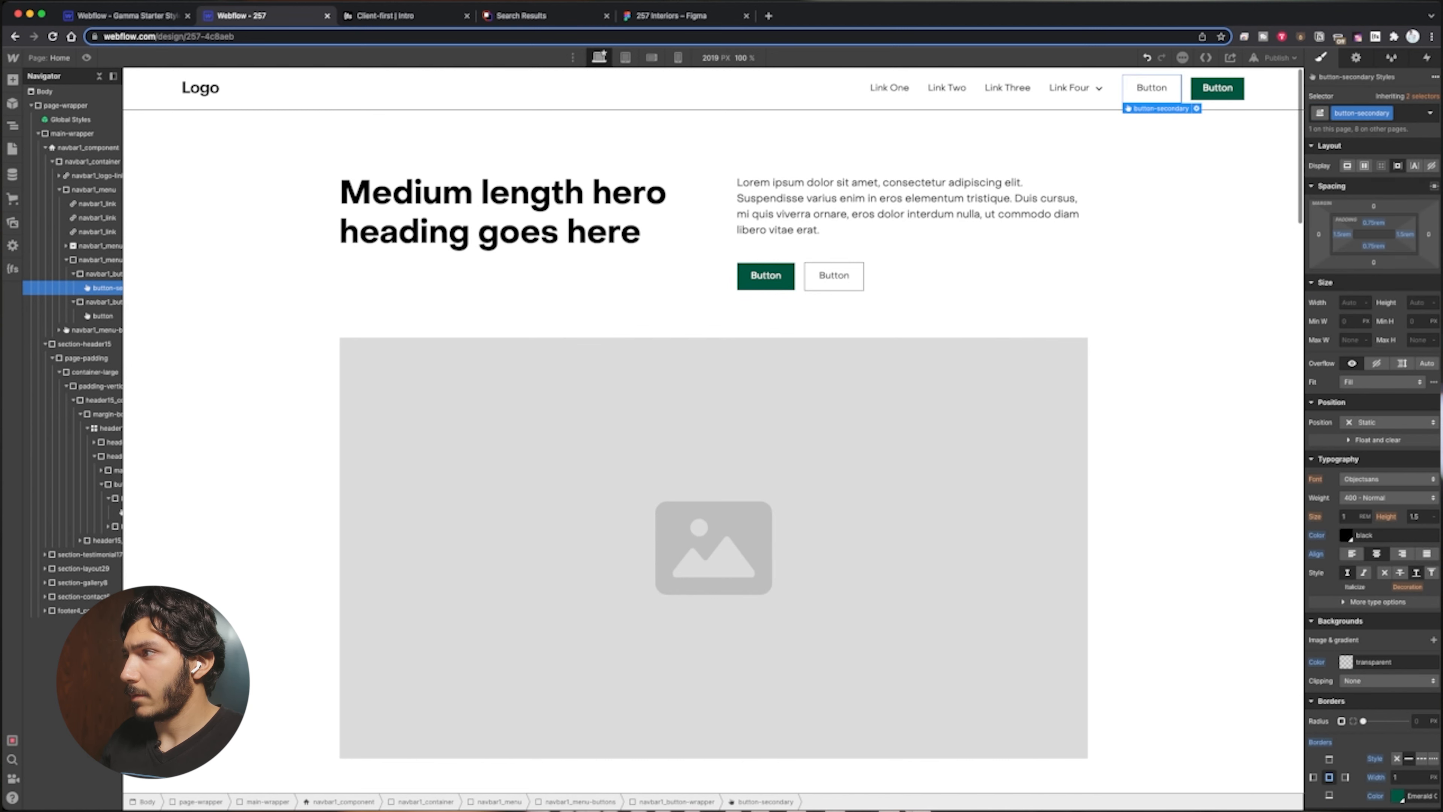
Add the button-small combo class to the navbar's outlined button
key(super+Return)
key(Down)
key(Return)
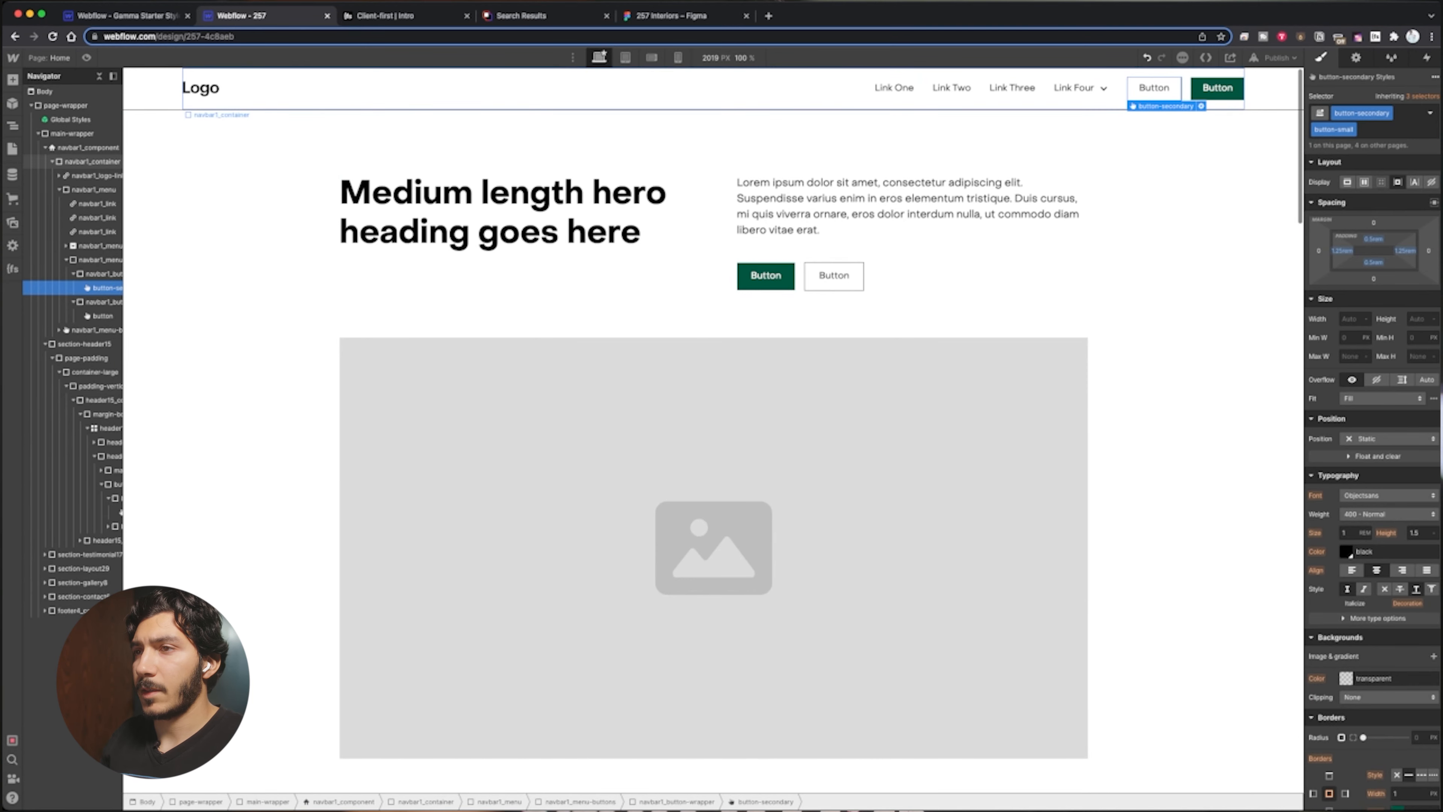
Create a symbol named Nav Bar from the navbar1_component element
click(818, 96)
click(152, 90)
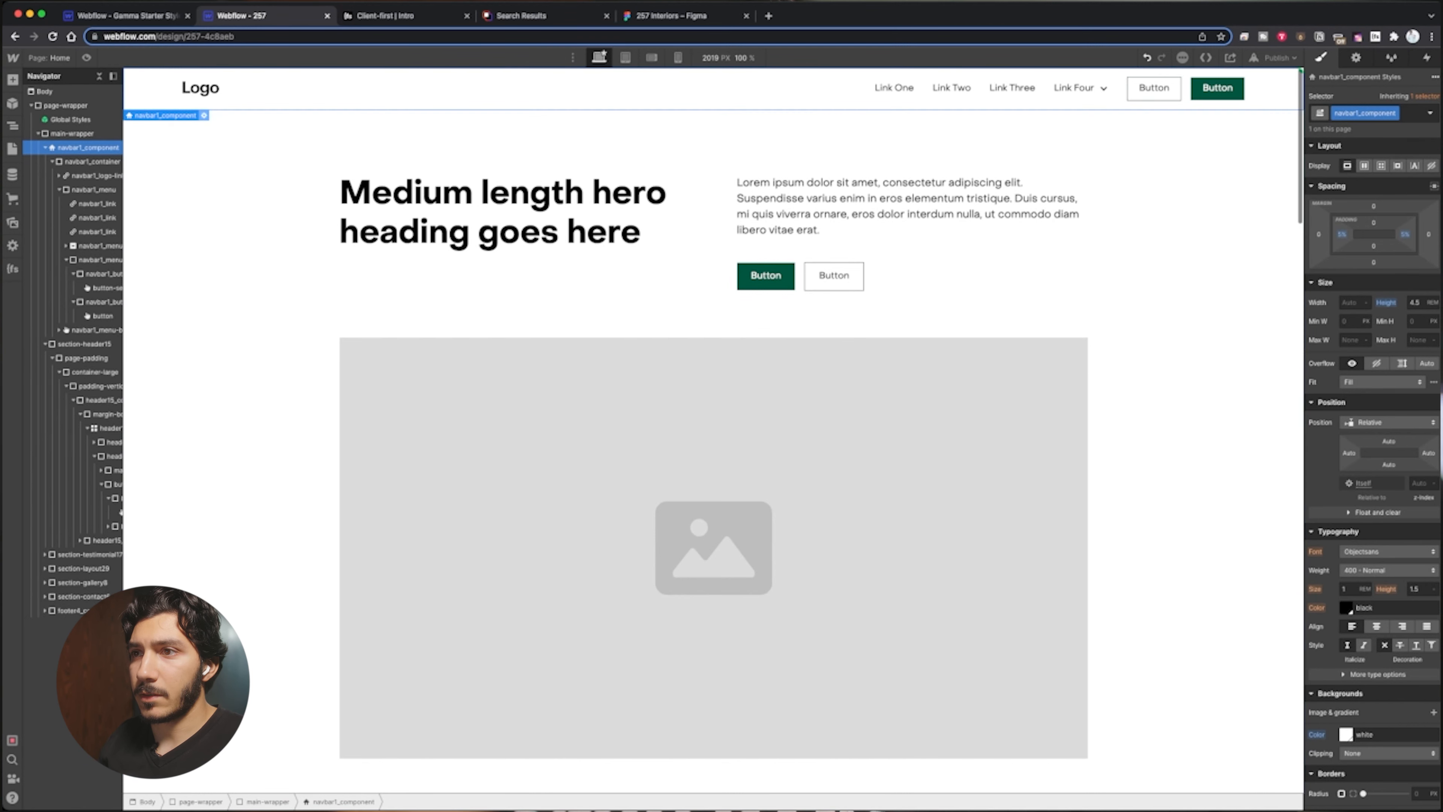
click(204, 115)
click(255, 123)
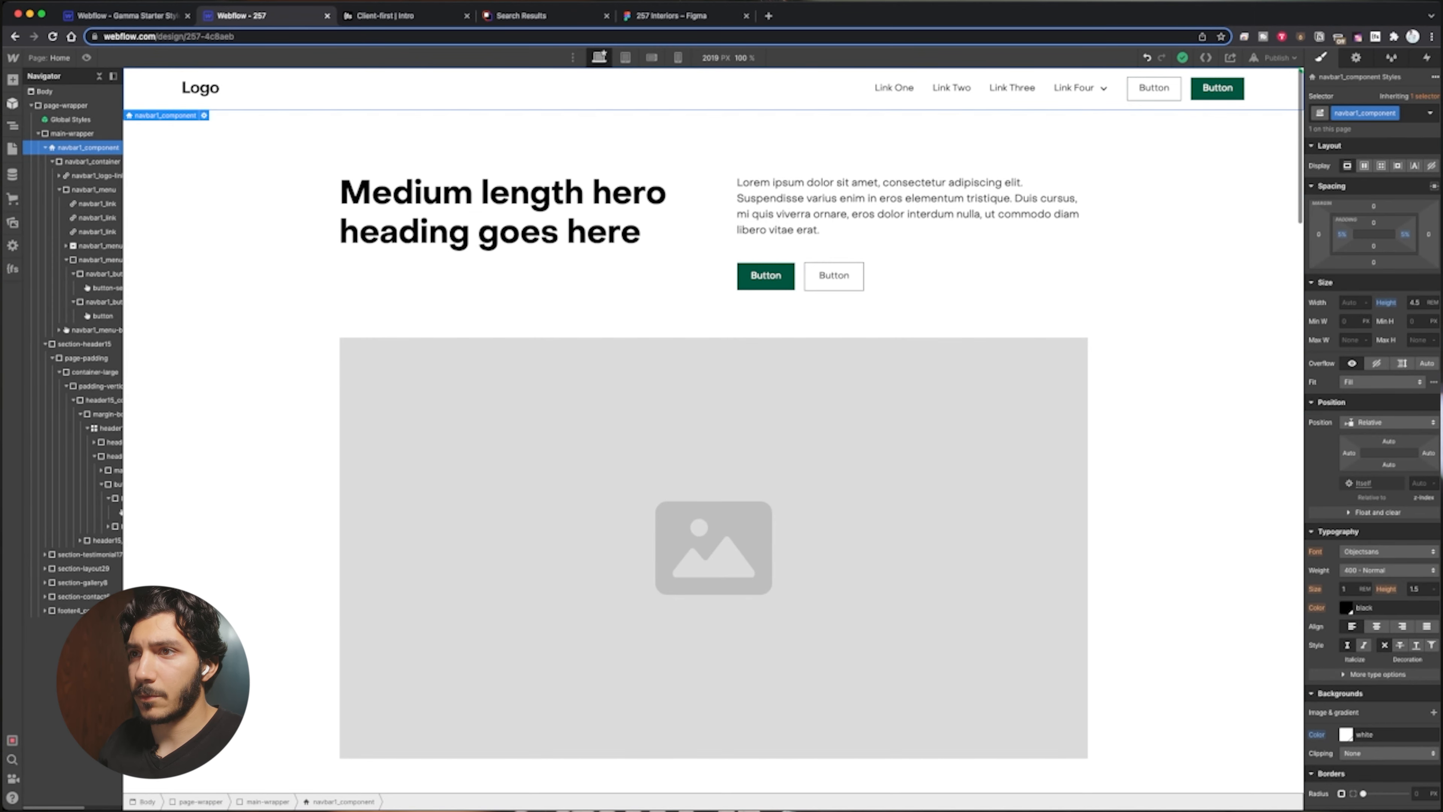
click(13, 104)
click(88, 134)
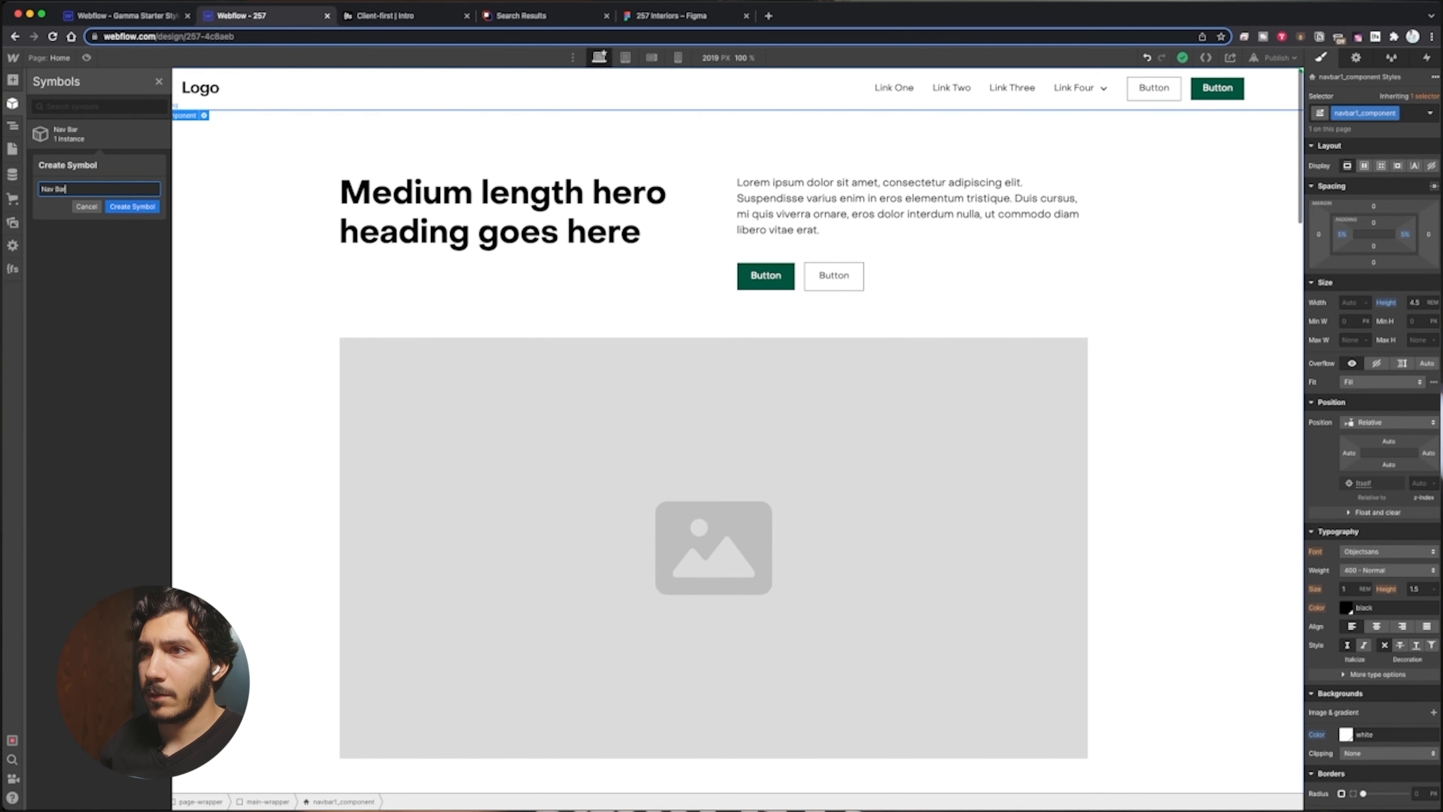
text(Nav Bar)
key(Return)
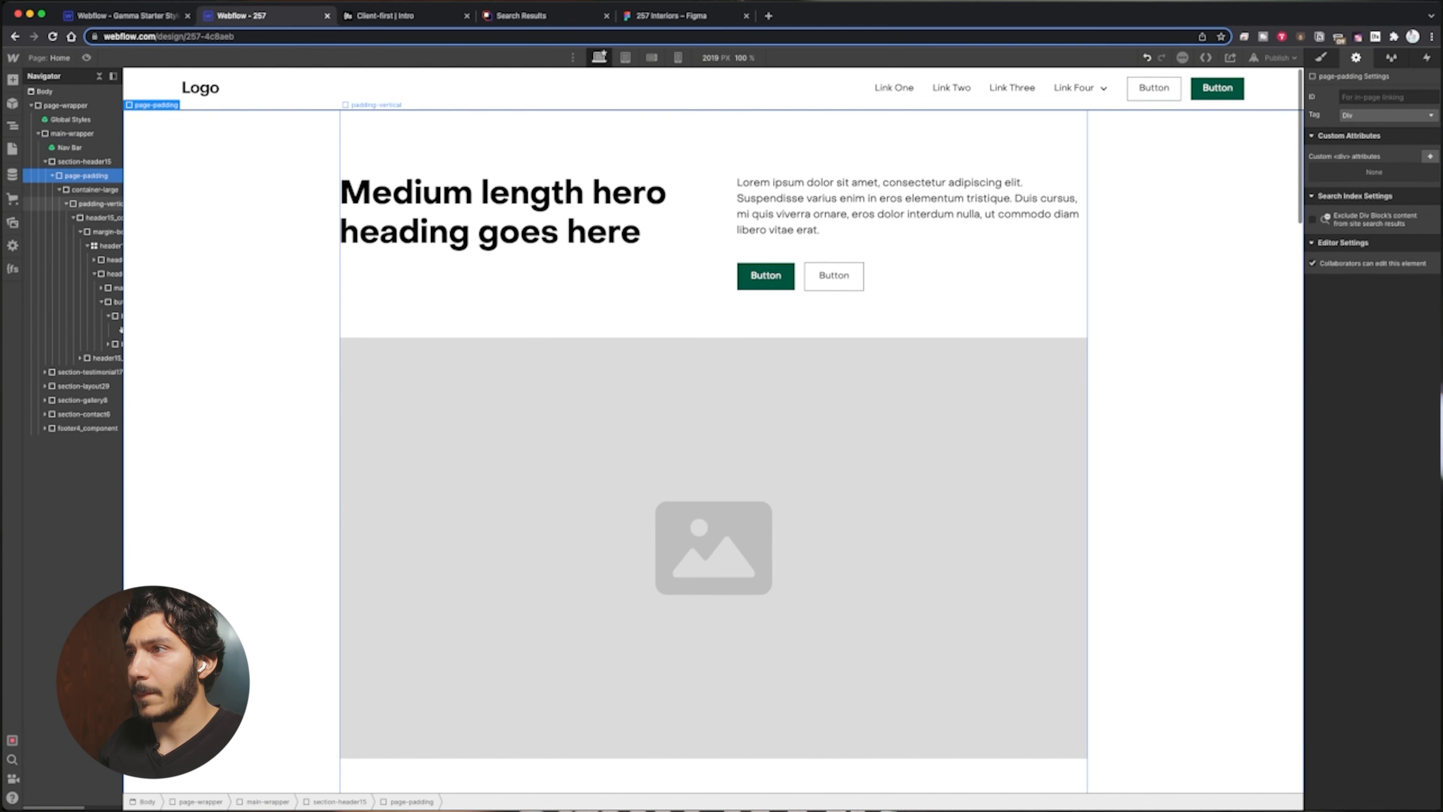
Review the whole page at the mobile portrait breakpoint and return to the desktop view
click(678, 57)
scroll(712, 244, down, 14)
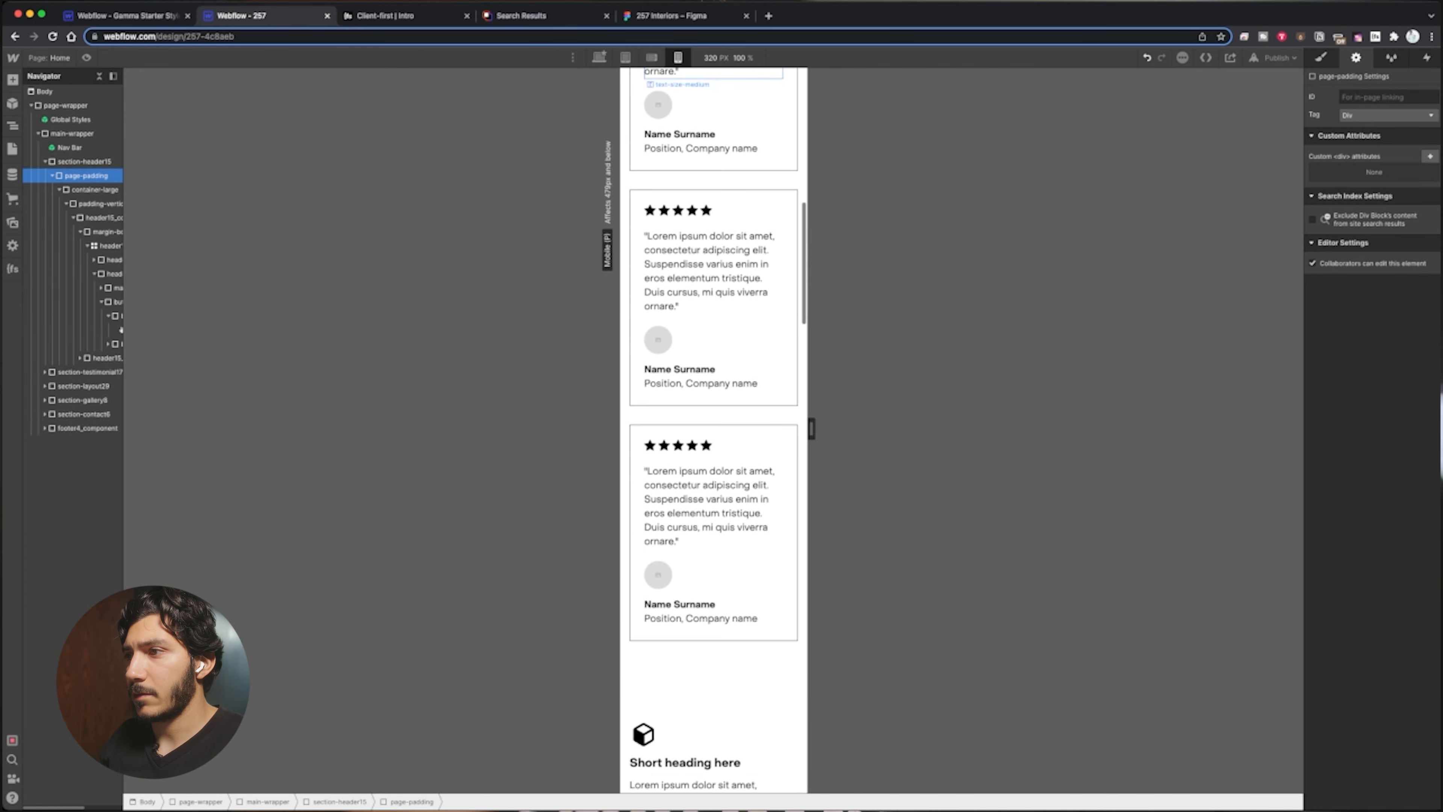
scroll(714, 432, down, 20)
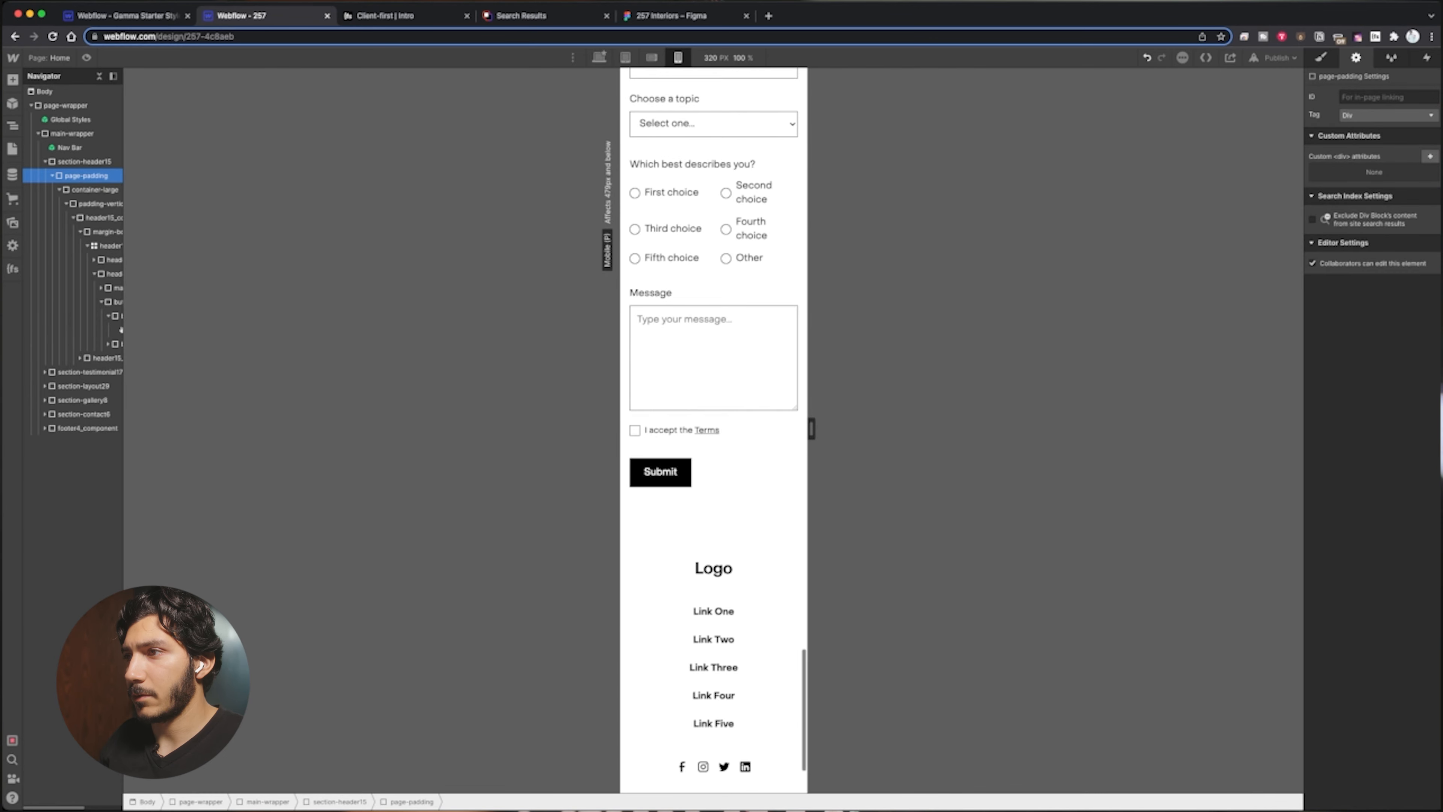
scroll(714, 432, up, 20)
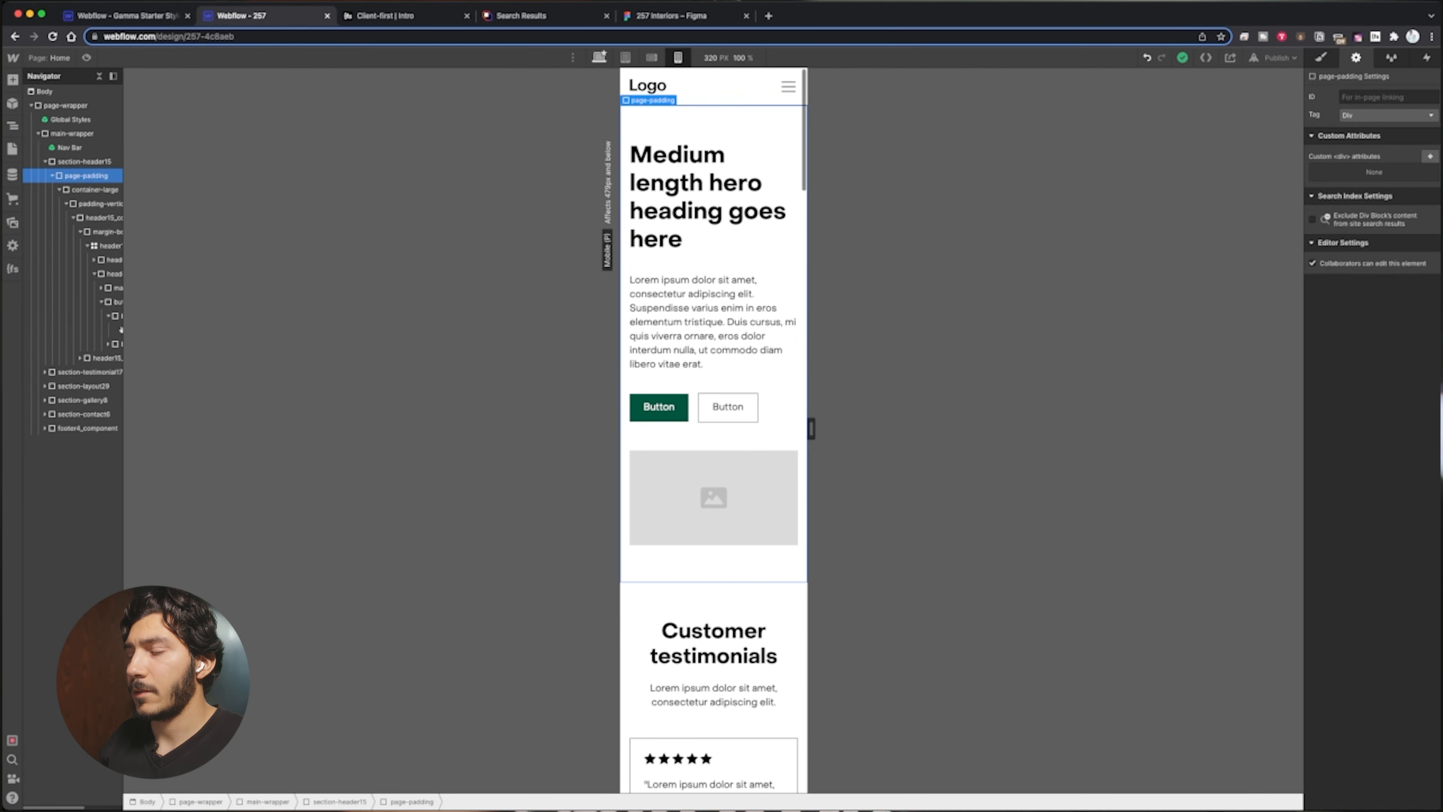
key(1)
Switch to the 257 Interiors design in Figma and try to open the "Your Home" hero heading text for editing
click(580, 219)
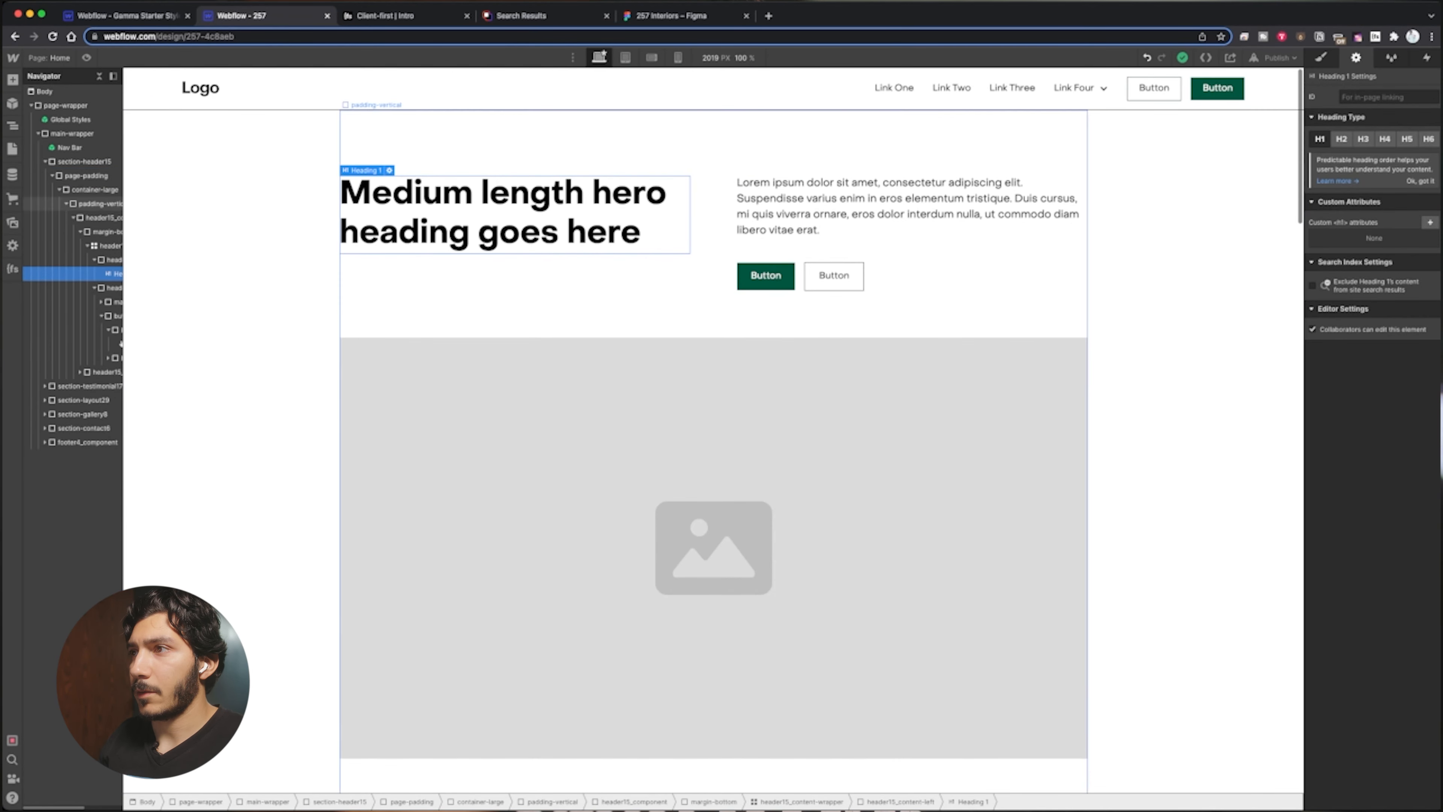
click(676, 15)
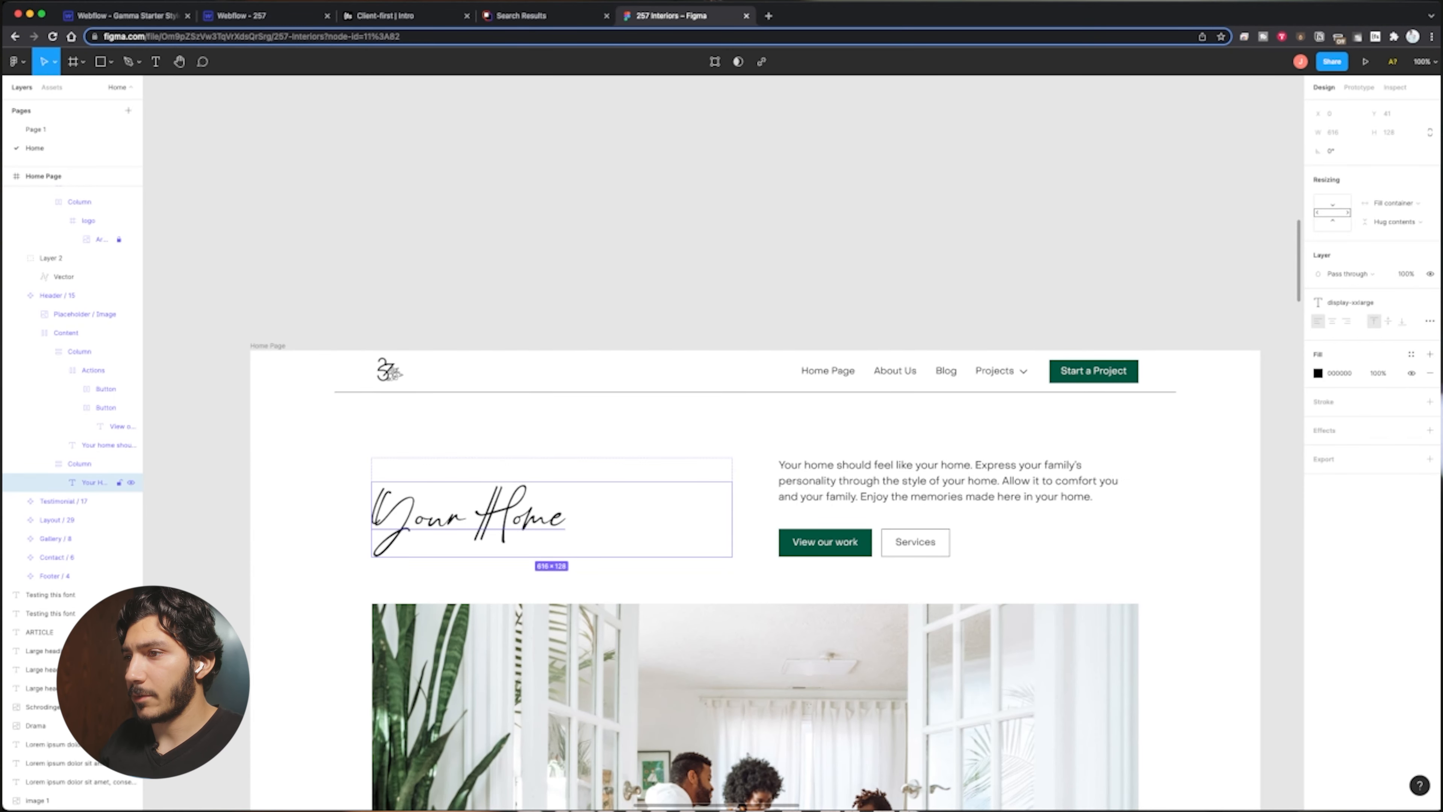
double_click(489, 517)
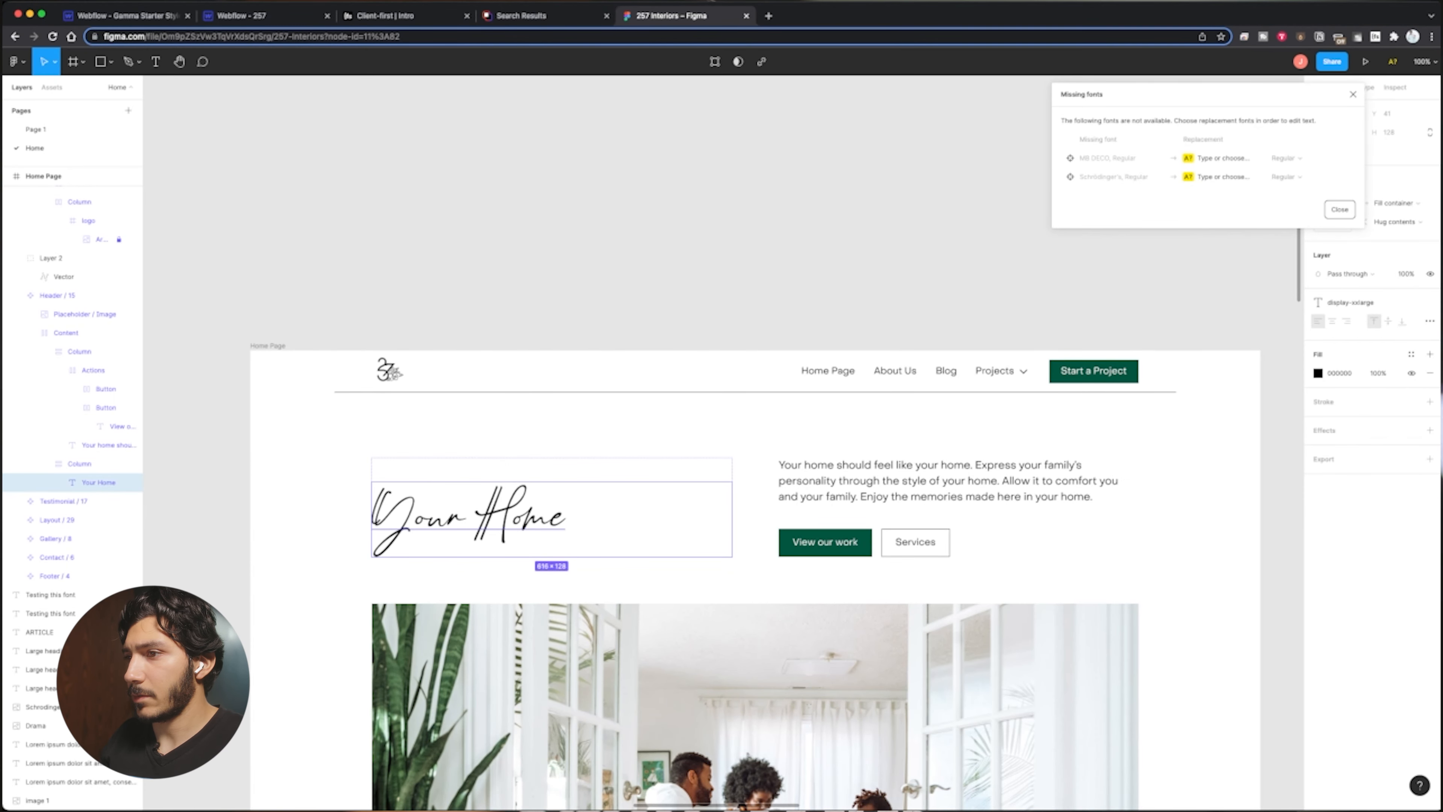
key(Escape)
Return to the 257 project in Webflow and replace the hero heading text with "Welcome to Your Home"
click(241, 16)
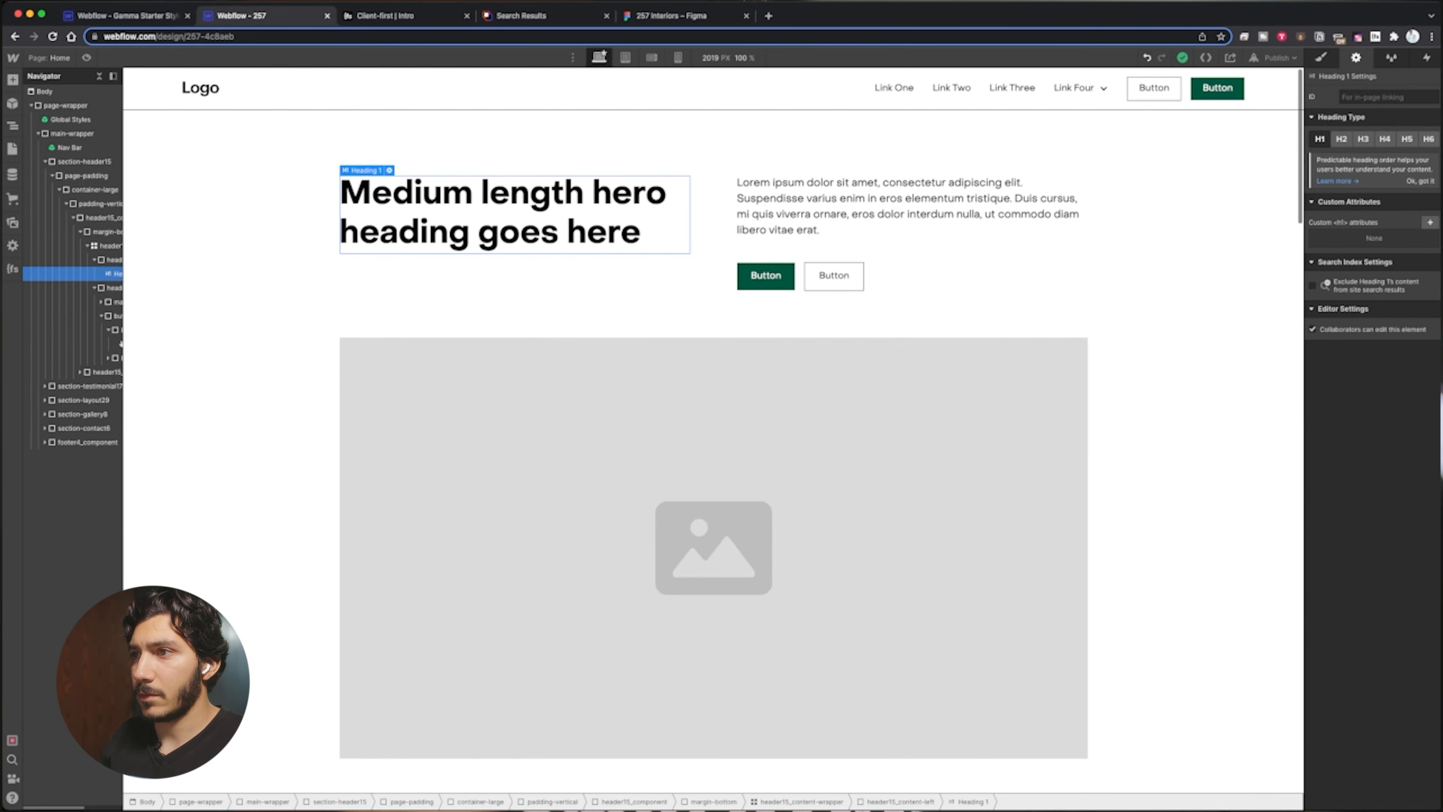
double_click(509, 193)
double_click(501, 234)
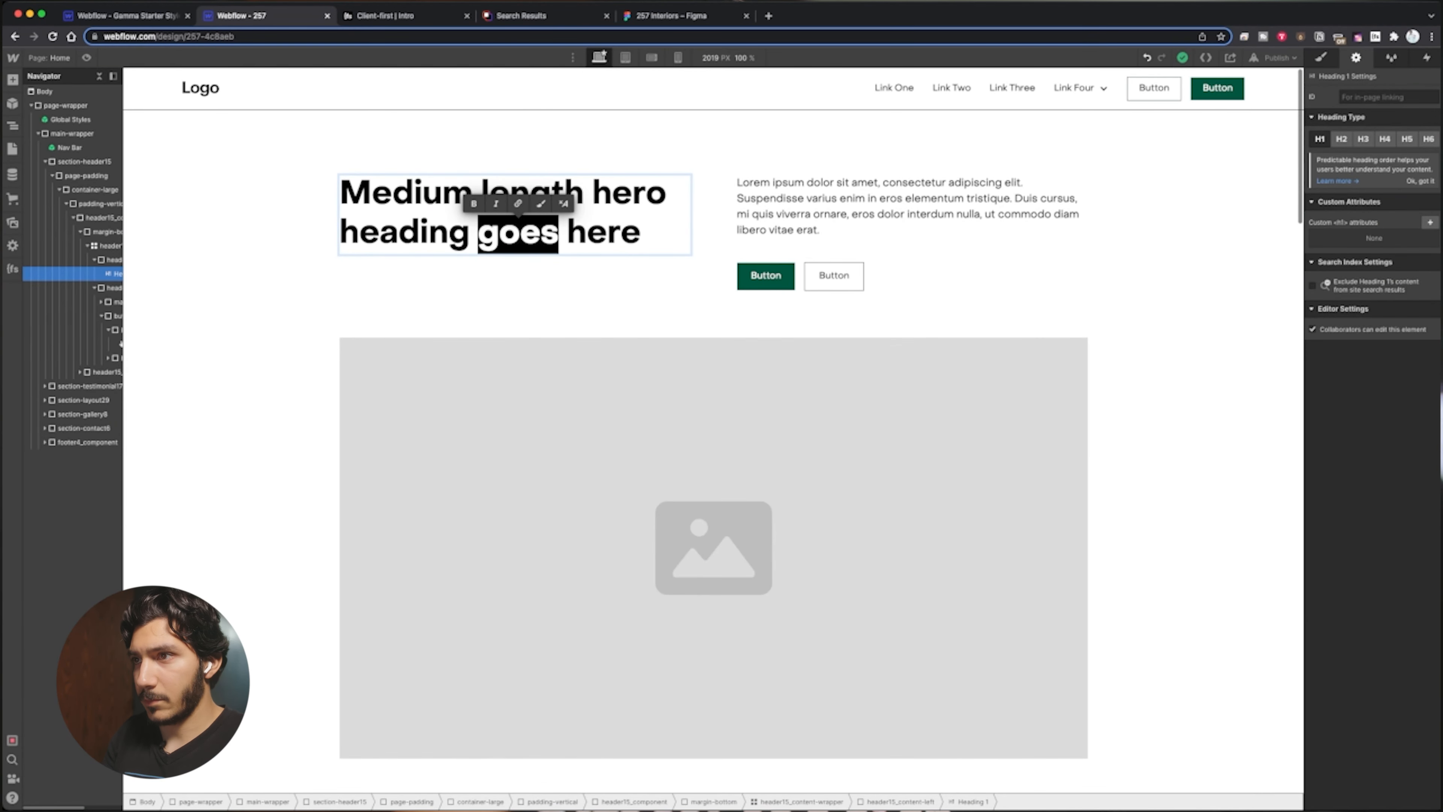
key(super+a)
key(BackSpace)
text(Welcome )
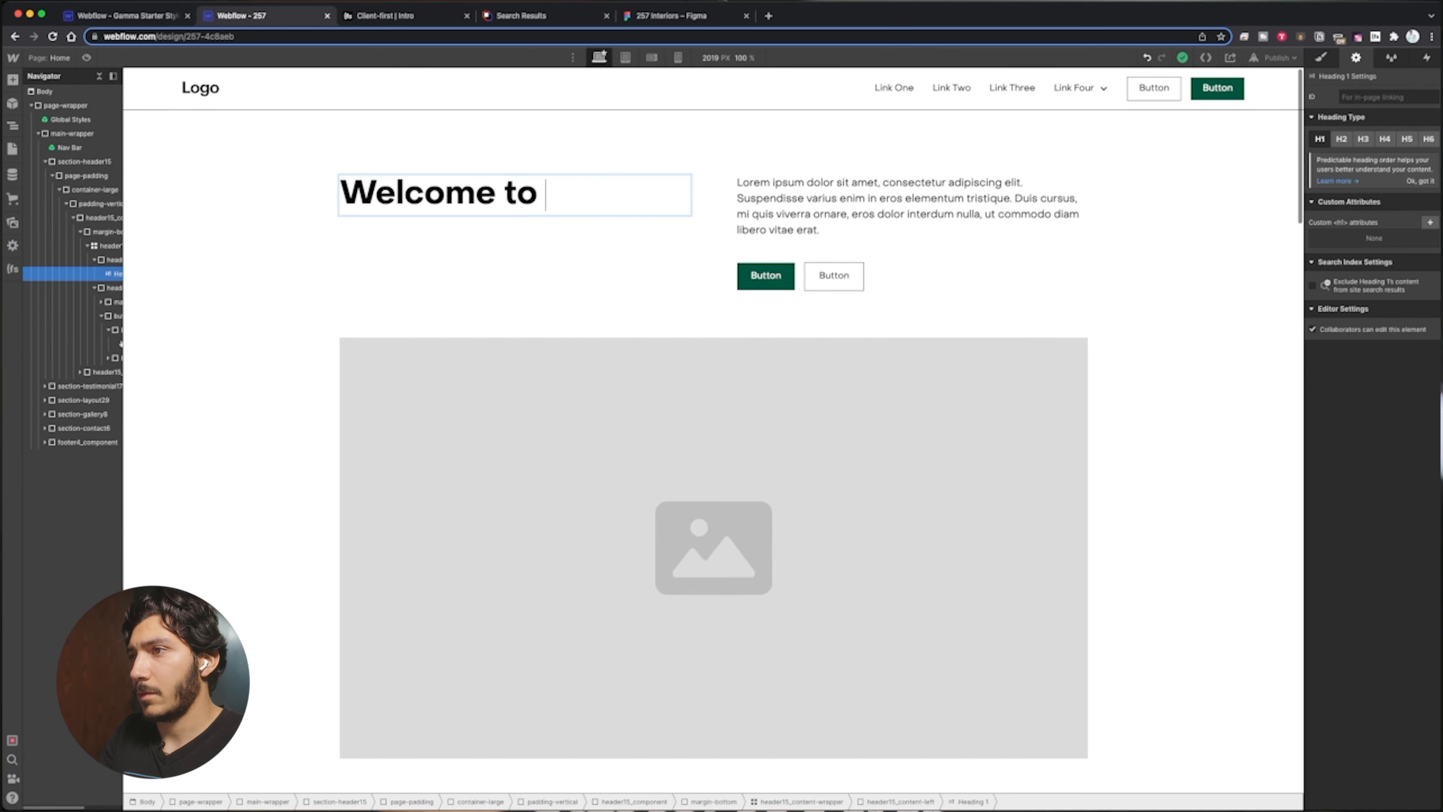
text(to Your Home)
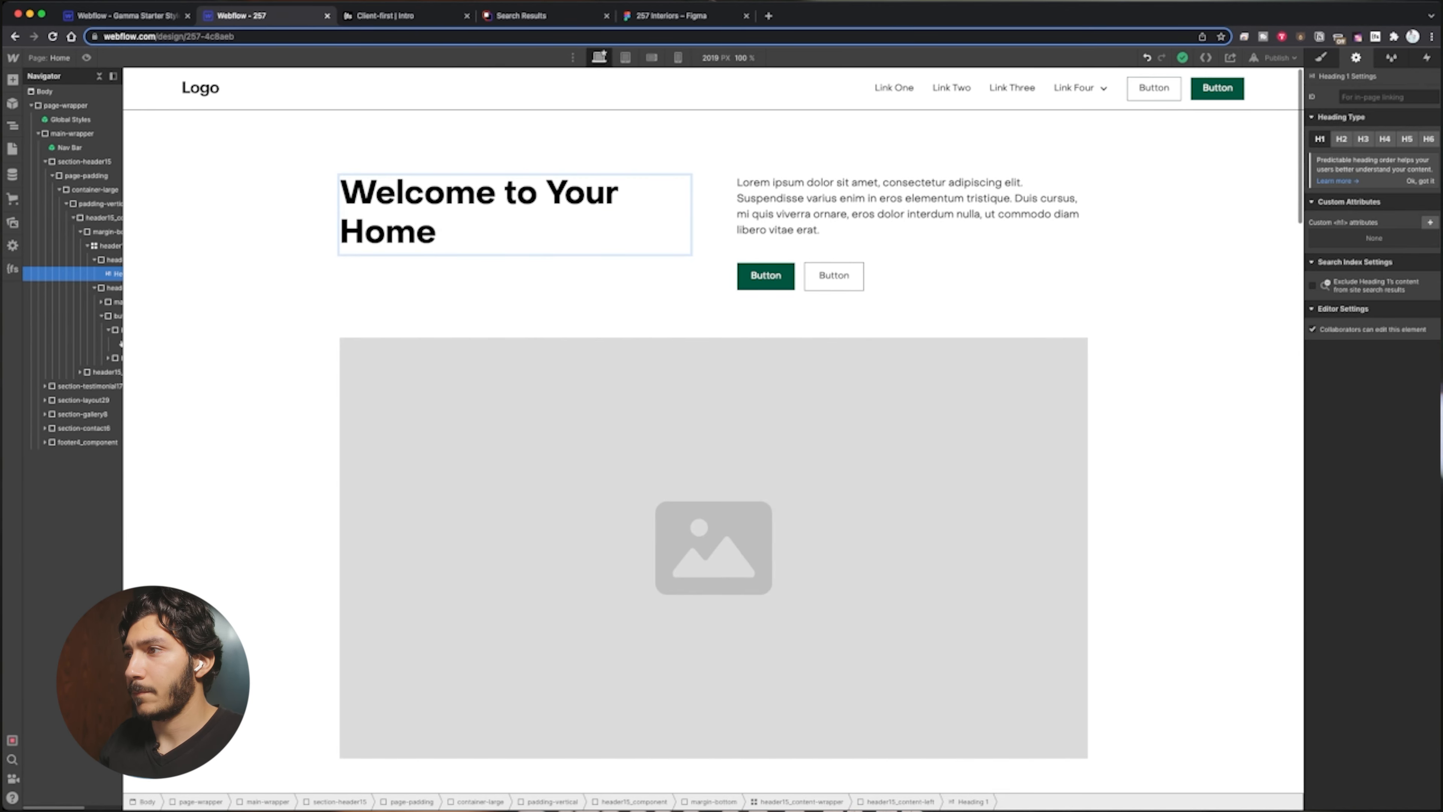
Replace the hero's placeholder paragraph with the "Your home should feel like your home" paragraph copied from the Figma design
triple_click(887, 206)
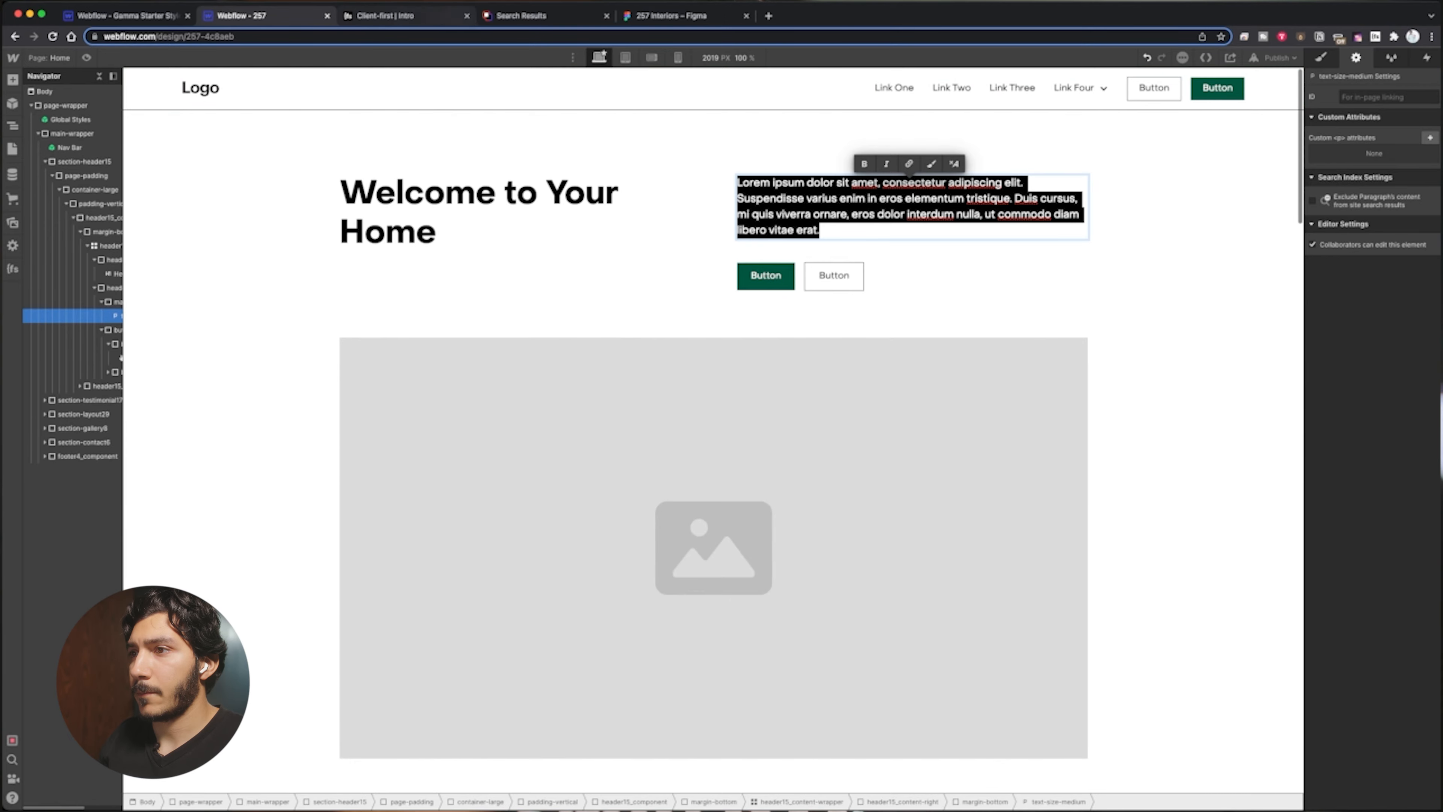
click(671, 16)
double_click(958, 481)
double_click(958, 481)
key(super+c)
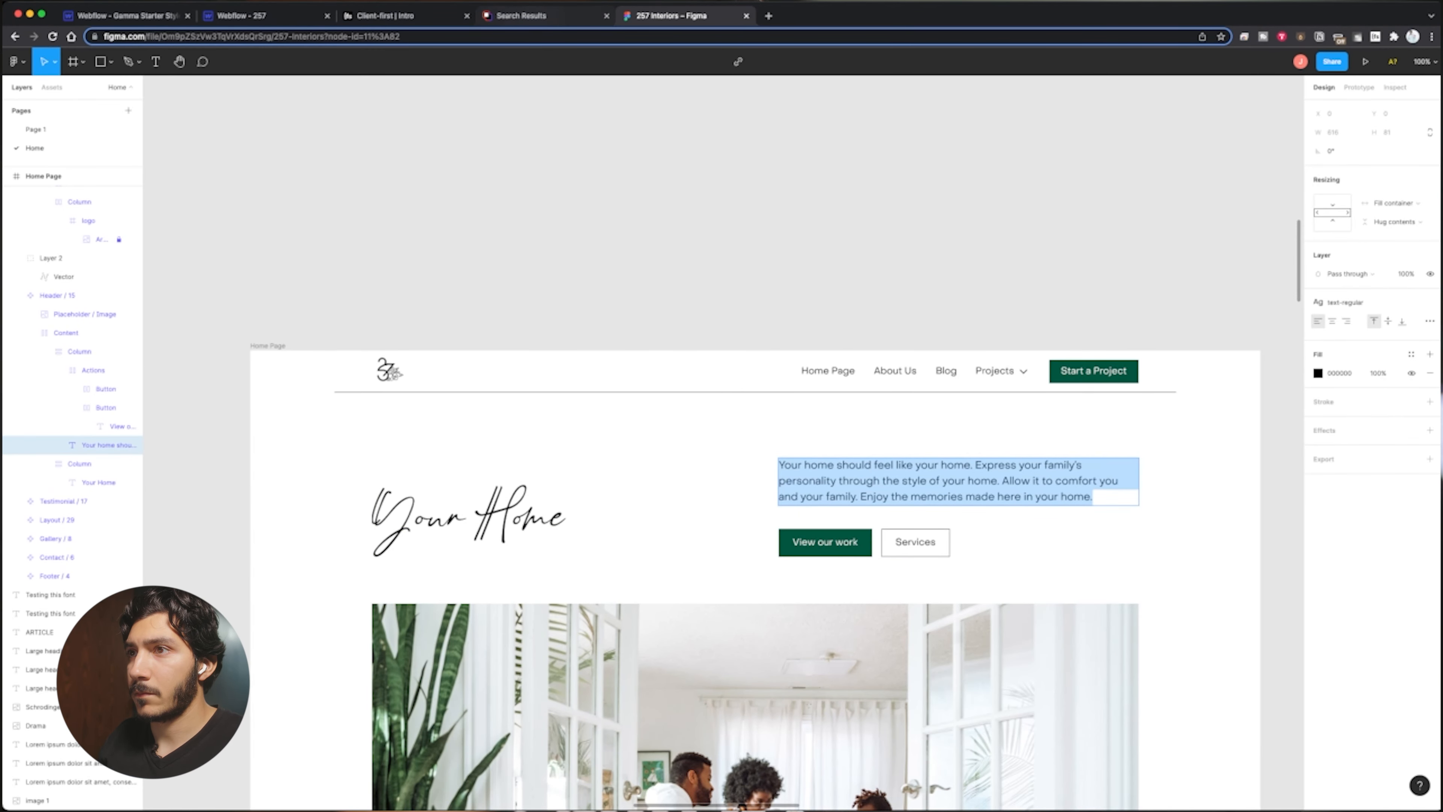
click(244, 16)
click(807, 198)
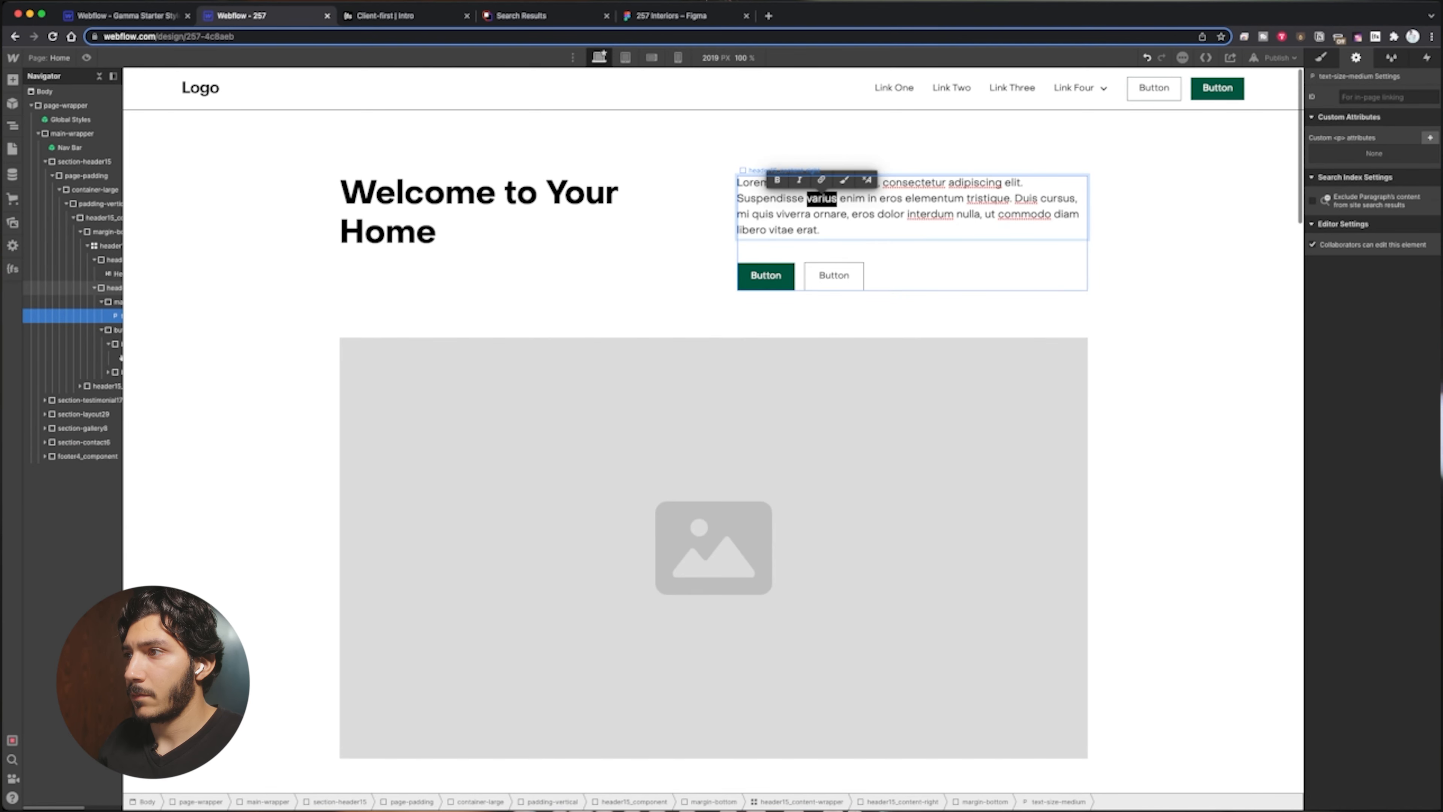
triple_click(807, 197)
key(super+v)
key(Escape)
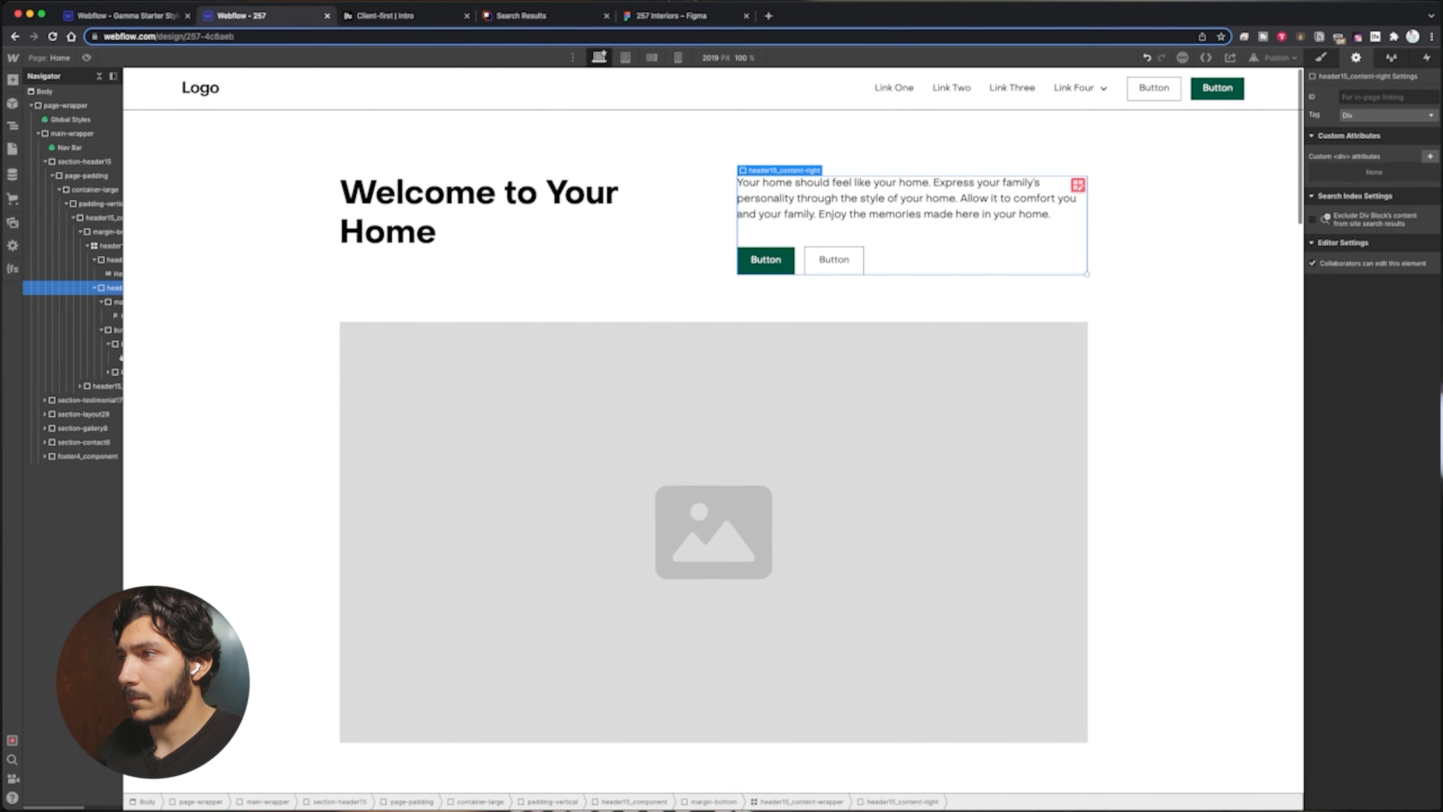
Replace the button-secondary 2 class on the hero's outlined button with the existing button-secondary class
click(834, 261)
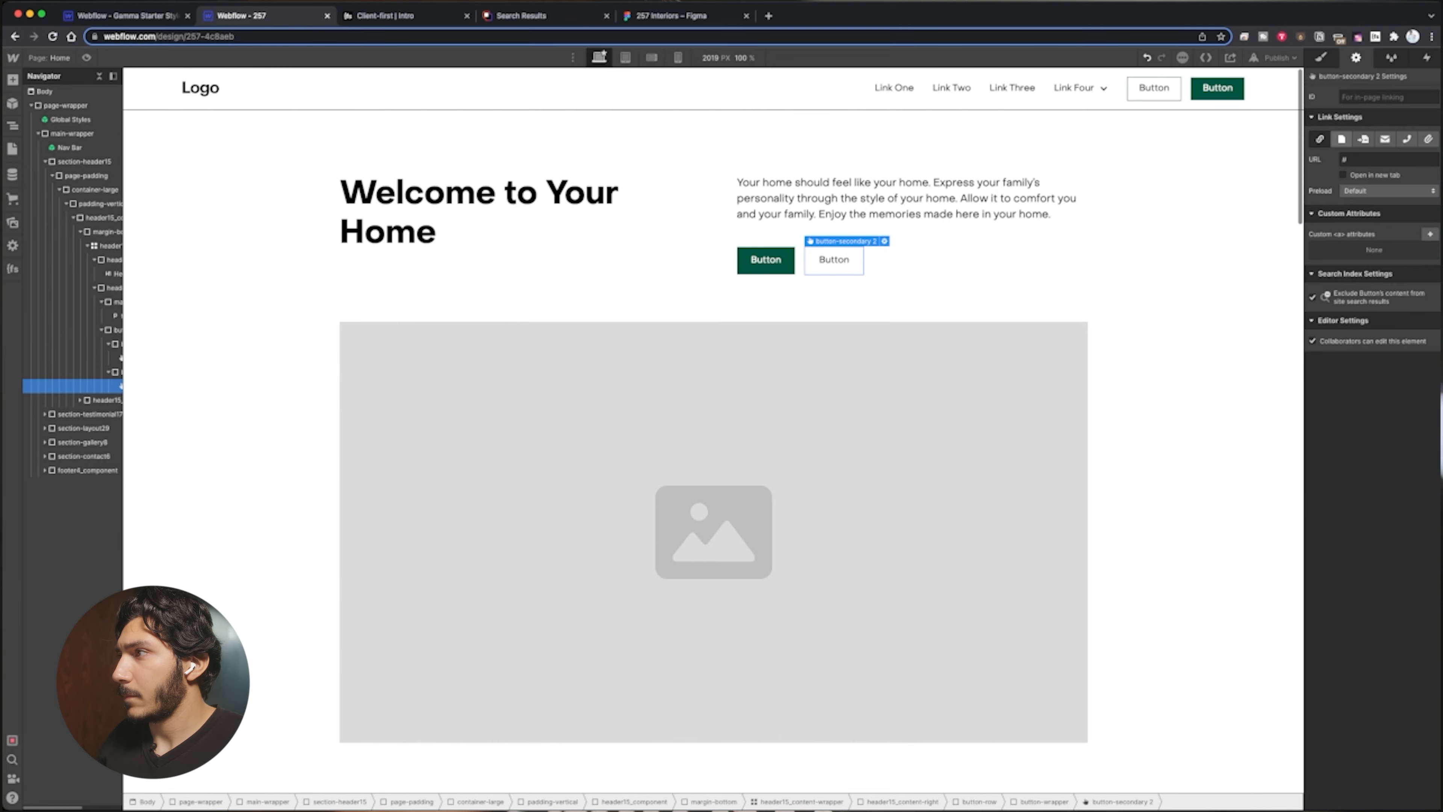
key(s)
key(super+Return)
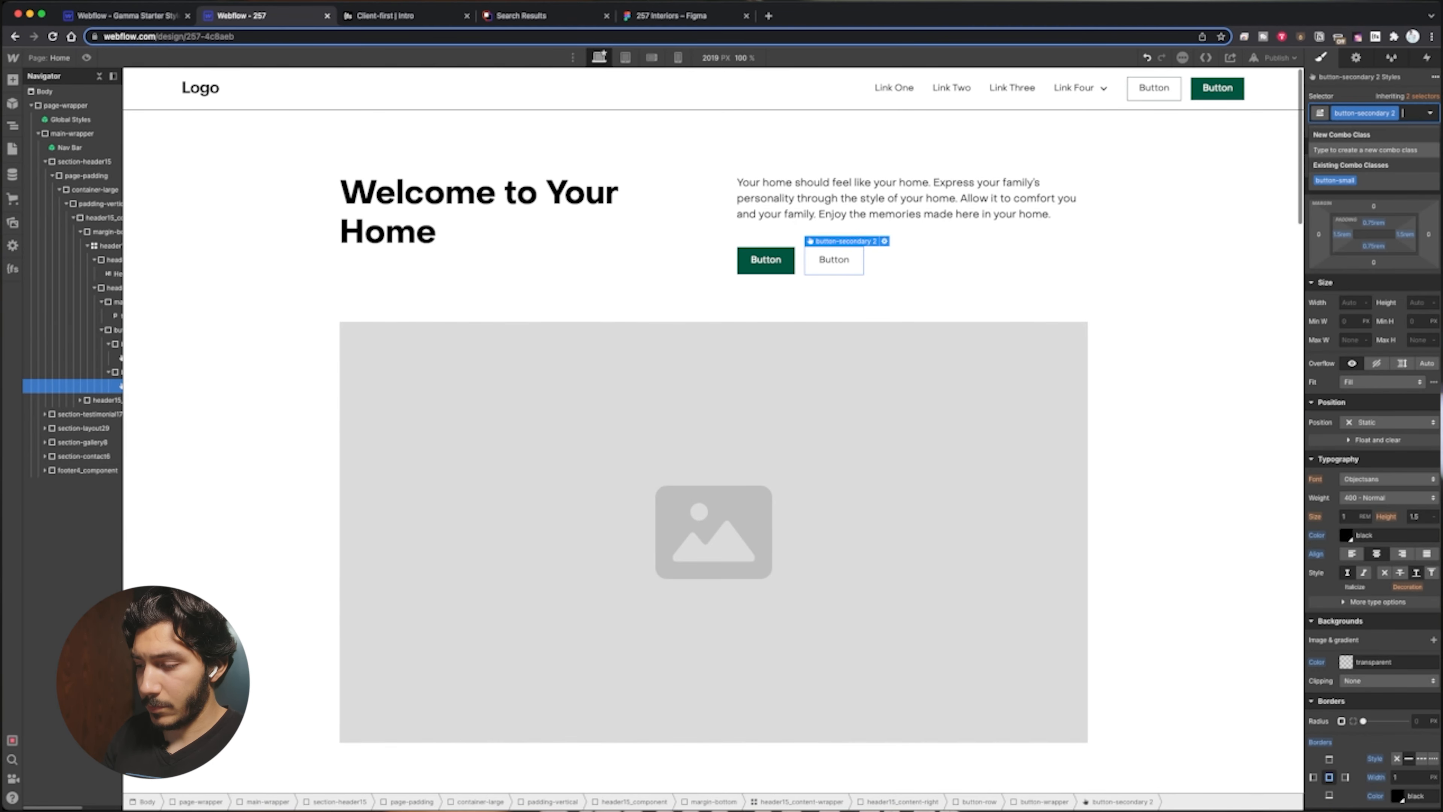
key(BackSpace)
text(bt)
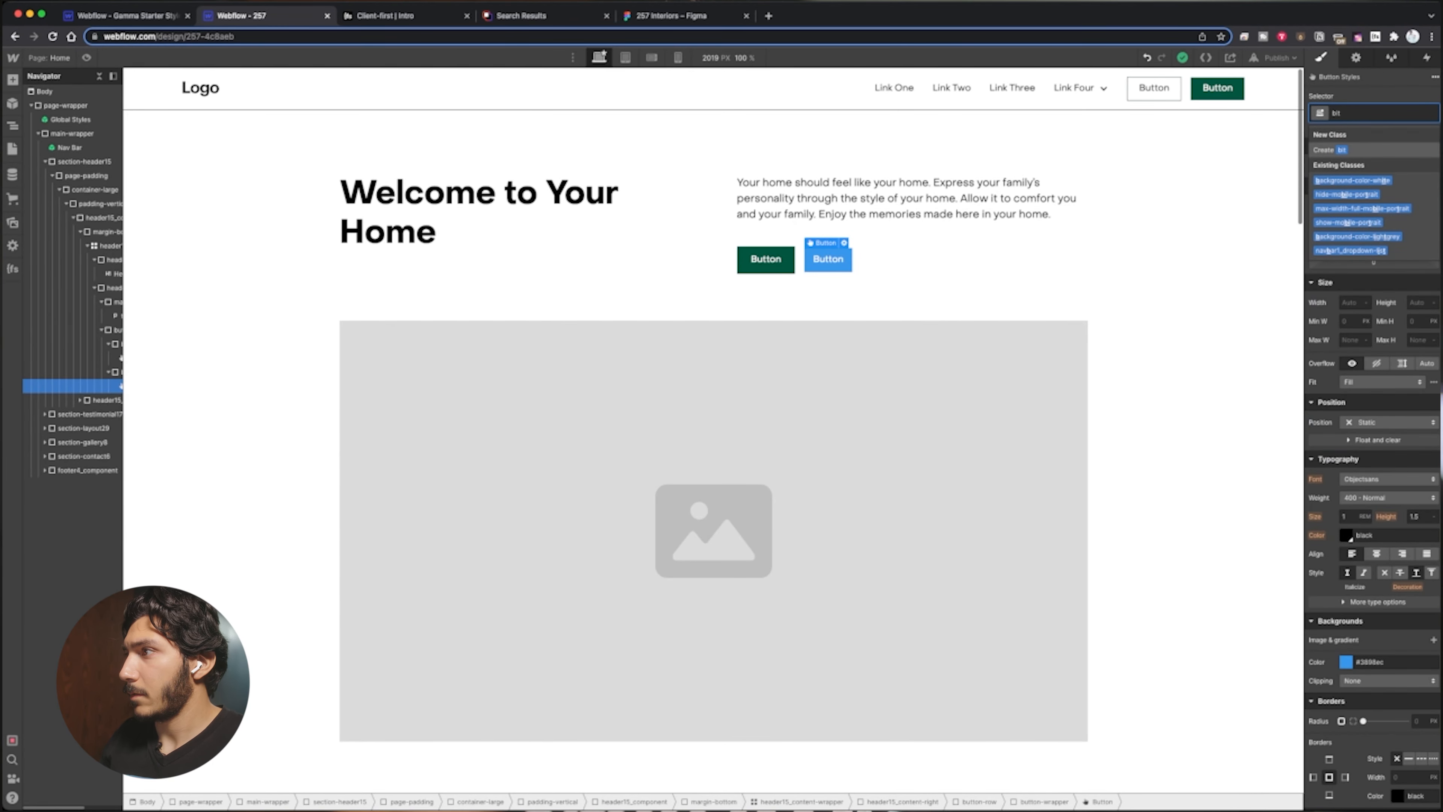
key(BackSpace)
text(utton)
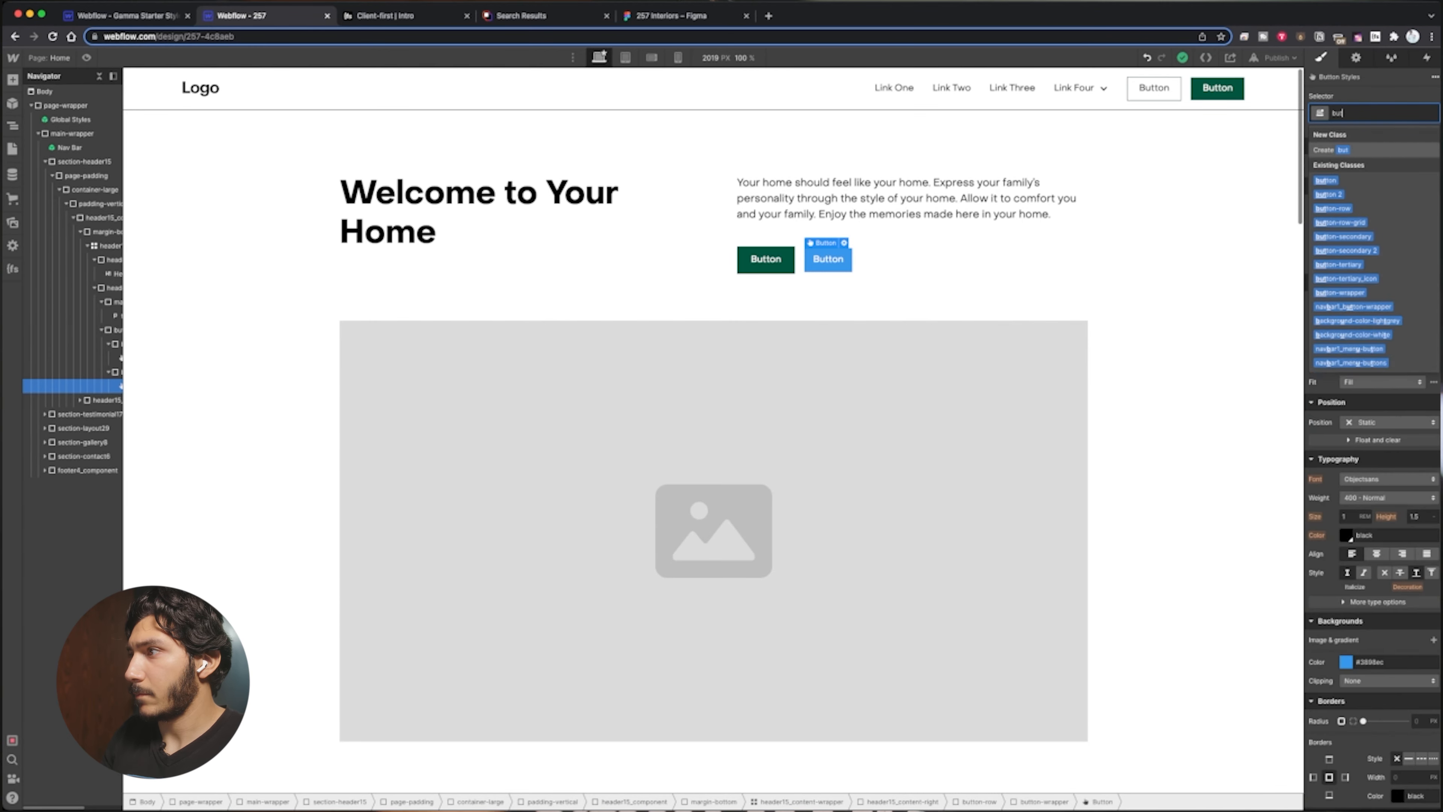
key(Down)
key(Down)
key(Down)
key(Down)
key(Up)
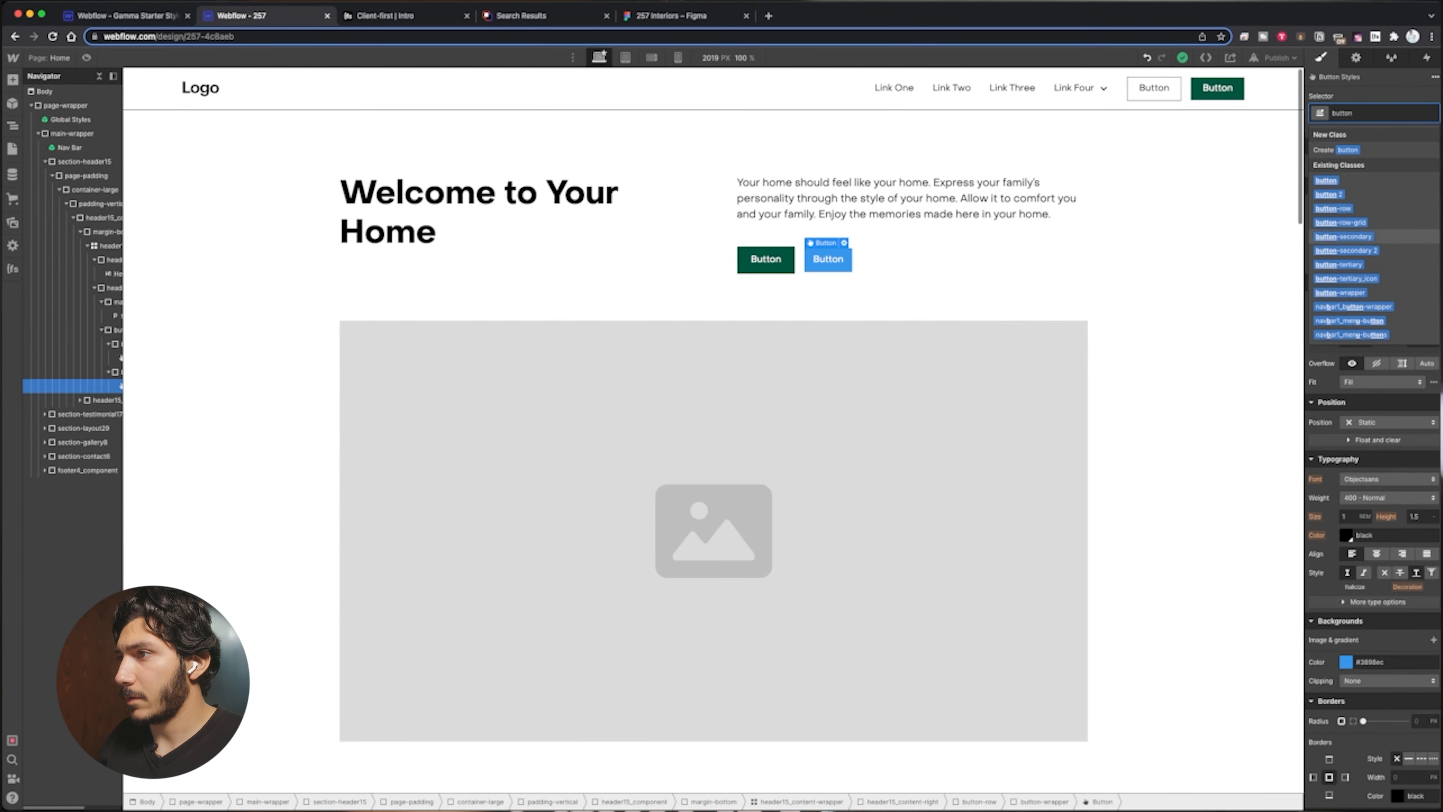
key(Return)
click(909, 299)
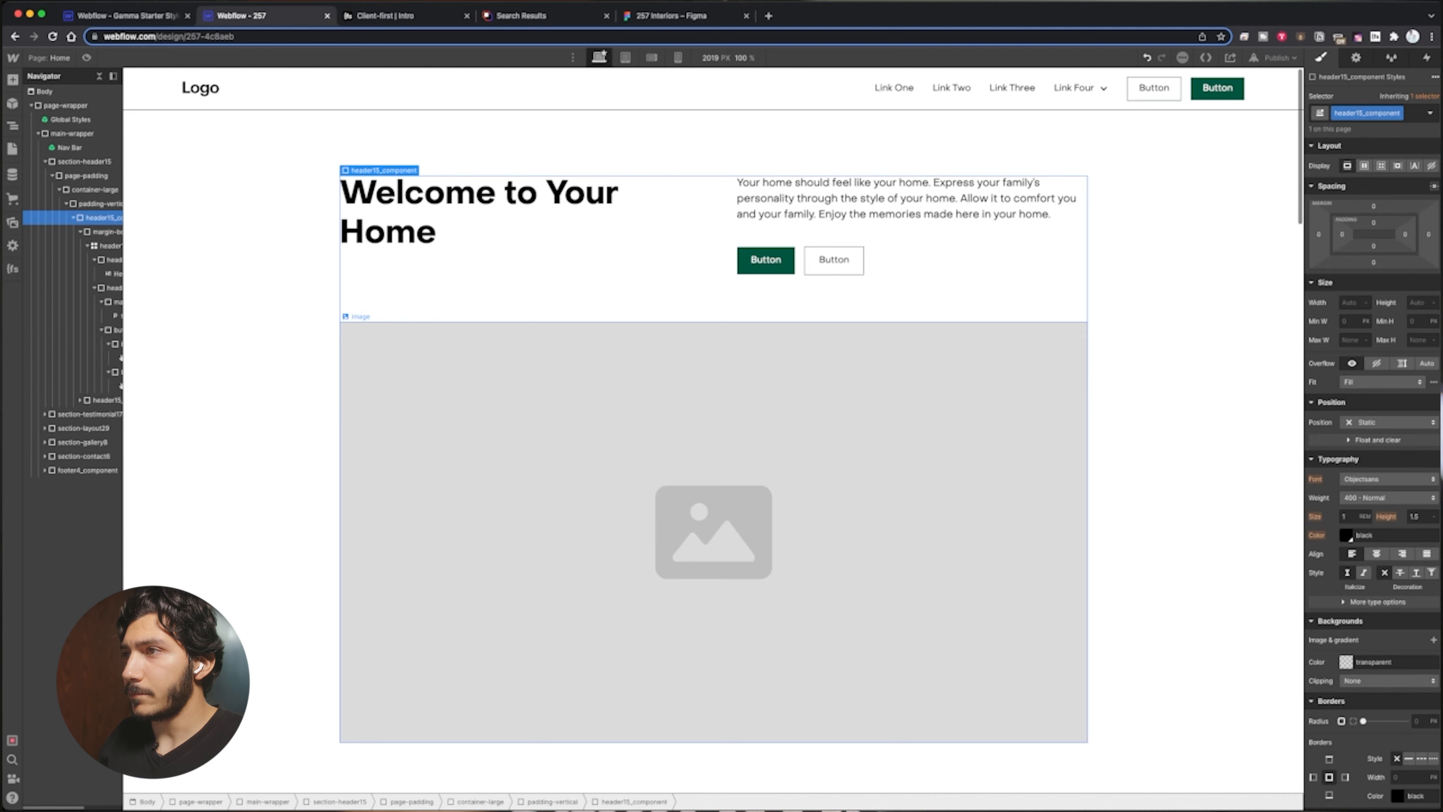
Change the hero's filled button text to "View our work" and return to the Figma design
click(766, 259)
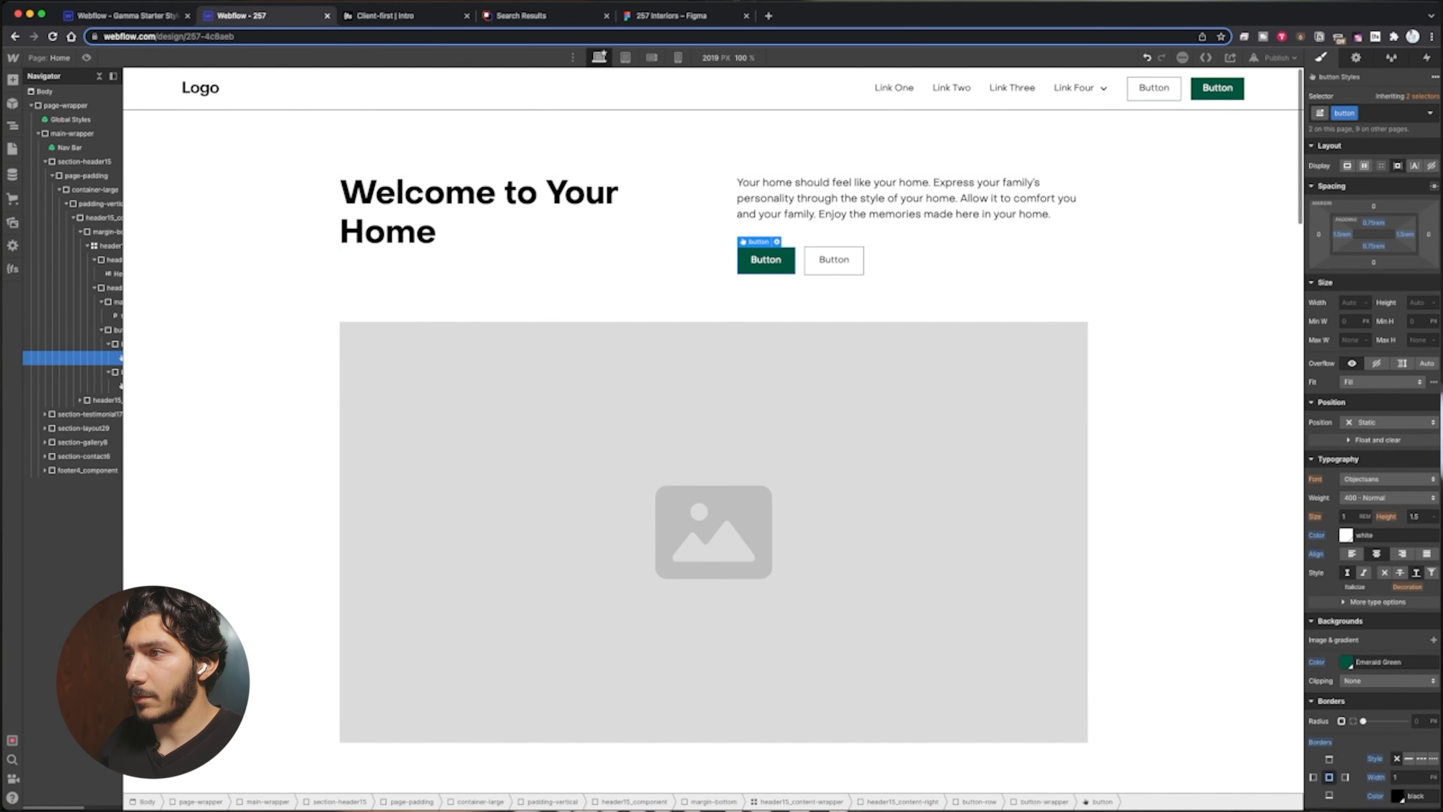
double_click(766, 260)
text(View)
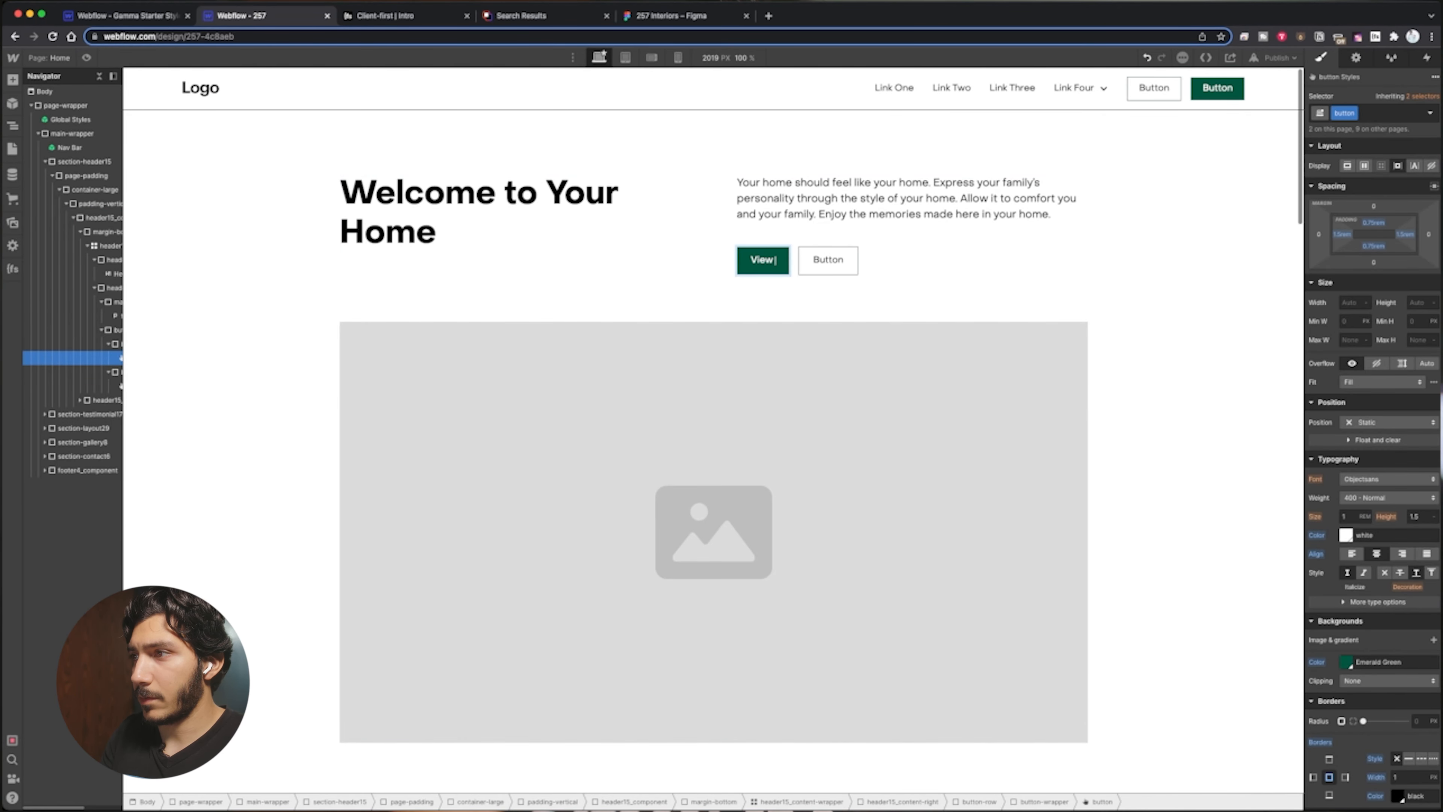
text( our work)
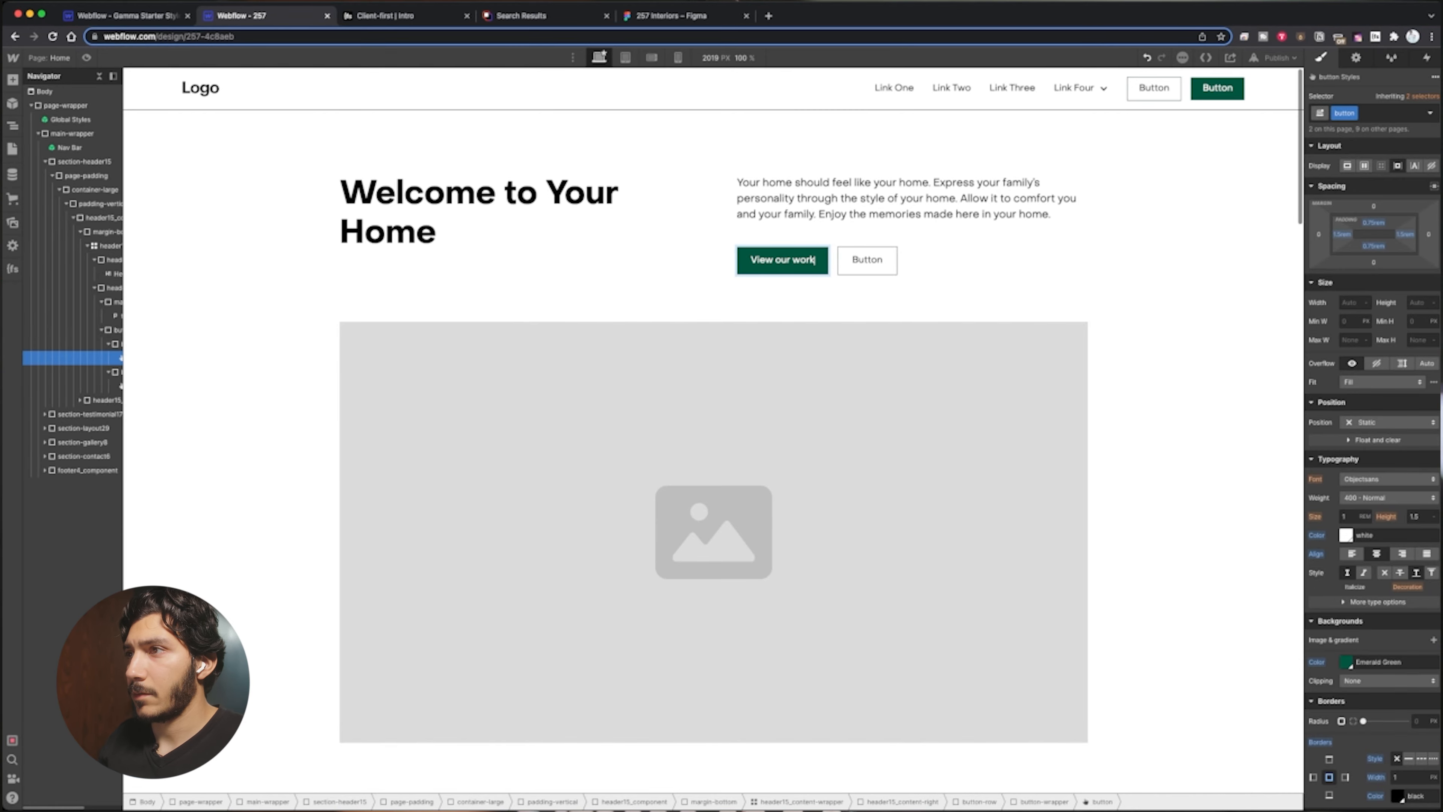
click(670, 16)
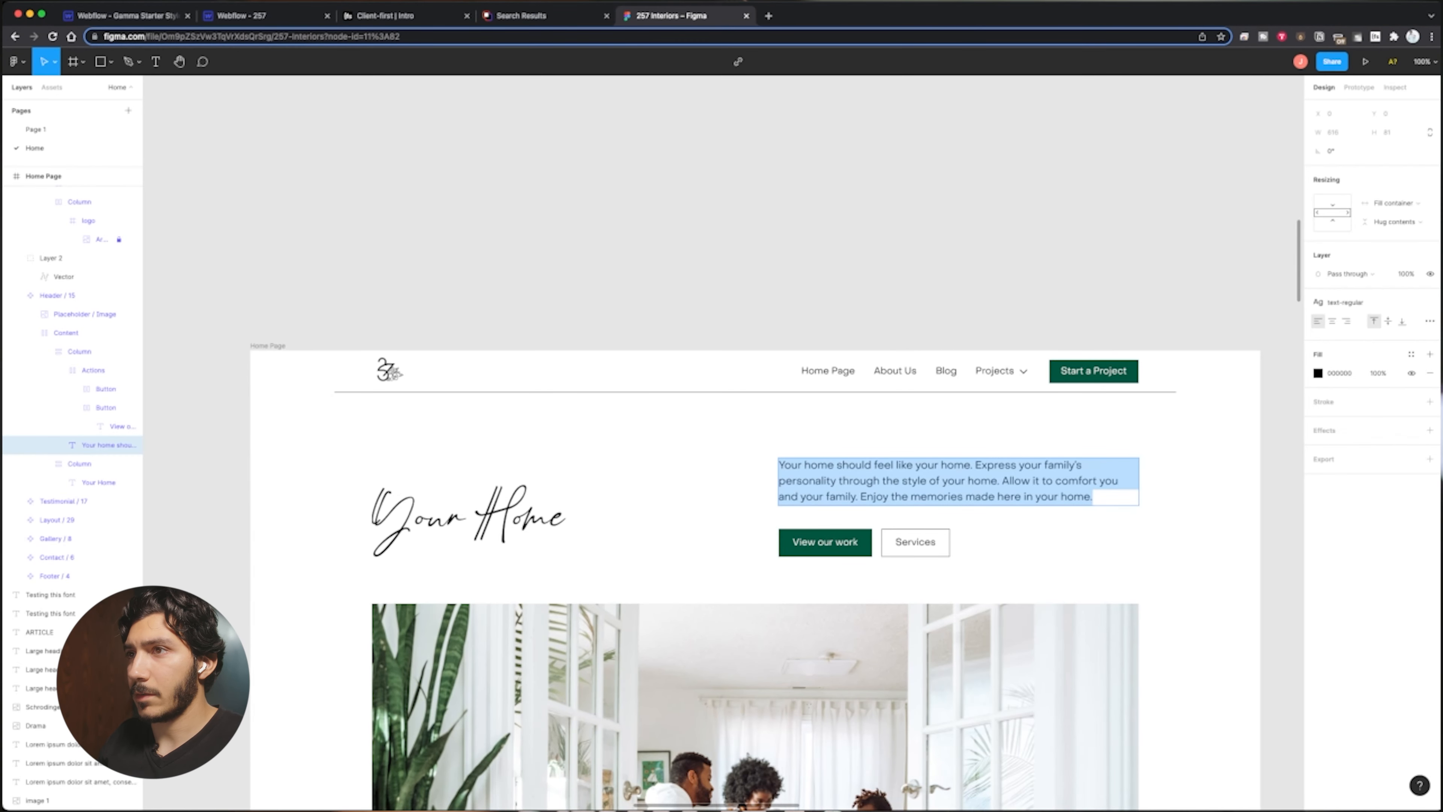
Return to the 257 project in Webflow and change the hero's outlined button text to "Services"
click(241, 16)
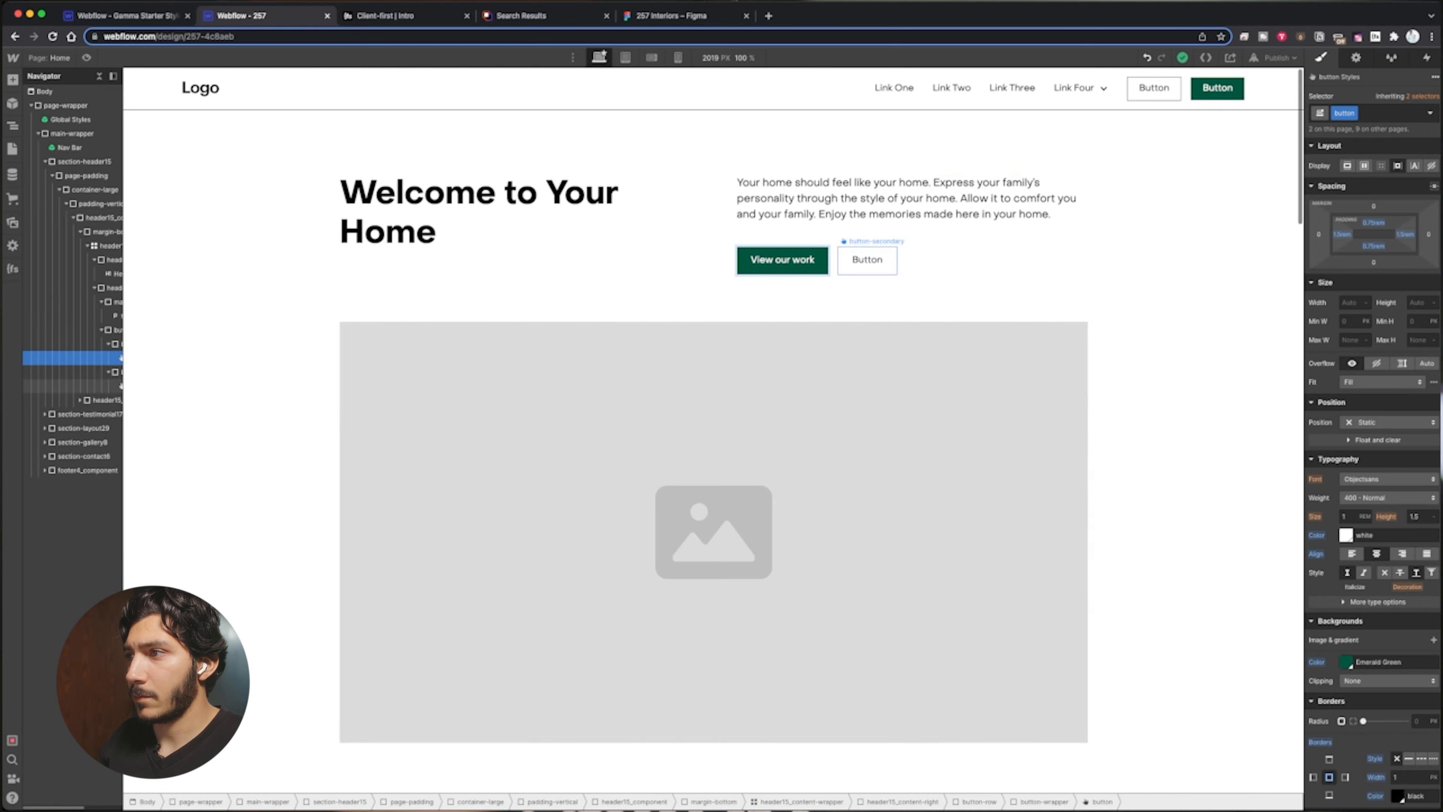
double_click(867, 260)
text(Services)
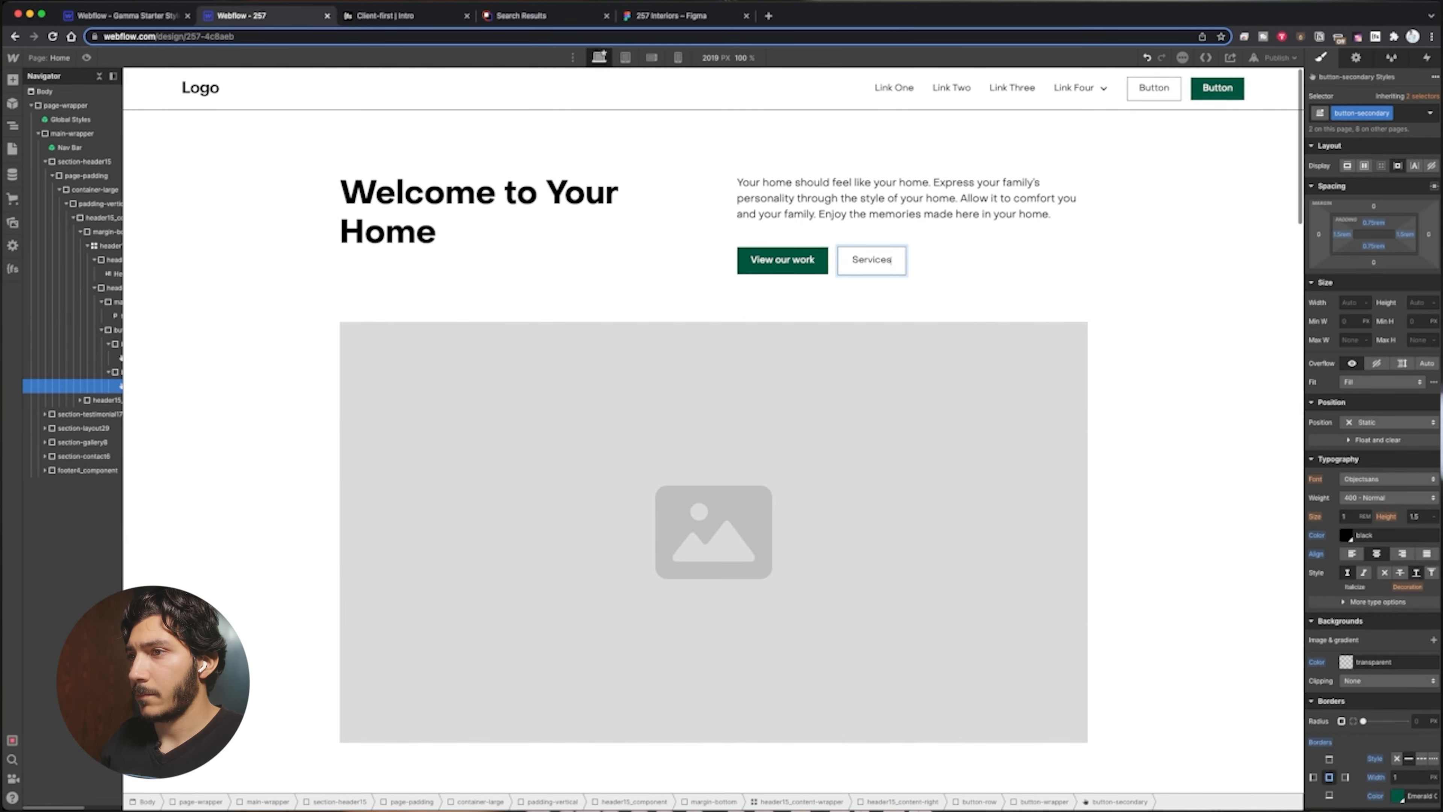
click(824, 375)
Examine the testimonials section and the flower graphic overlapping the hero image's lower corner in the Figma design
scroll(824, 341, down, 12)
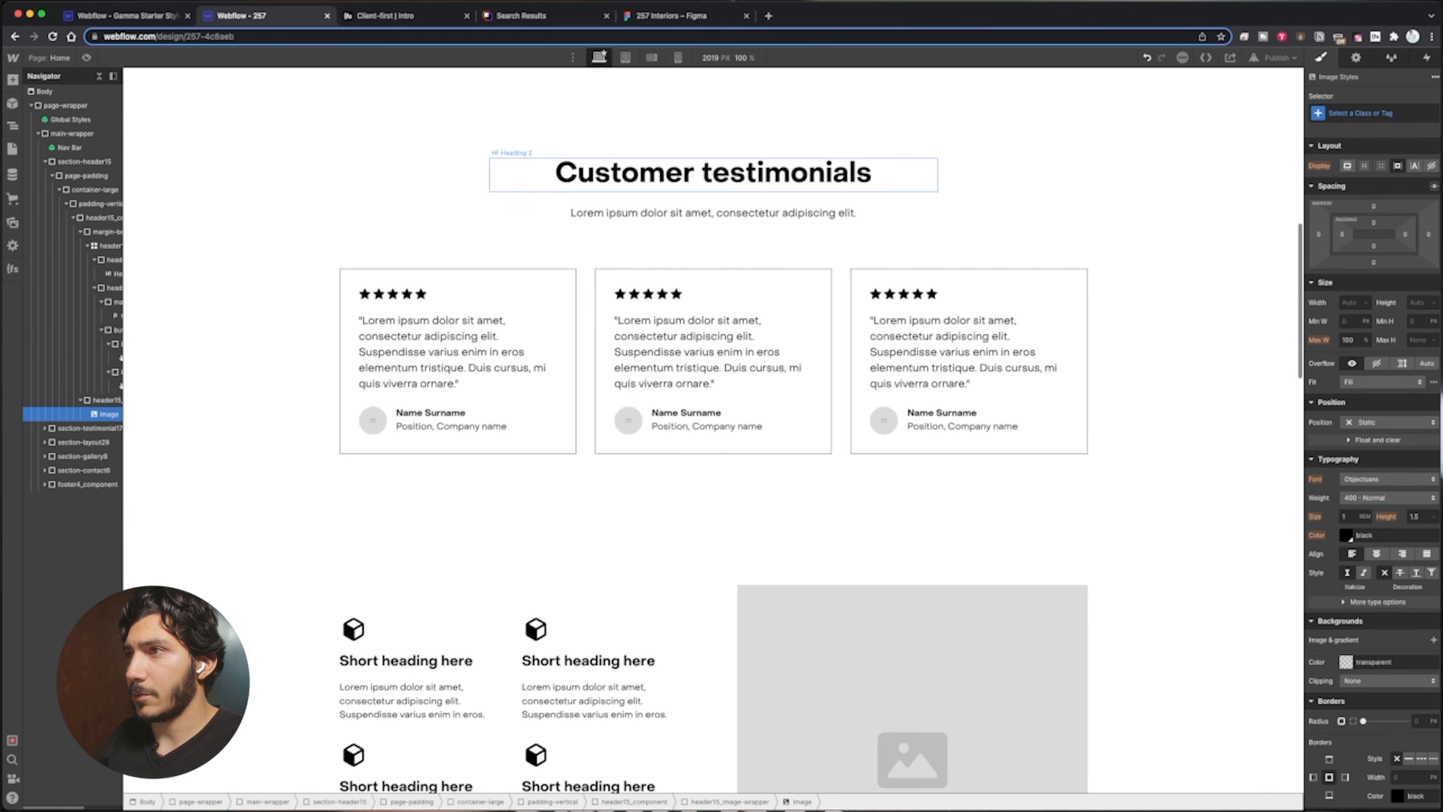
click(671, 16)
scroll(756, 443, down, 15)
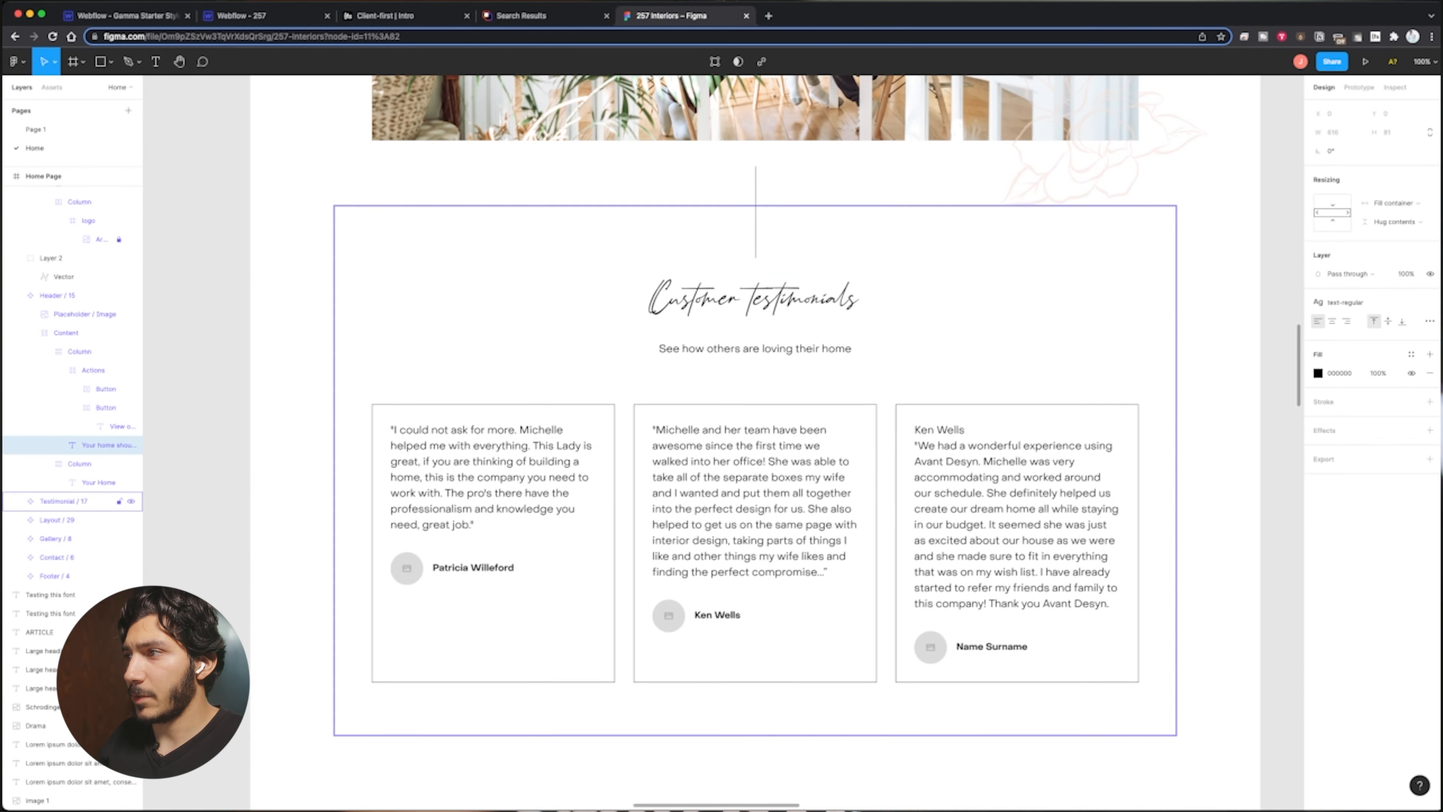
scroll(755, 341, up, 5)
click(1067, 218)
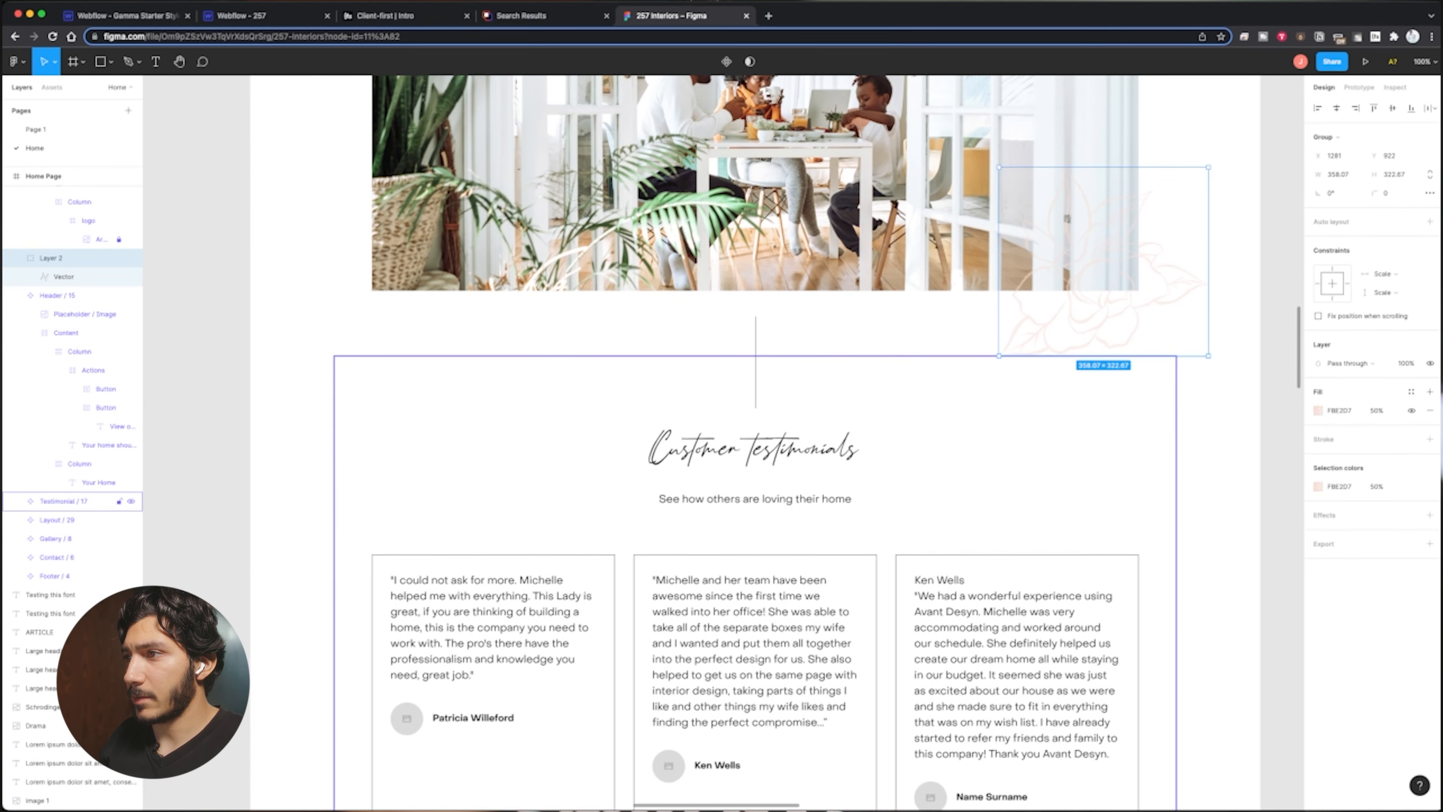
click(756, 370)
scroll(756, 369, up, 3)
click(807, 364)
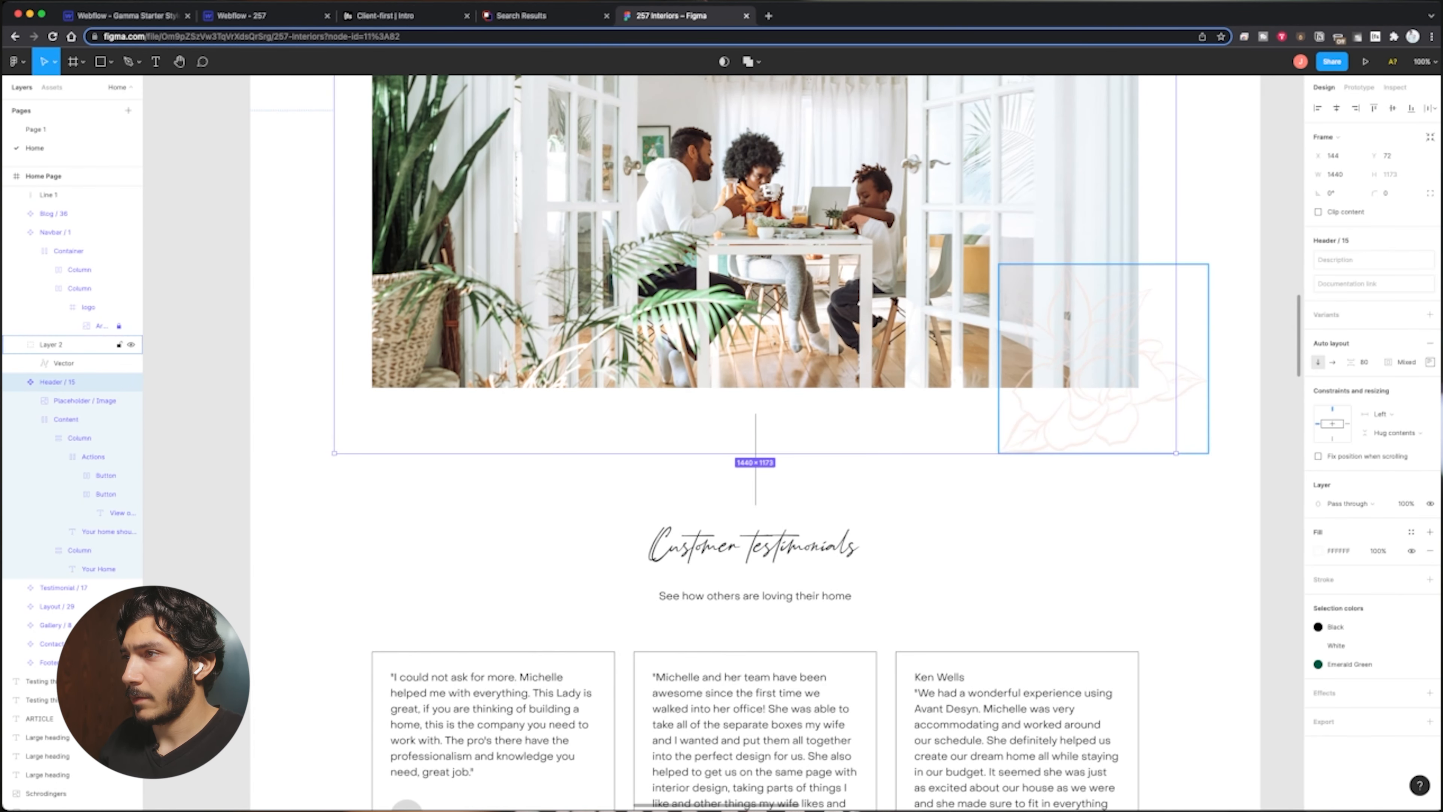
click(68, 344)
Switch back to the 257 project in Webflow and add a div block inside header15_component, below the hero image wrapper
key(super+2)
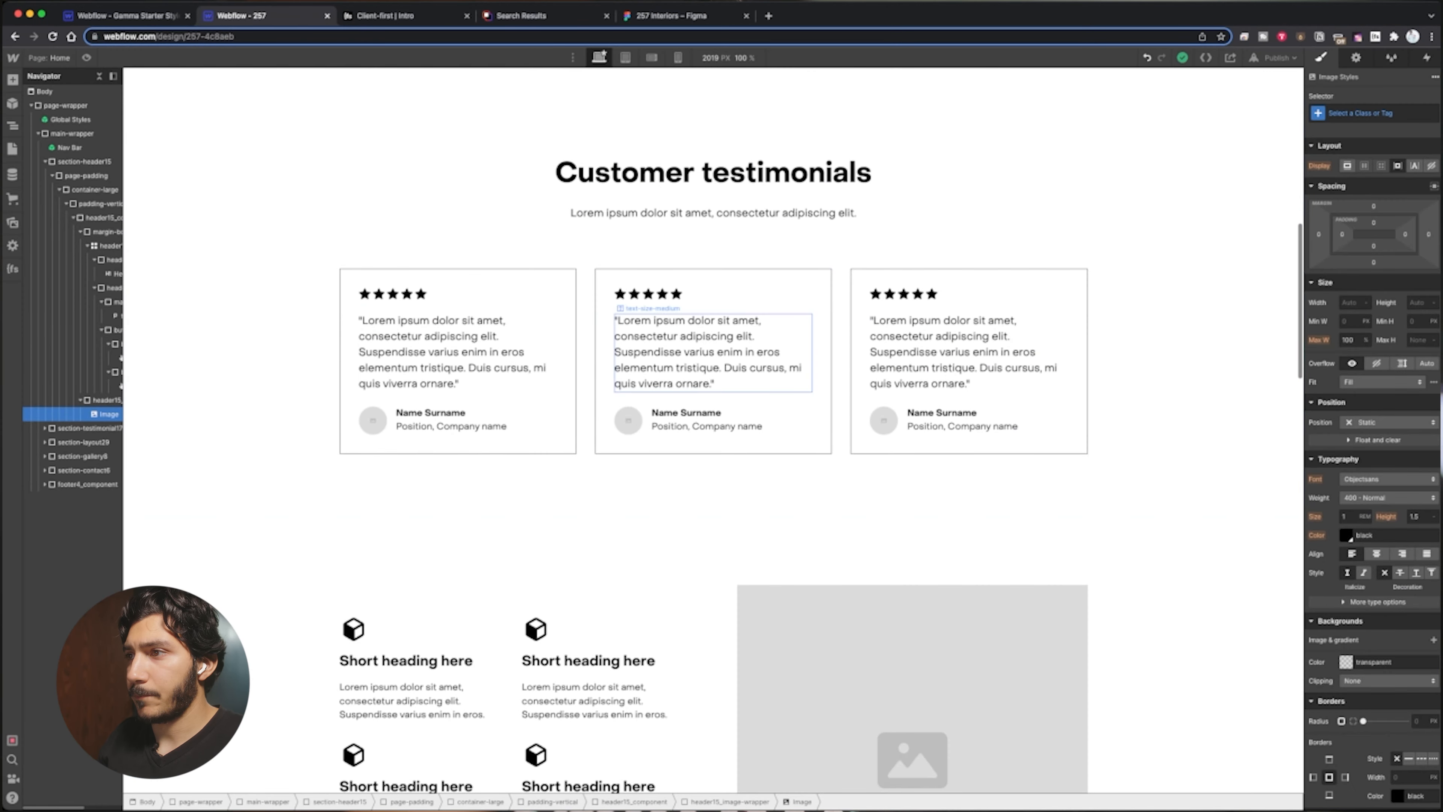
scroll(710, 421, up, 12)
scroll(710, 421, down, 2)
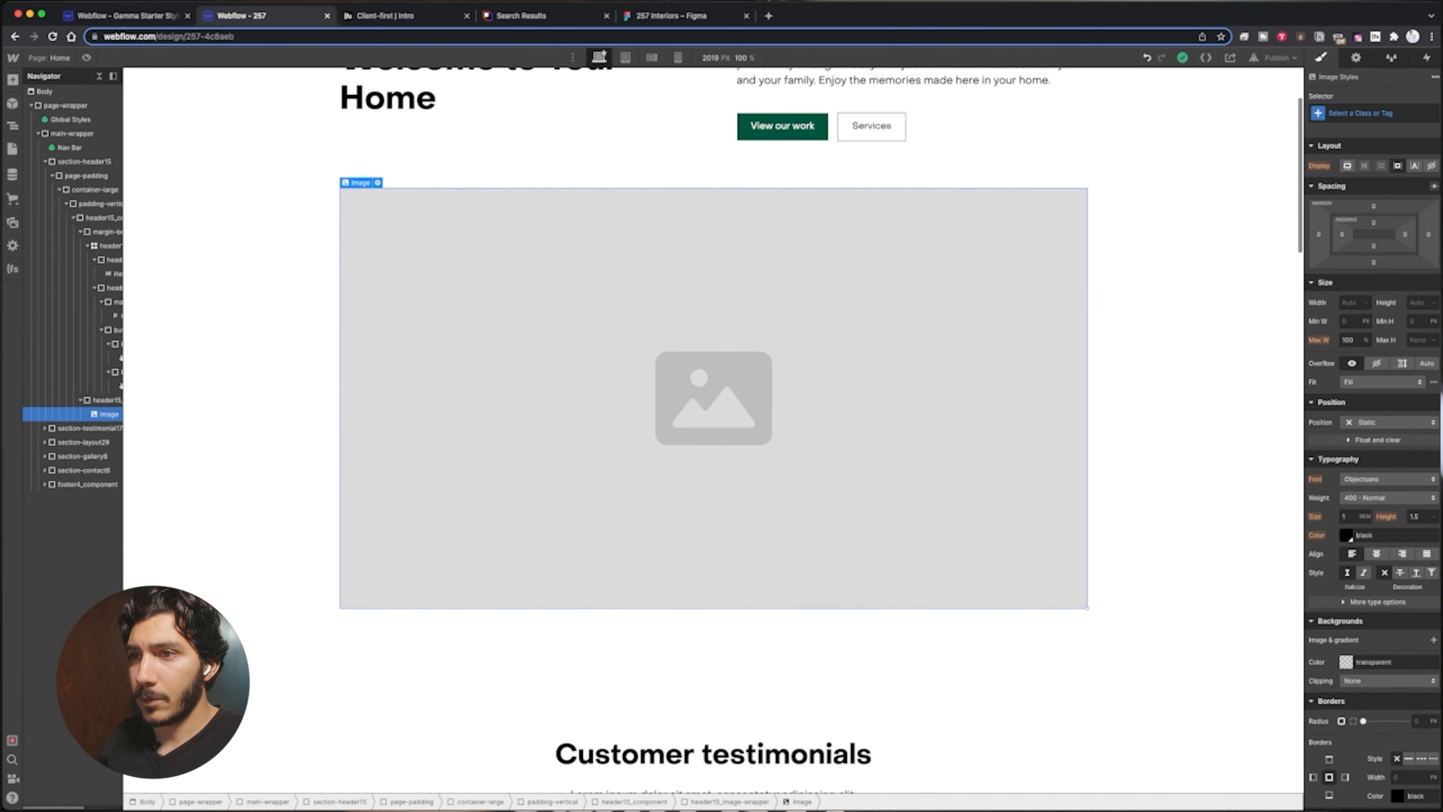
scroll(80, 472, right, 1)
click(91, 400)
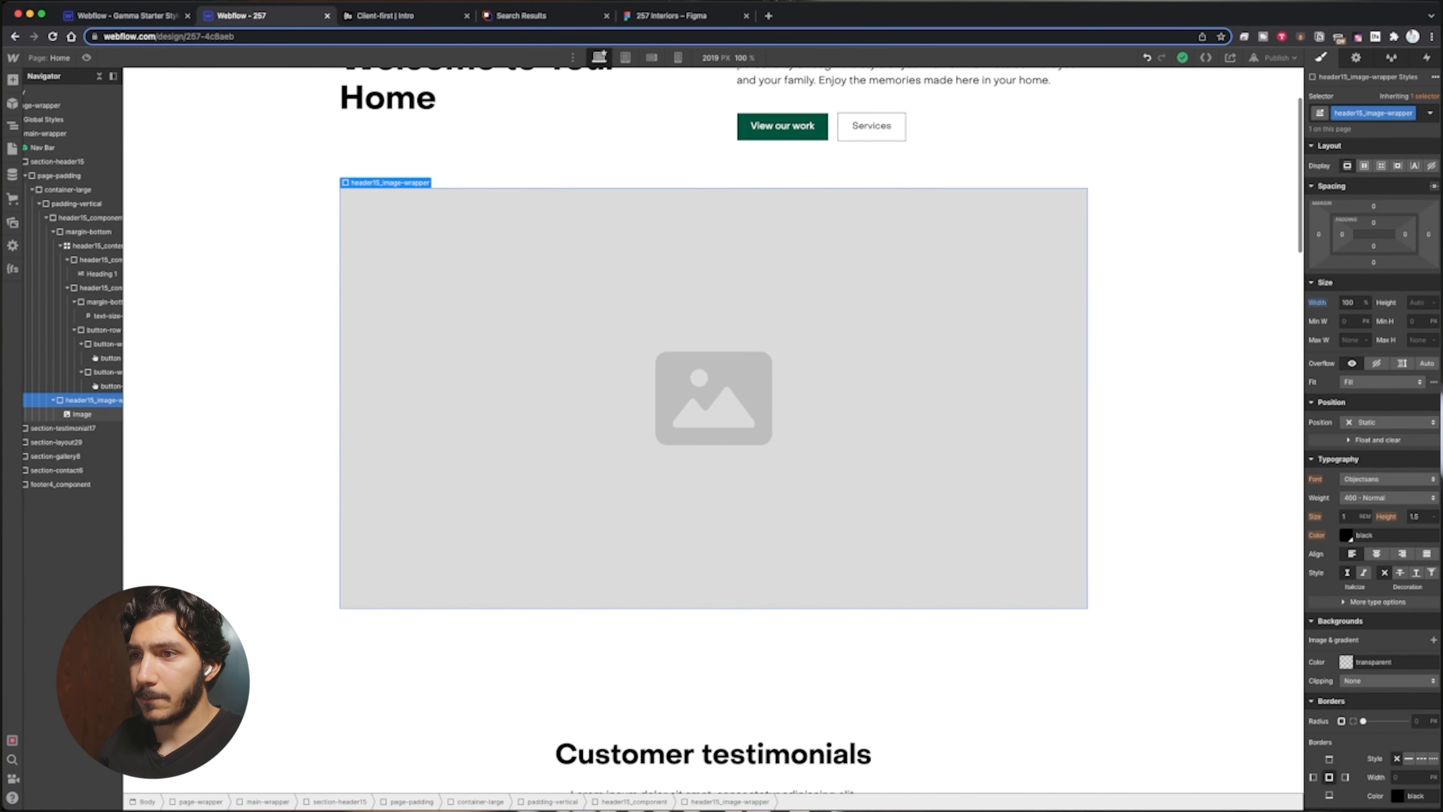
click(82, 415)
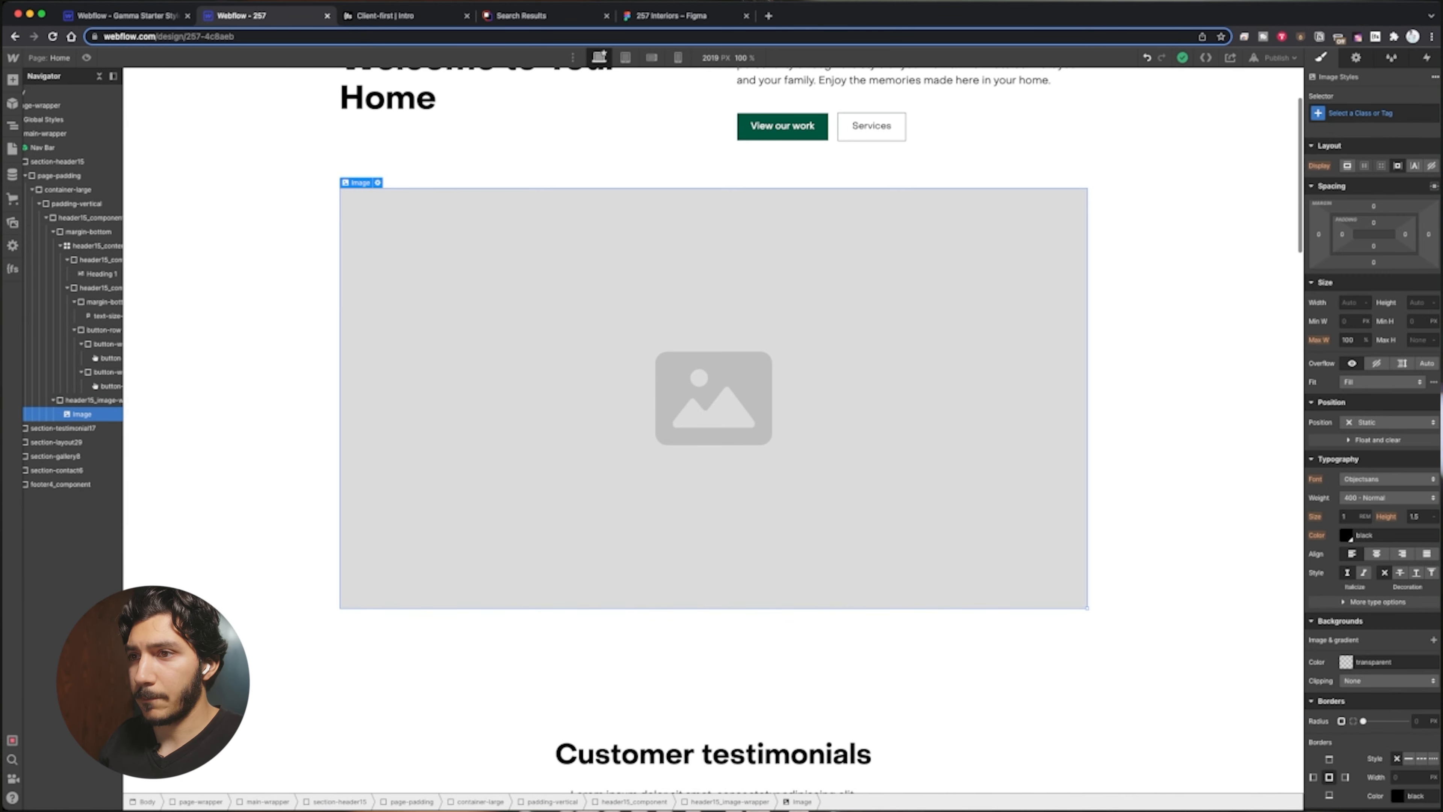
click(91, 401)
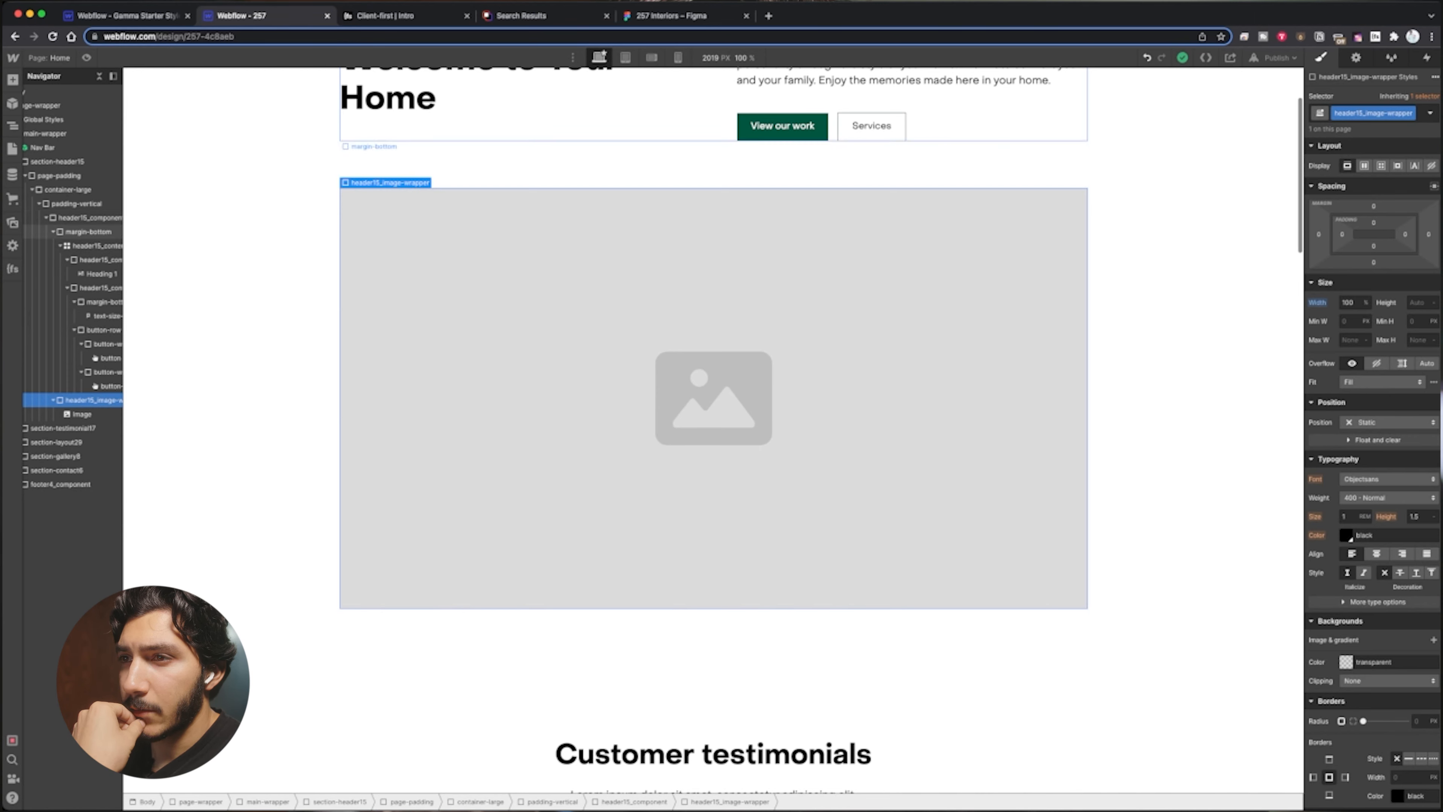
click(89, 218)
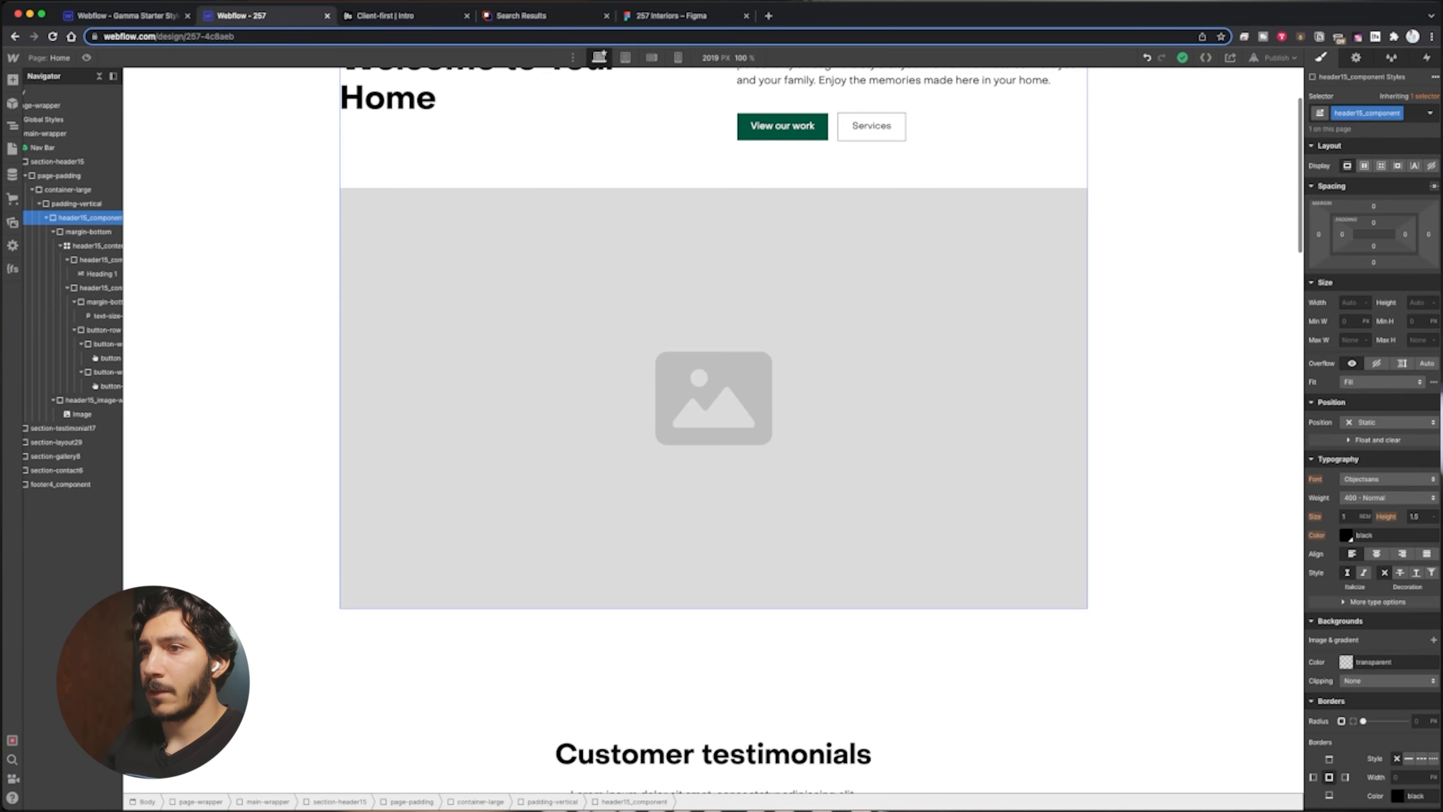
key(super+e)
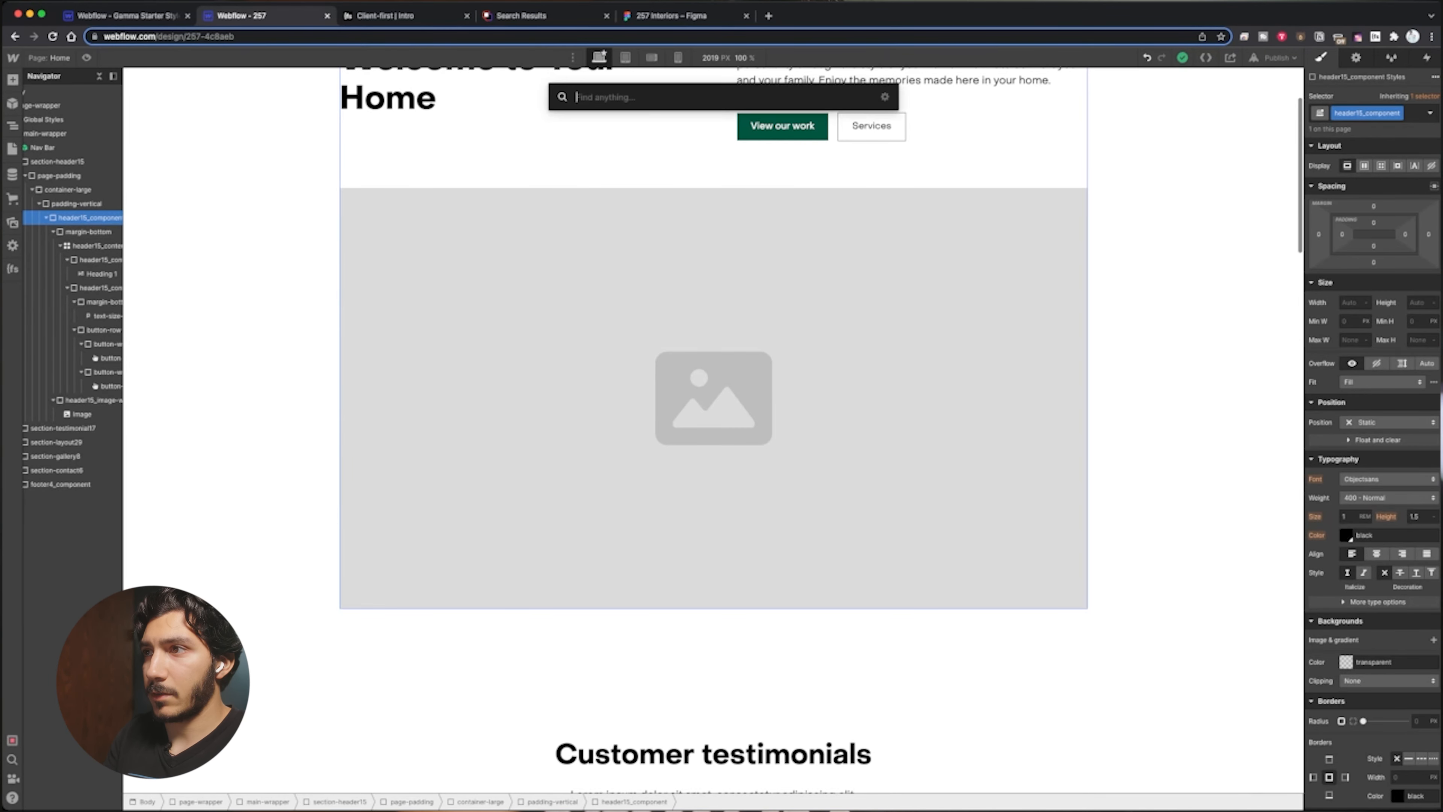
text(div)
key(Return)
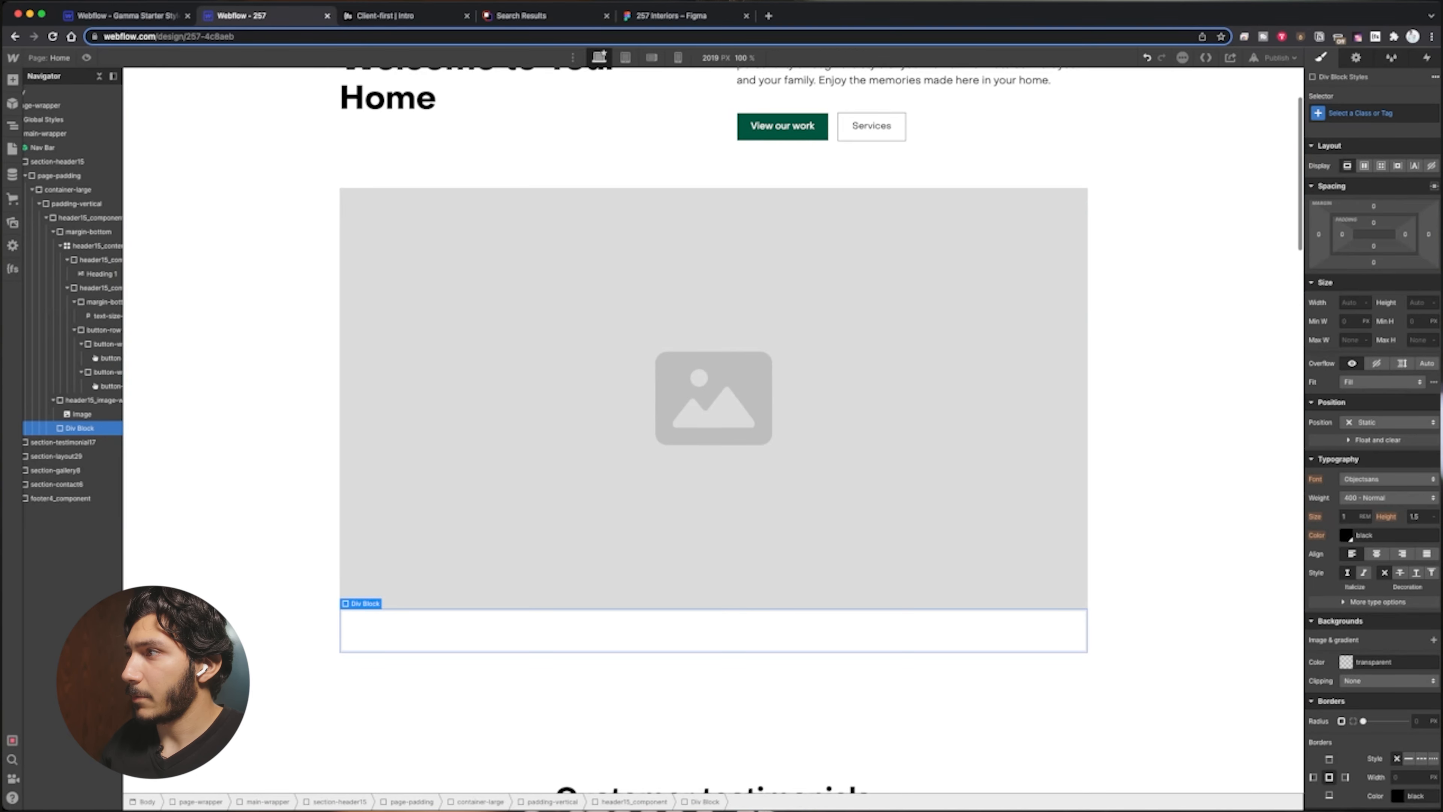
Check the 1:1 image wrapper in the Gamma starter style guide and apply the image-wrapper-1:1 class to the new div block
key(super+Return)
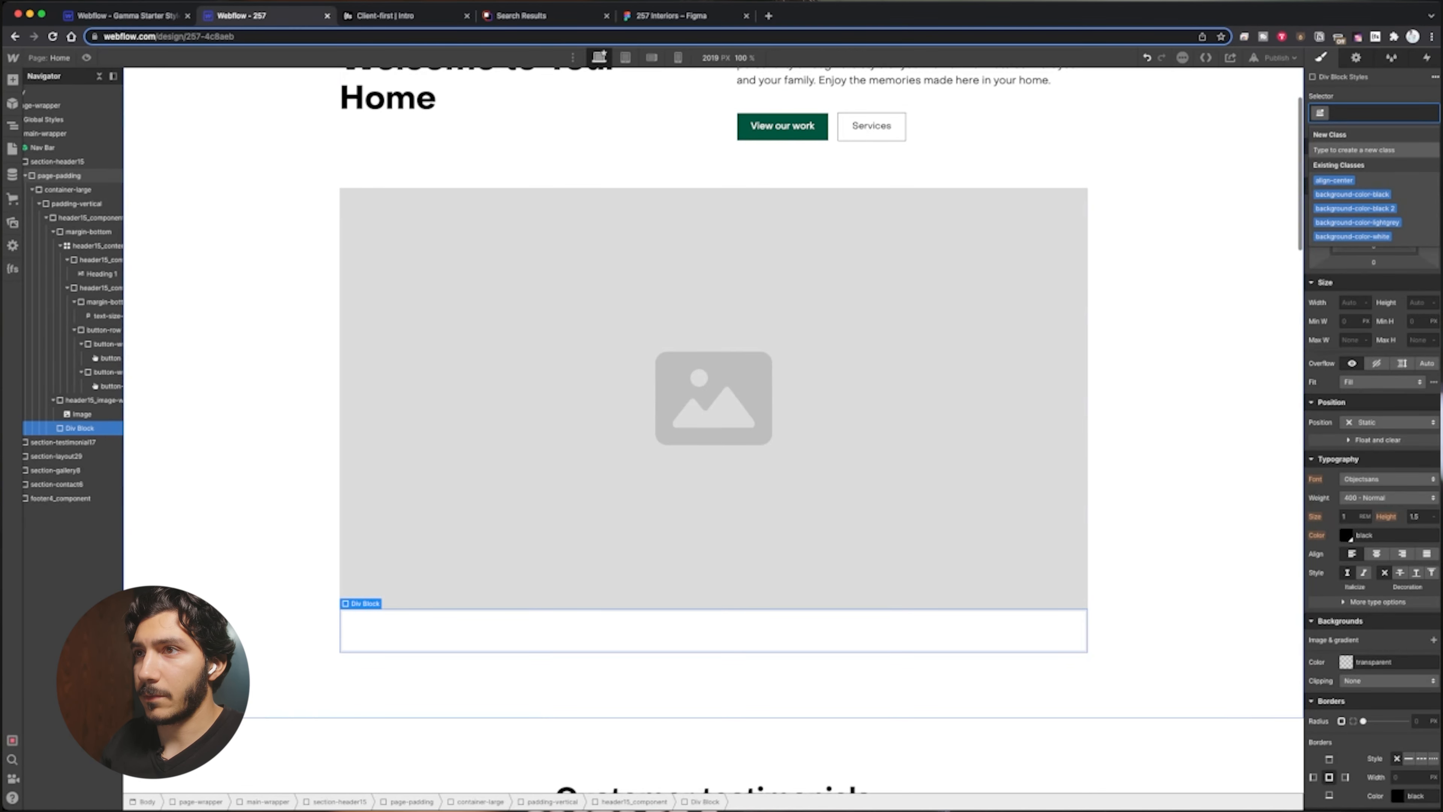
click(127, 16)
scroll(625, 273, down, 20)
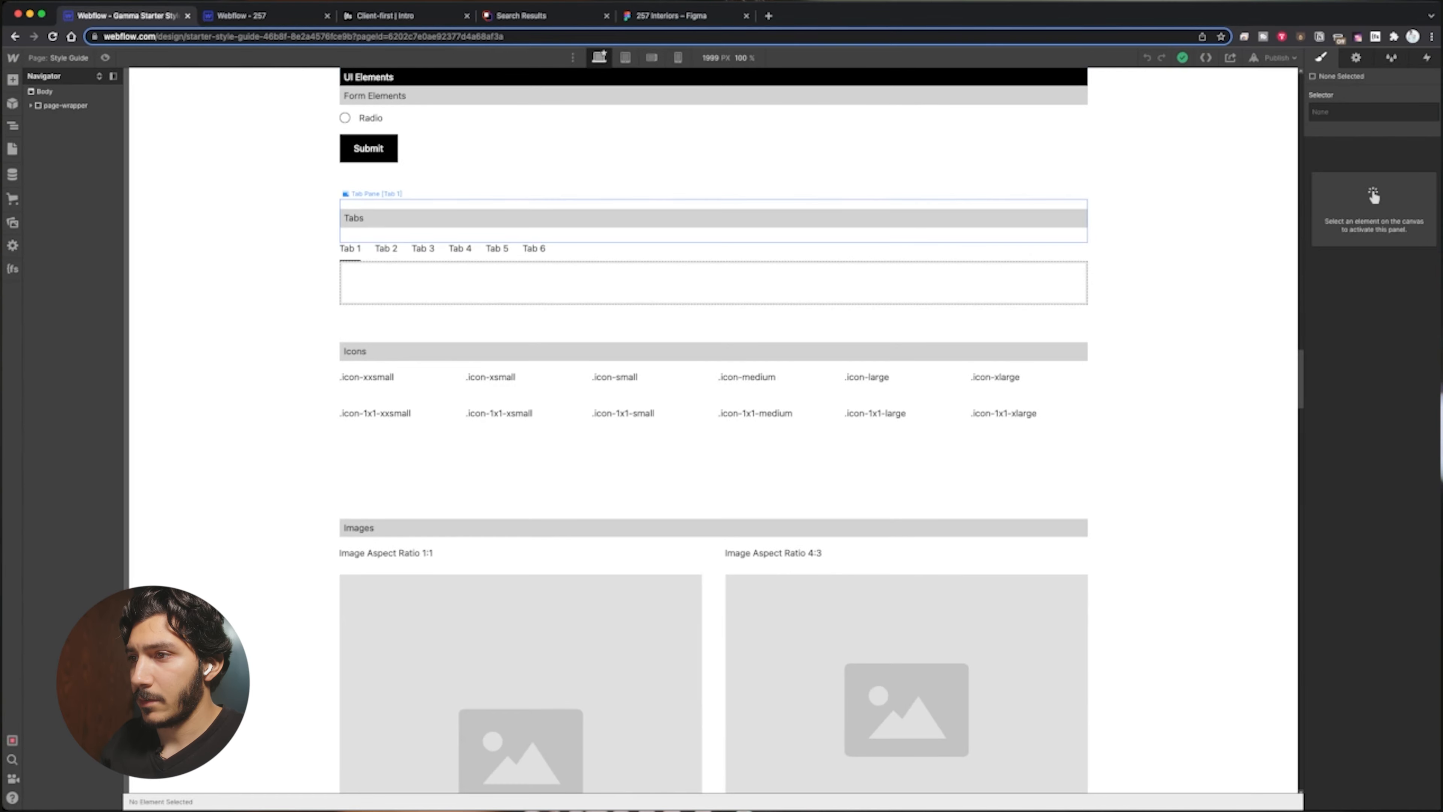
scroll(511, 227, down, 10)
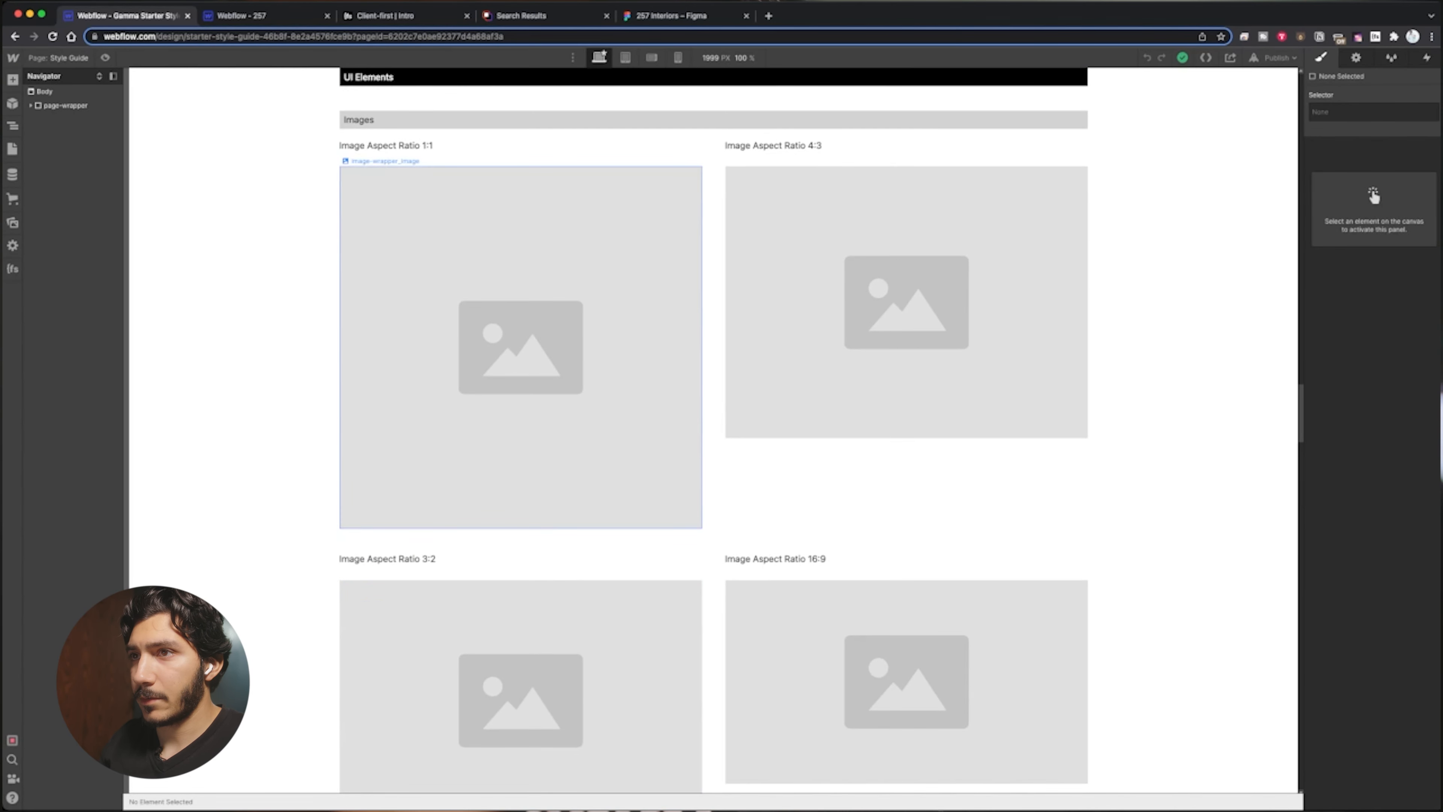
click(511, 341)
click(108, 359)
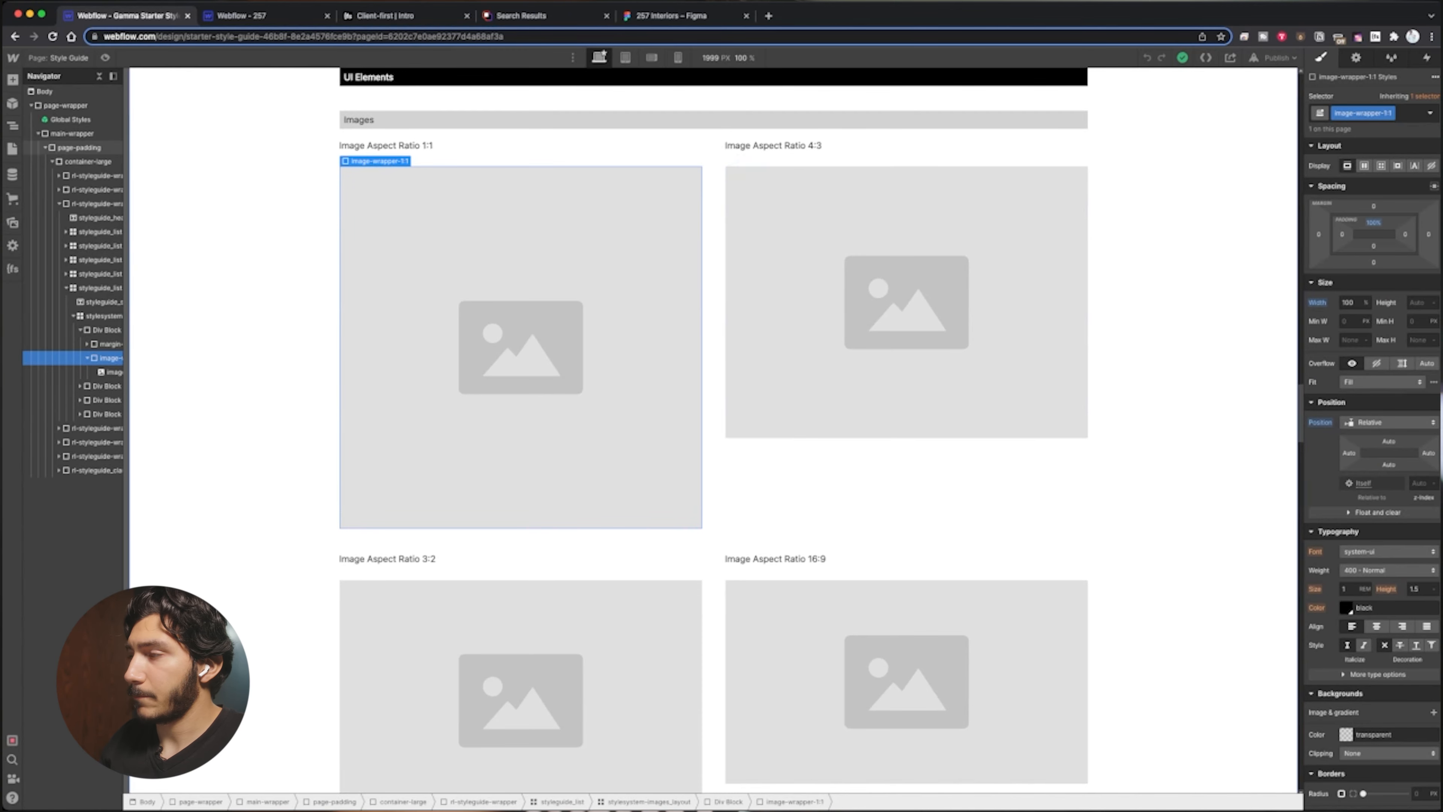
click(250, 16)
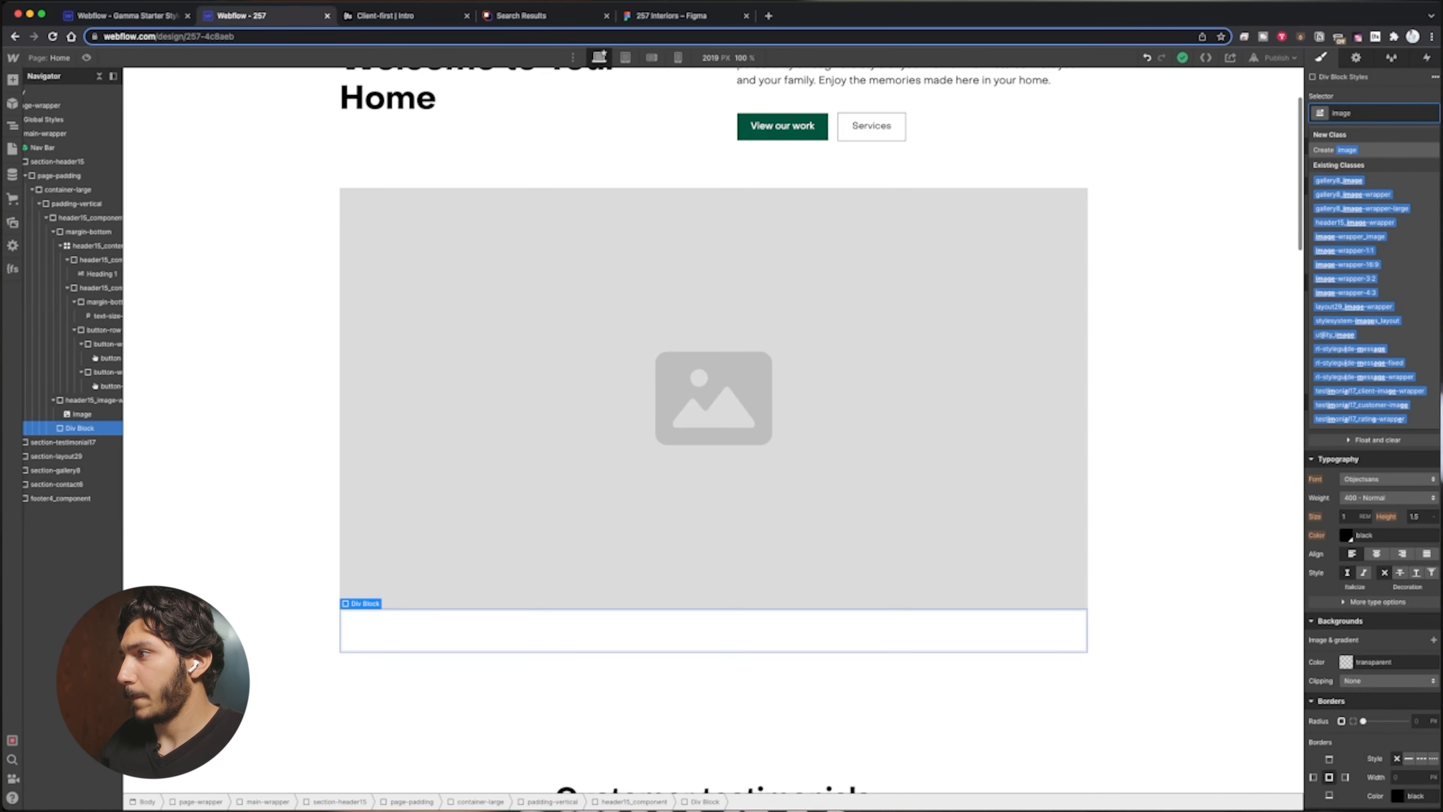
click(1346, 250)
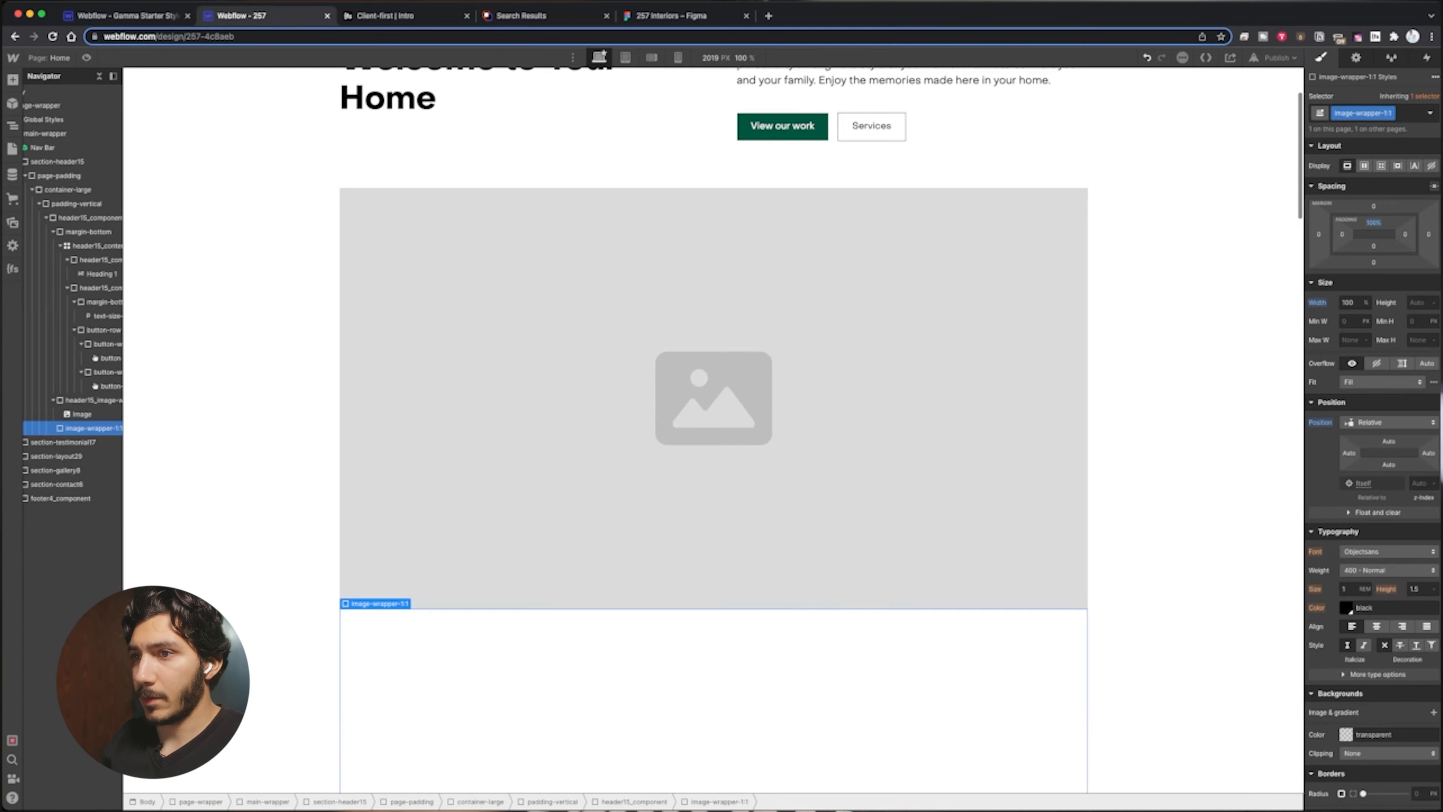
Insert an image element into the image-wrapper-1:1 div and use 257-flower.png as its source
key(super+e)
text(image)
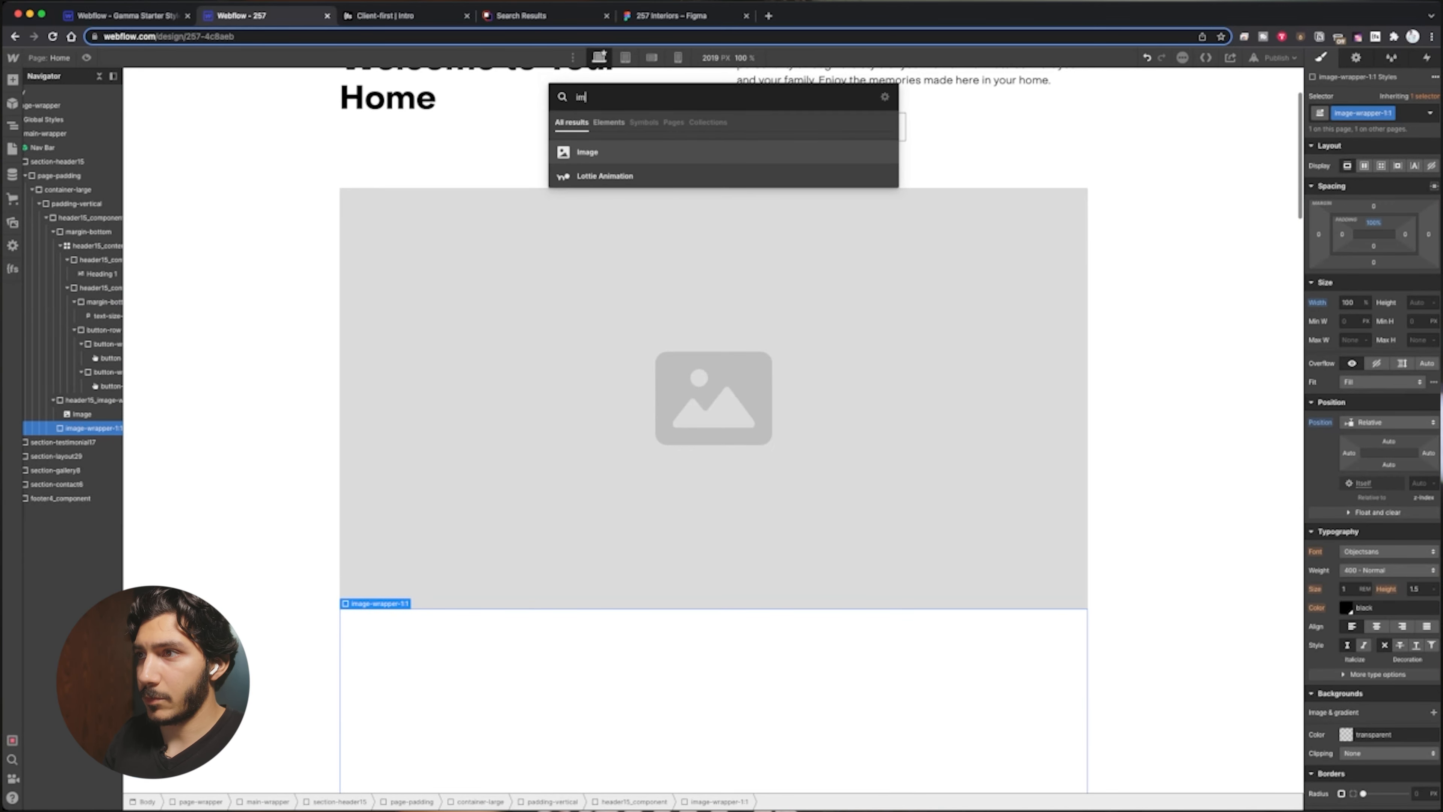
key(Return)
scroll(714, 430, down, 4)
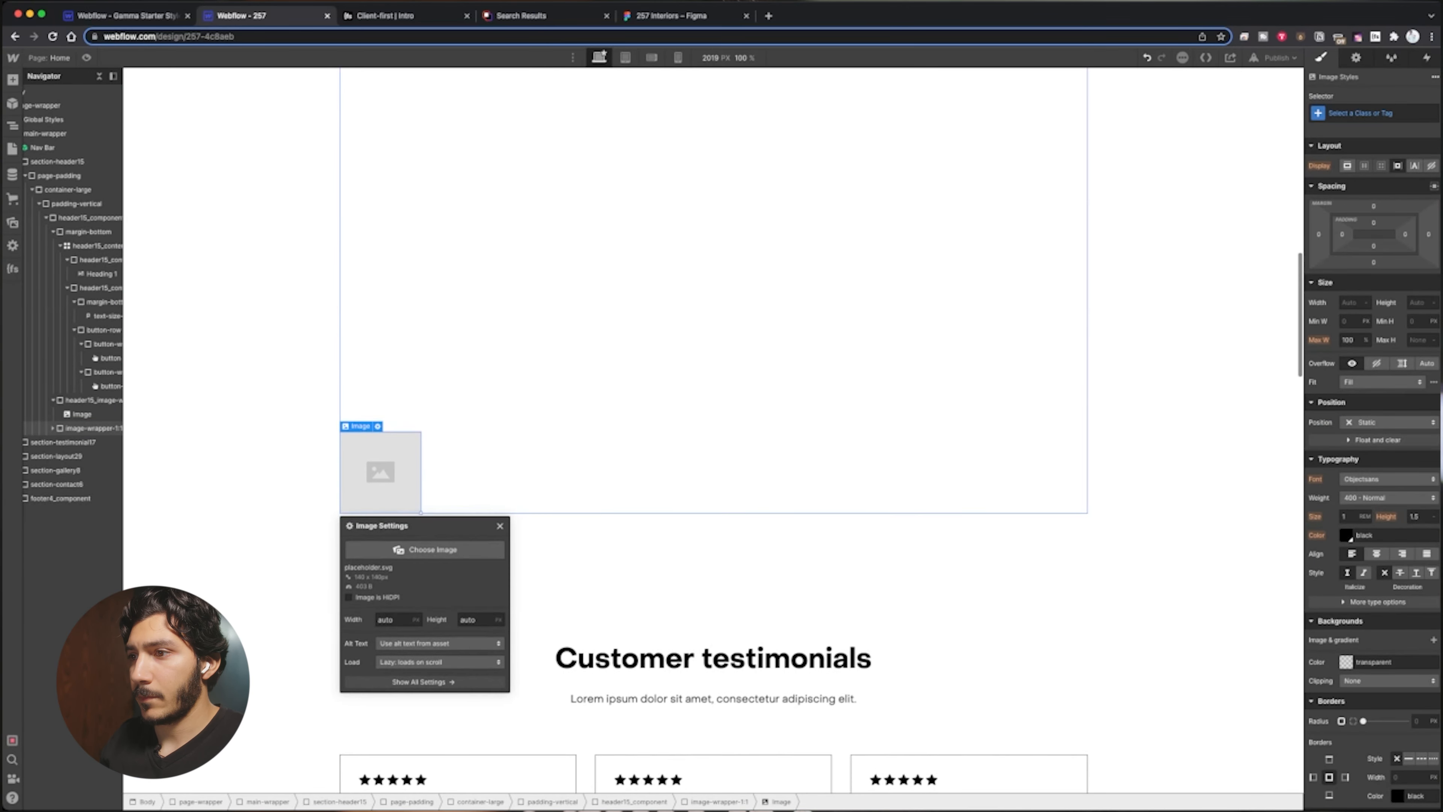
click(425, 549)
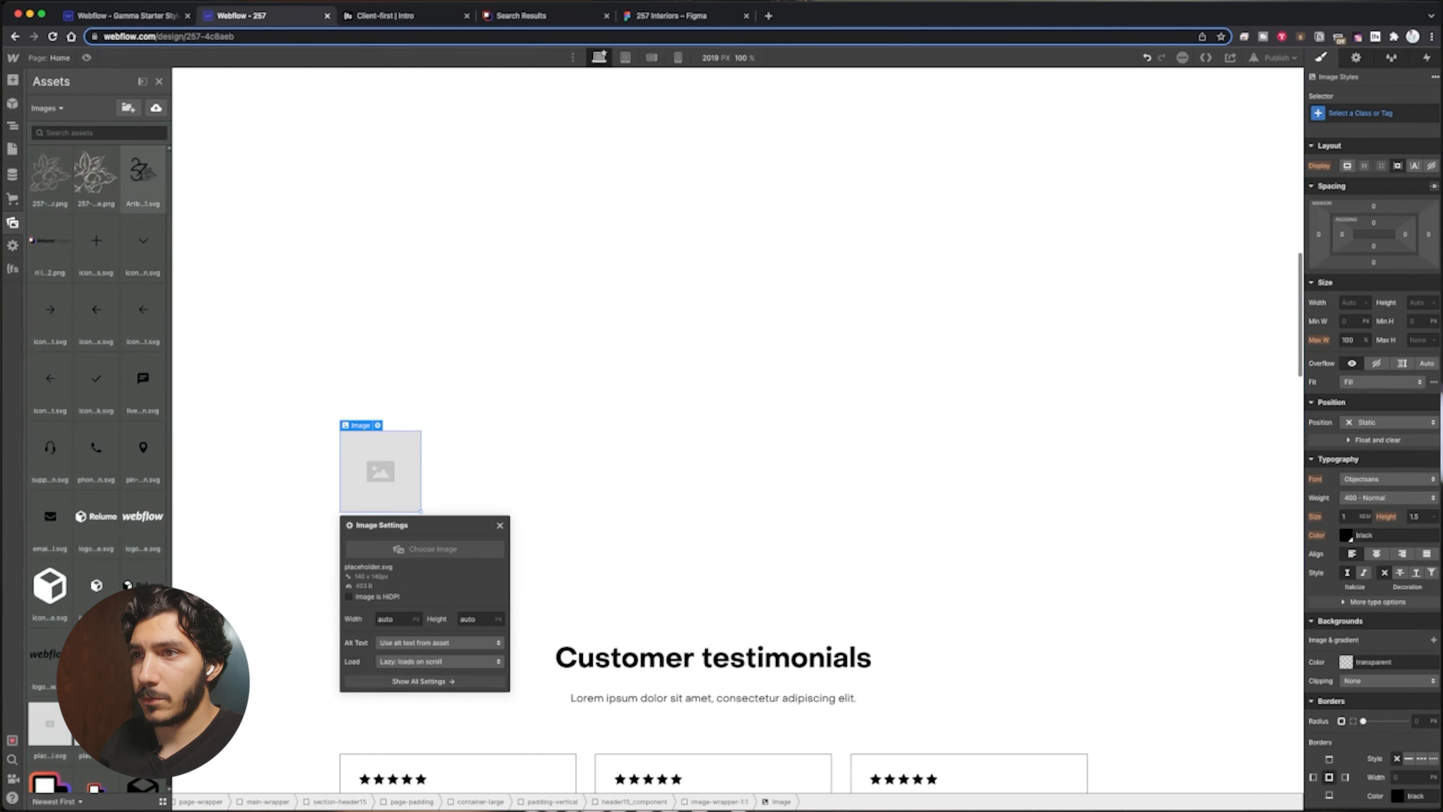
click(96, 173)
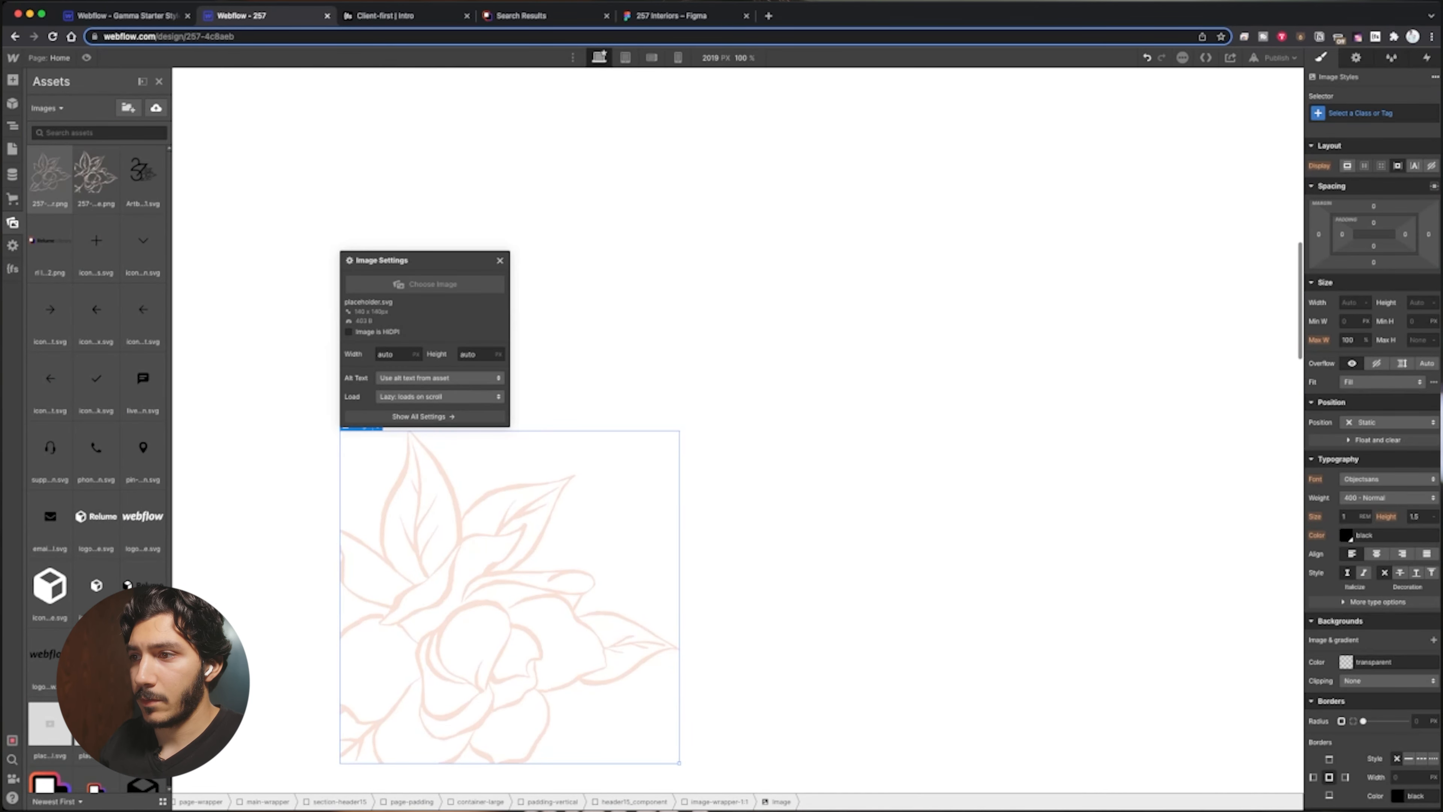
click(50, 173)
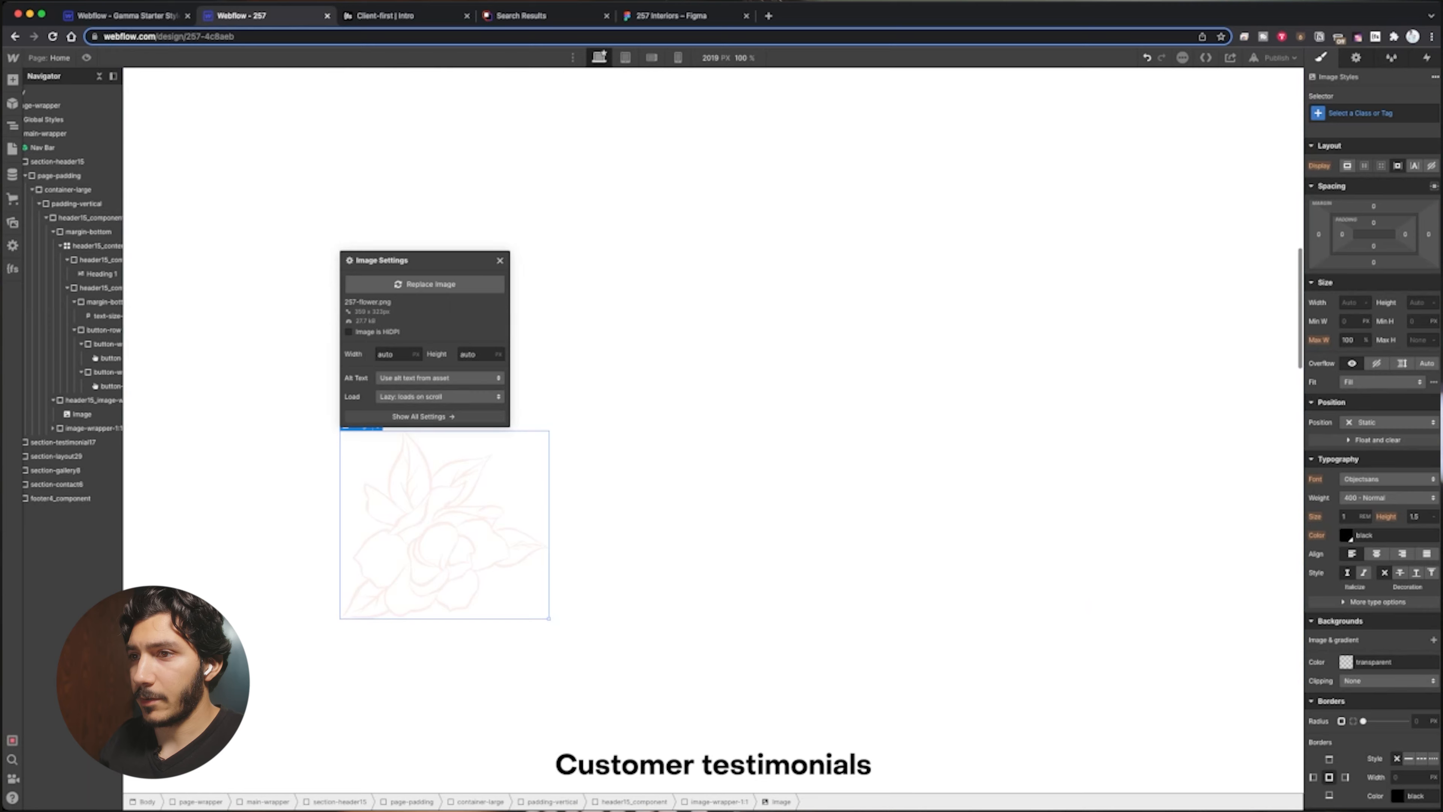
Apply the existing image-wrapper_image class to the flower image inside the image-wrapper-1:1 div
click(93, 428)
click(82, 442)
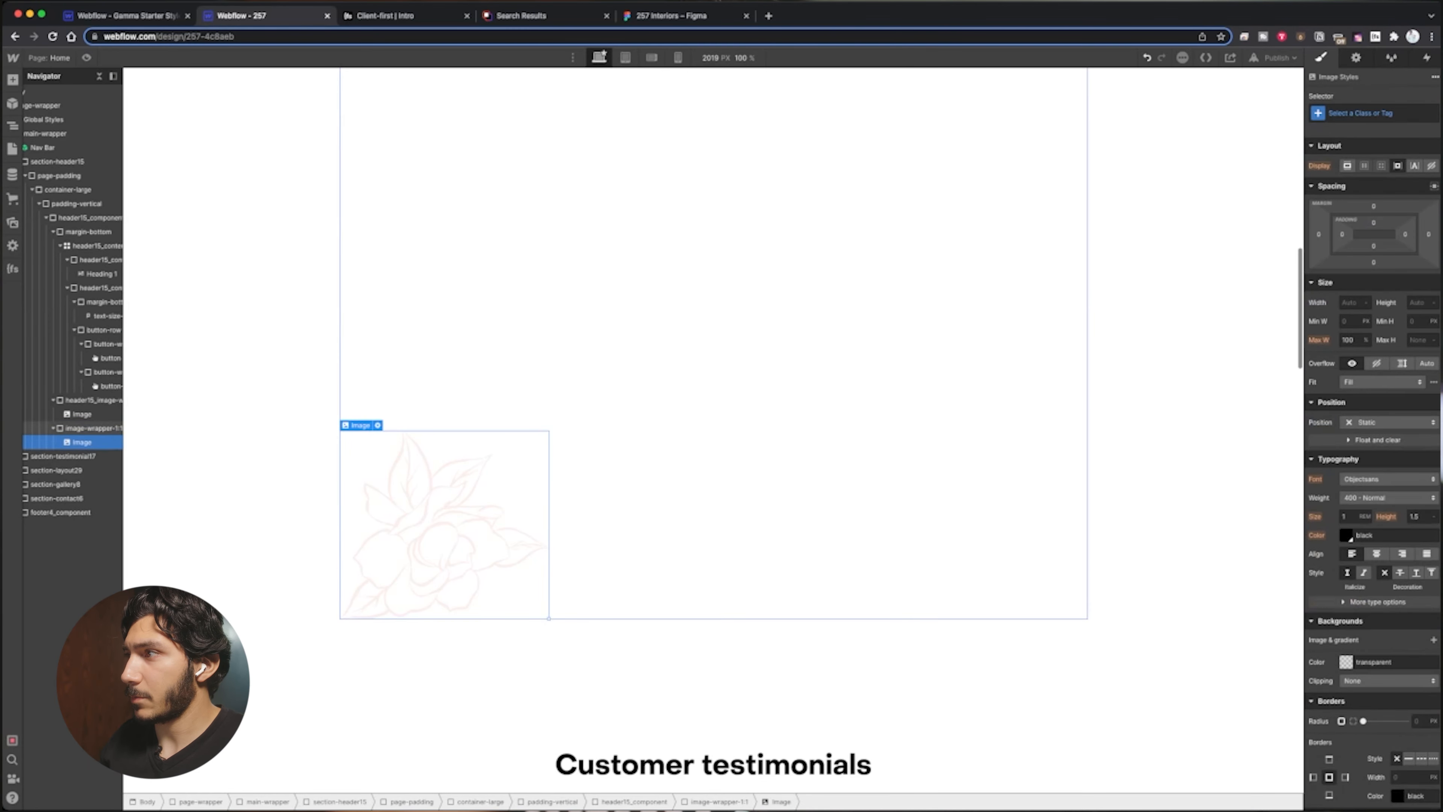
click(1361, 113)
text(img)
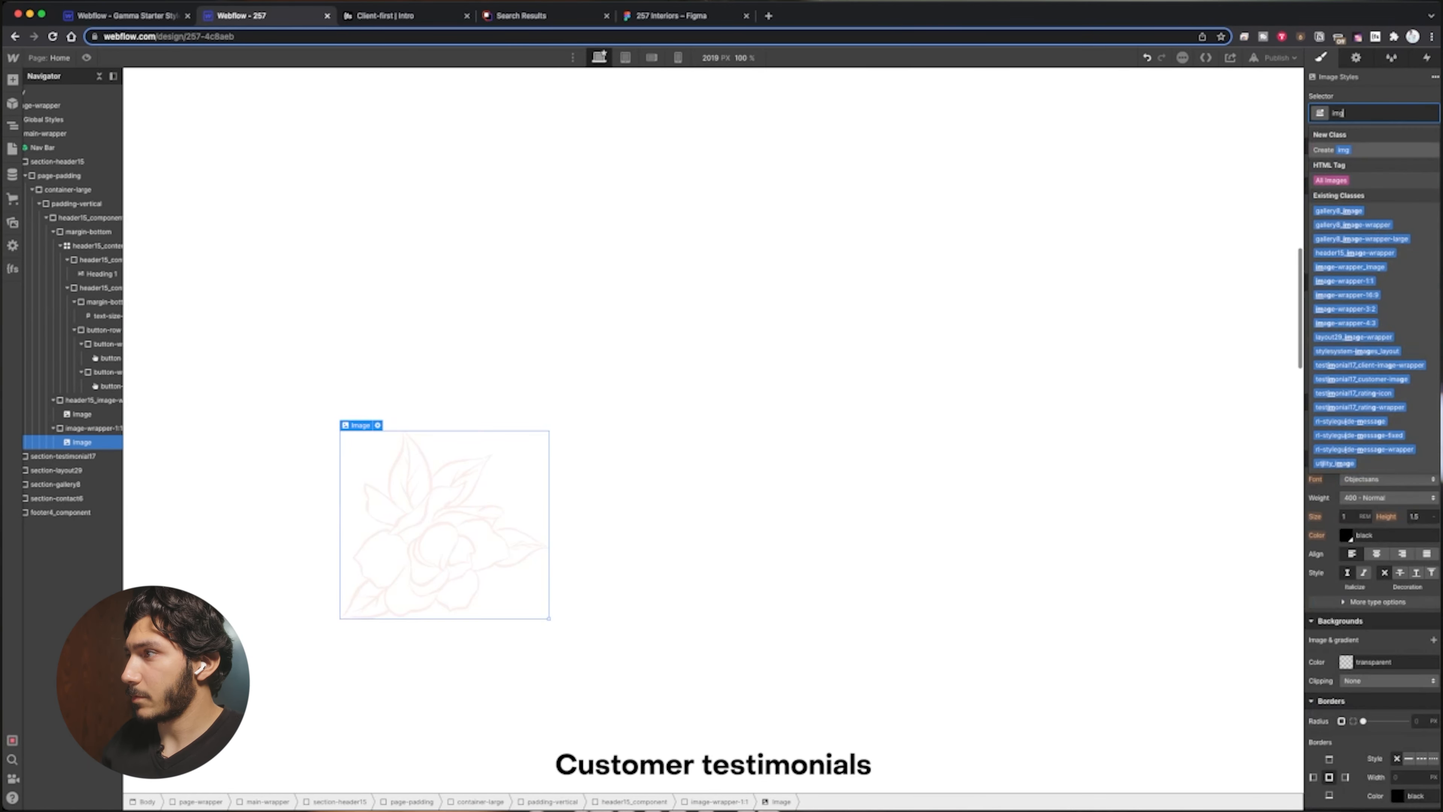
key(Down)
key(Down)
key(Down)
key(Down)
key(Down)
key(Down)
key(Up)
key(Return)
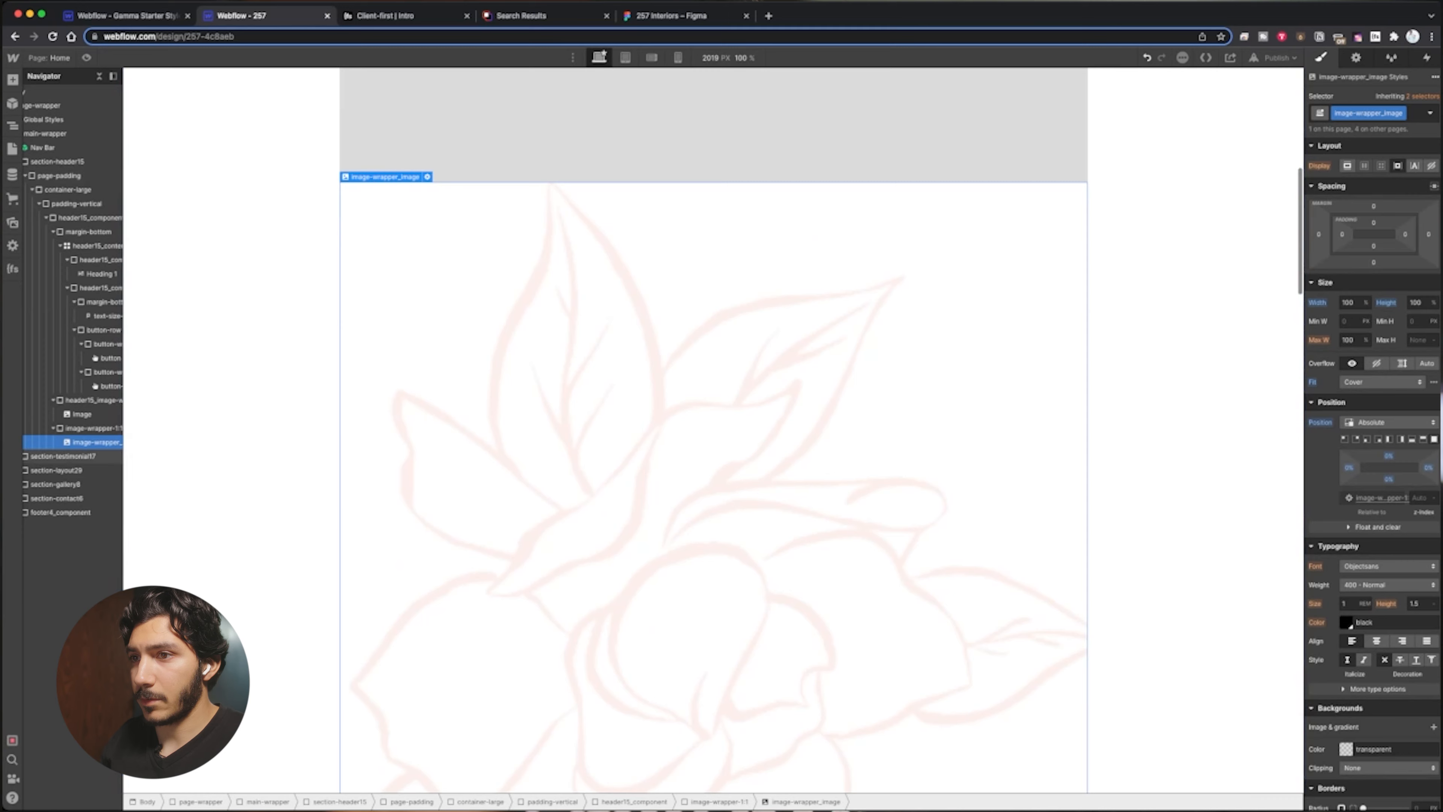
Set the position of the image-wrapper-1:1 div around the flower image to absolute
click(93, 428)
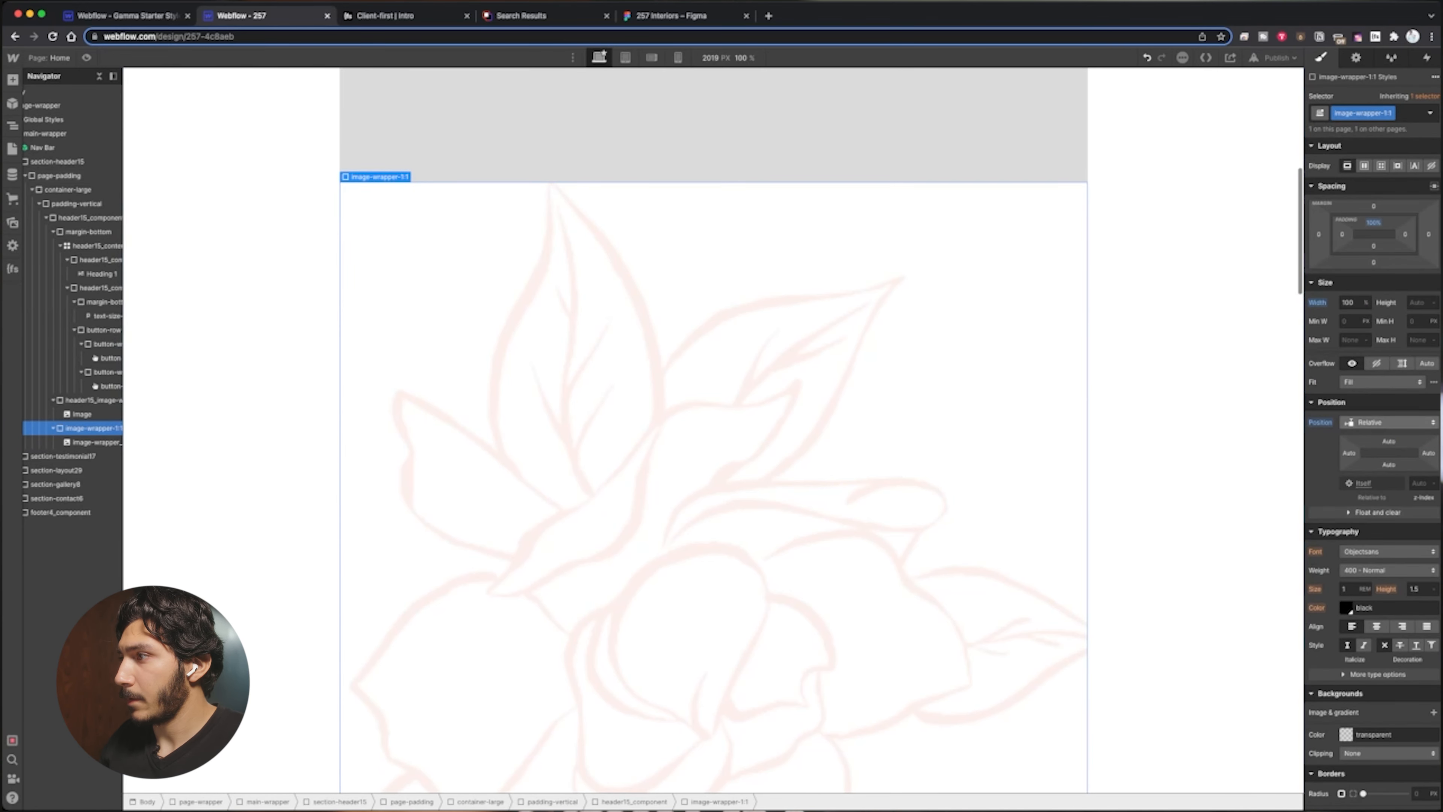
click(1386, 423)
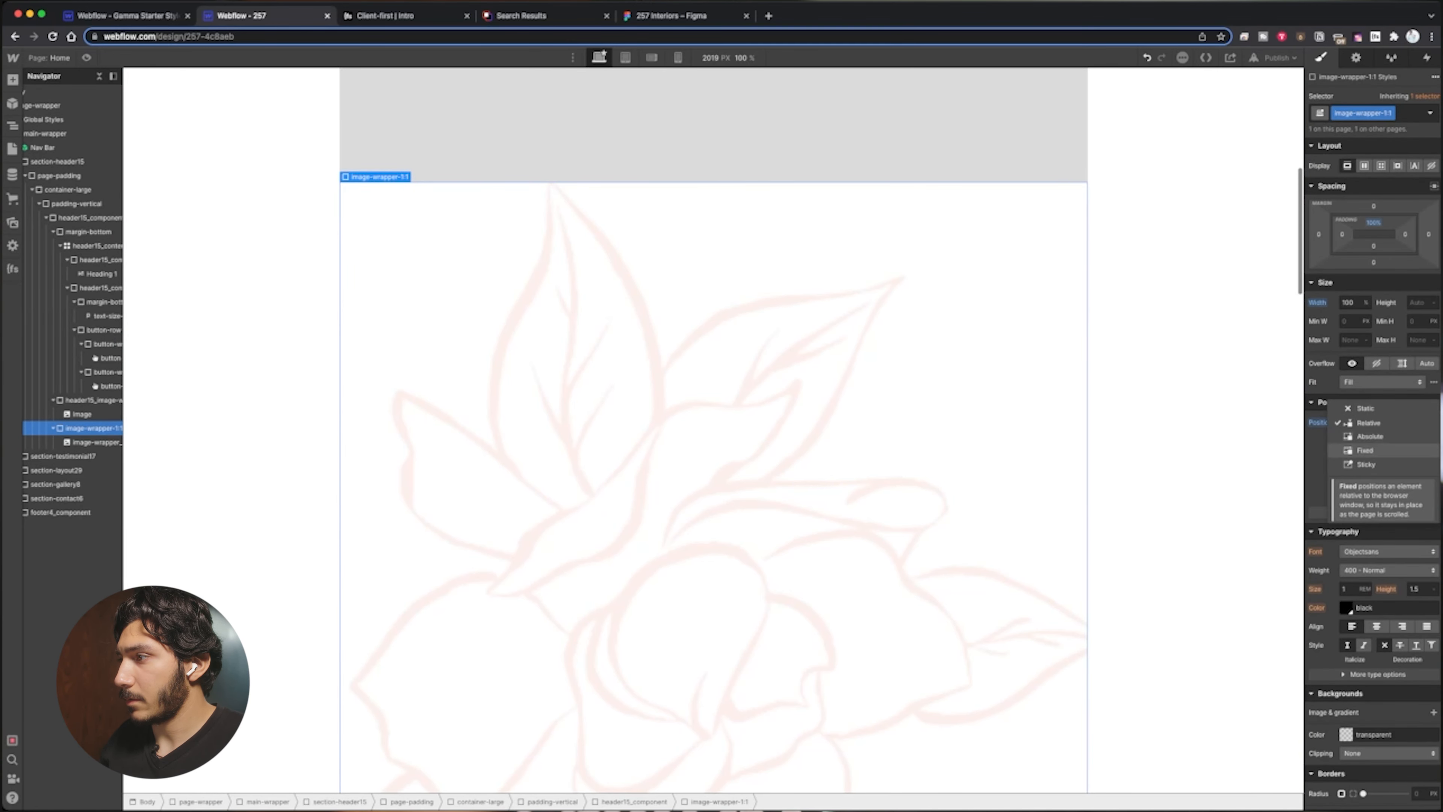
click(1375, 436)
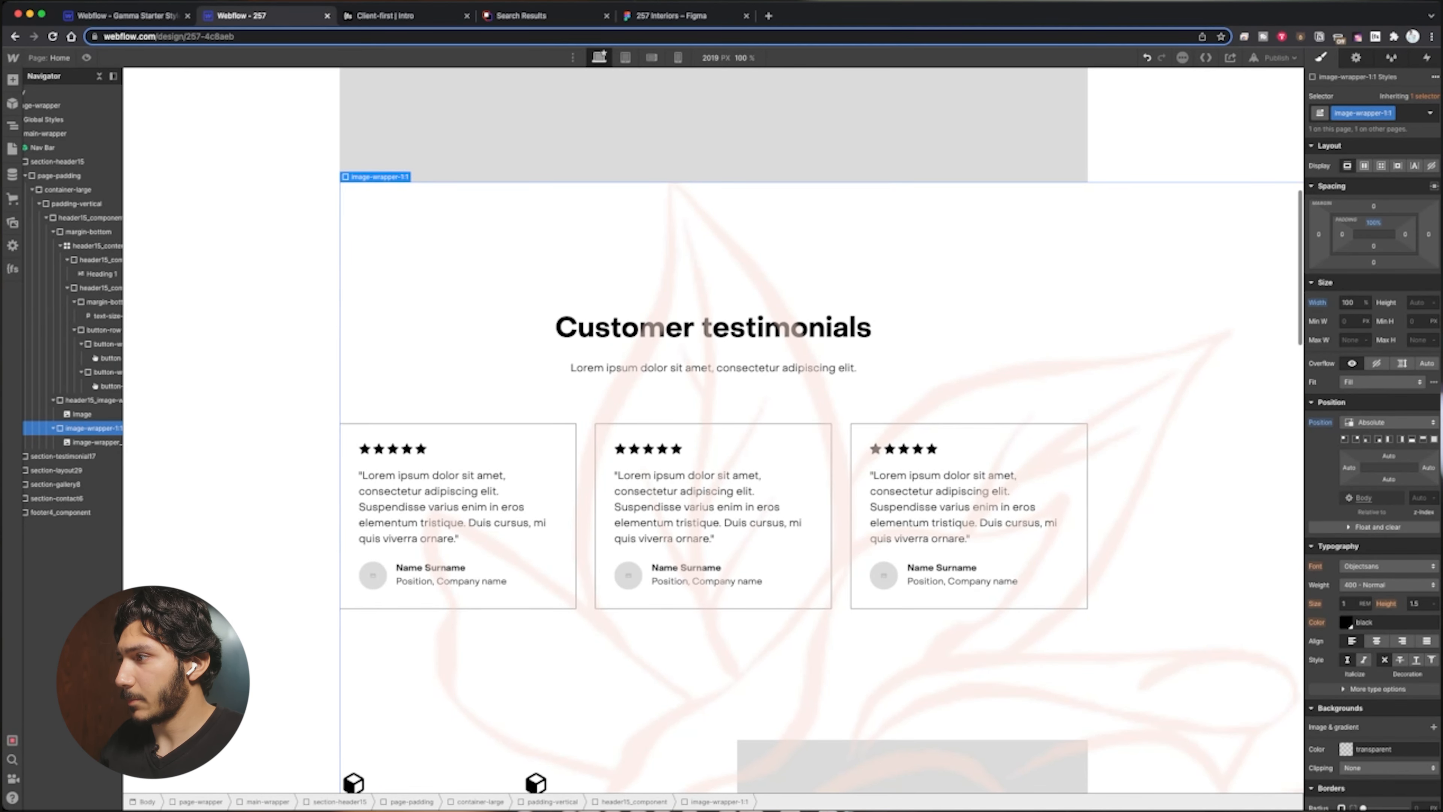
scroll(712, 432, up, 10)
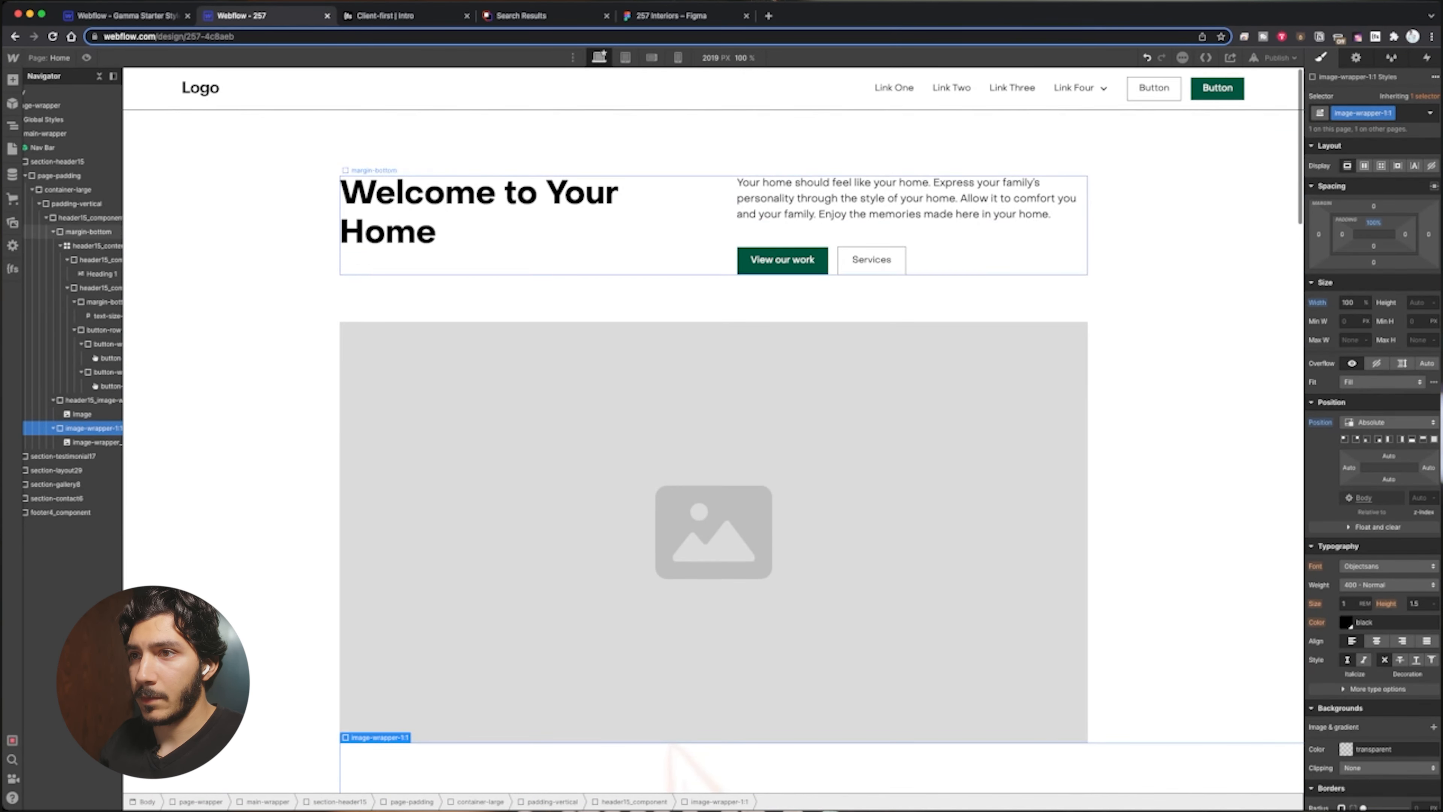
Set the position of header15_component to relative and select the flower image below the hero image
click(88, 218)
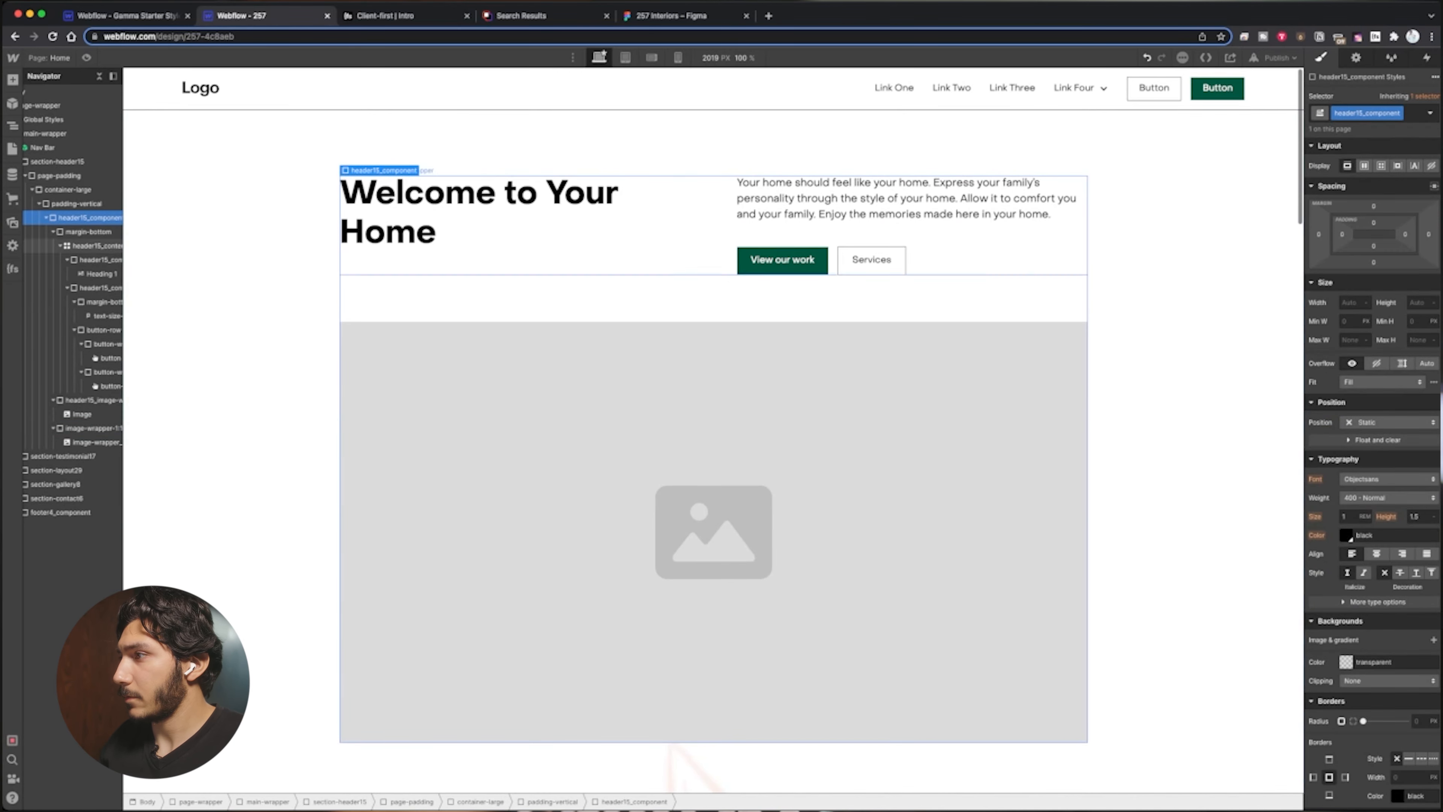
click(1389, 422)
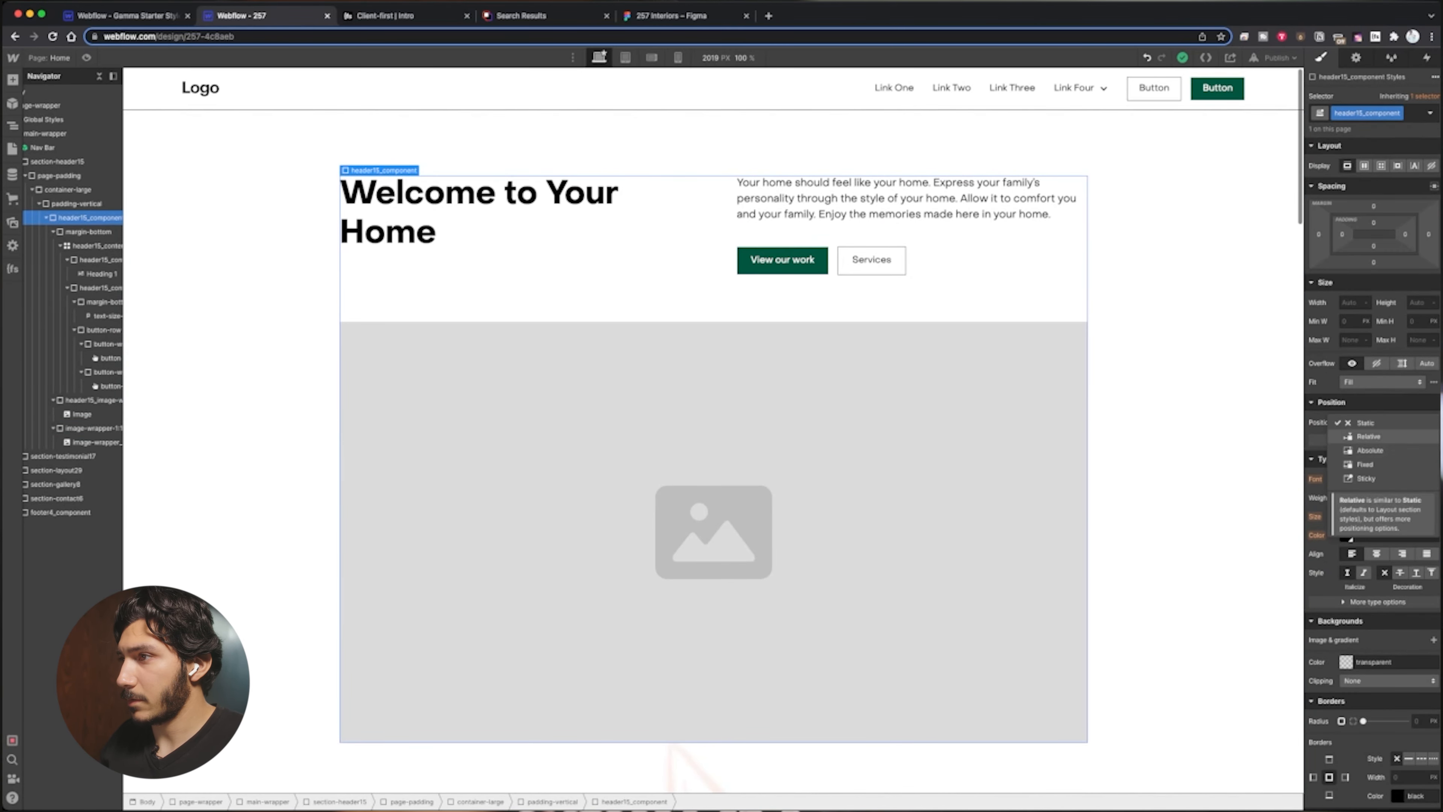
click(1376, 437)
scroll(713, 432, down, 7)
scroll(730, 404, up, 1)
click(730, 405)
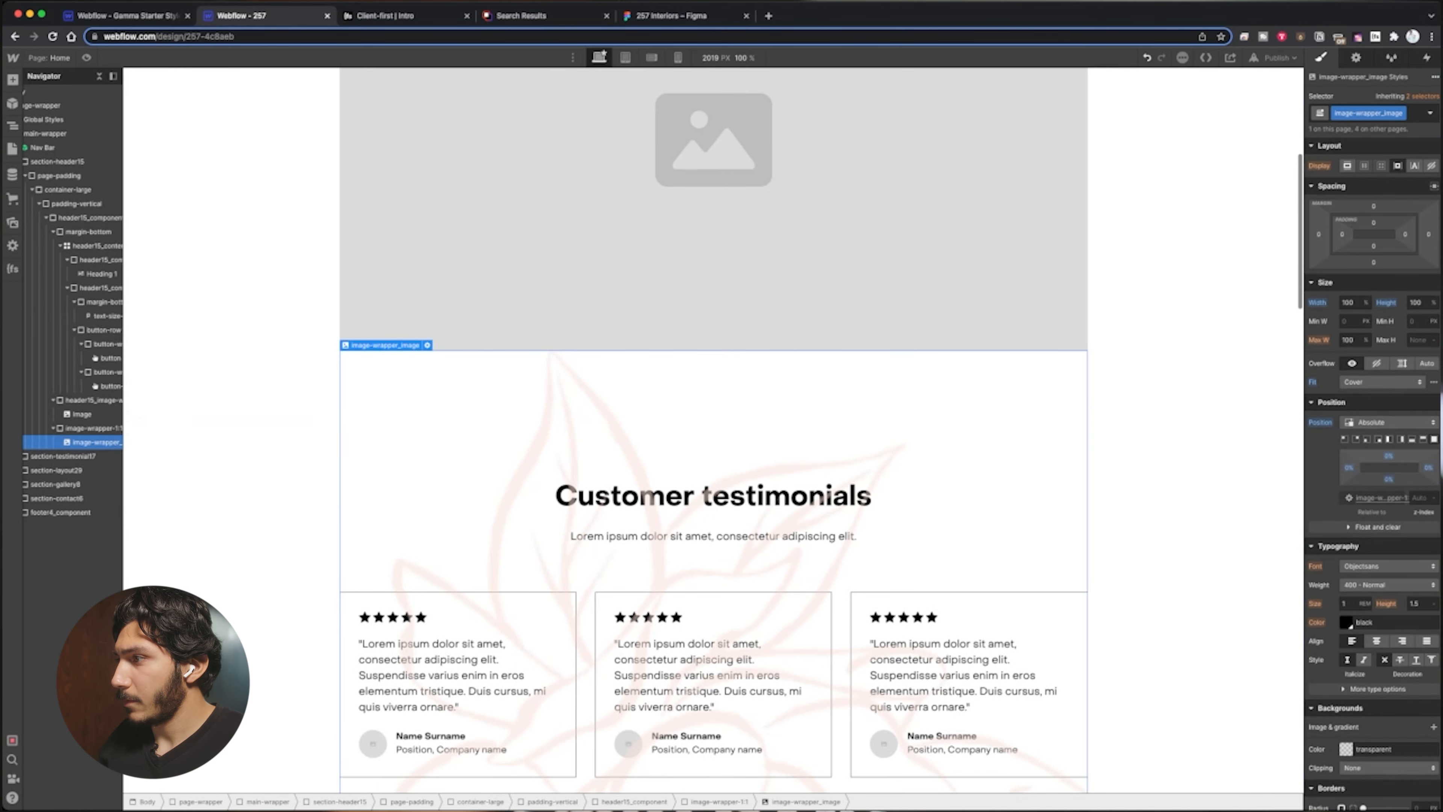
Replace the image-wrapper-1:1 and hero-flower classes on the flower image's wrapper div with a new class named hero_flower
click(93, 428)
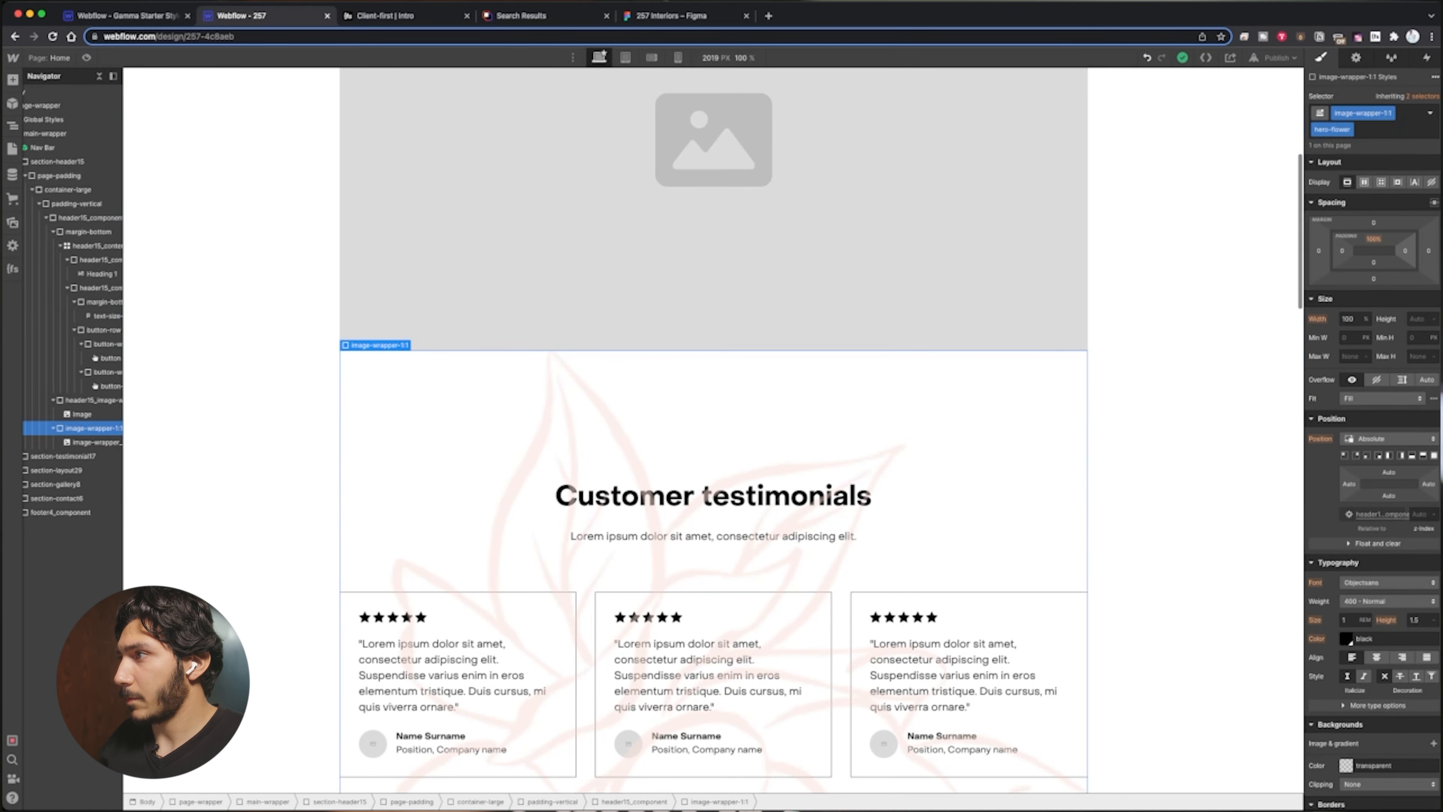
click(1348, 130)
click(1337, 173)
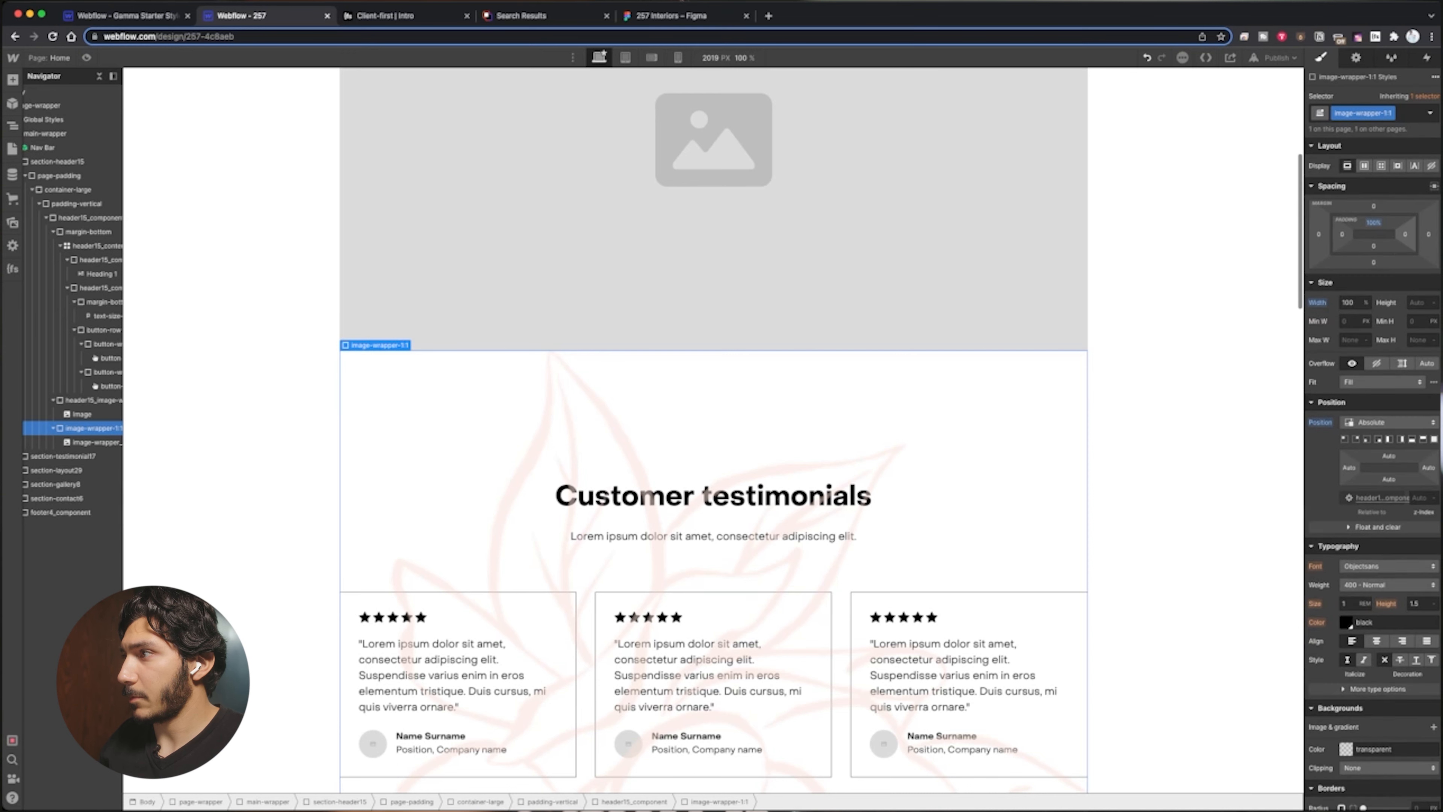
click(1390, 113)
click(1368, 157)
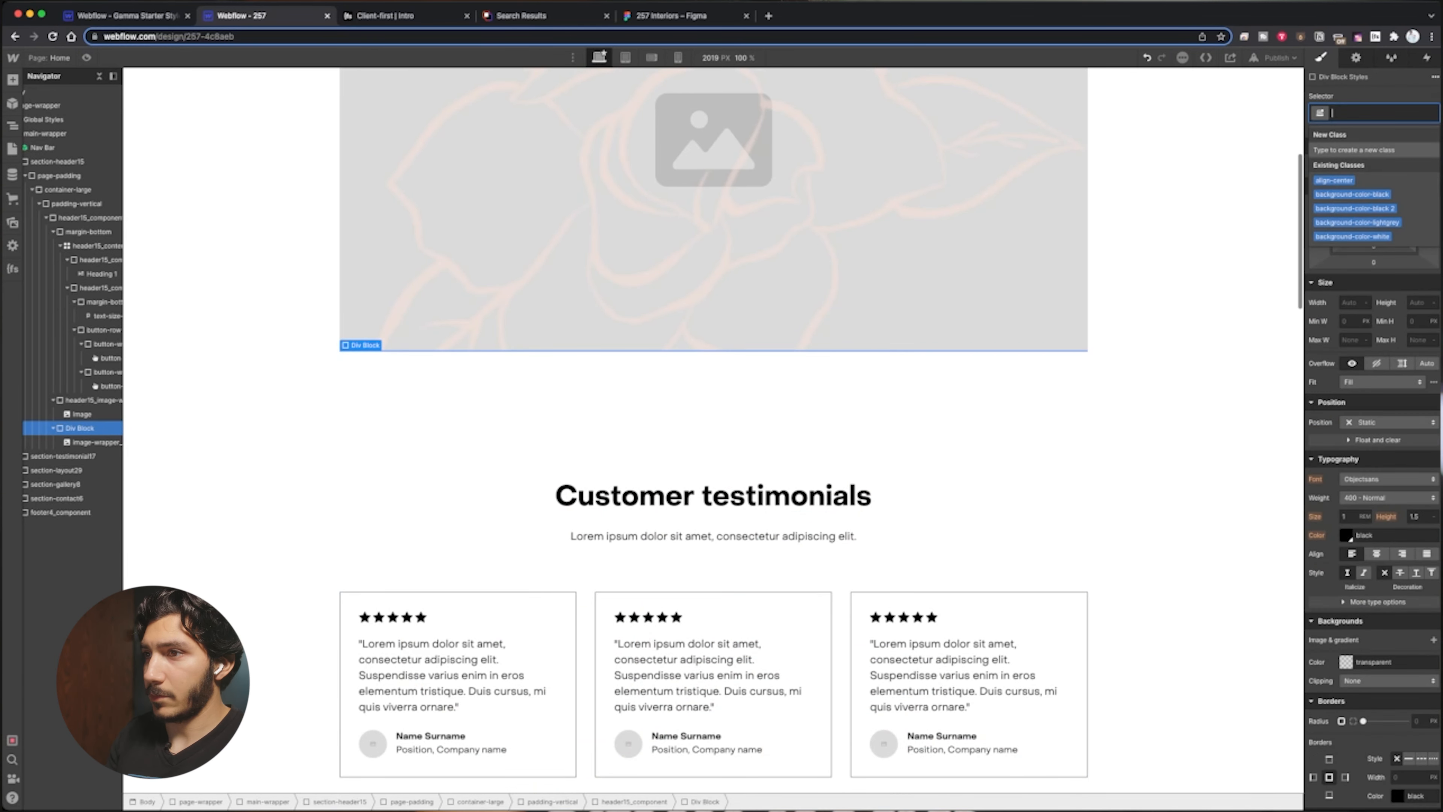
text(hero)
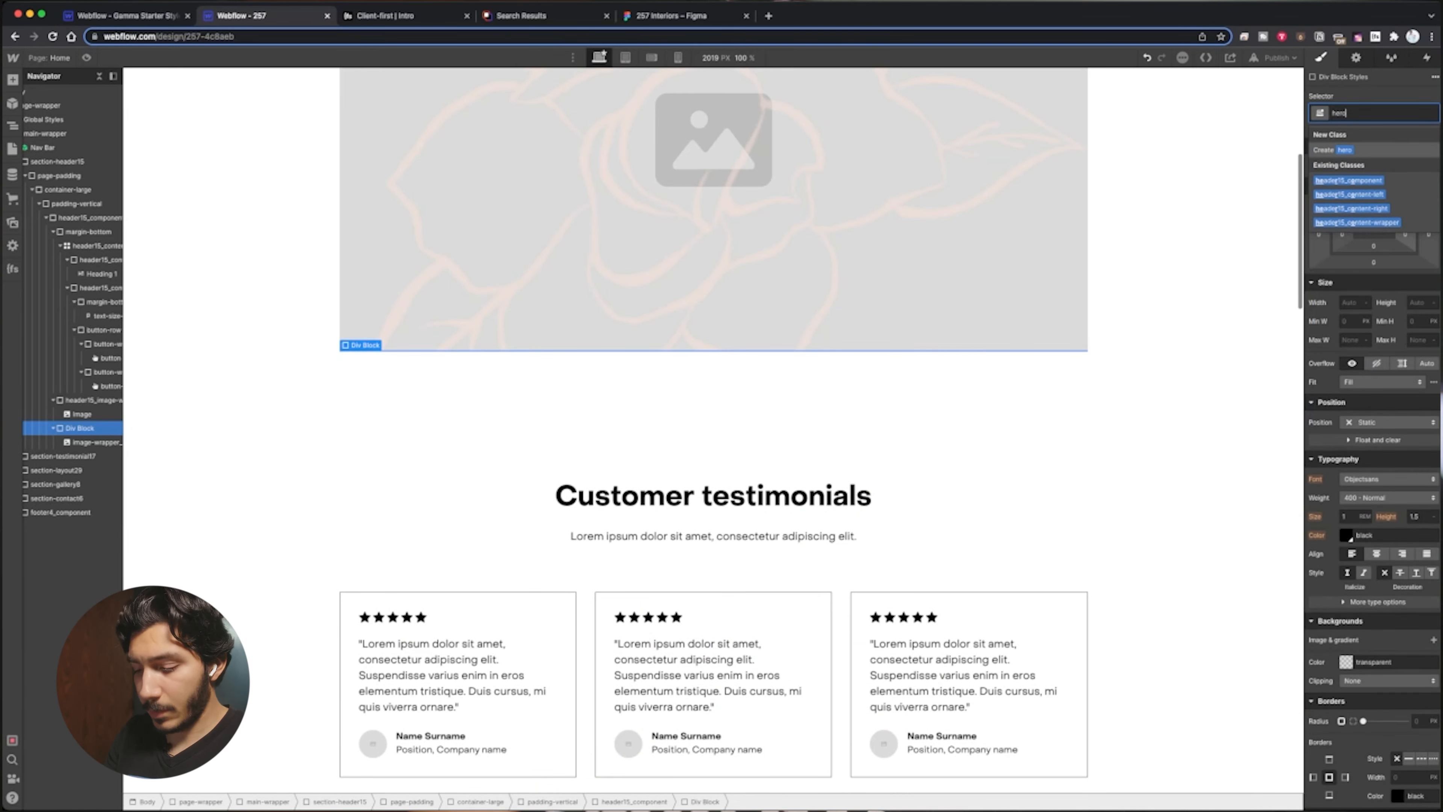
text(_flower)
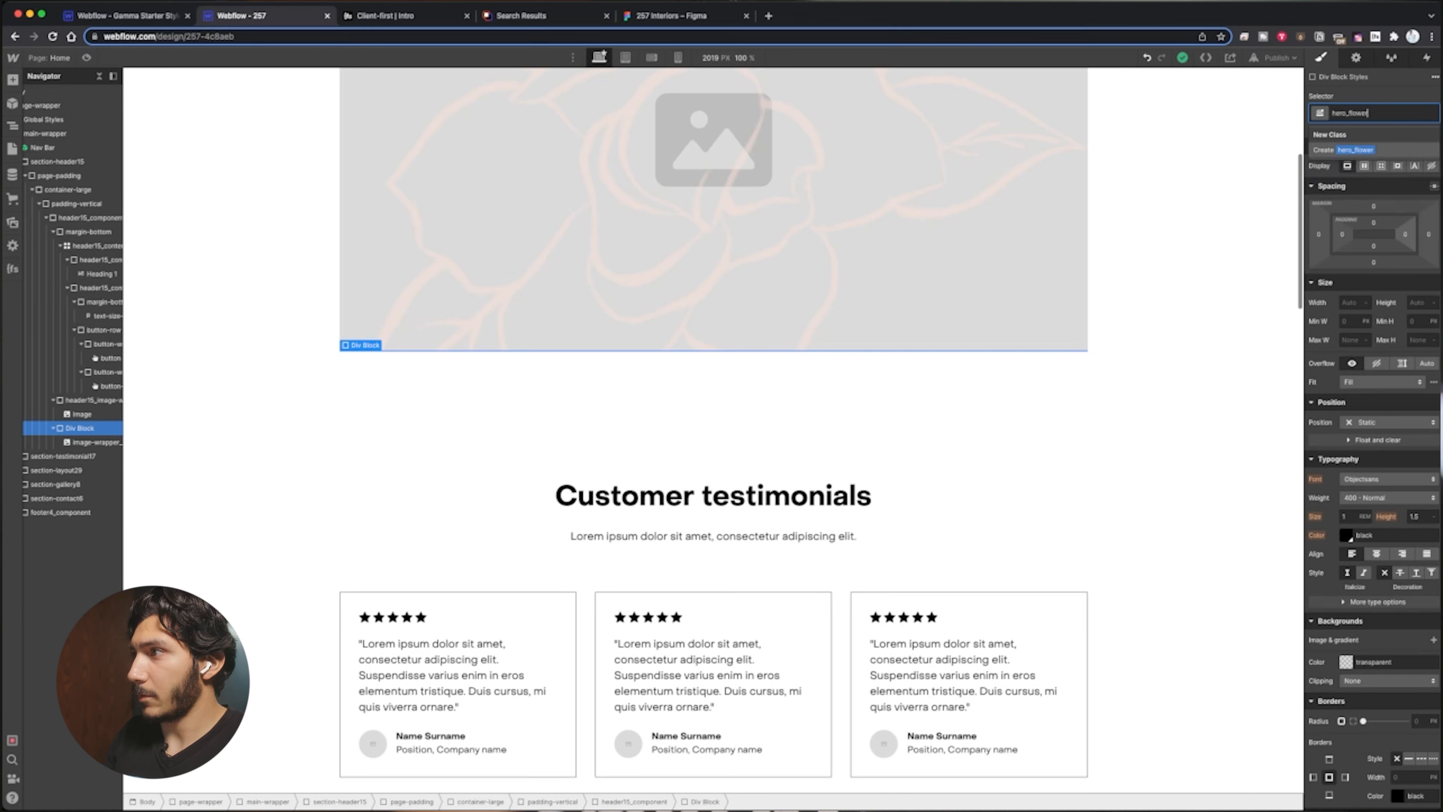
key(Return)
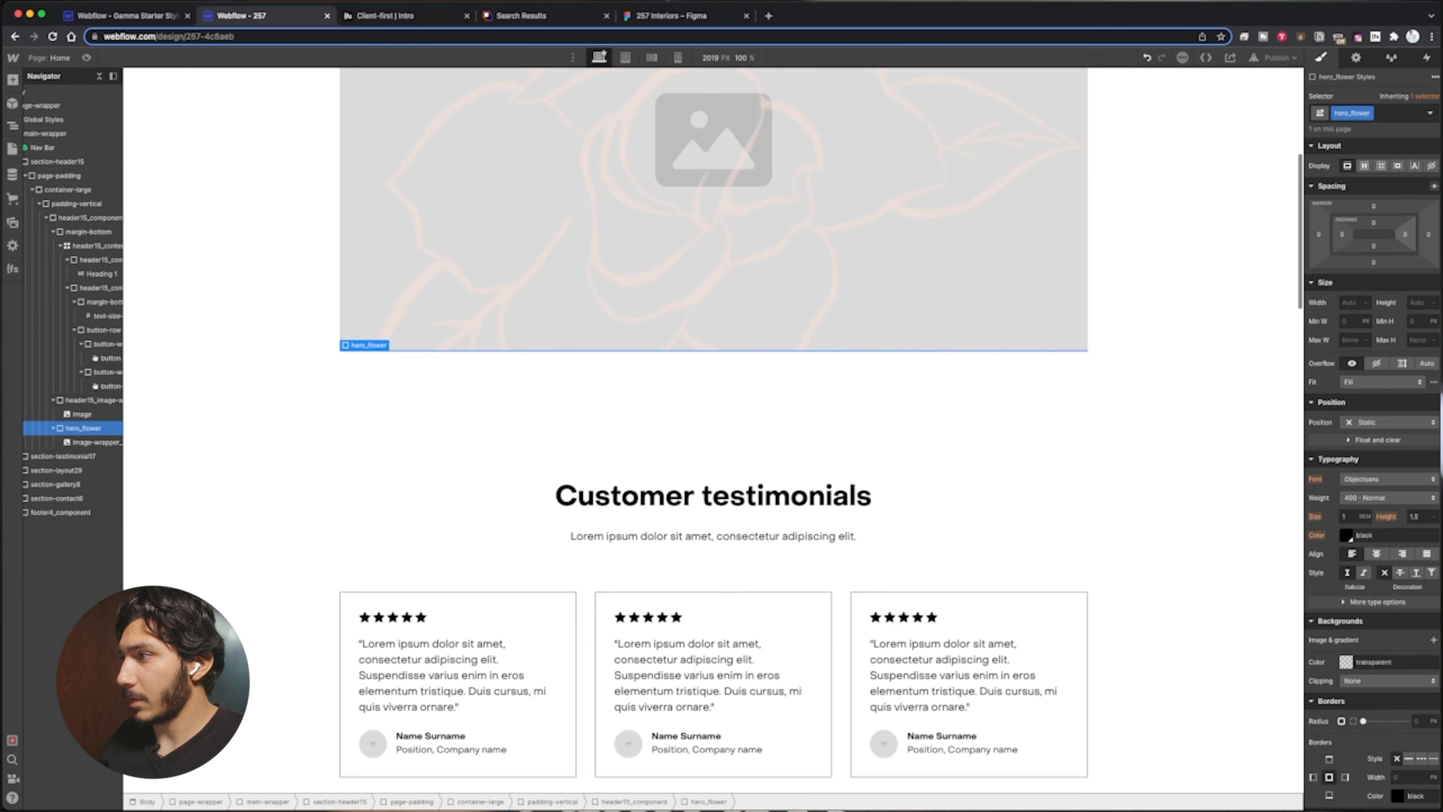
Give the hero_flower div a width of 100% and an absolute position stretched to all sides of header15_component
click(1354, 303)
text(100)
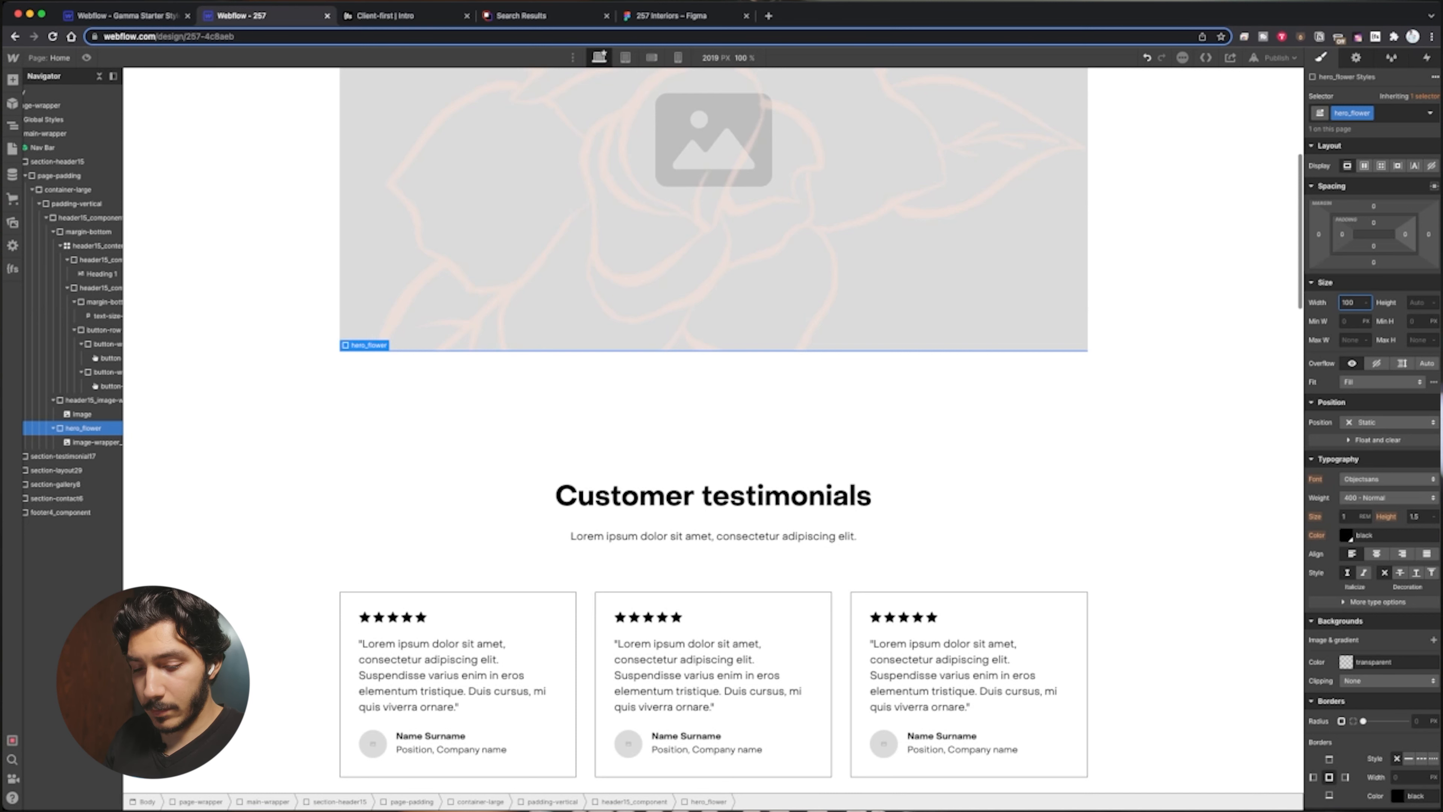
text(%)
key(Return)
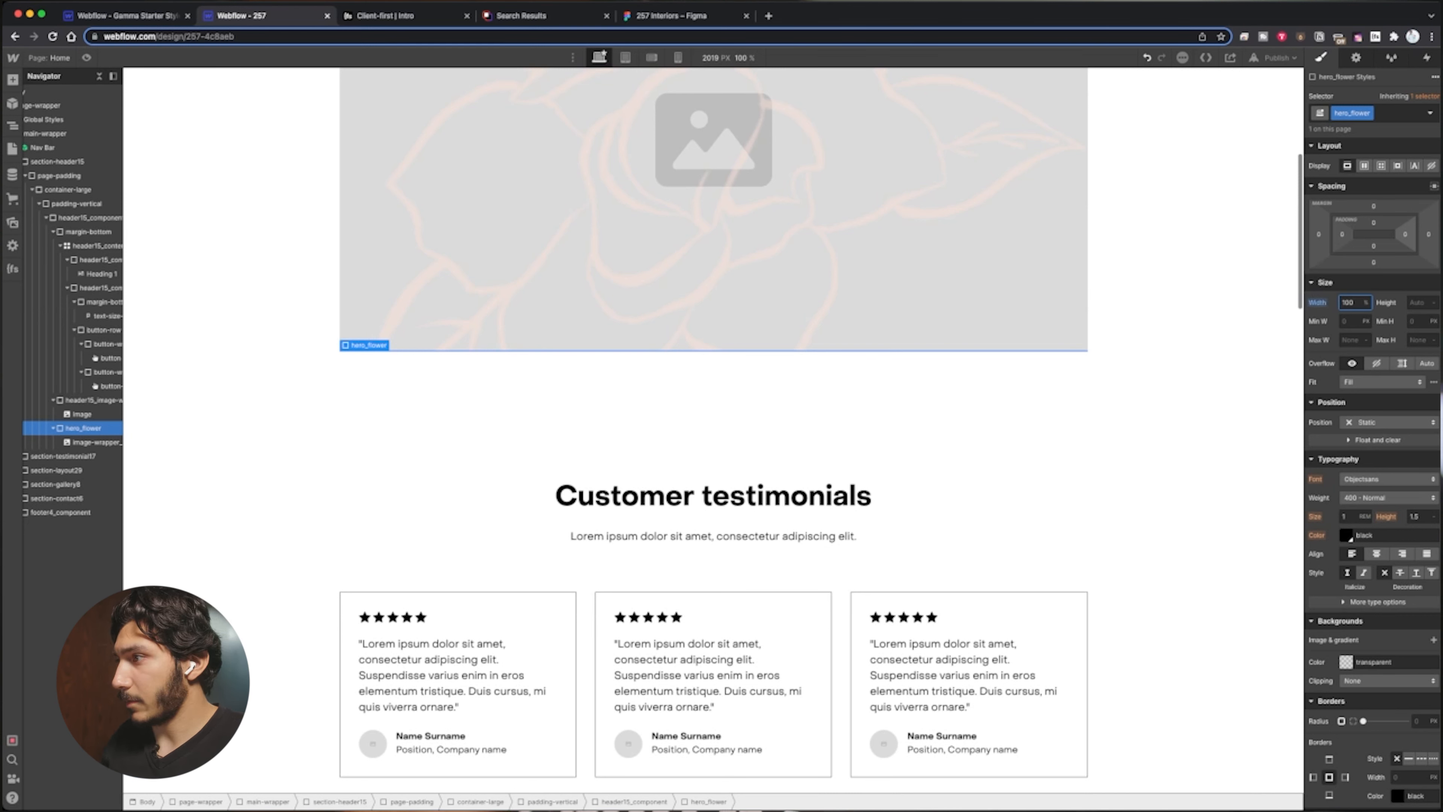
click(1392, 422)
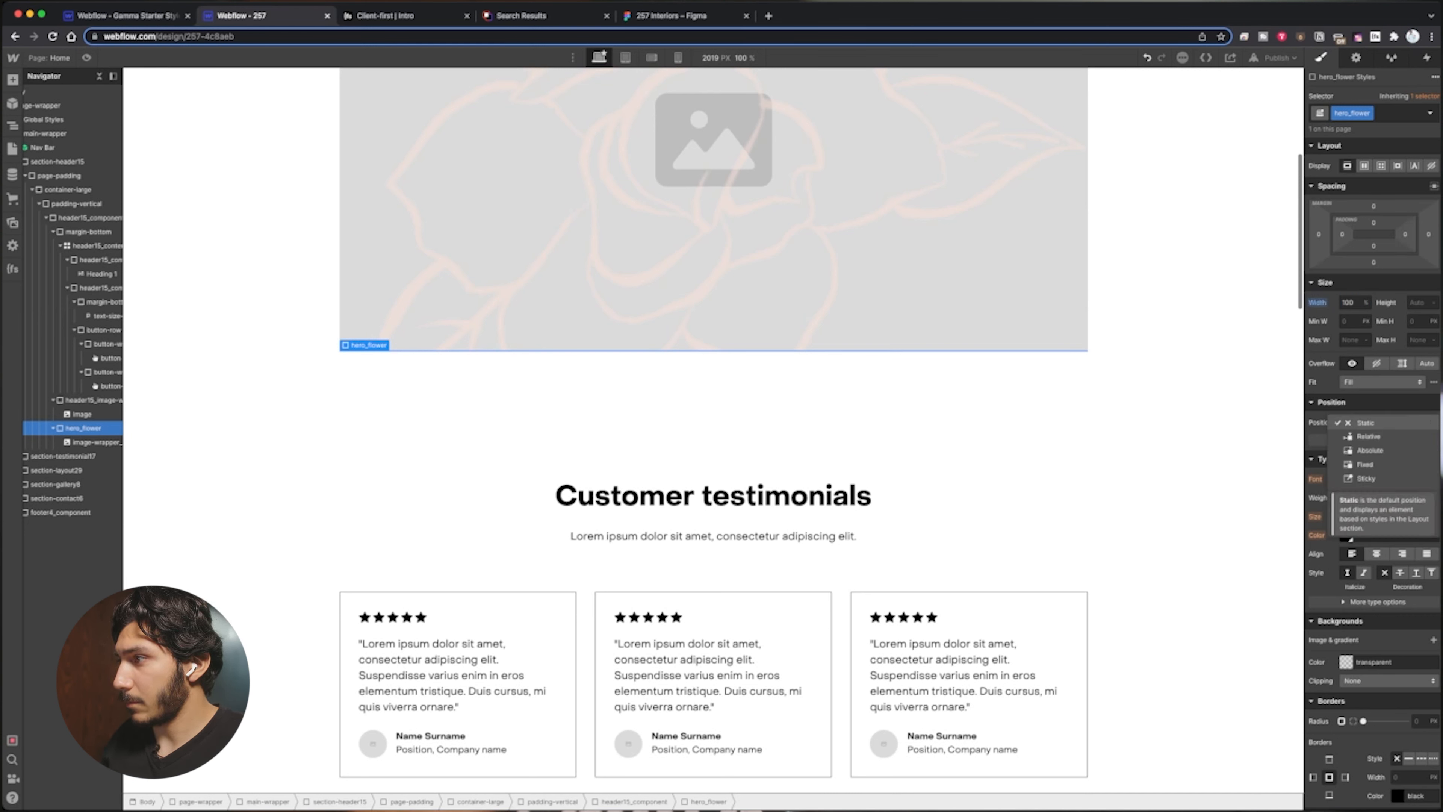
click(1369, 450)
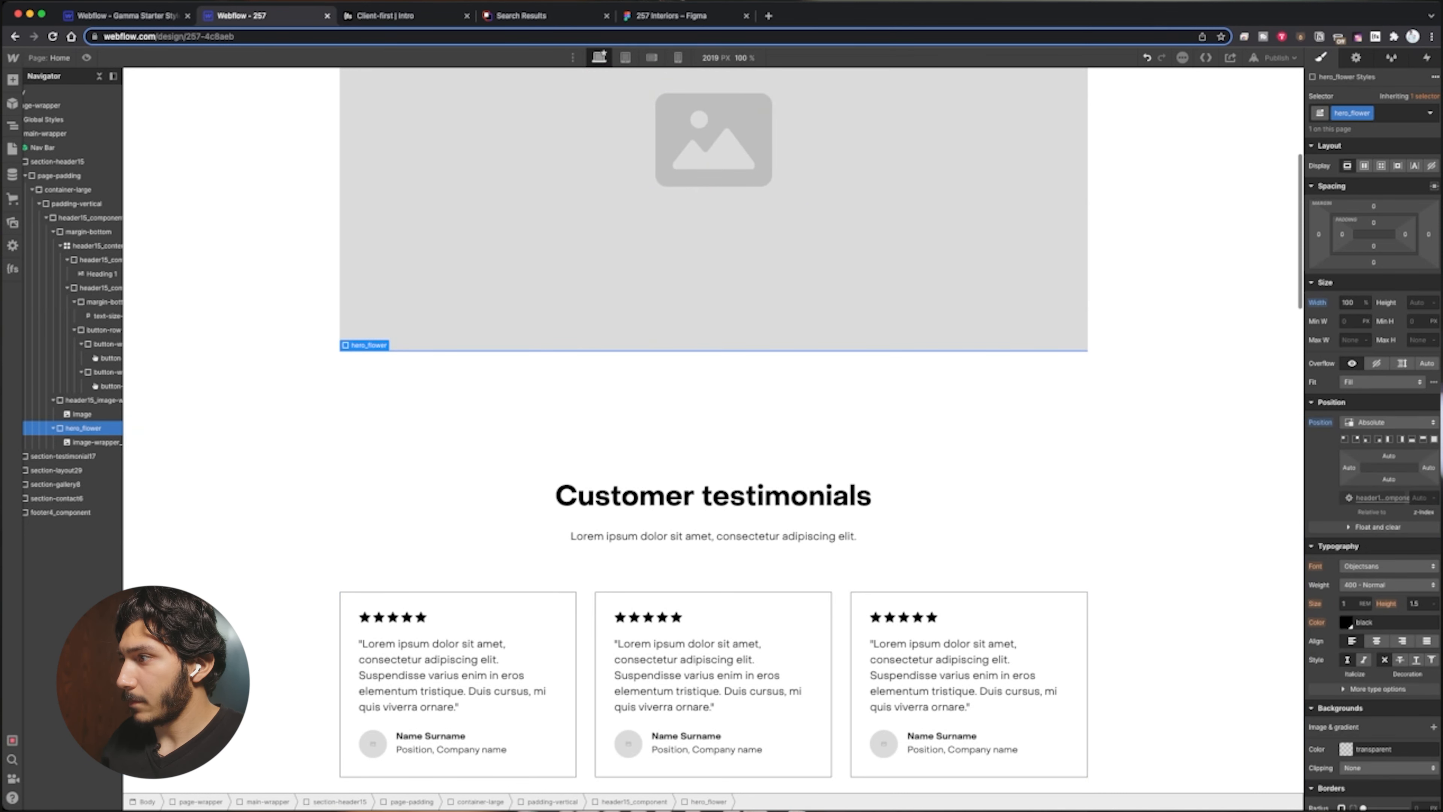
click(1434, 439)
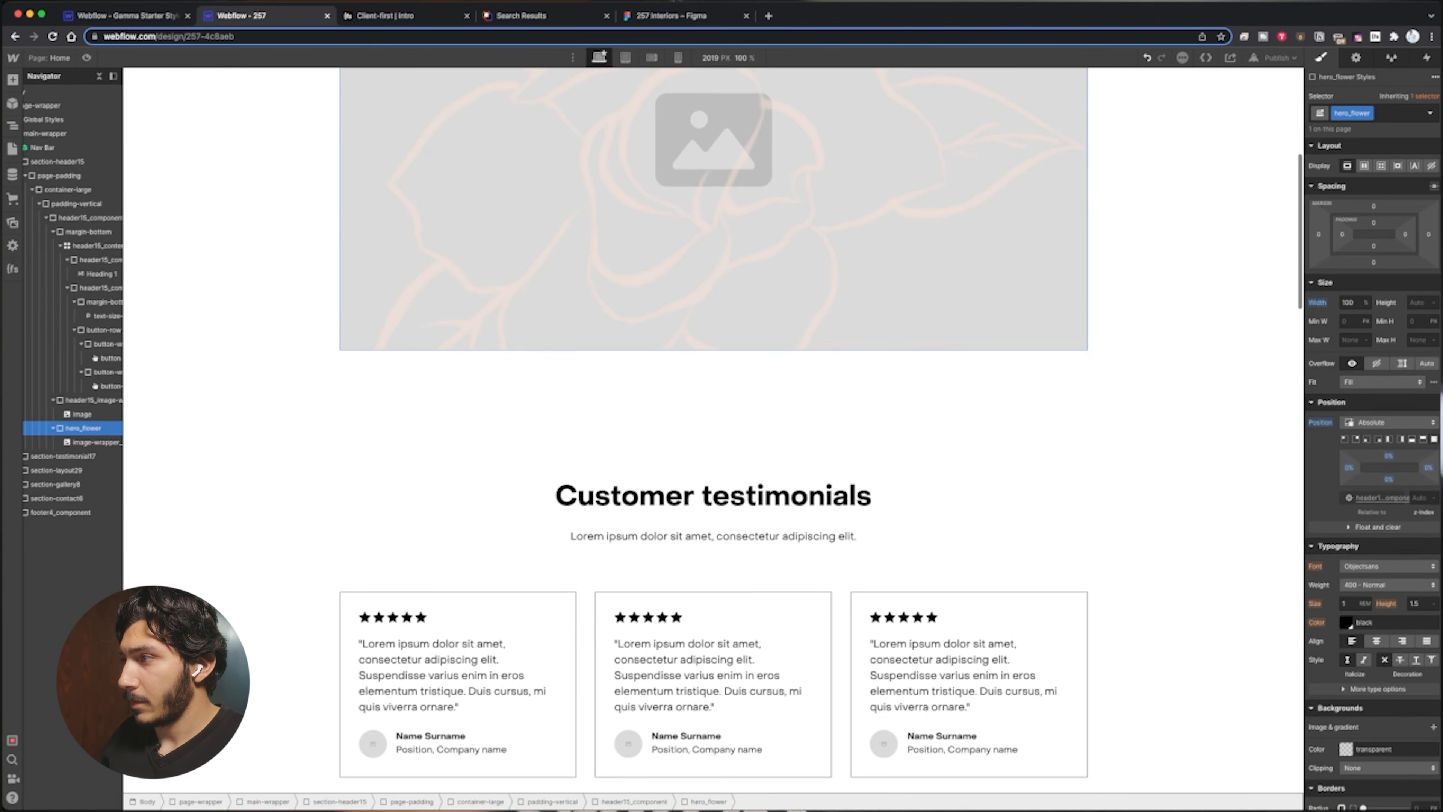
Set the hero_flower div's width to 20% and anchor it to the bottom-right corner of header15_component
click(1348, 303)
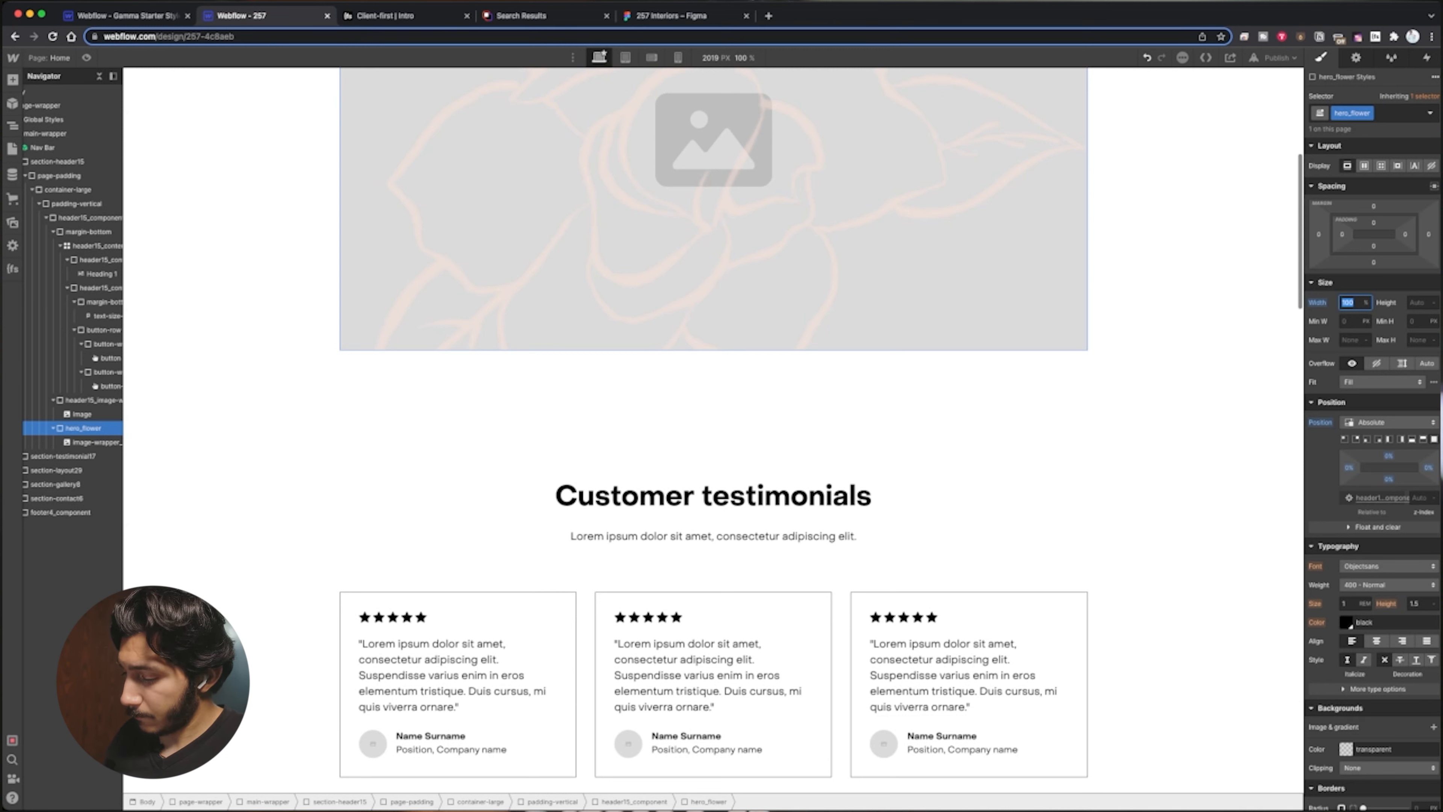
text(20)
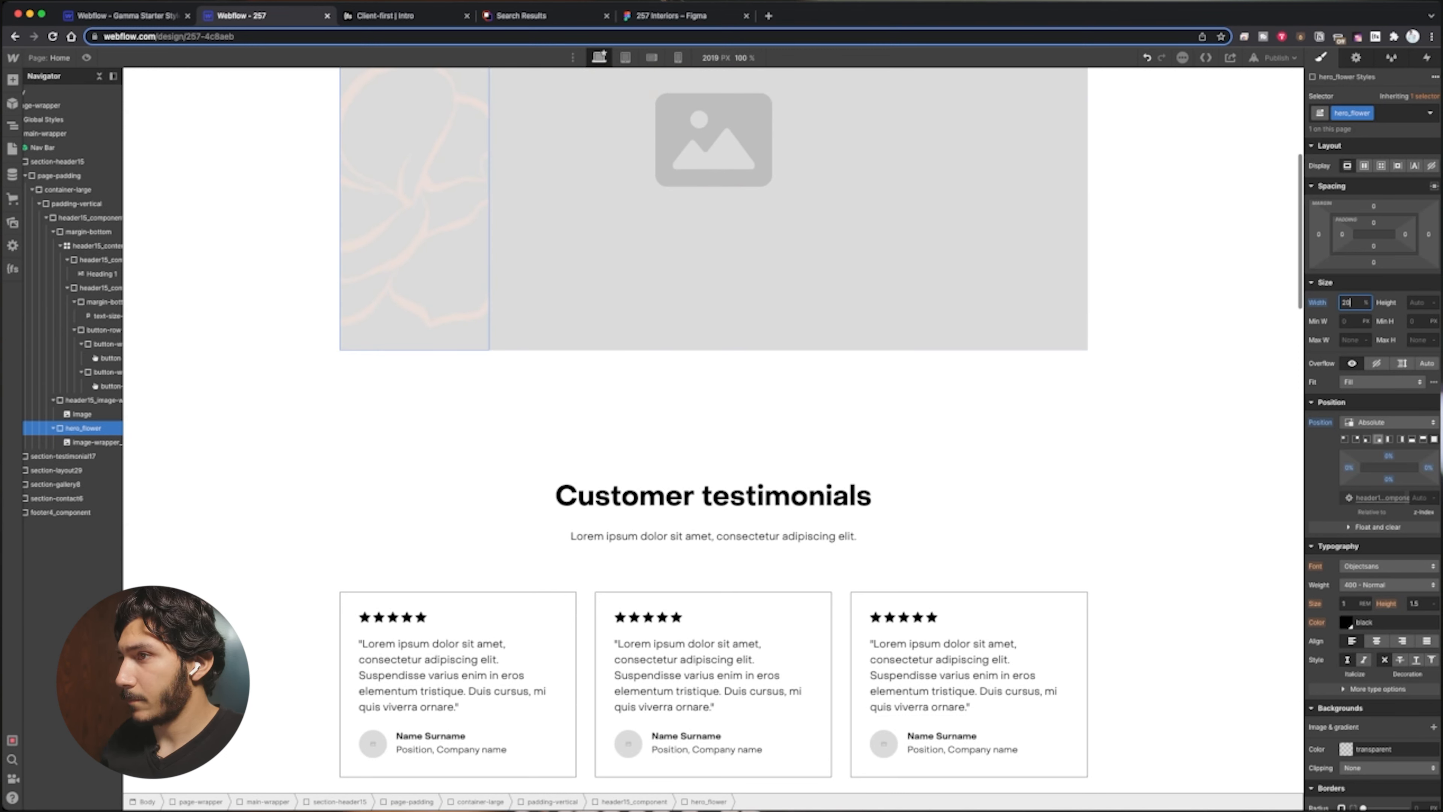
click(1378, 439)
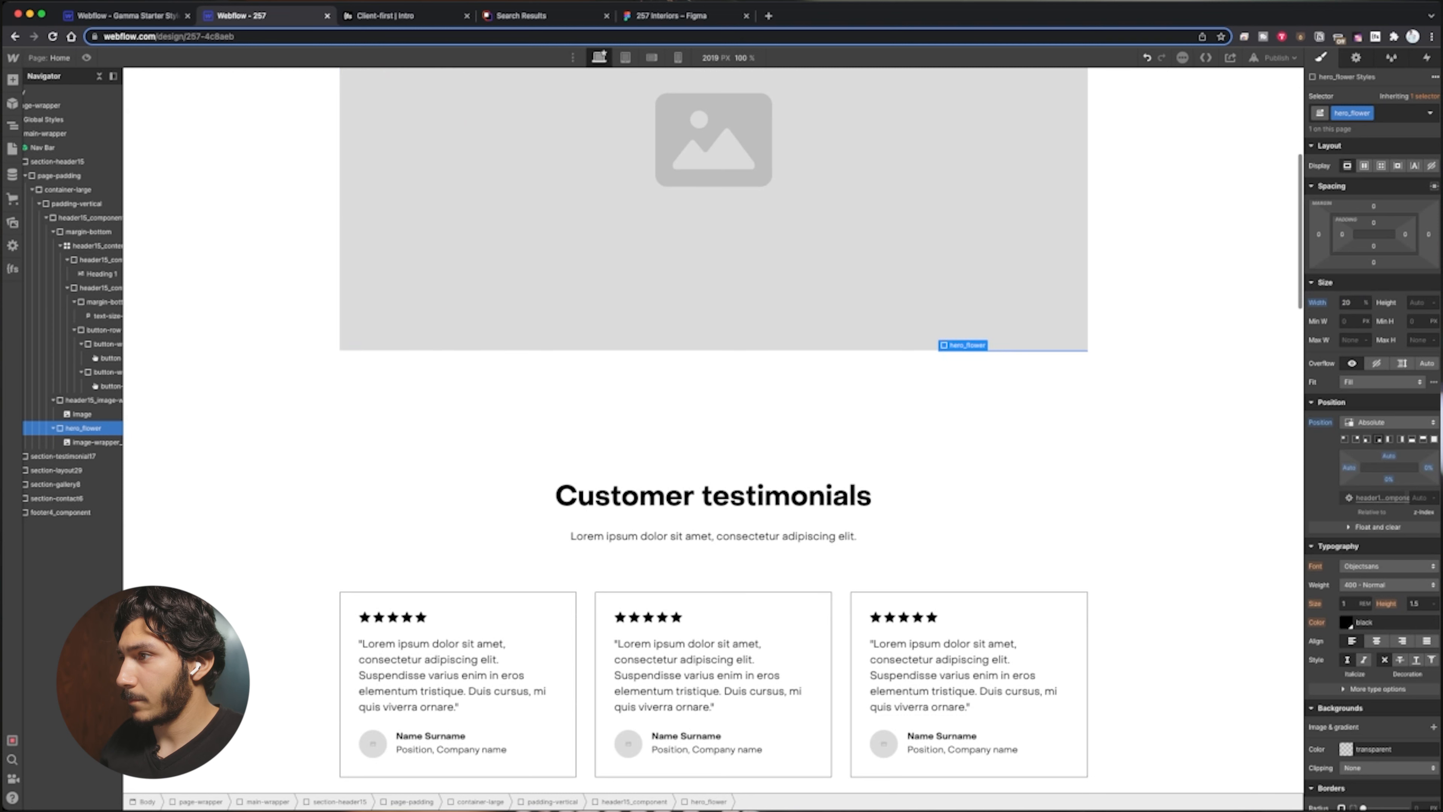
click(1349, 303)
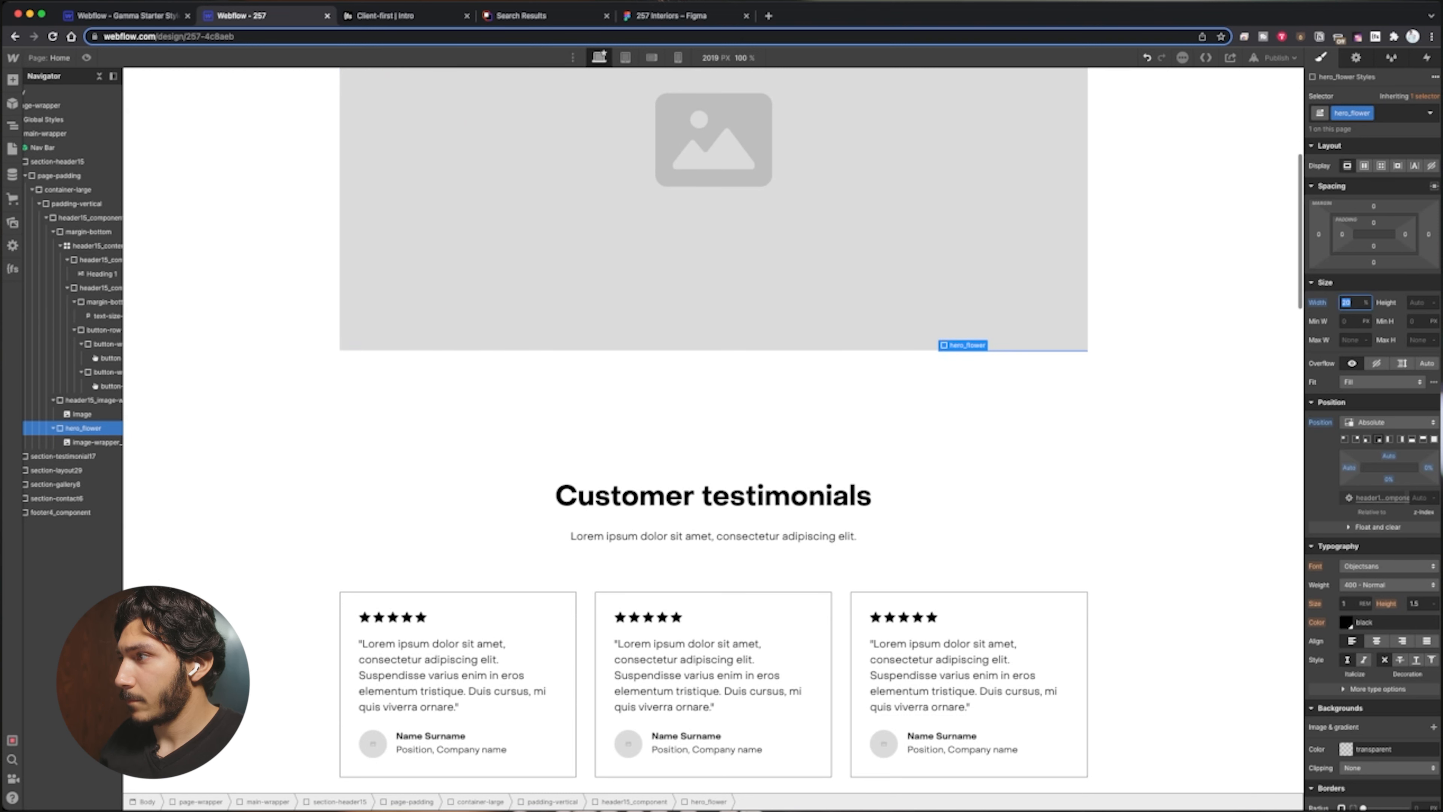
click(1348, 302)
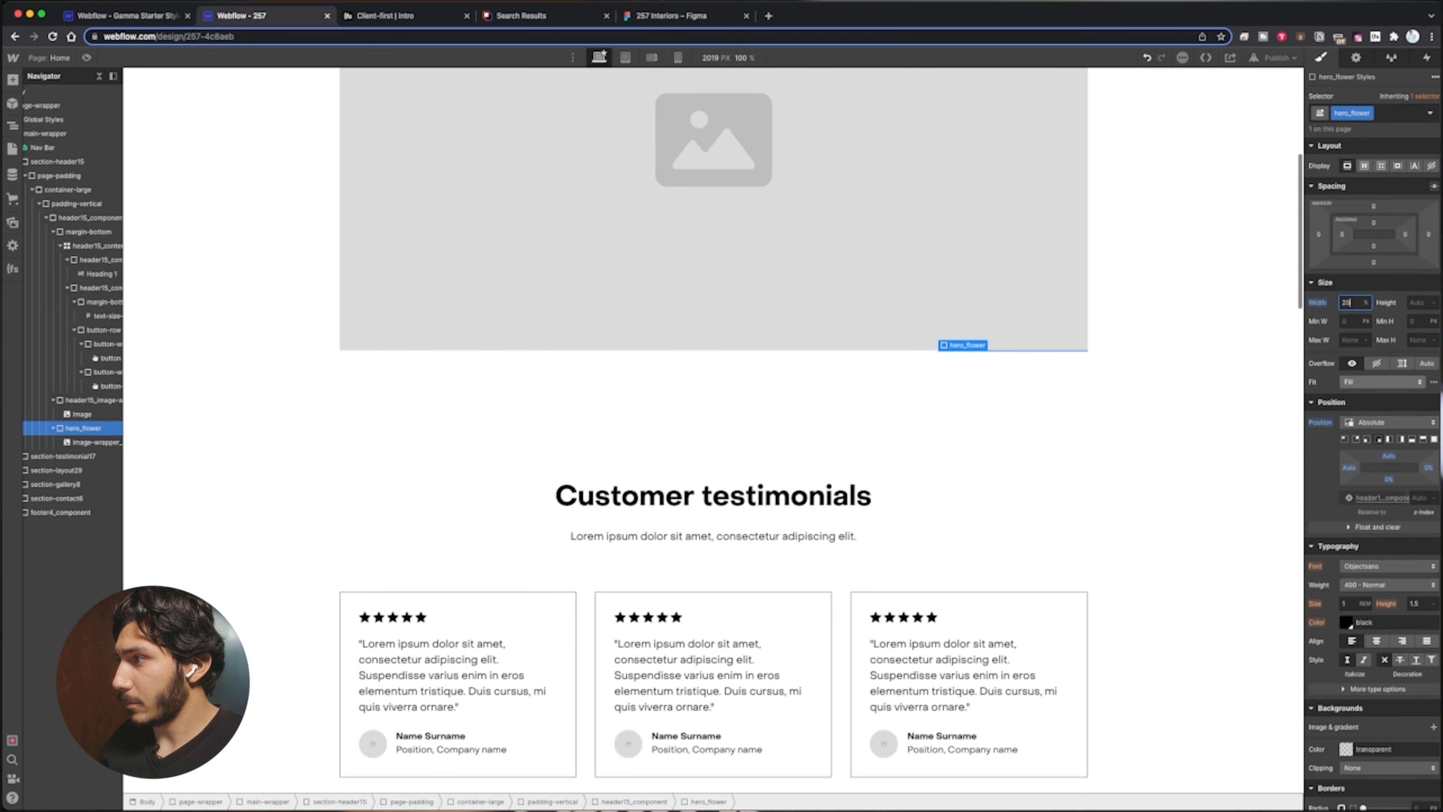
Set the hero_flower div's fit to Cover and its height to 20%
click(1384, 382)
click(1380, 410)
click(1385, 382)
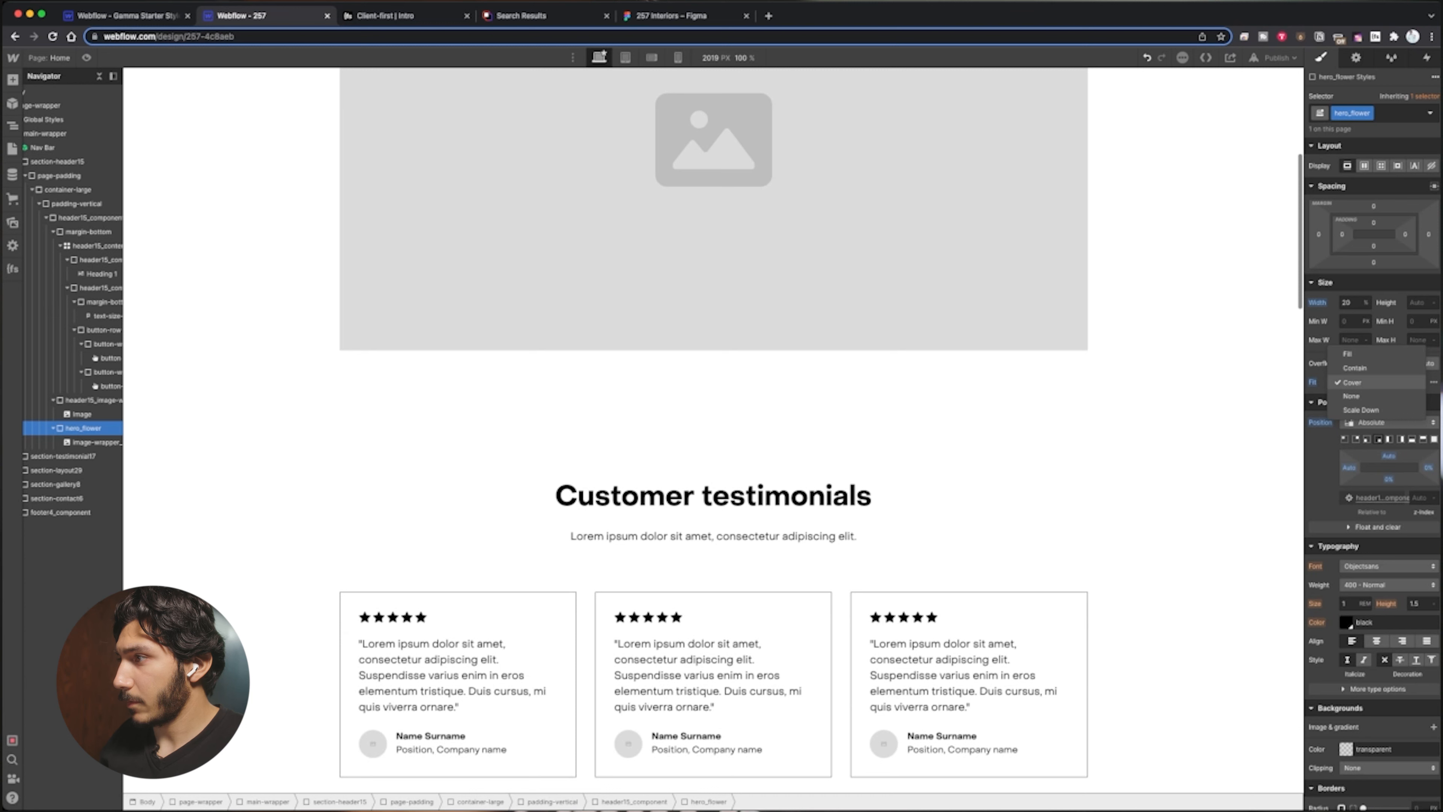
click(1377, 382)
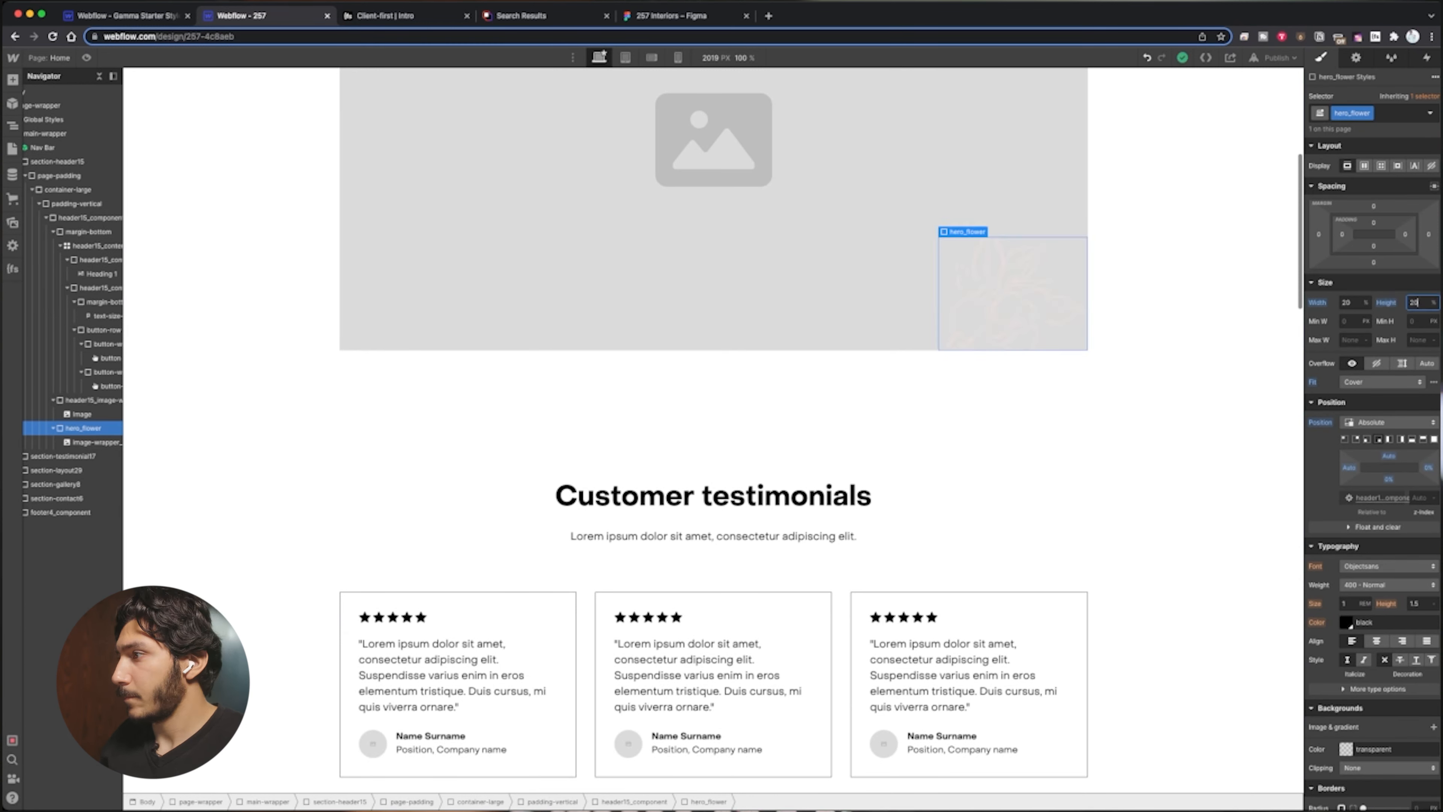
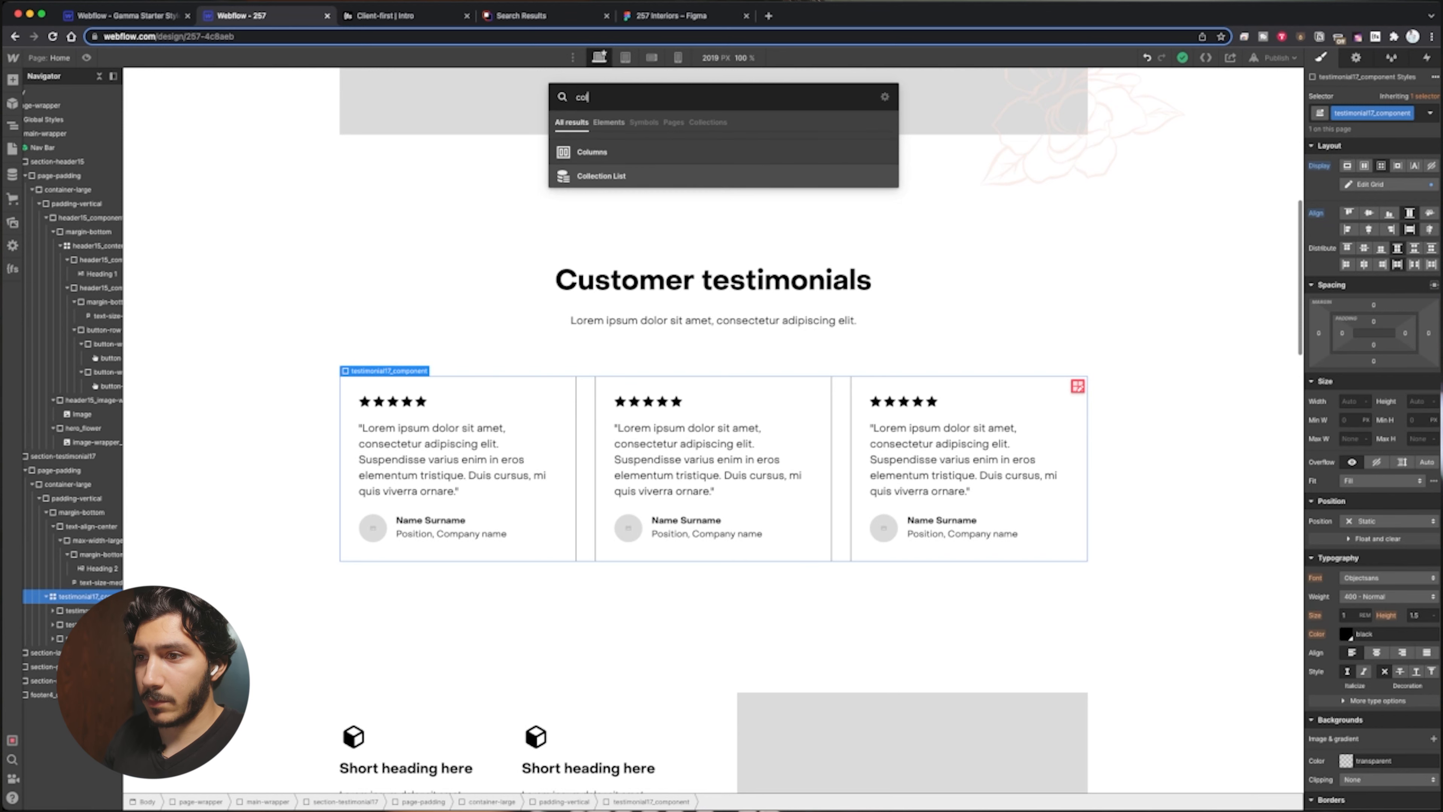
Insert a Collection List in the testimonials section and move it out of the testimonial17_component grid, directly below it
key(Return)
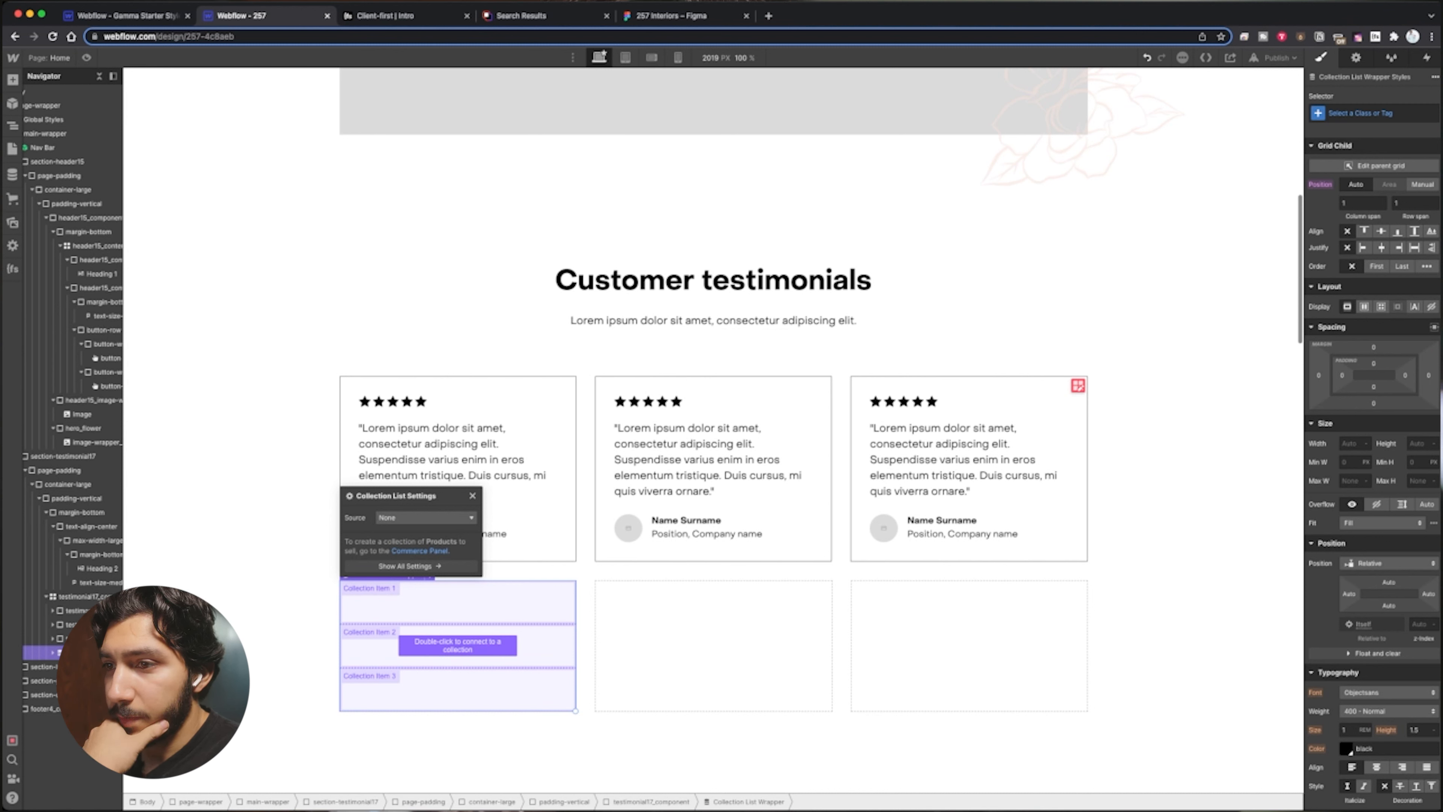
drag(90, 653, 77, 654)
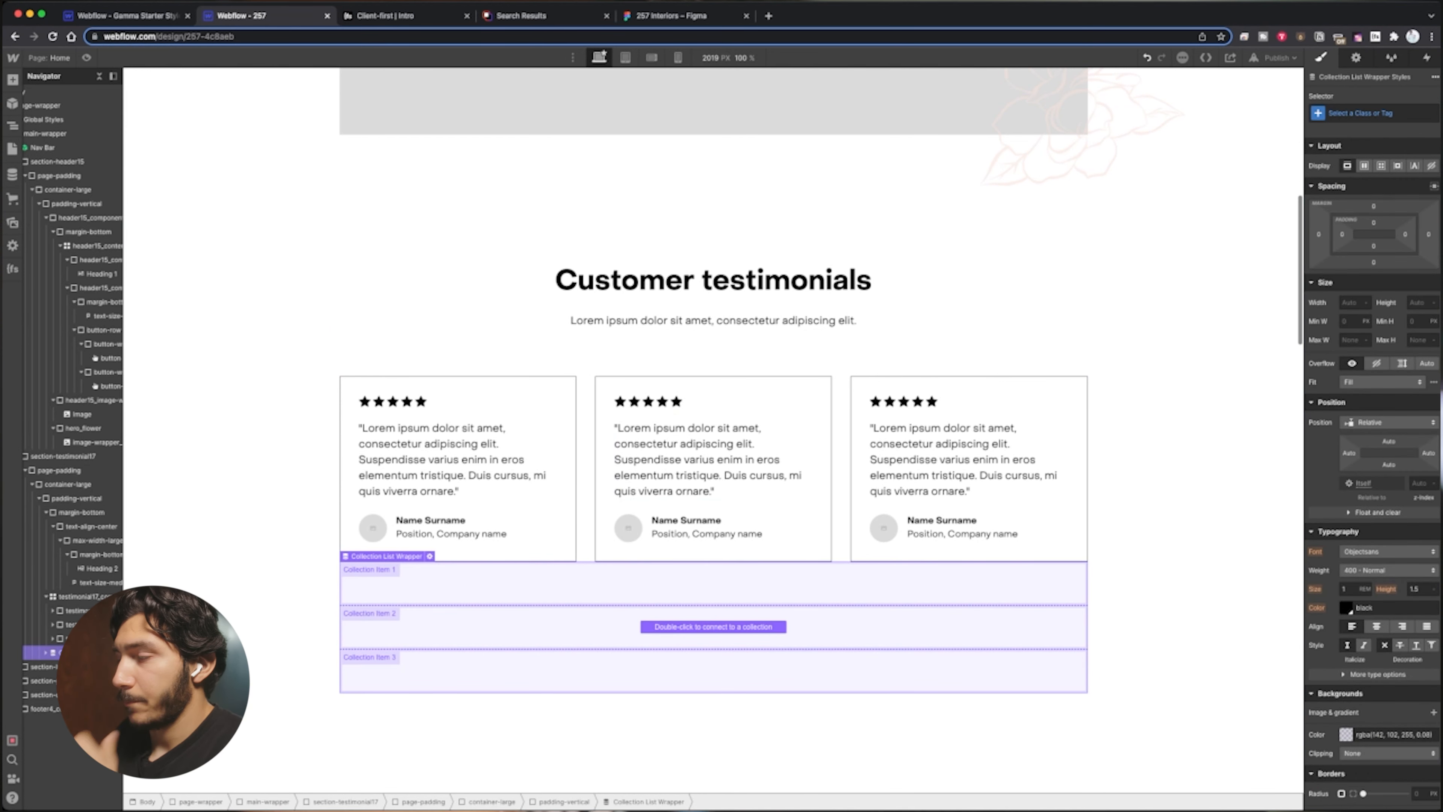
Apply the existing testimonial17_component class to the Collection List Wrapper and to the Collection List inside it
key(super+Return)
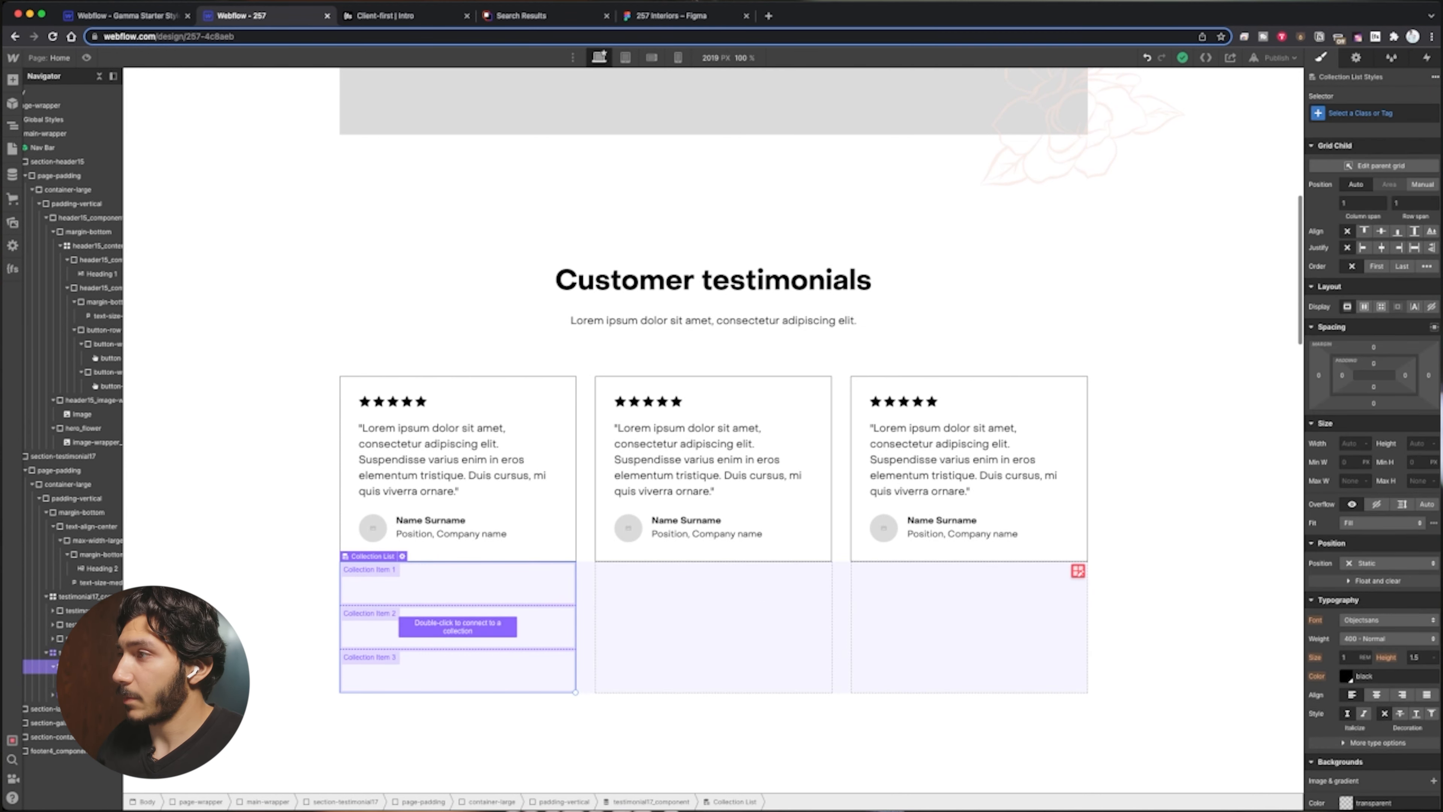
key(super+Return)
text(test)
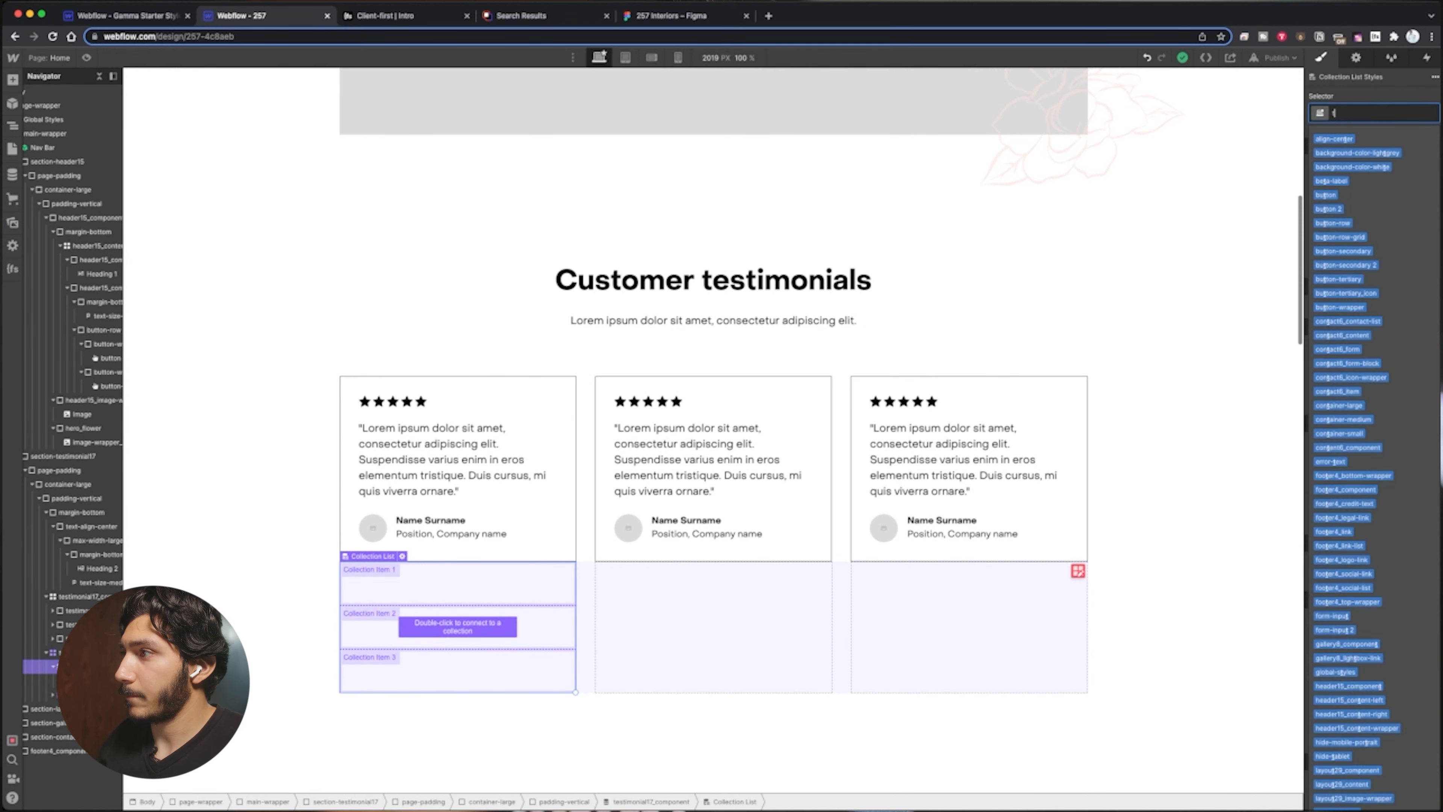
key(Down)
key(Down)
key(Down)
key(Down)
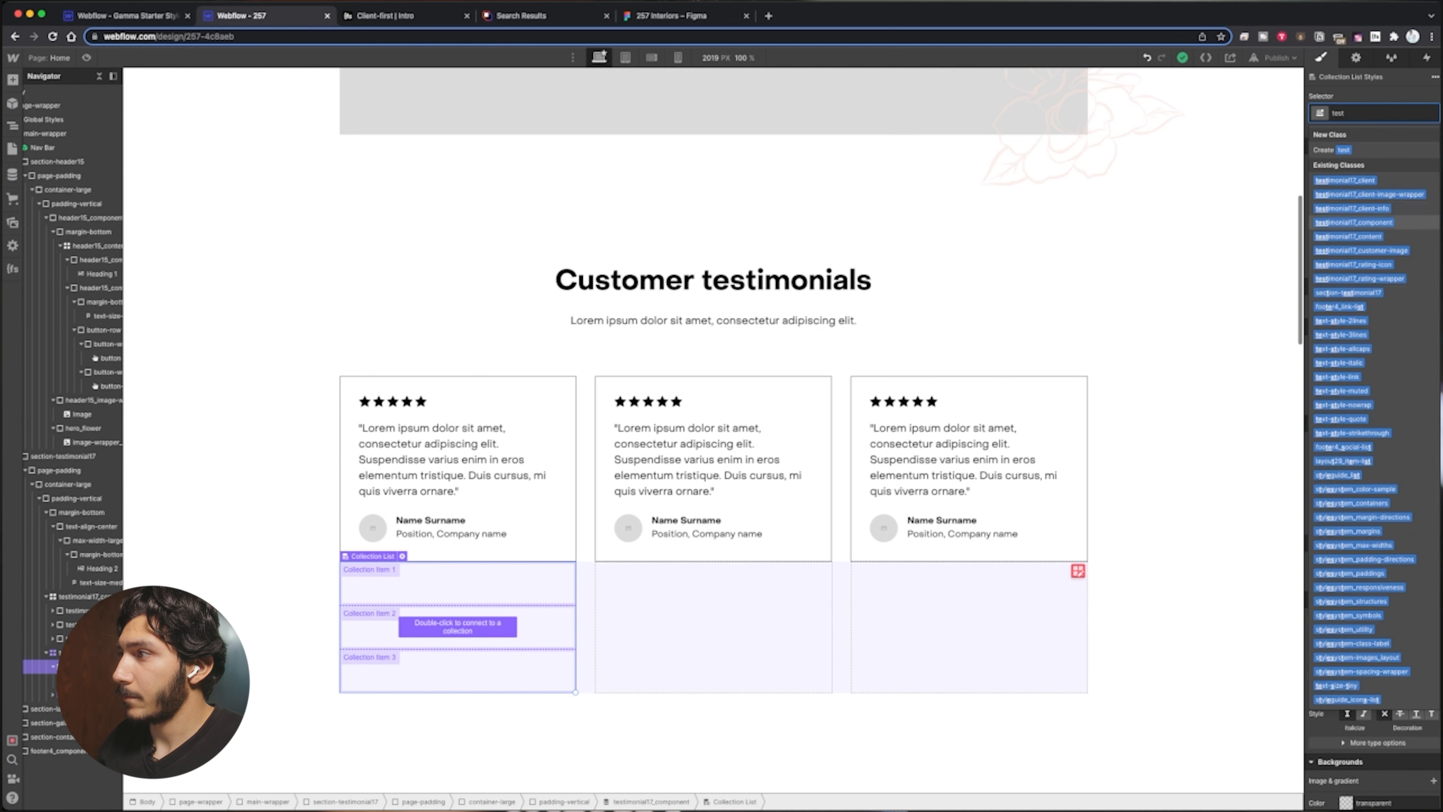
key(Return)
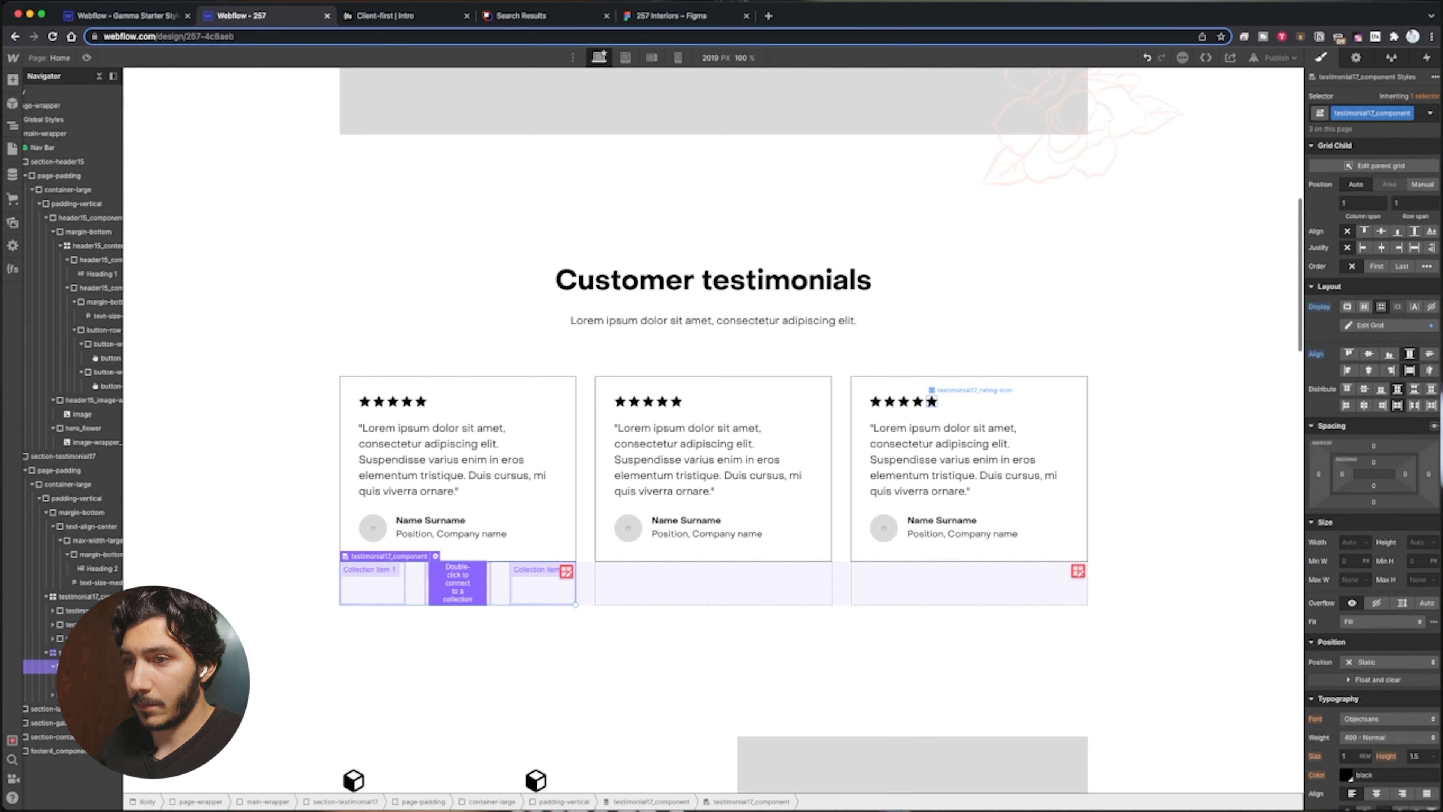
Remove the testimonial17_component class from the Collection List Wrapper, keeping it on the inner Collection List
key(Up)
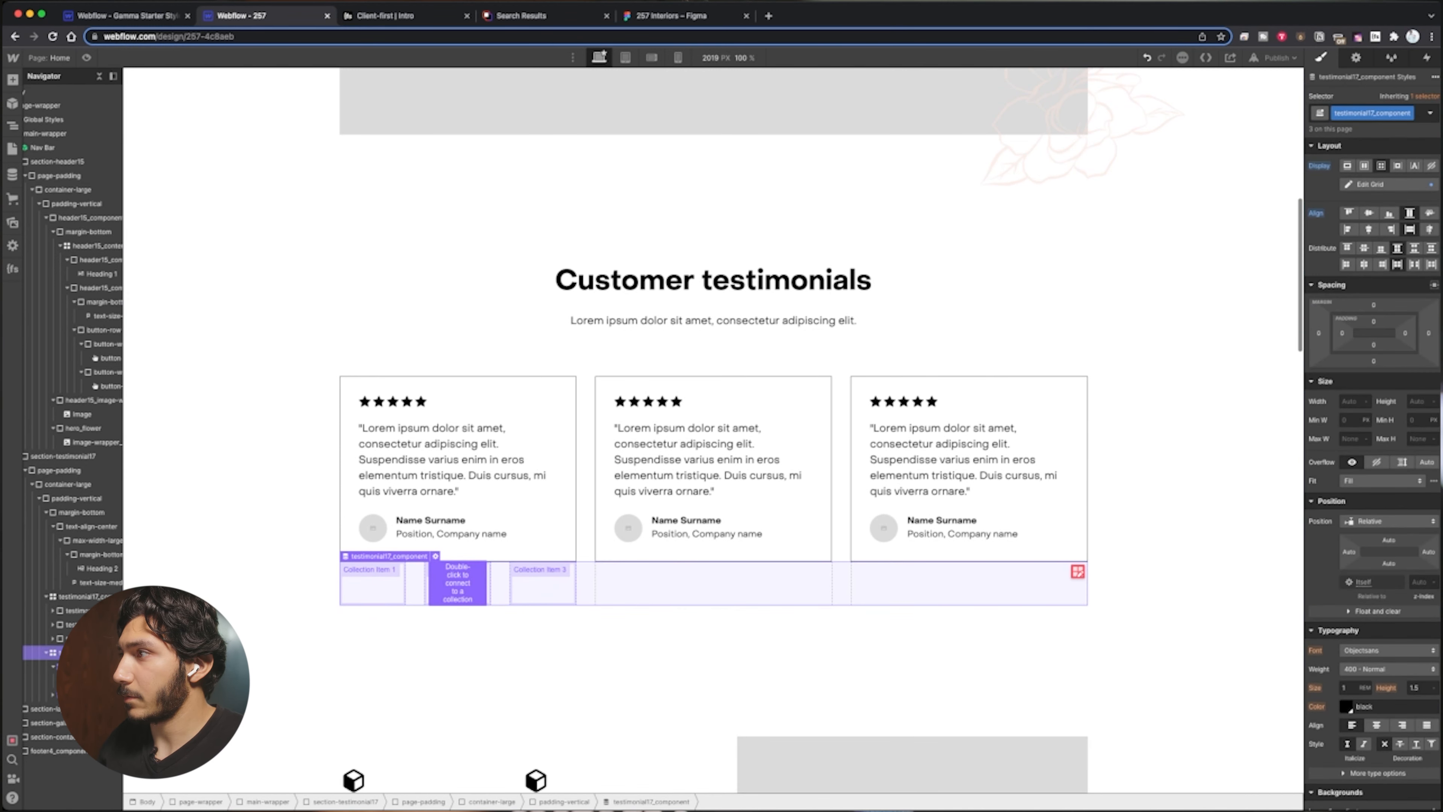
click(1407, 113)
click(1376, 156)
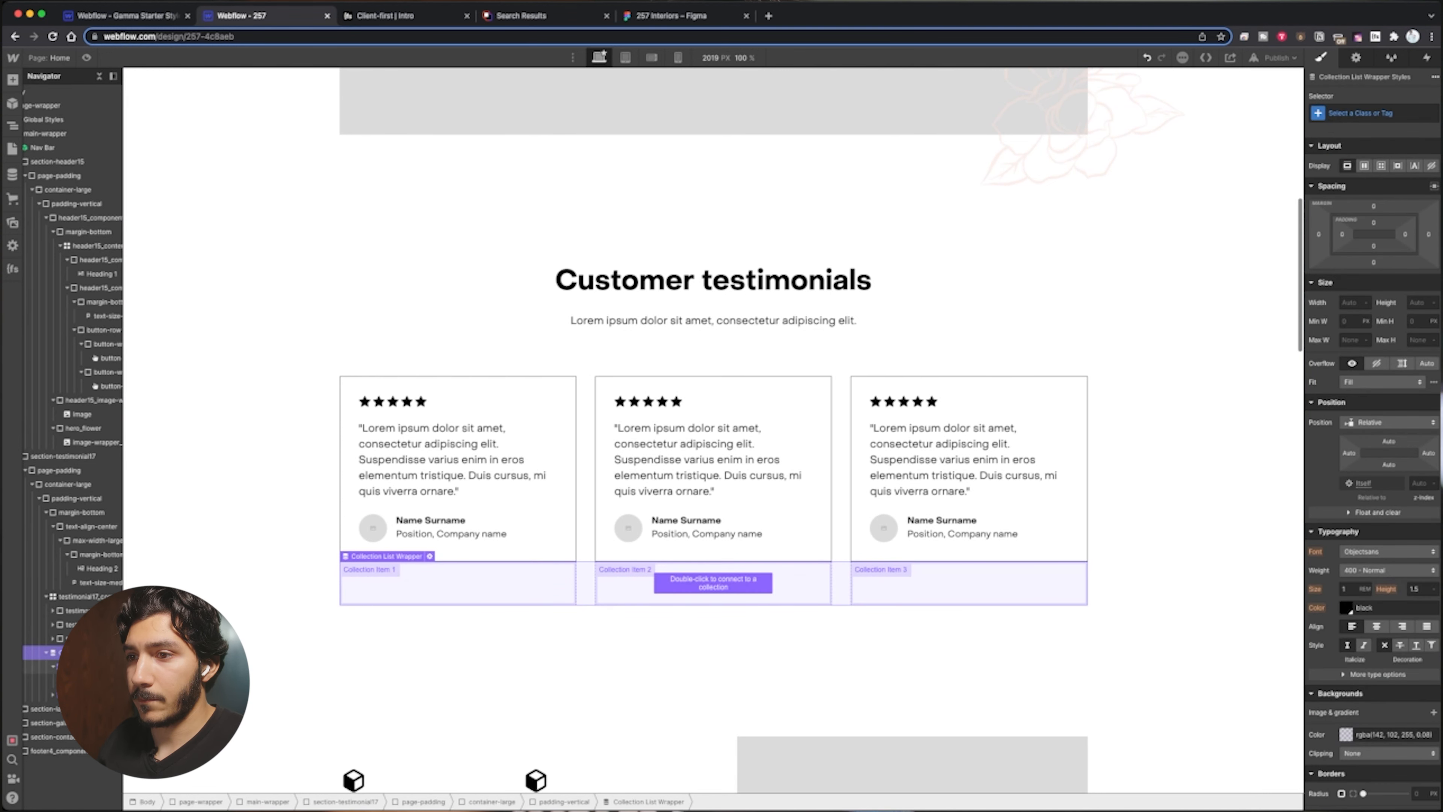
click(86, 667)
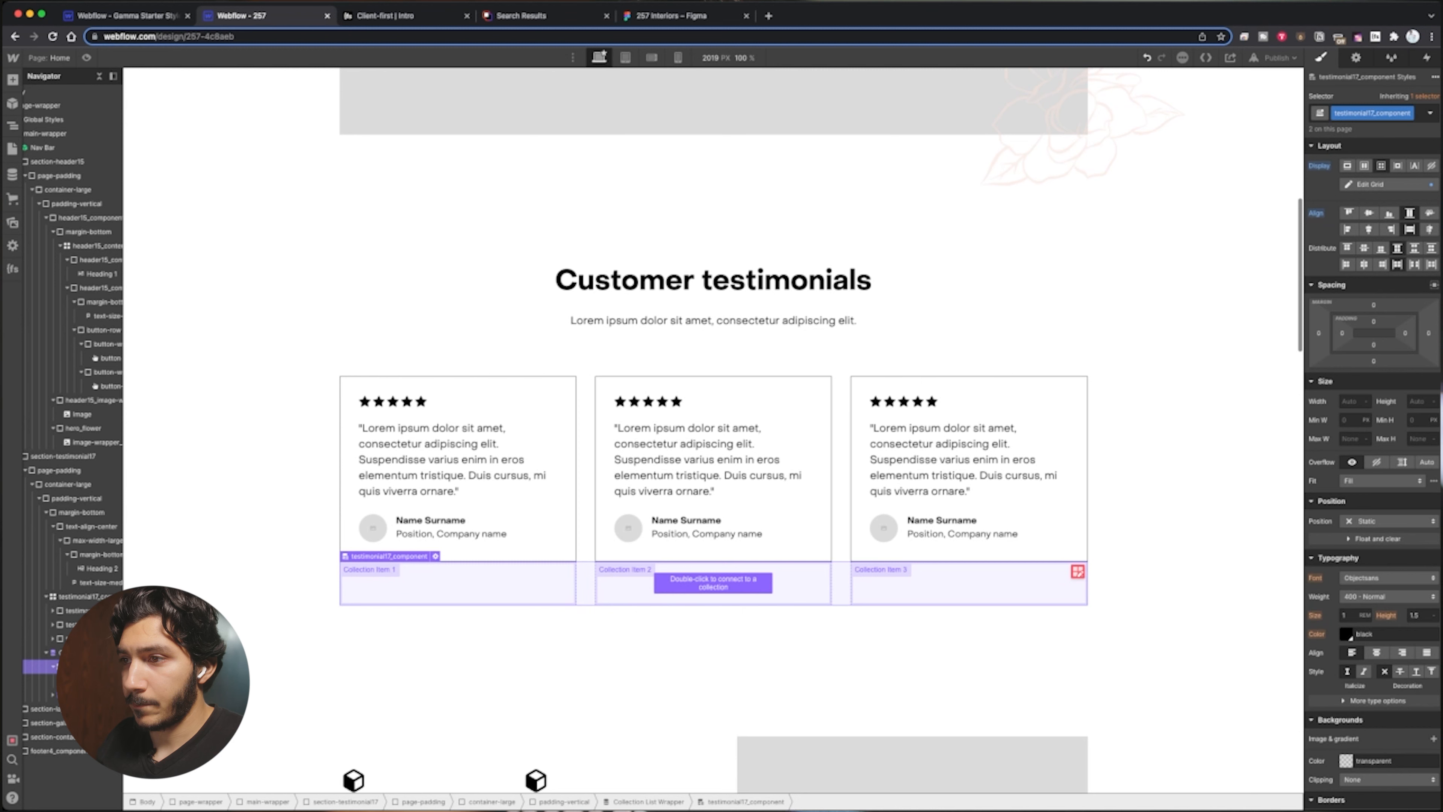
Try to paste a copy of the first testimonial17_content card into the collection item
click(97, 611)
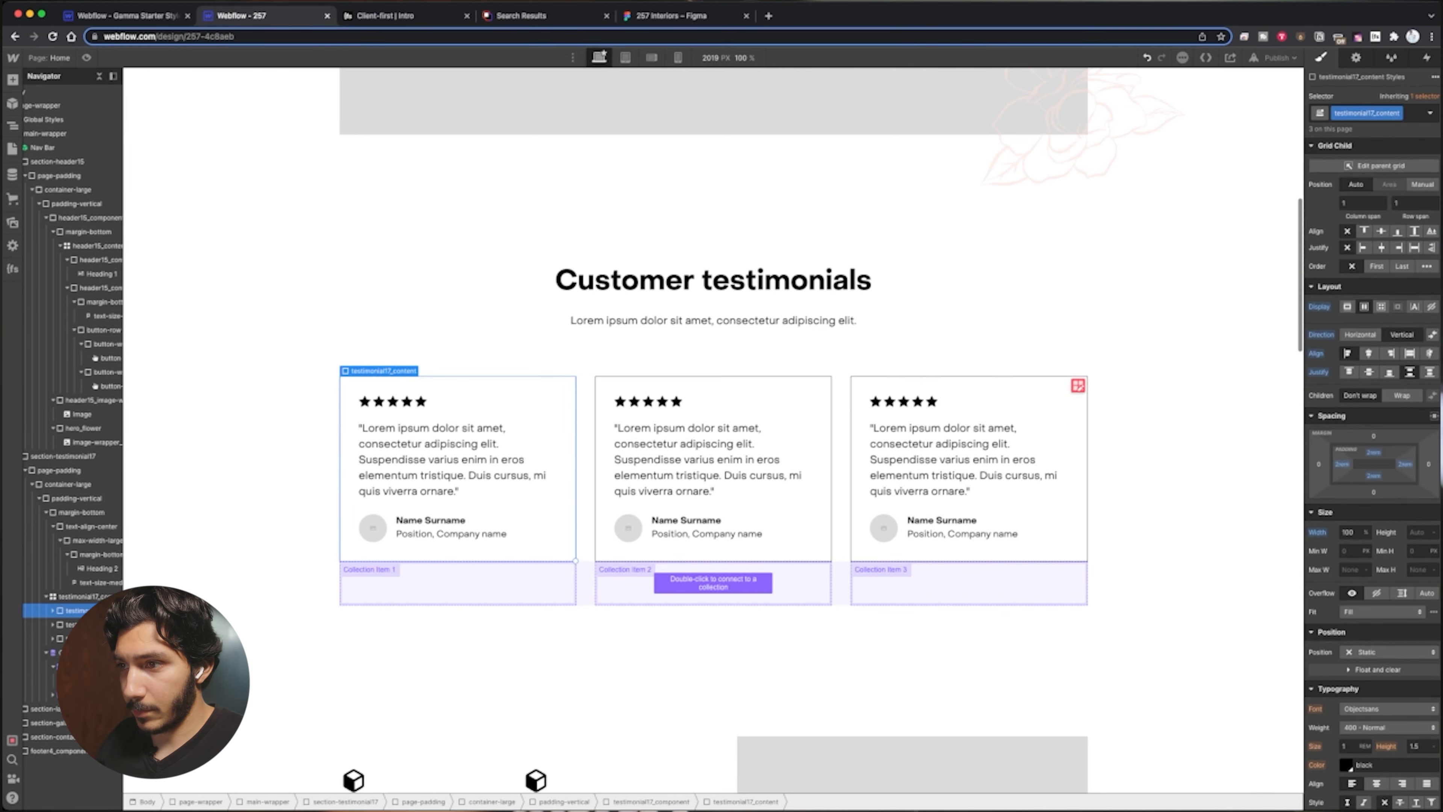
click(713, 585)
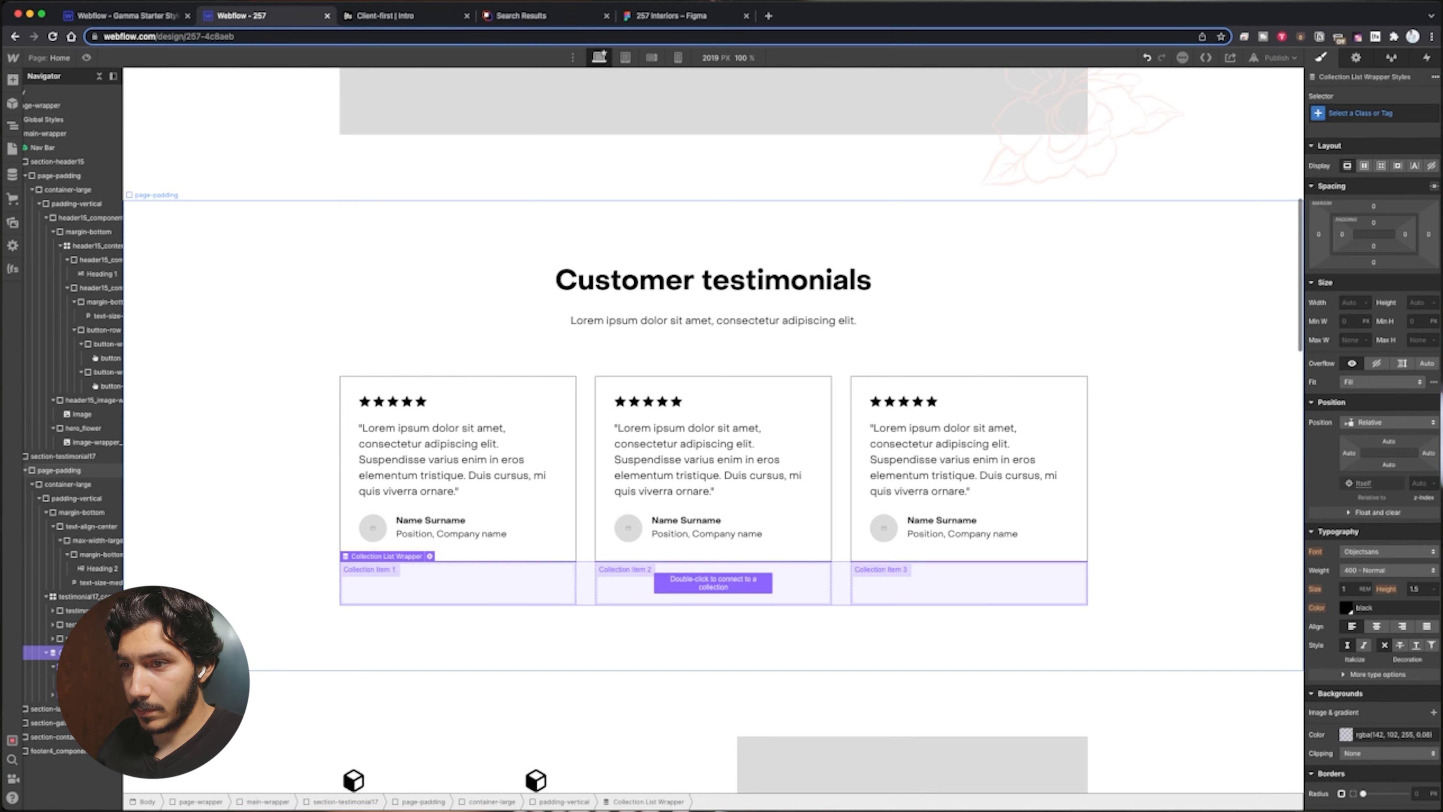
click(94, 681)
key(super+v)
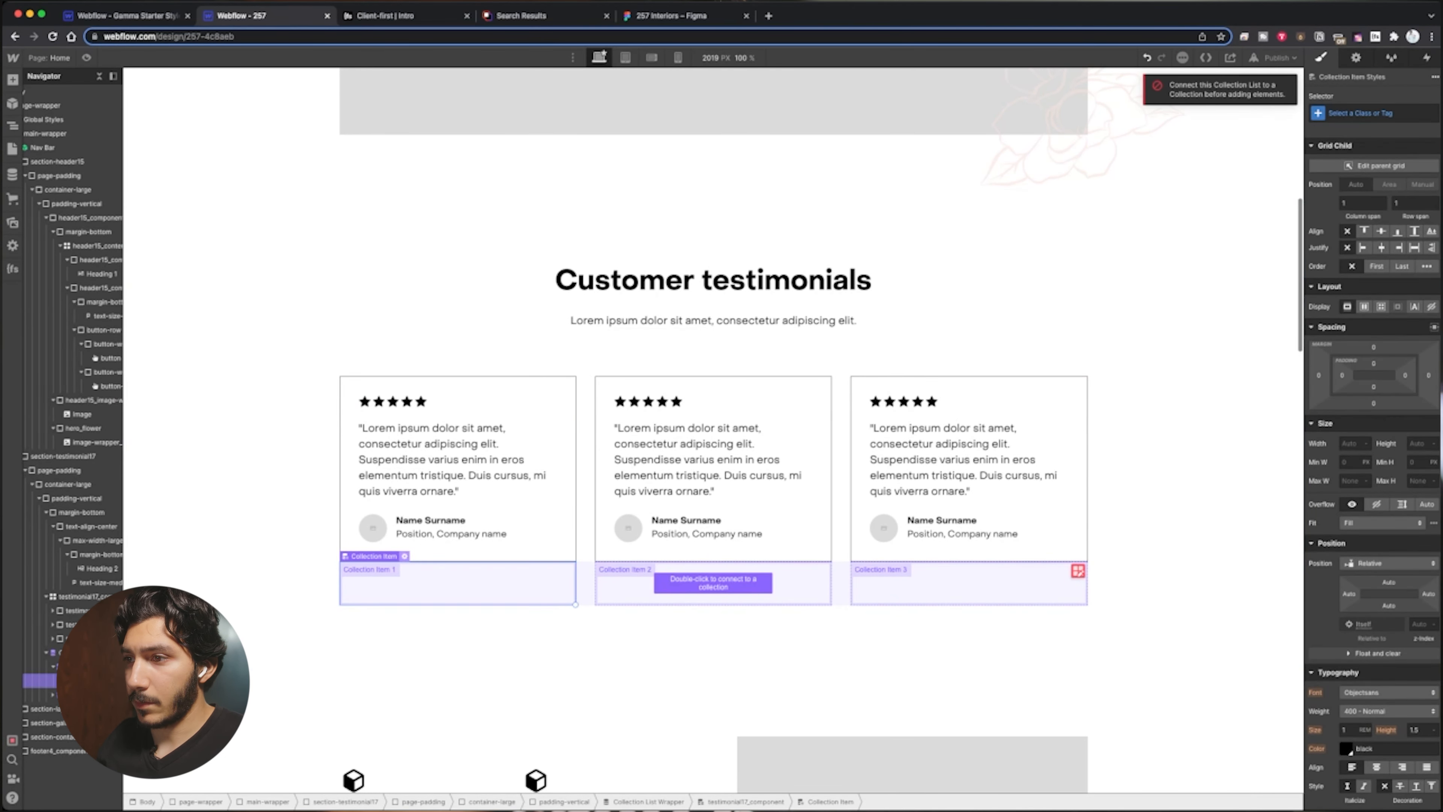
Connect the Collection List in the testimonials section to the Client Reviews CMS collection
click(405, 556)
click(426, 639)
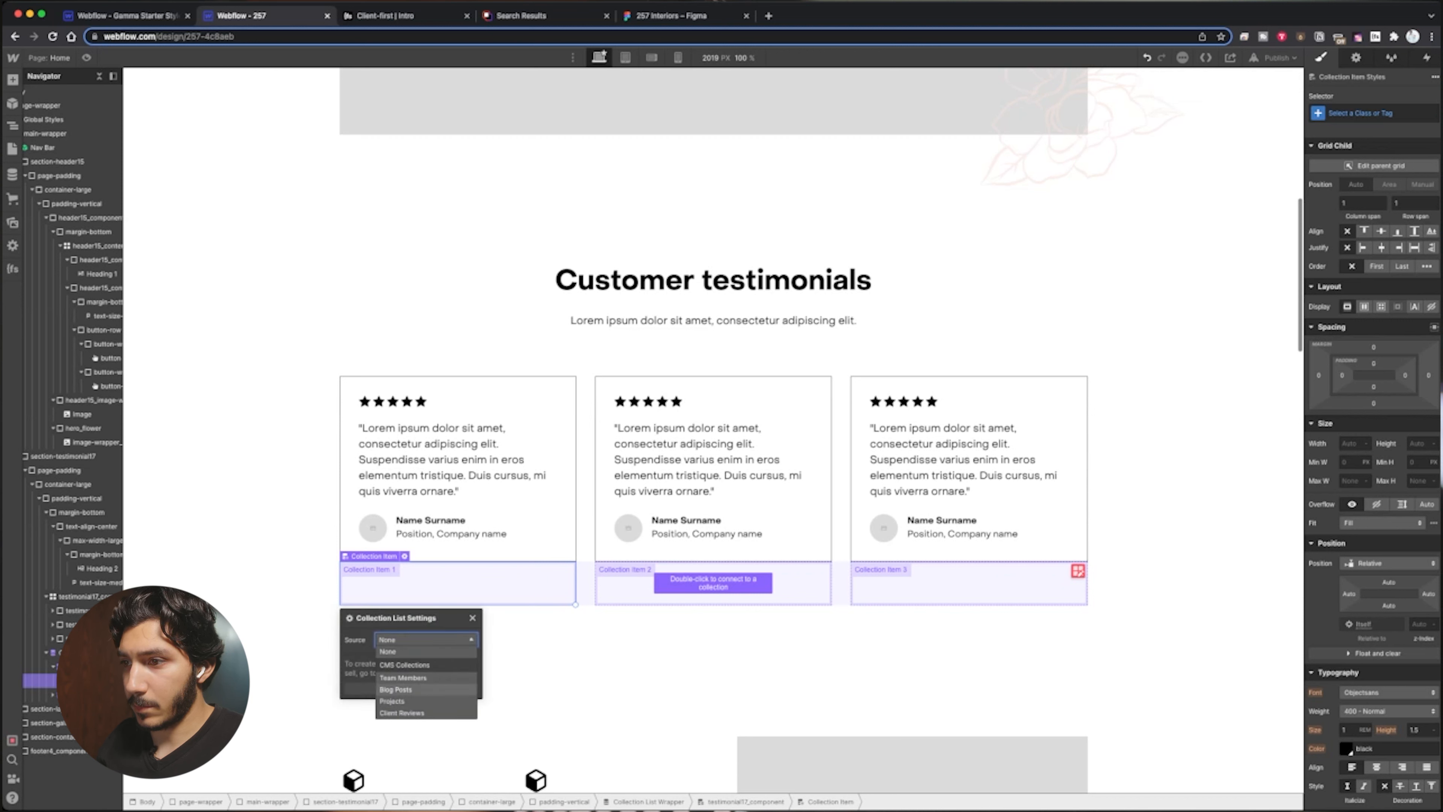
click(402, 713)
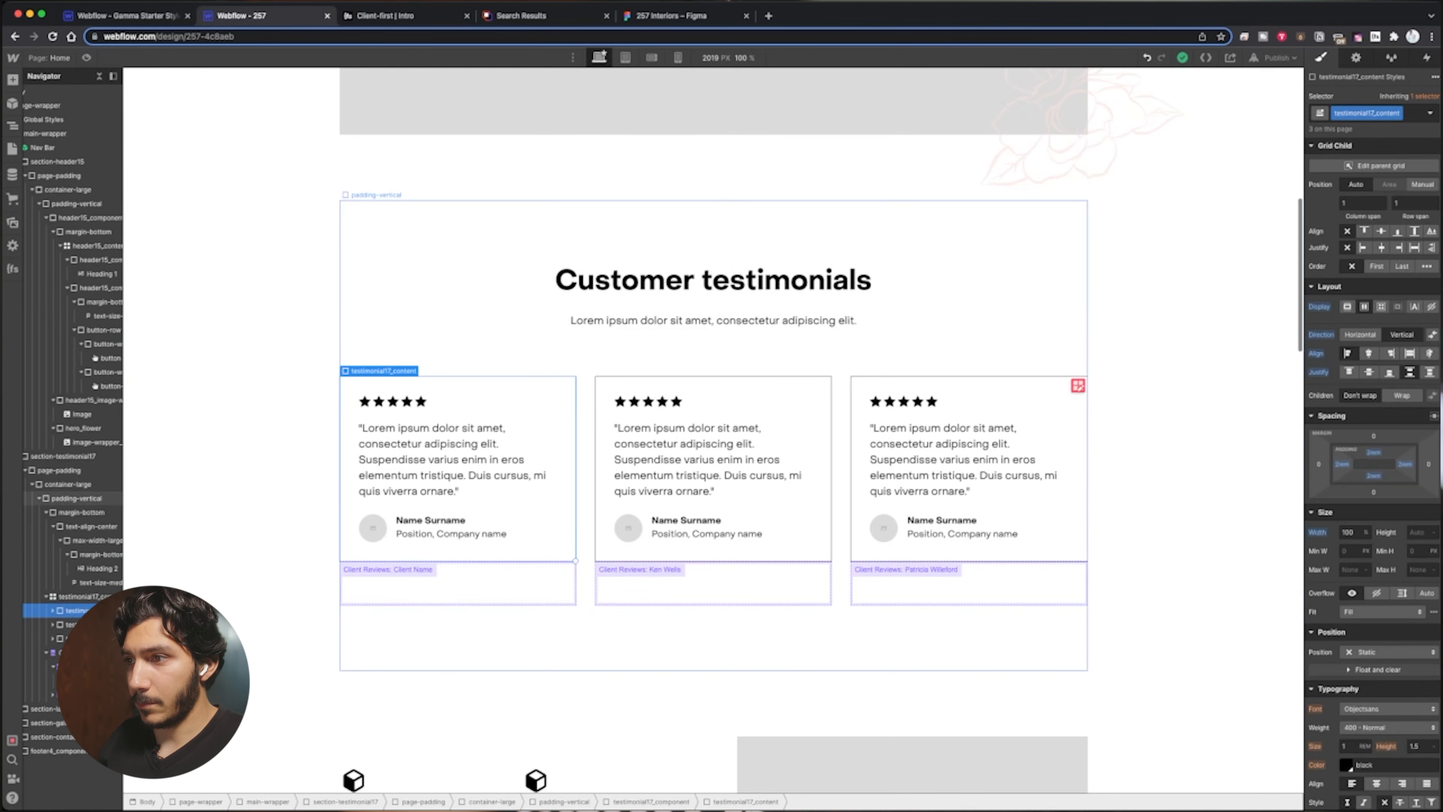
Paste the copied testimonial17_content card into the collection item and delete the original static testimonial17_component grid
key(super+v)
click(455, 507)
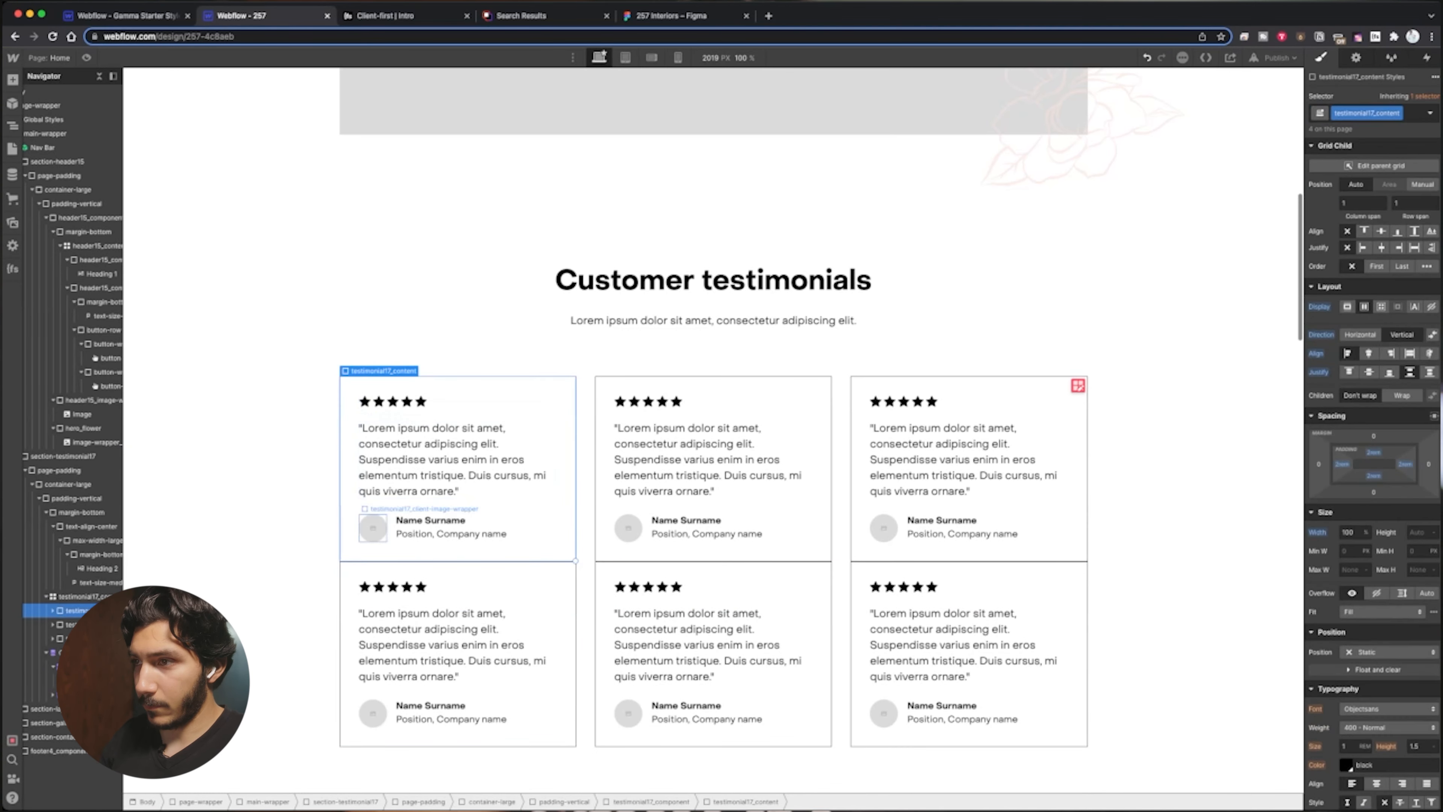
click(80, 597)
key(Delete)
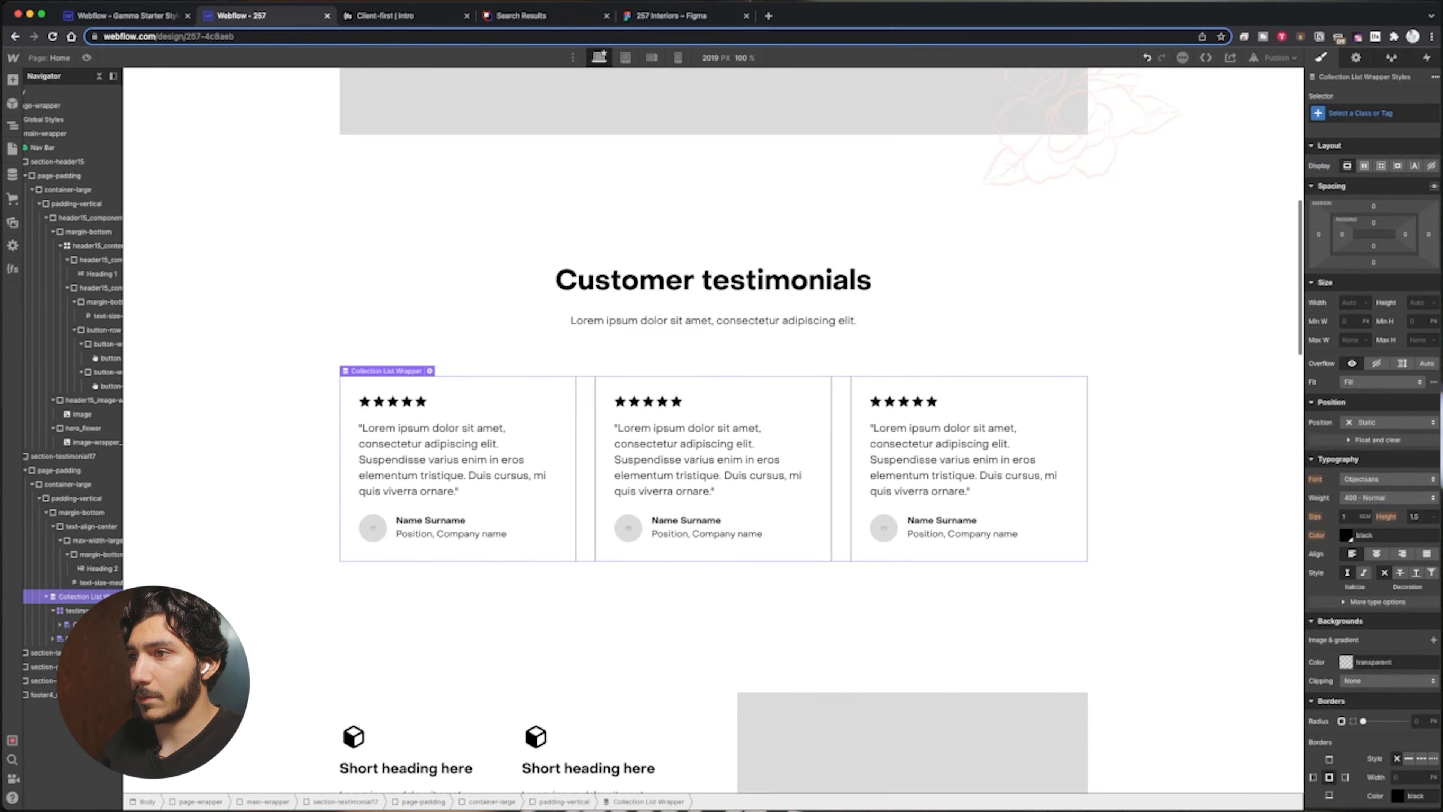
Delete the star rating row and the position and company line from the testimonial card in the collection item
click(467, 402)
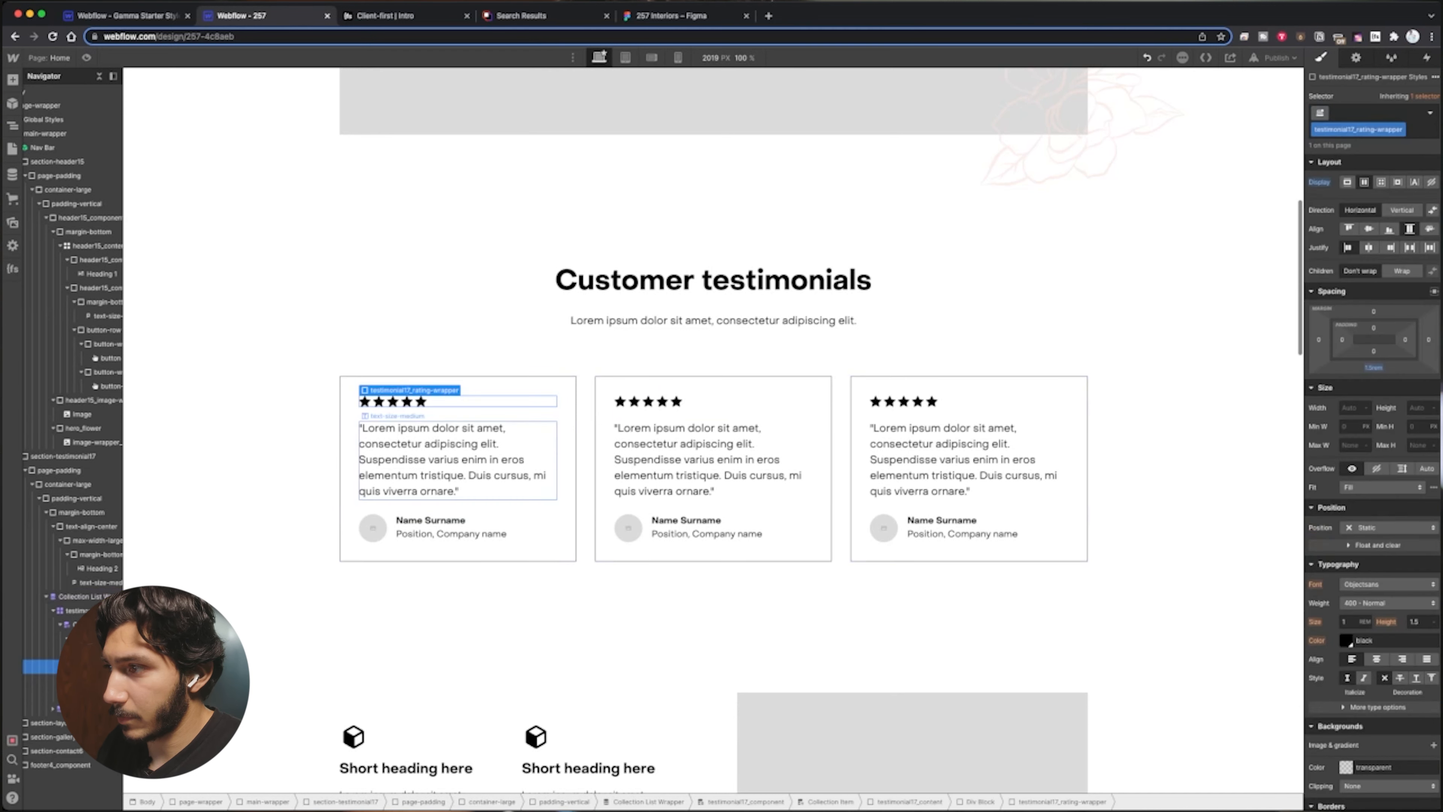
key(Delete)
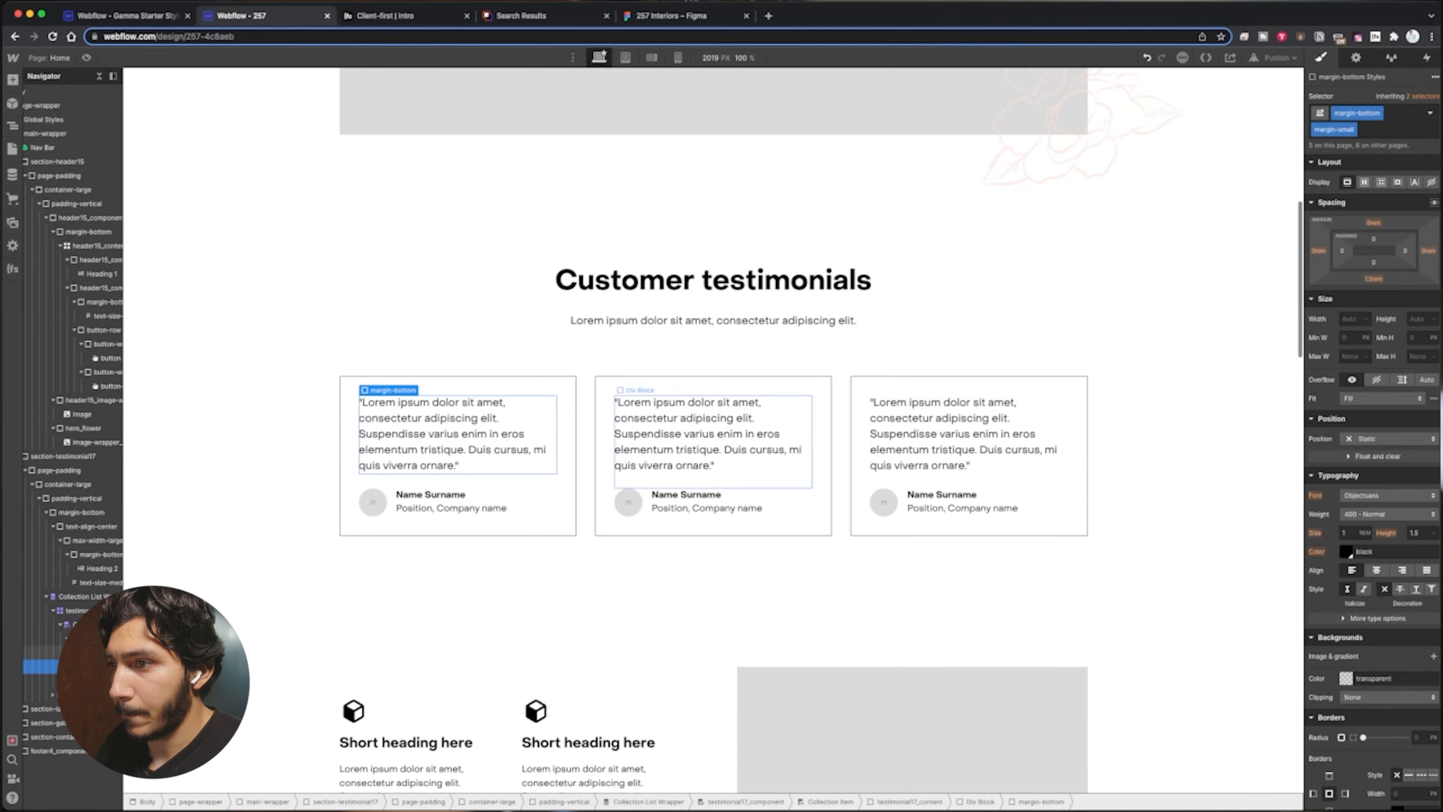
click(436, 508)
key(Delete)
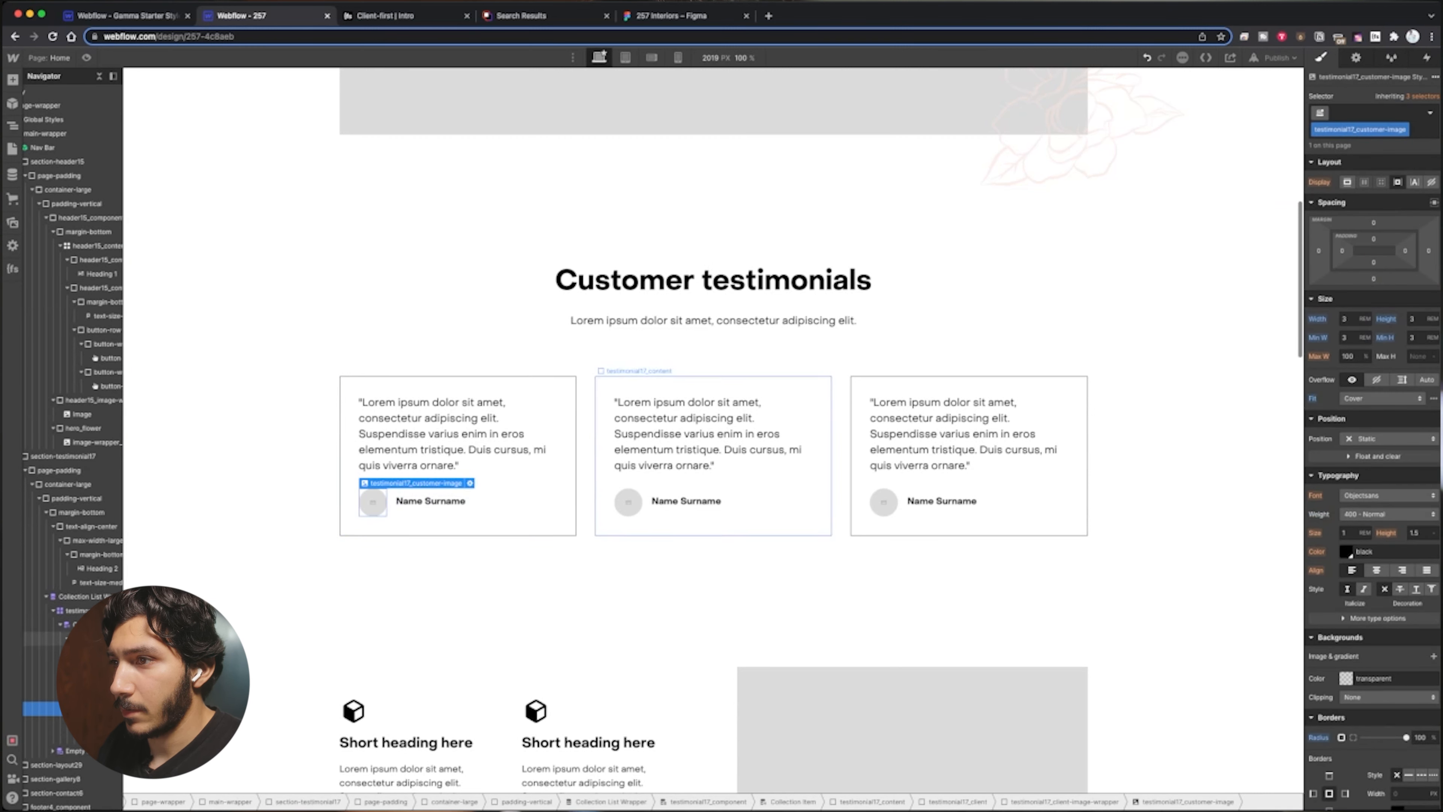
Bind the testimonial card's quote text to the Review field of the Client Reviews collection
double_click(454, 435)
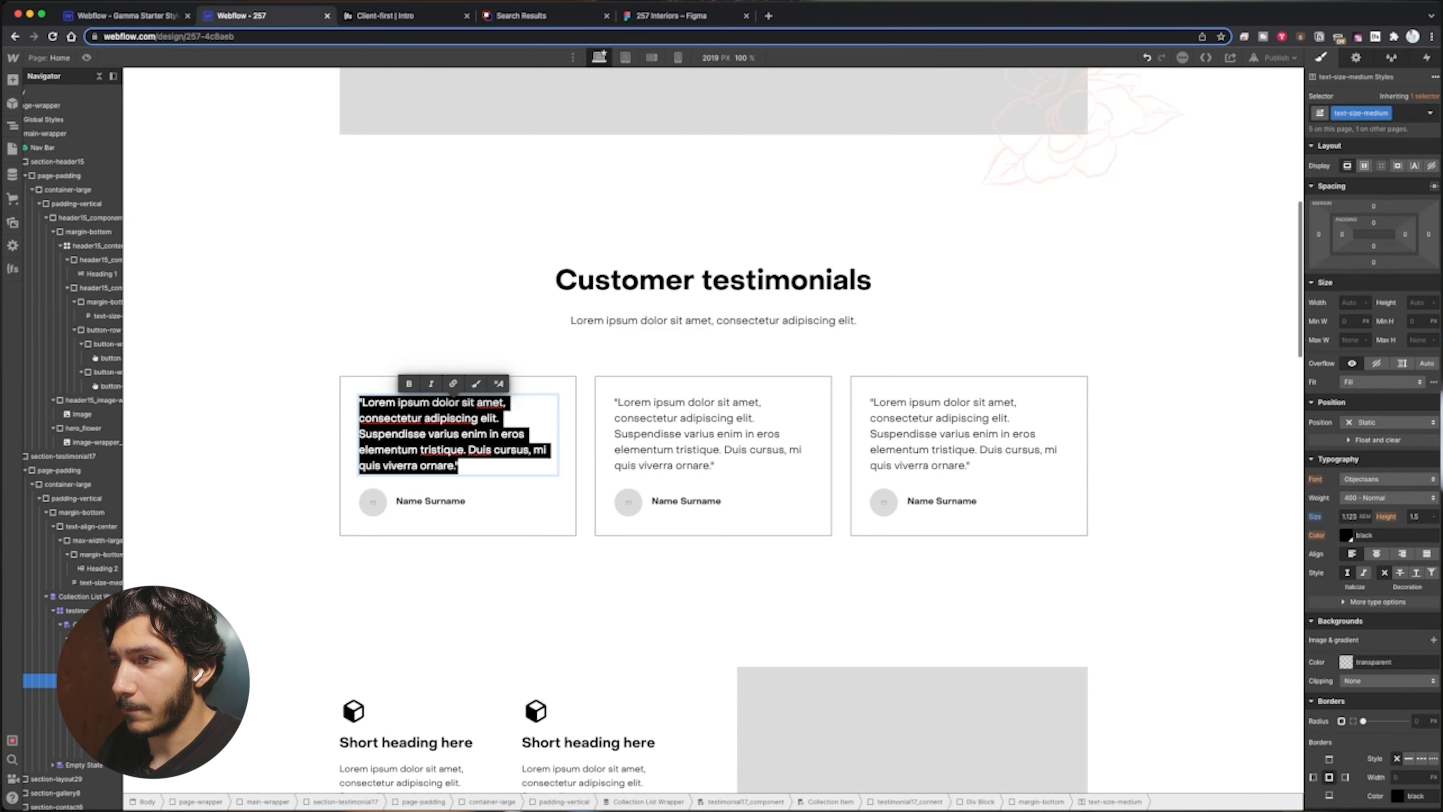
key(Escape)
click(59, 470)
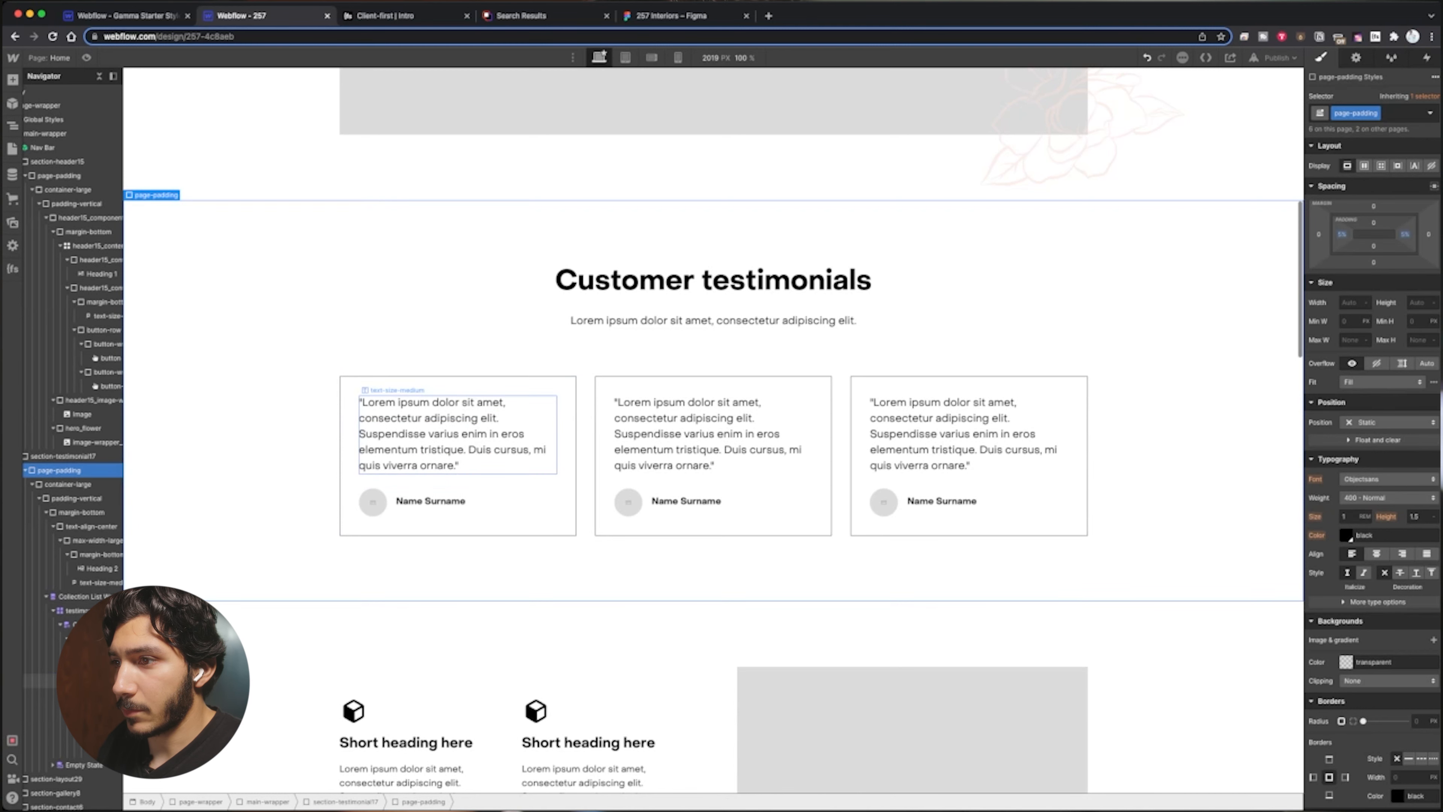
click(427, 418)
click(432, 391)
click(373, 511)
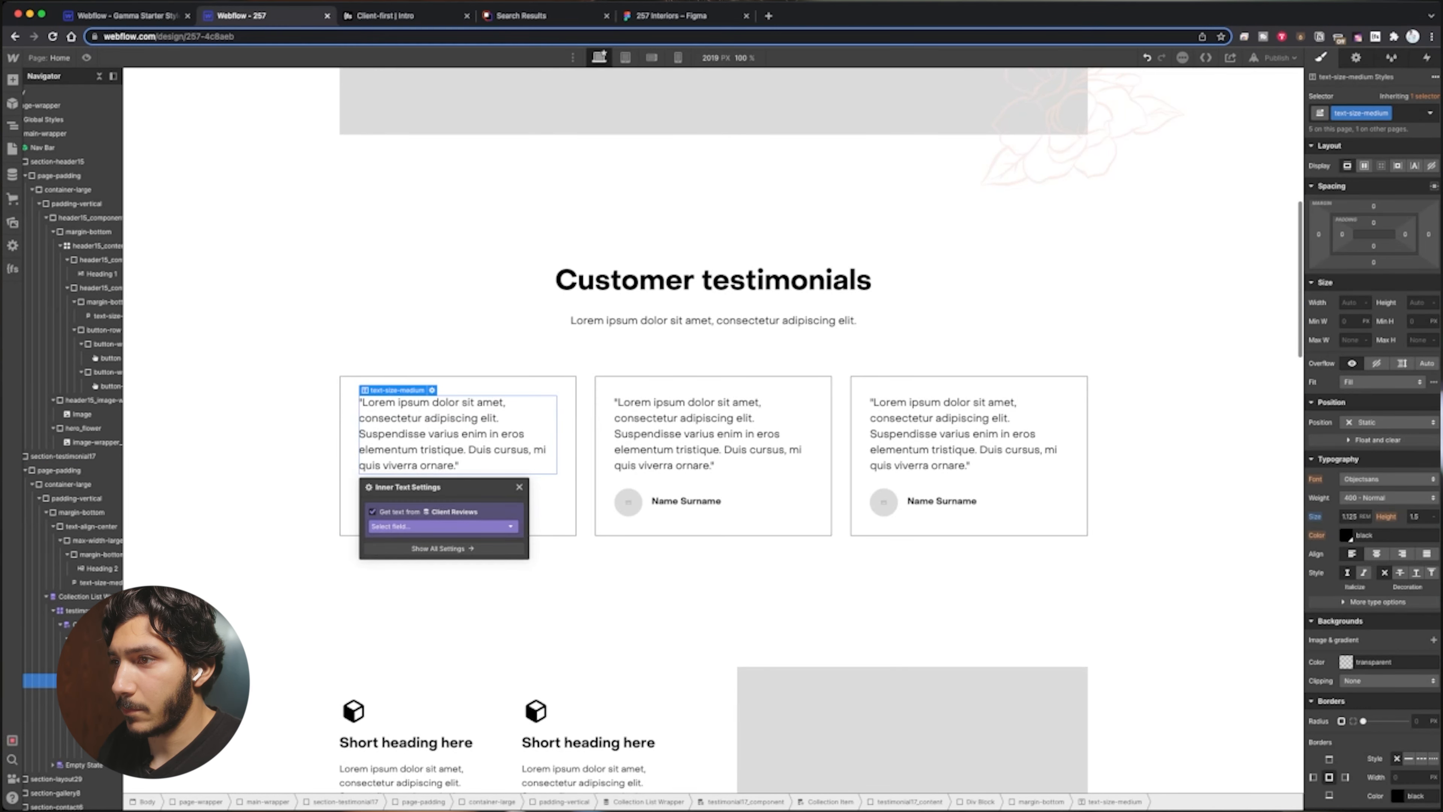
click(443, 526)
click(397, 561)
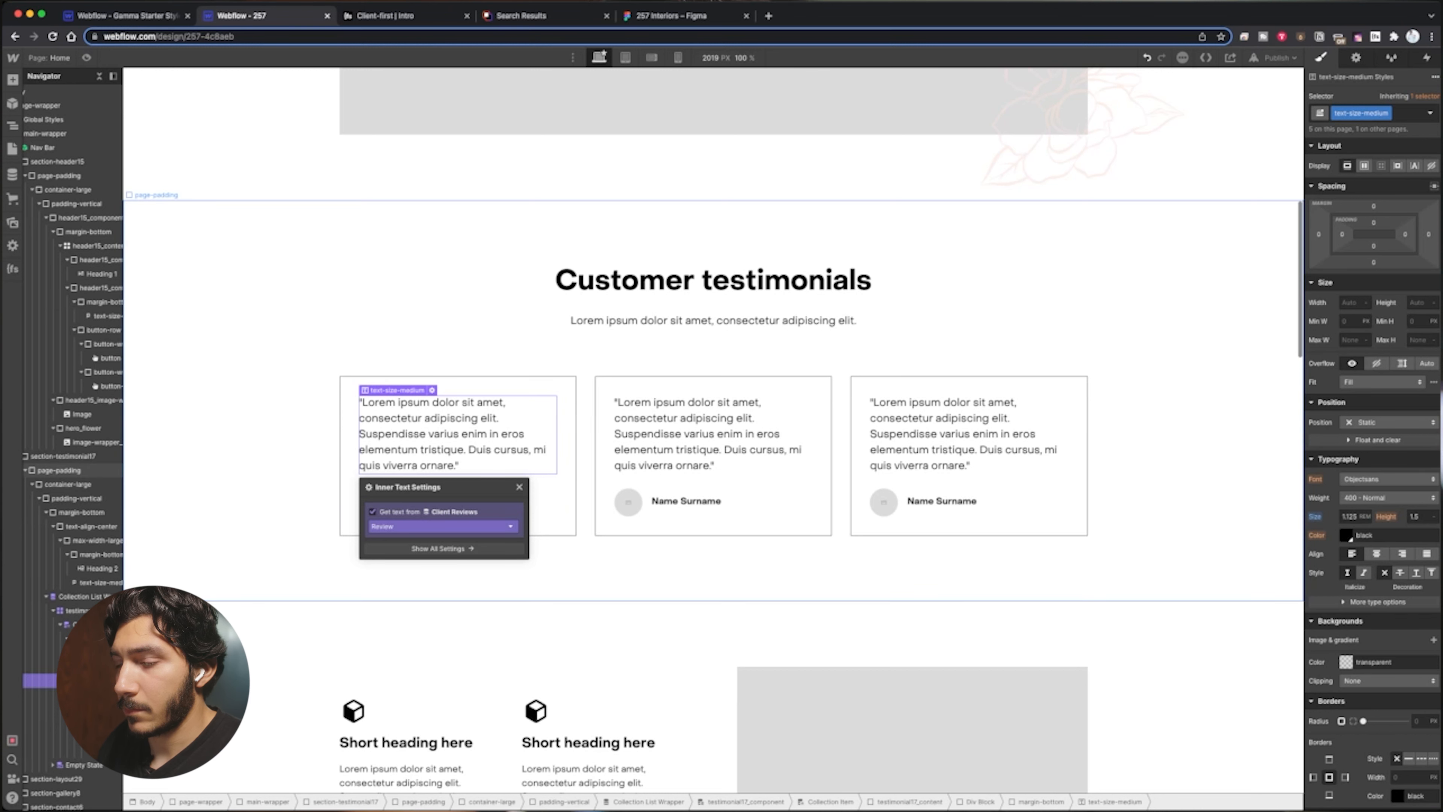
click(307, 511)
click(432, 449)
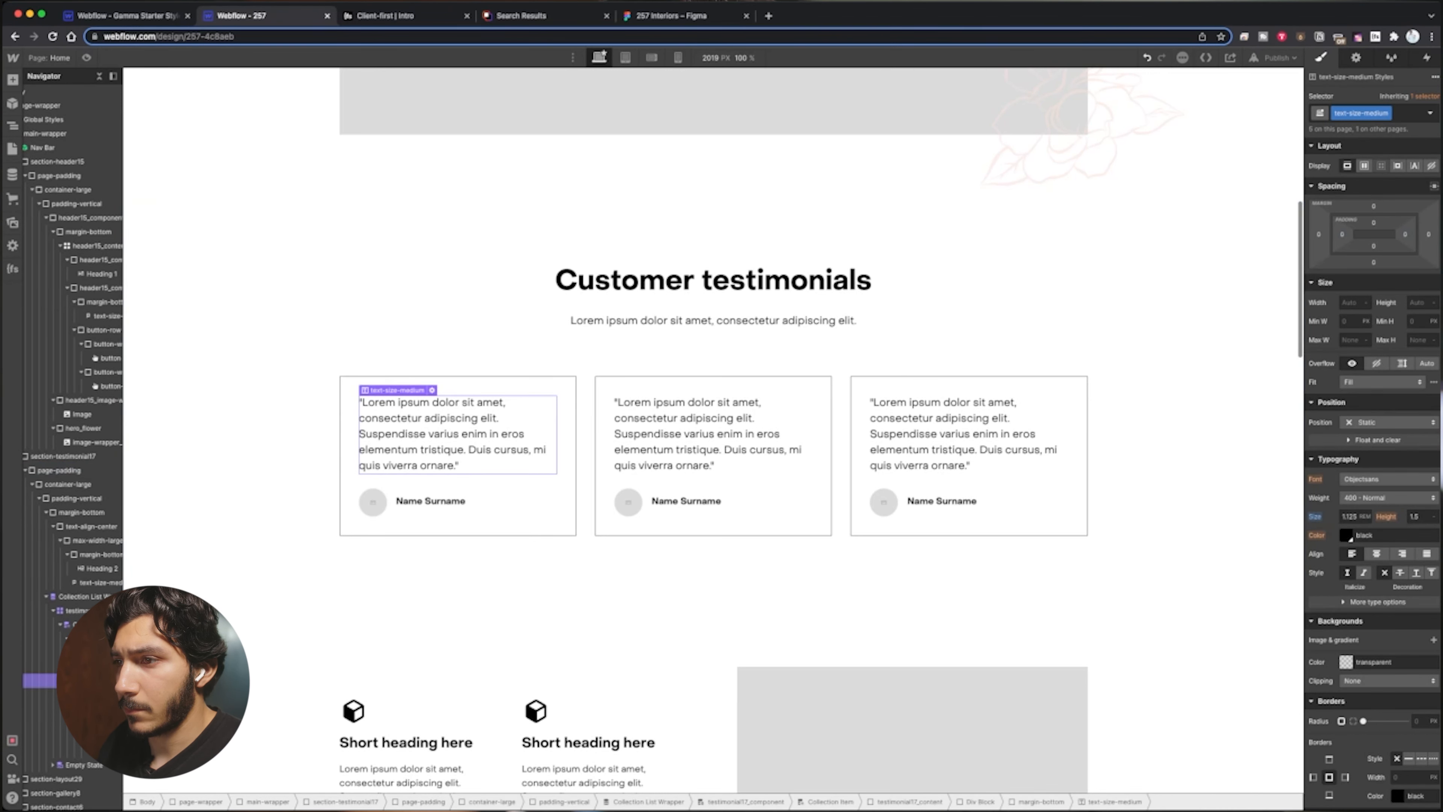
click(432, 390)
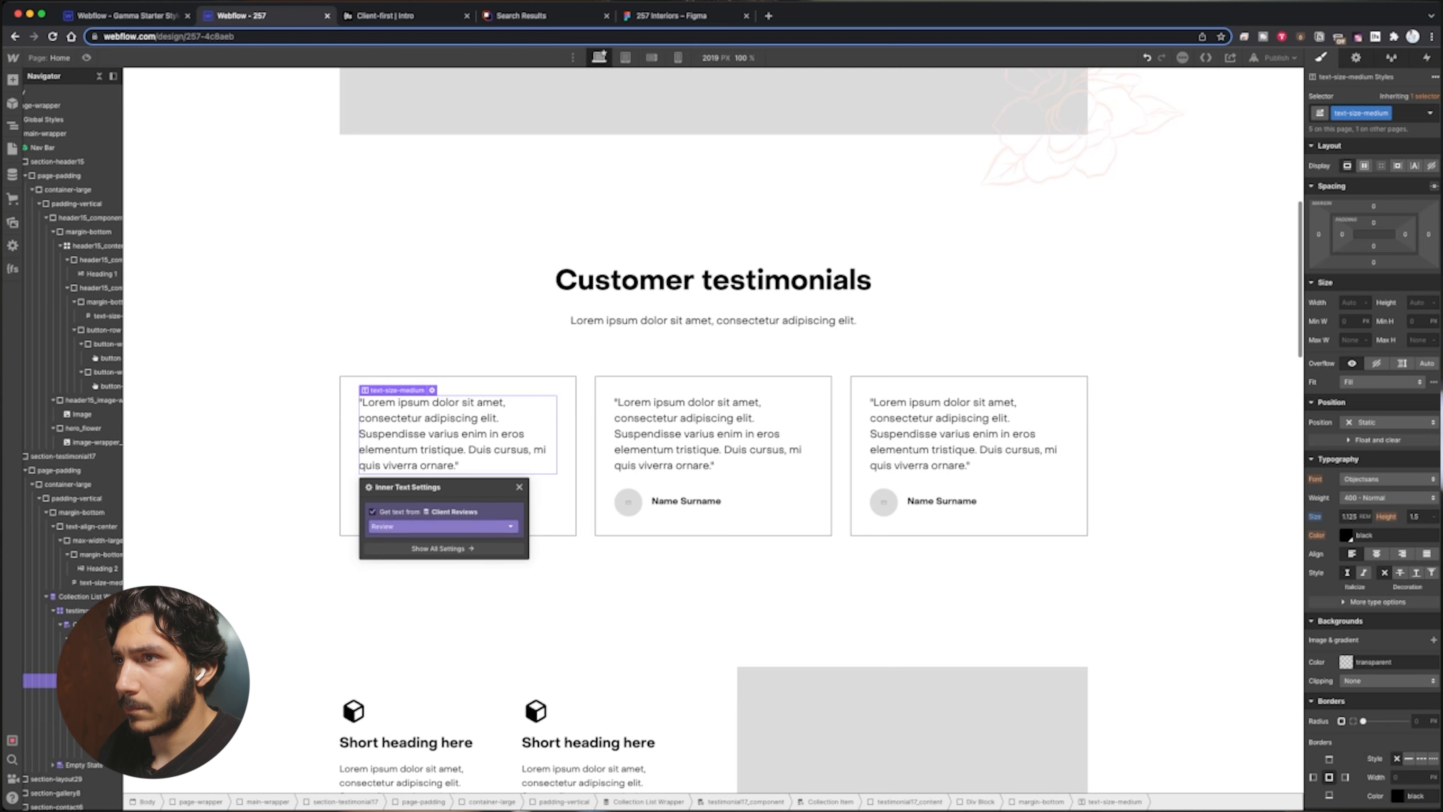
click(443, 527)
click(432, 561)
click(307, 528)
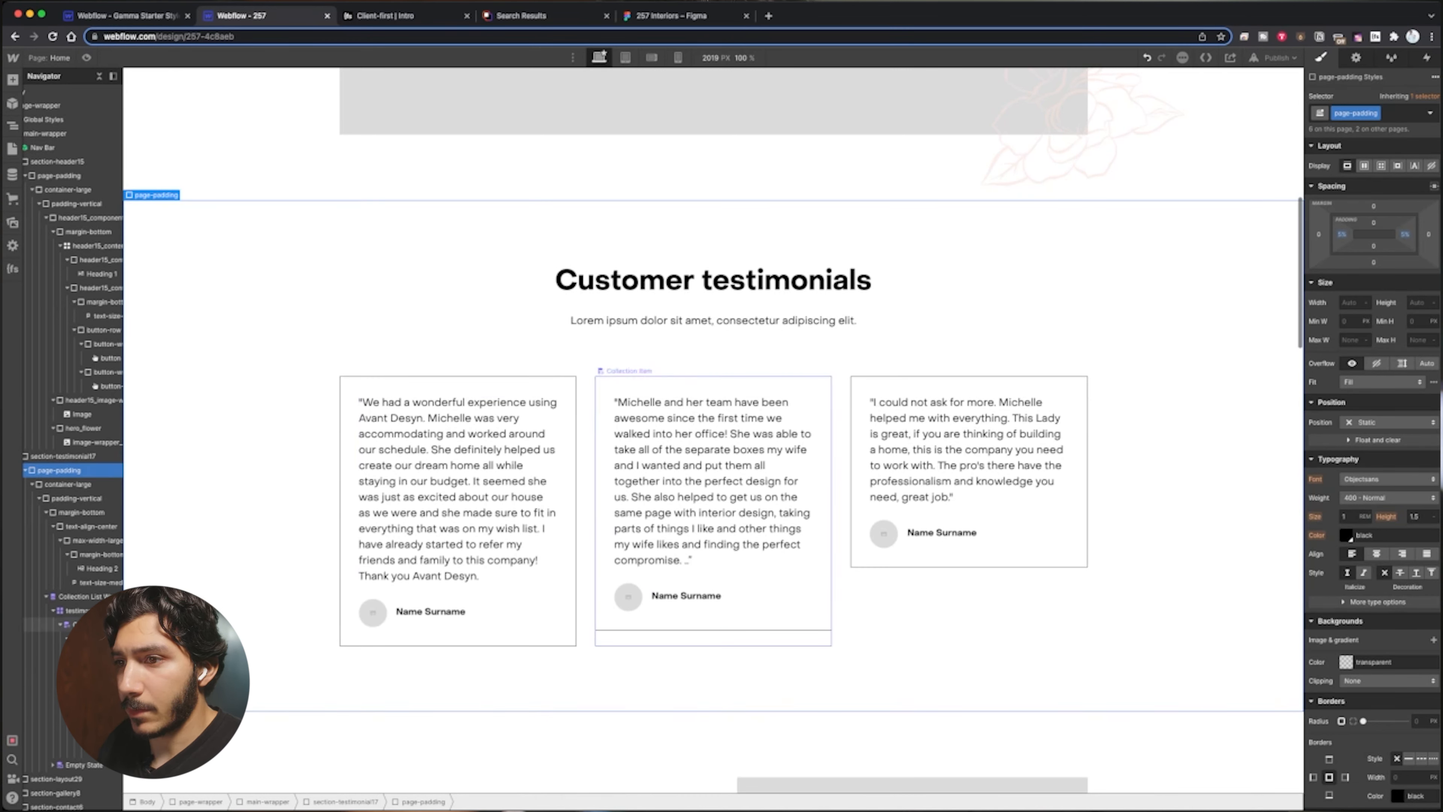
Set the Collection Item's vertical grid alignment to stretch and the testimonial17_content height to 100% for equal-height cards
click(349, 529)
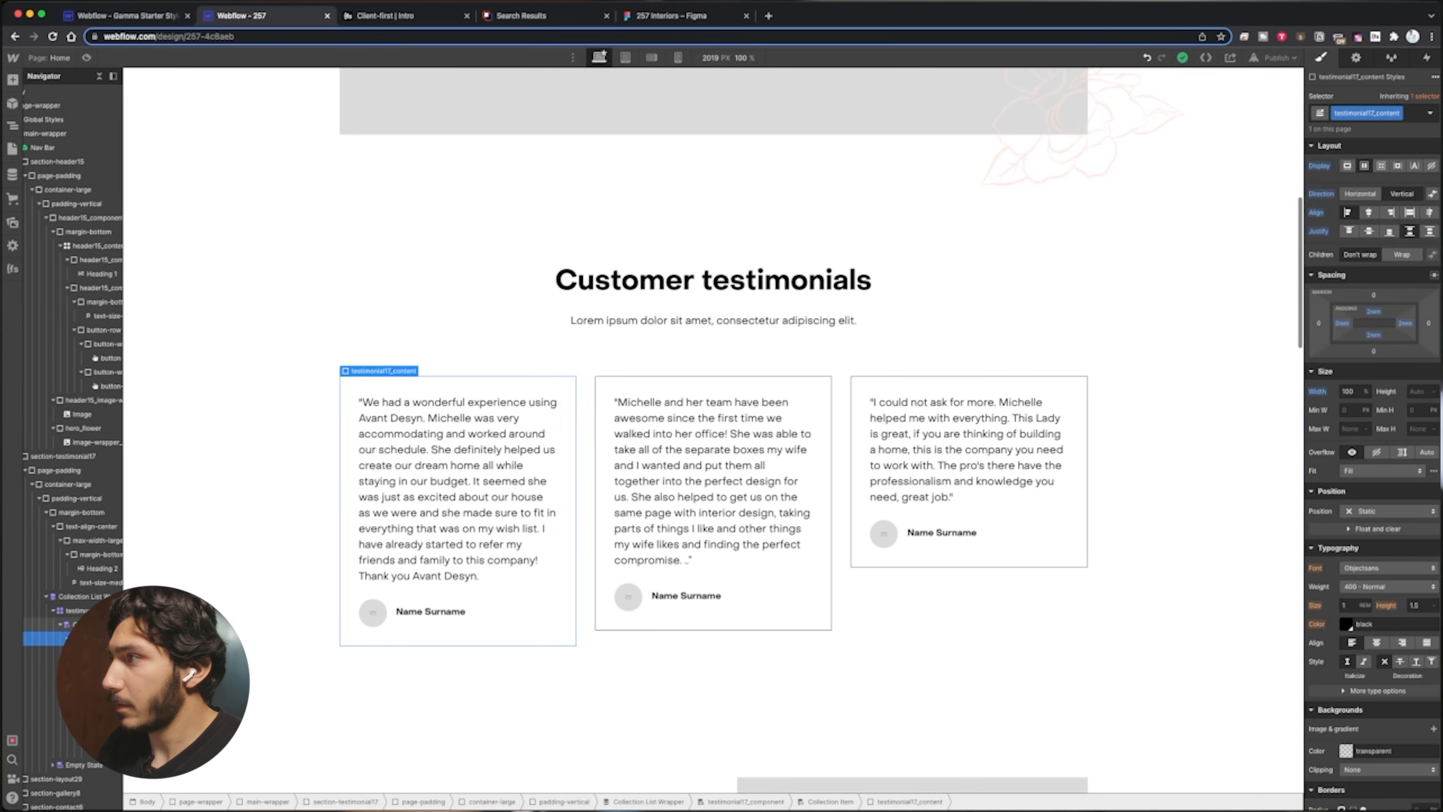
click(88, 624)
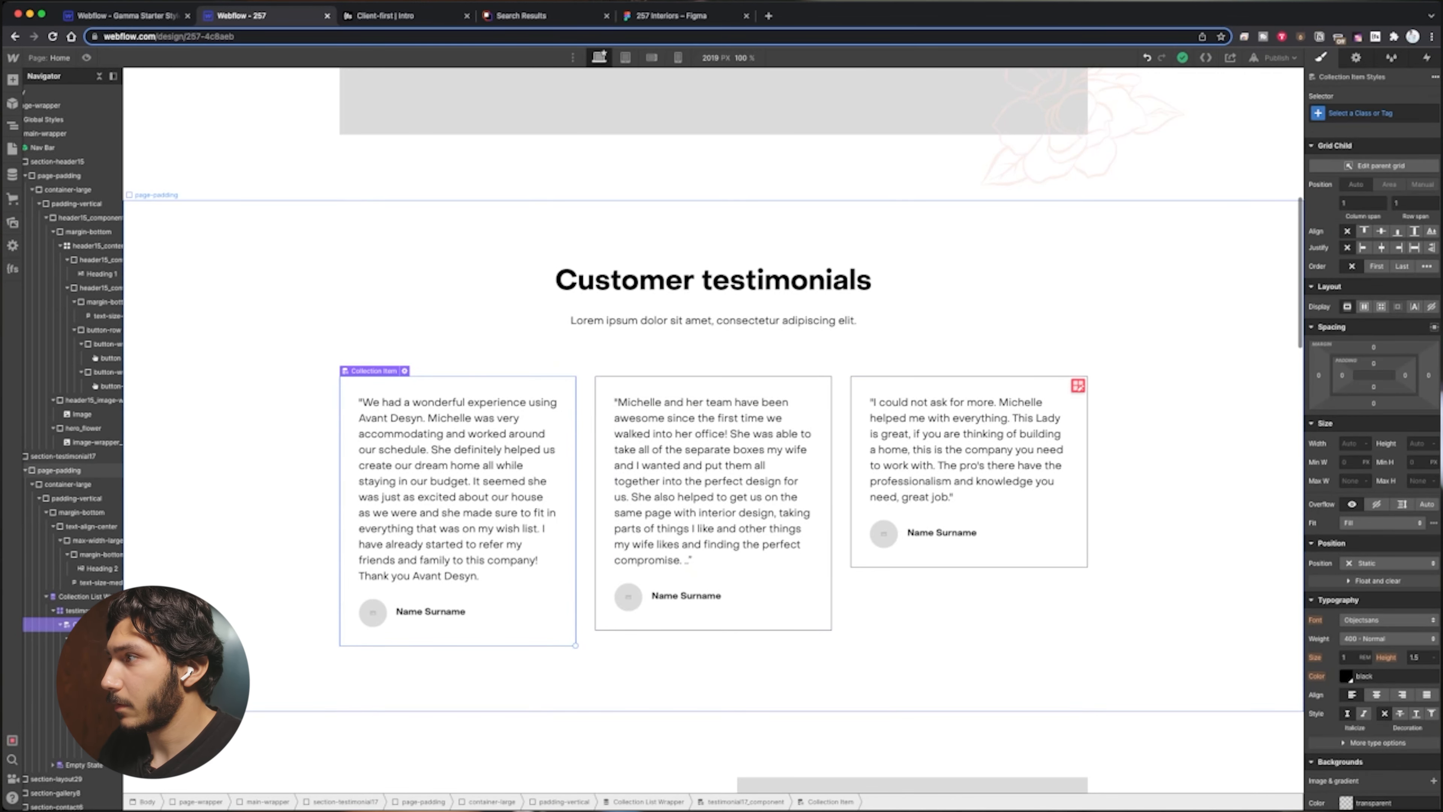
click(1414, 231)
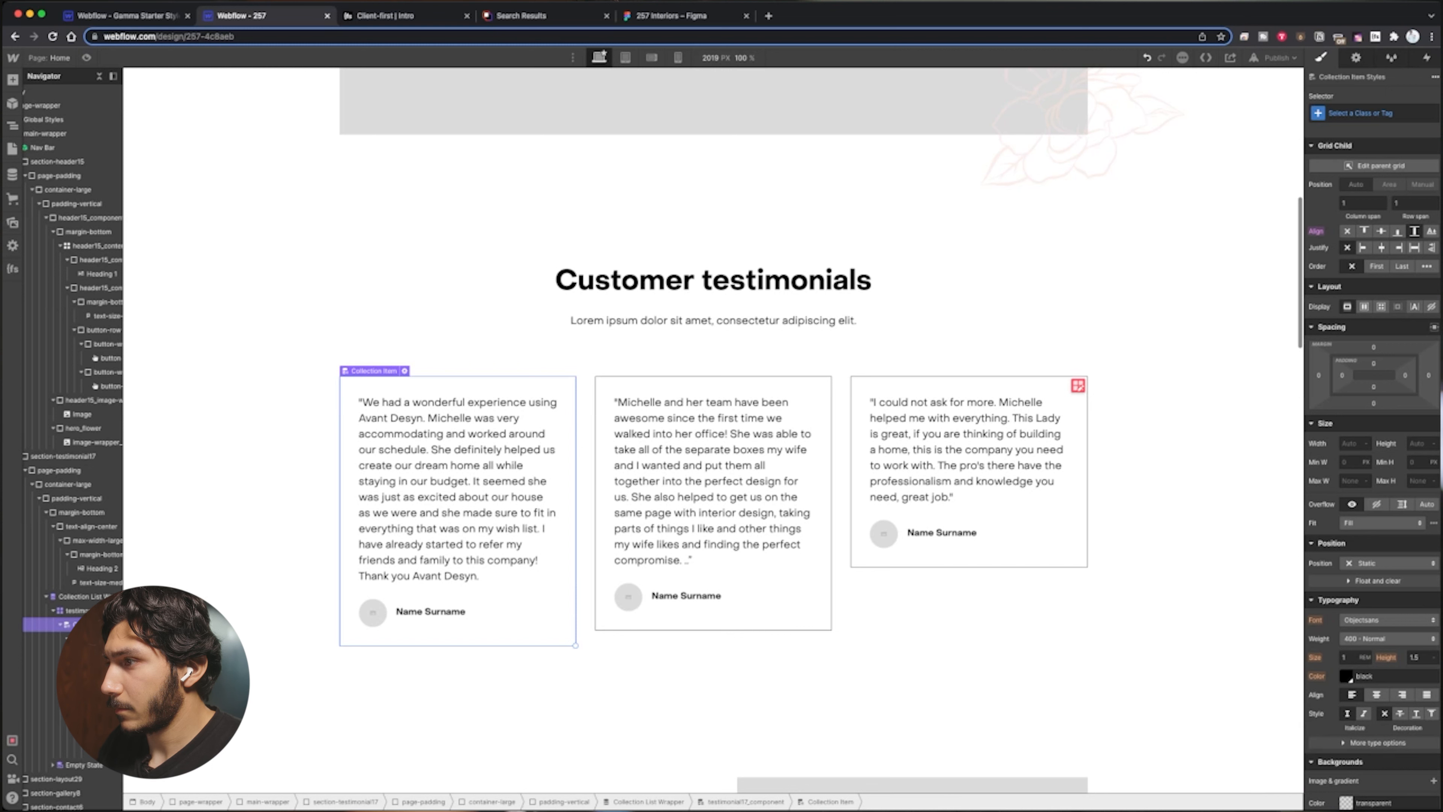
click(86, 639)
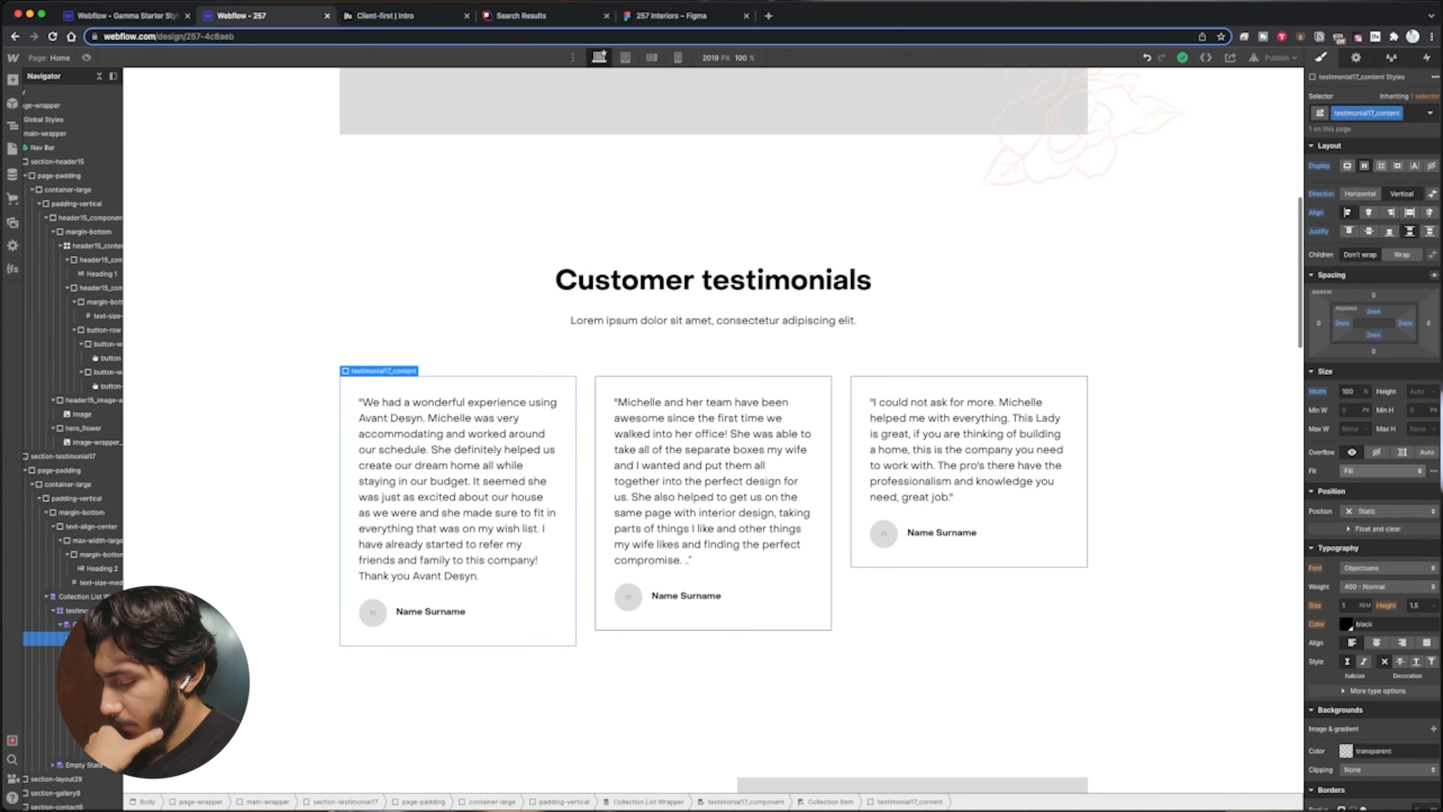
click(1417, 391)
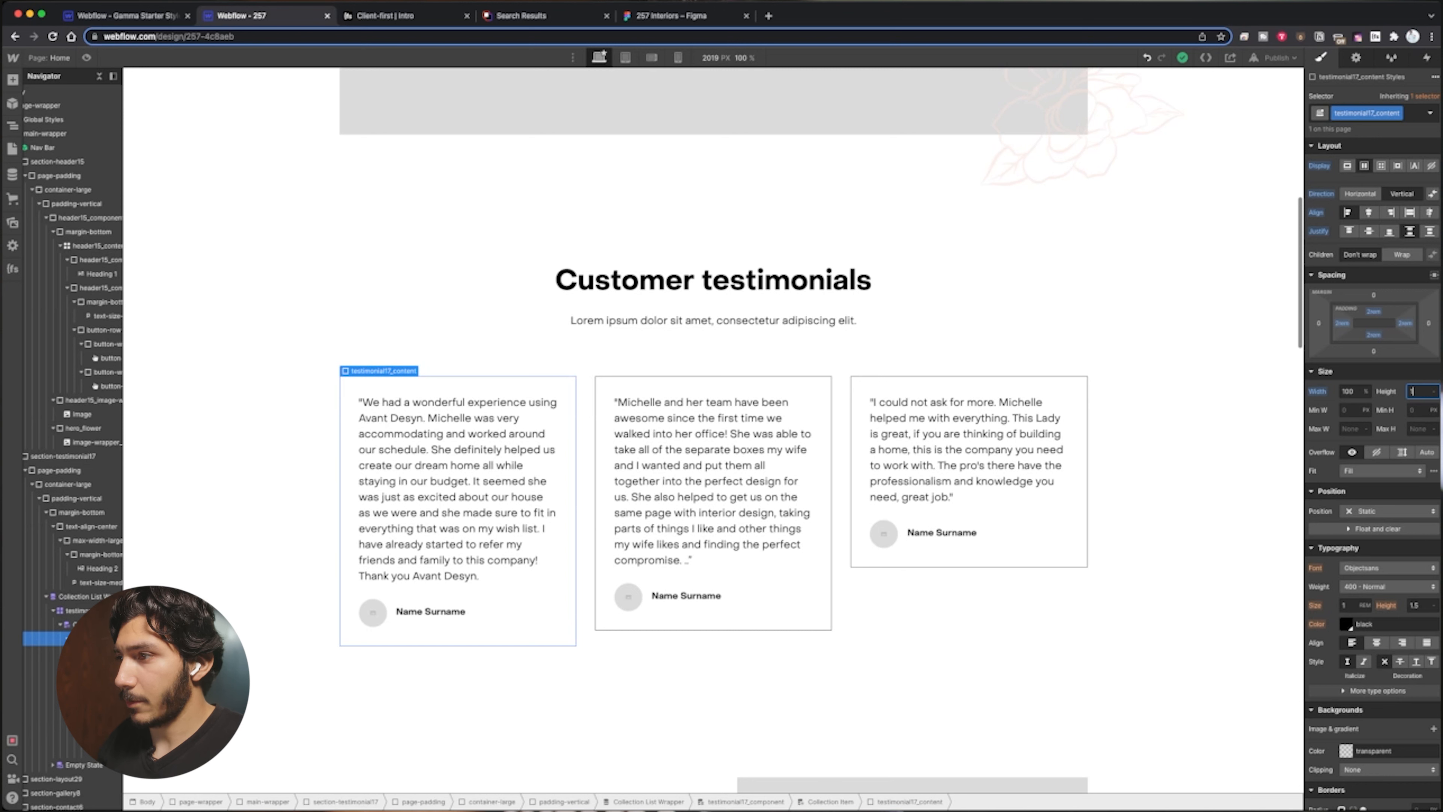
key(Return)
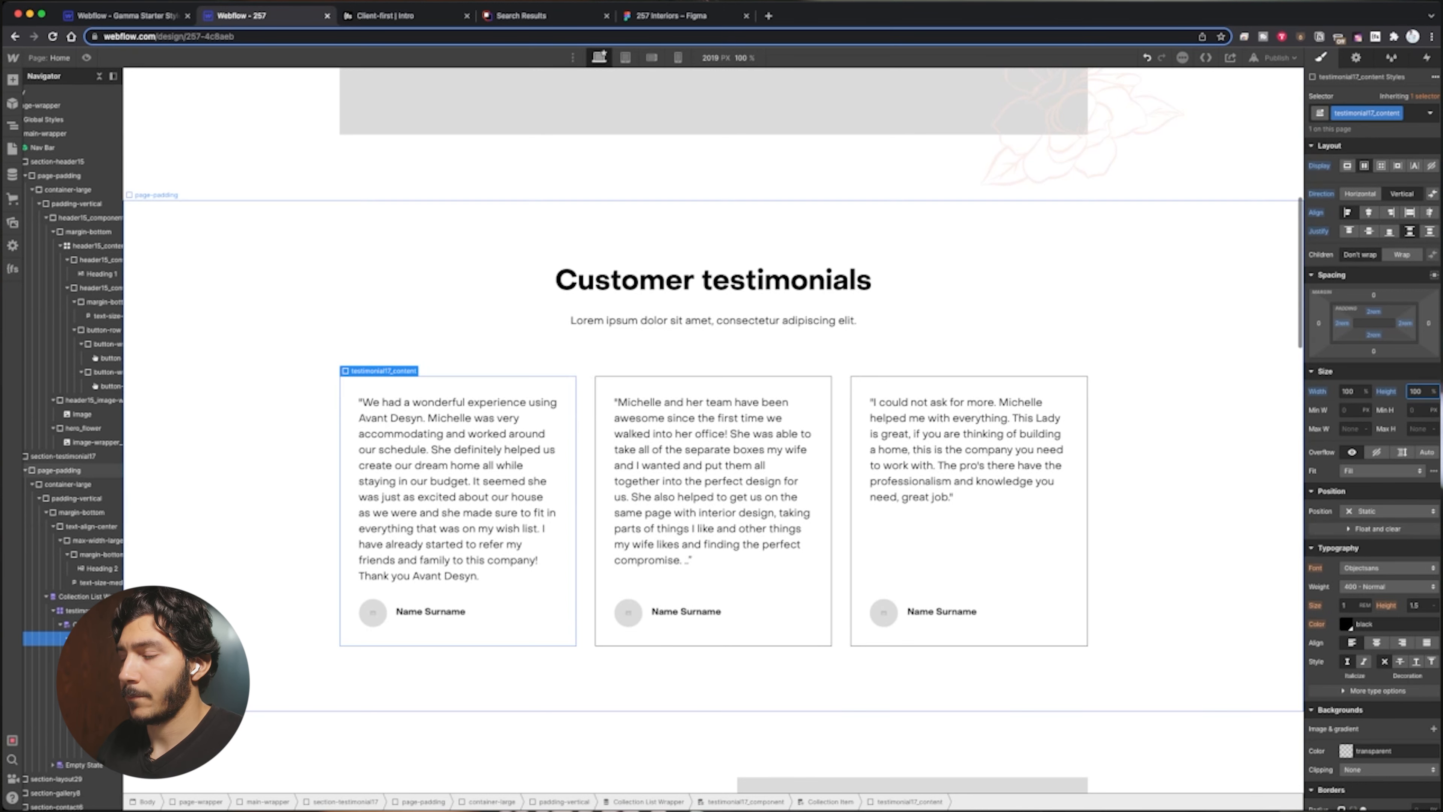
click(1188, 511)
Replace the placeholder line under the Customer testimonials heading with "See how others are loving their home" copied from the Figma design
scroll(512, 614, down, 2)
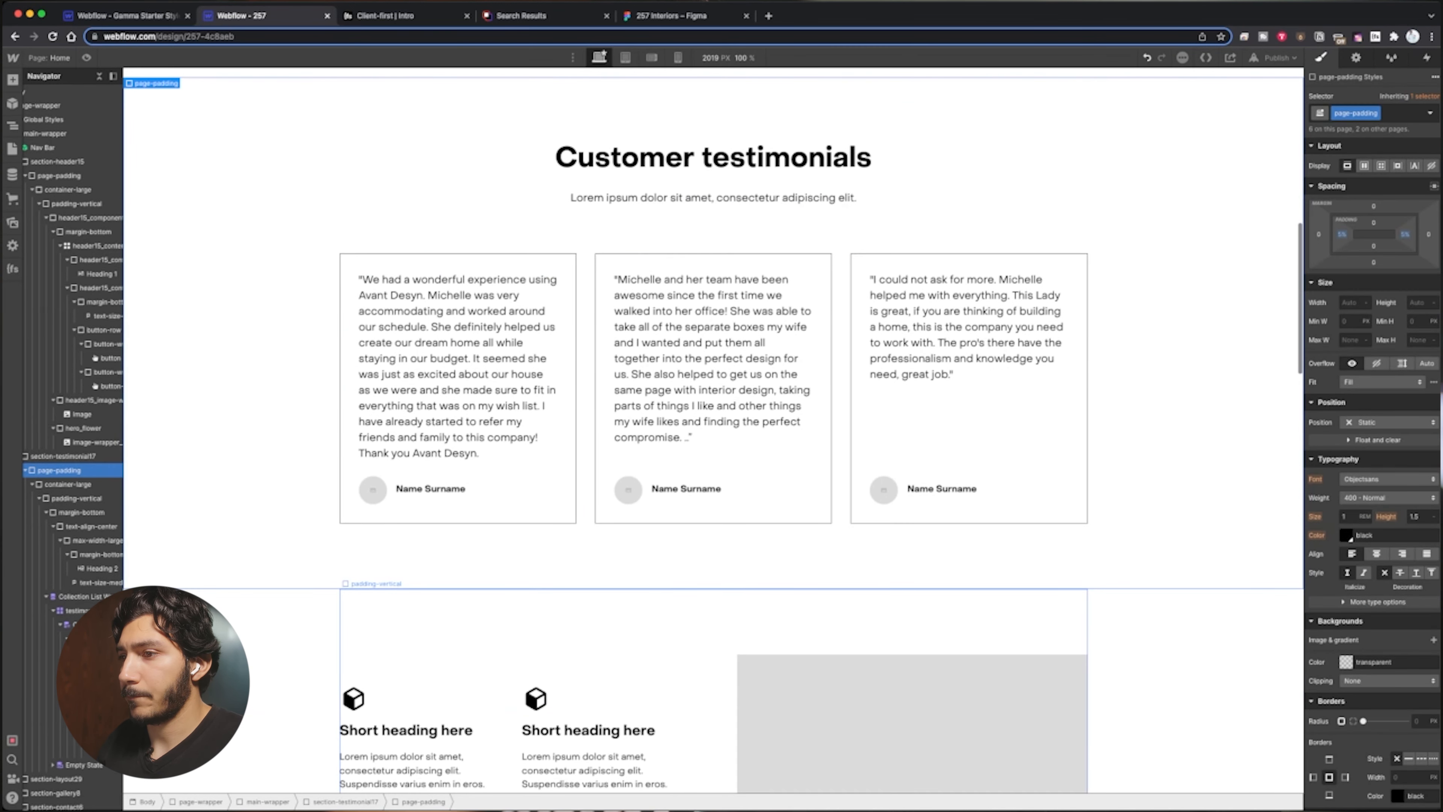
scroll(454, 369, down, 3)
scroll(455, 369, up, 2)
scroll(512, 341, up, 3)
double_click(714, 324)
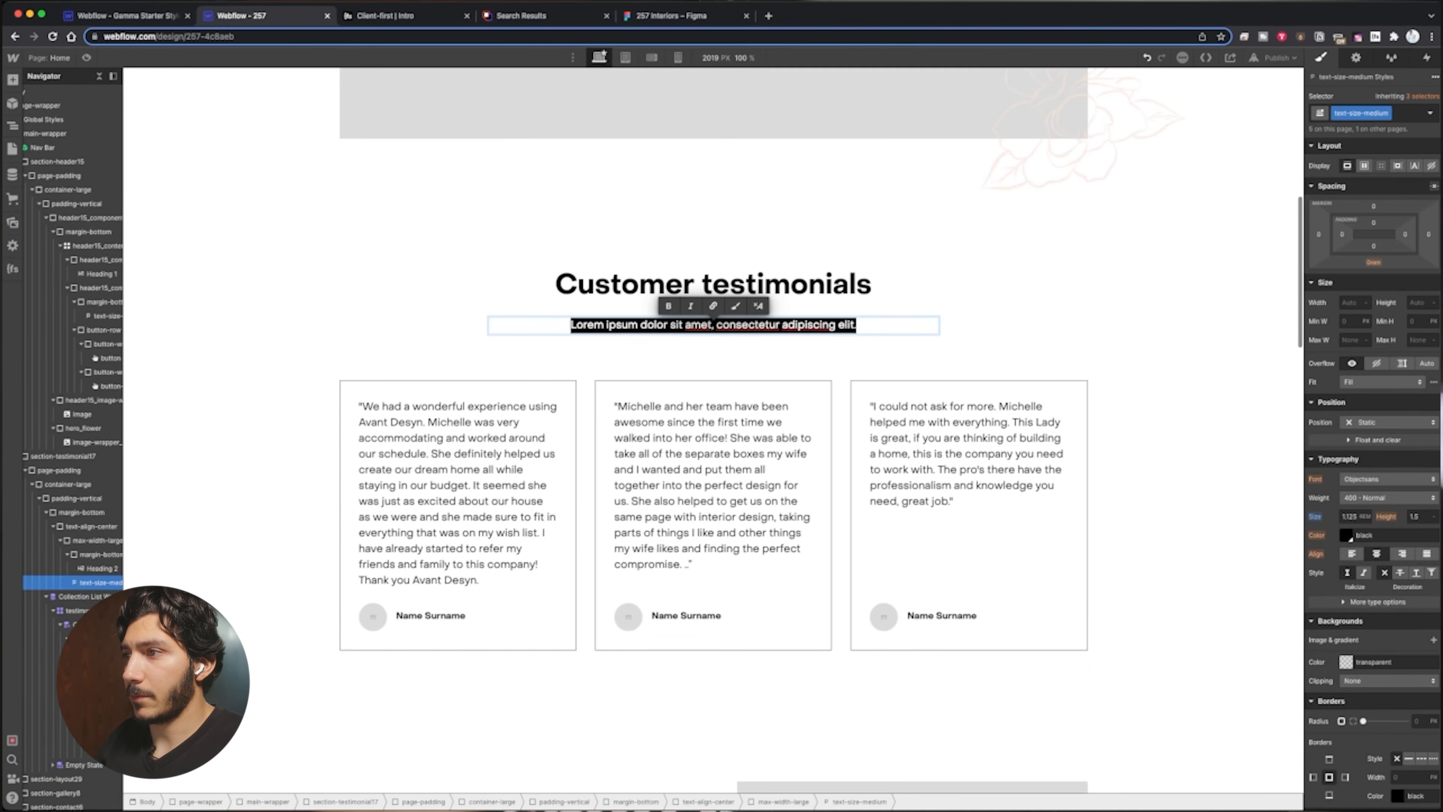
key(super+5)
click(760, 305)
key(super+a)
key(super+c)
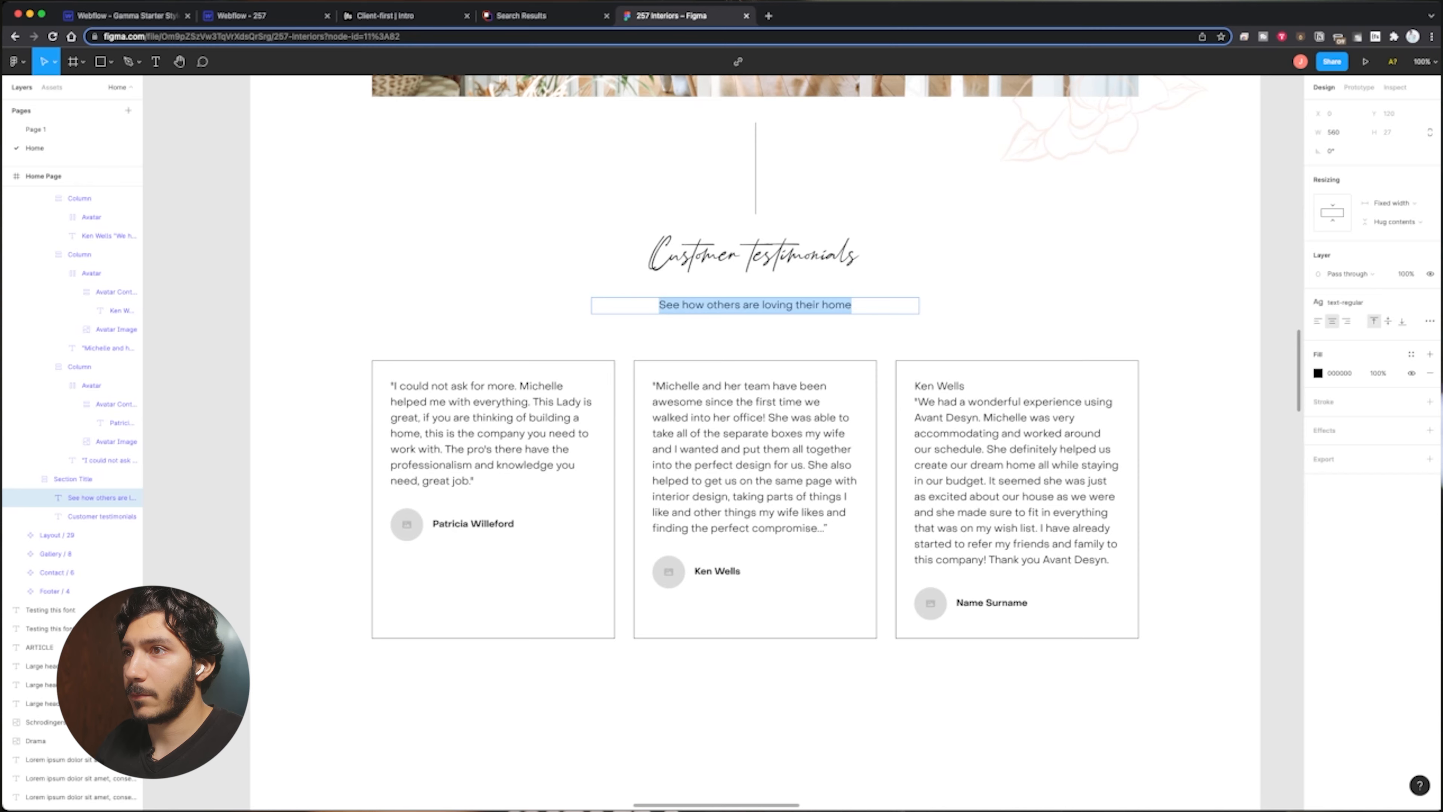
key(super+2)
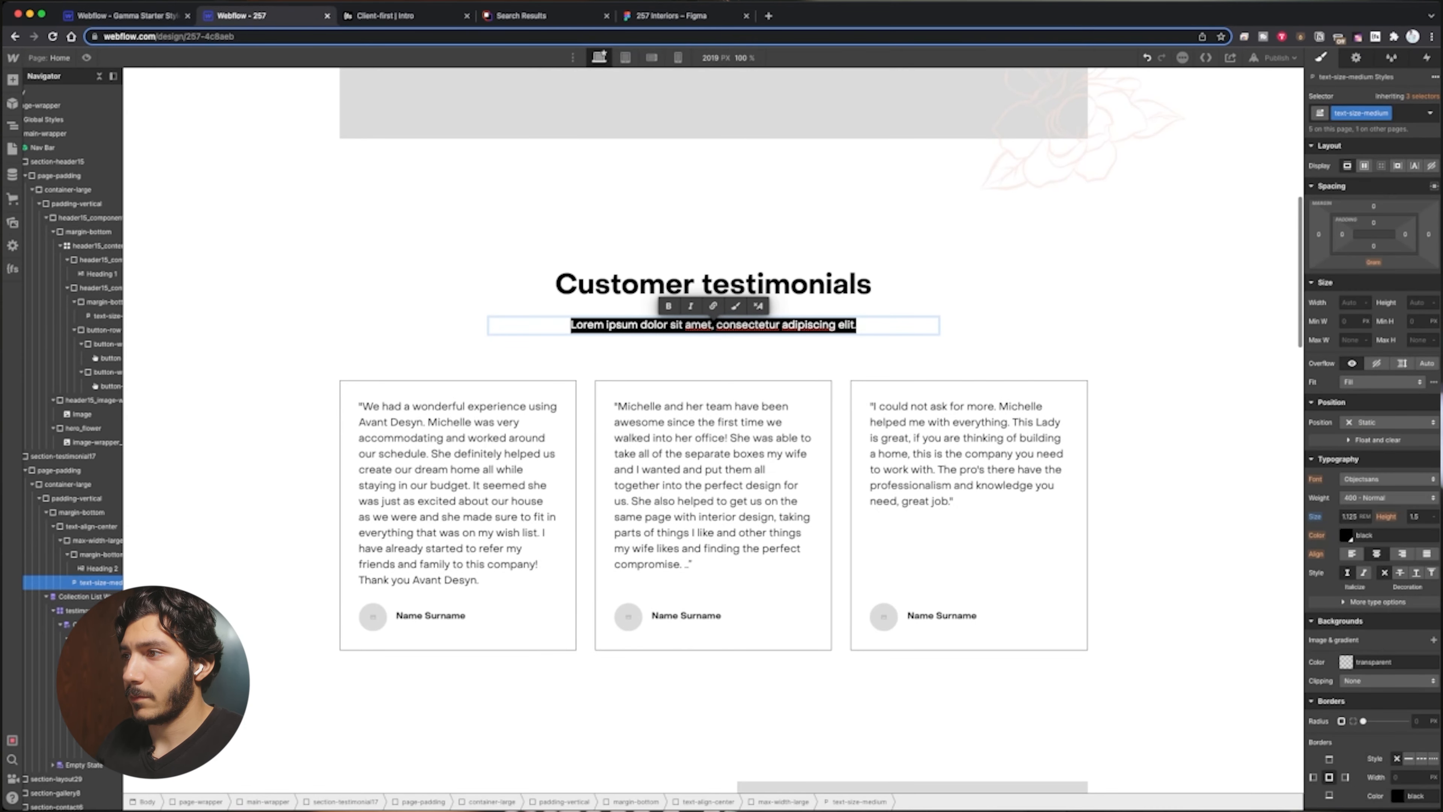
key(super+v)
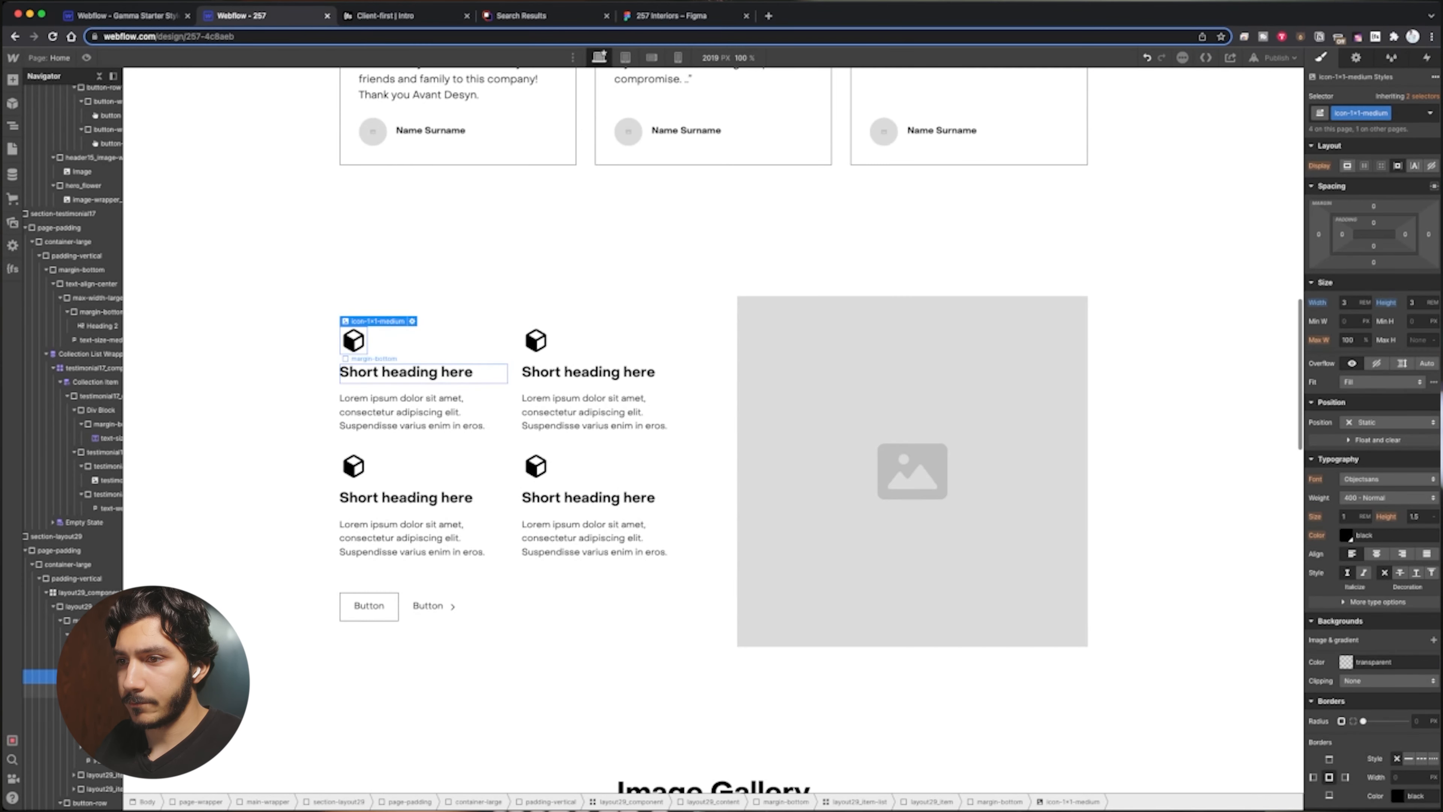
Replace the first cube icon in the layout29 feature list with the drafting plan icon, Image 2.png
click(103, 691)
click(102, 676)
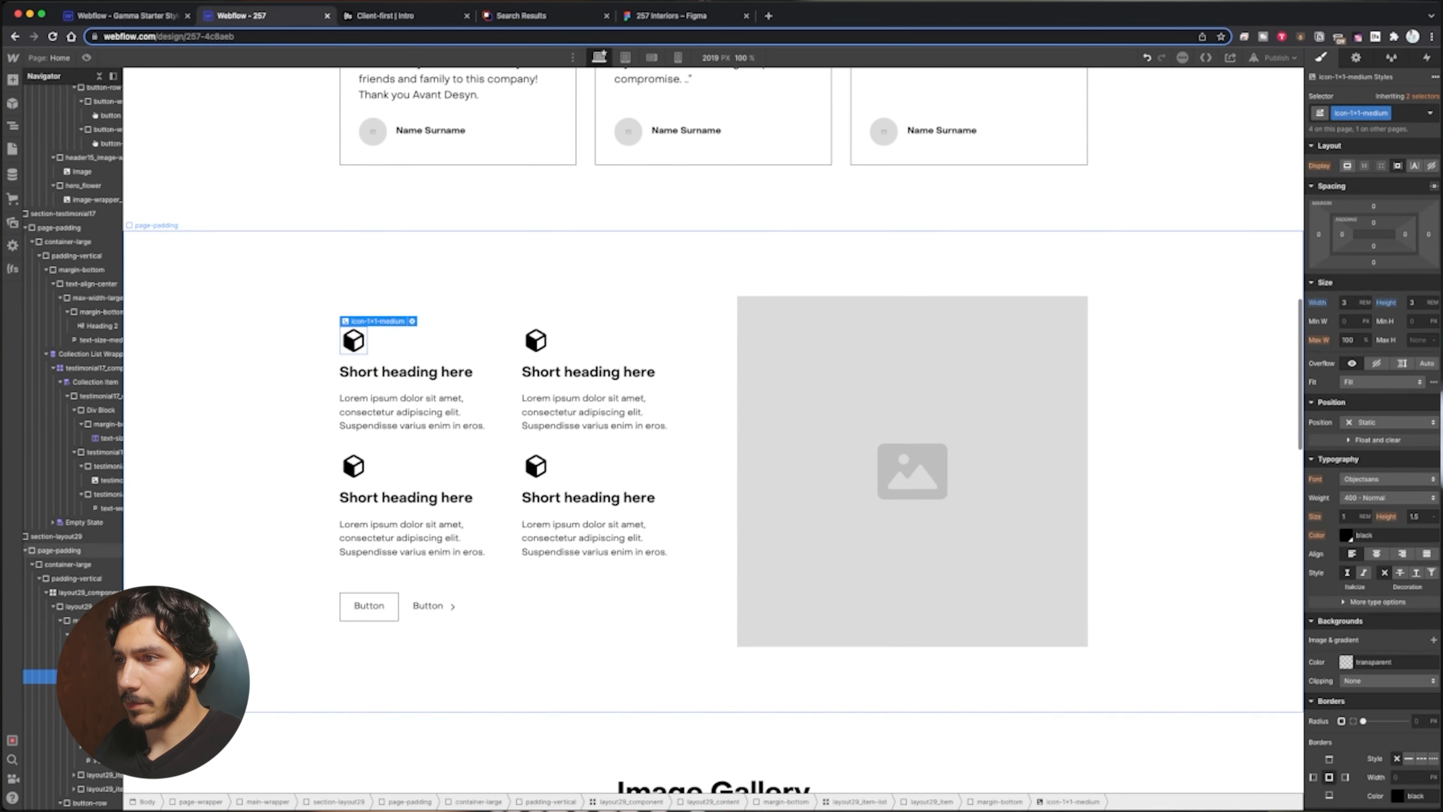
click(412, 322)
click(425, 391)
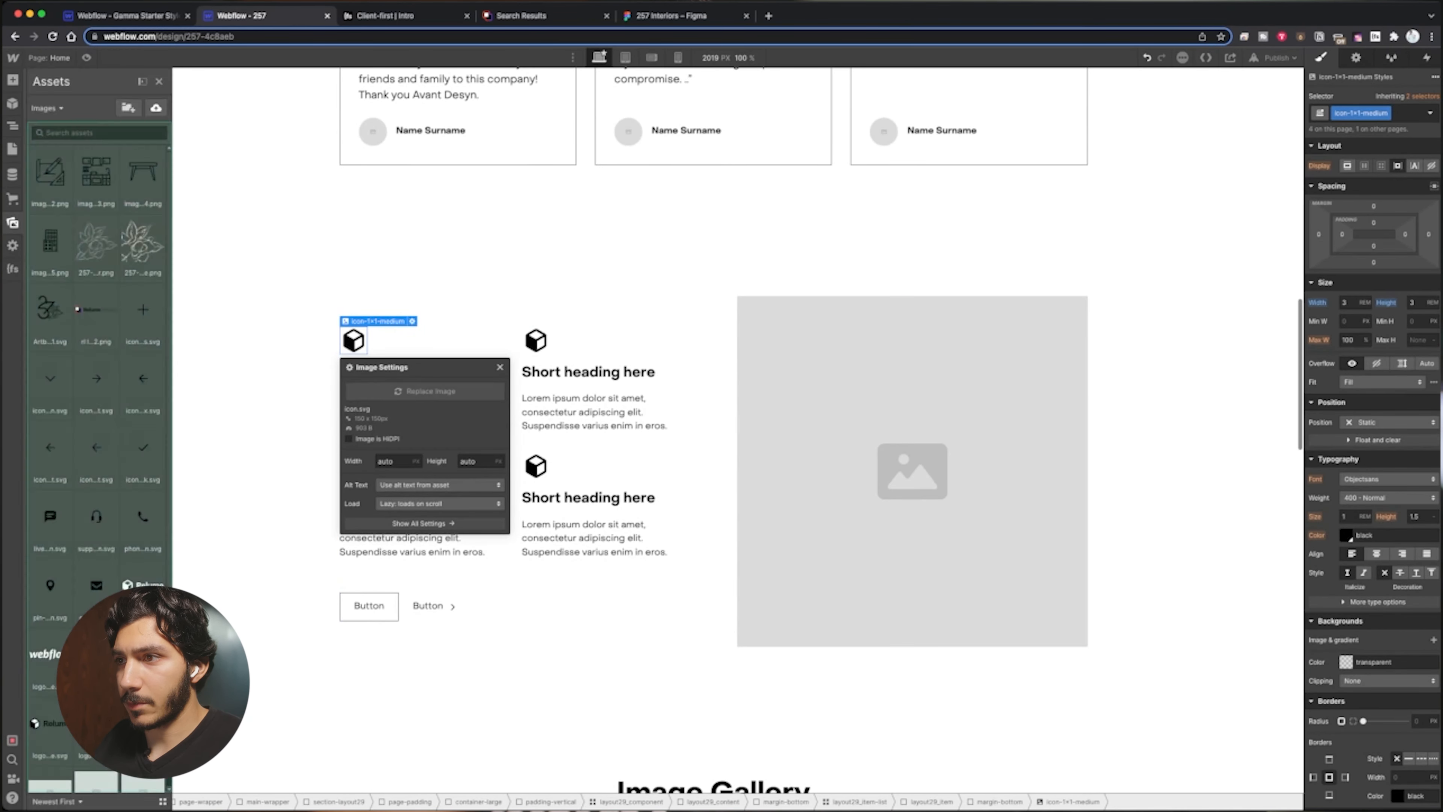
click(143, 310)
click(50, 177)
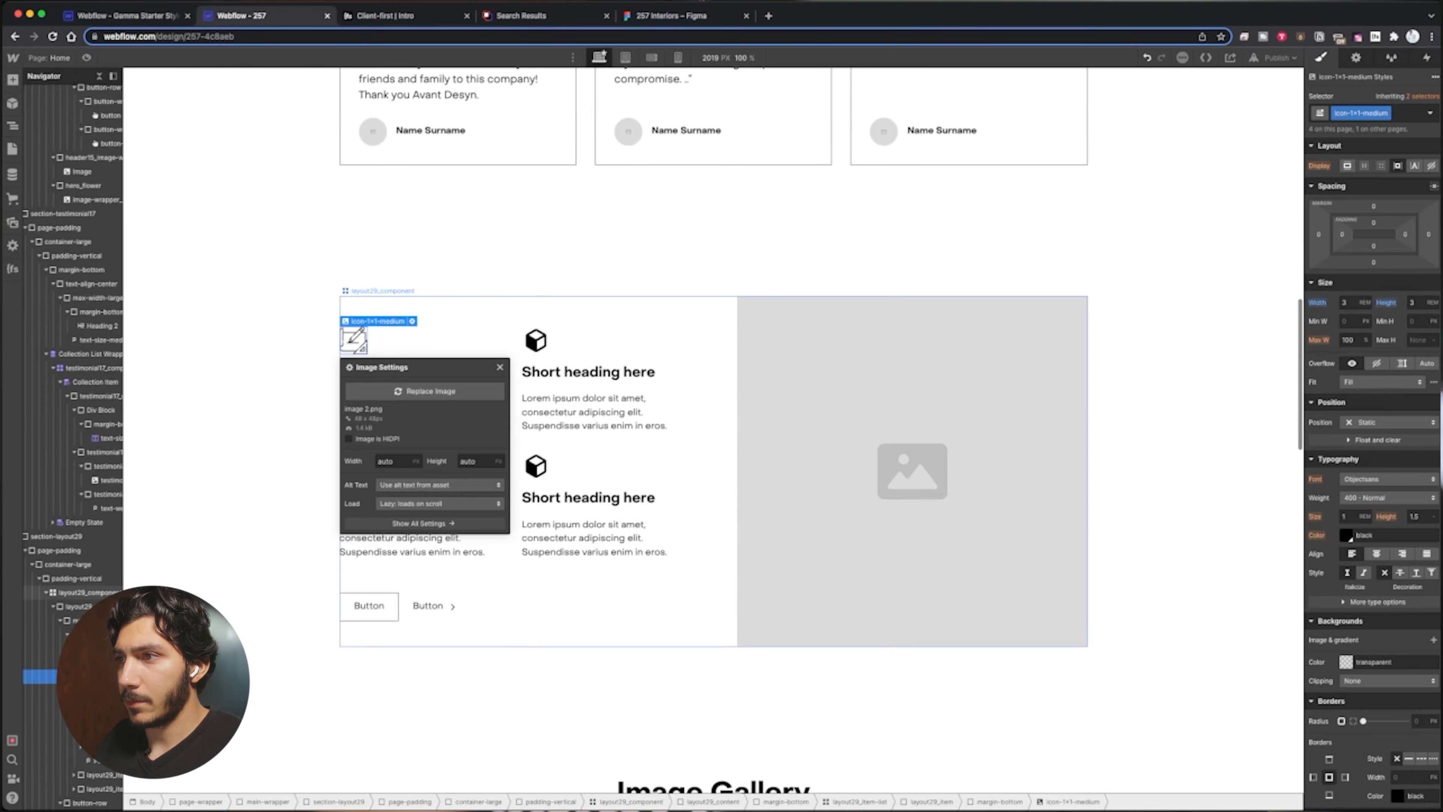
Replace the second cube icon in the feature list's upper row with the room furnishings icon, Image 3.png
click(536, 340)
click(594, 322)
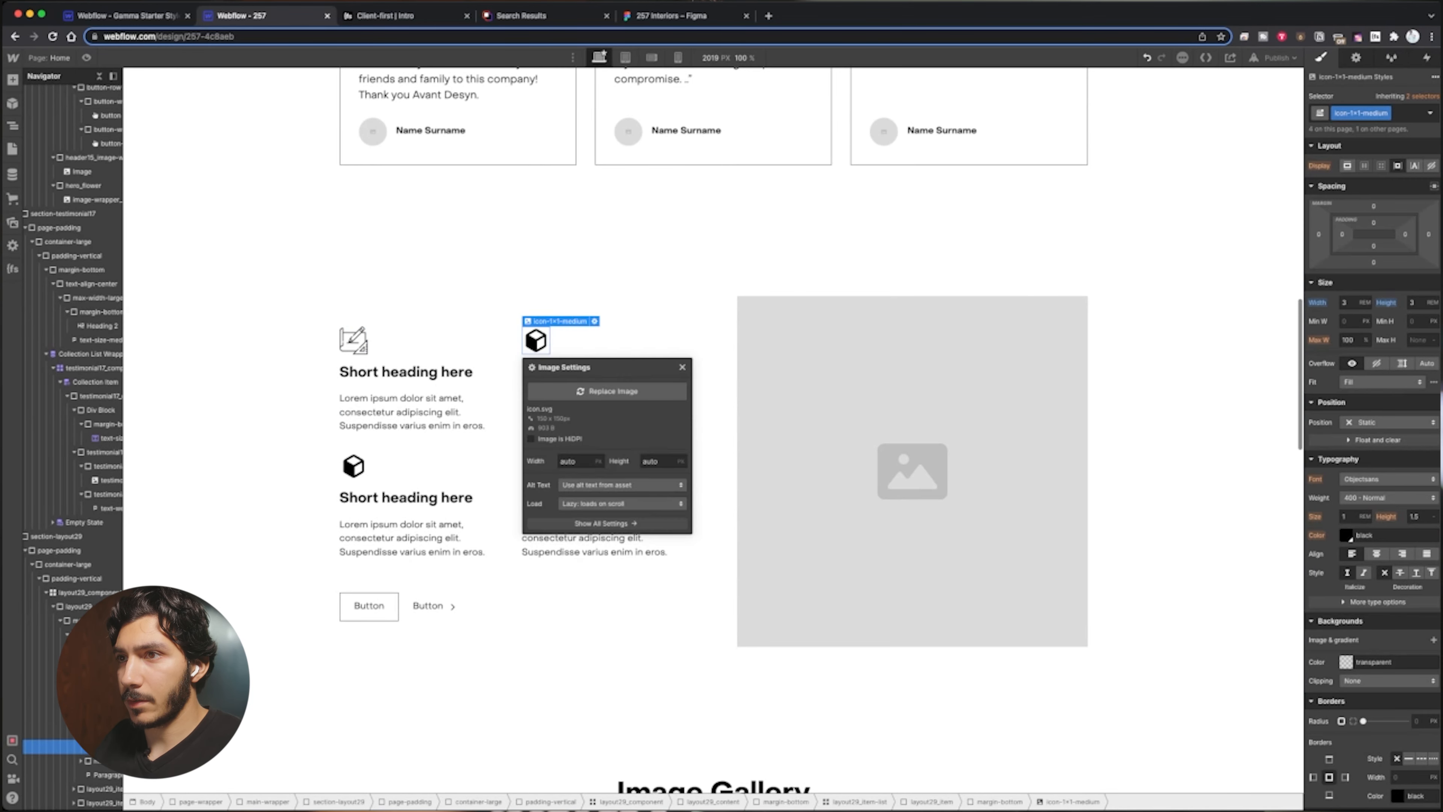
click(606, 391)
click(96, 178)
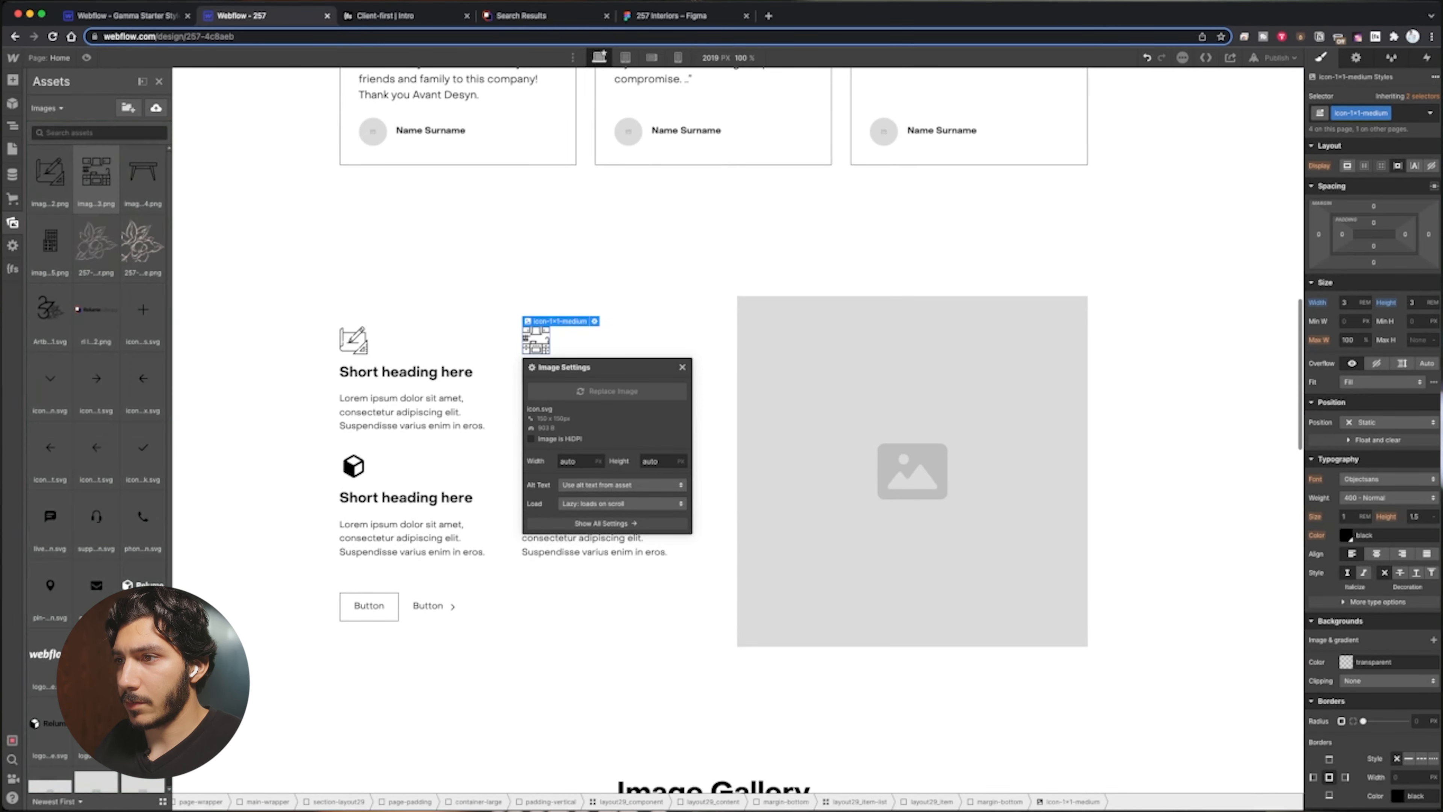
click(319, 473)
Replace the first cube icon in the feature list's lower row with the table icon, Image 4.png
click(354, 466)
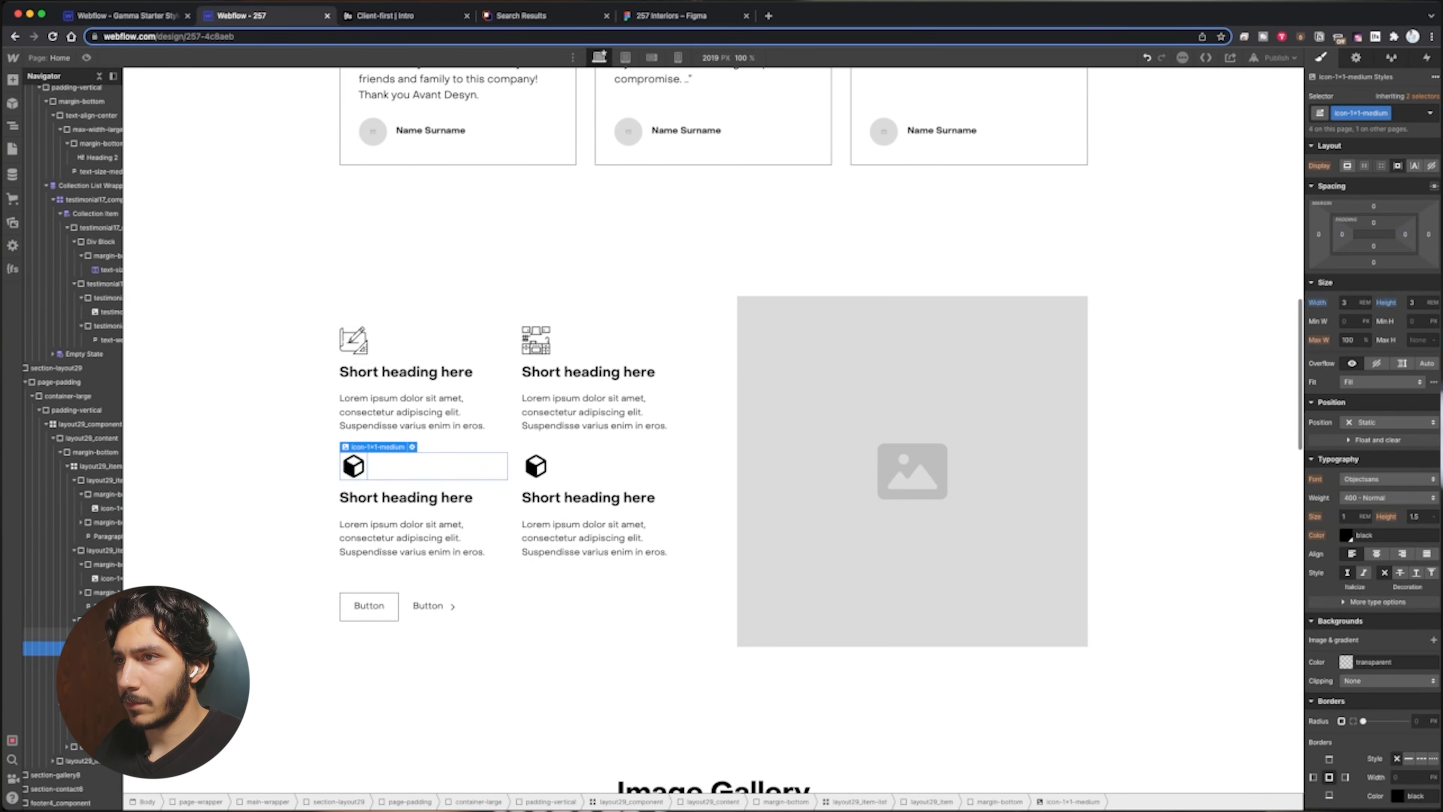
click(412, 447)
click(424, 517)
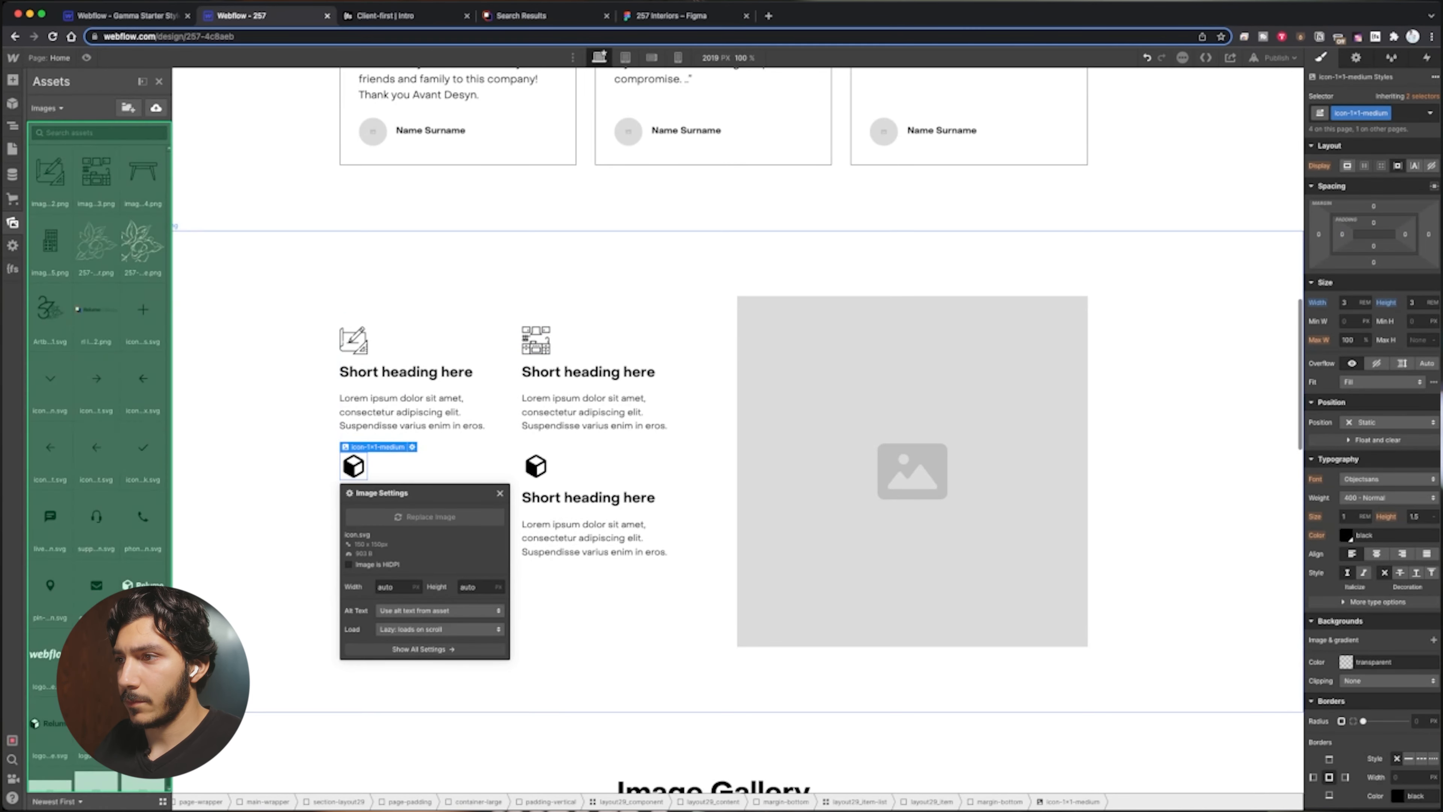
click(142, 178)
Replace the last cube icon in the feature list with the building icon, Image 5.png
click(535, 466)
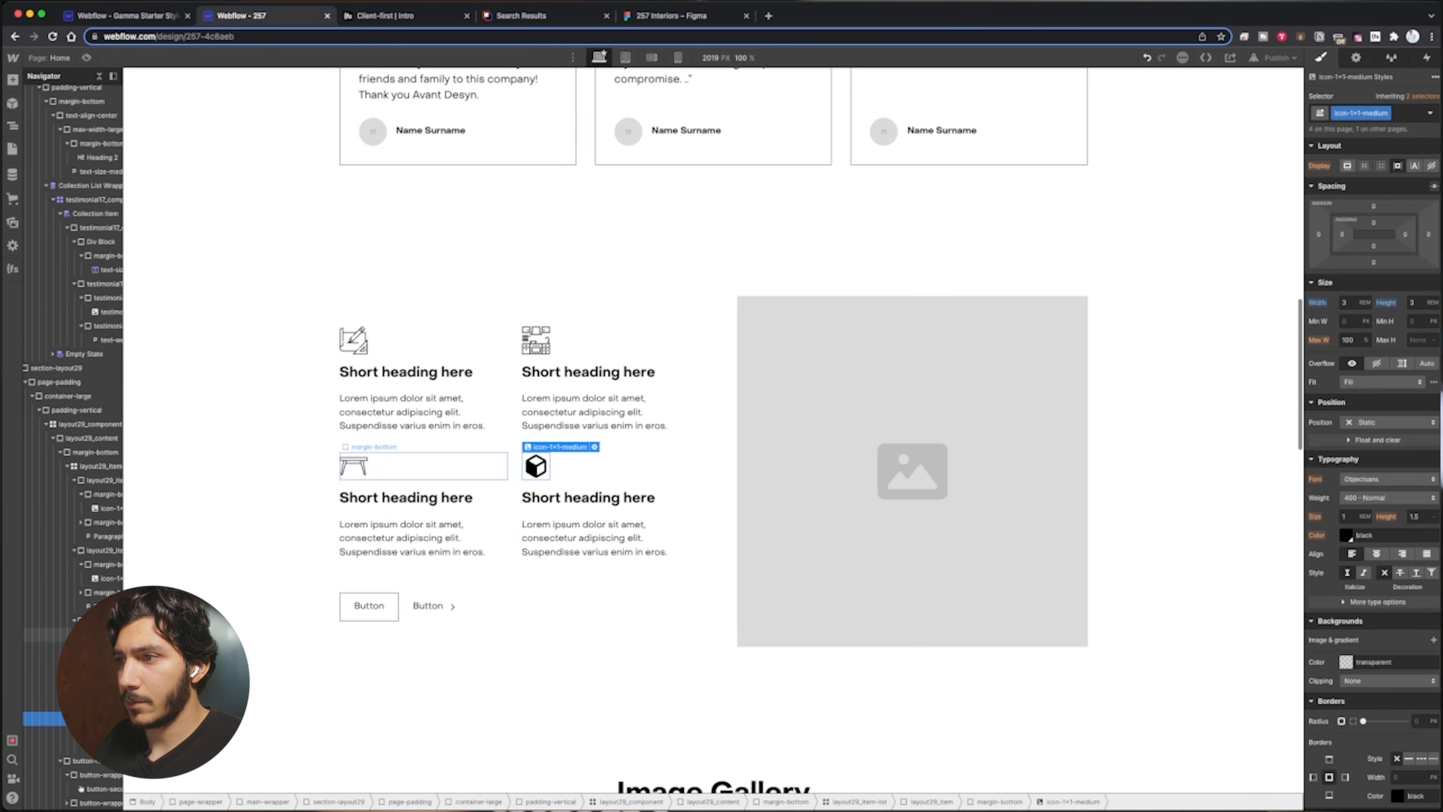
click(594, 447)
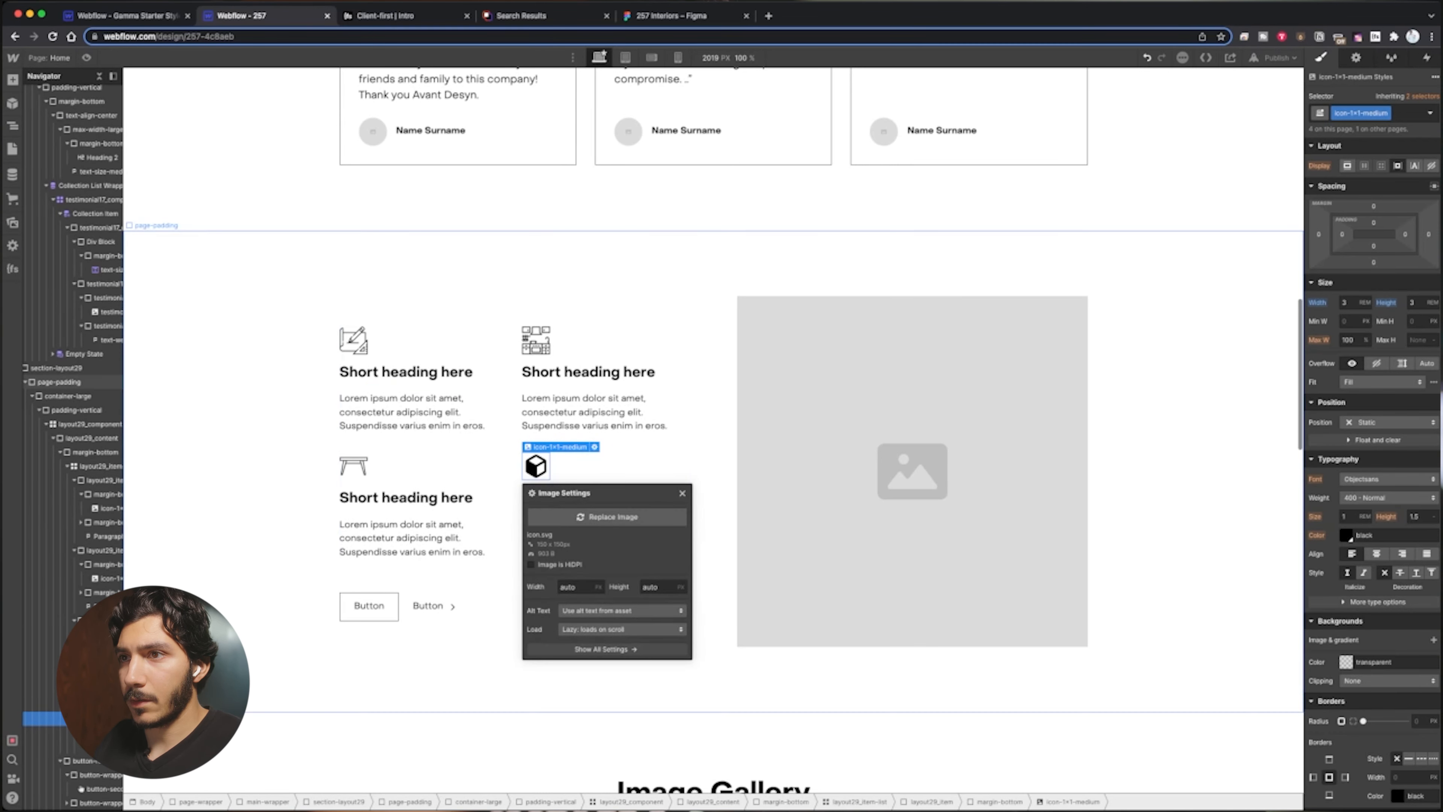
click(606, 517)
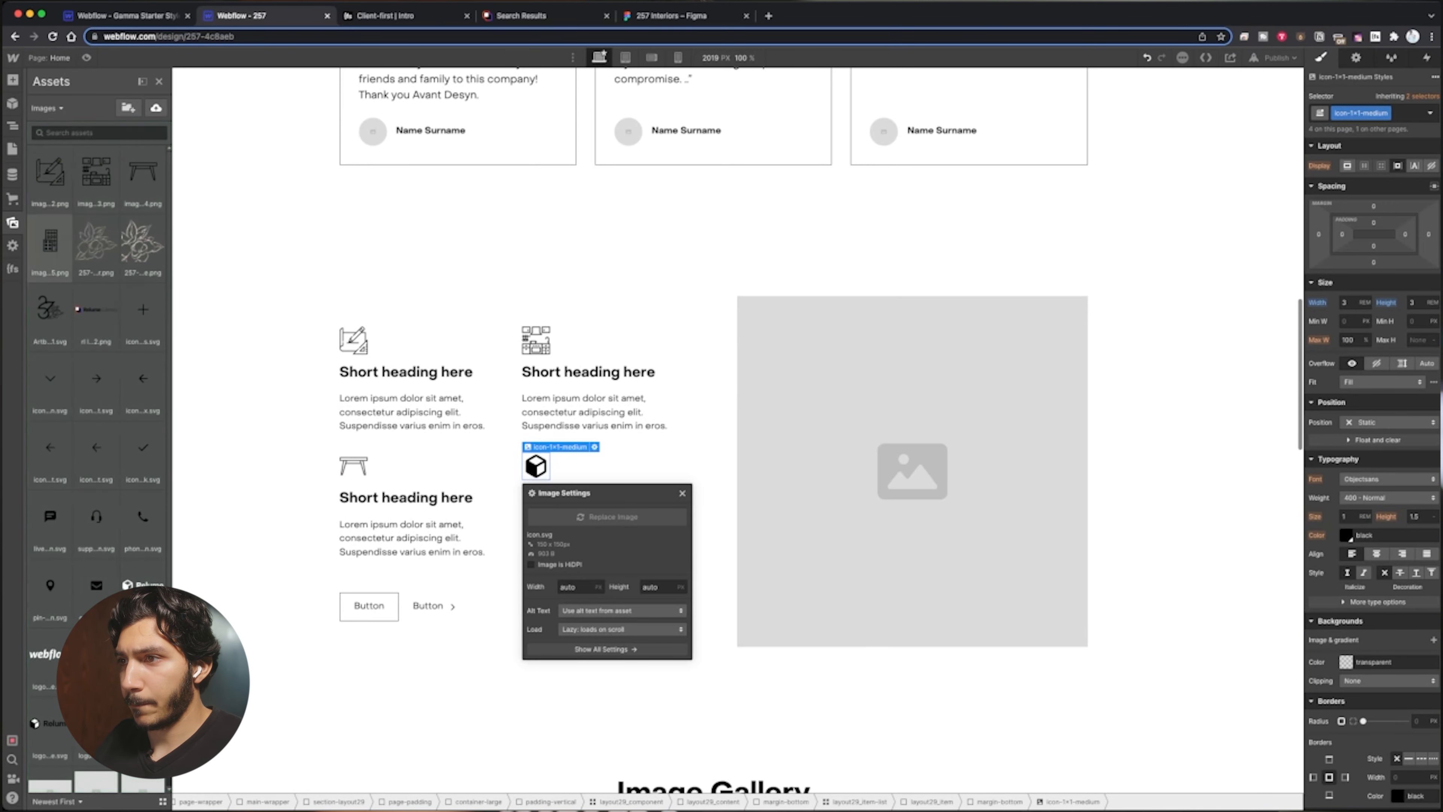
click(50, 240)
Change the first feature's heading under the drafting plan icon to "Construction Planning"
click(406, 373)
key(Return)
text(C)
text(onscrut)
key(BackSpace)
text(utction)
key(BackSpace)
key(BackSpace)
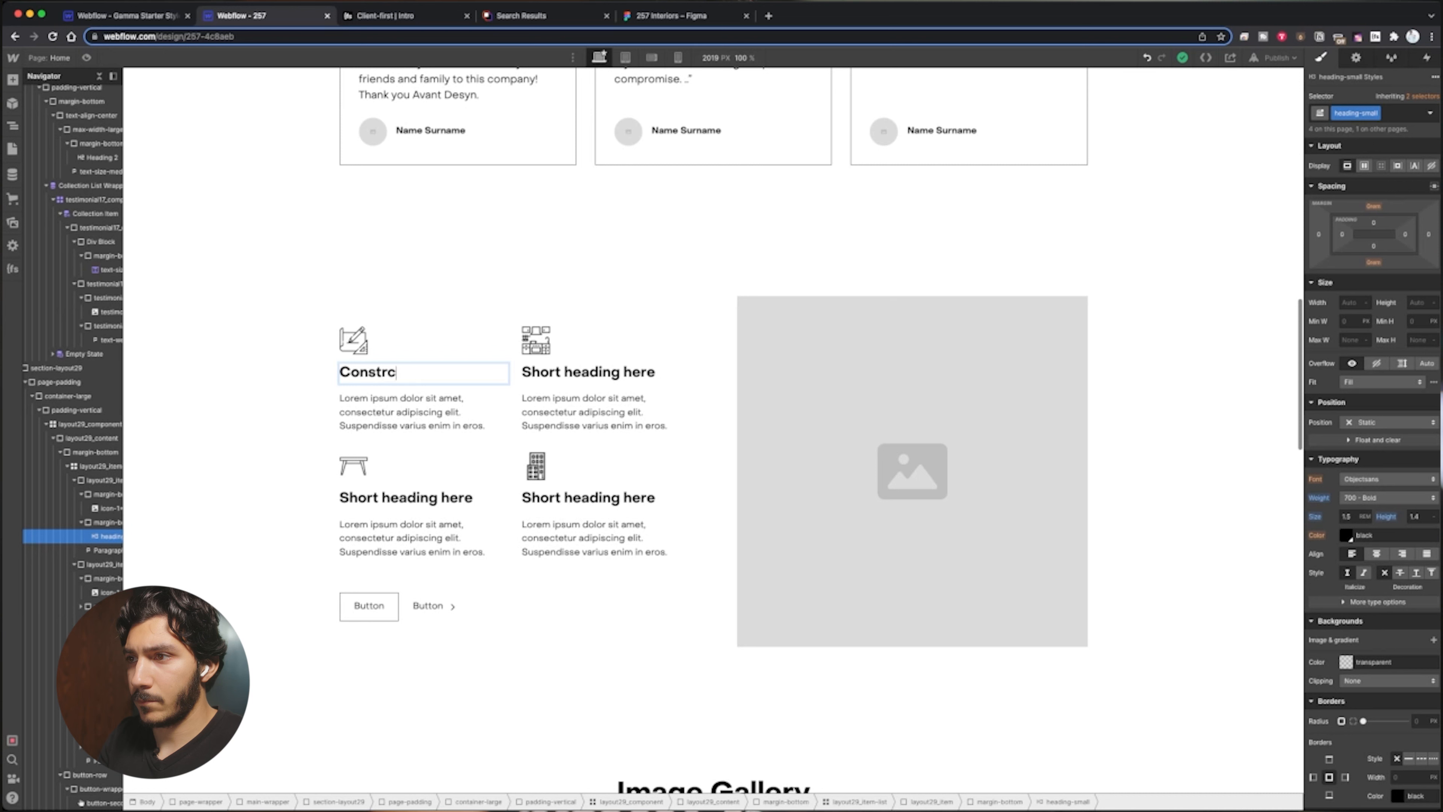
text(uction planni)
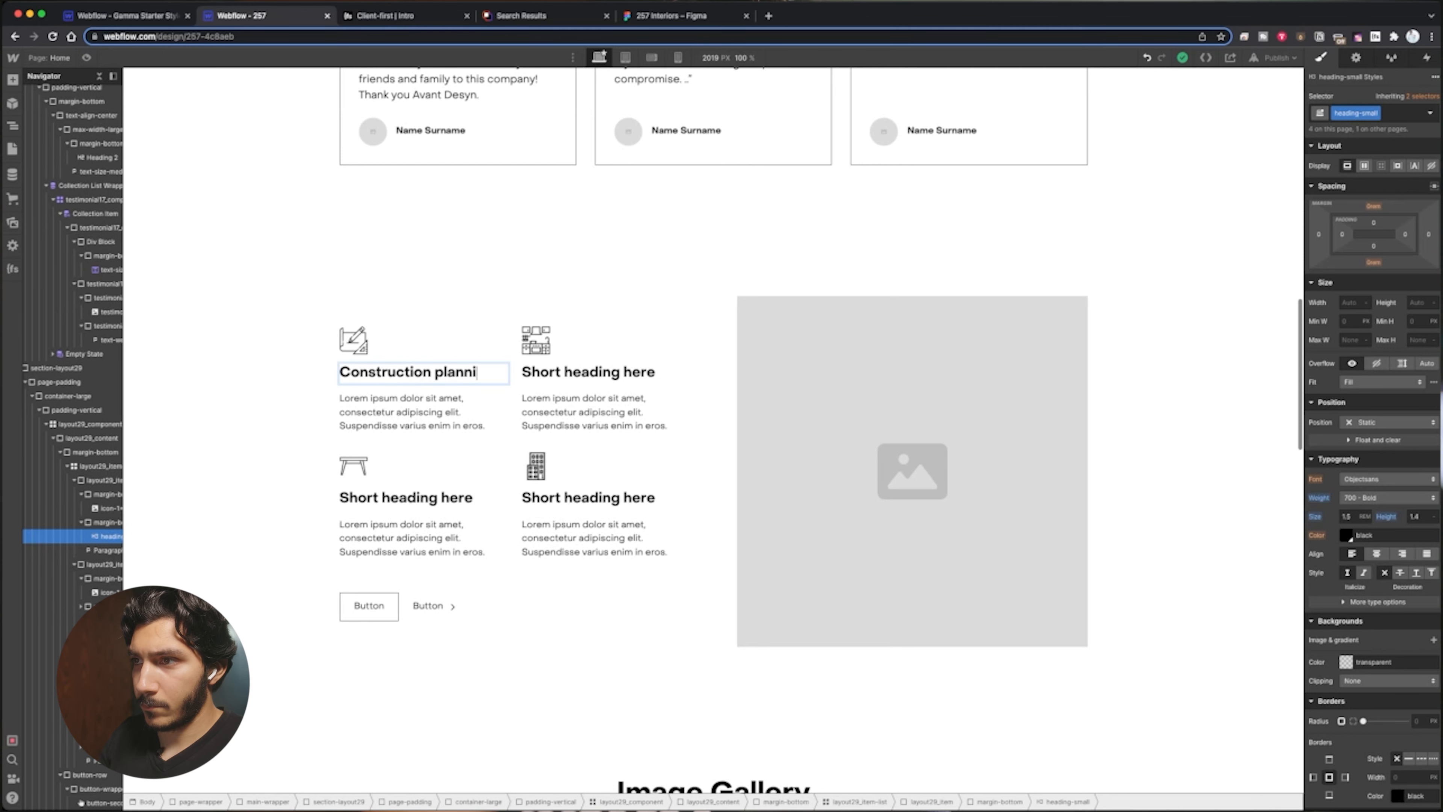
key(BackSpace)
key(BackSpace)
key(BackSpace)
key(BackSpace)
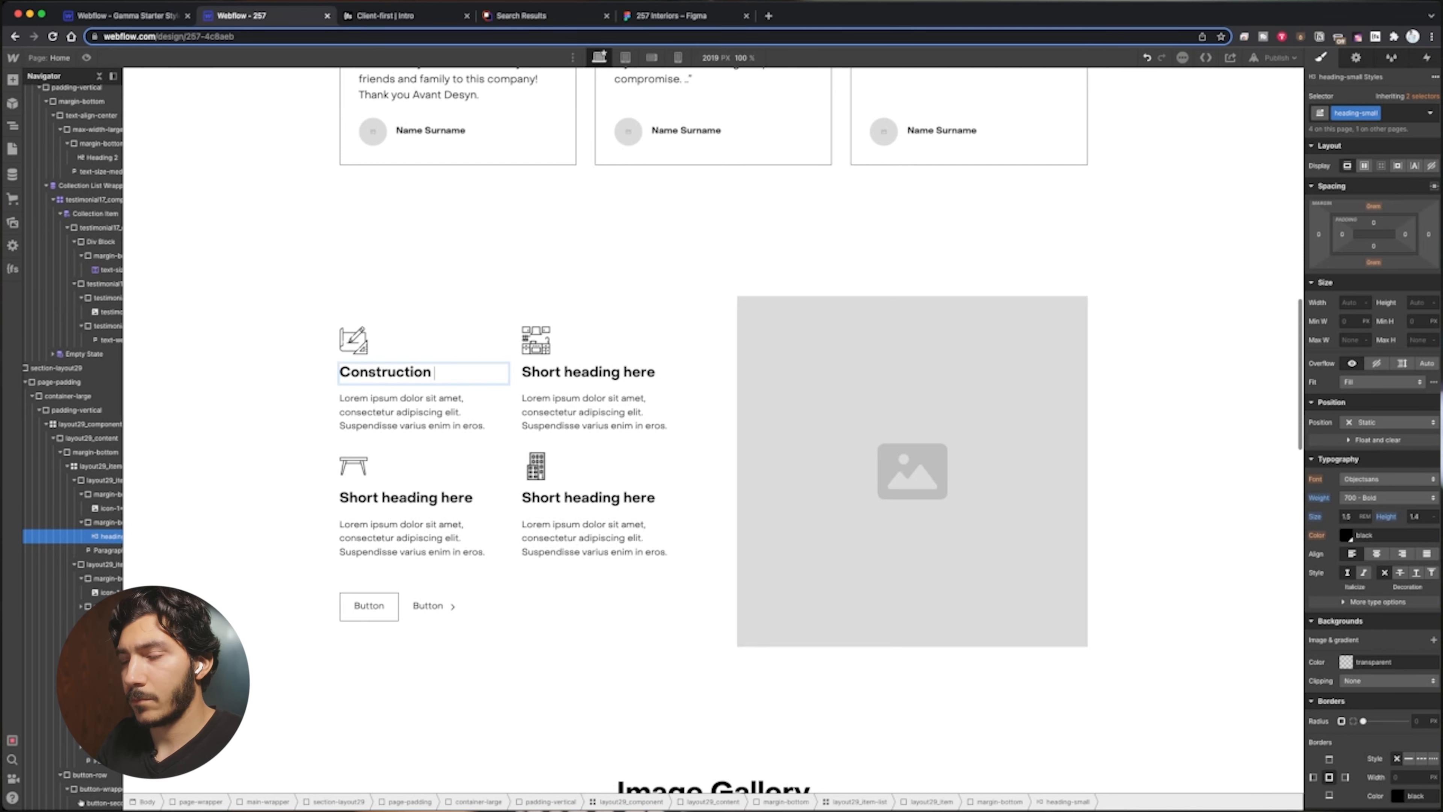
text(Planning)
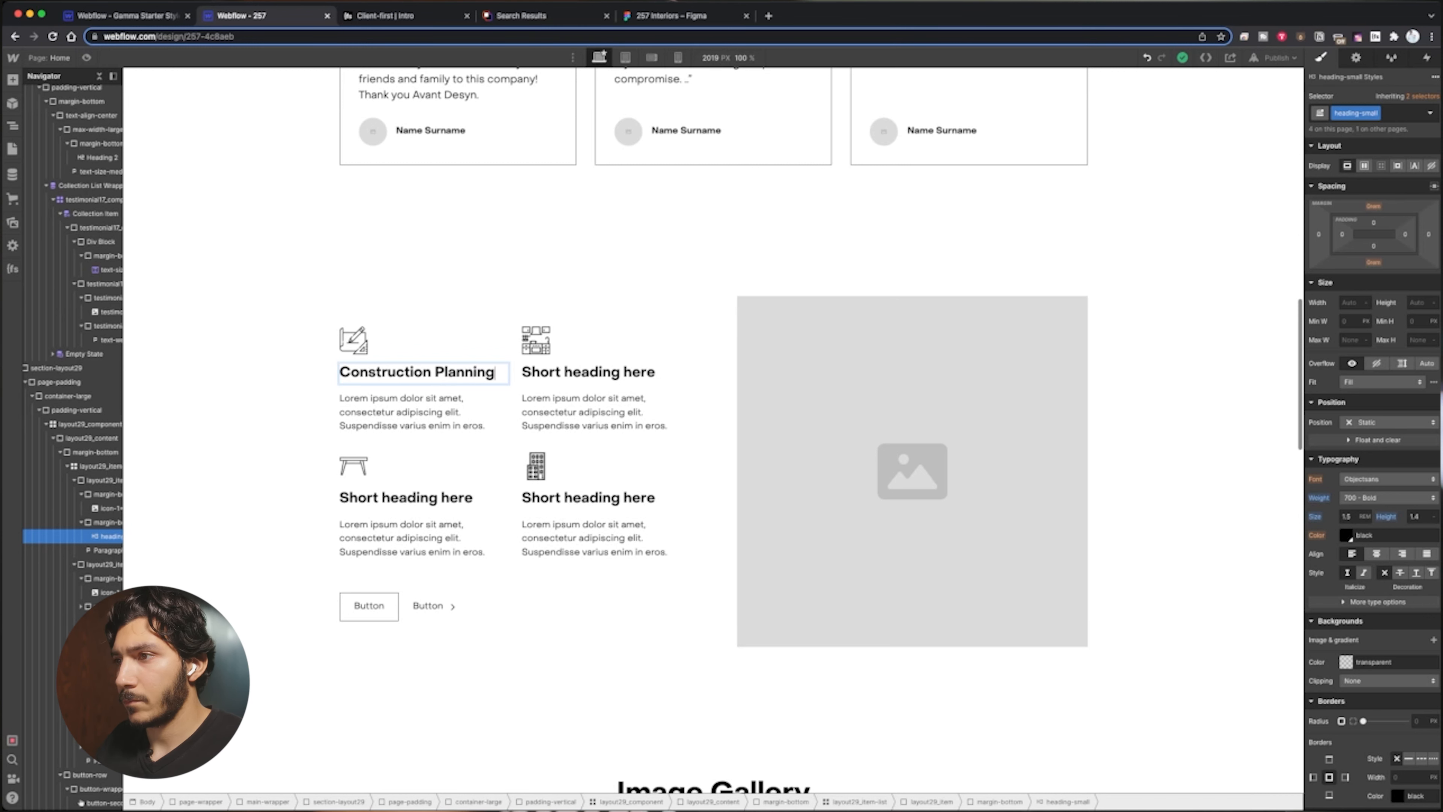
Change the second feature's heading under the room furnishings icon to "Interior Selections"
click(588, 373)
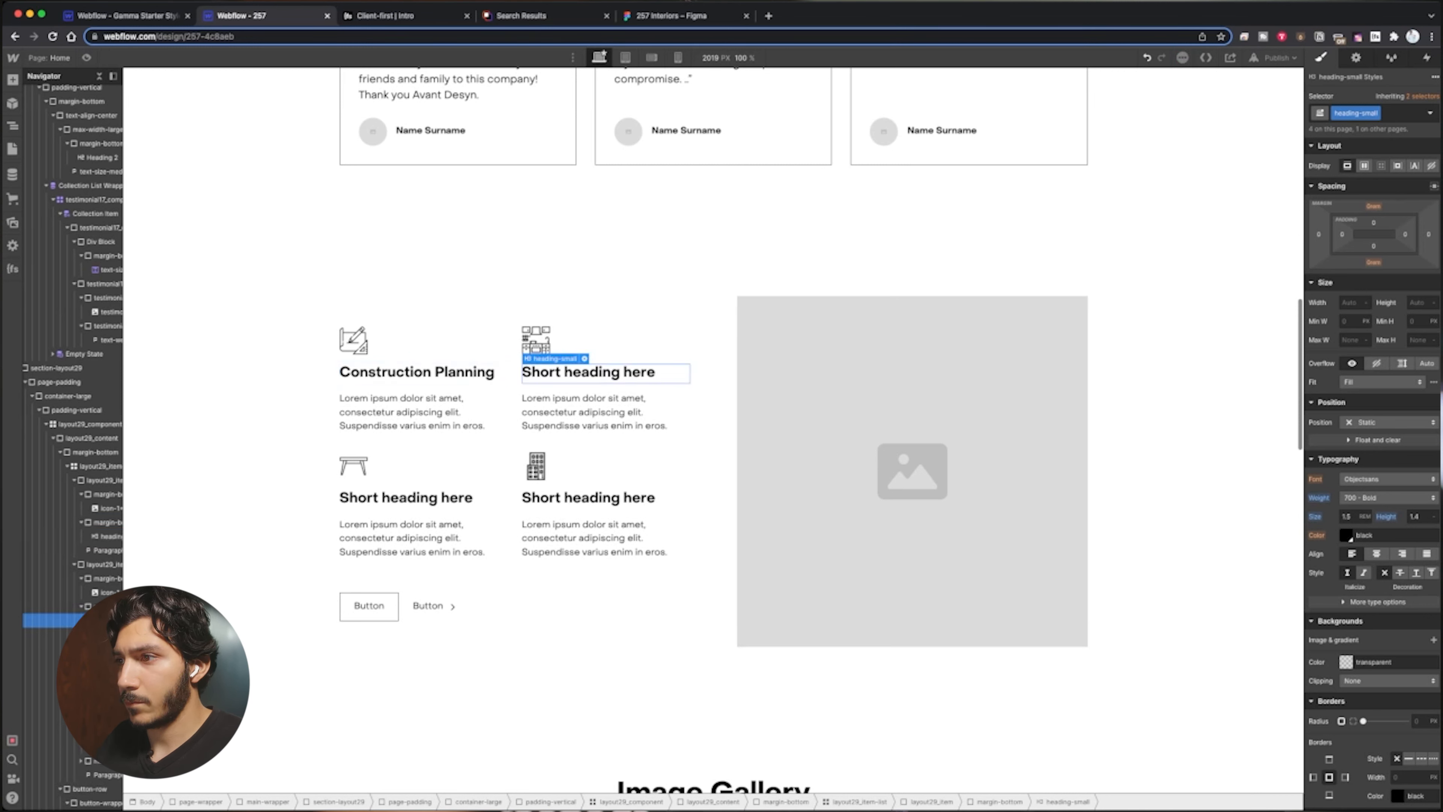
click(585, 359)
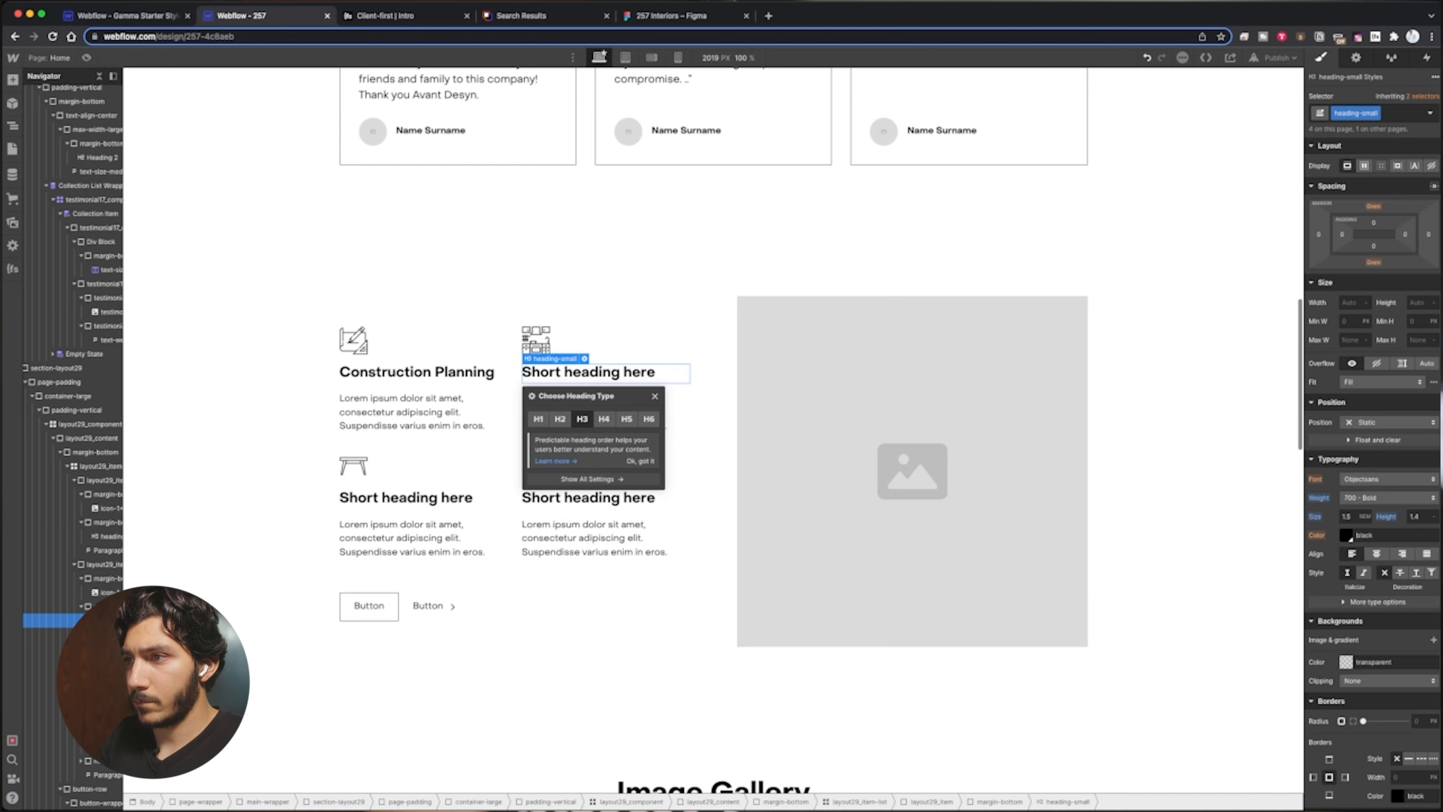
key(Return)
text(I)
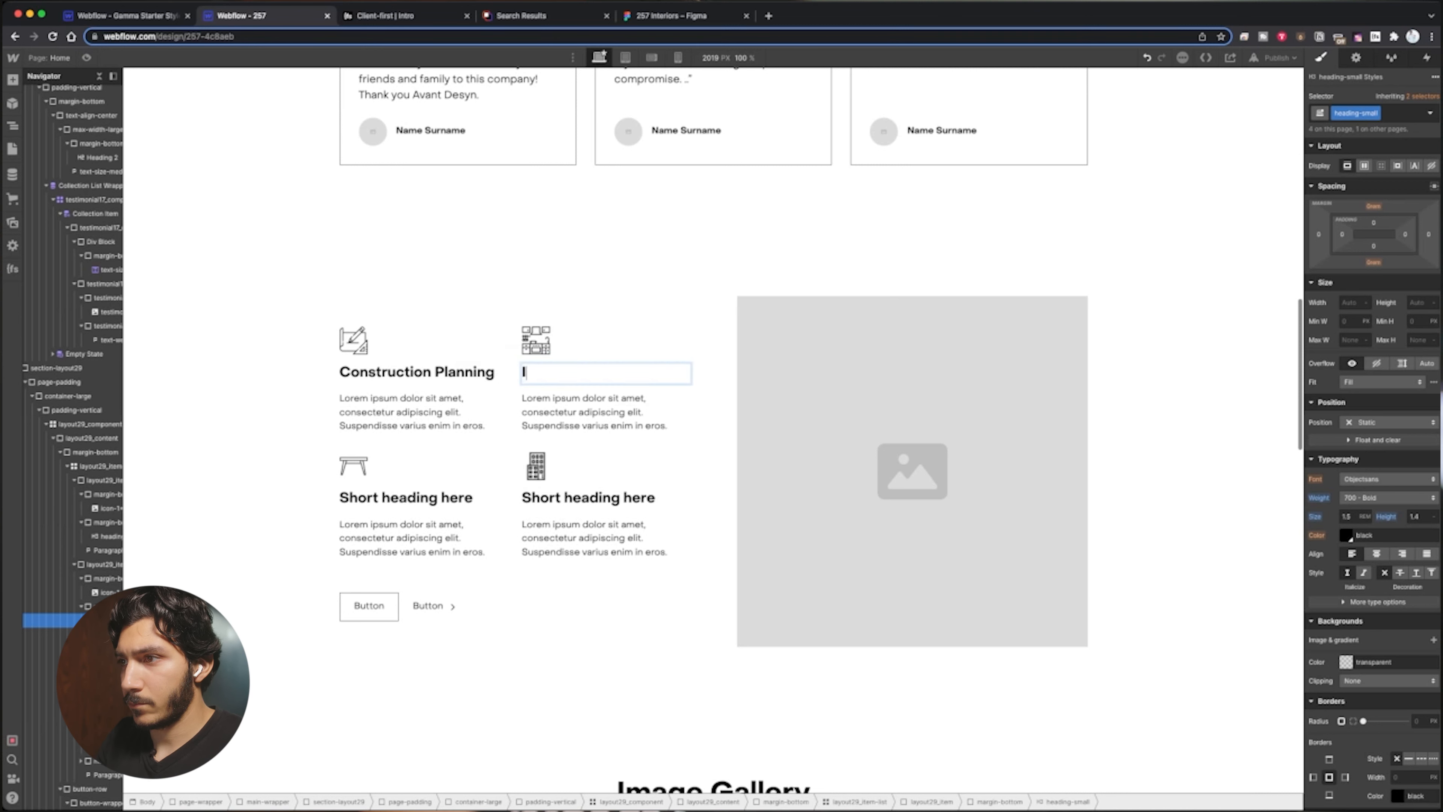
text(nterior Selec)
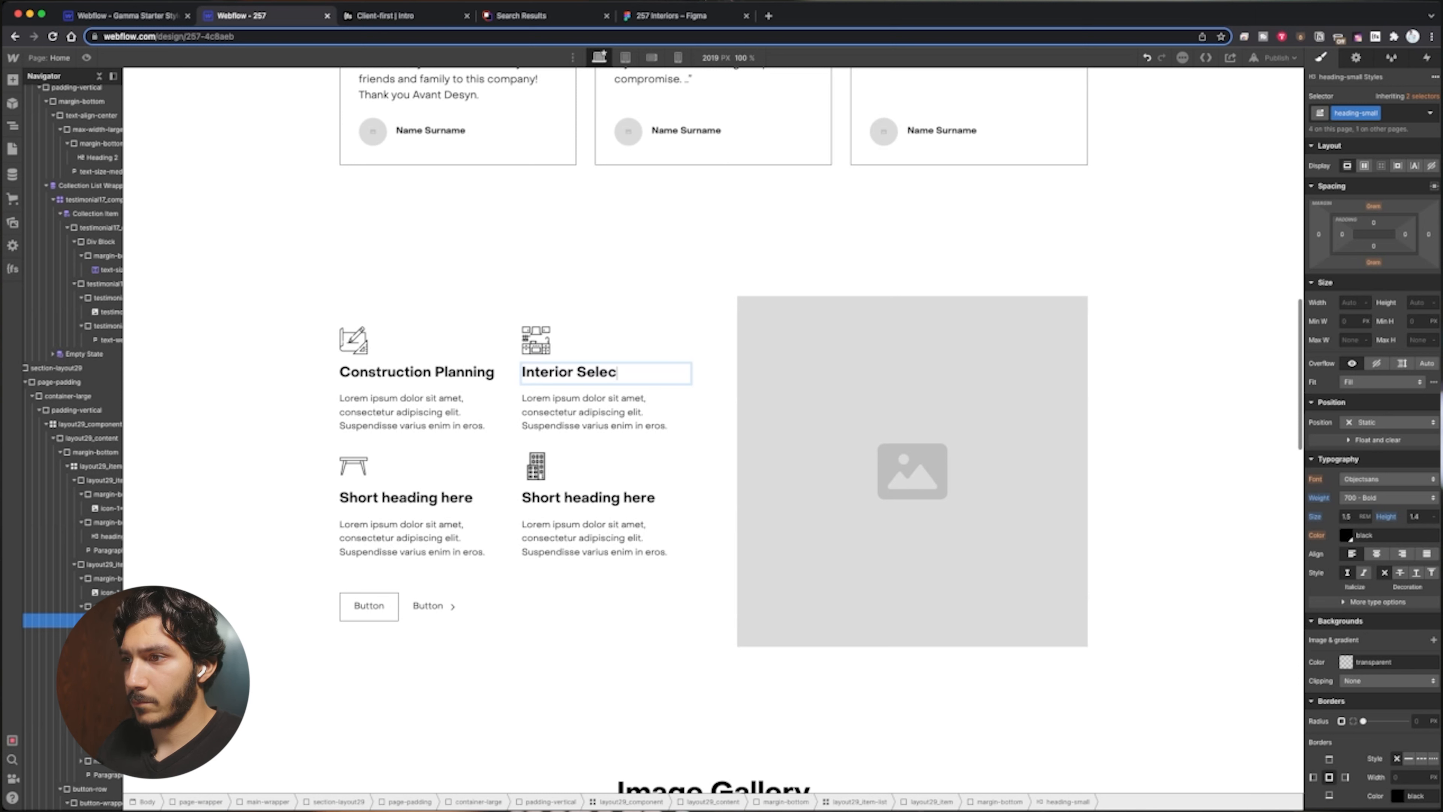
text(tions)
Change the third feature's heading under the table icon to "Furniture Selections"
double_click(405, 499)
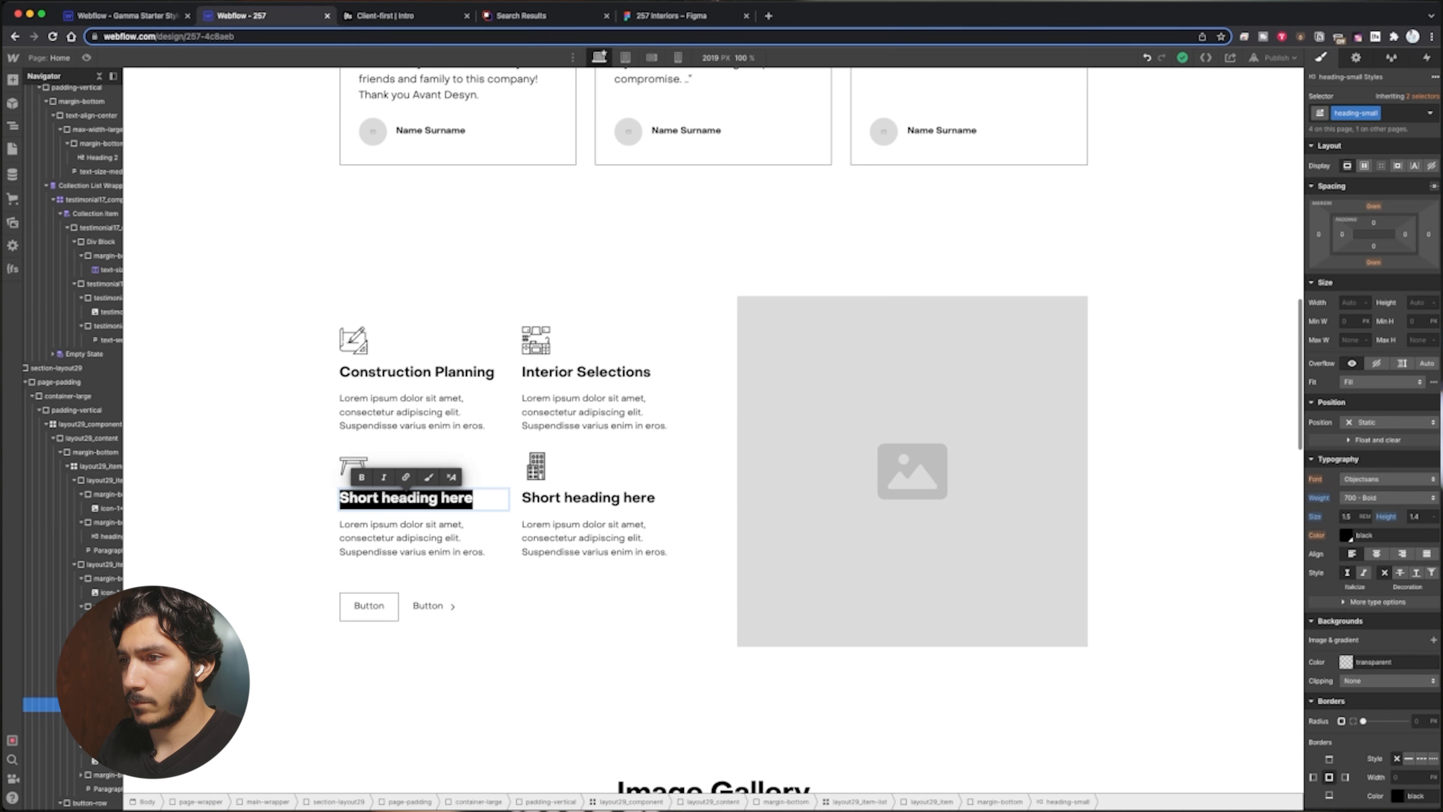
text(Comme)
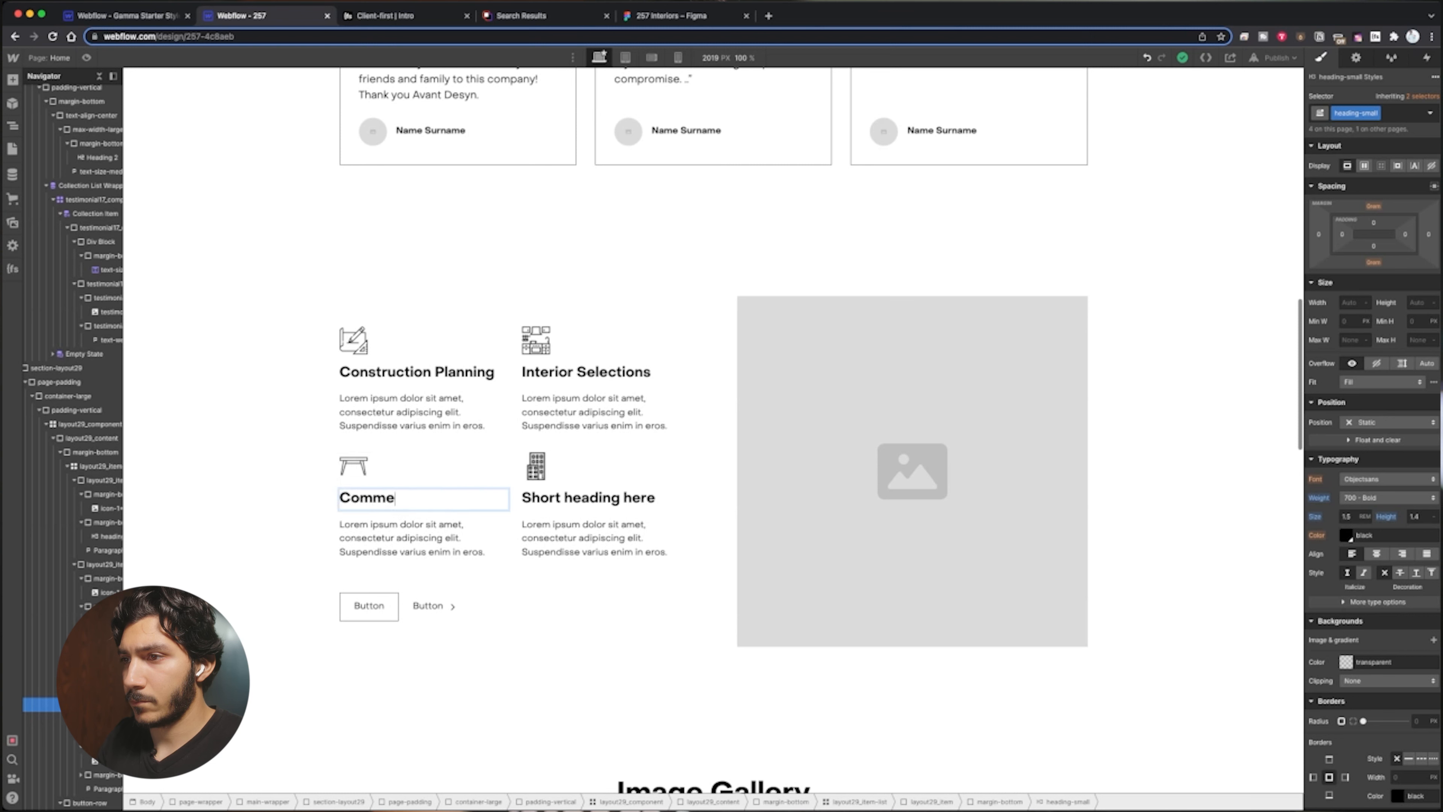
text(Fu)
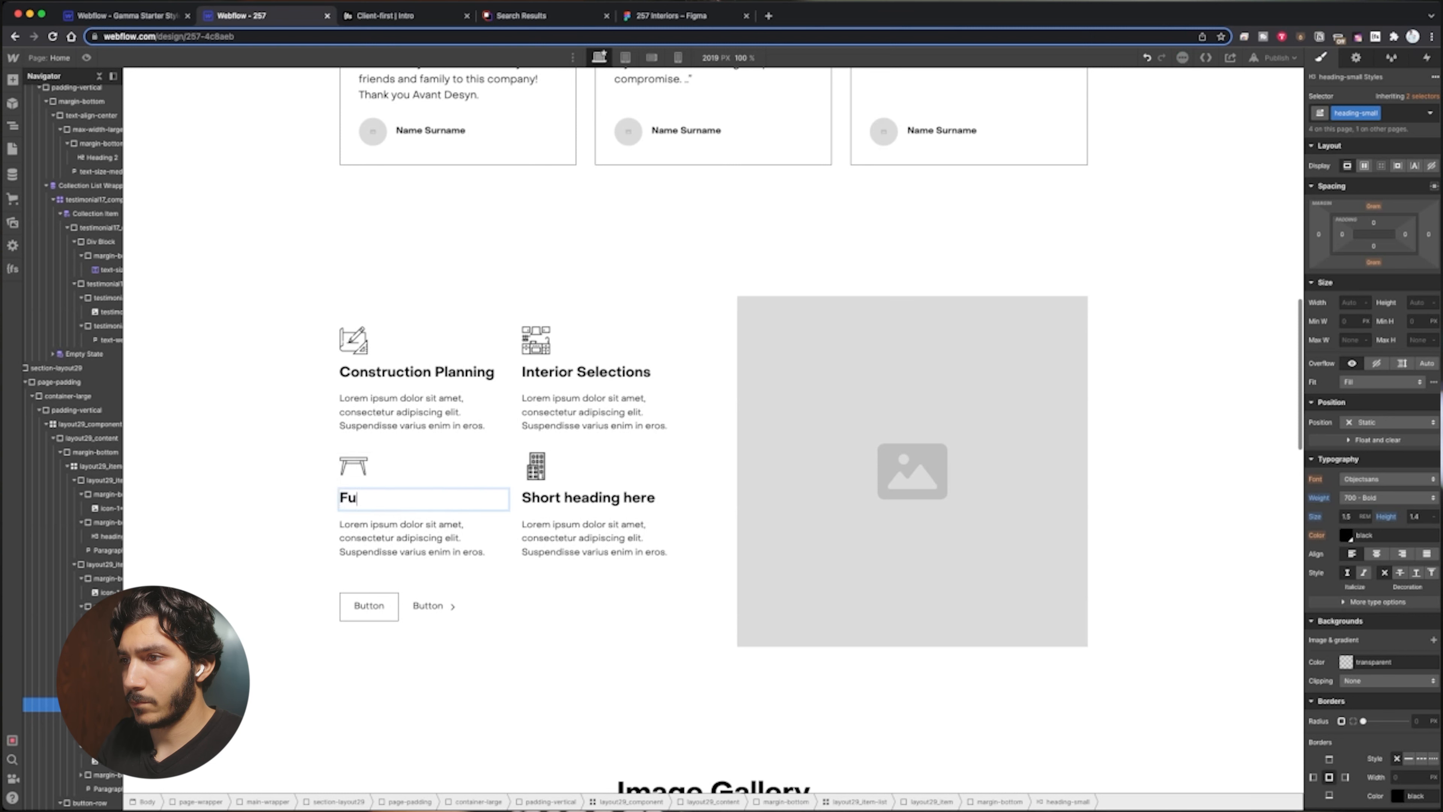
text(rniture Sle)
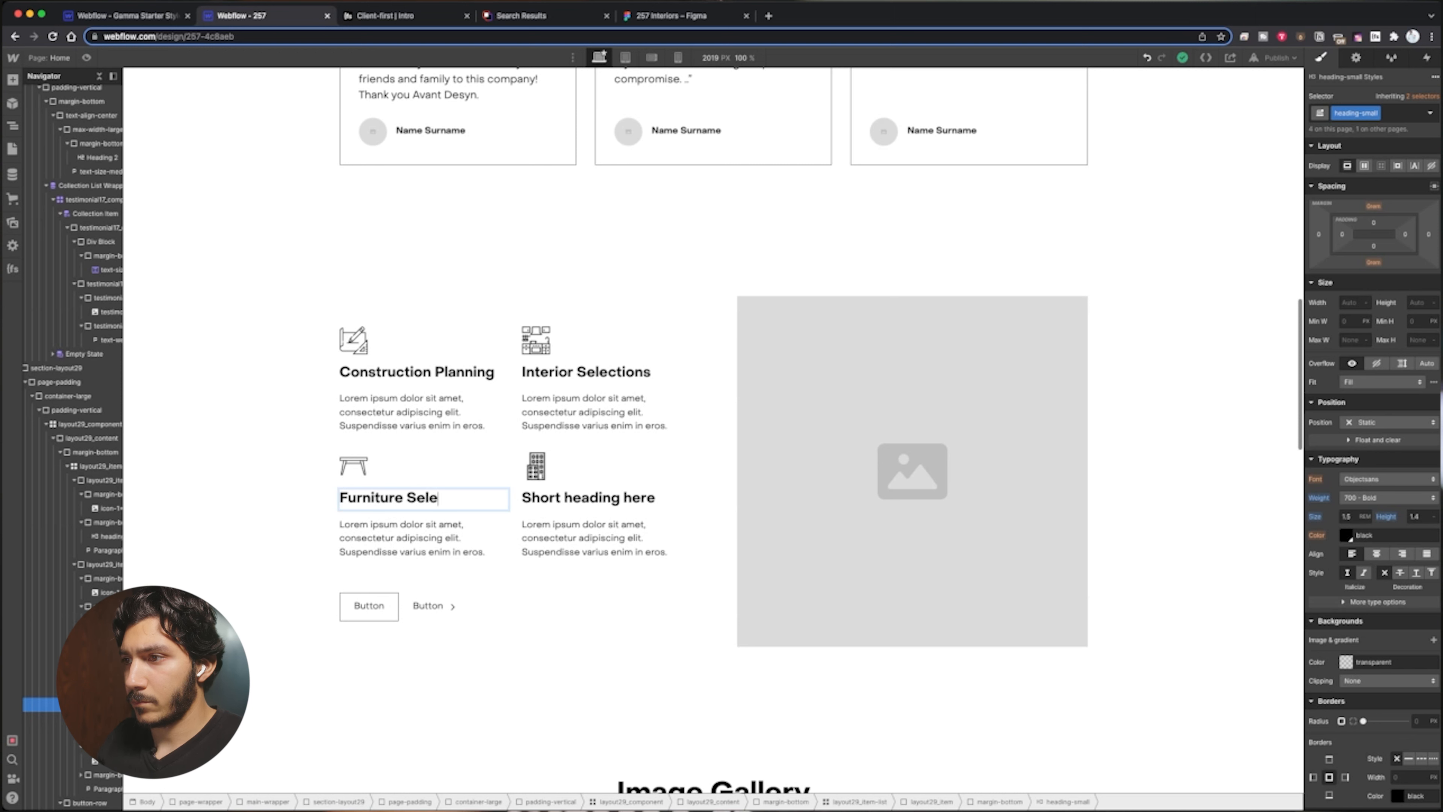
text(ctions)
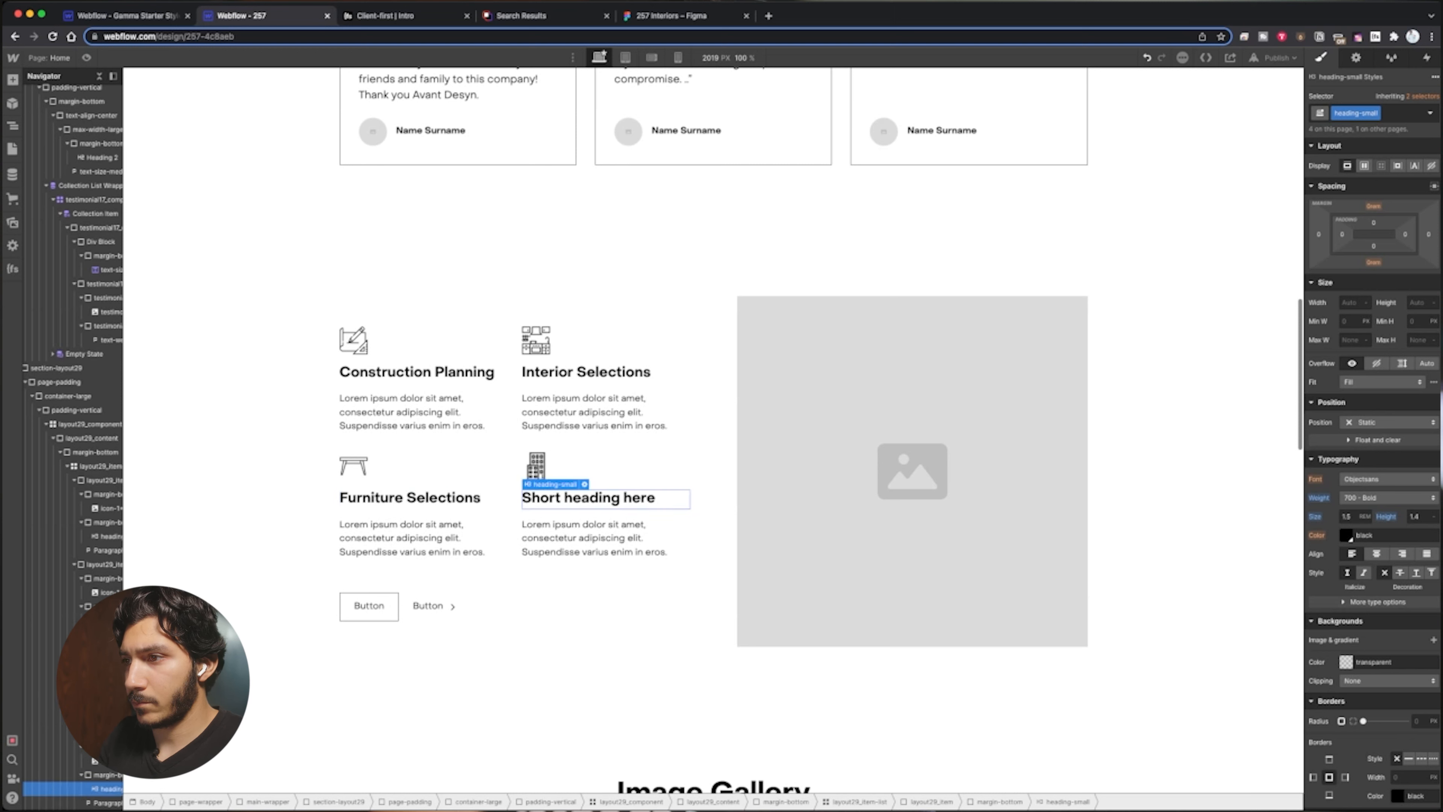
Change the fourth feature's heading under the building icon to "Commercial Interiors"
double_click(588, 498)
text(Comme)
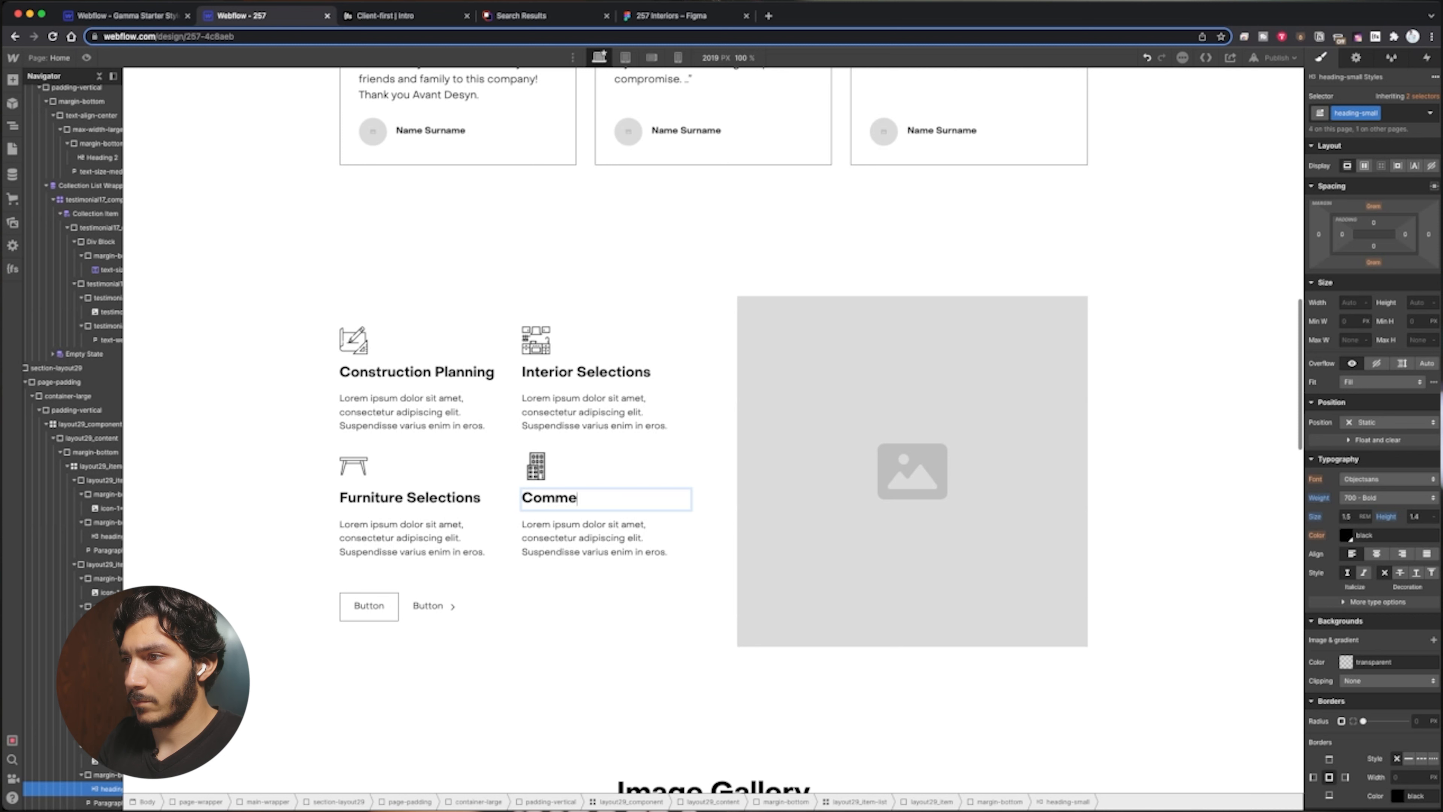
text(rcial Interiors)
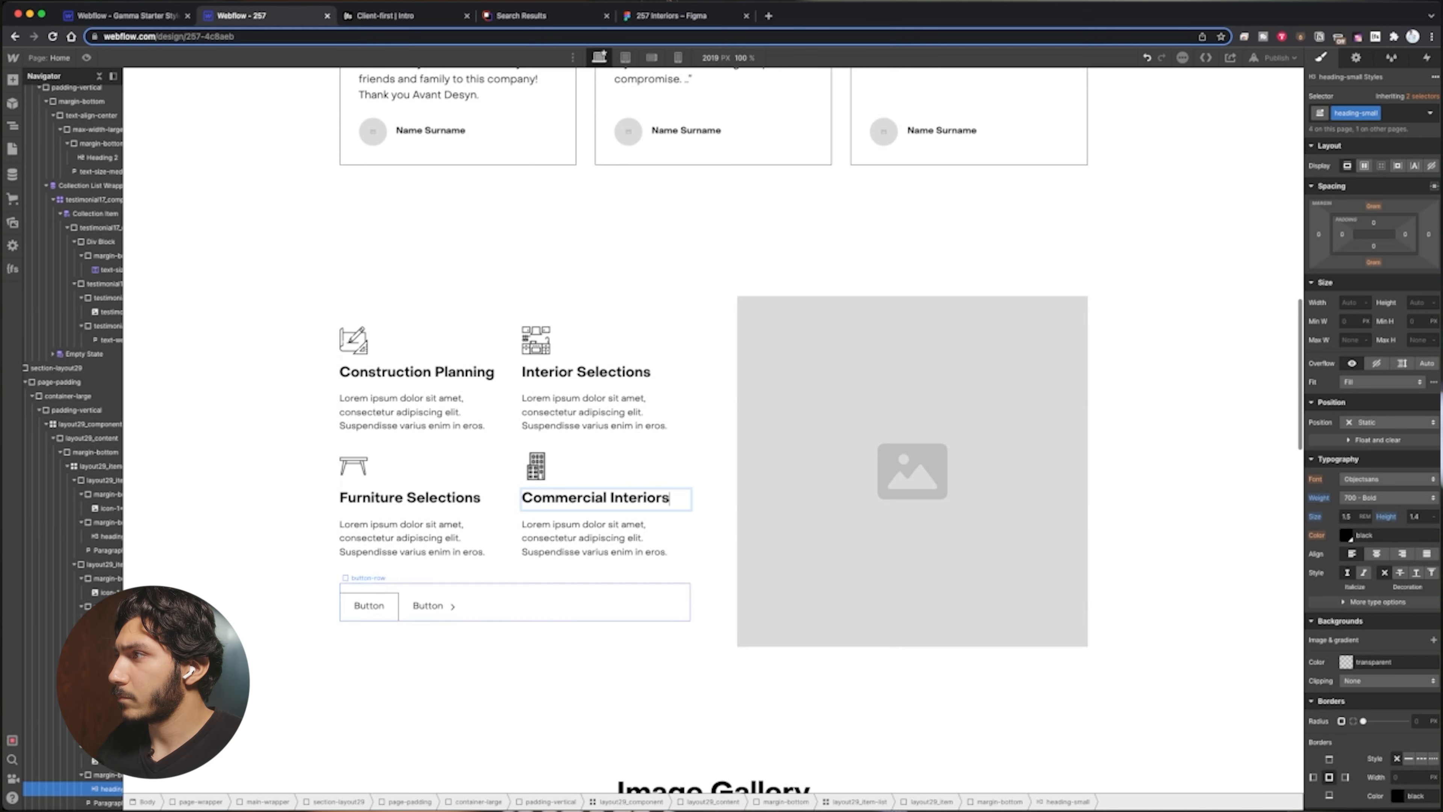
Replace the button-secondary 2 class on the outlined button below the feature list with the existing button-secondary class
click(369, 606)
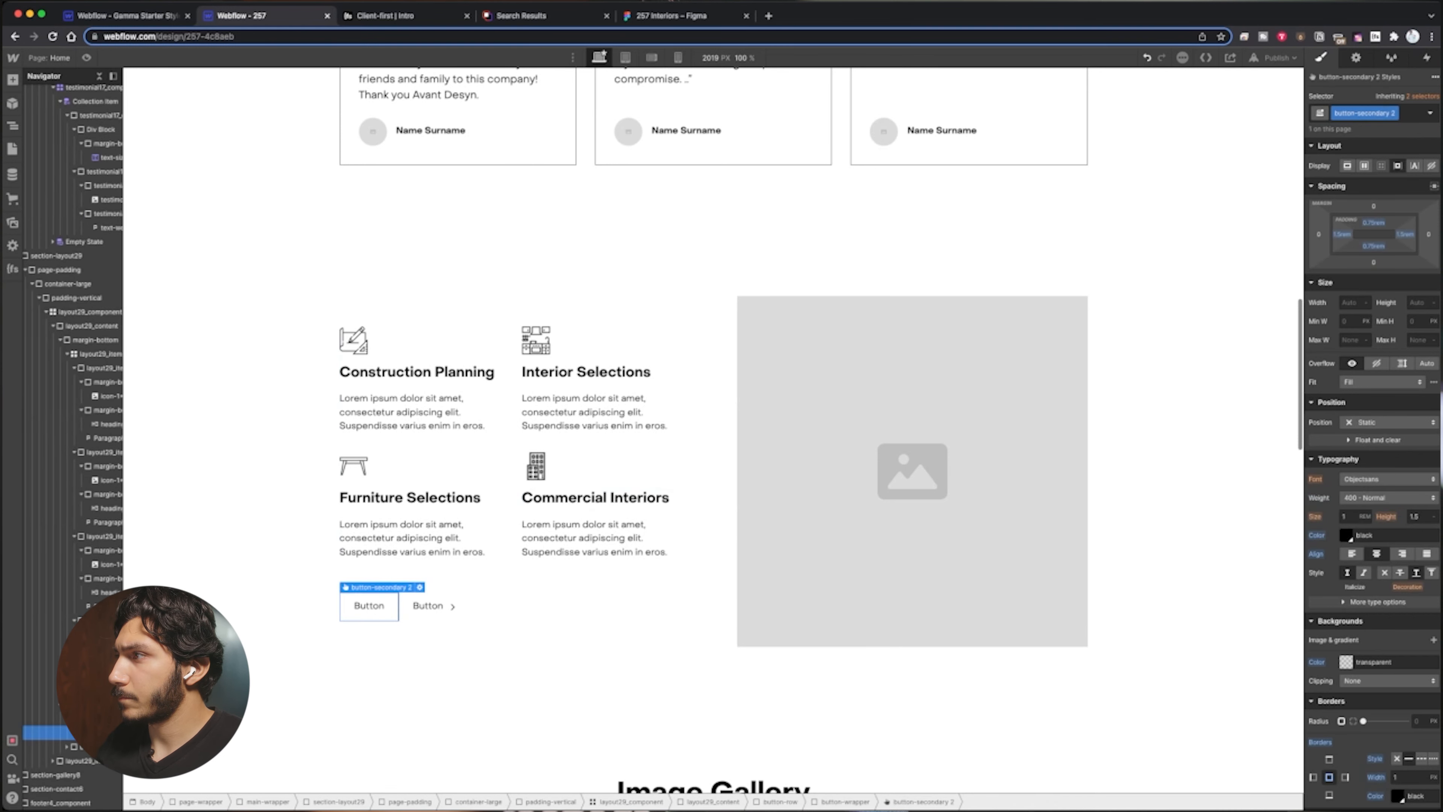
click(1413, 113)
click(1395, 113)
click(1369, 157)
click(1375, 114)
text(b)
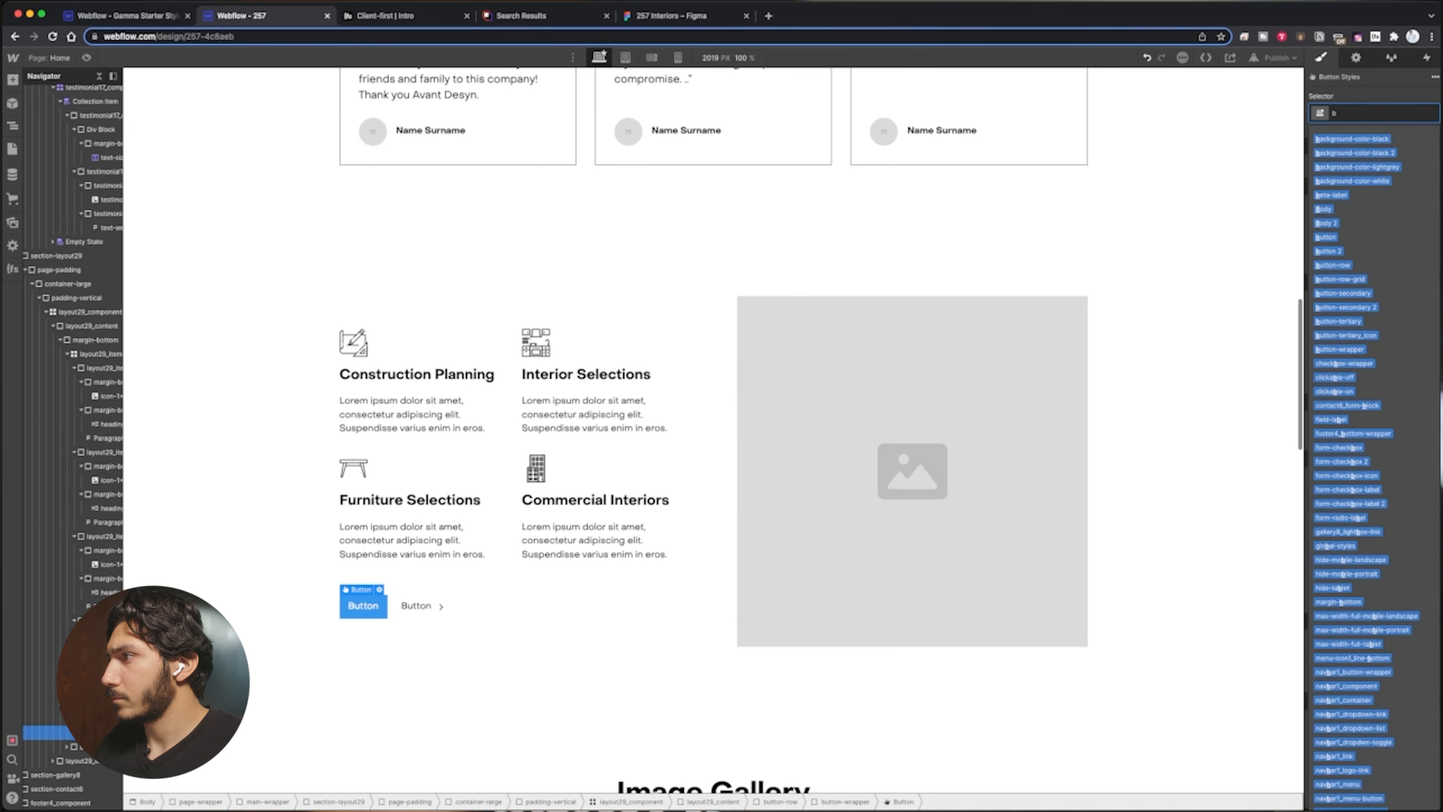
text(ut)
key(Down)
key(Down)
key(Down)
key(Down)
key(Down)
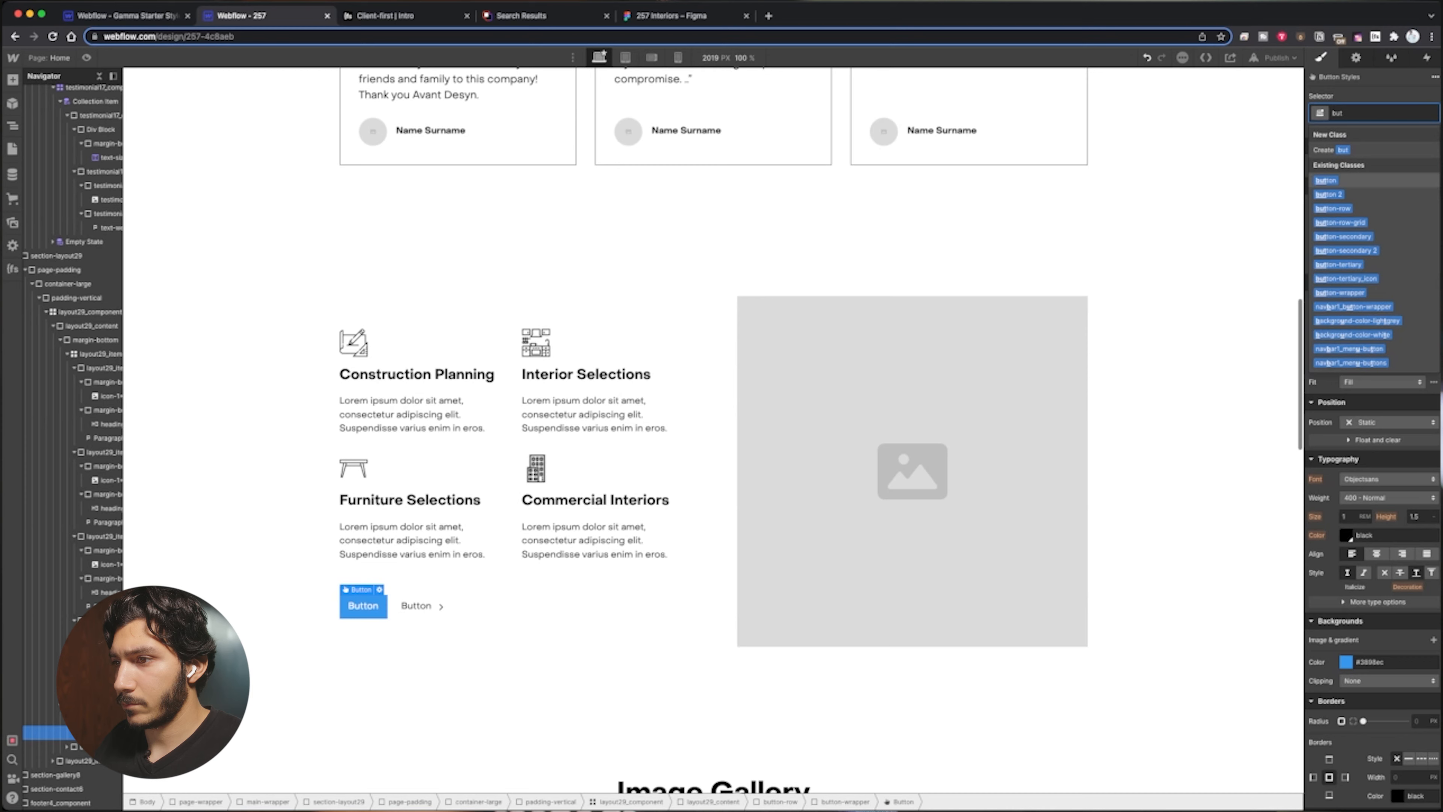
key(Return)
Examine the button-tertiary link's classes and look over the layout and placeholder images of the Image Gallery section
click(428, 606)
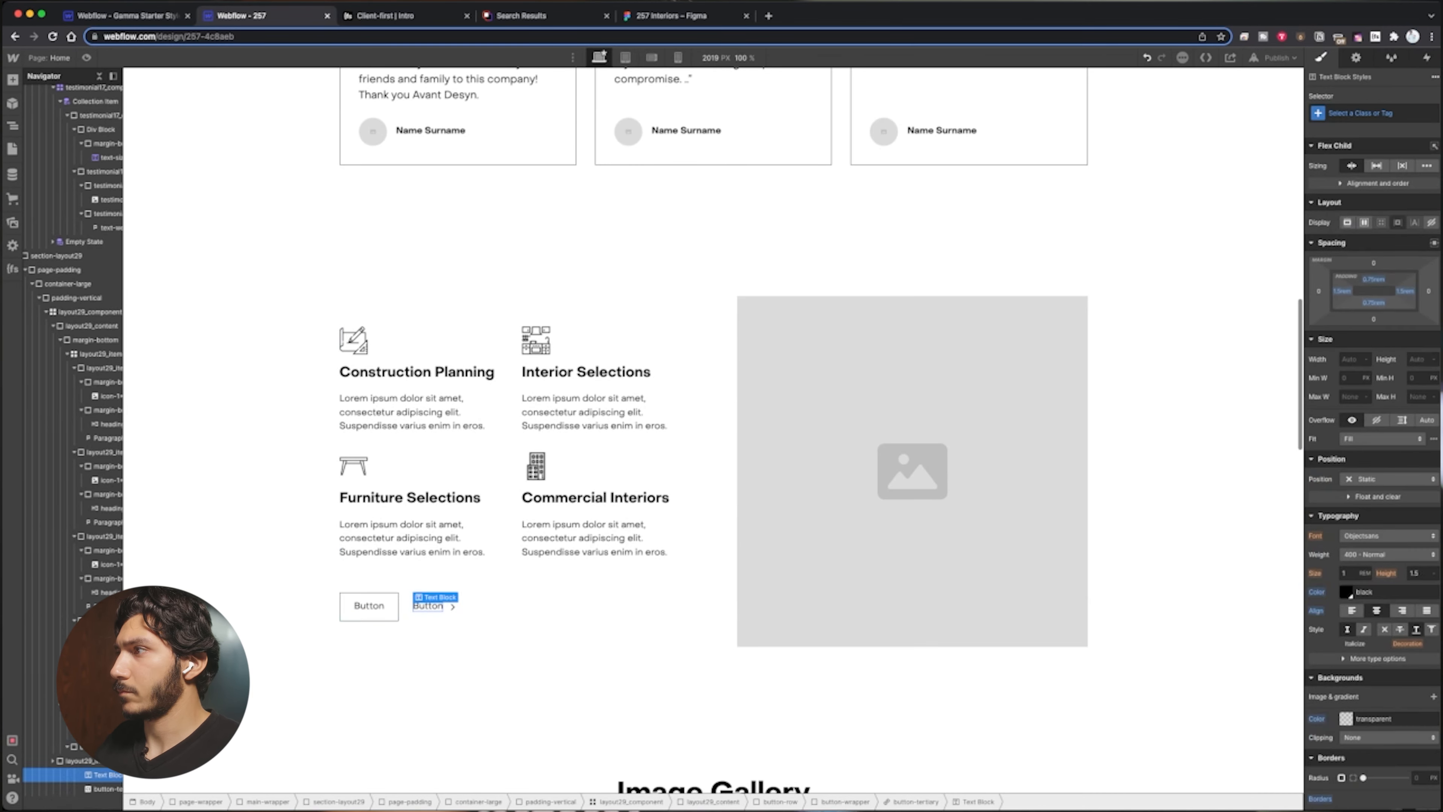
key(Up)
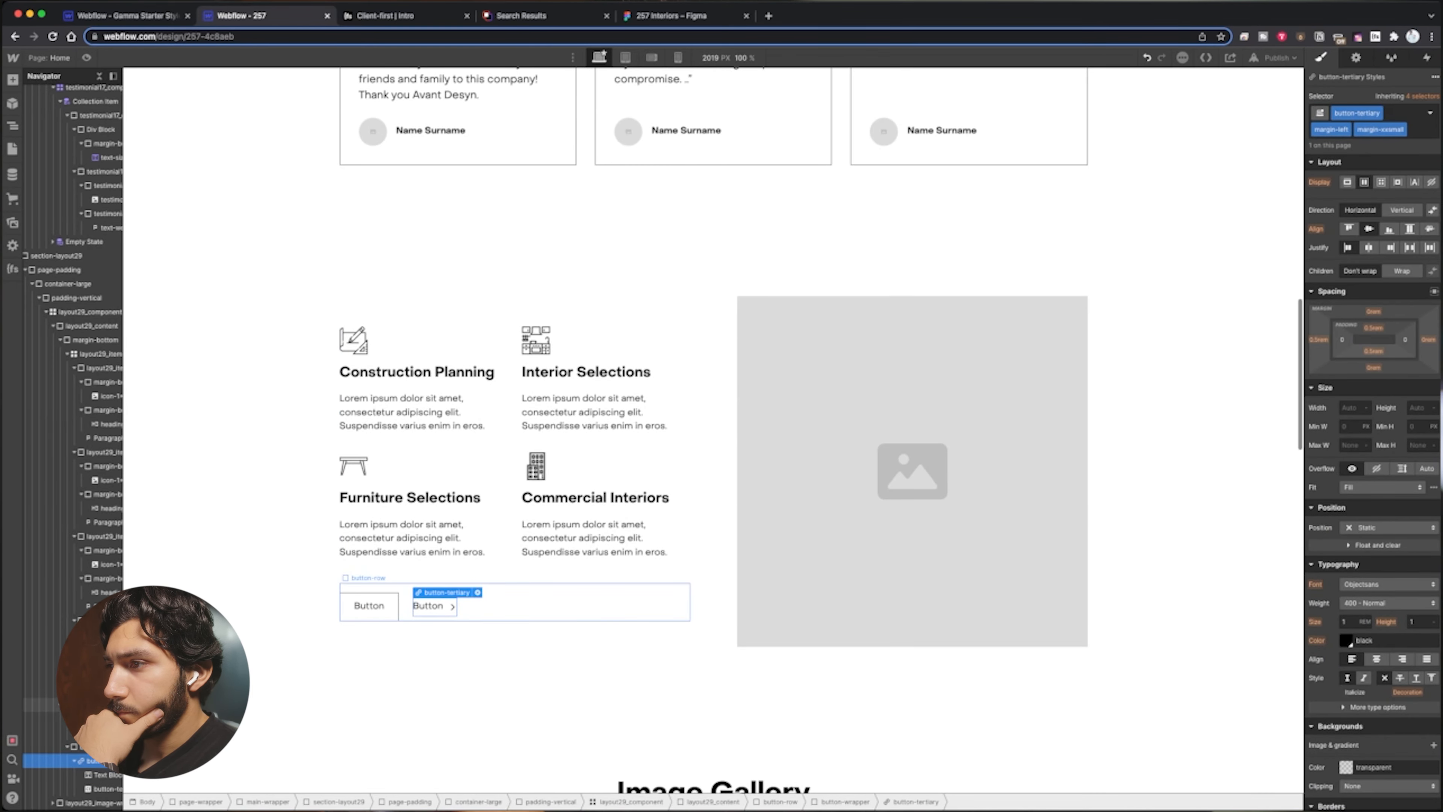
scroll(654, 600, down, 5)
click(654, 600)
scroll(713, 432, down, 6)
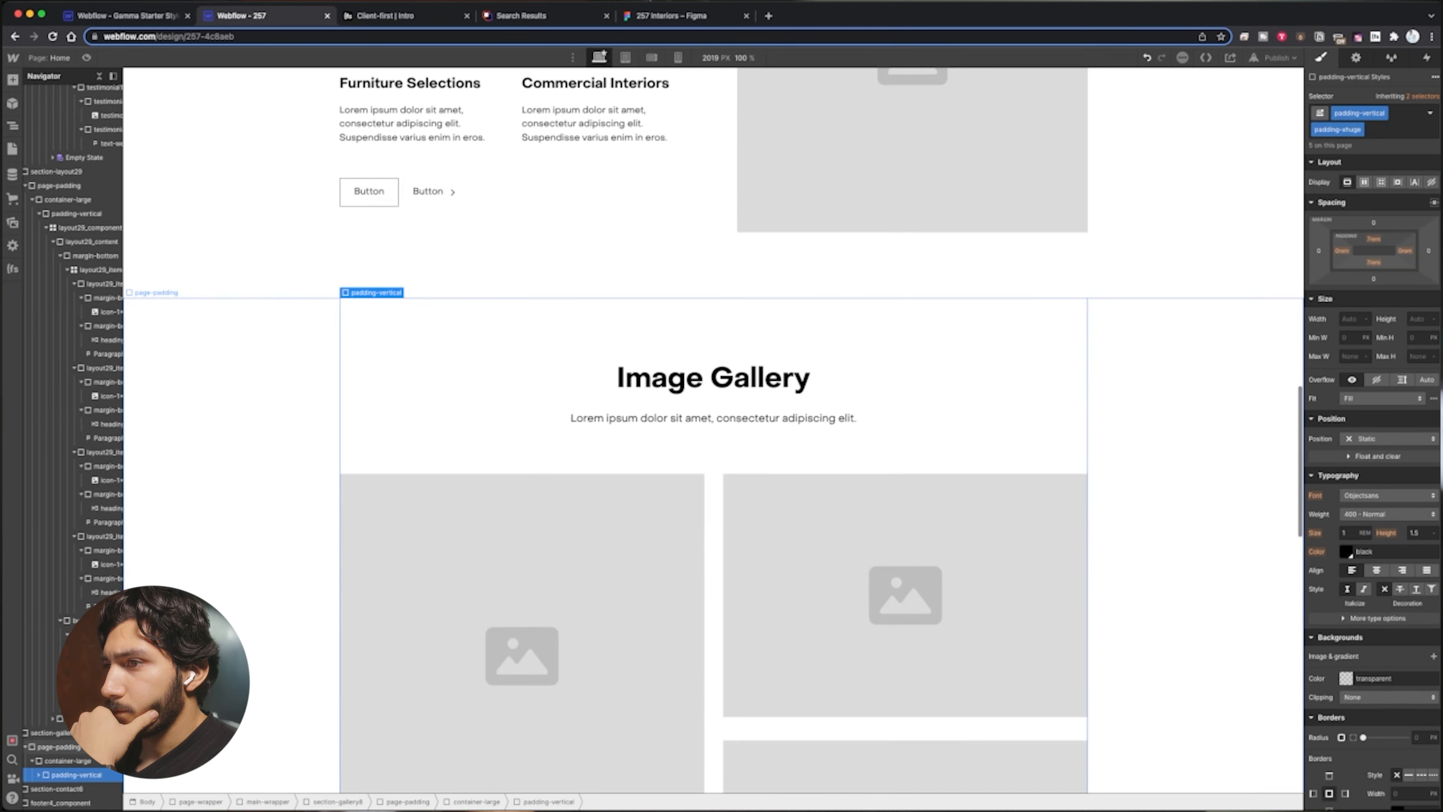
scroll(712, 432, up, 3)
click(521, 568)
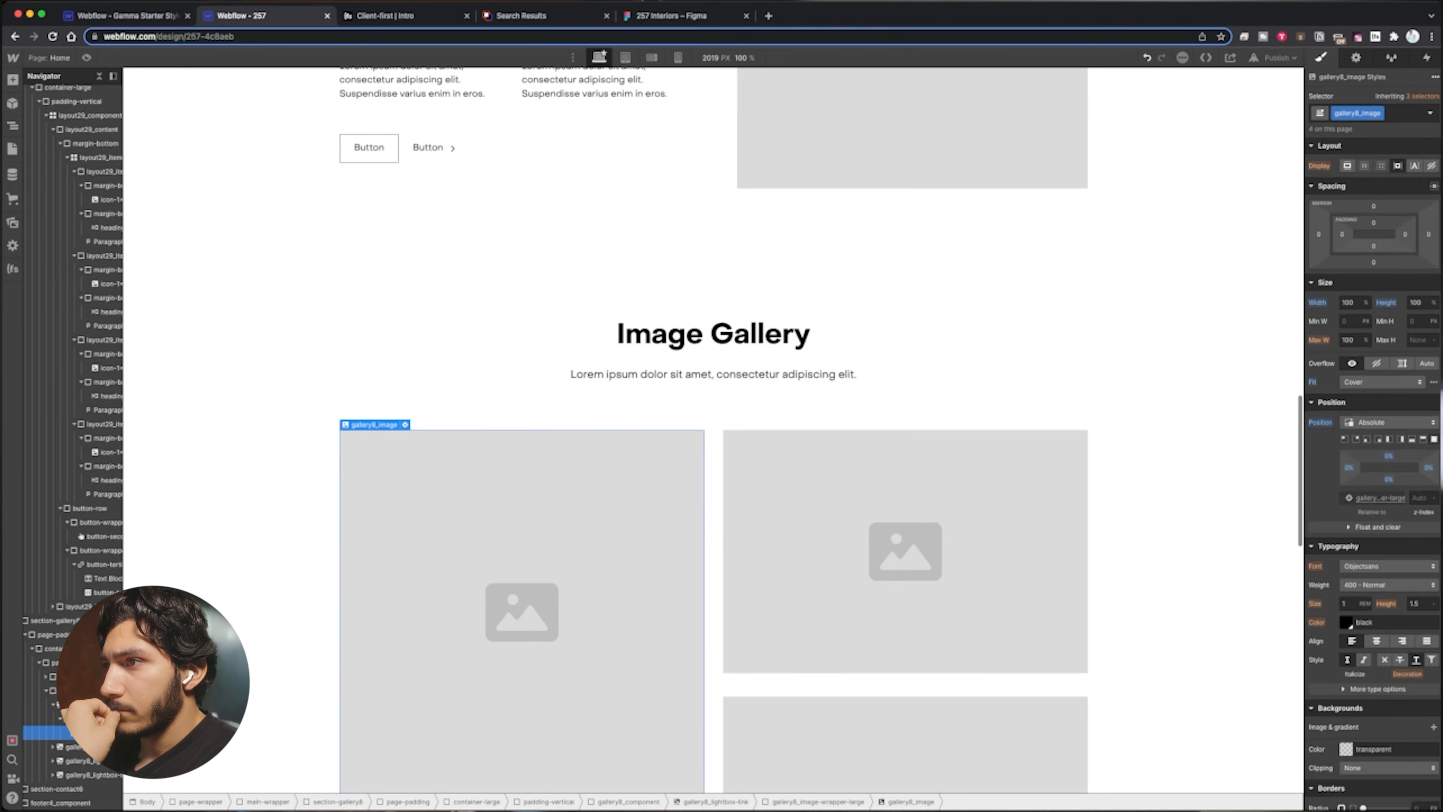
scroll(625, 449, up, 6)
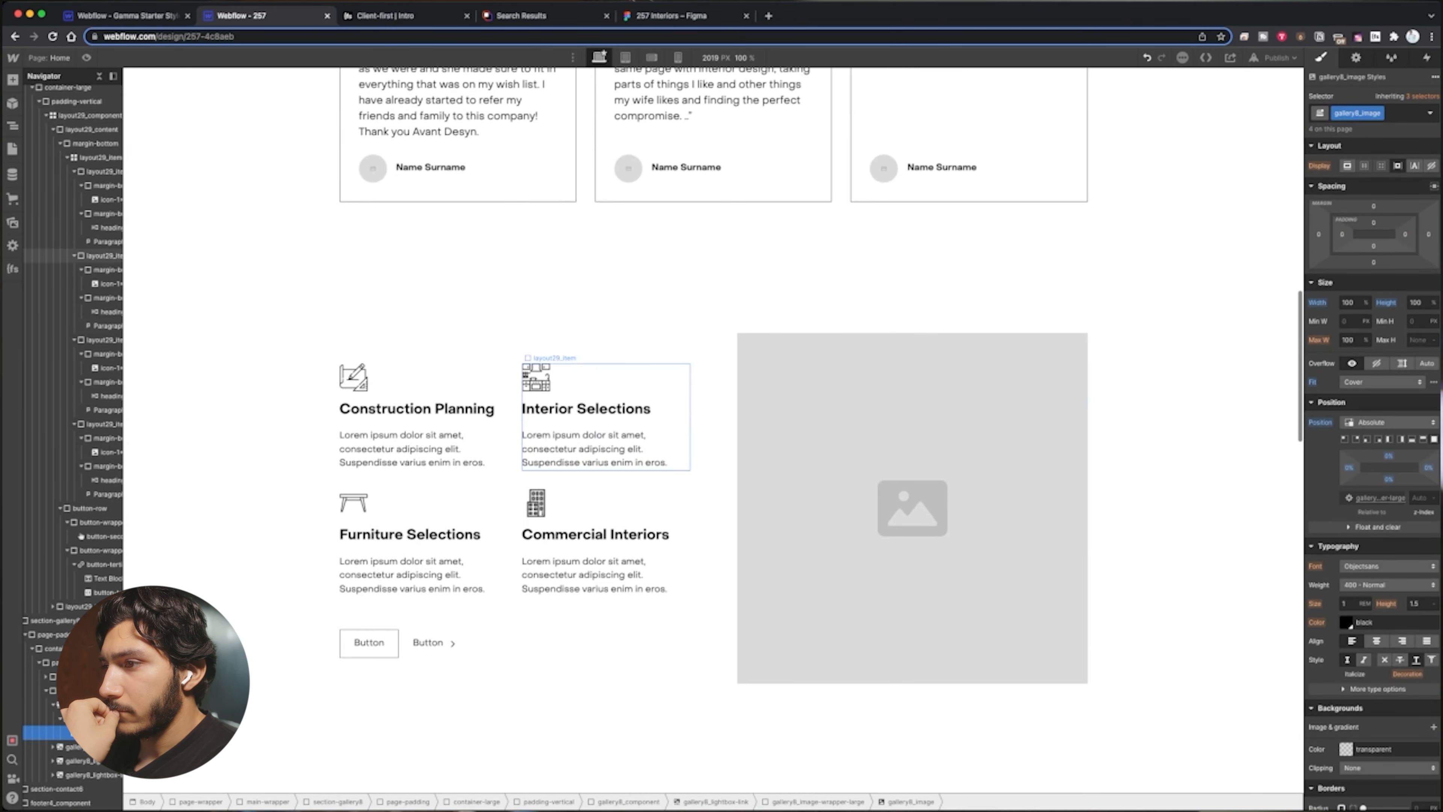
scroll(605, 443, down, 3)
scroll(605, 443, down, 11)
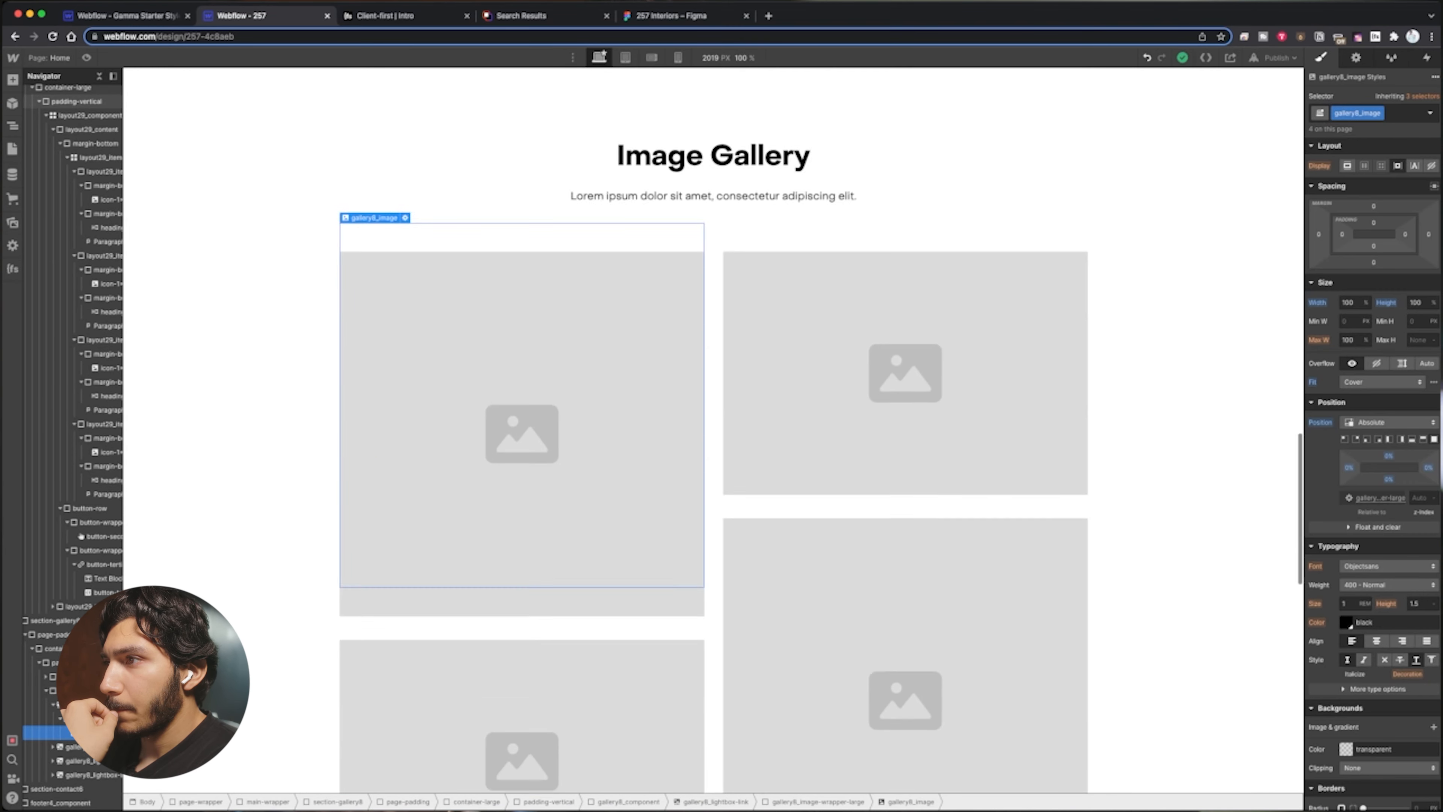
scroll(606, 443, up, 13)
Select the placeholder image beside the feature list, and switch to Figma to select the matching dining table photo
click(715, 446)
click(798, 409)
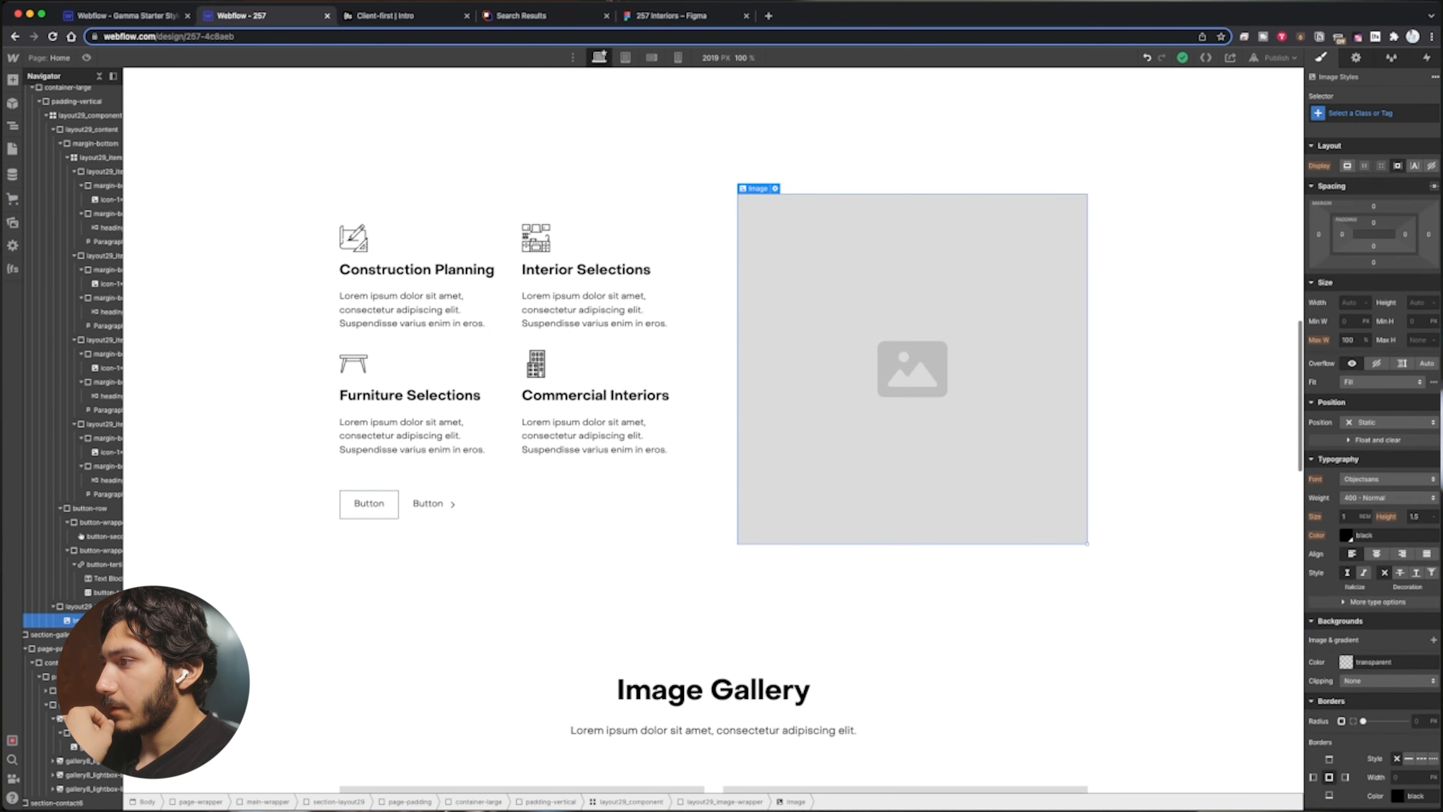
click(672, 16)
scroll(710, 369, down, 4)
scroll(710, 375, right, 11)
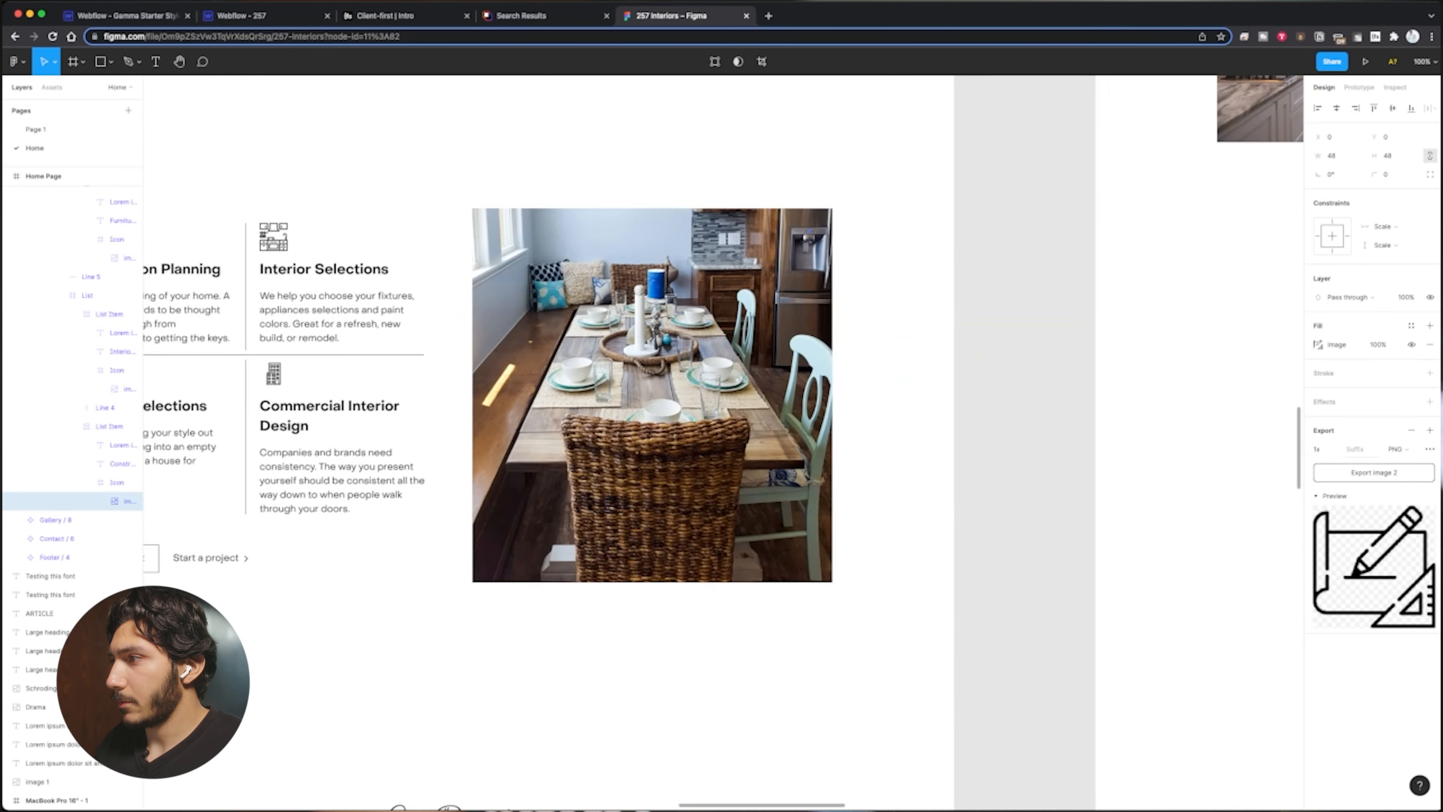
click(710, 375)
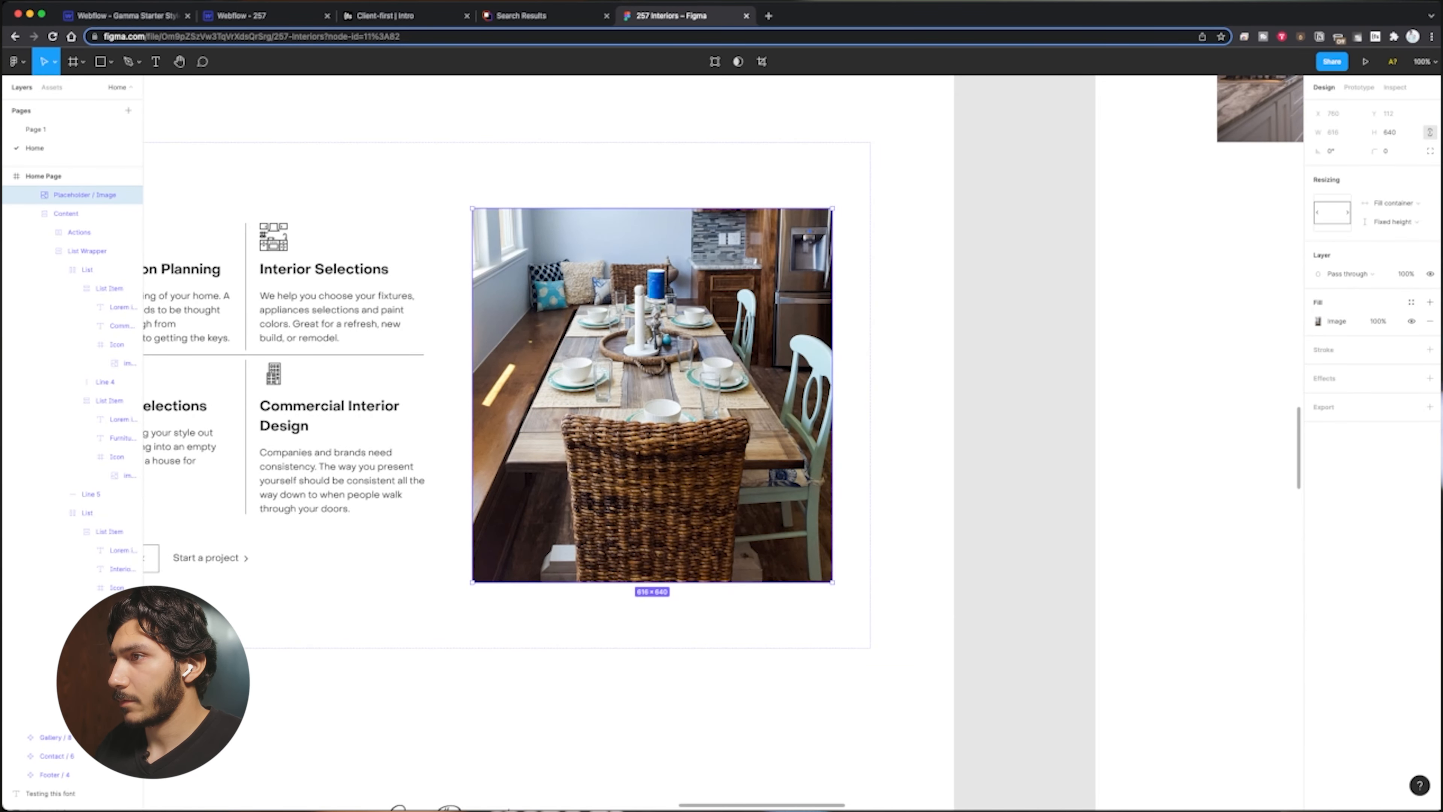
Return to Webflow and replace the placeholder image beside the feature list with the dining table photo, Image.png
key(super+2)
click(913, 375)
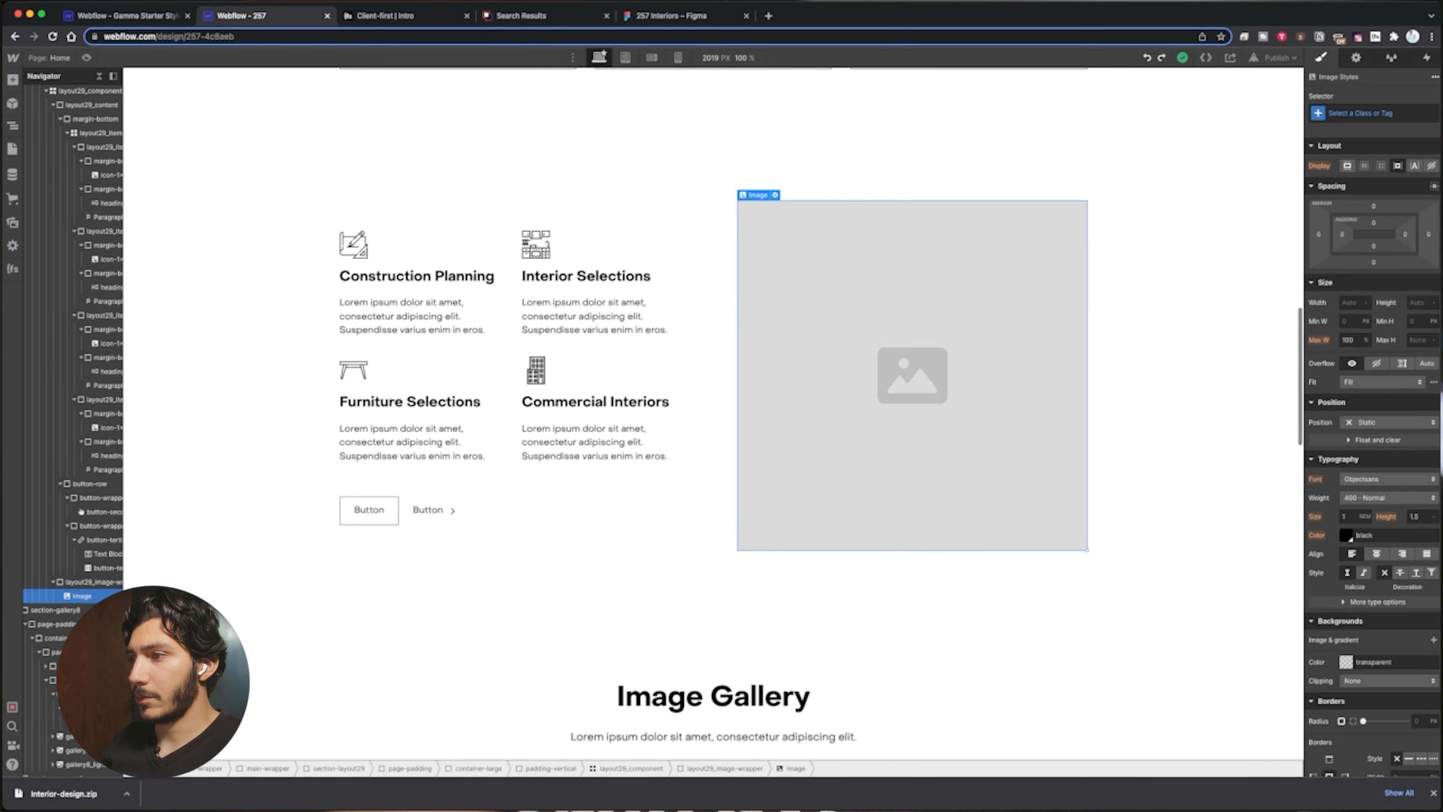
click(775, 196)
click(818, 588)
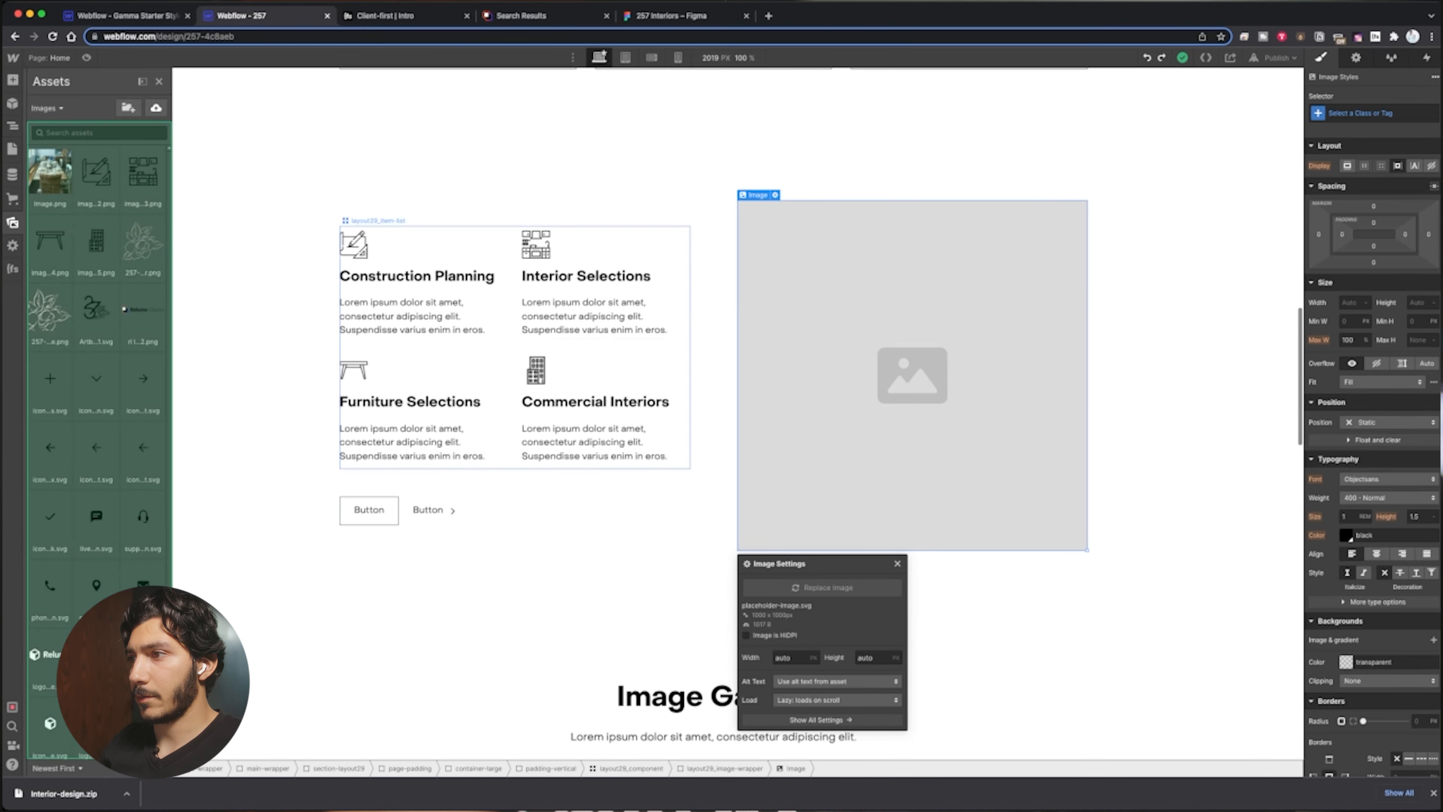
click(97, 178)
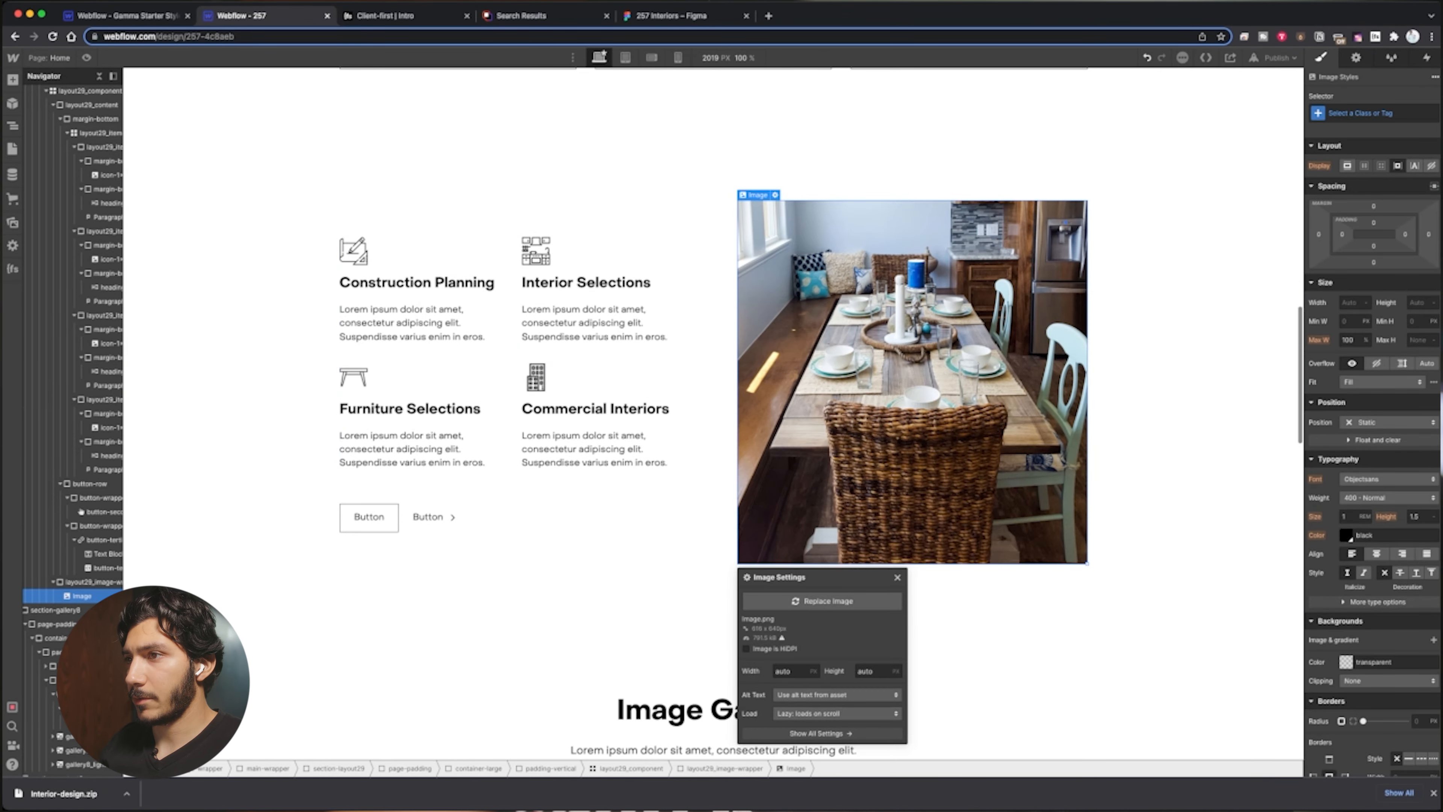
Examine the padding-vertical wrapper of the features section and the gallery8_component with its images in the Image Gallery section
click(256, 381)
click(77, 458)
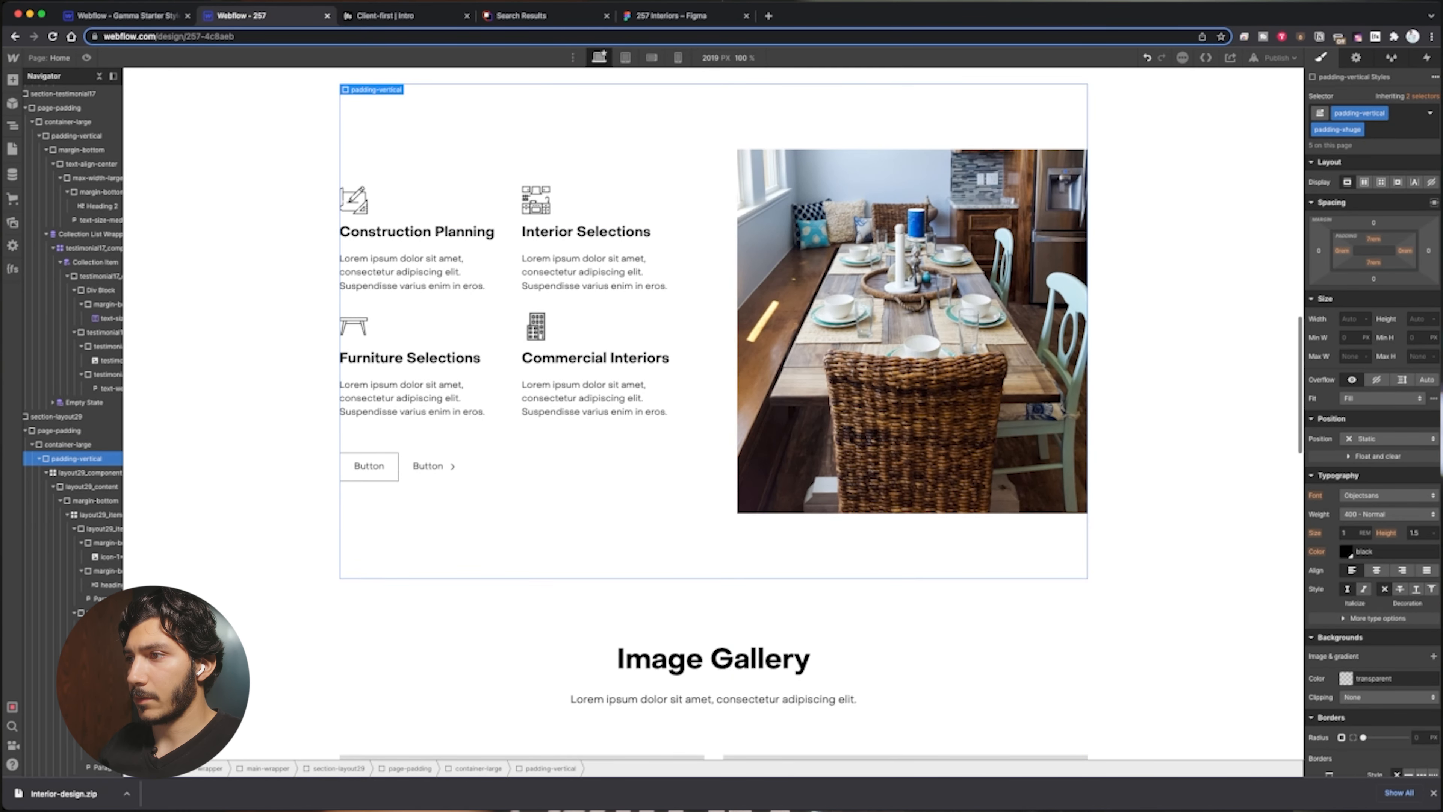
scroll(637, 534, down, 6)
click(714, 341)
click(636, 454)
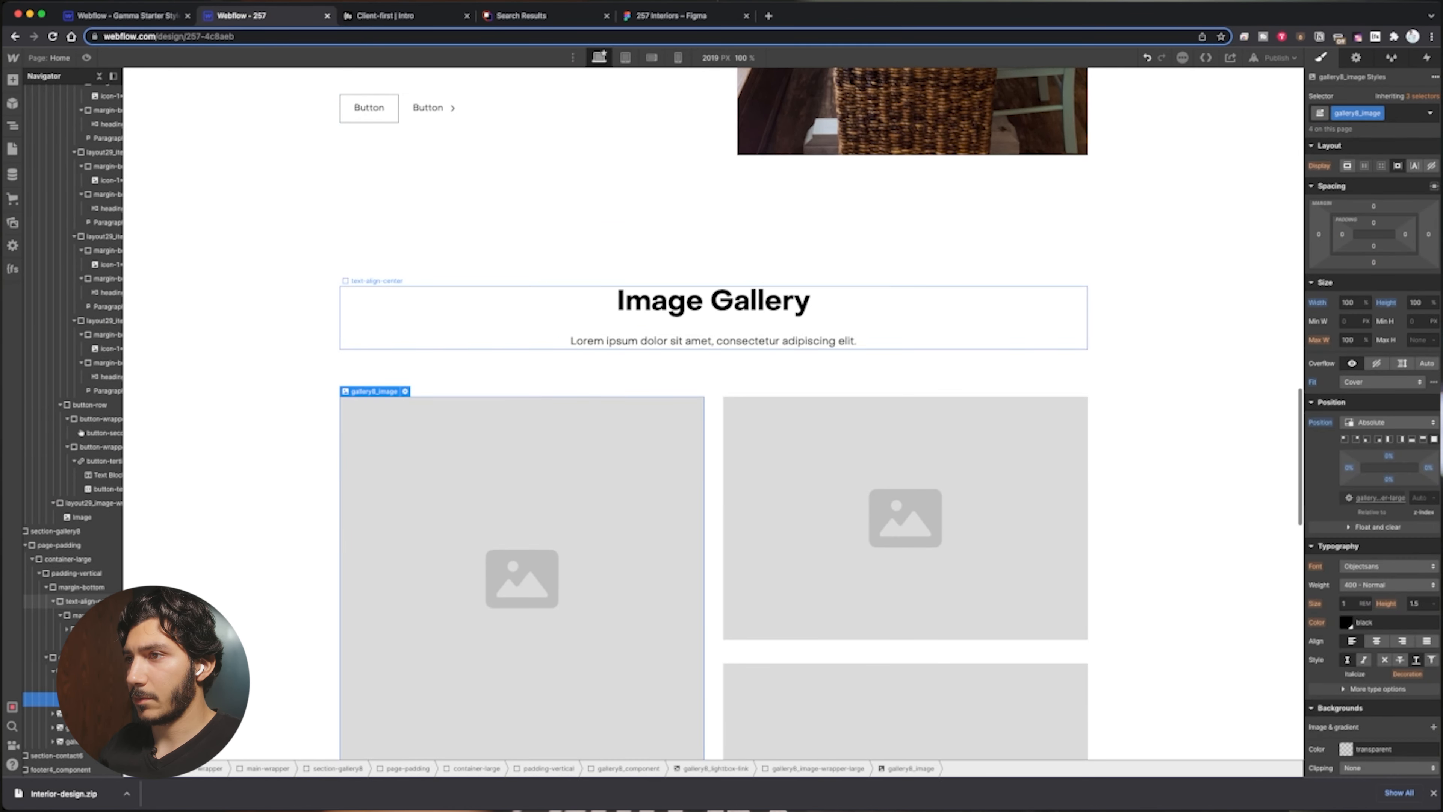
scroll(713, 415, down, 3)
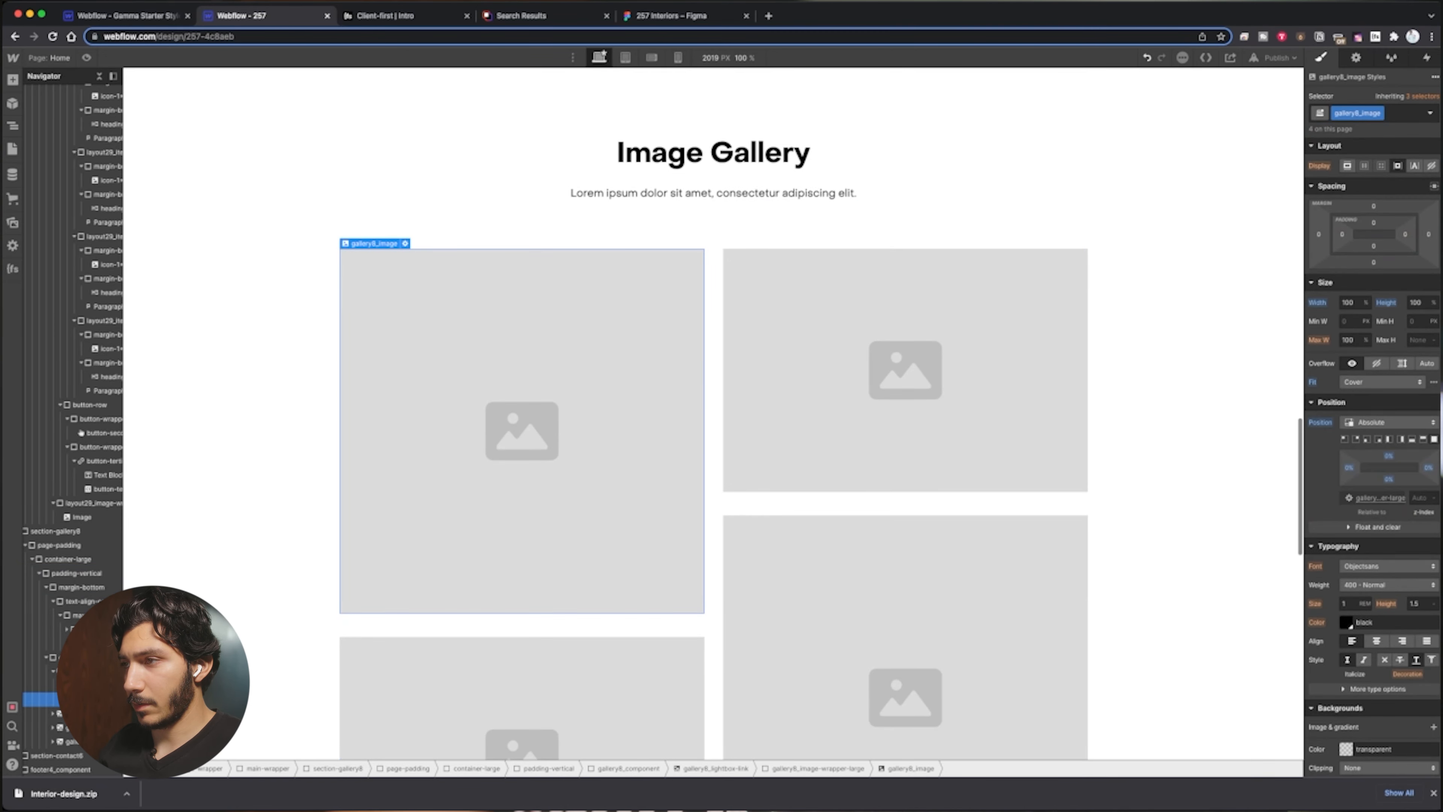
scroll(714, 415, down, 7)
scroll(713, 415, up, 4)
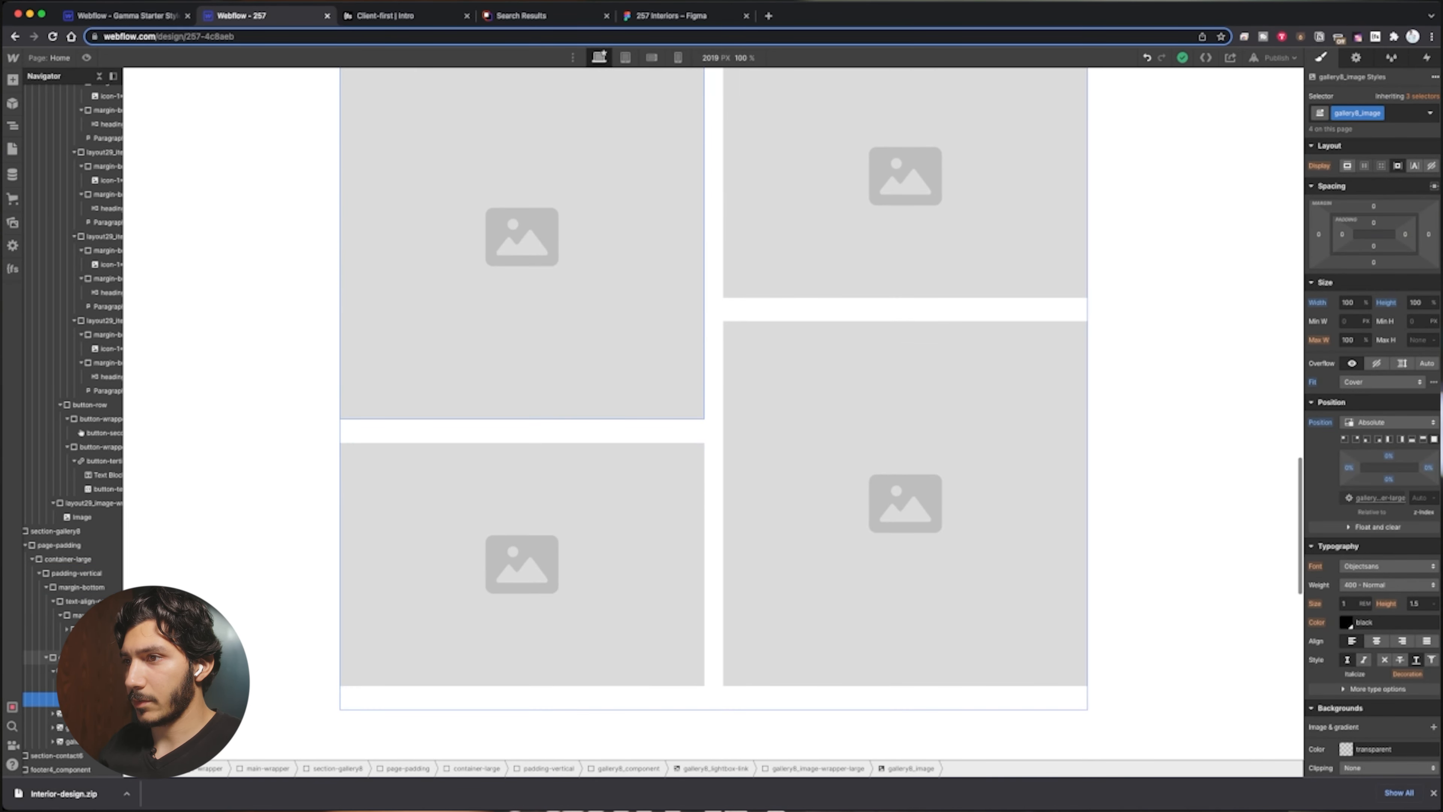
click(714, 415)
scroll(714, 415, up, 6)
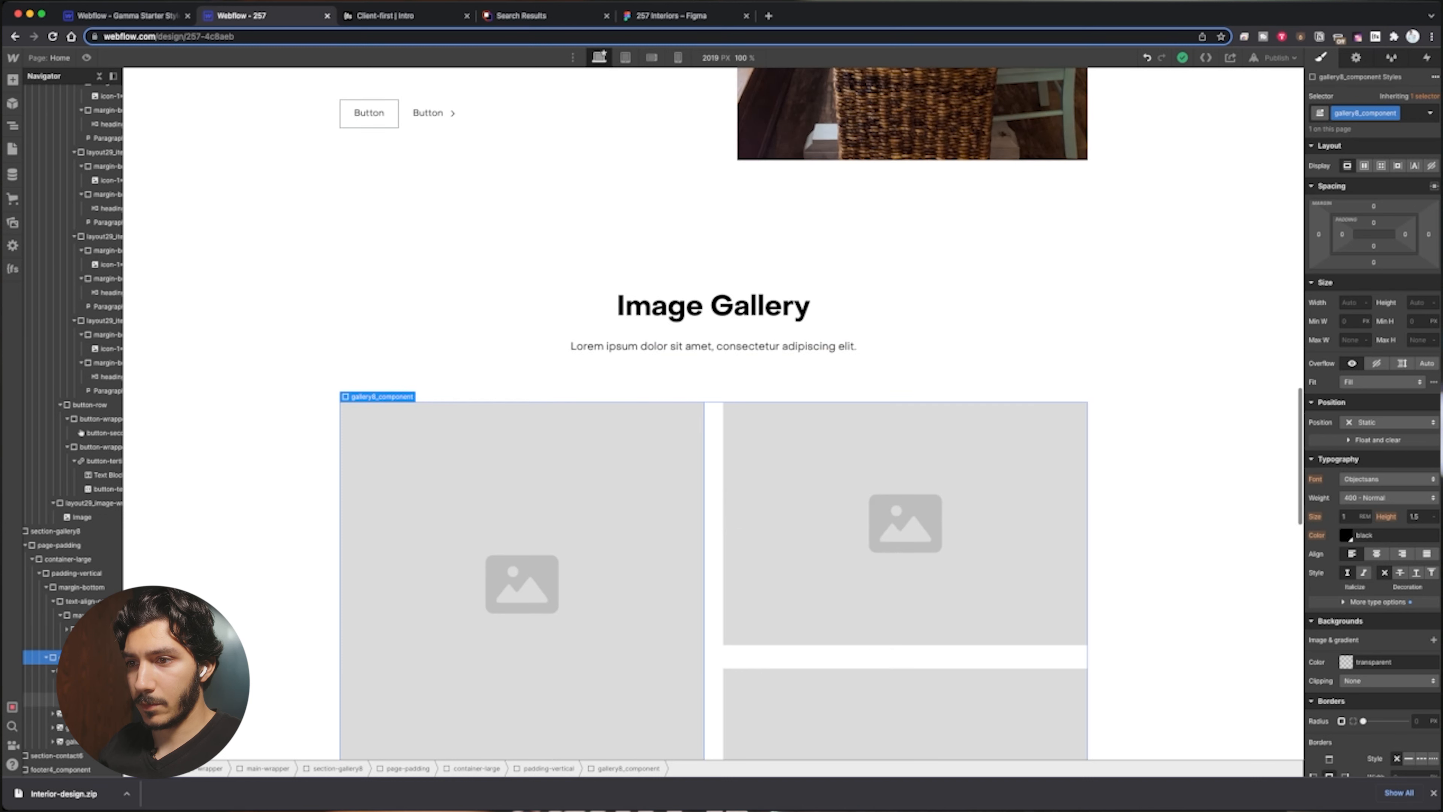
scroll(714, 415, down, 5)
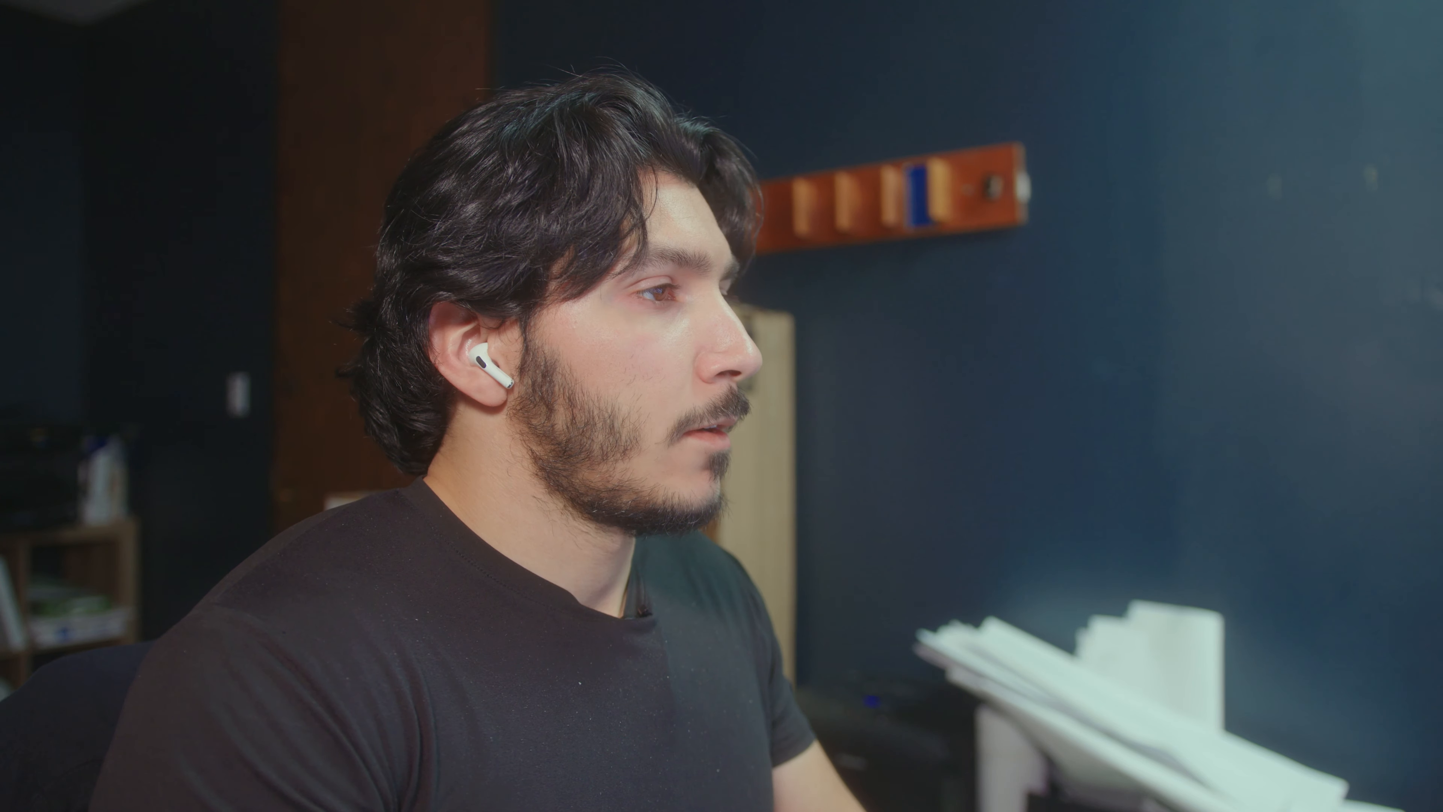
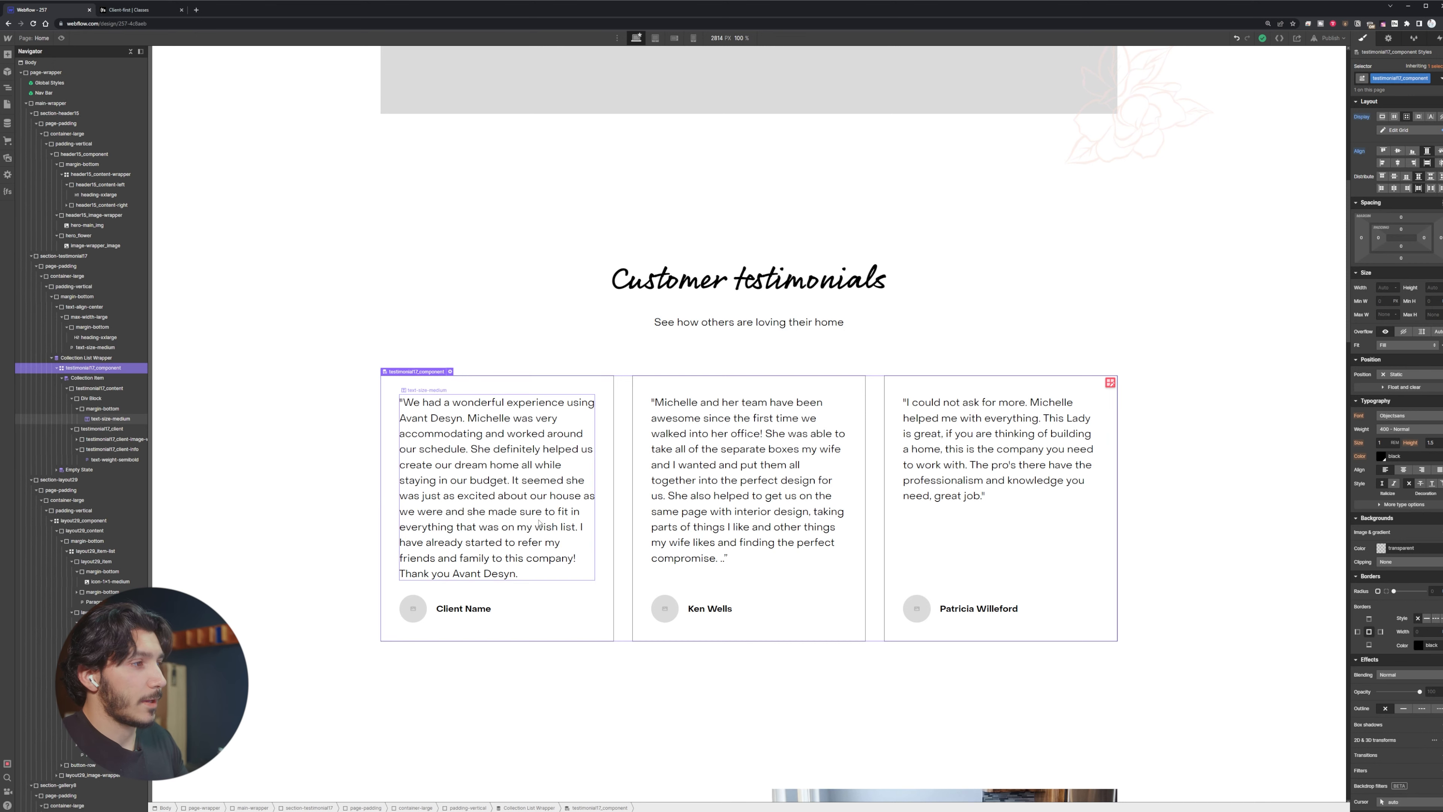
Select the header15_component block in the hero section to examine its structure
scroll(417, 361, up, 10)
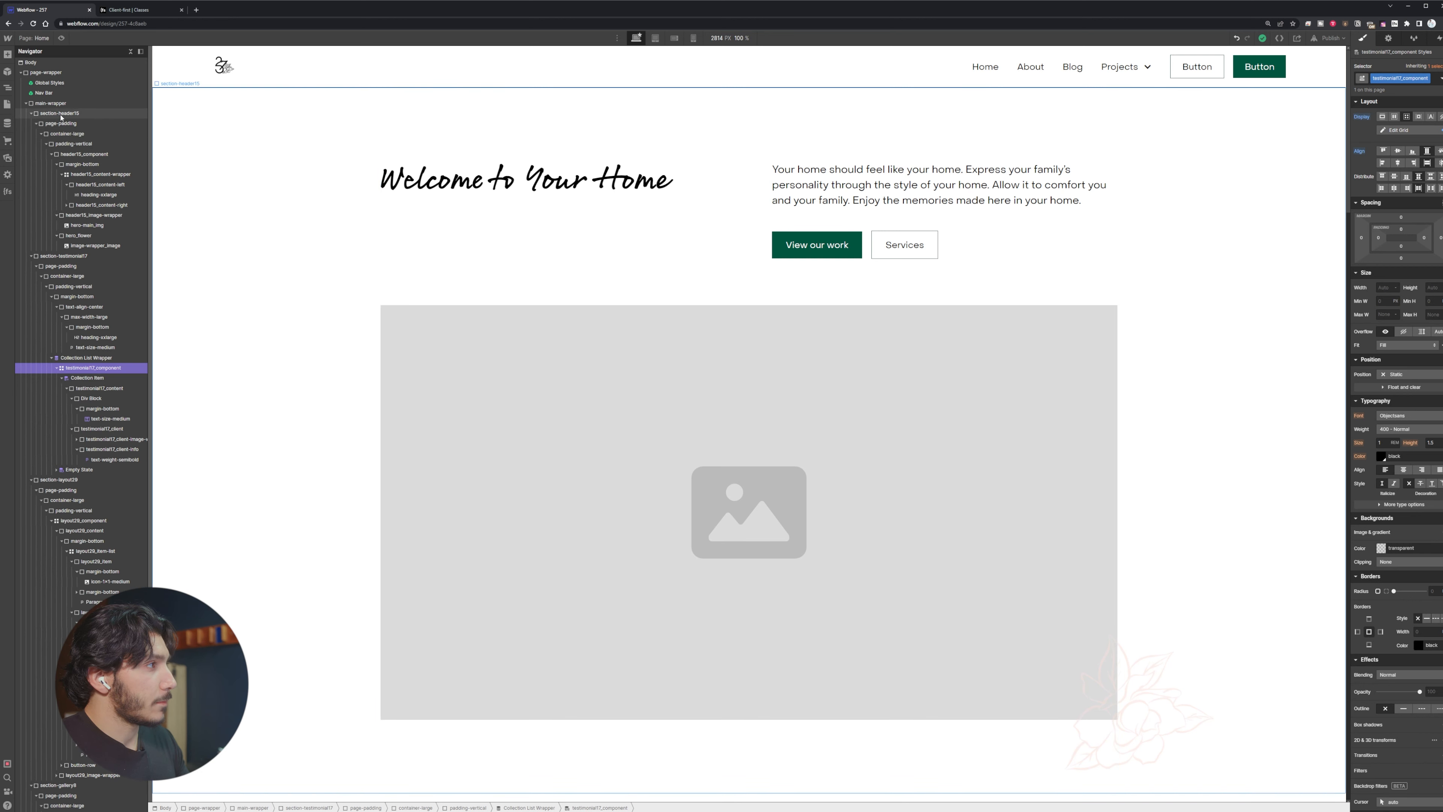
click(74, 154)
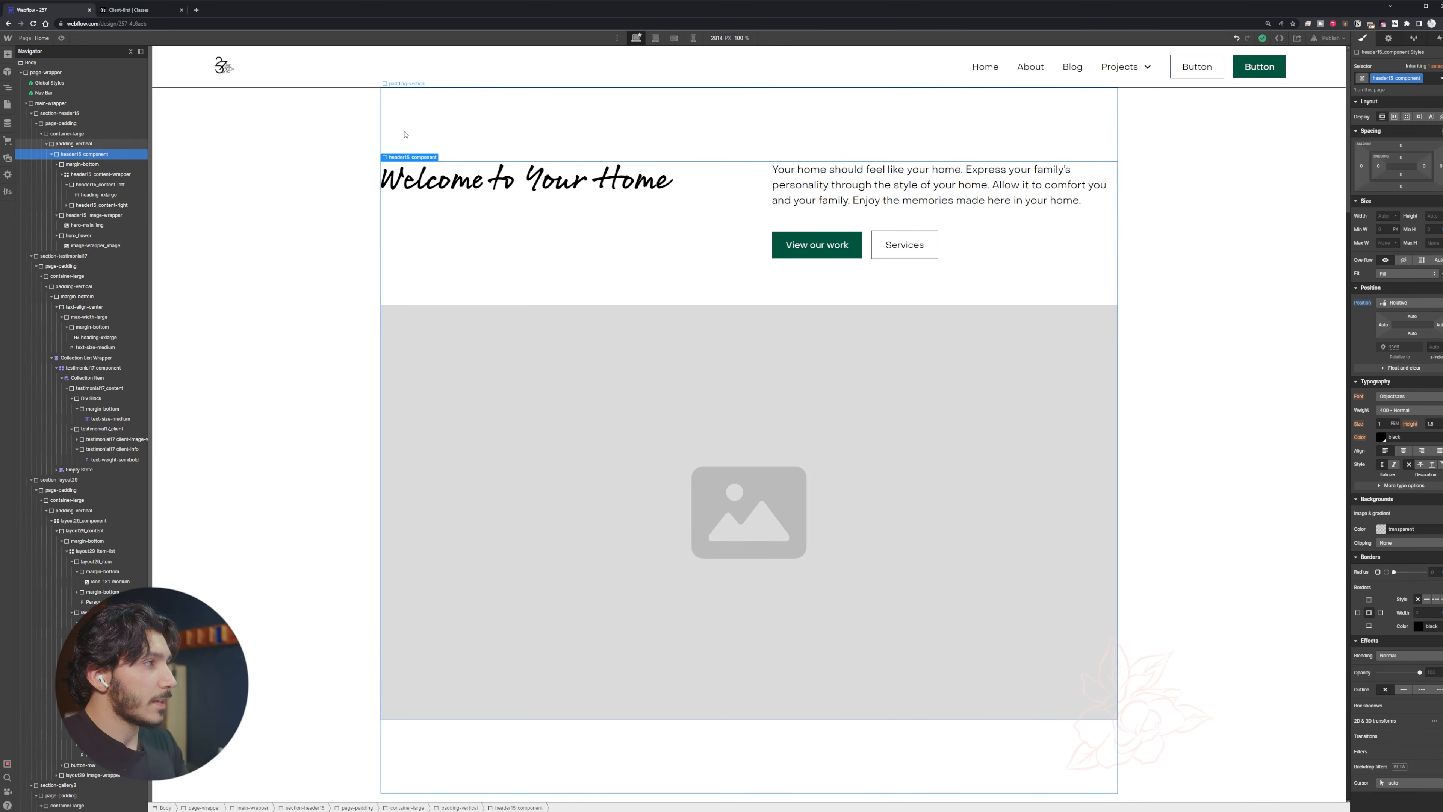
Examine the spacing of the hero, testimonials and features sections, including the padding-vertical wrapper around the feature list
scroll(345, 242, down, 5)
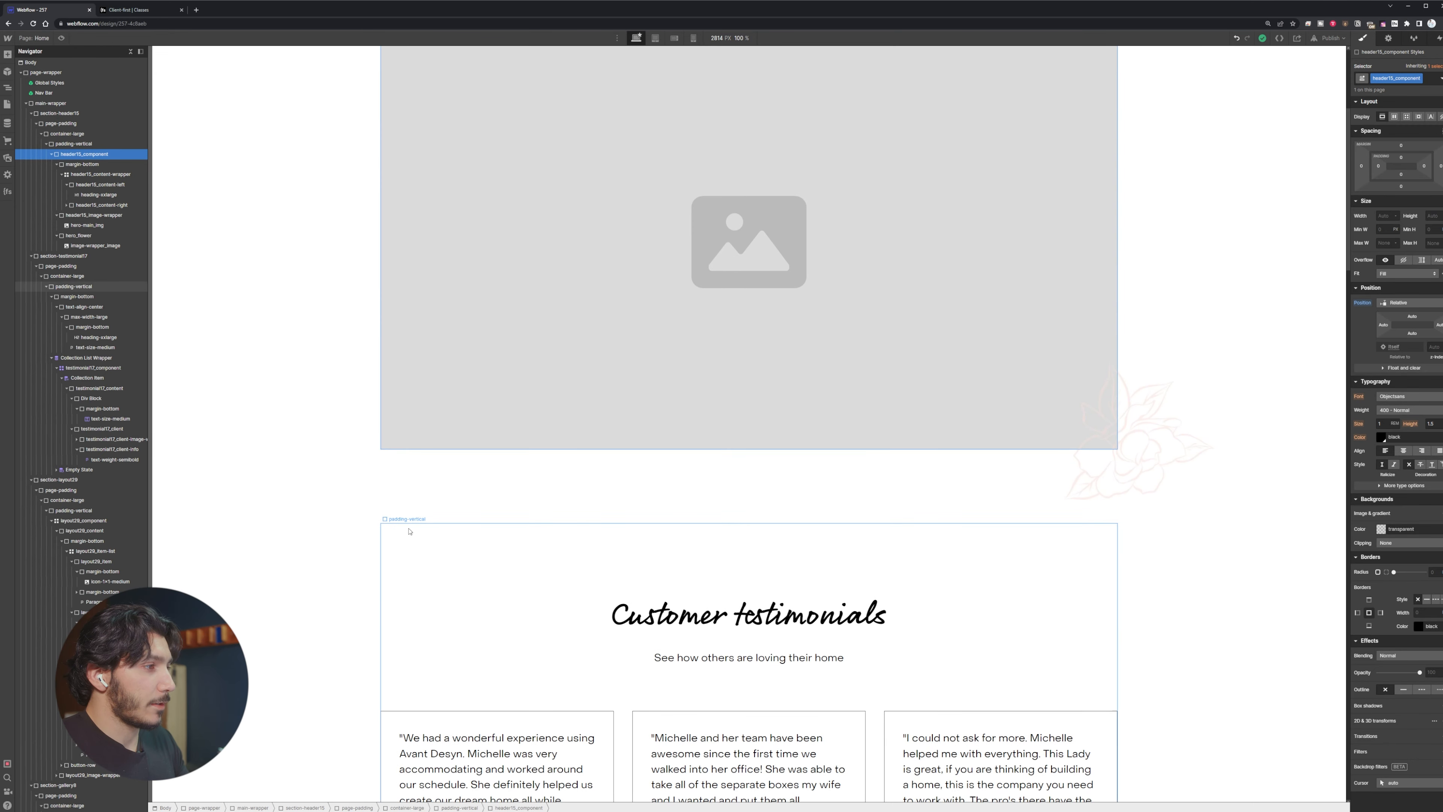
scroll(250, 458, up, 3)
scroll(251, 457, up, 2)
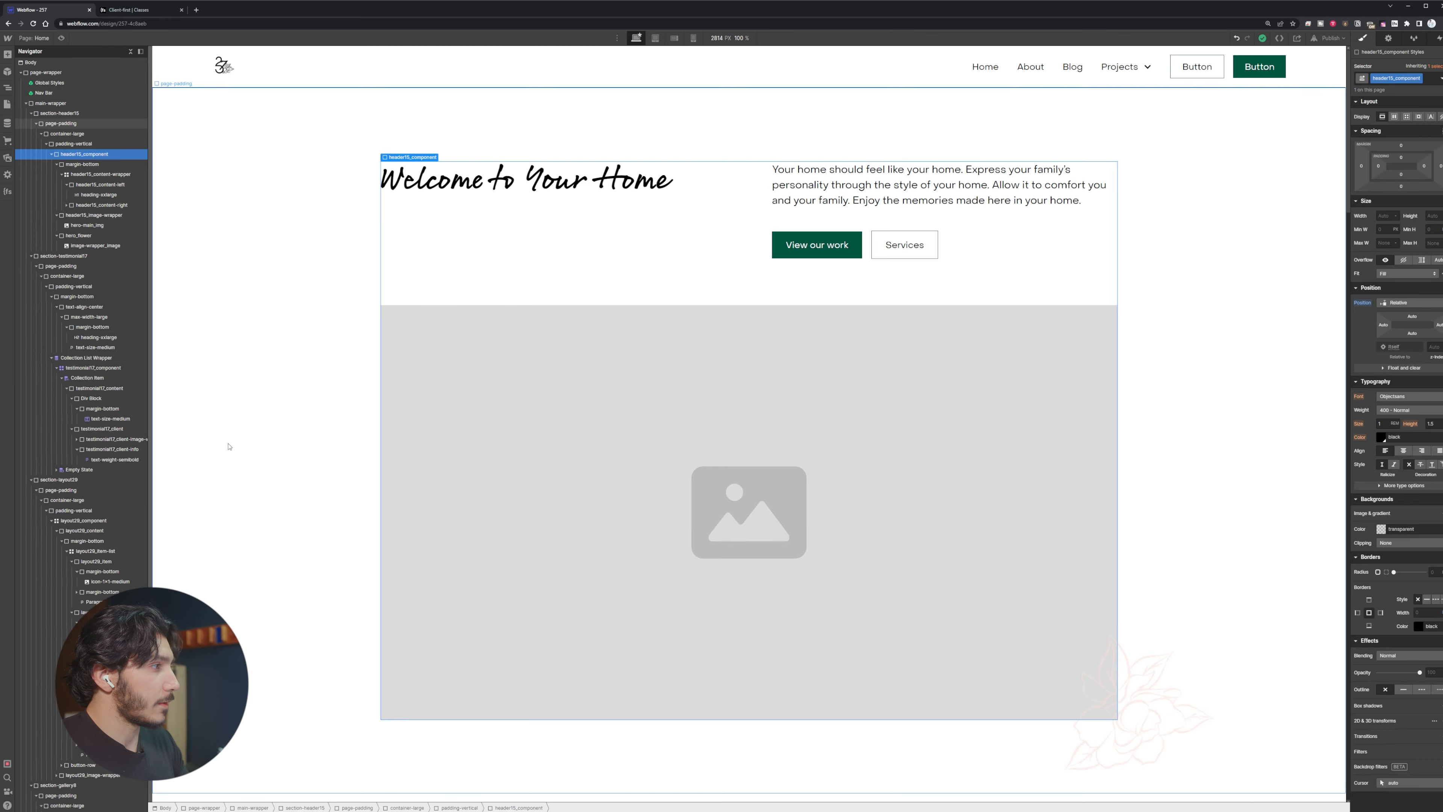
scroll(515, 484, down, 15)
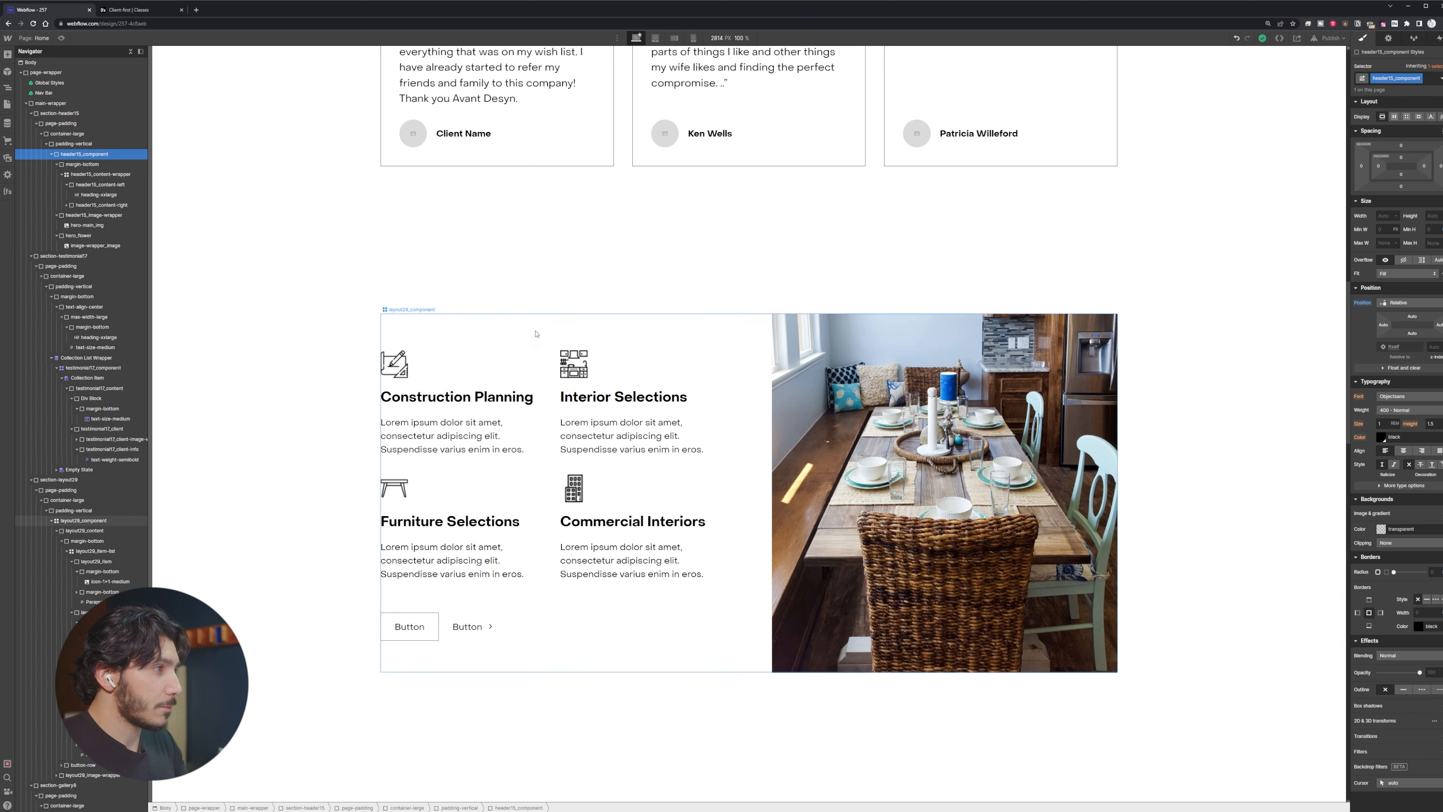
click(486, 330)
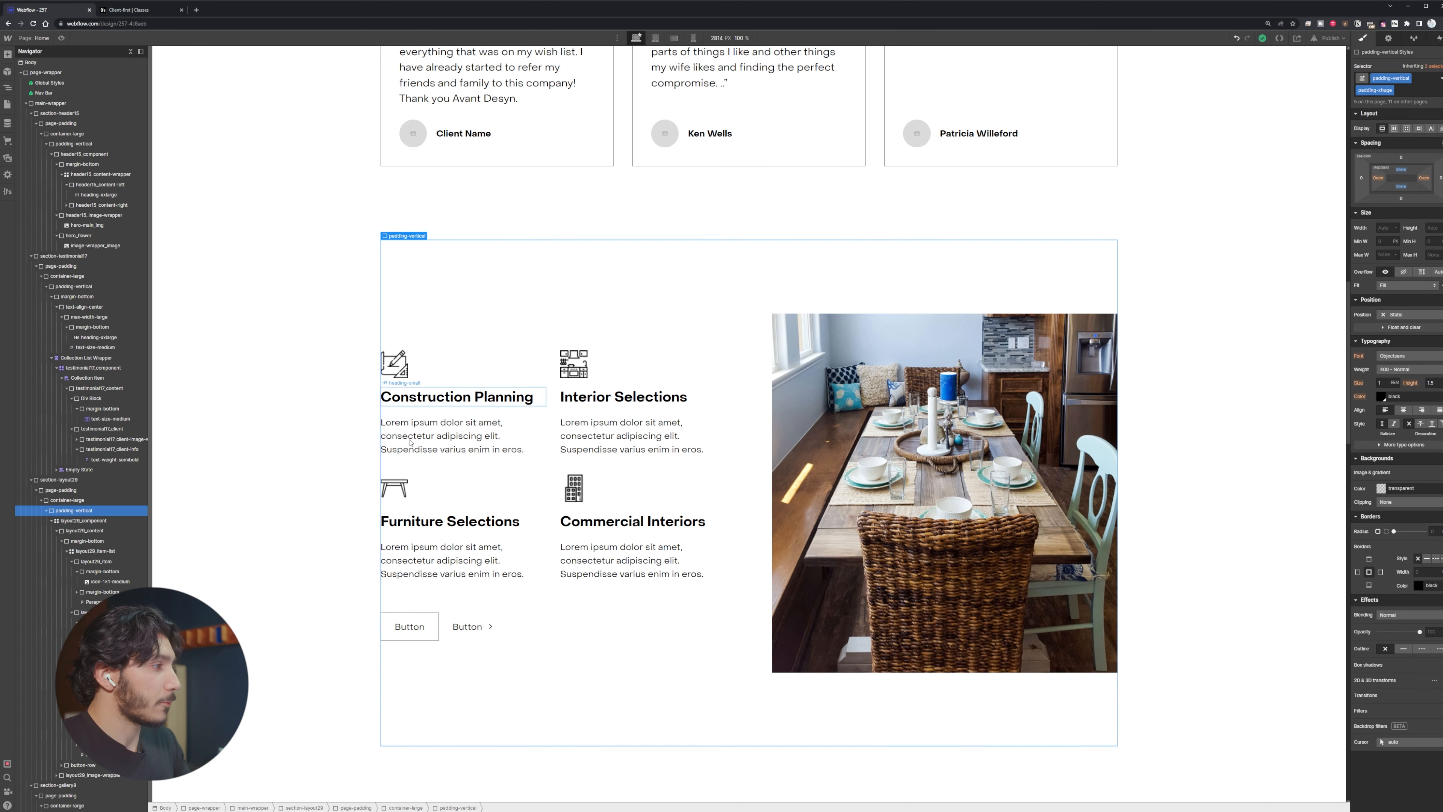
scroll(732, 374, down, 1)
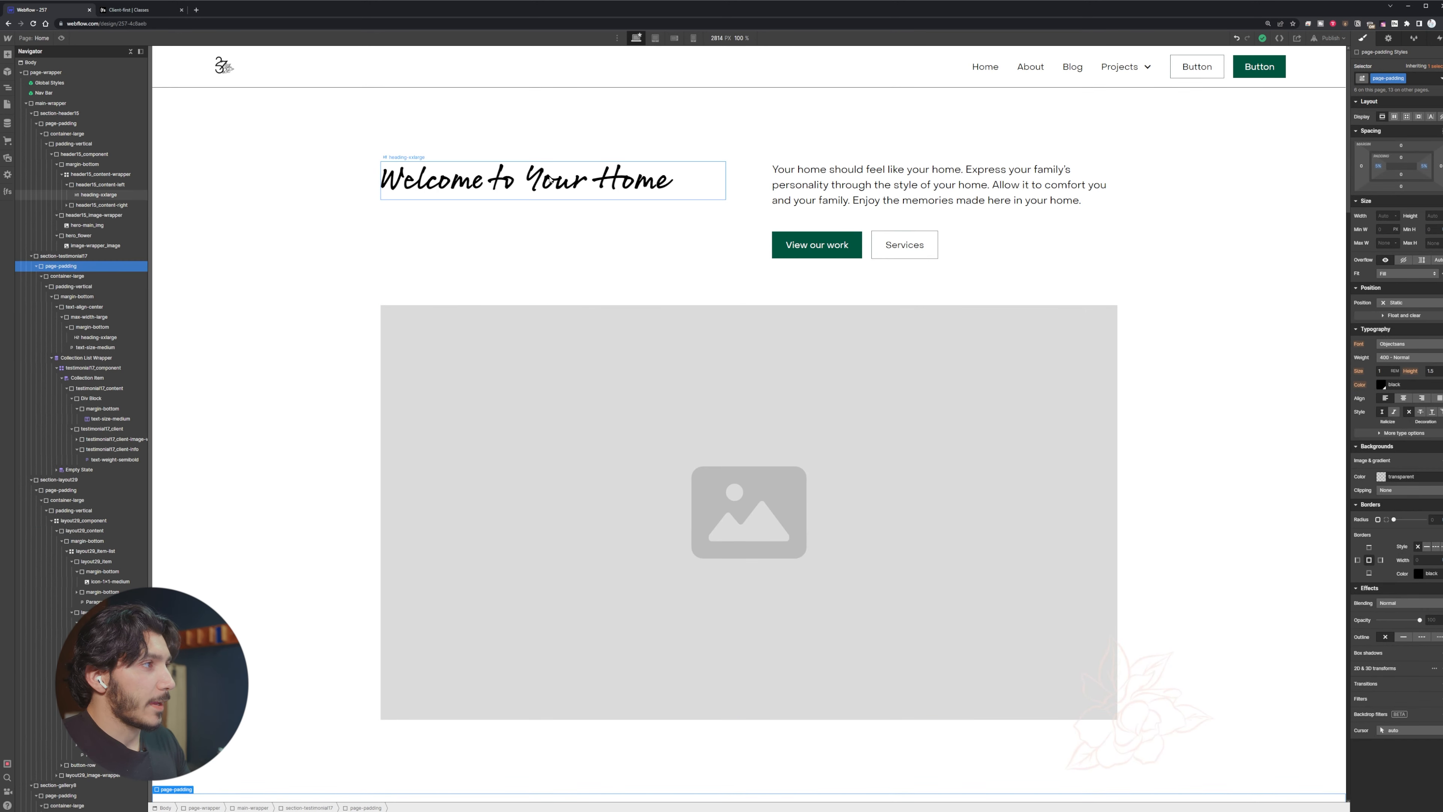
Check the class on the hero heading and apply the same heading-xxlarge class to the Image Gallery heading
click(499, 181)
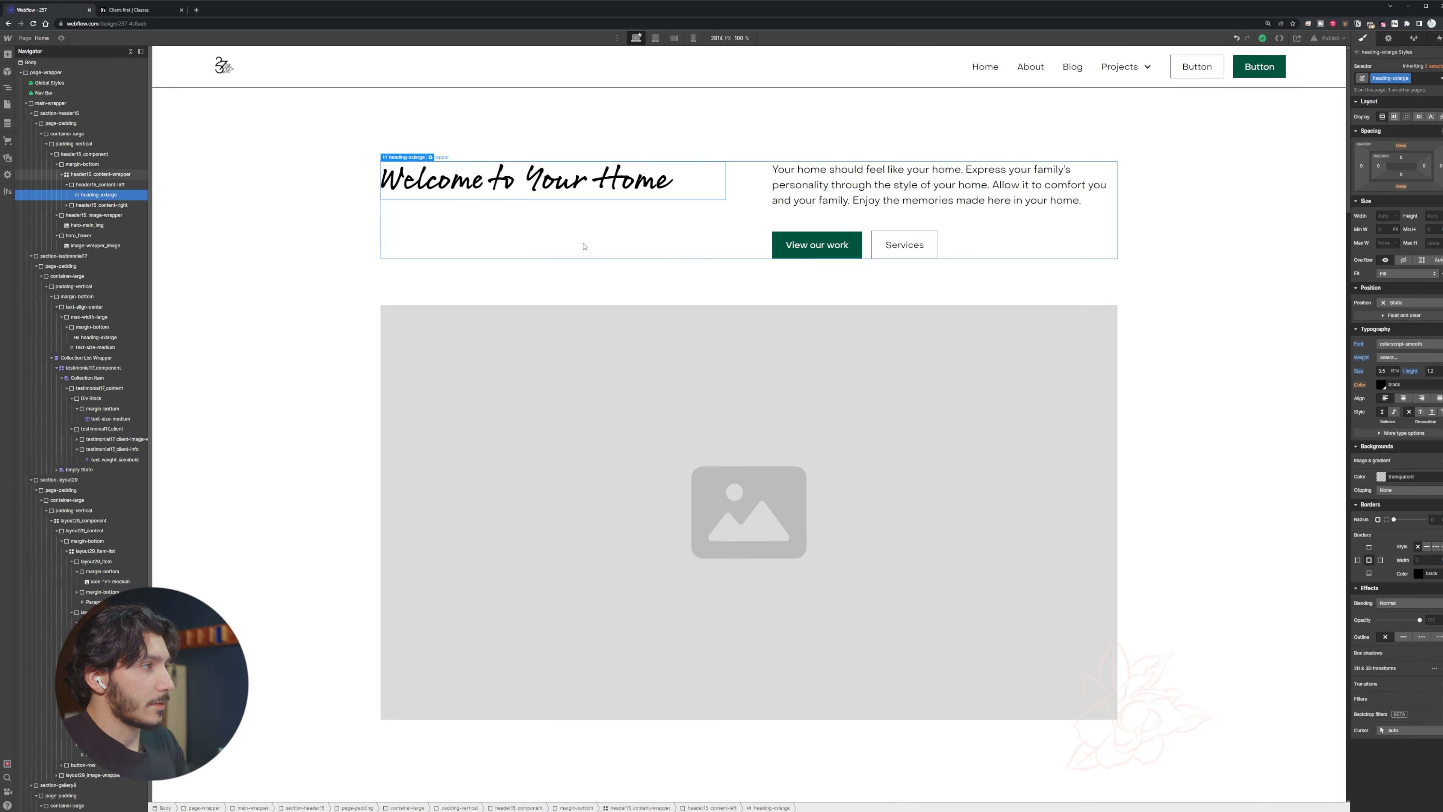
scroll(625, 284, down, 15)
scroll(687, 348, down, 8)
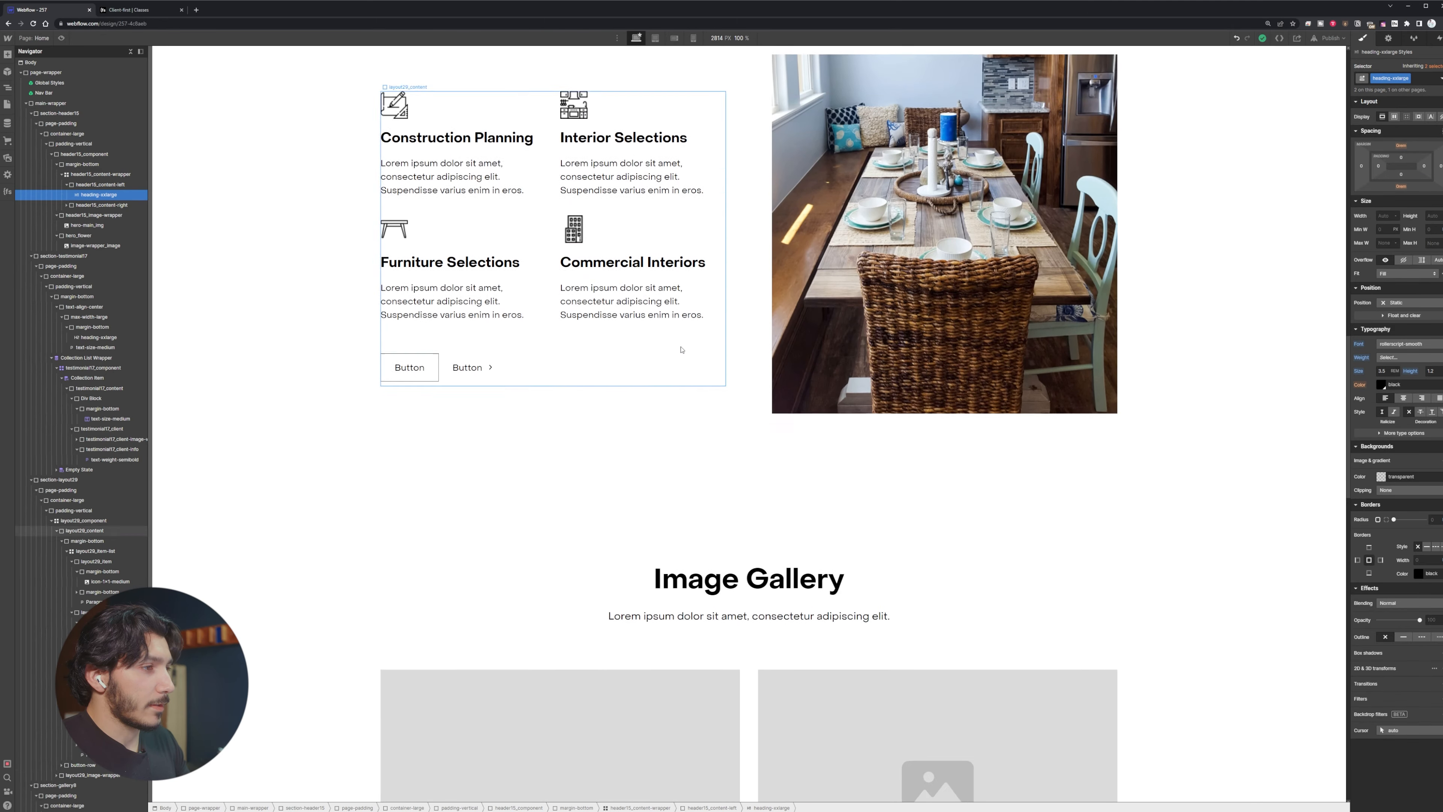
click(729, 546)
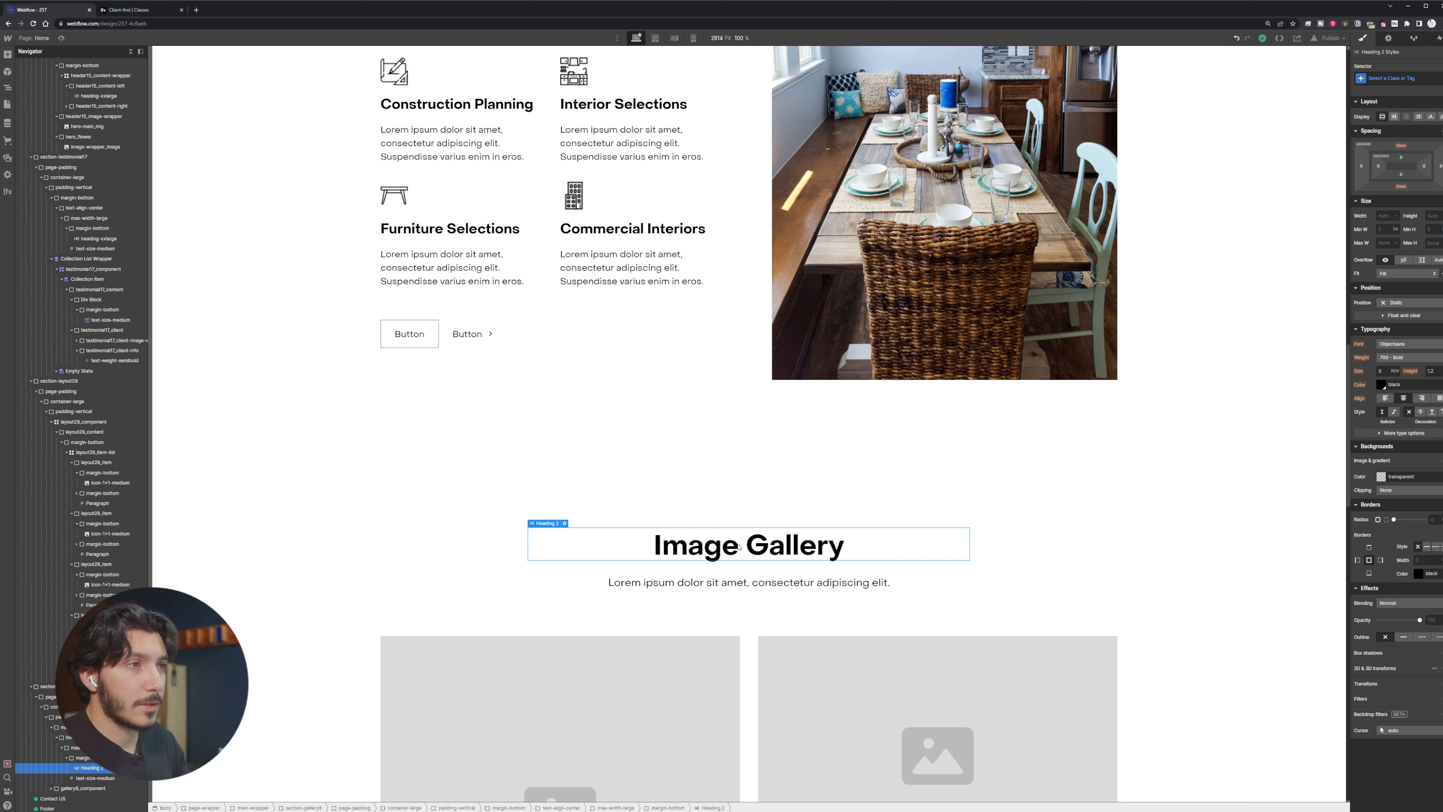
click(1399, 78)
text(head)
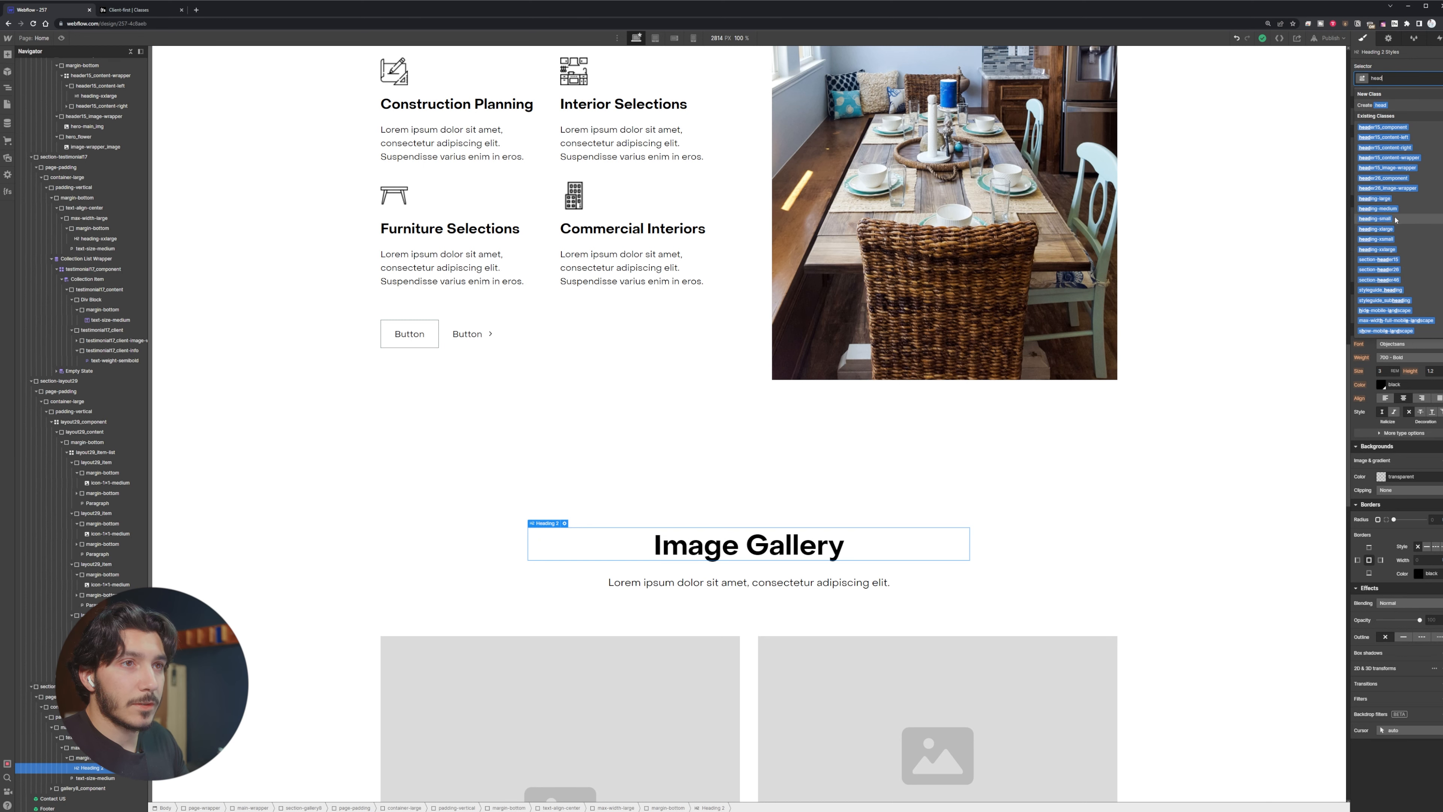
click(1377, 249)
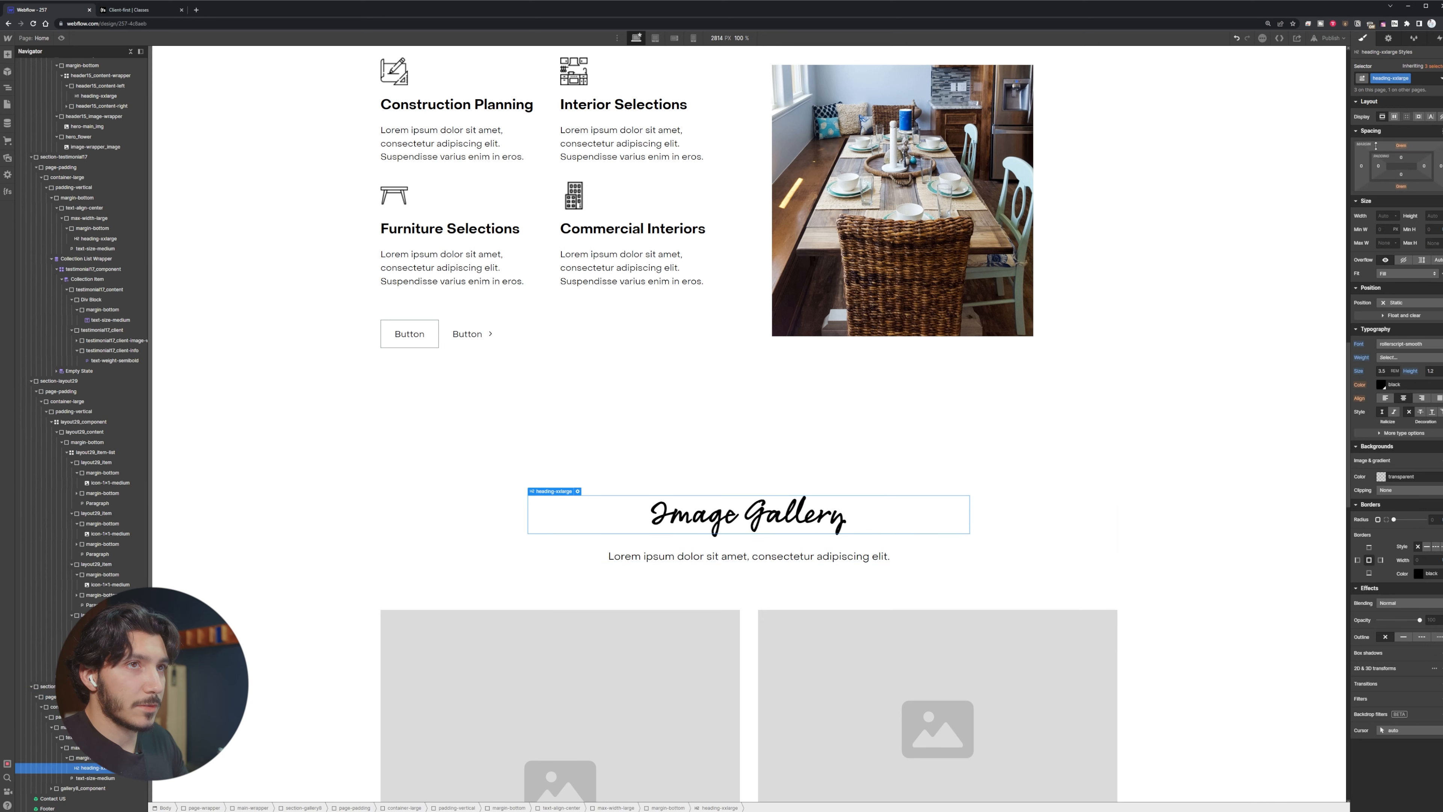
click(1005, 516)
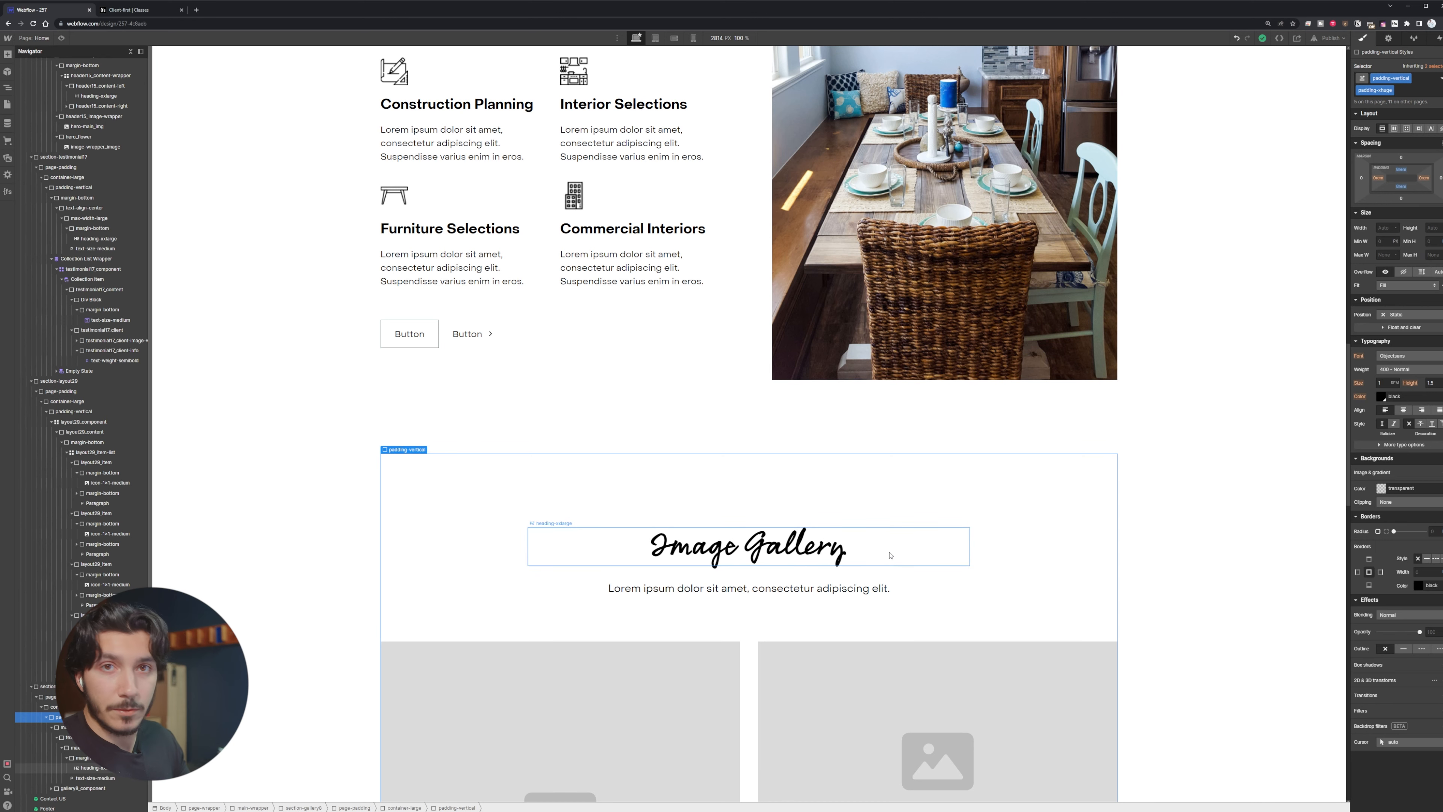
Apply the heading-xxlarge class to the "Contact us" heading inside the Contact Us component, and exit the component
scroll(890, 554, down, 18)
double_click(642, 282)
click(641, 275)
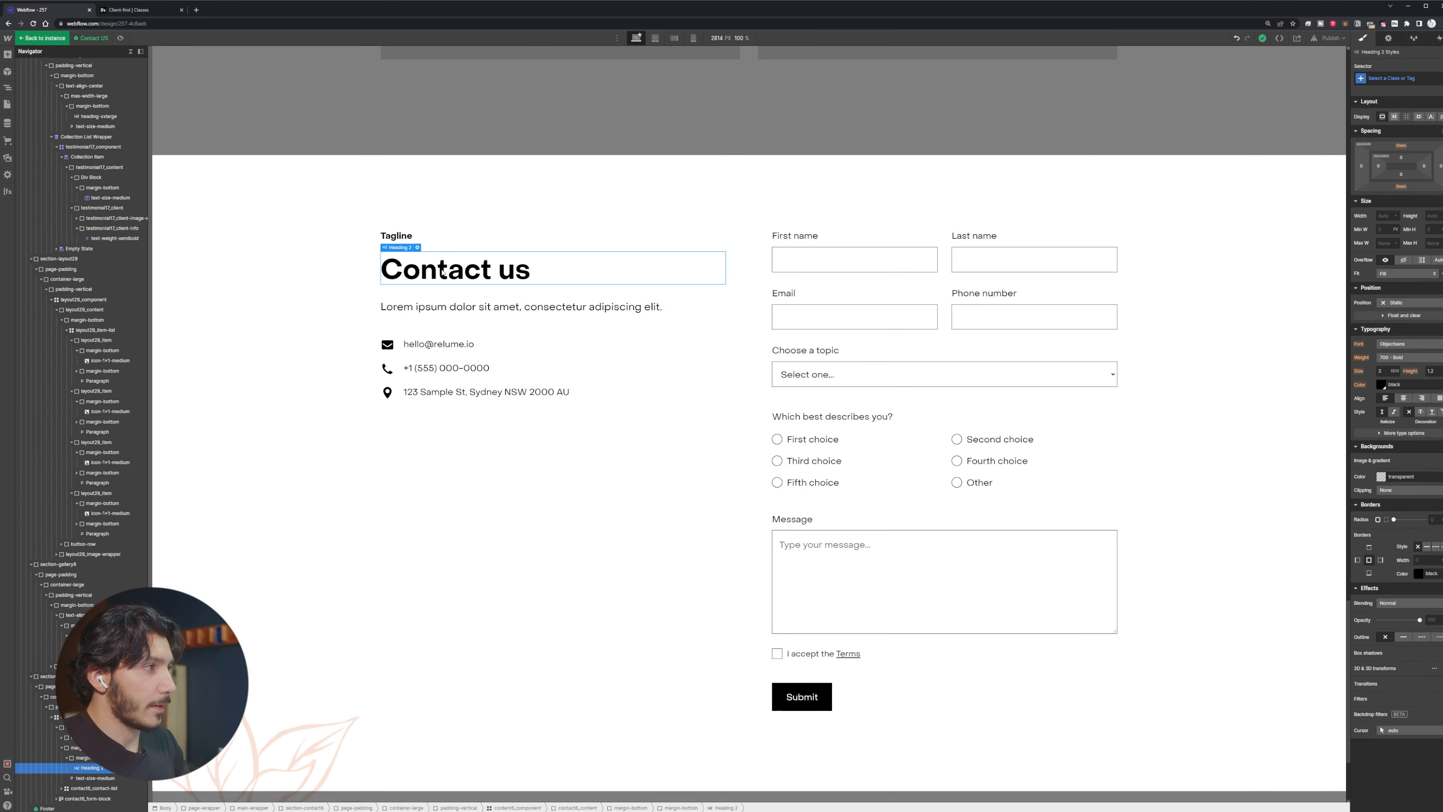
click(1386, 78)
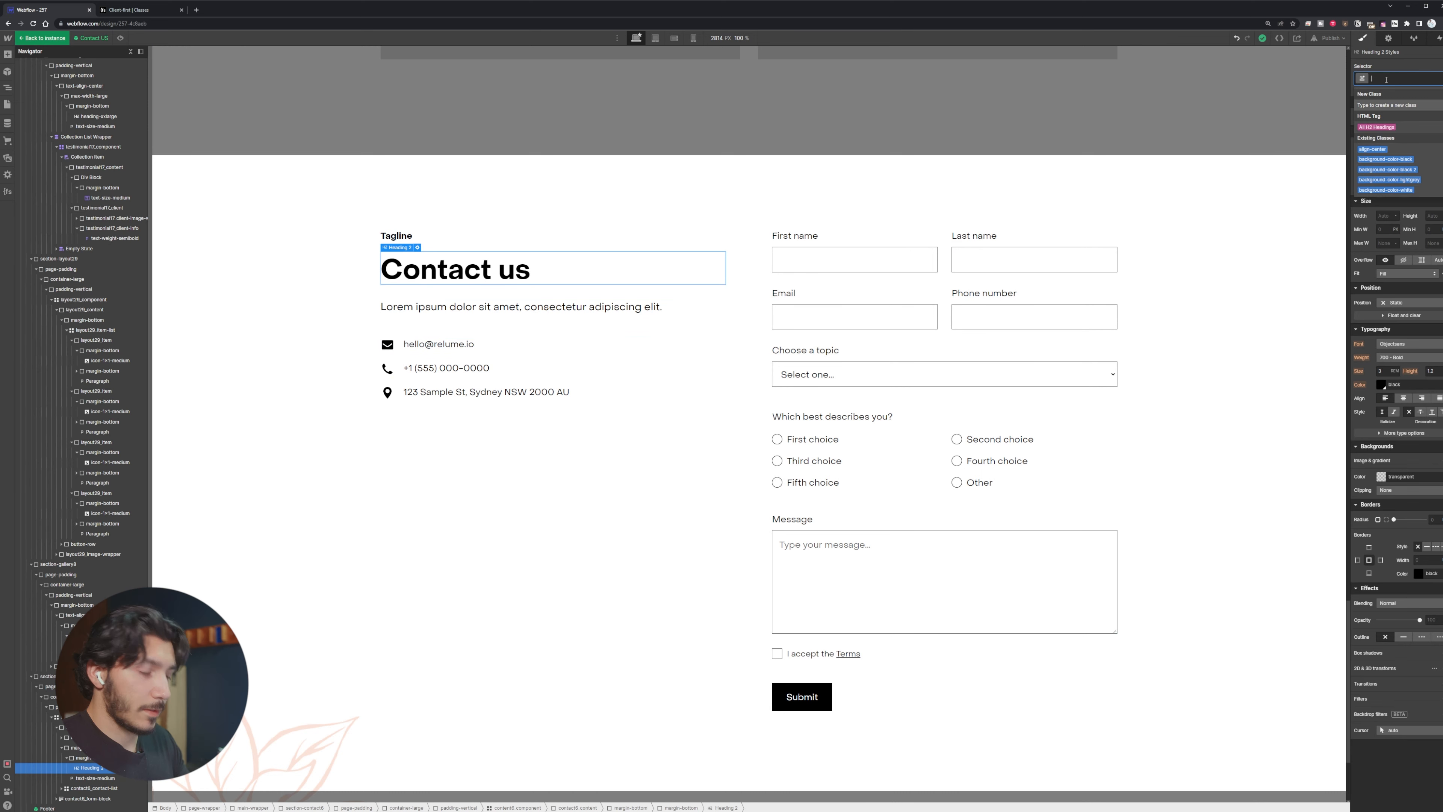
text(he)
click(1376, 311)
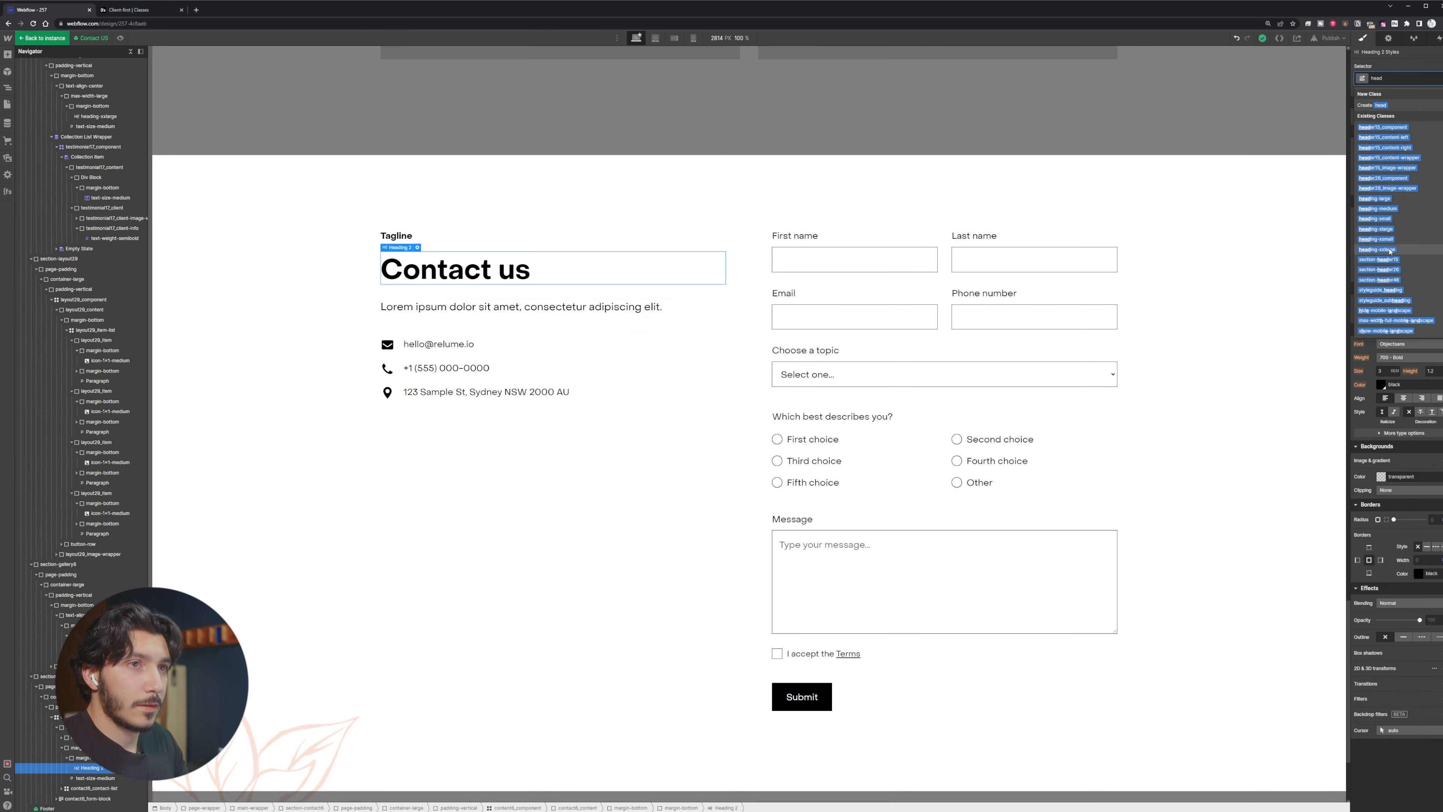
click(538, 502)
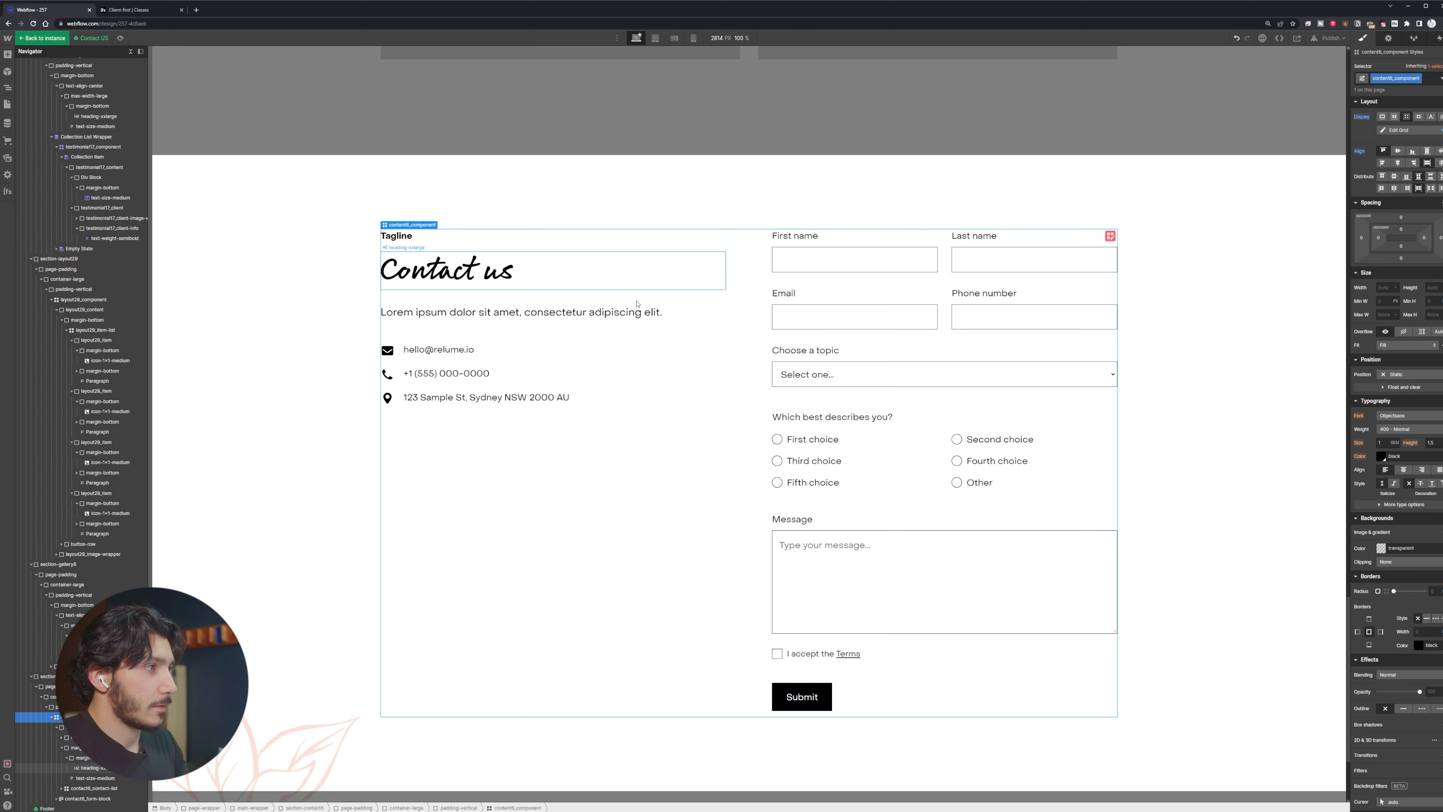
scroll(518, 473, down, 3)
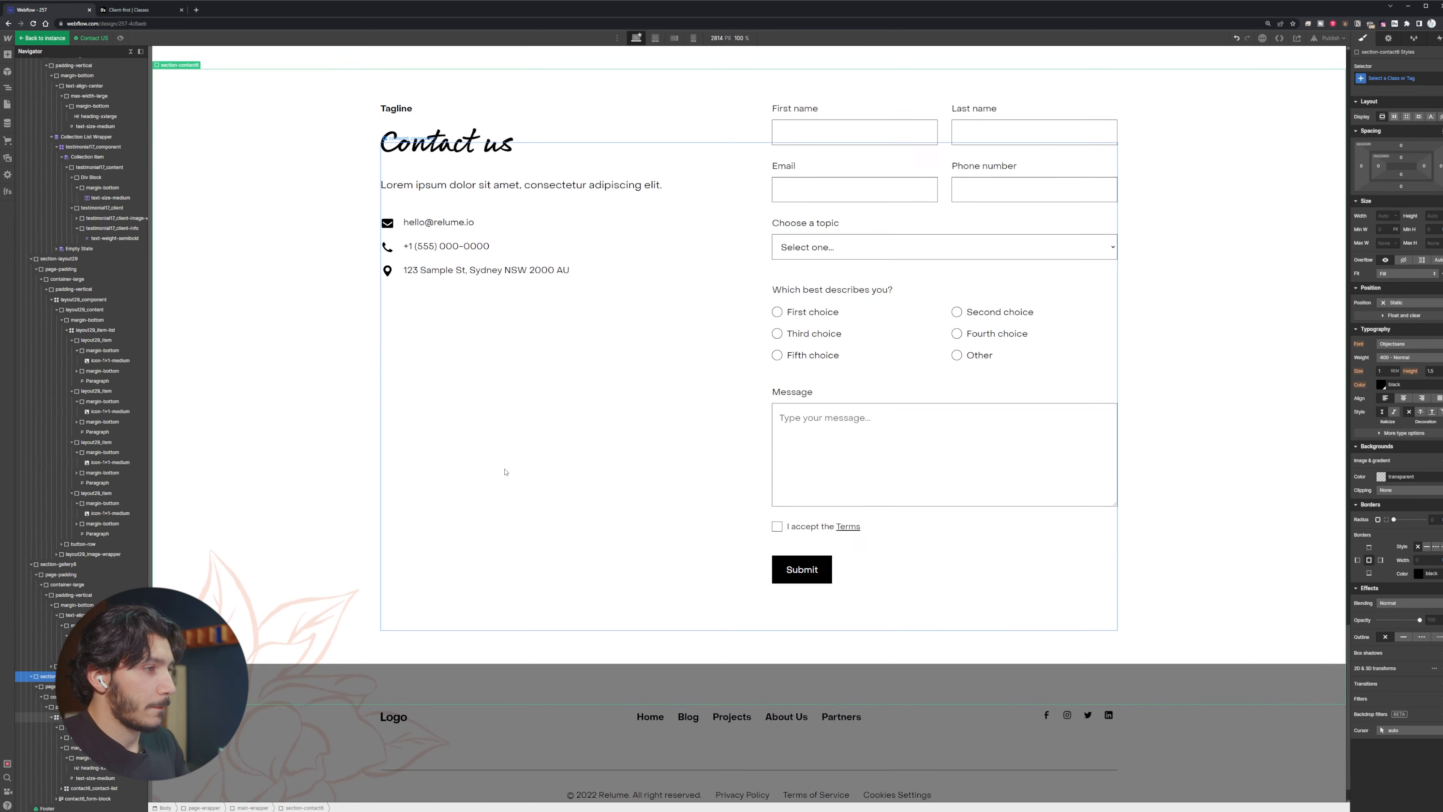
key(Escape)
click(423, 651)
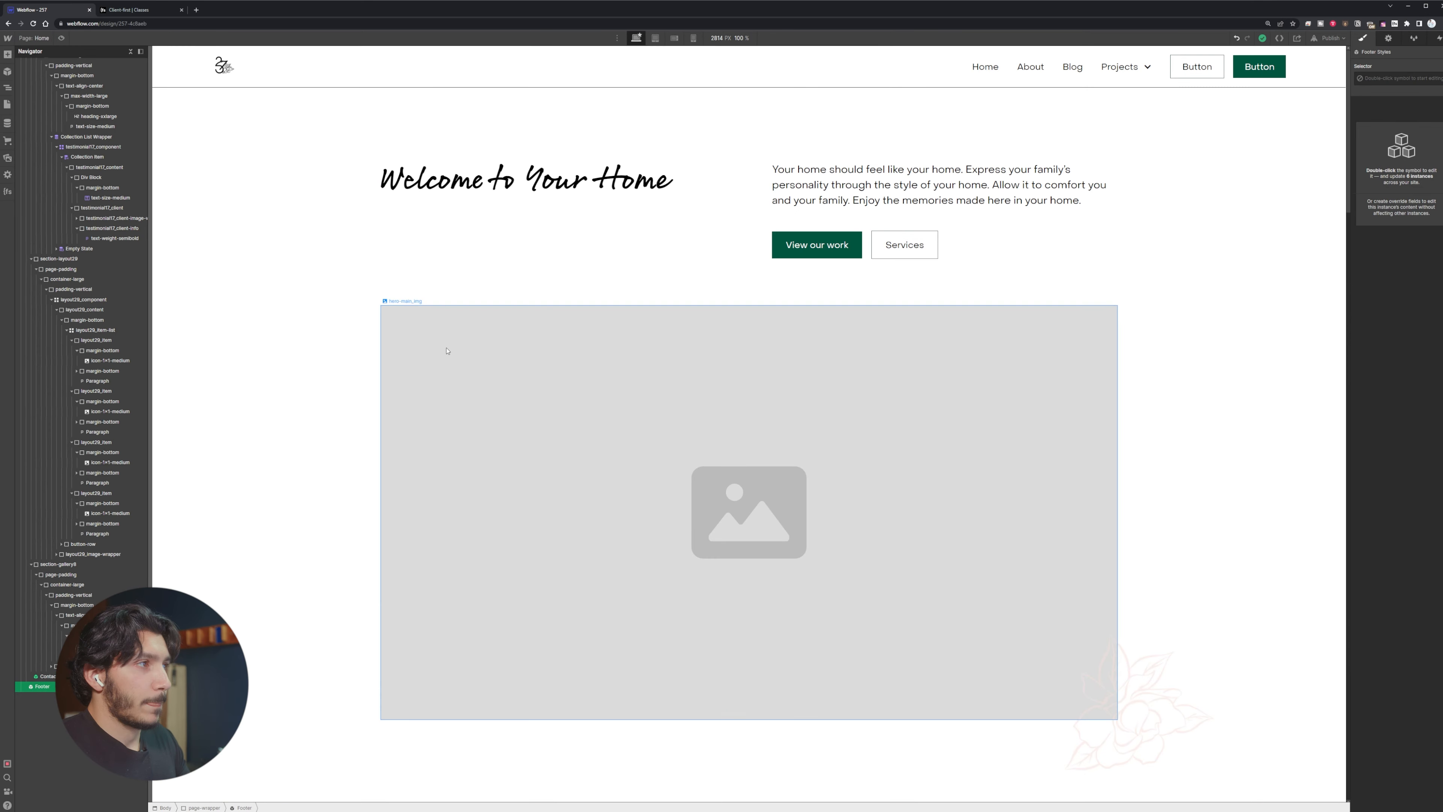
Set the Construction Planning text: "Design and drafting of your home. A great design needs to be thought all the way through from preconstruction to getting the keys."
scroll(568, 410, down, 9)
scroll(694, 469, down, 10)
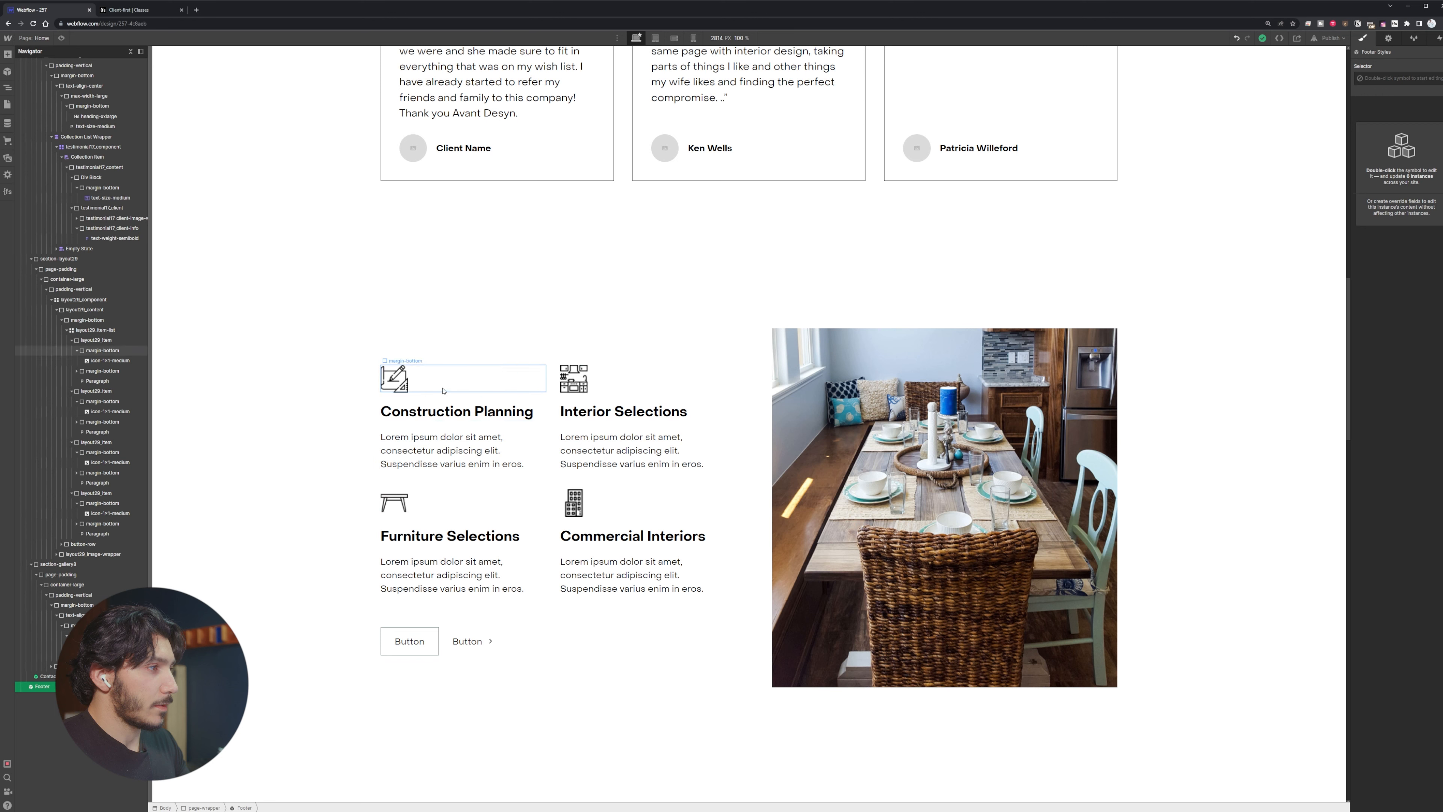
click(449, 451)
double_click(449, 451)
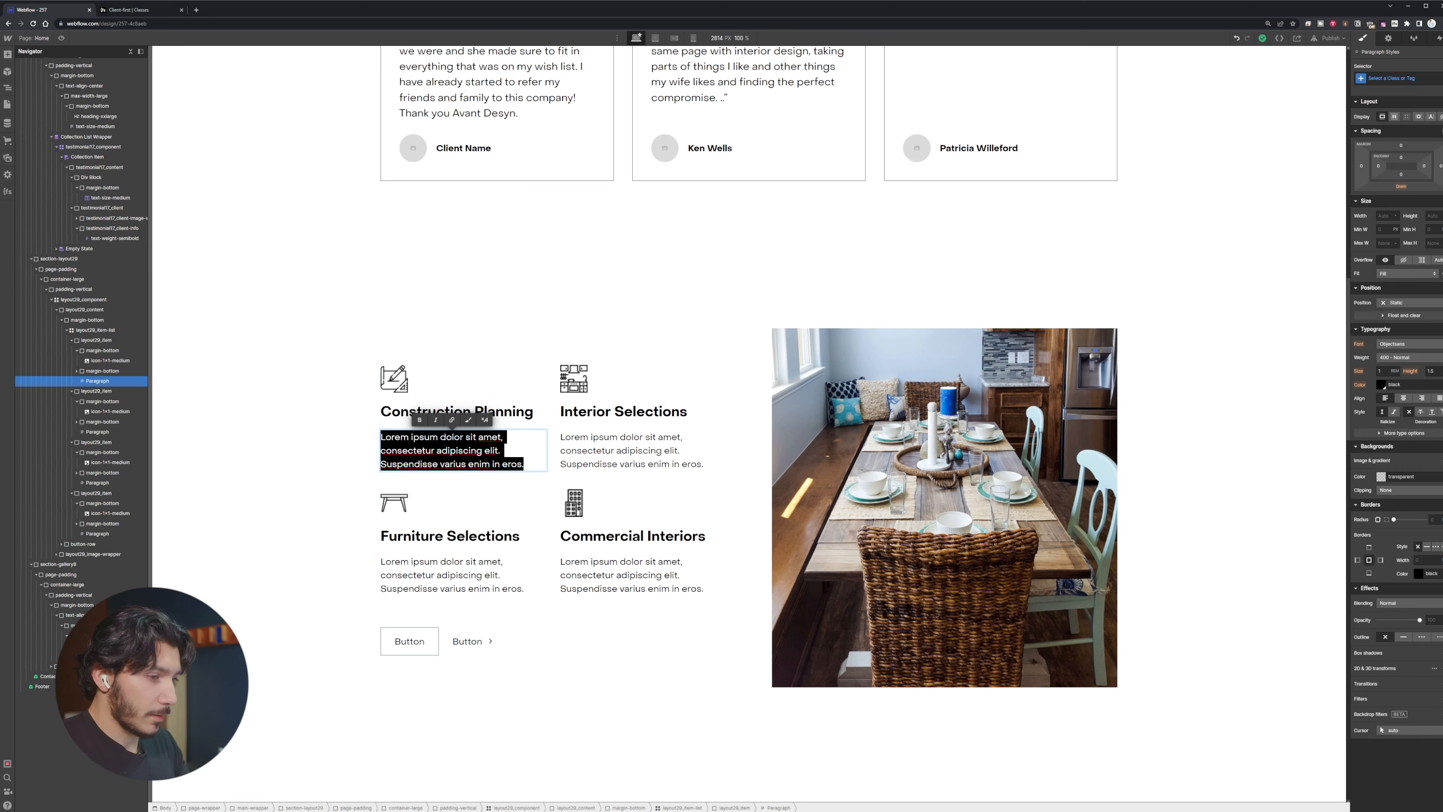
key(alt+Tab)
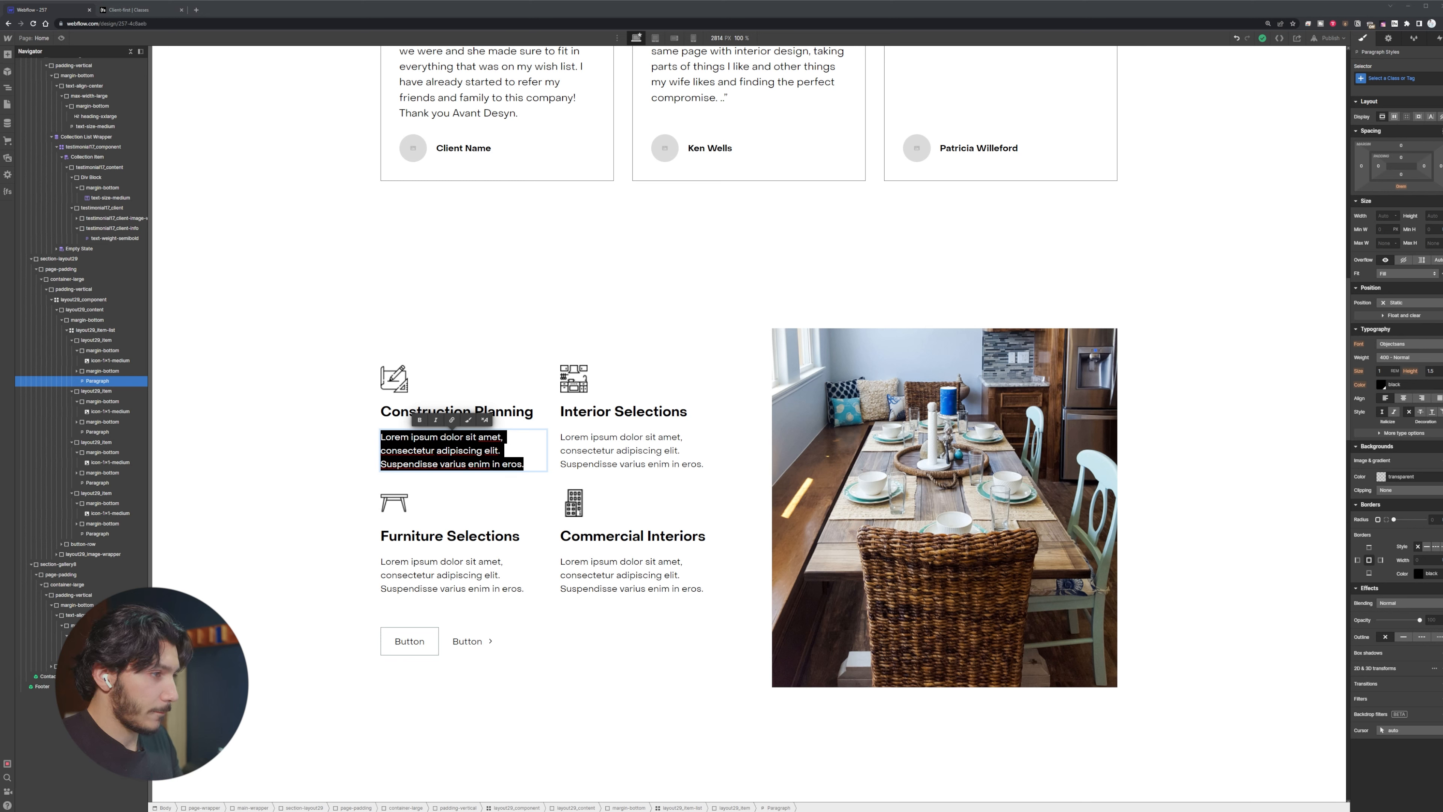
click(830, 204)
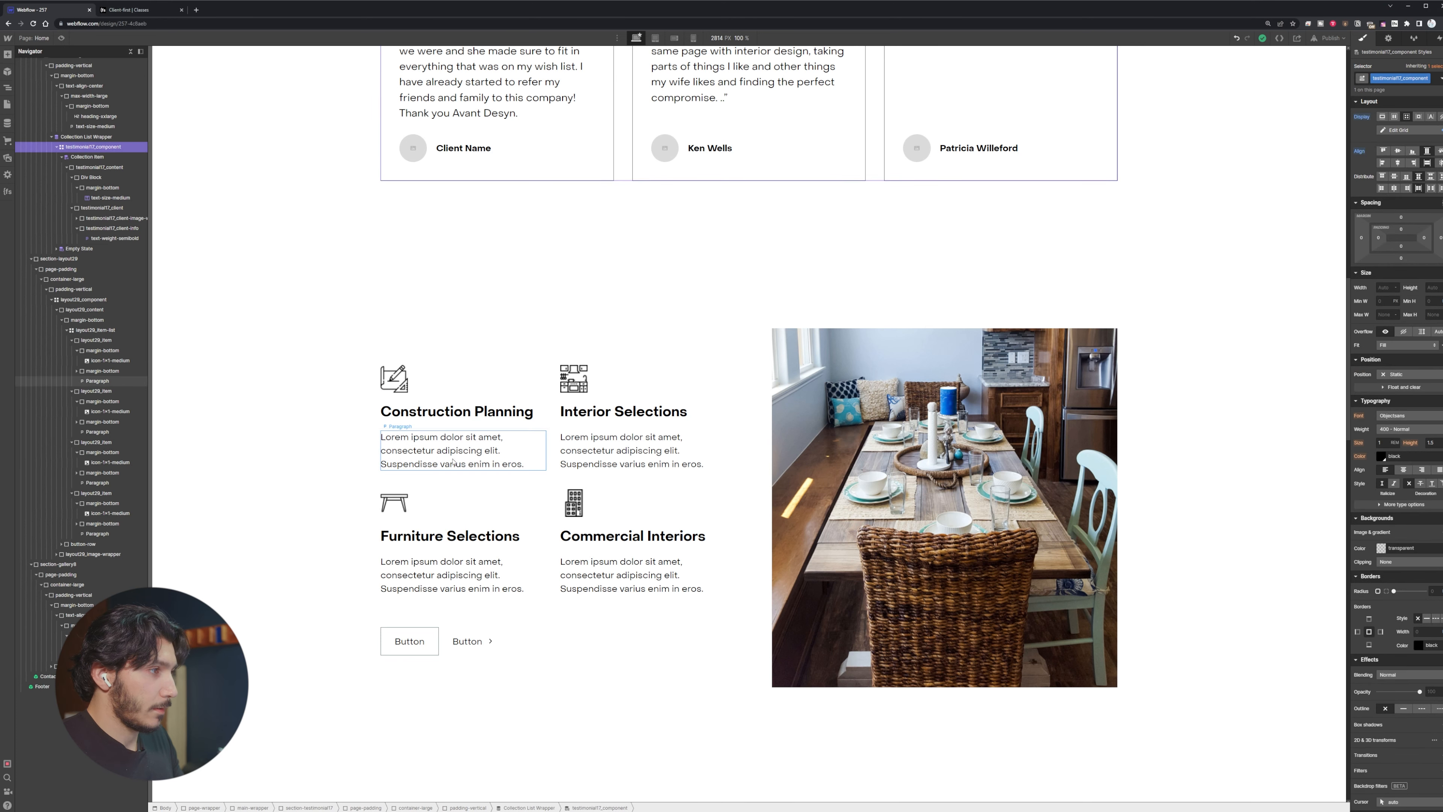
double_click(483, 451)
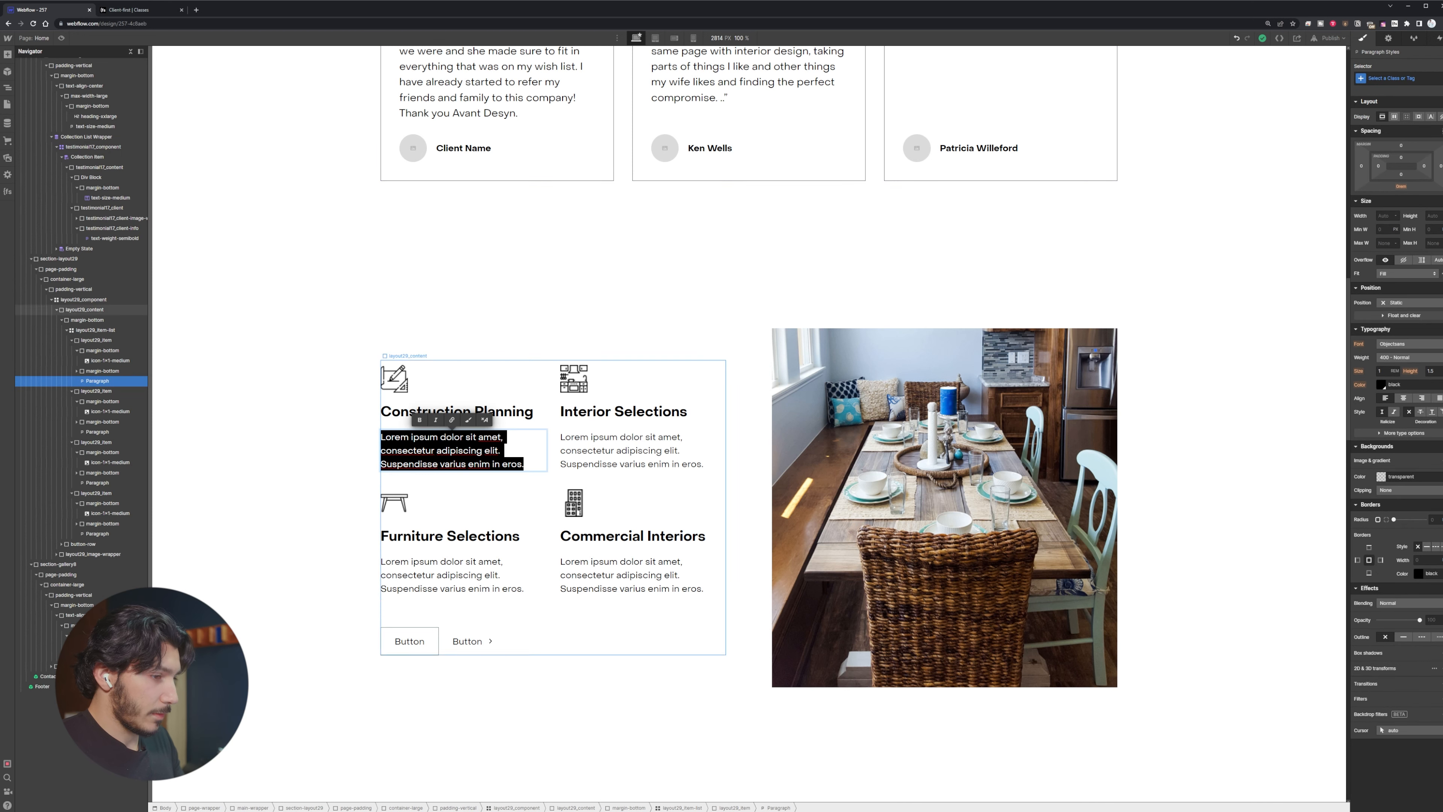
key(alt+Tab)
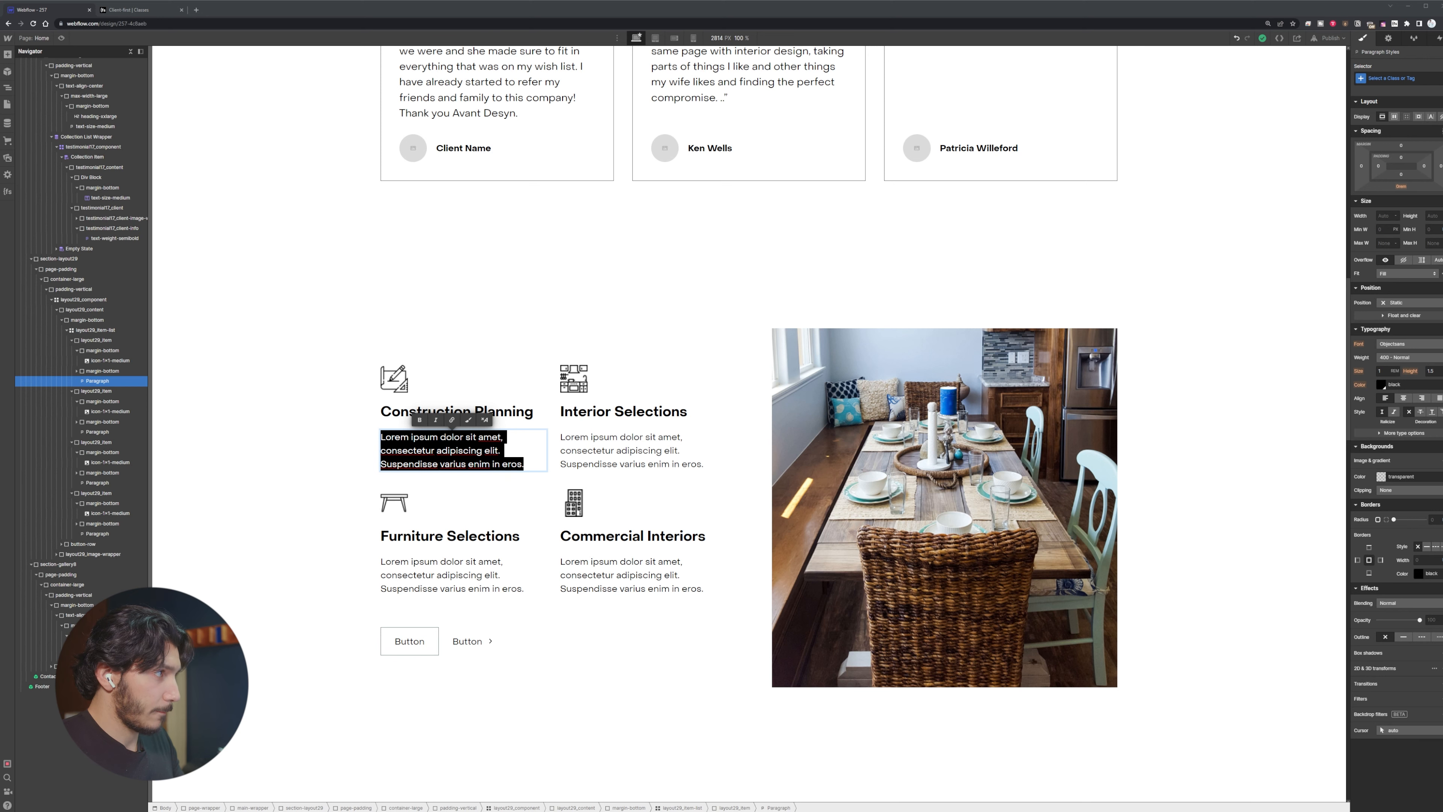
click(421, 439)
triple_click(421, 441)
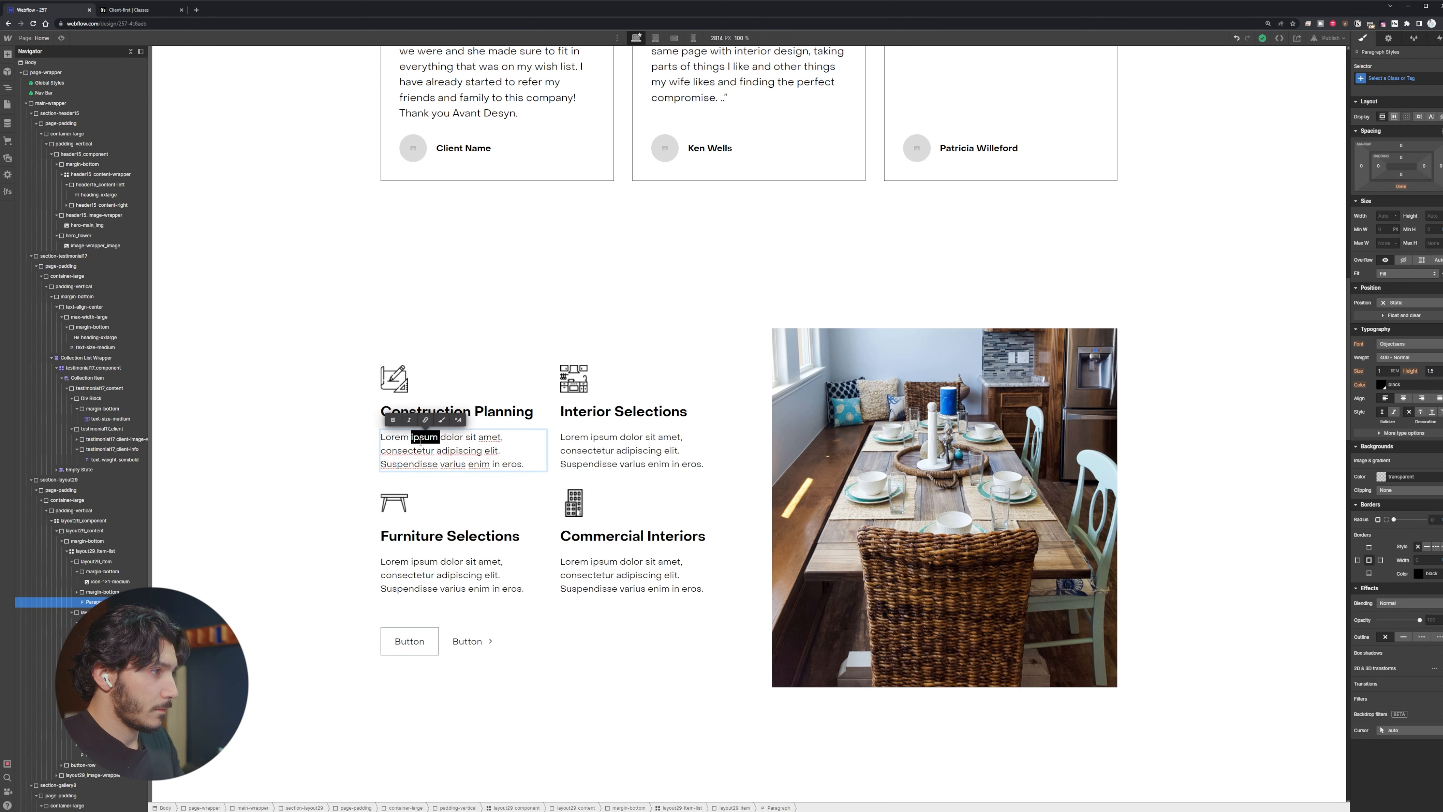
text(Design and drafting of your home. A great design needs to be thought all the way through from preconstruction to getting the keys.)
Replace the Interior Selections placeholder text with "We help you choose your fixtures, appliances selections and paint colors. Great for a refresh, new build, or remodel."
double_click(617, 454)
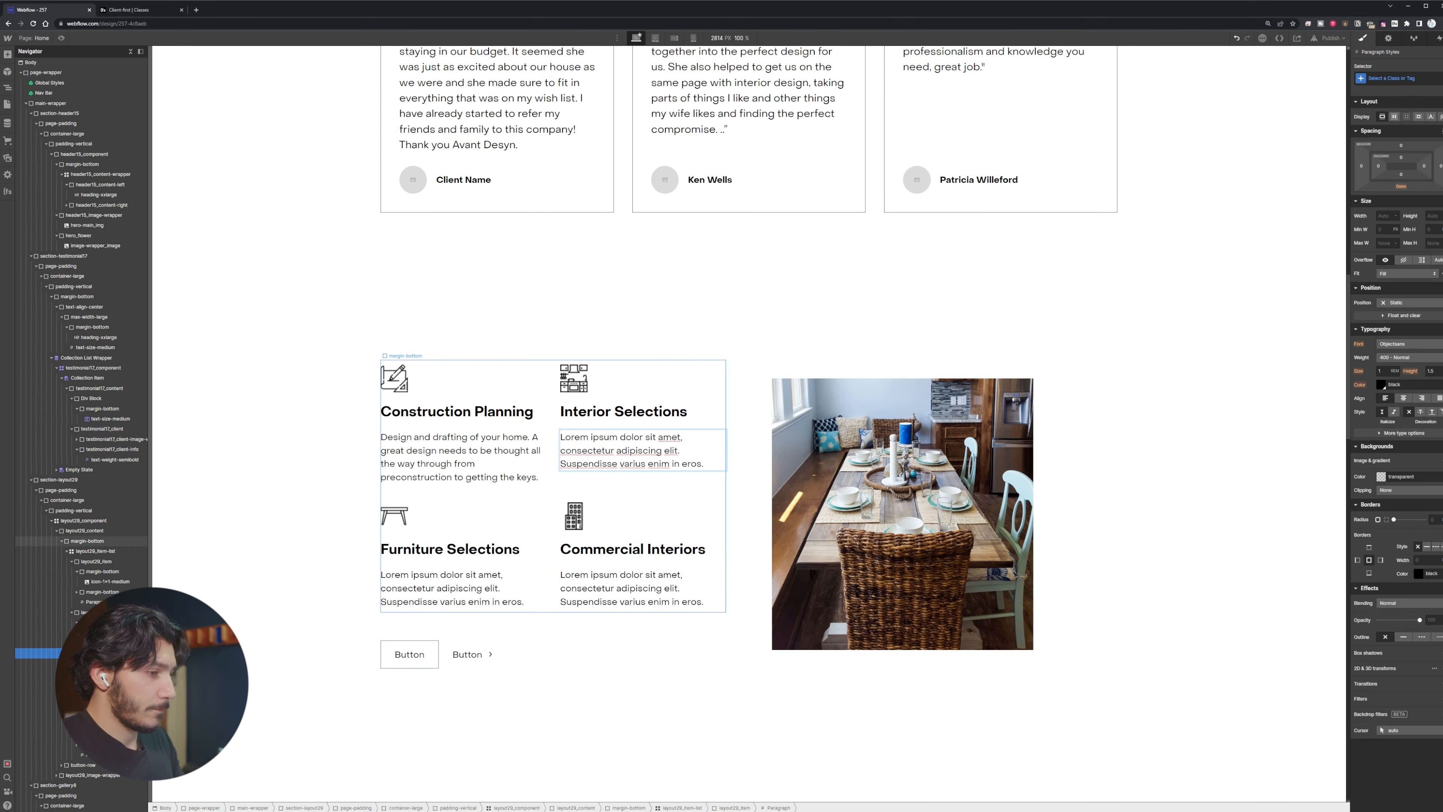
key(alt+Tab)
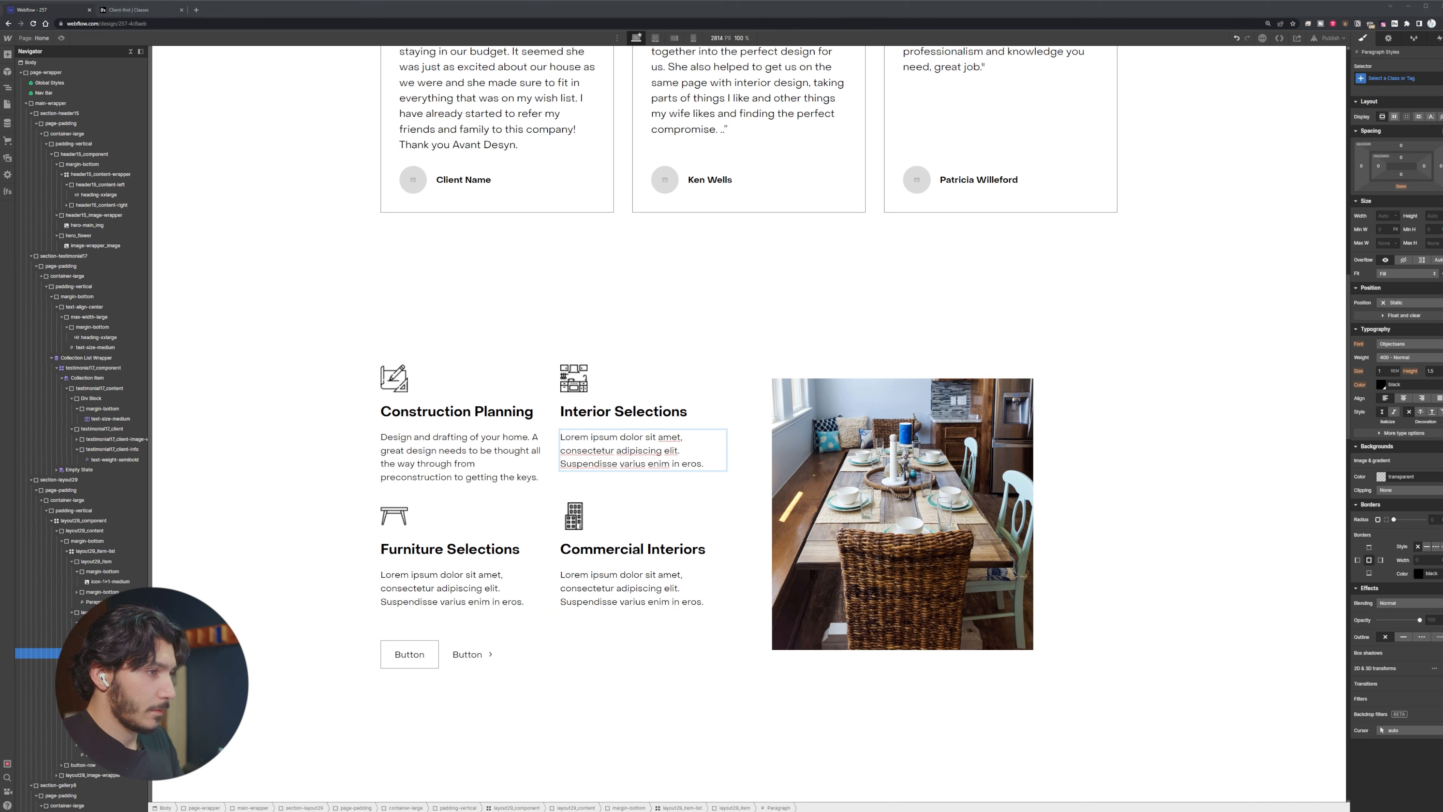
key(alt+Tab)
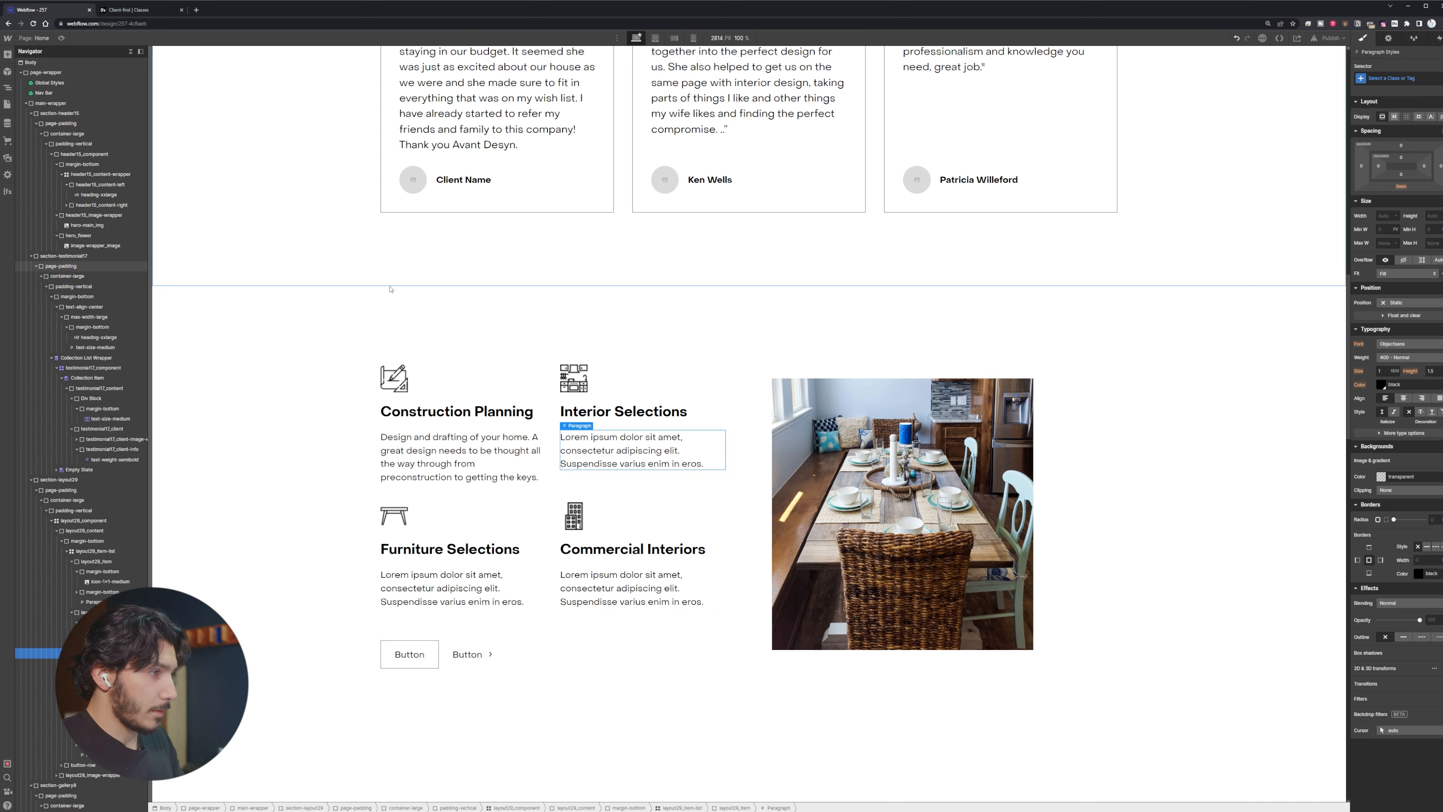
triple_click(596, 458)
text(We help you choose your fixtures, appliances selections and paint colors. Great for a refresh, new build, or remodel.)
Replace the Furniture Selections placeholder text with "We can help bring your style out even when moving into an empty space or staging a house for presentations."
click(526, 590)
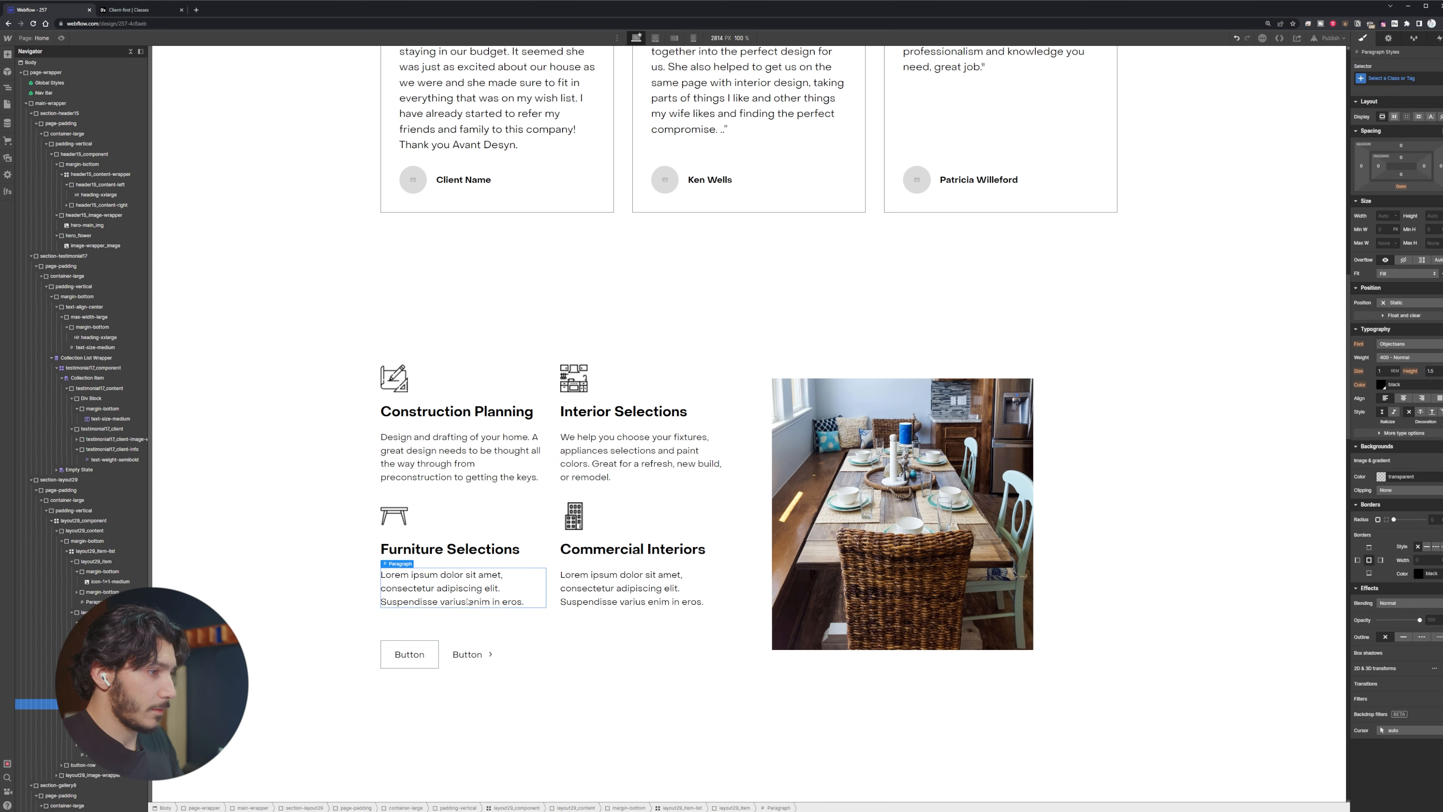
key(alt+Tab)
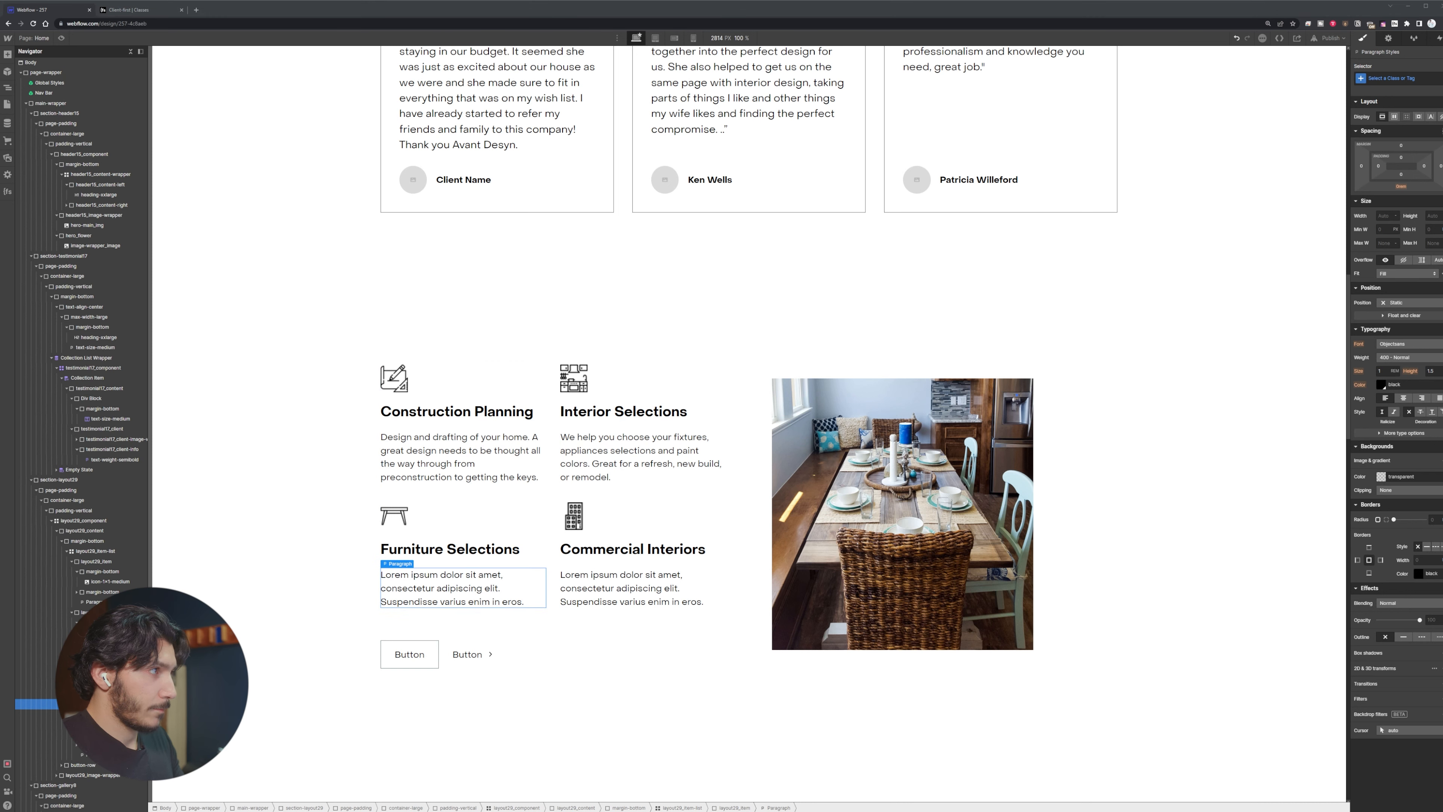
key(alt+Tab)
double_click(458, 589)
key(ctrl+a)
text(We can help bring your style out even when moving into an empty space or staging a house for presentations.)
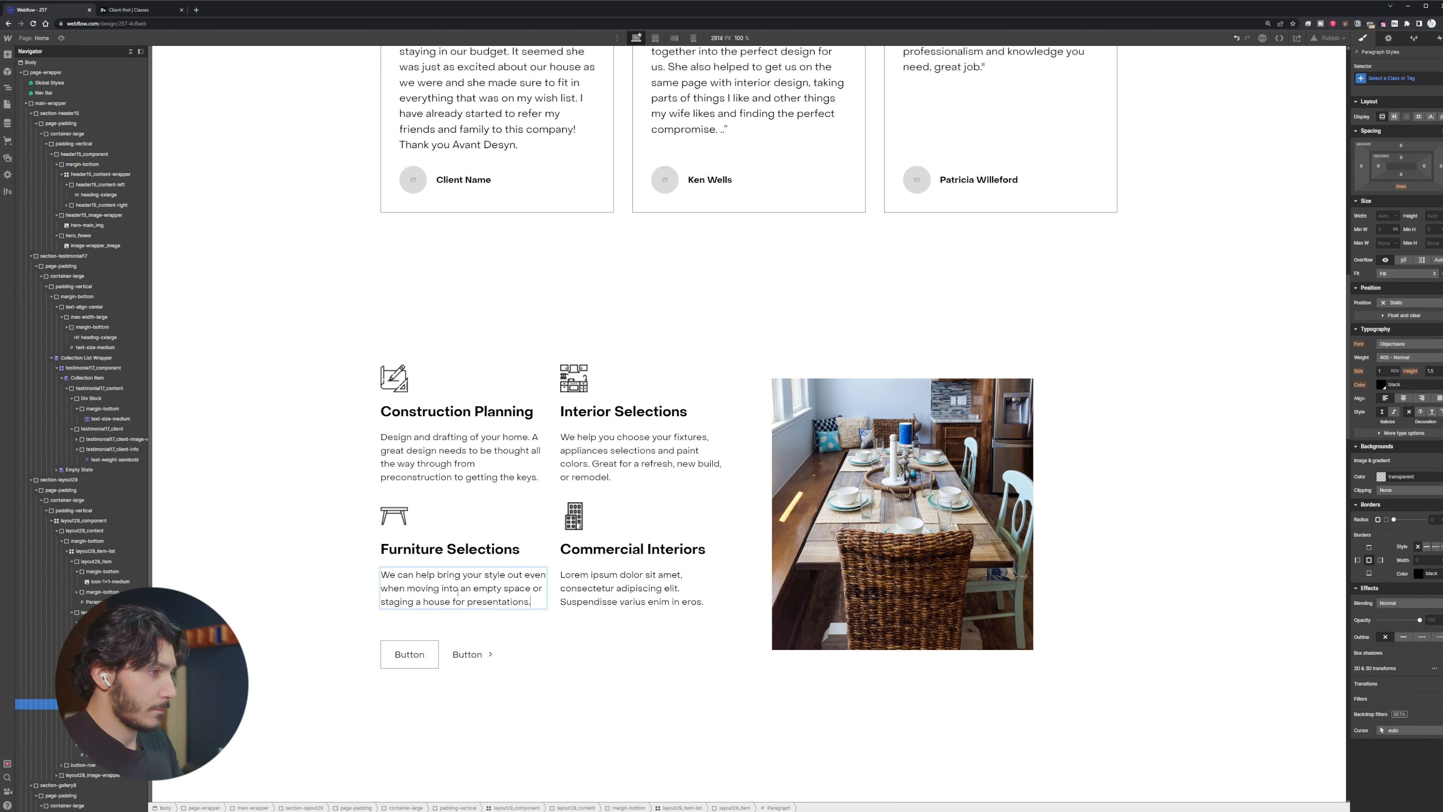
click(296, 580)
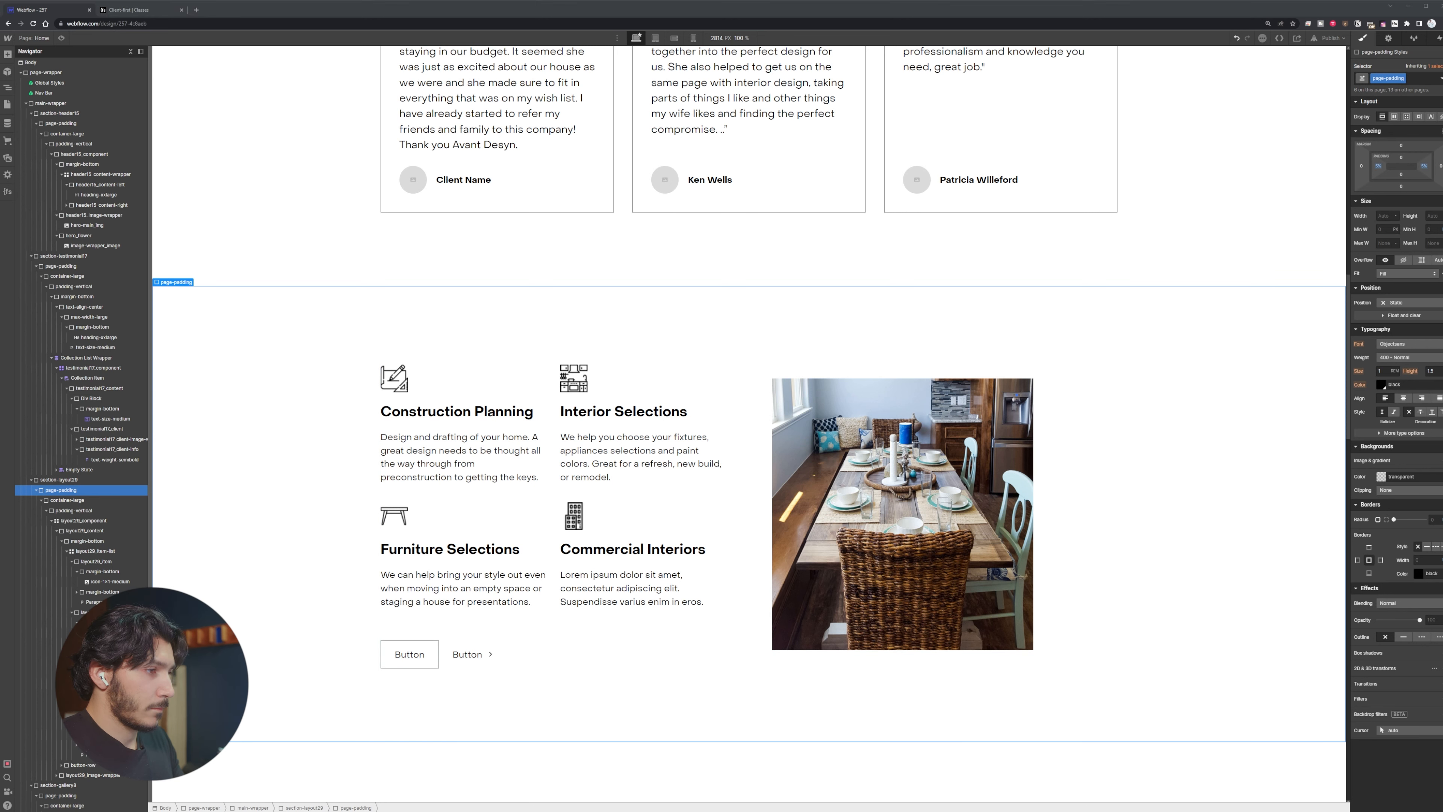
Set Commercial Interiors text: "Companies and brands need consistency. The way you present yourself should be consistent all the way down to when people walk through your doors."
click(318, 244)
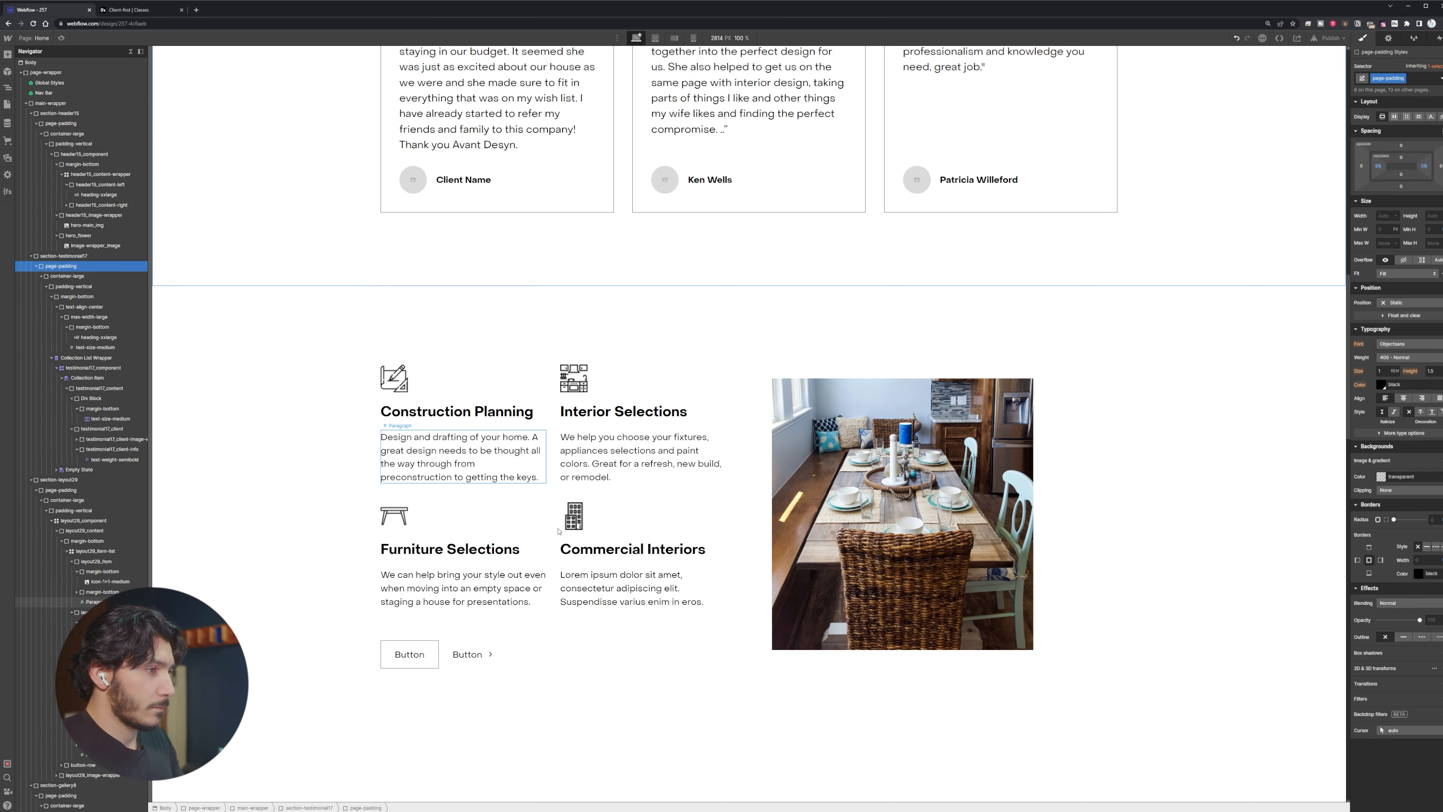
double_click(608, 605)
text(Companies and brands need consistency. The way you present yourself should be consistent all the way down to when people walk through your doors.)
click(519, 738)
Examine the dining table image and the padding-vertical wrapper of the features section
click(188, 573)
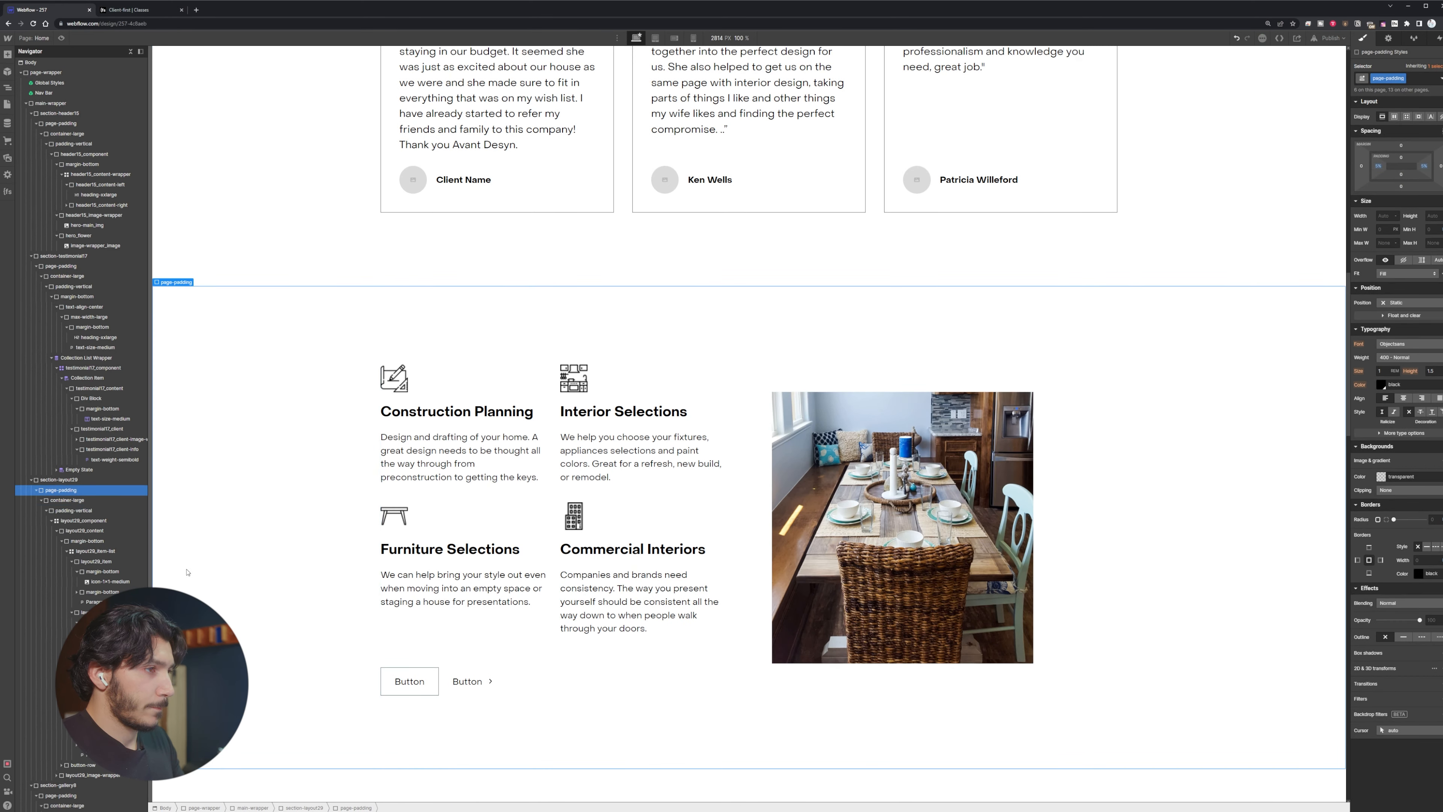
click(929, 521)
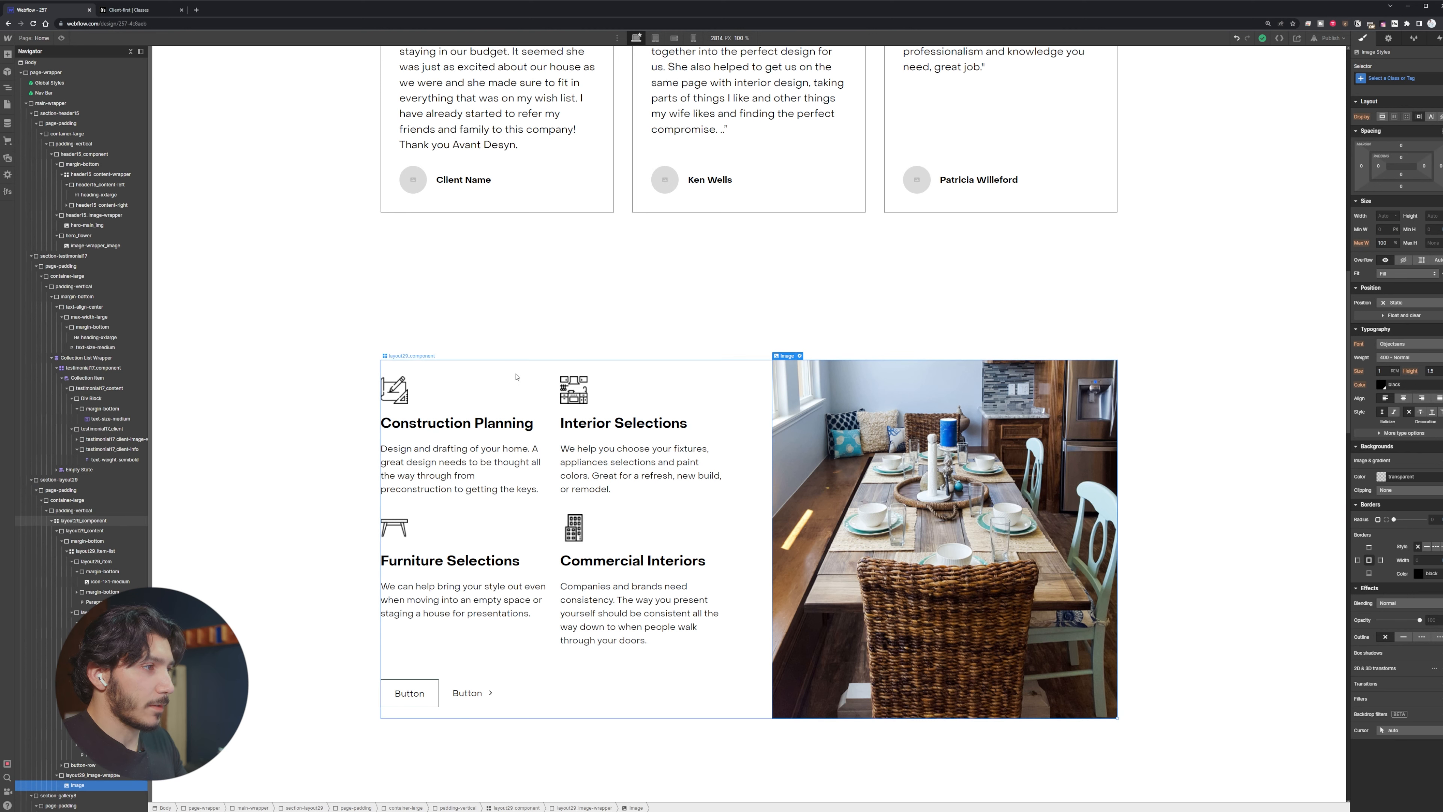
click(758, 358)
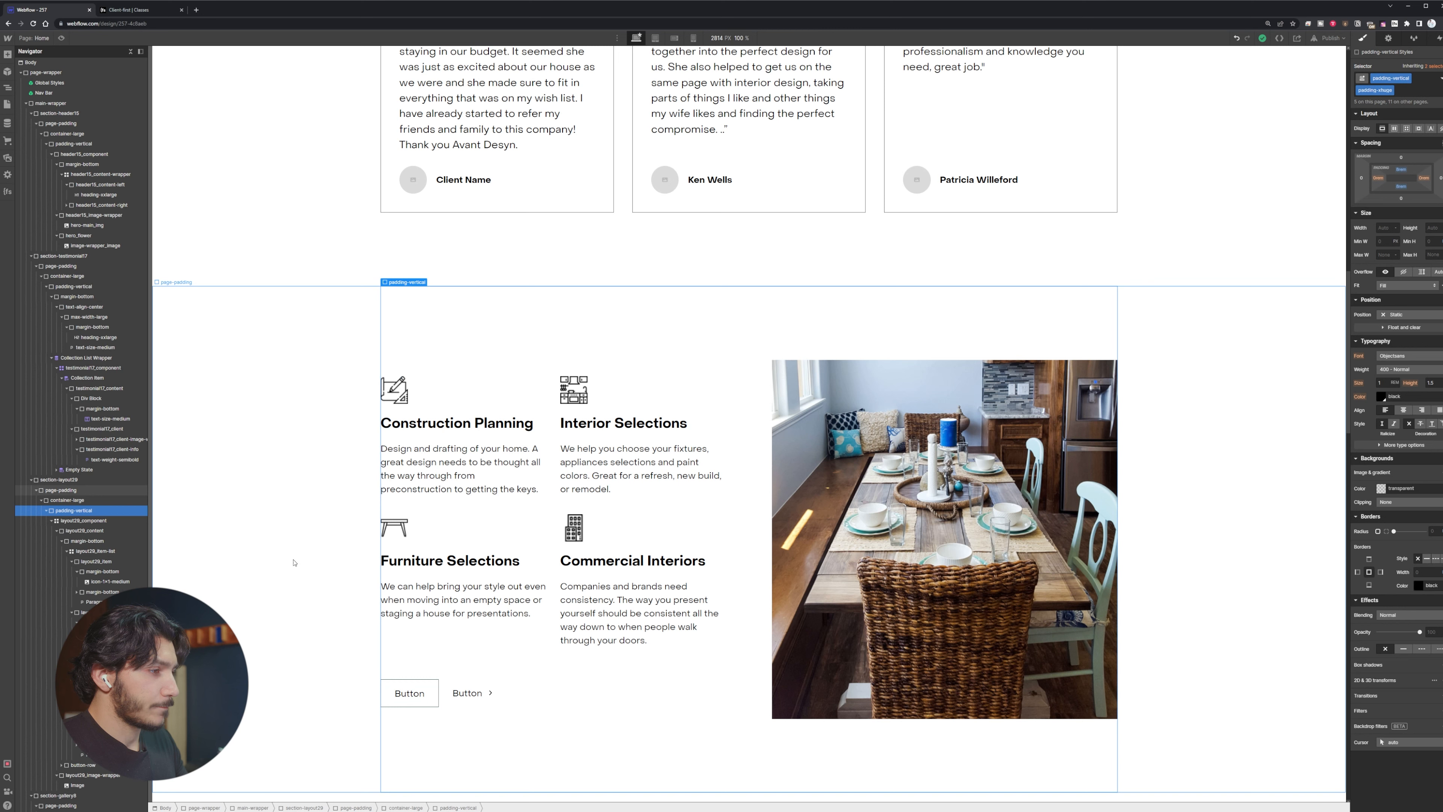
Replace the outlined button's placeholder text below the features with "View our work"
click(403, 688)
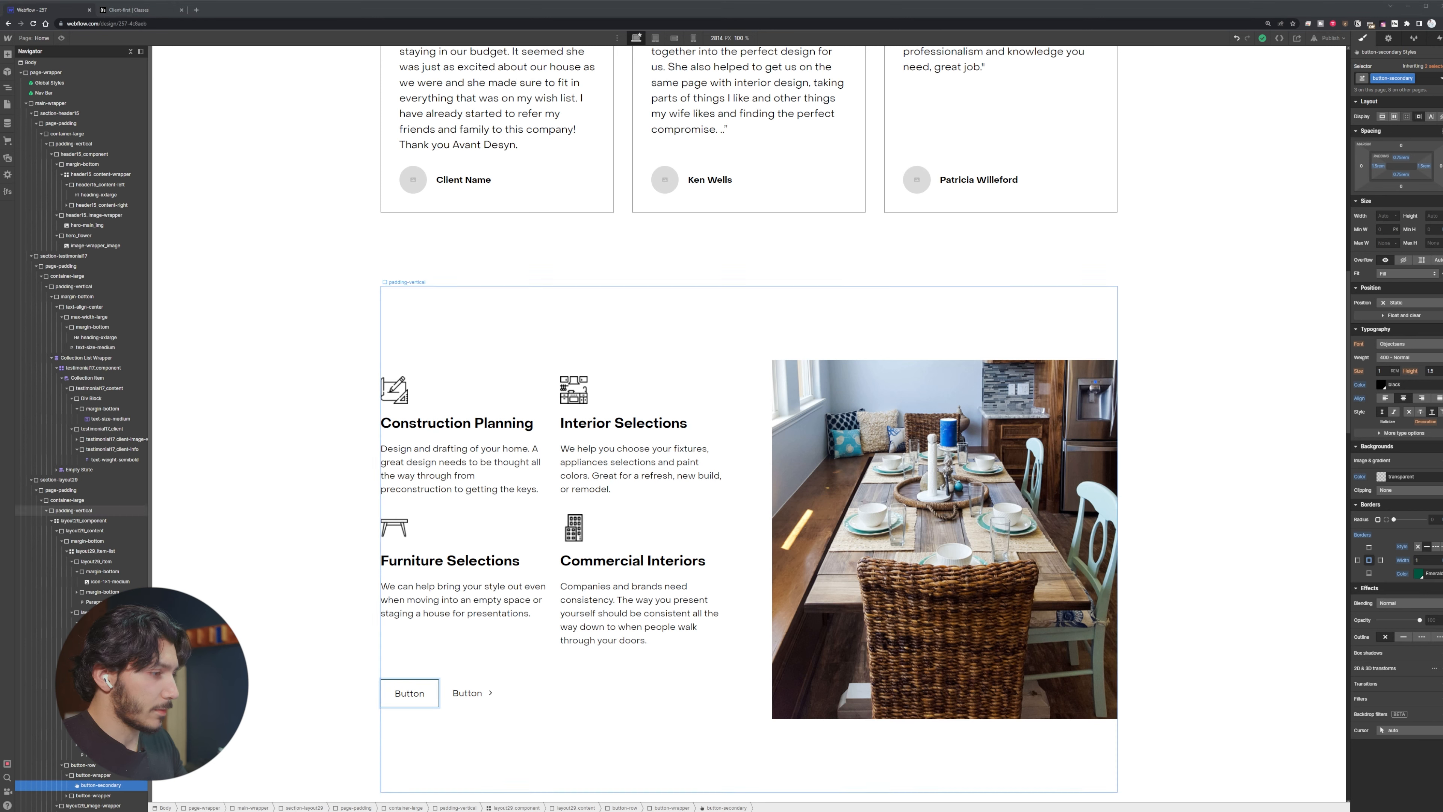
double_click(417, 693)
text(V)
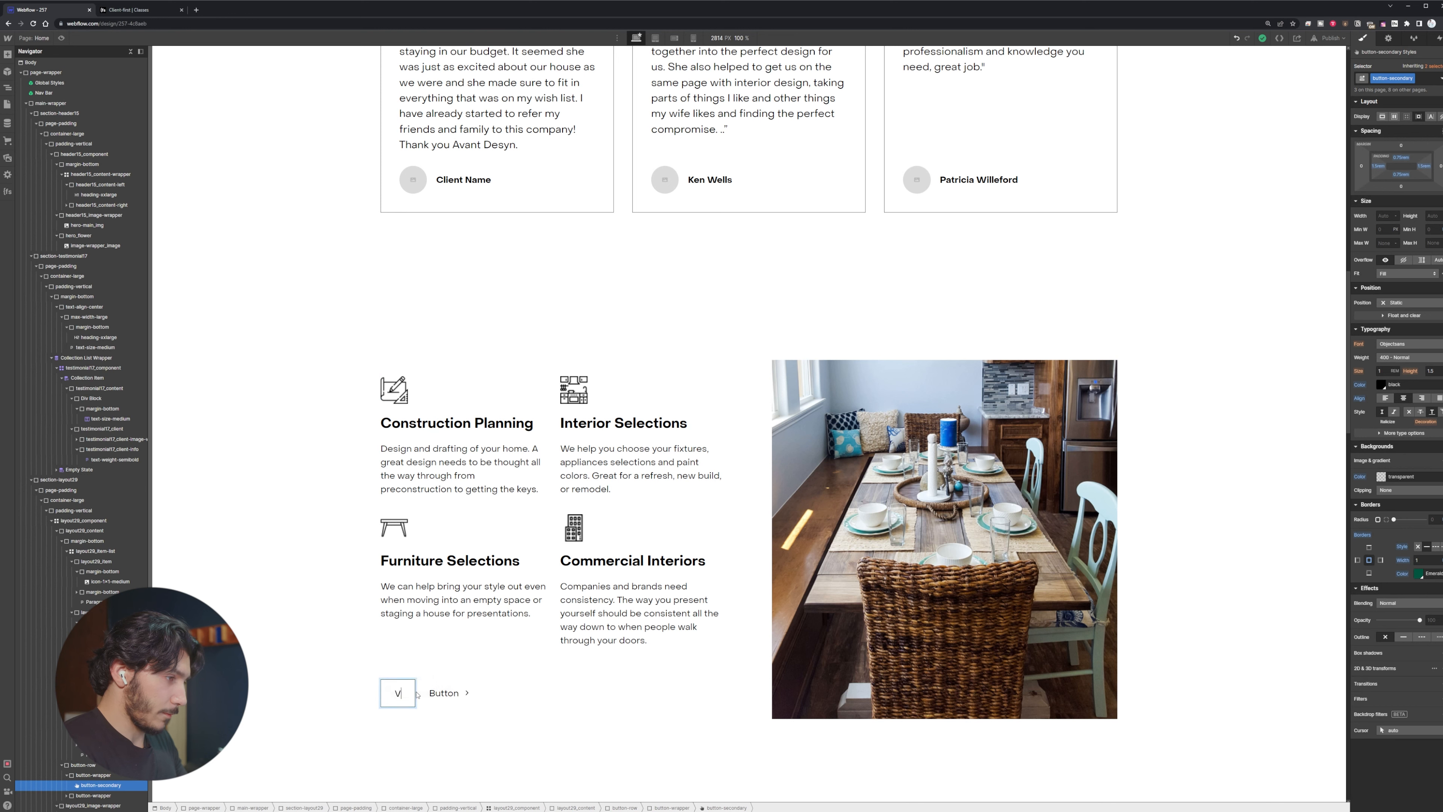
text(iew orur Work)
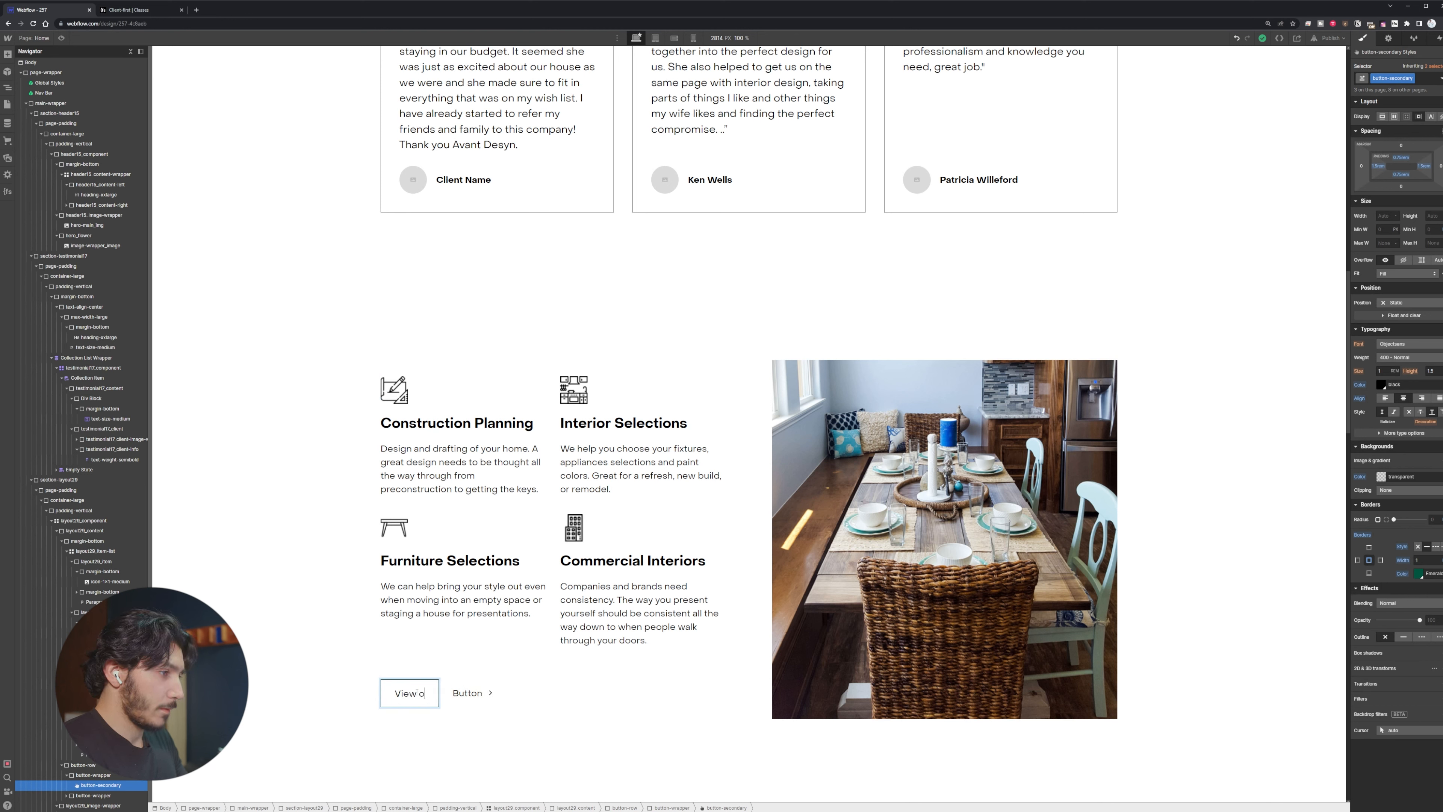
key(BackSpace)
key(BackSpace)
key(BackSpace)
key(BackSpace)
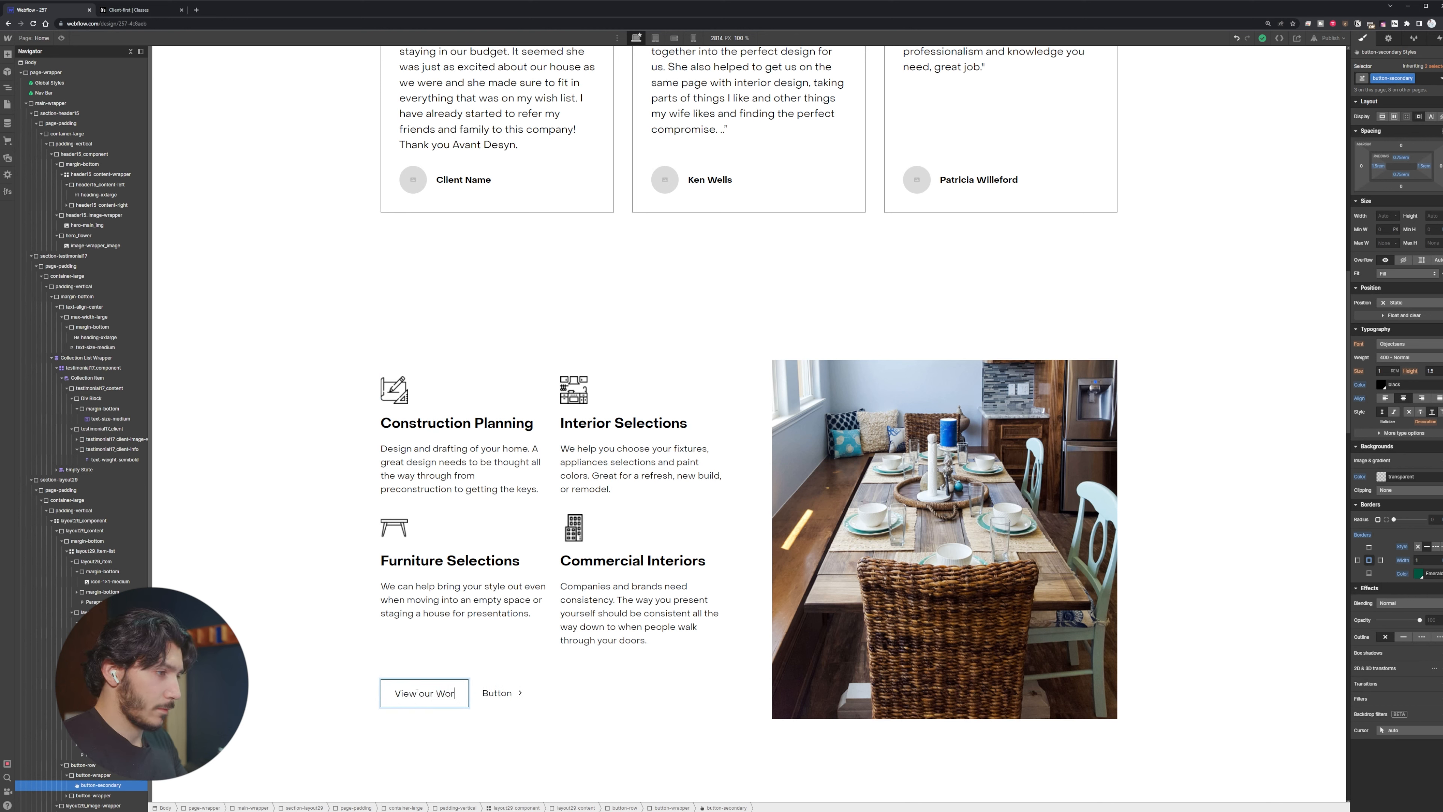
text(work)
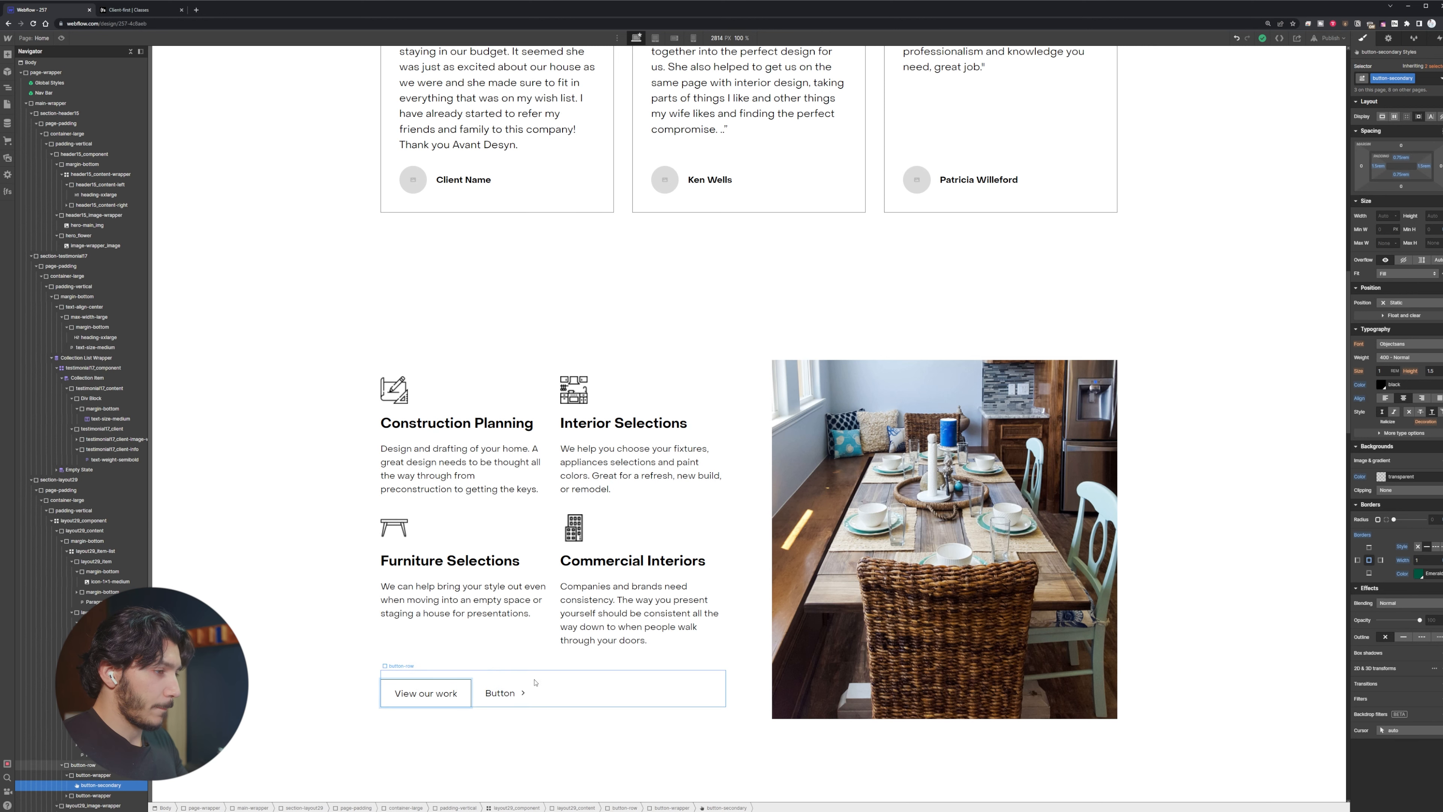
Replace the placeholder text of the arrow link beside it with "Start a project"
click(500, 693)
double_click(500, 693)
text(Start a)
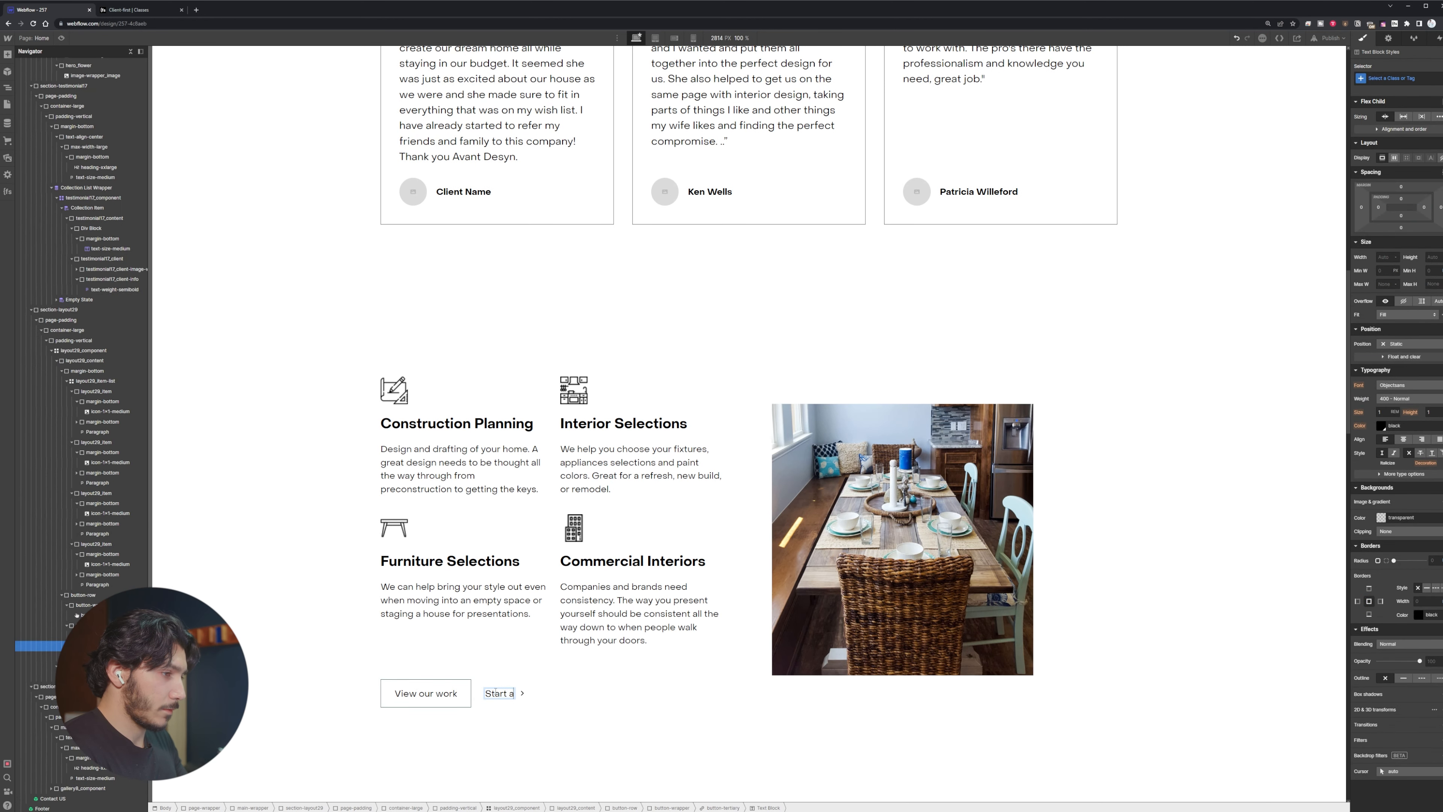
text( project)
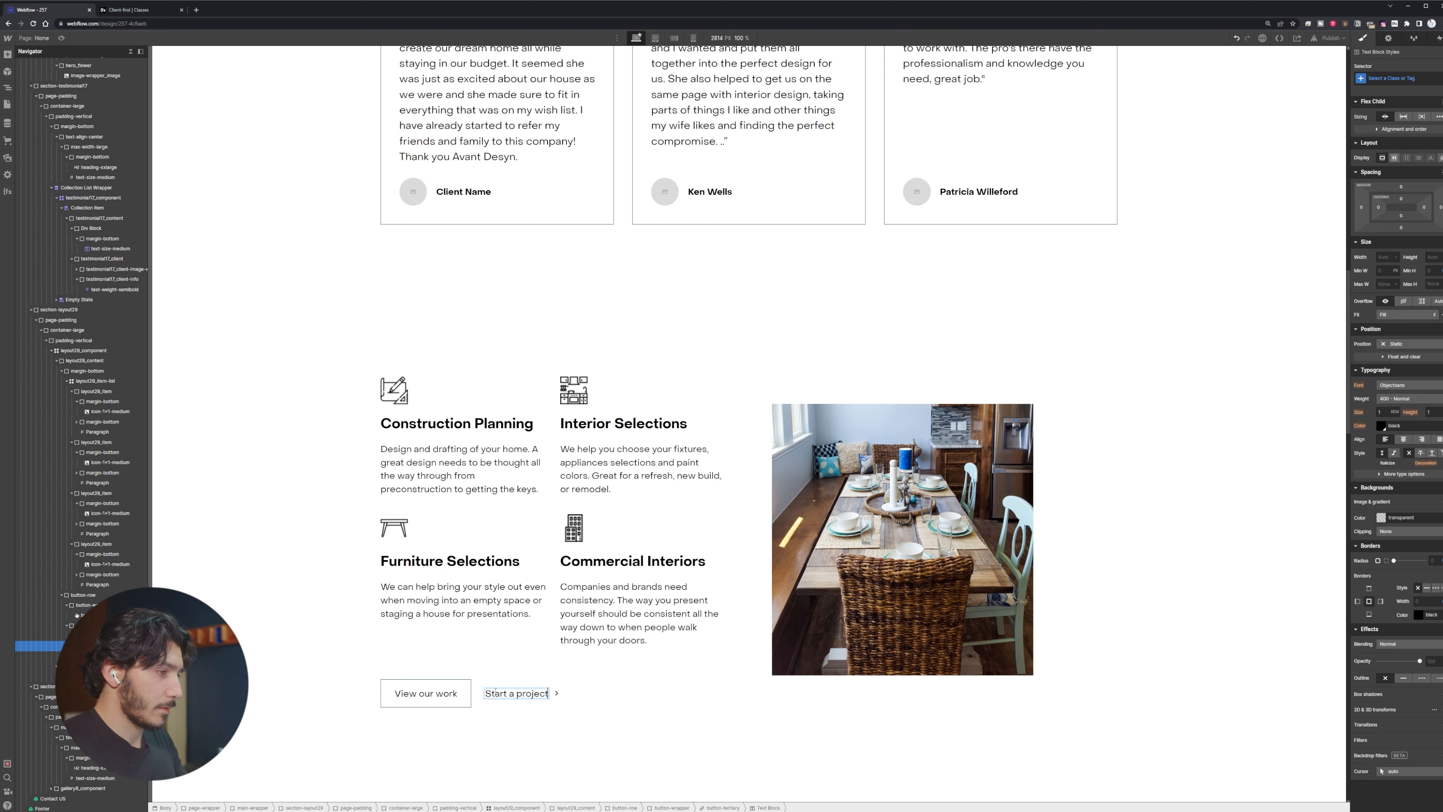
click(264, 644)
Link the "View our work" button to the Projects page
click(440, 692)
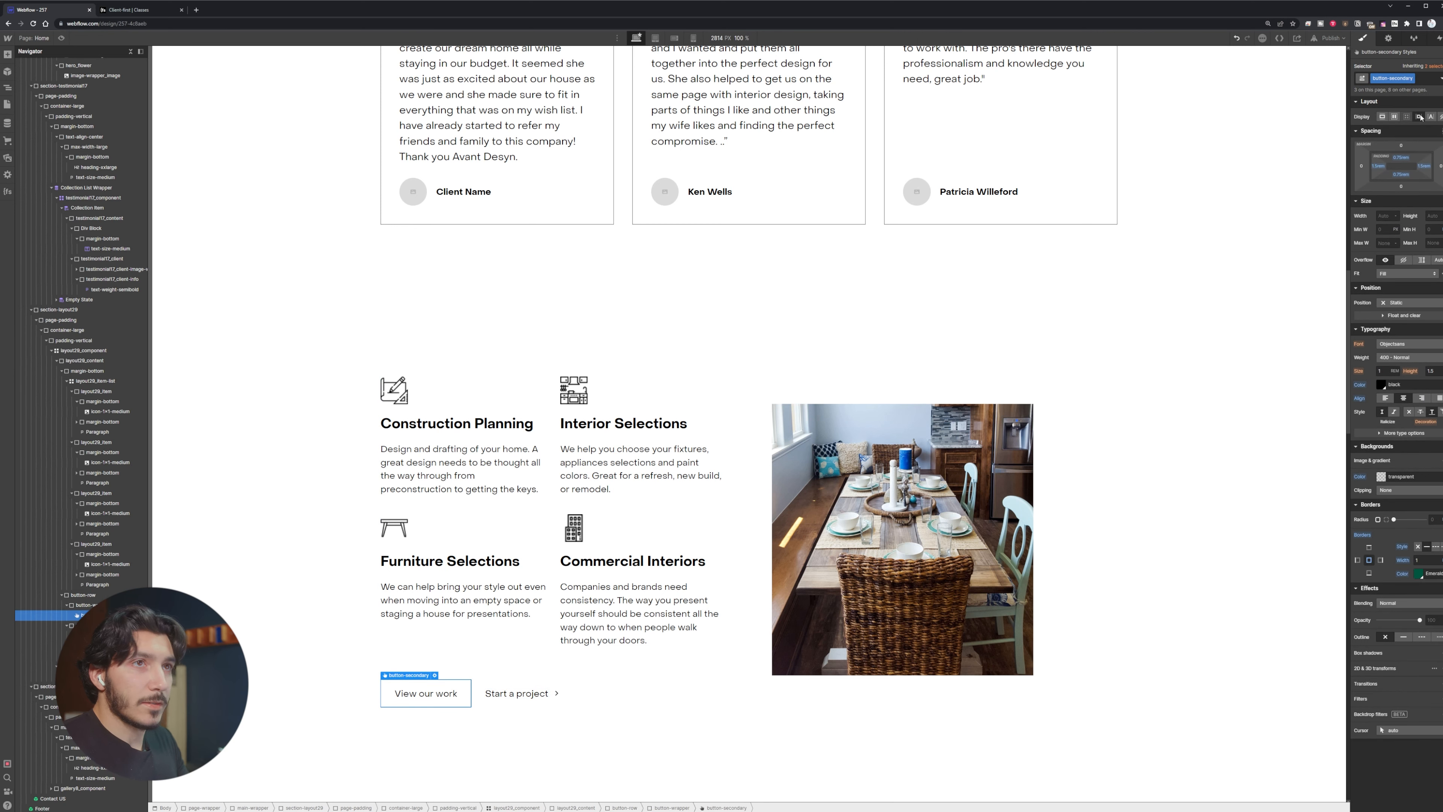
click(1389, 38)
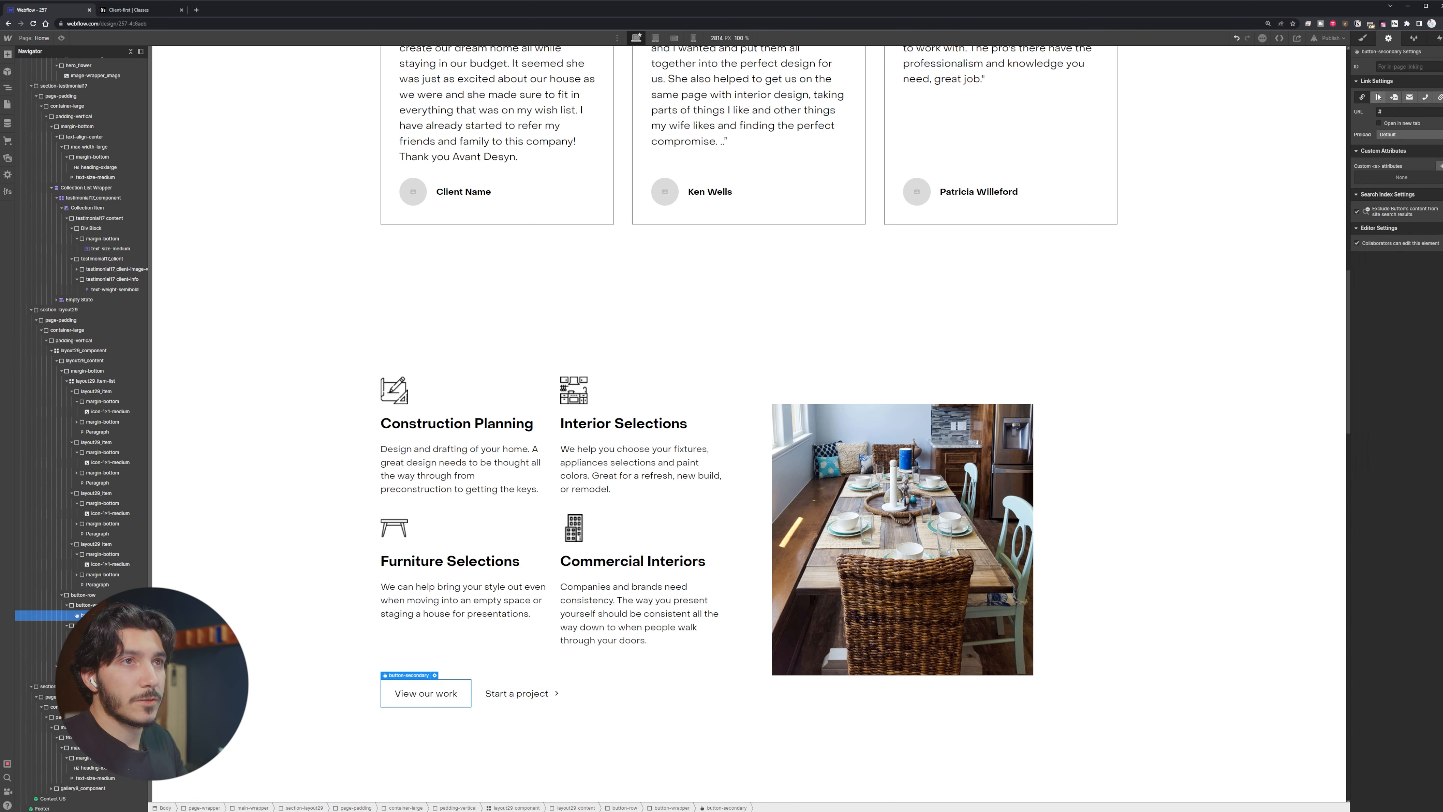
click(1377, 97)
click(1407, 112)
click(1409, 148)
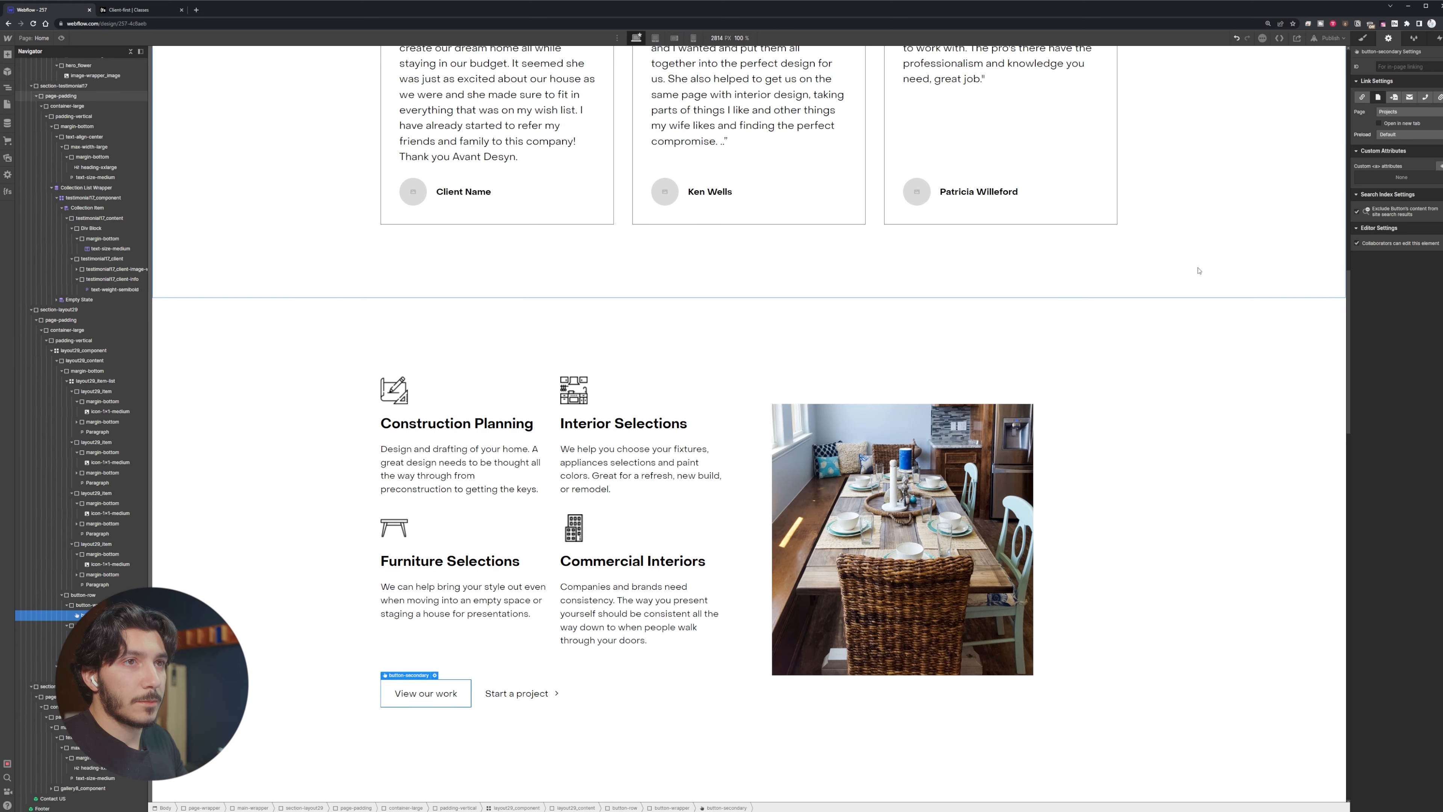
Link the "Start a project" button to the contact form as an on-page section
click(516, 694)
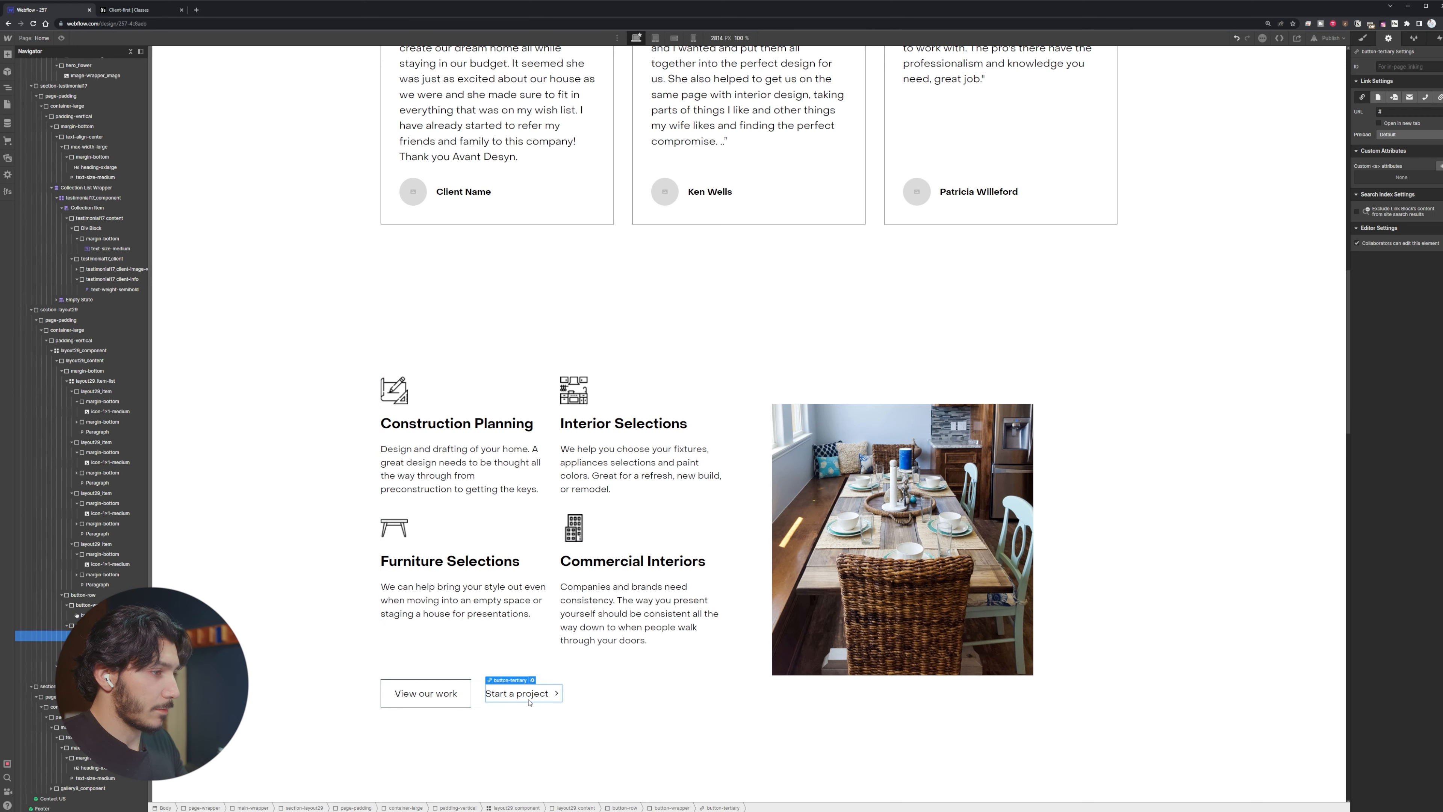
click(1394, 98)
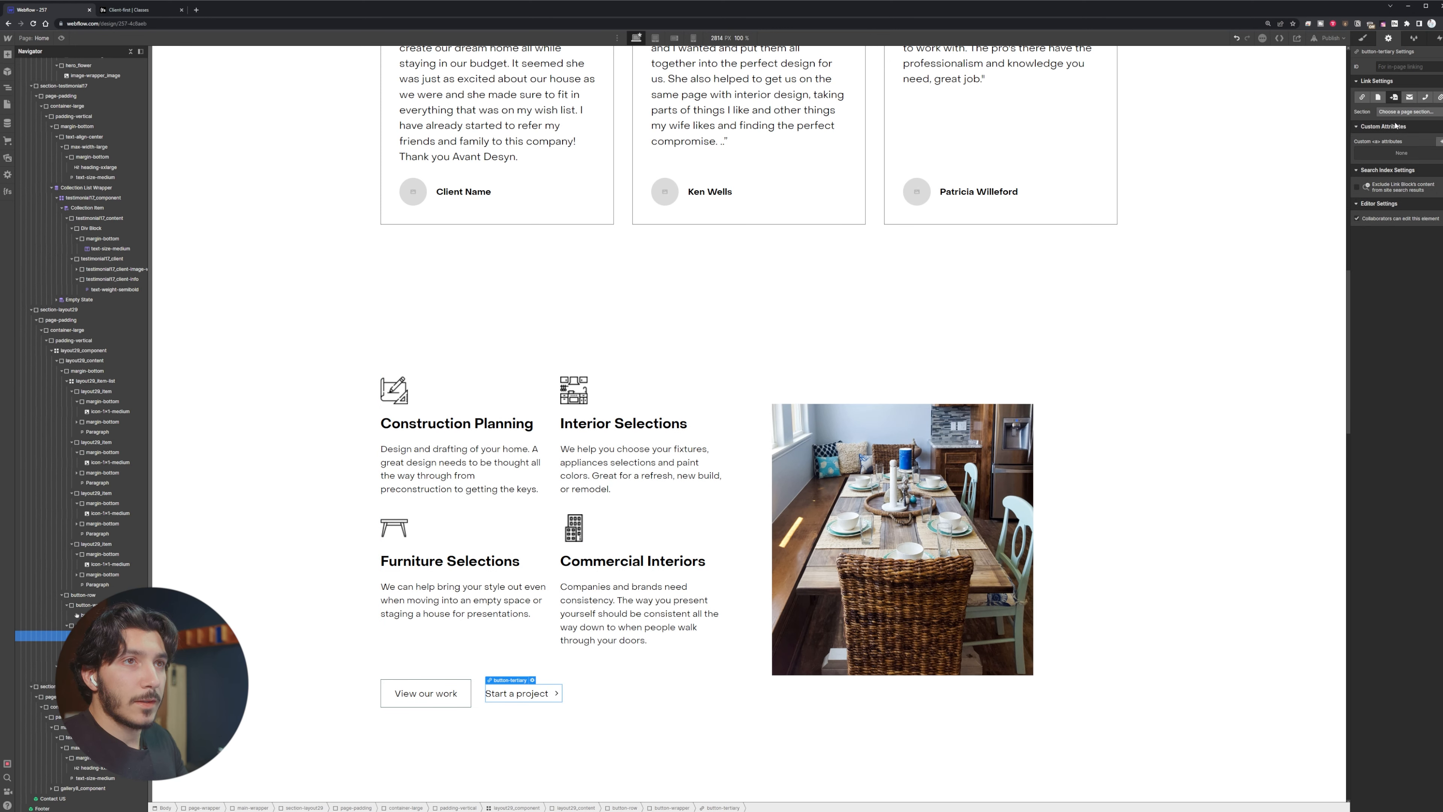
click(1403, 112)
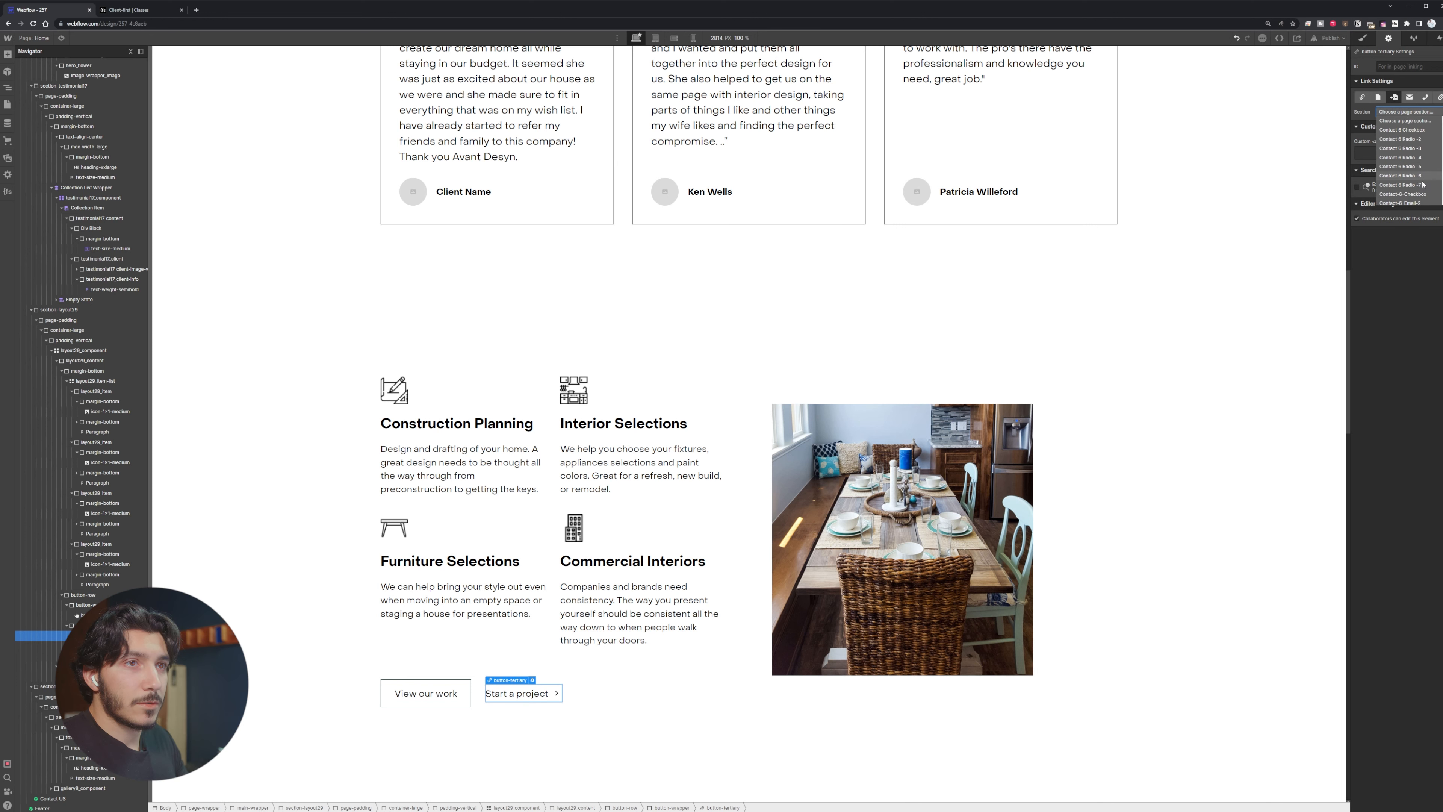
scroll(1414, 182, down, 3)
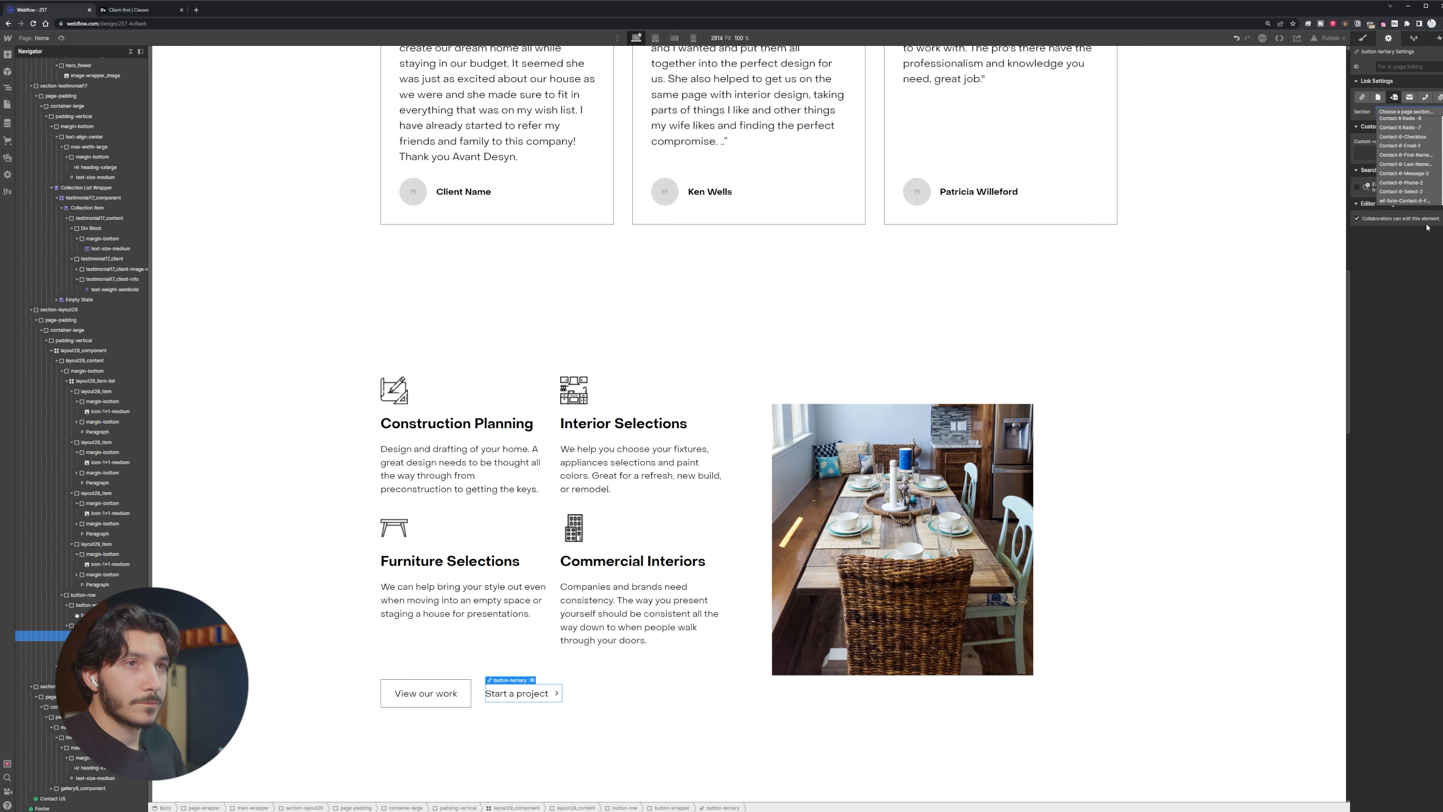
click(1422, 200)
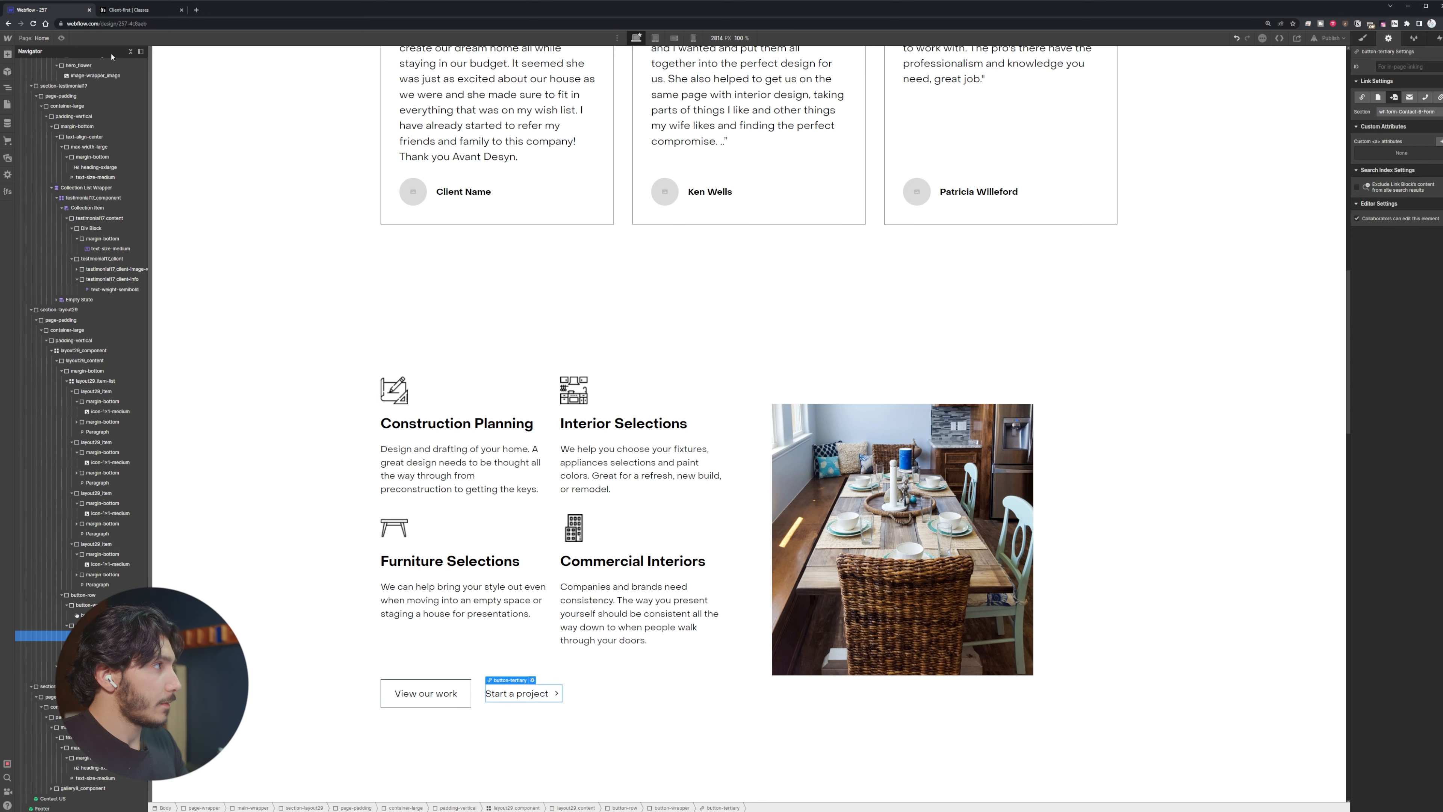
Preview the page down to the contact form and recheck the section link options of the "Start a project" button
click(62, 38)
scroll(472, 341, down, 8)
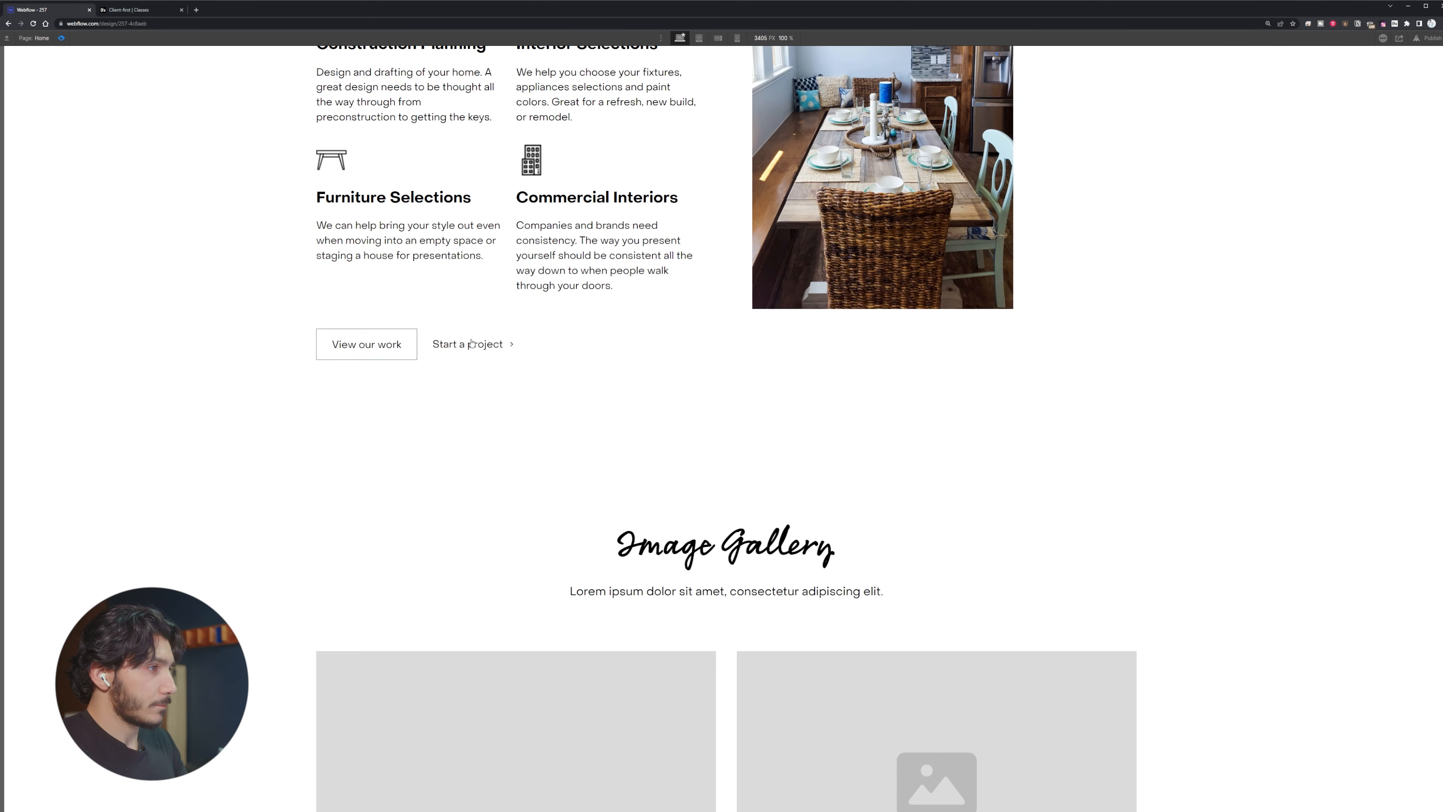
scroll(471, 340, down, 15)
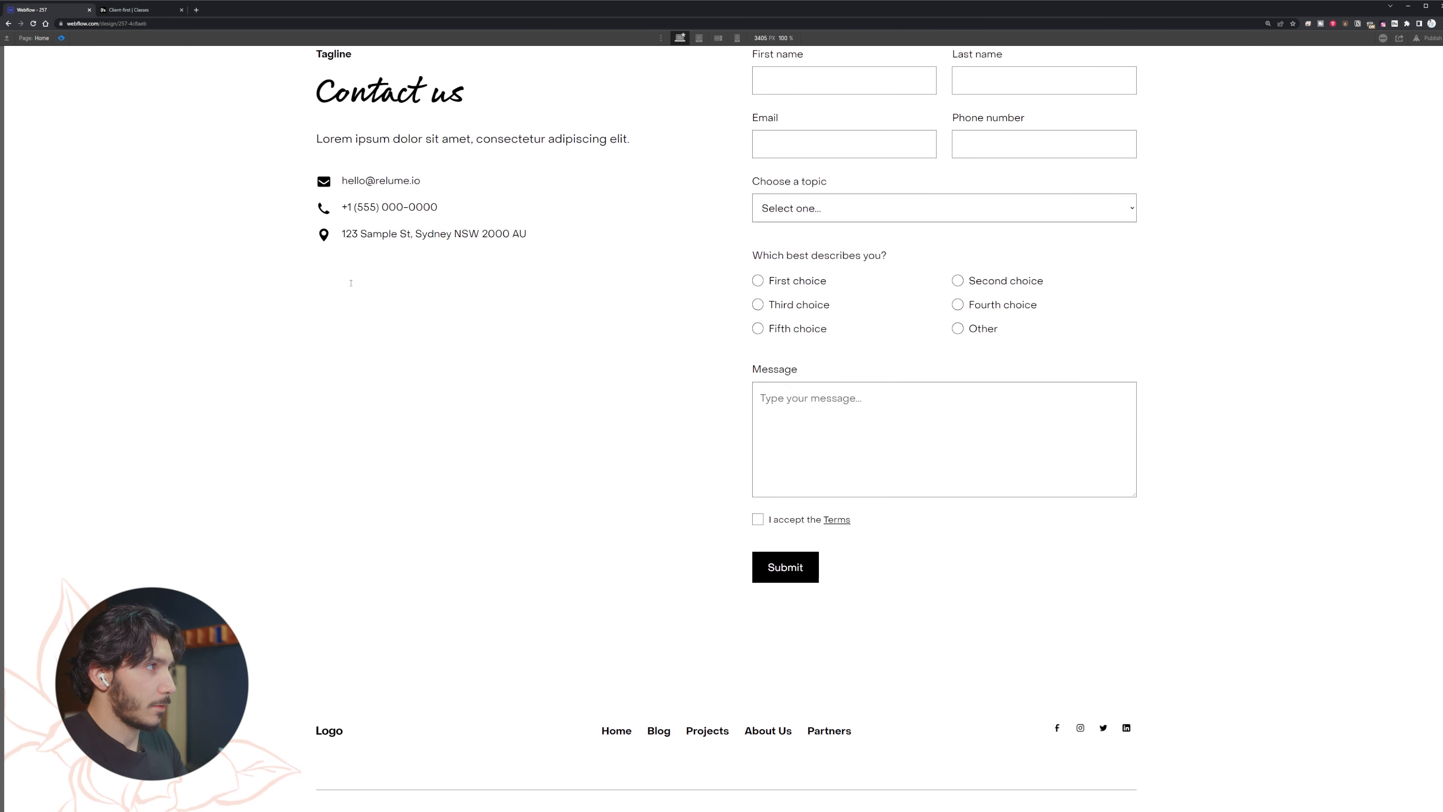
key(Escape)
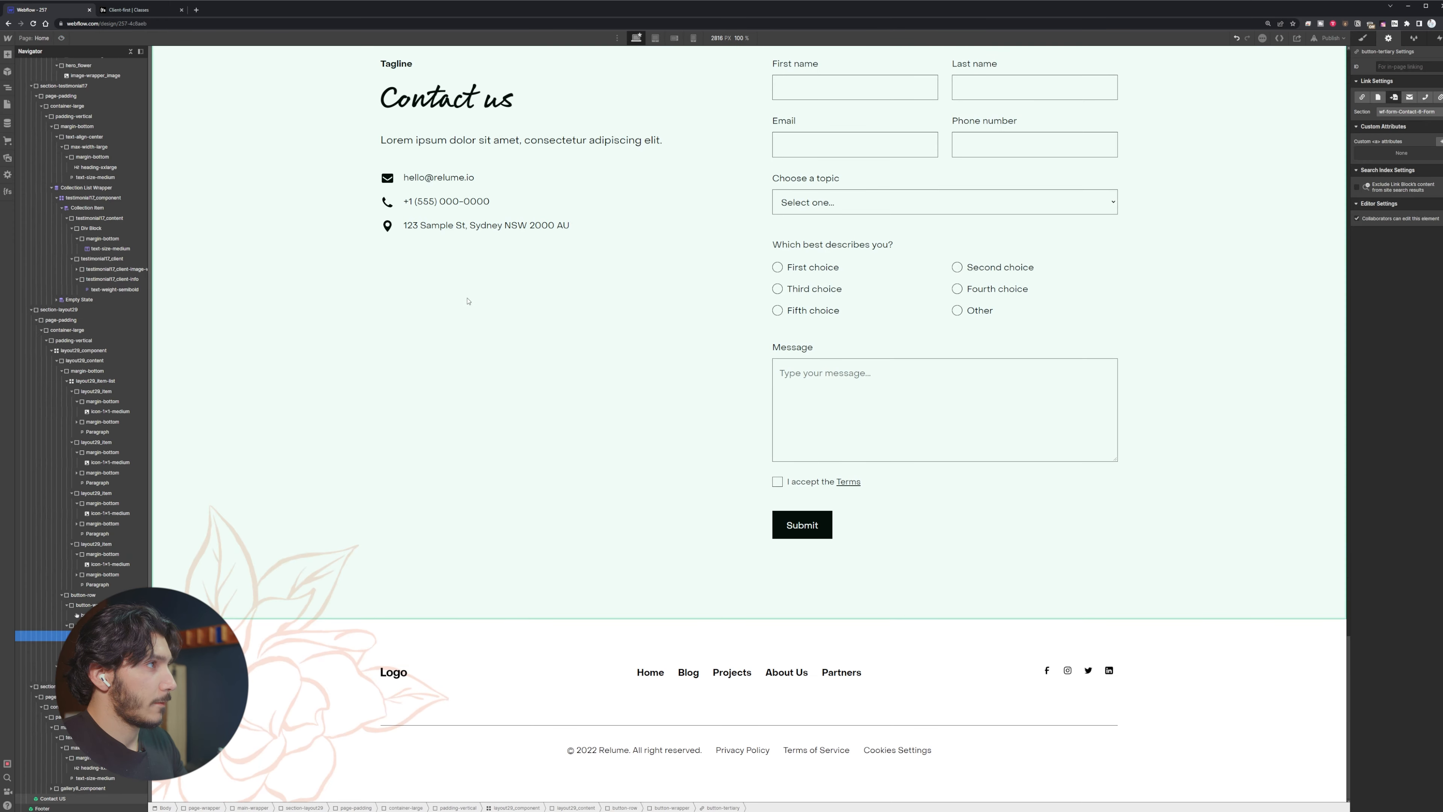
scroll(468, 299, up, 15)
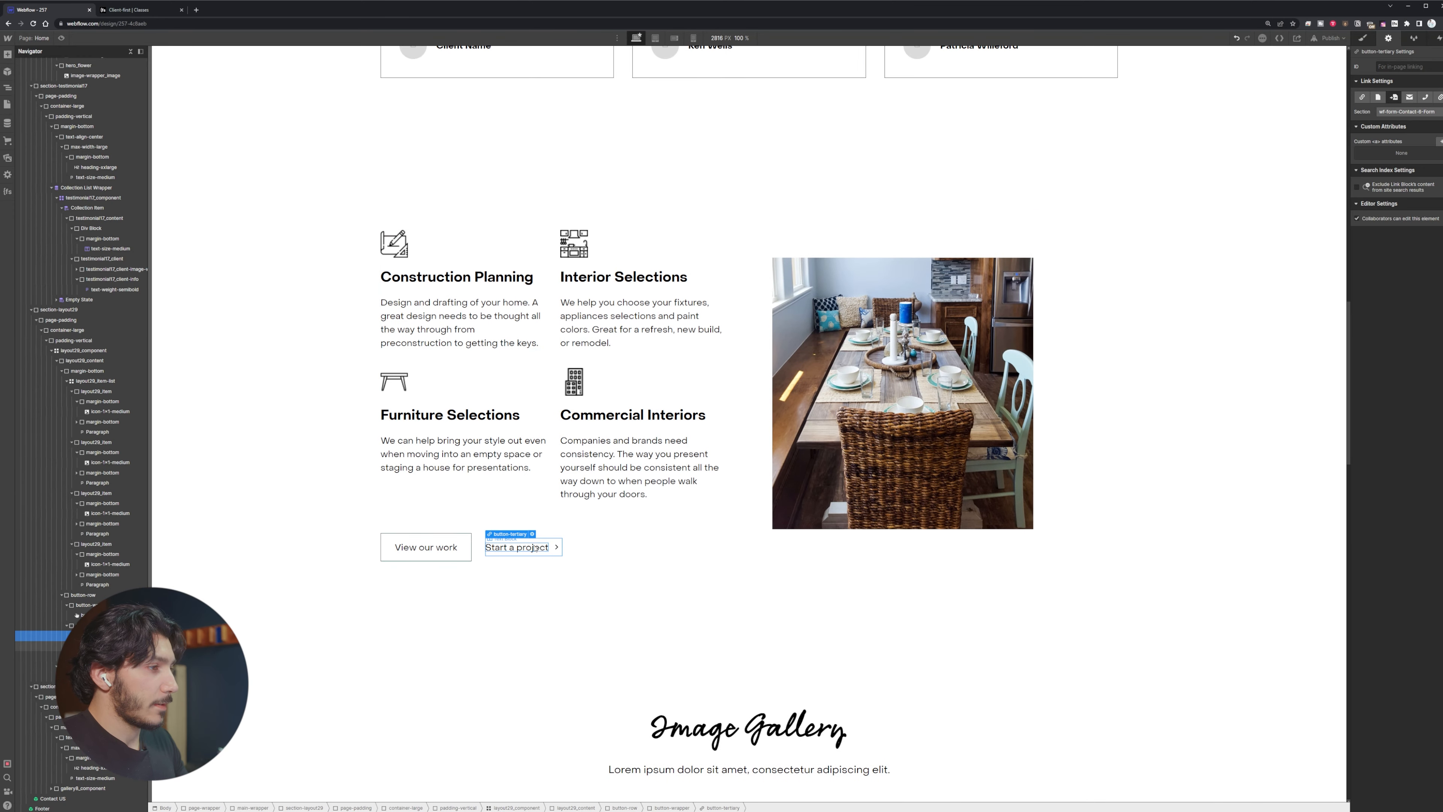
click(1382, 115)
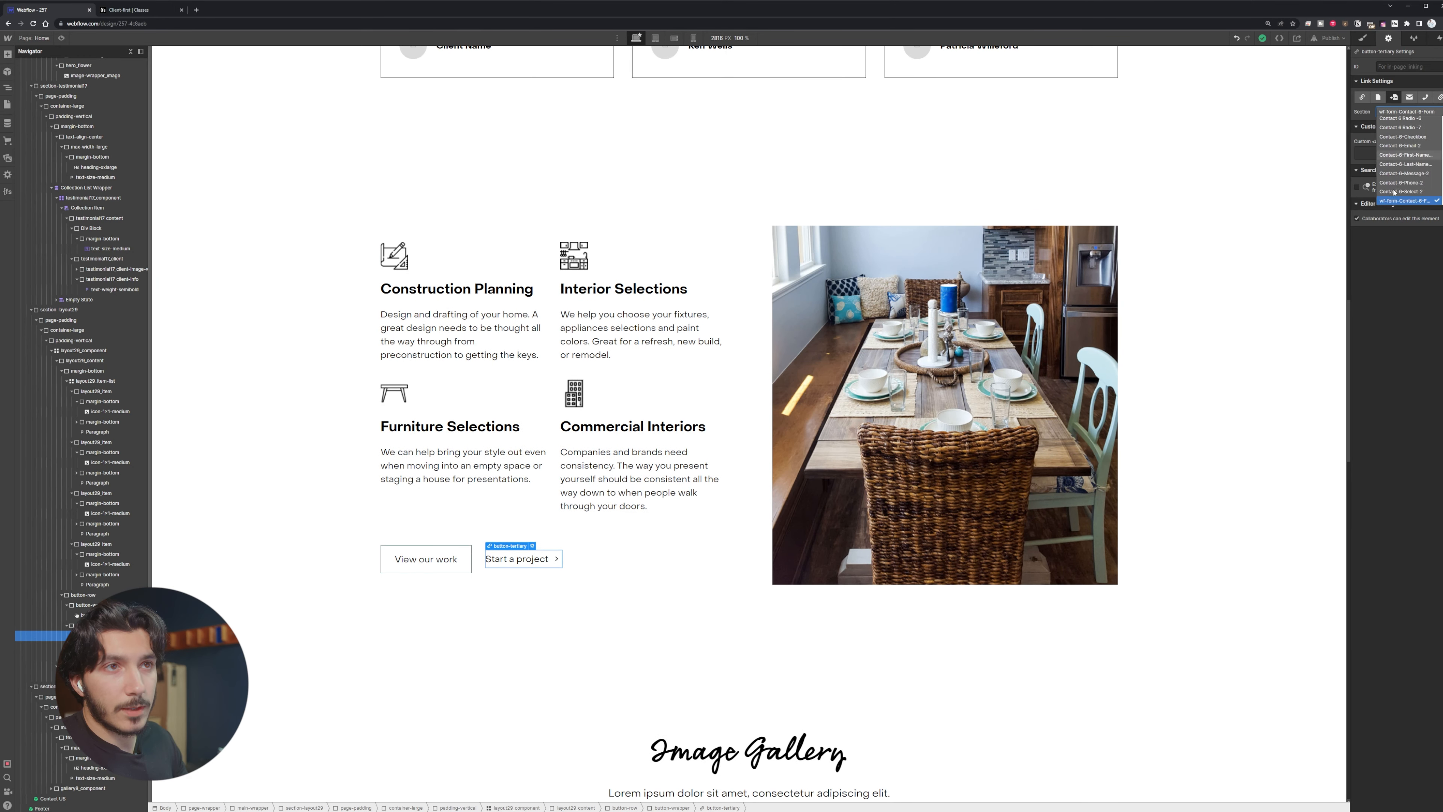
click(1262, 545)
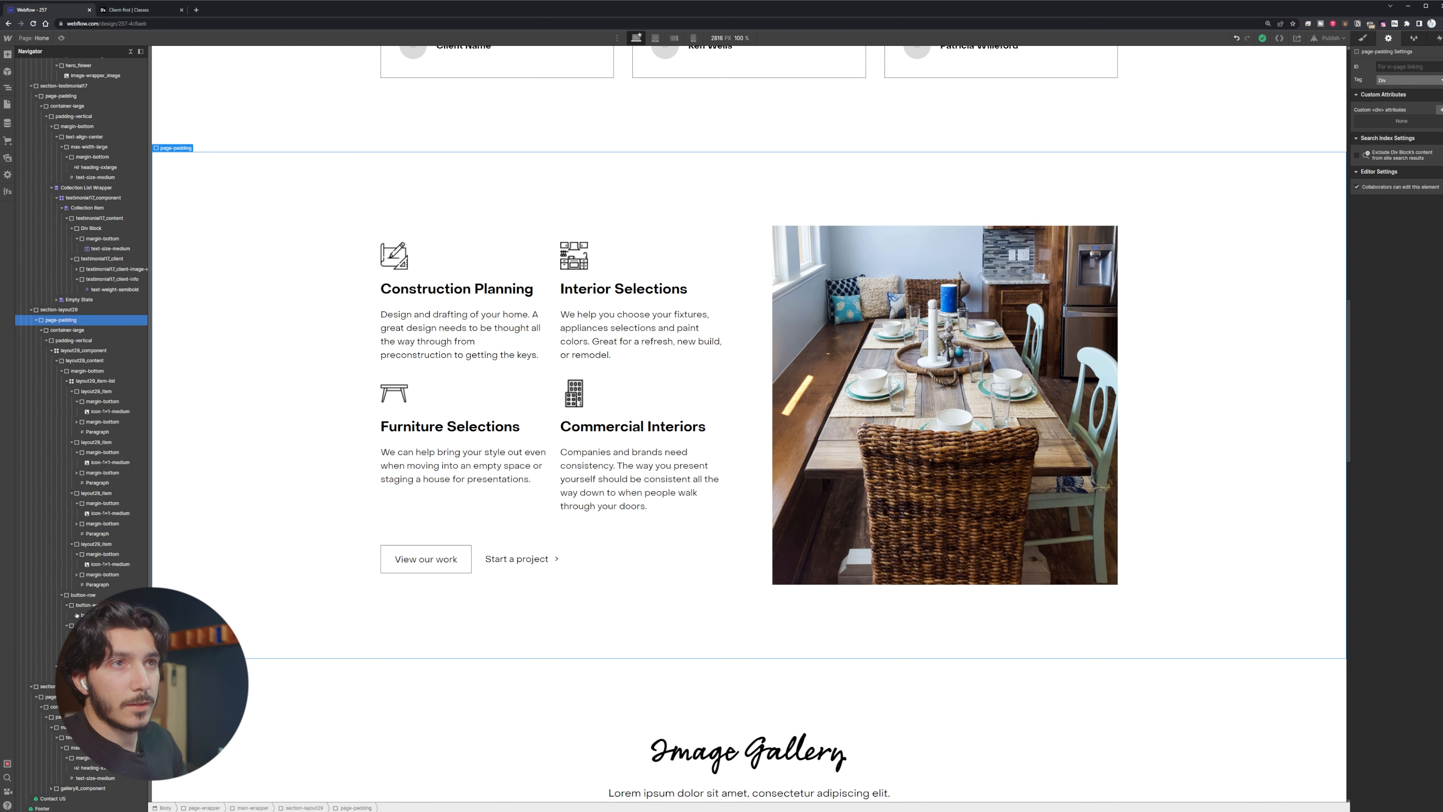
click(556, 564)
scroll(594, 425, down, 20)
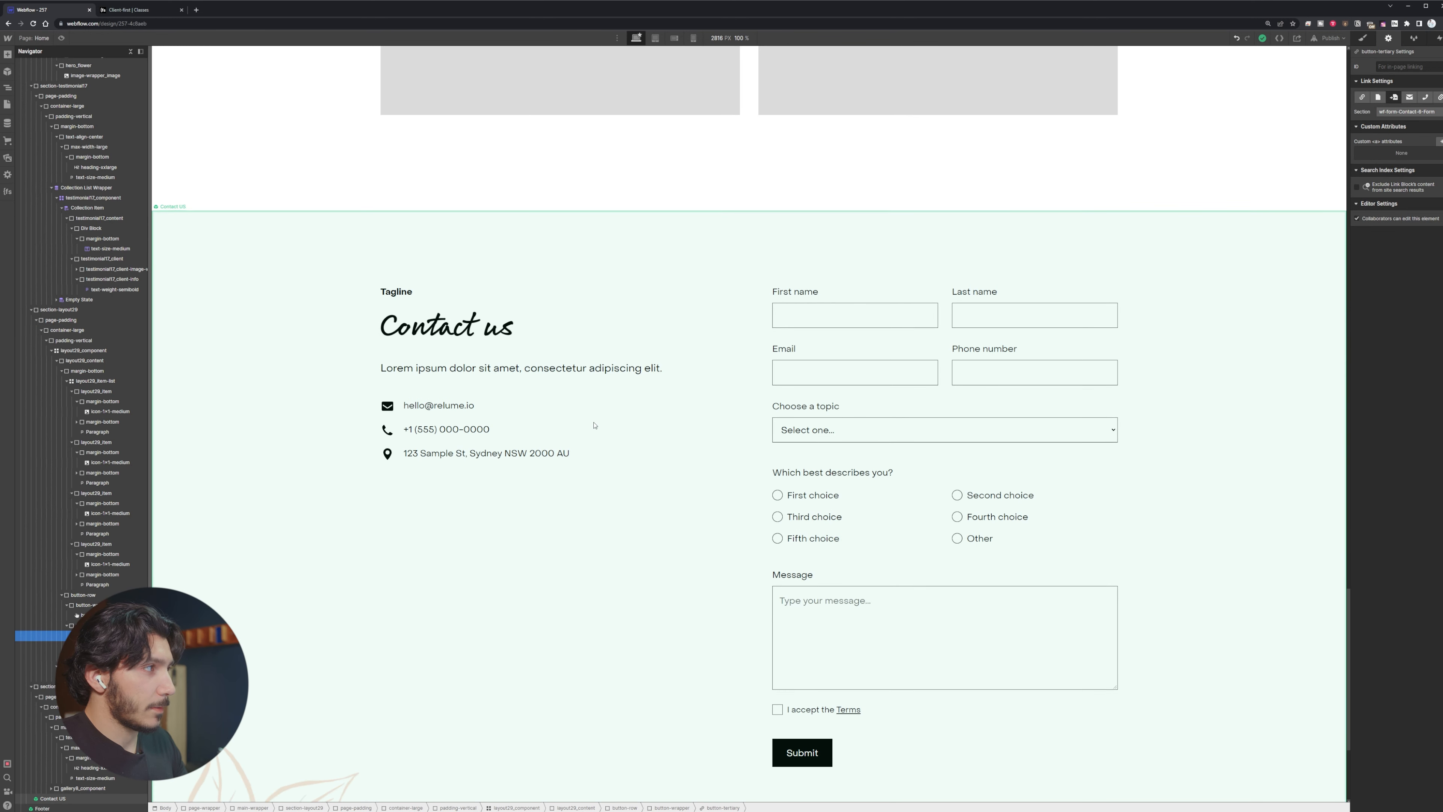
Open the Contact US symbol and examine the settings of its form and padding-vertical wrapper
click(594, 425)
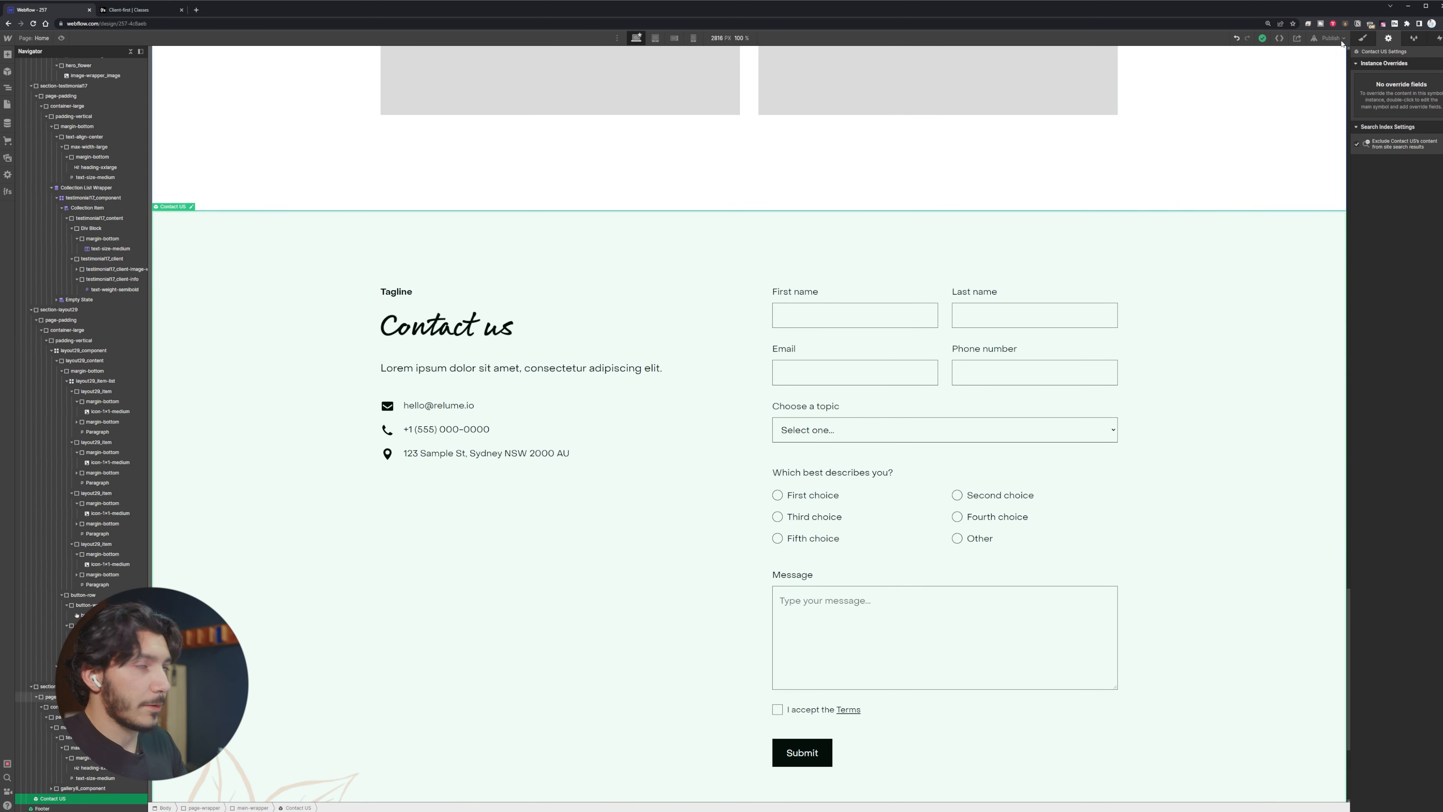
double_click(640, 368)
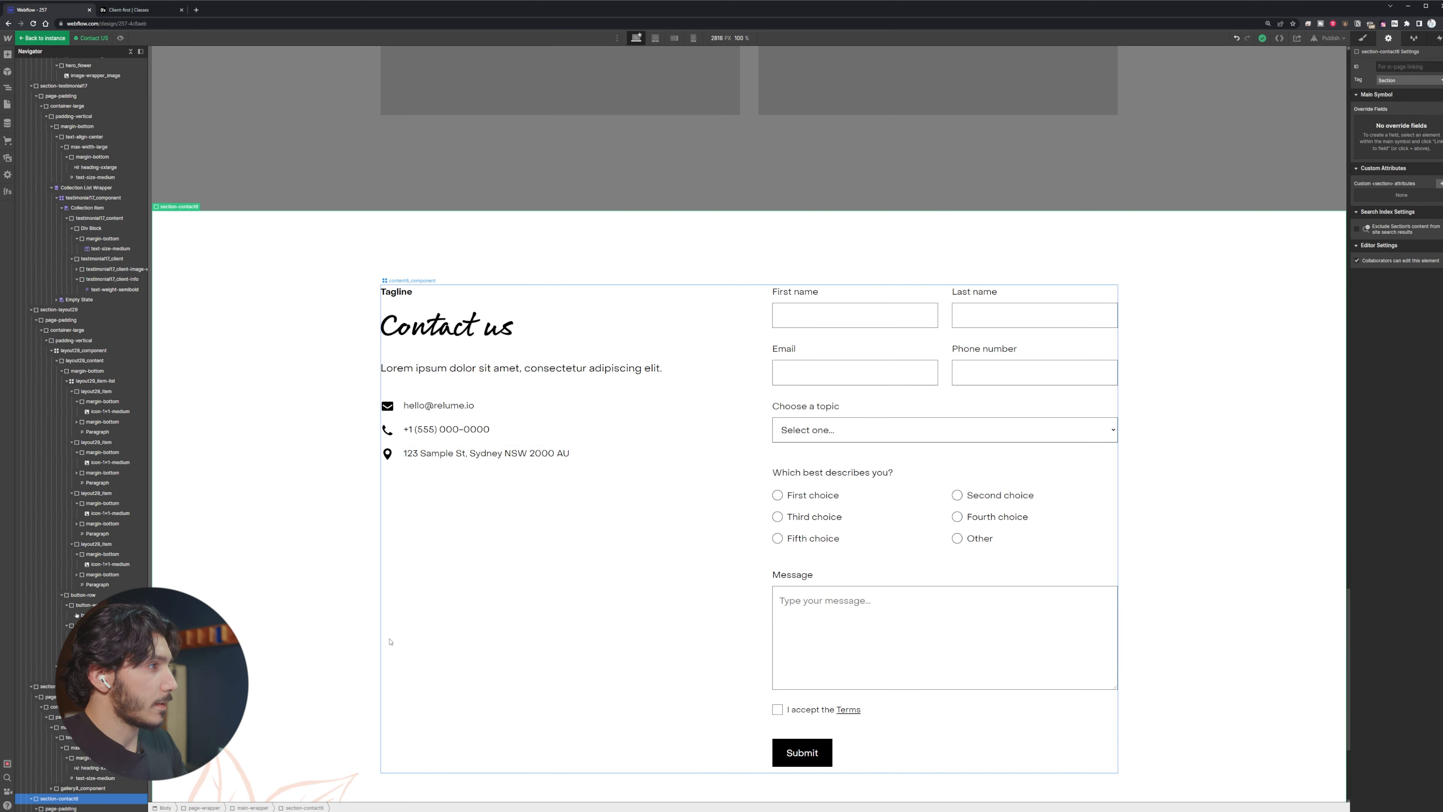
click(818, 338)
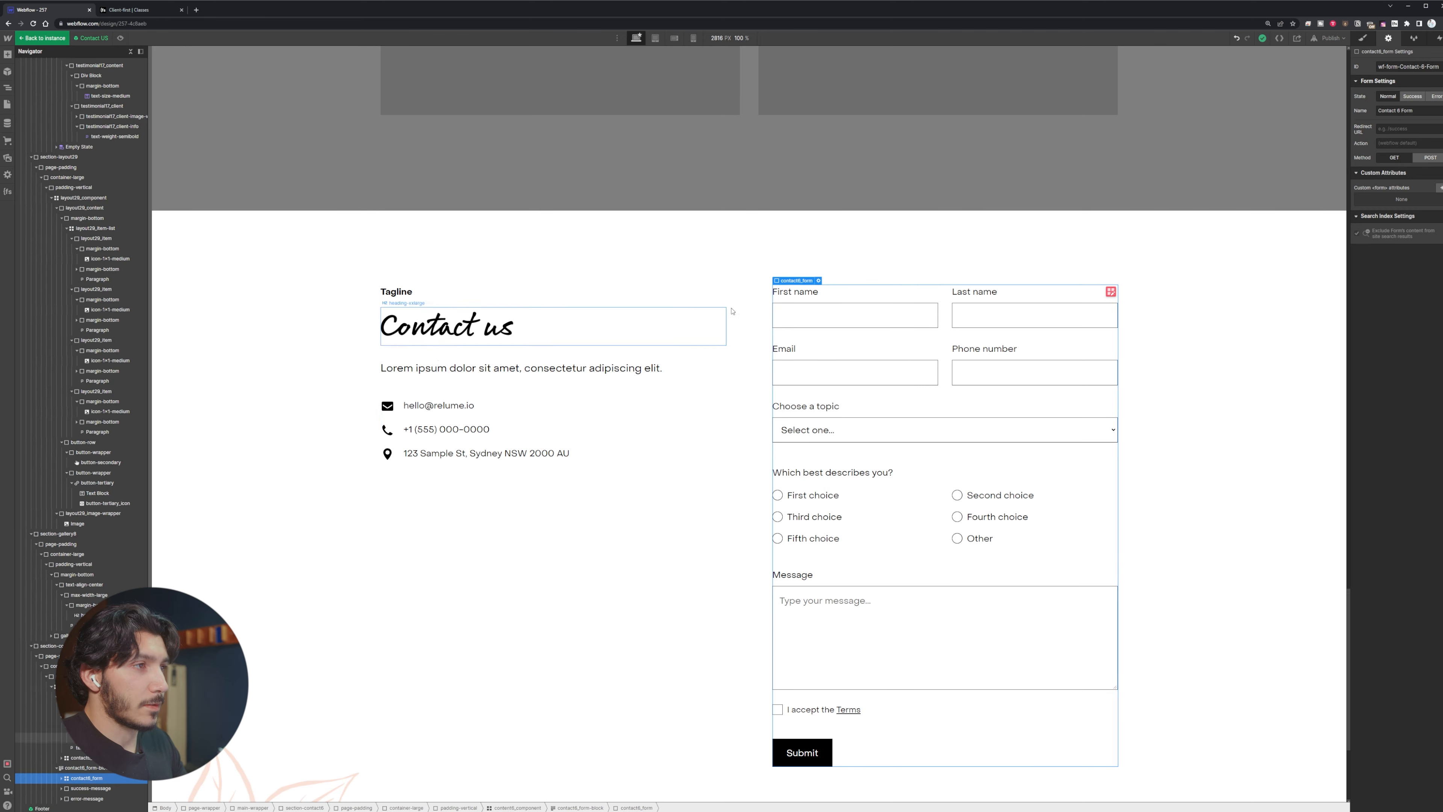
click(621, 266)
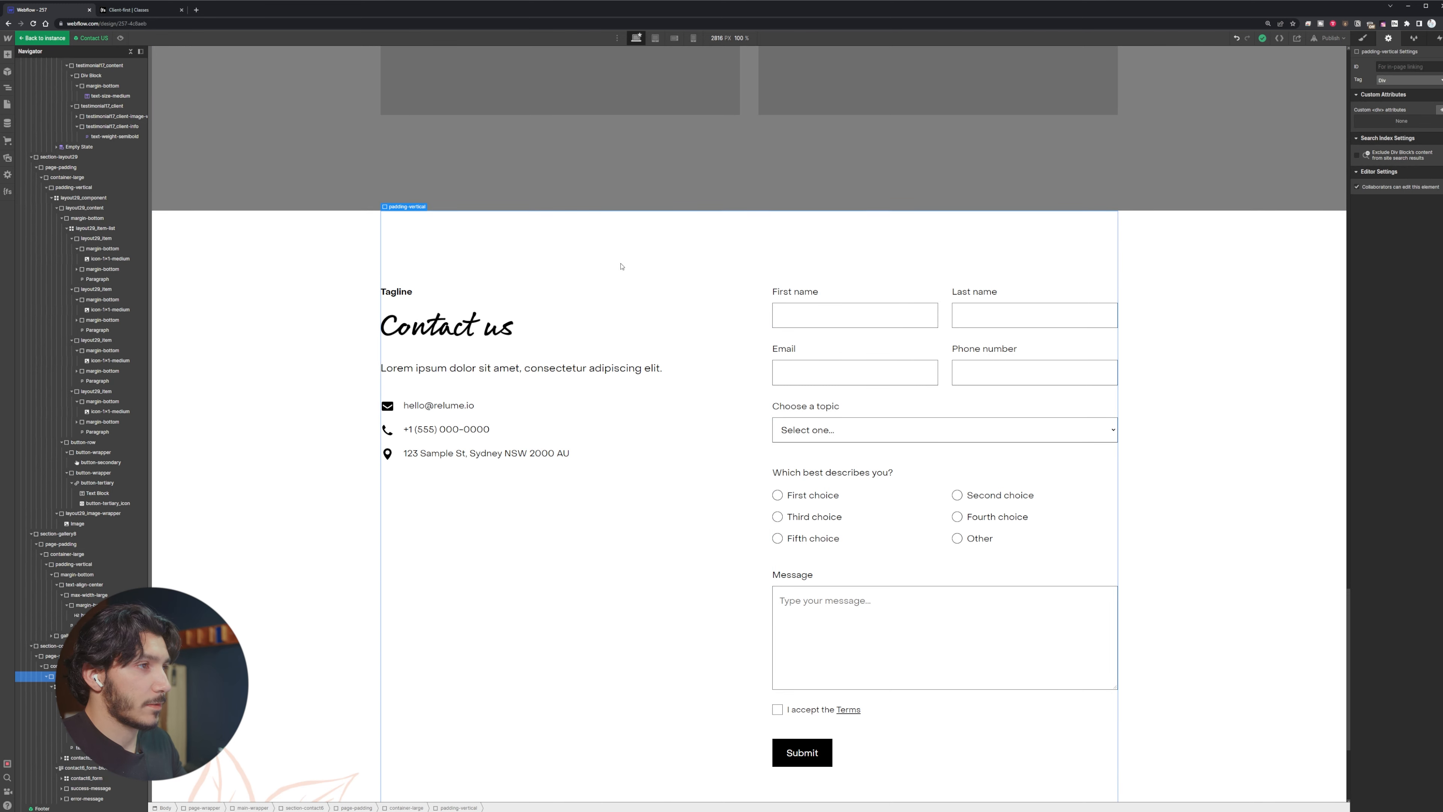
key(Escape)
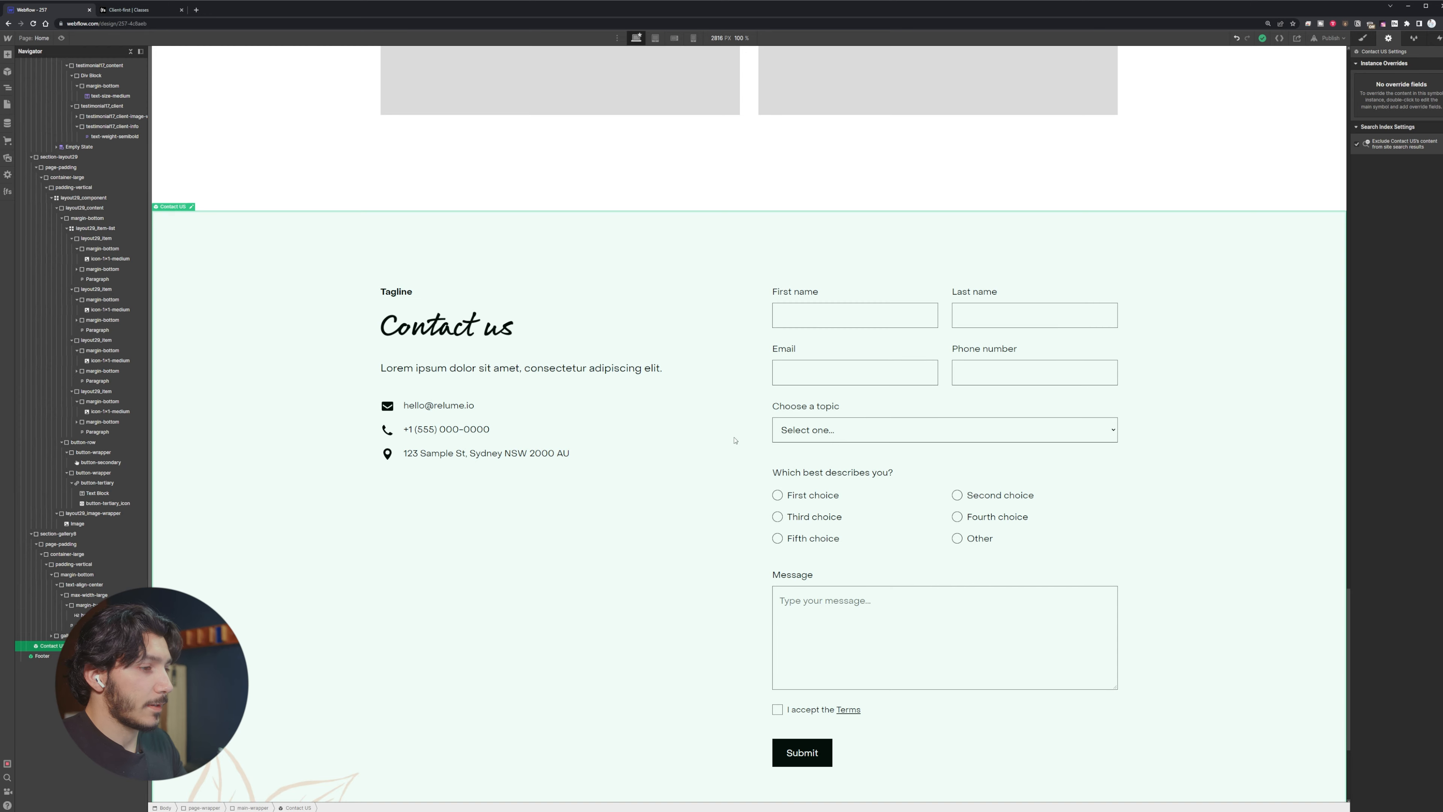
Replace the placeholder logo image in the footer symbol with the Artboard 1 1.svg asset
scroll(734, 440, down, 4)
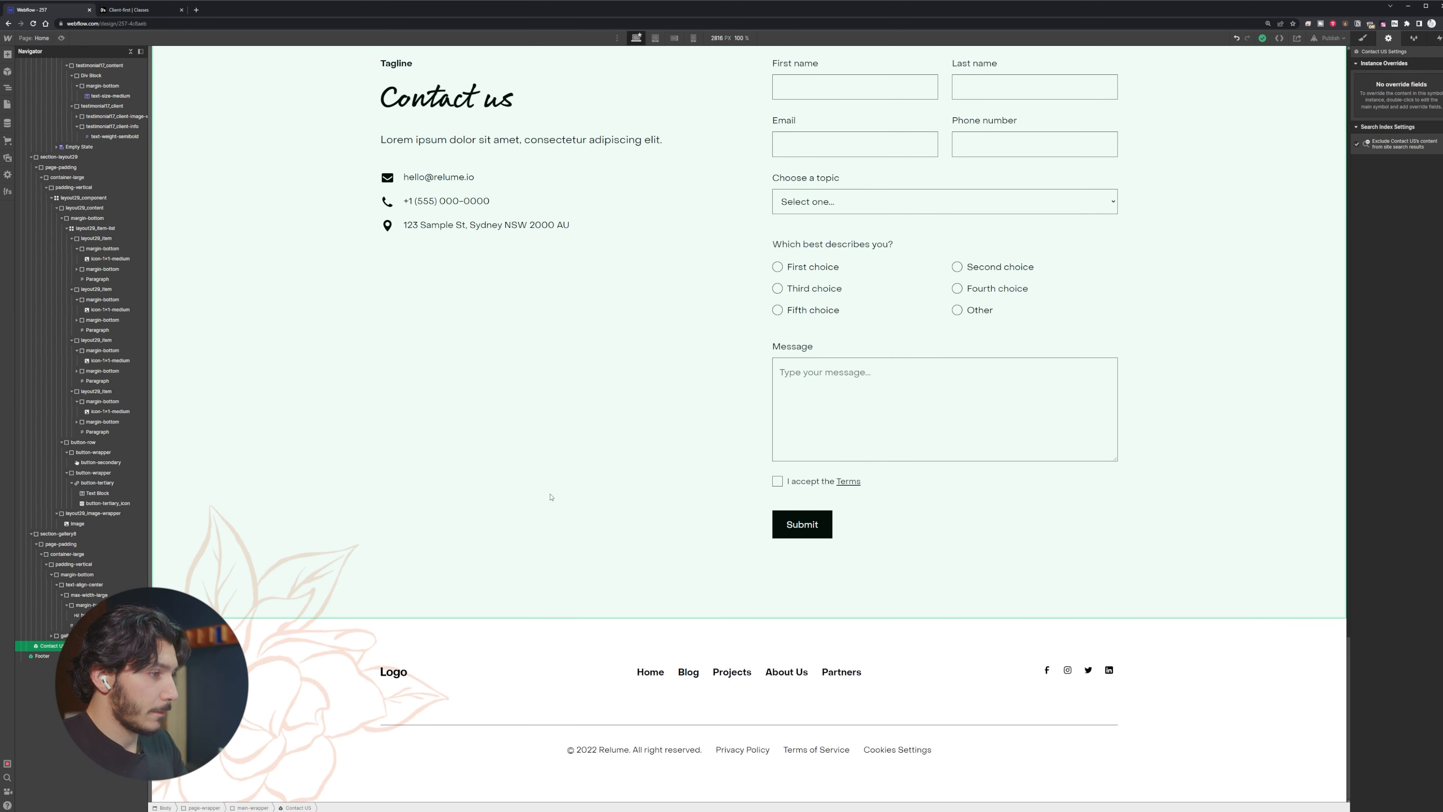
double_click(398, 672)
click(407, 663)
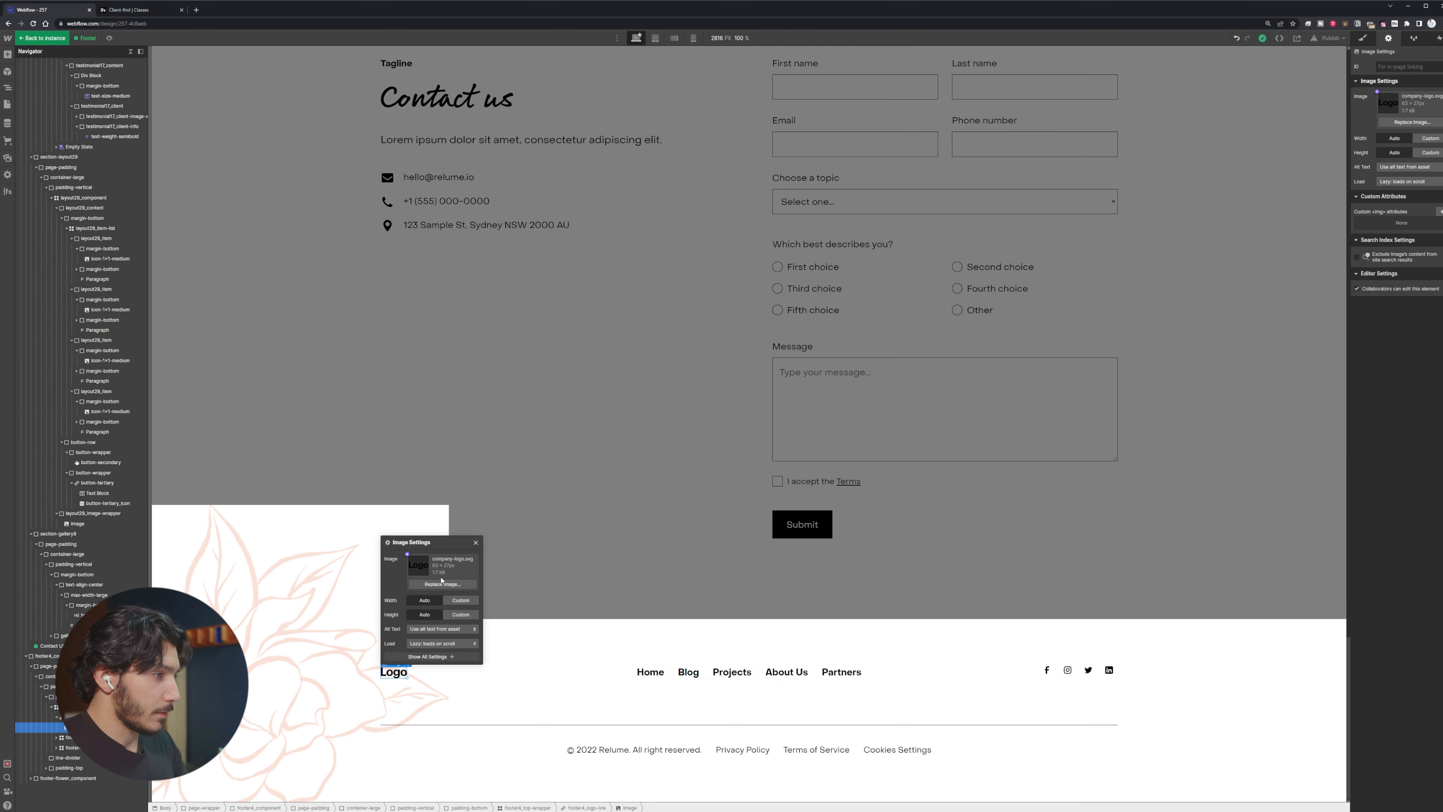
click(442, 583)
click(67, 221)
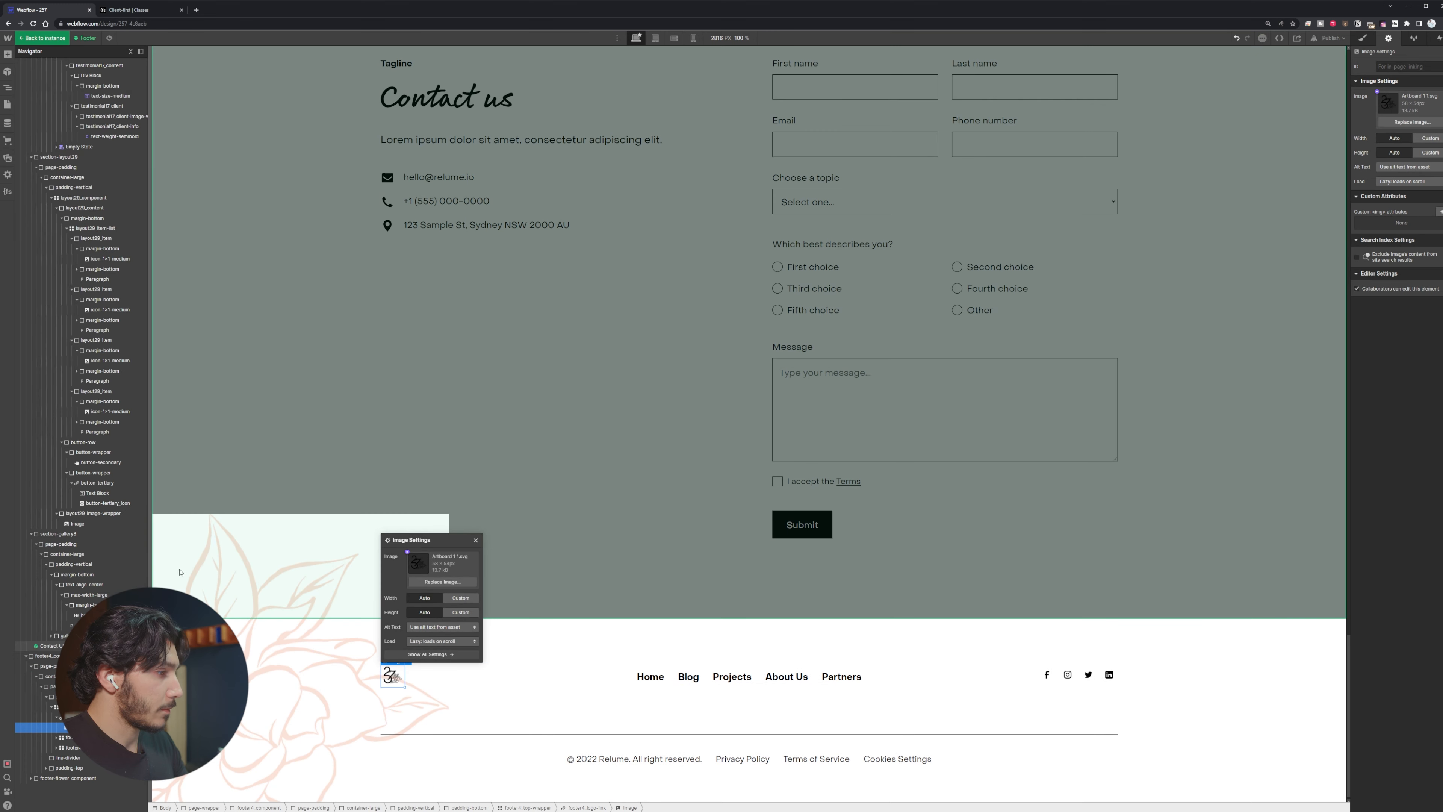
Examine the Image Gallery's large image wrapper and the lightbox settings and spacing styles of its gallery6_lightbox-link
click(408, 783)
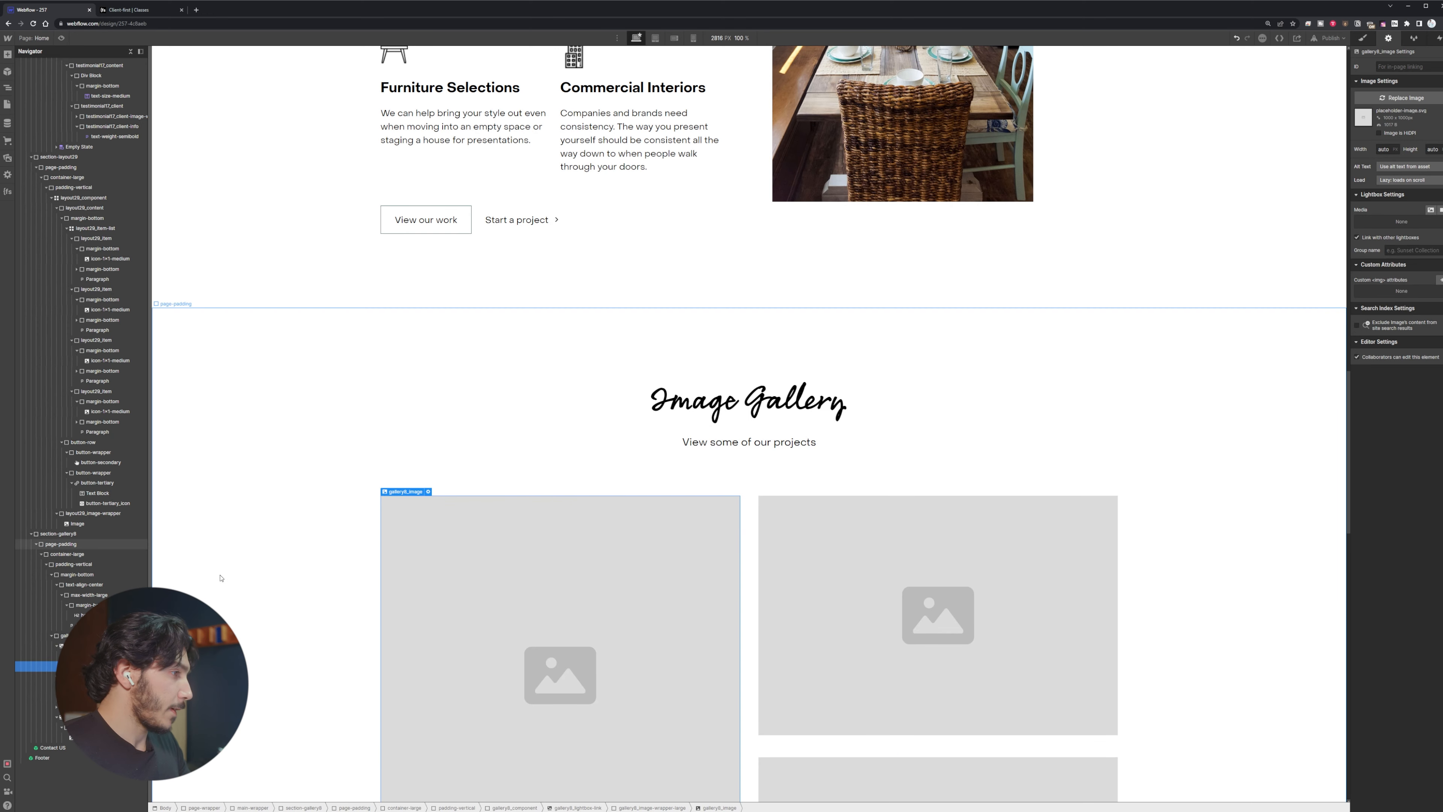
scroll(366, 569, down, 4)
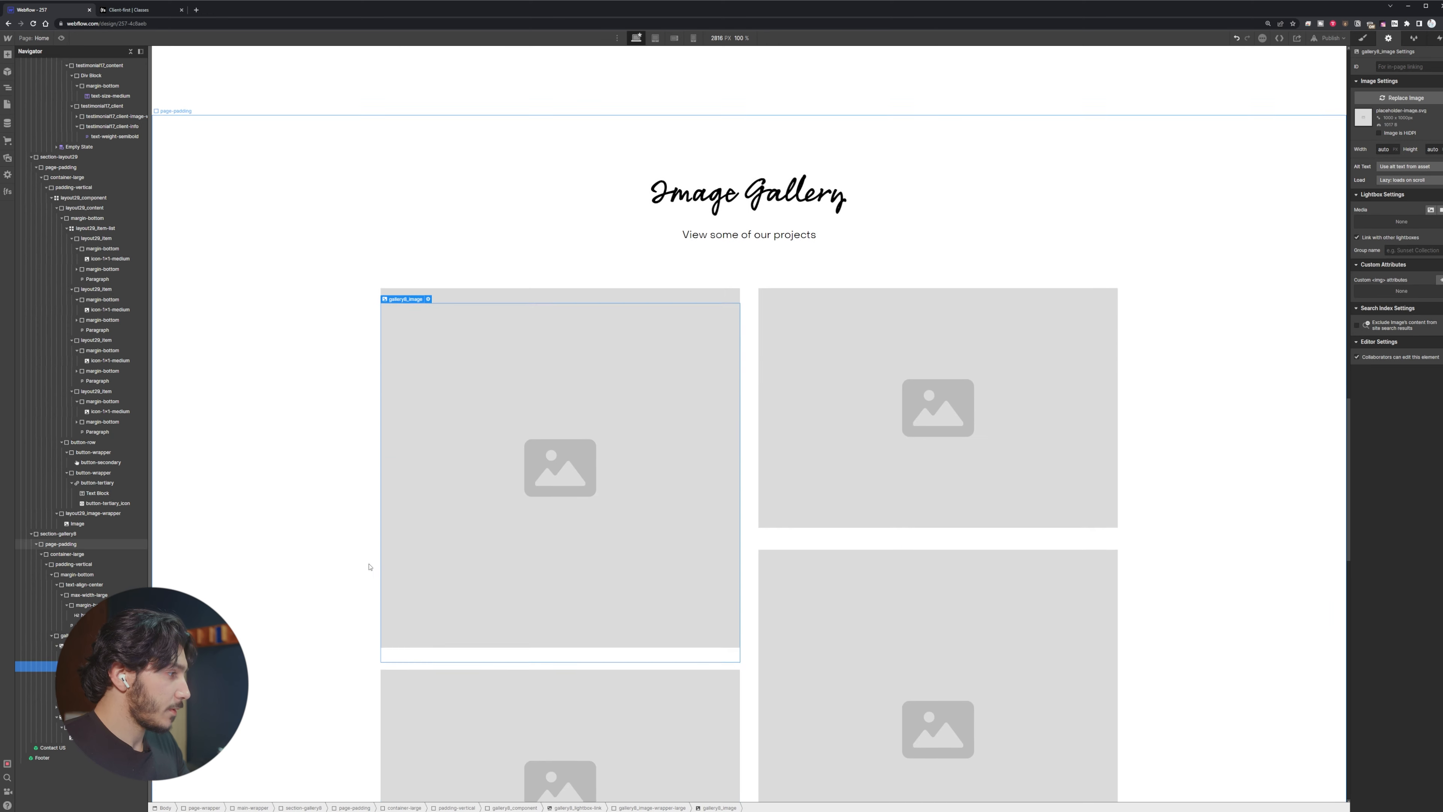
click(731, 545)
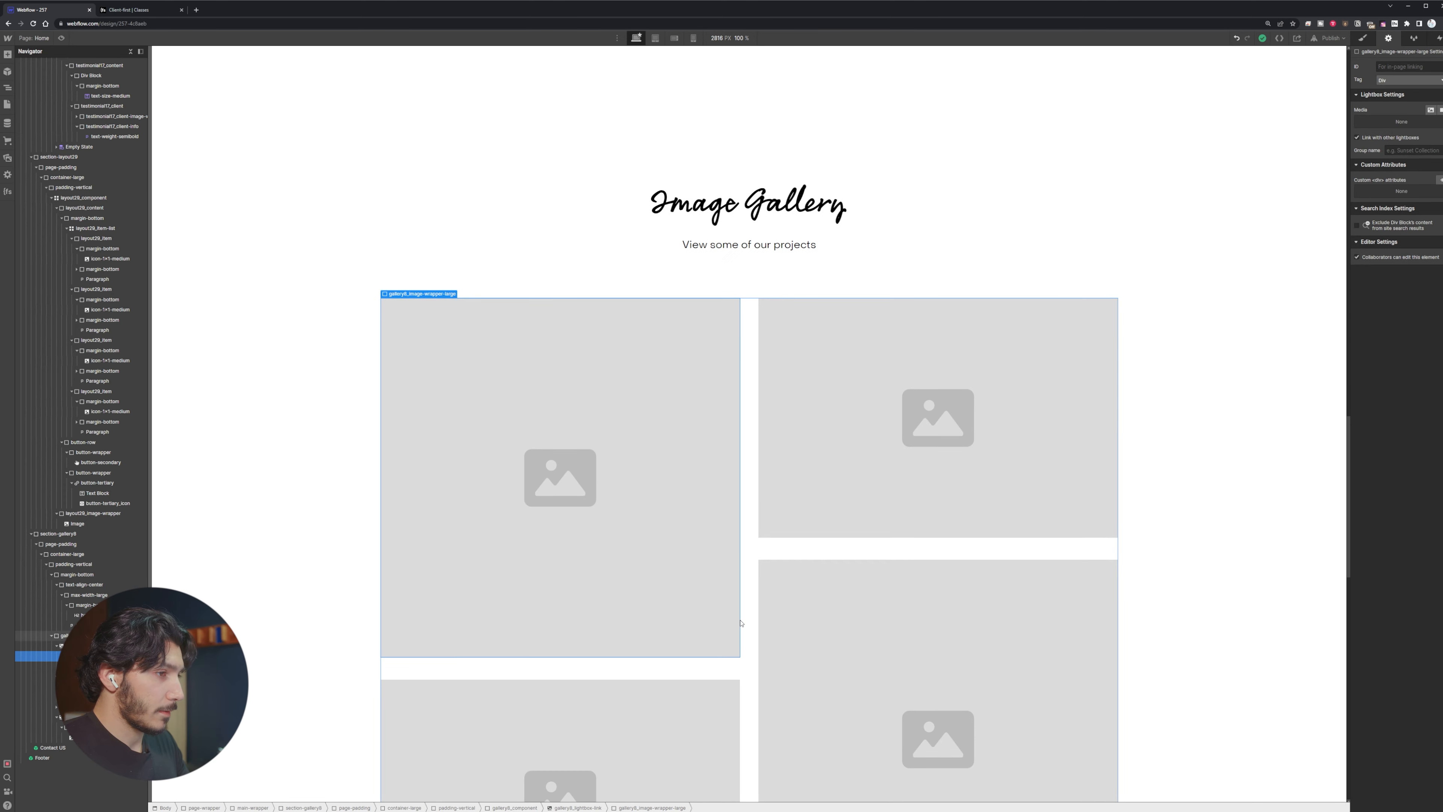
scroll(725, 561, down, 4)
right_click(876, 414)
key(Escape)
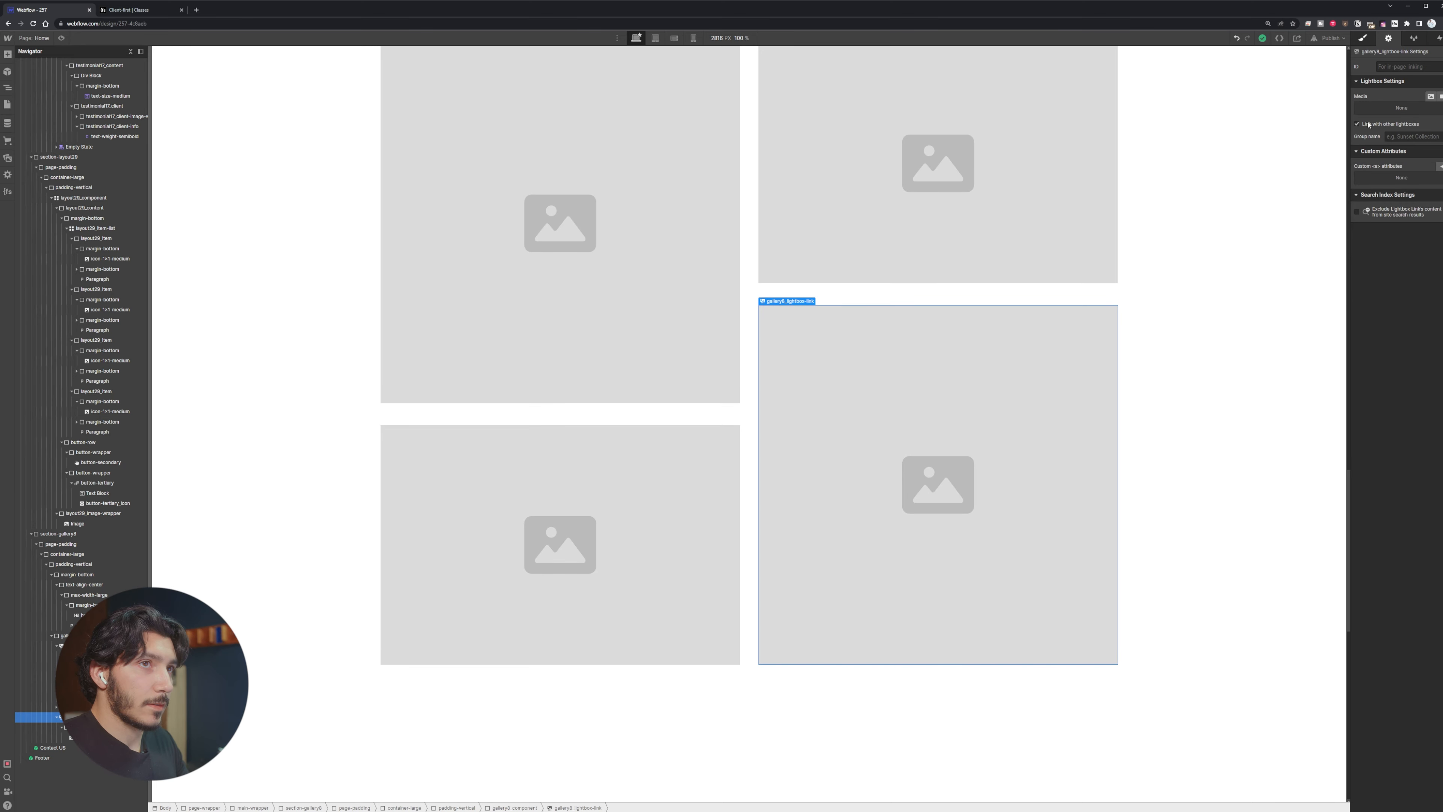
key(s)
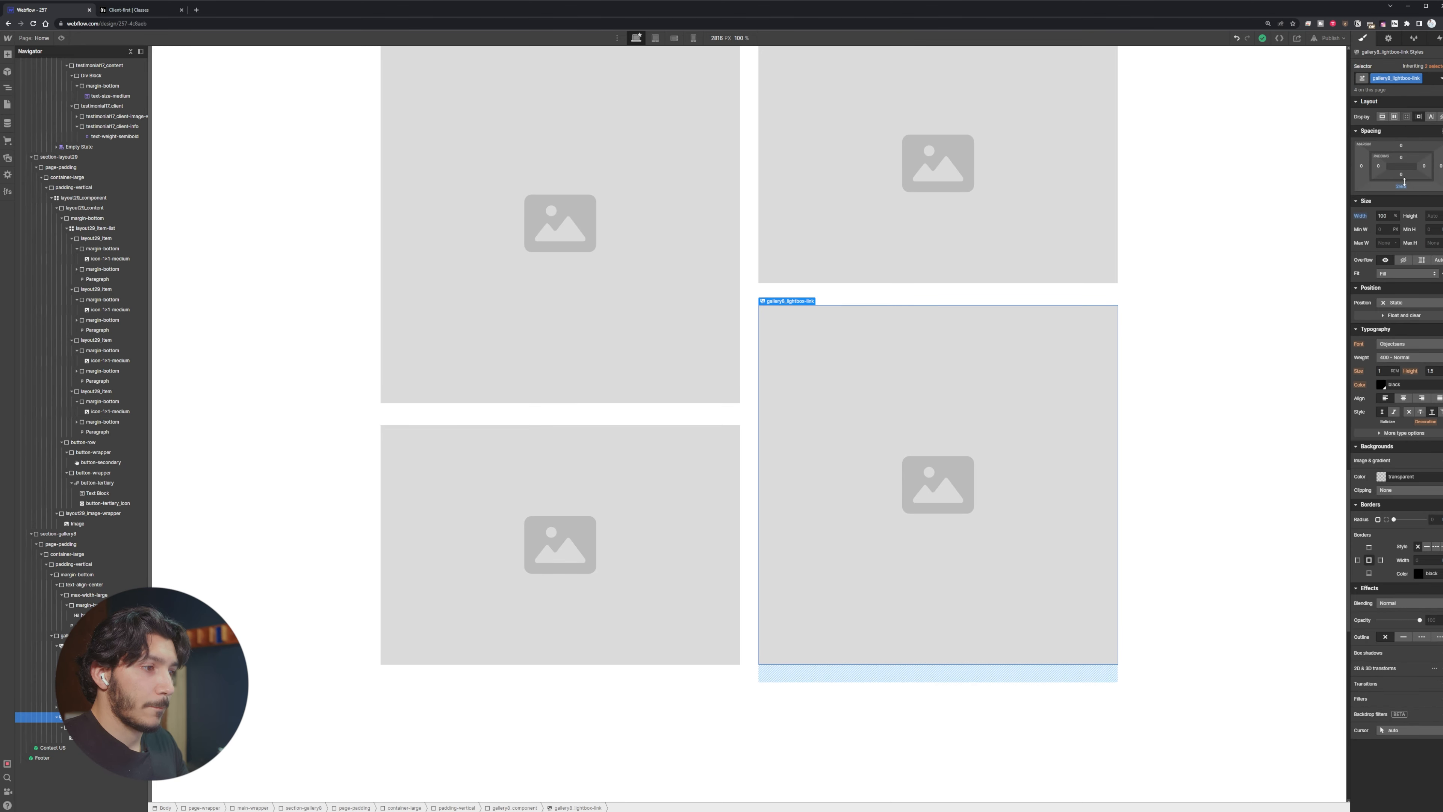
Try to replace the placeholder in the Image Gallery's second large image with an asset from the library
click(819, 392)
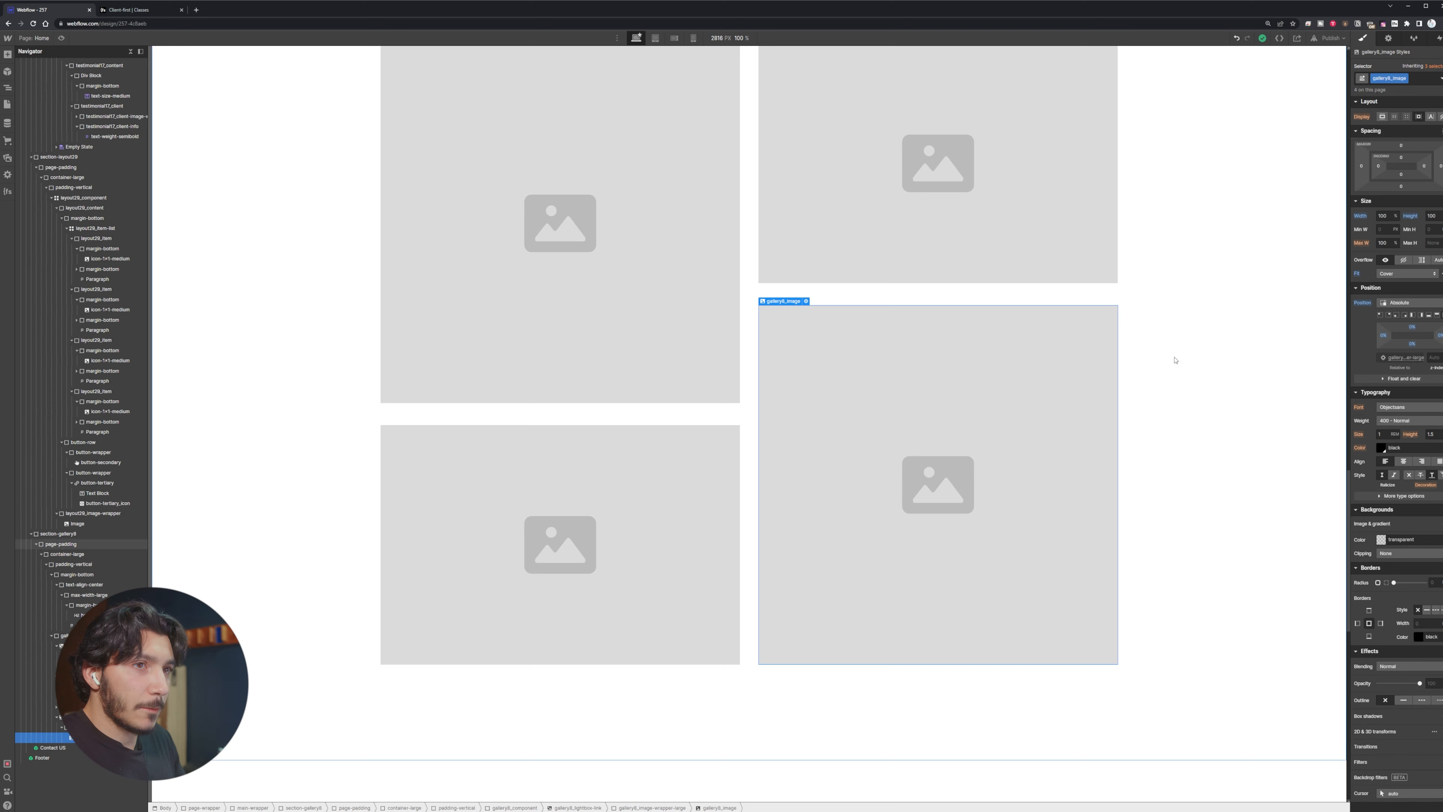
click(1411, 275)
click(1410, 273)
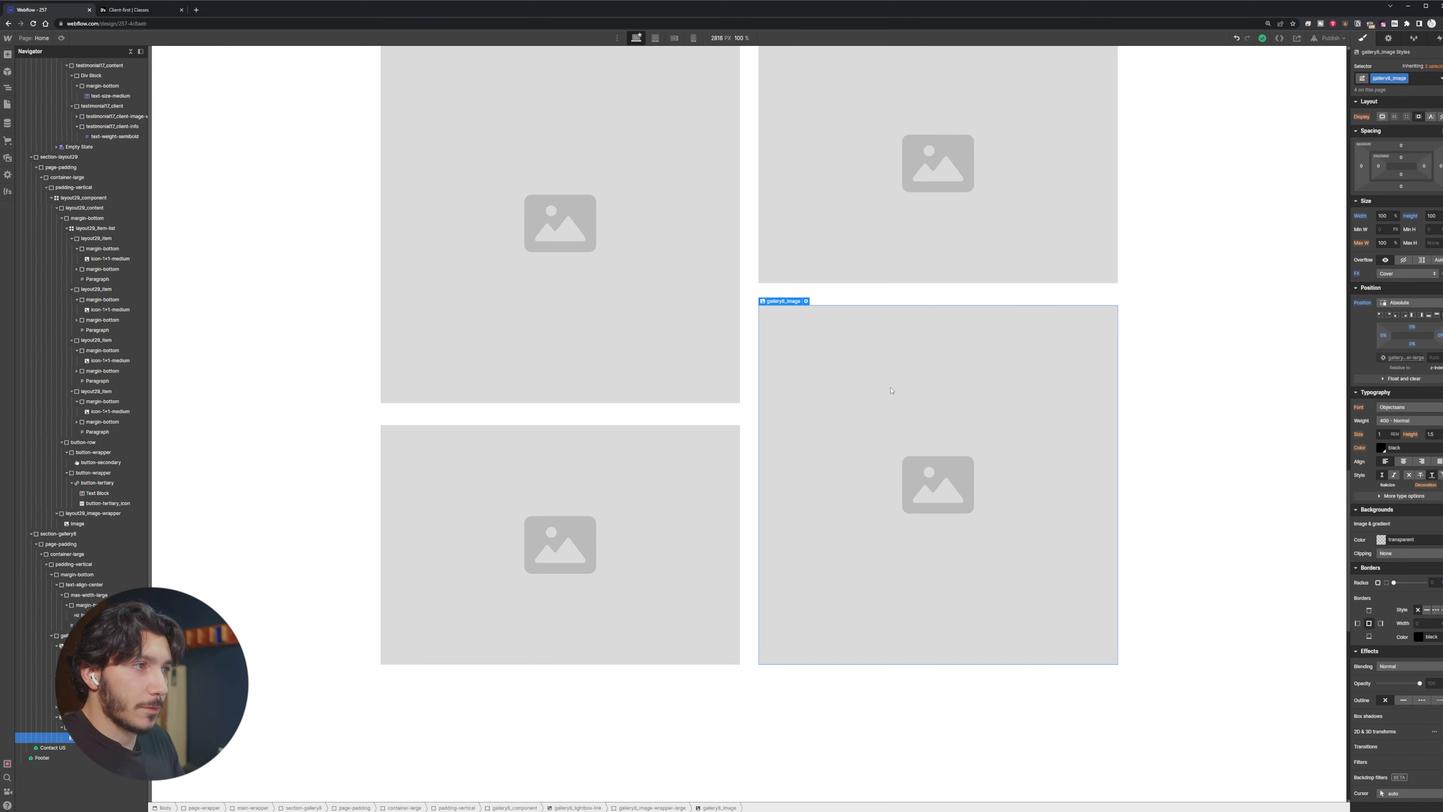
click(806, 301)
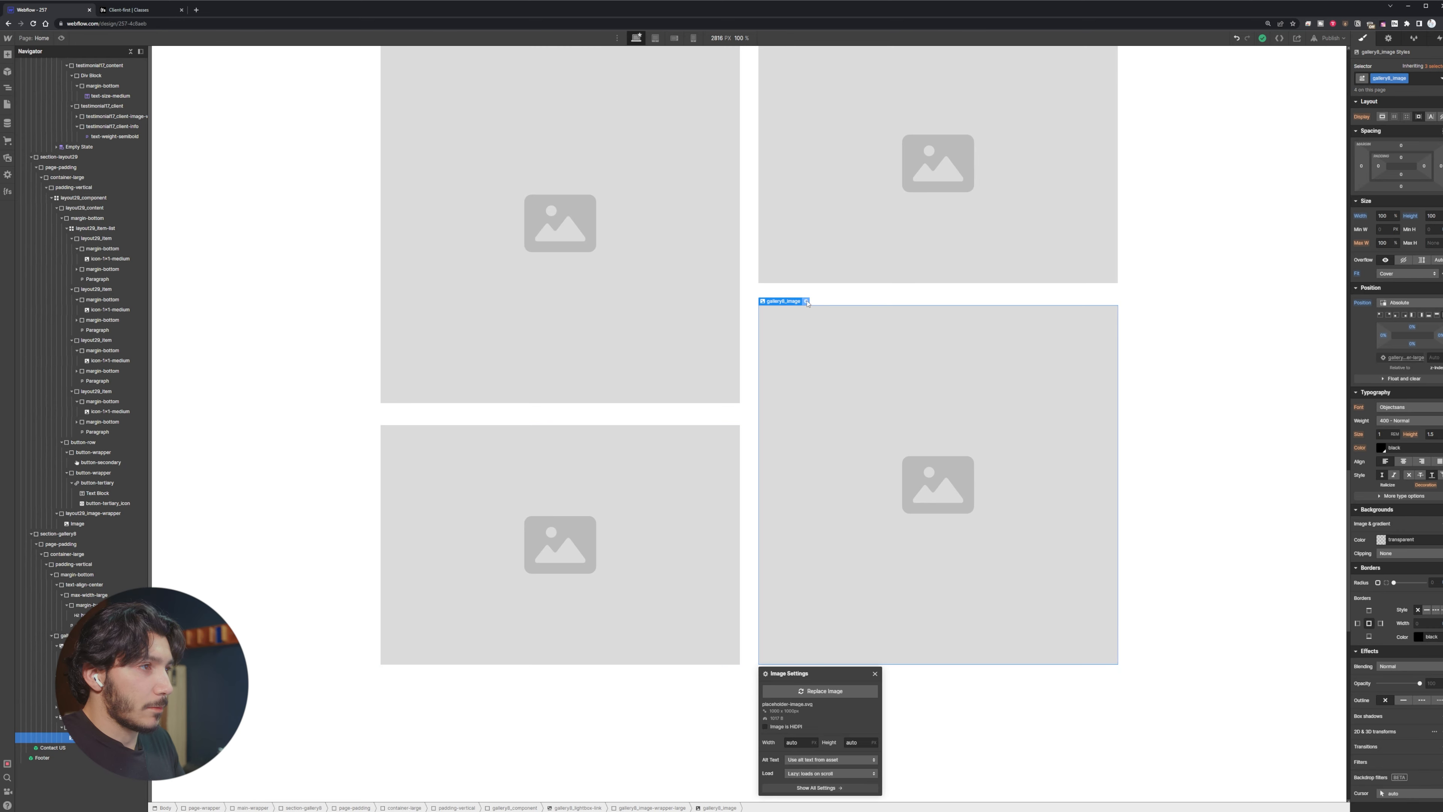
click(821, 690)
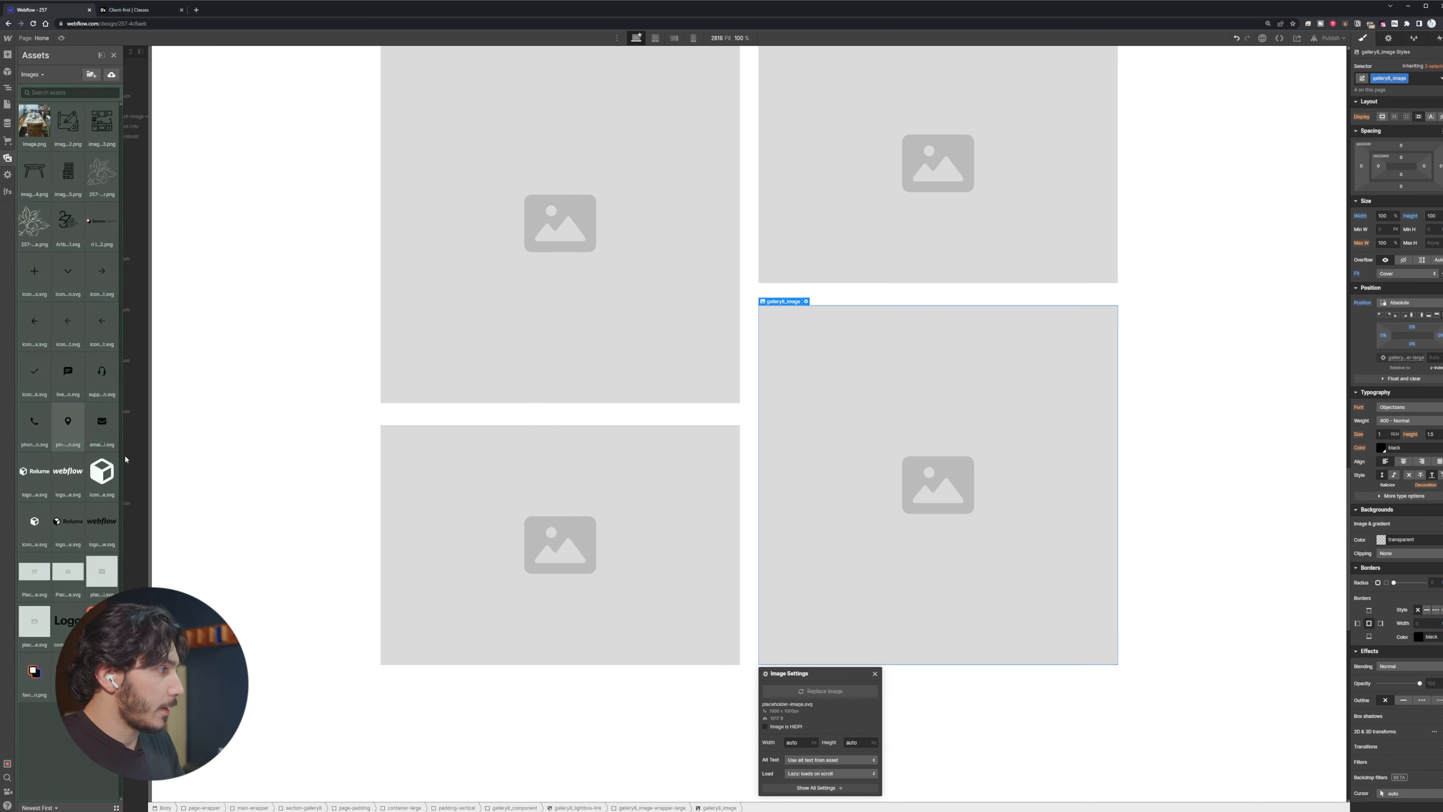
click(99, 479)
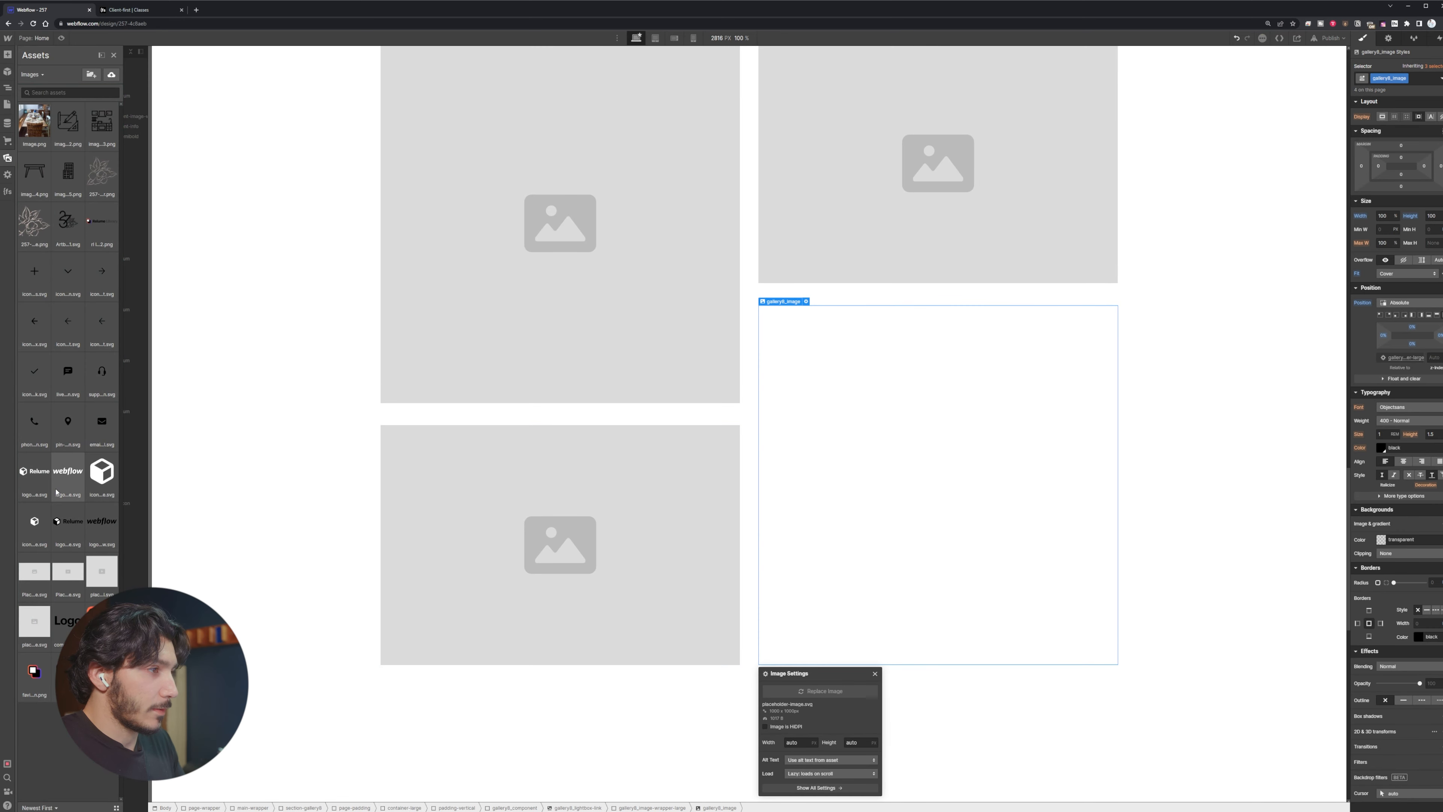
click(456, 550)
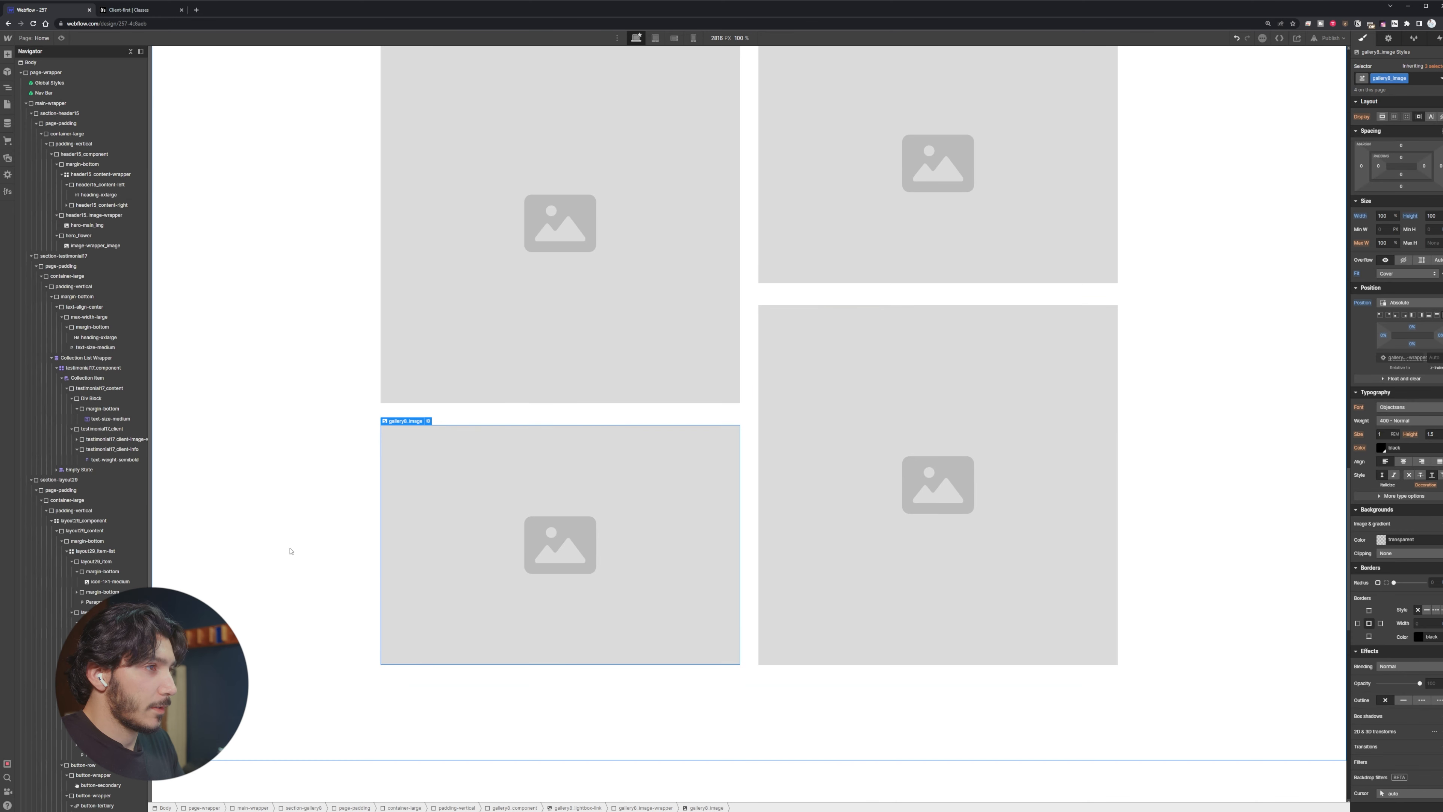
Examine the Image Gallery's images and their regular and large wrappers to compare how the grid is built
click(893, 527)
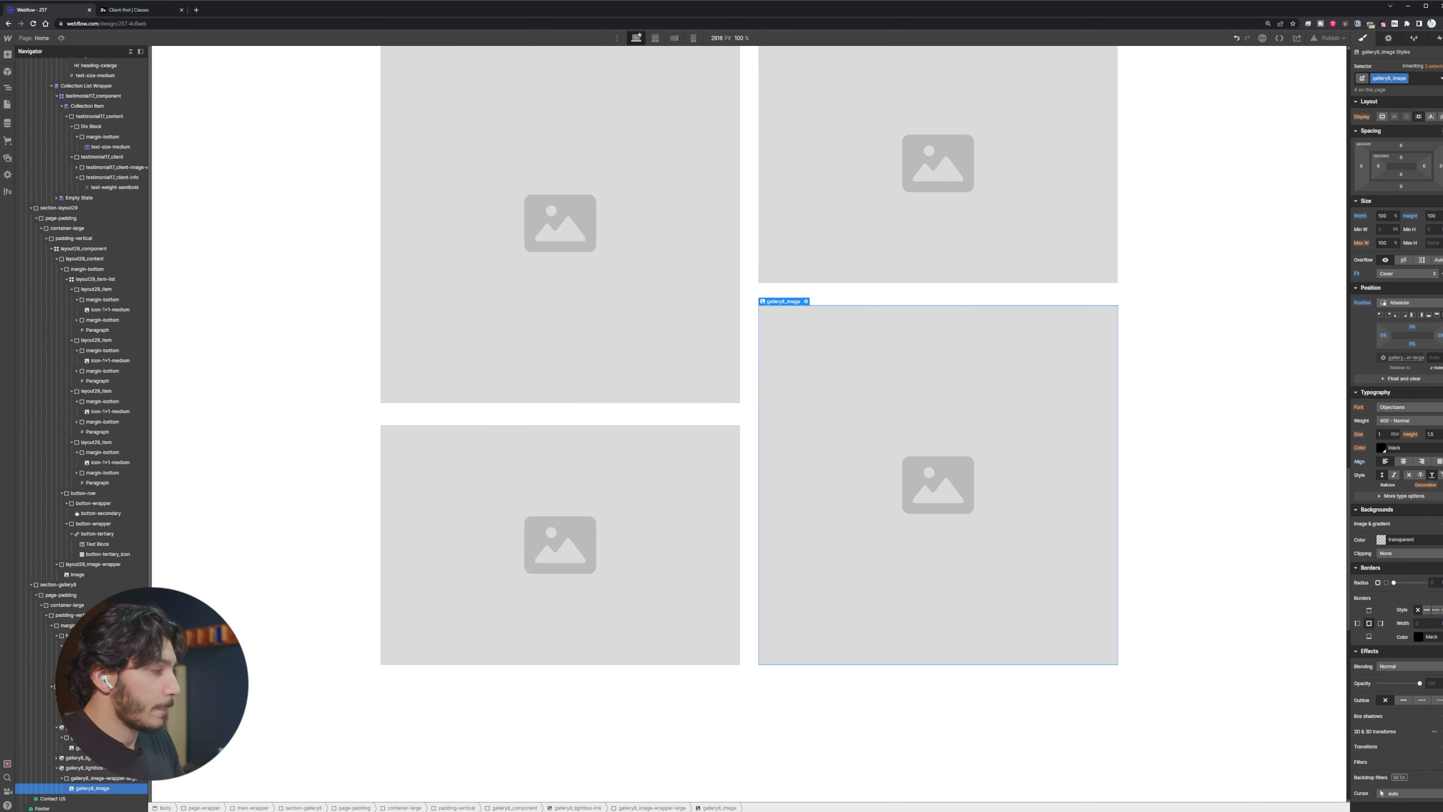
click(119, 778)
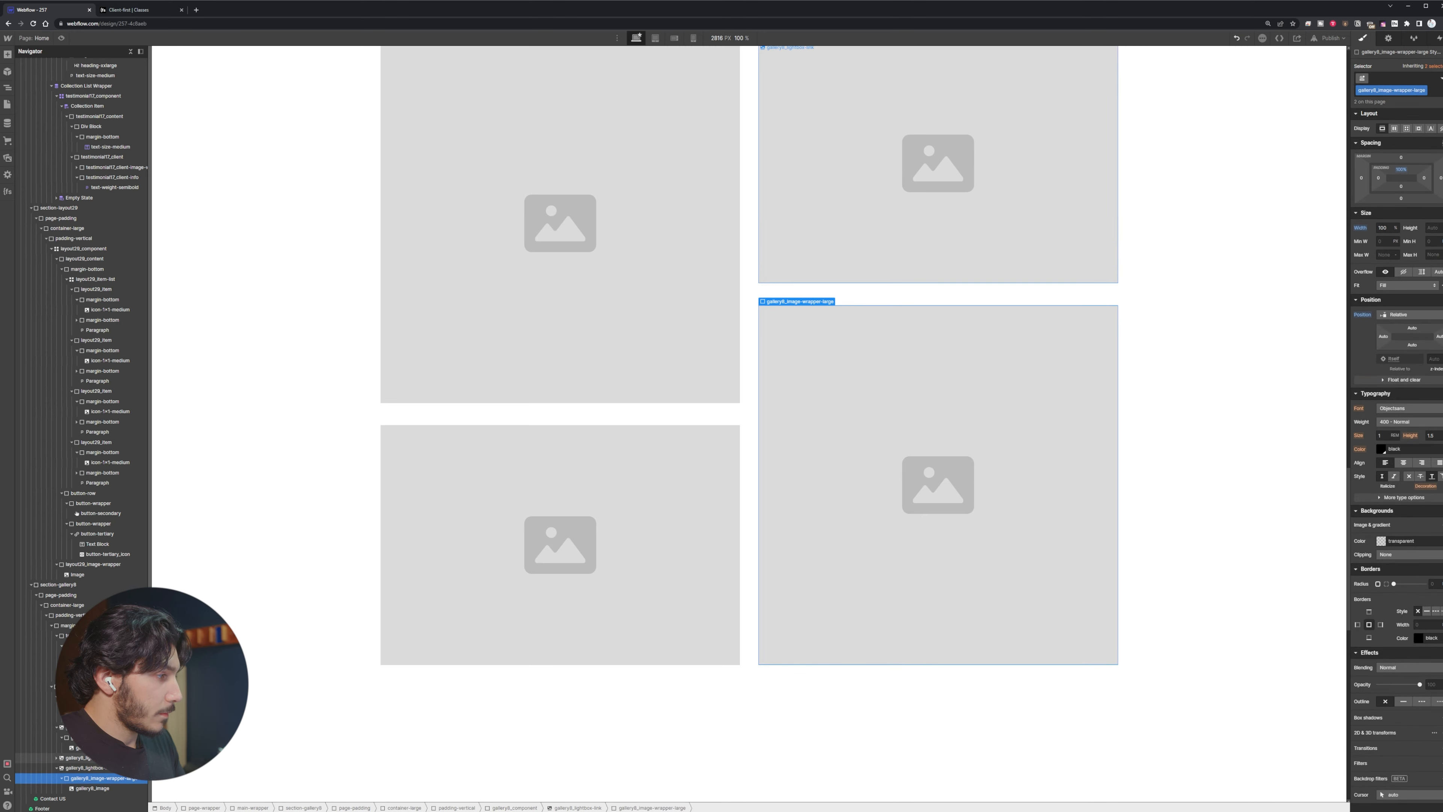
click(57, 758)
click(87, 768)
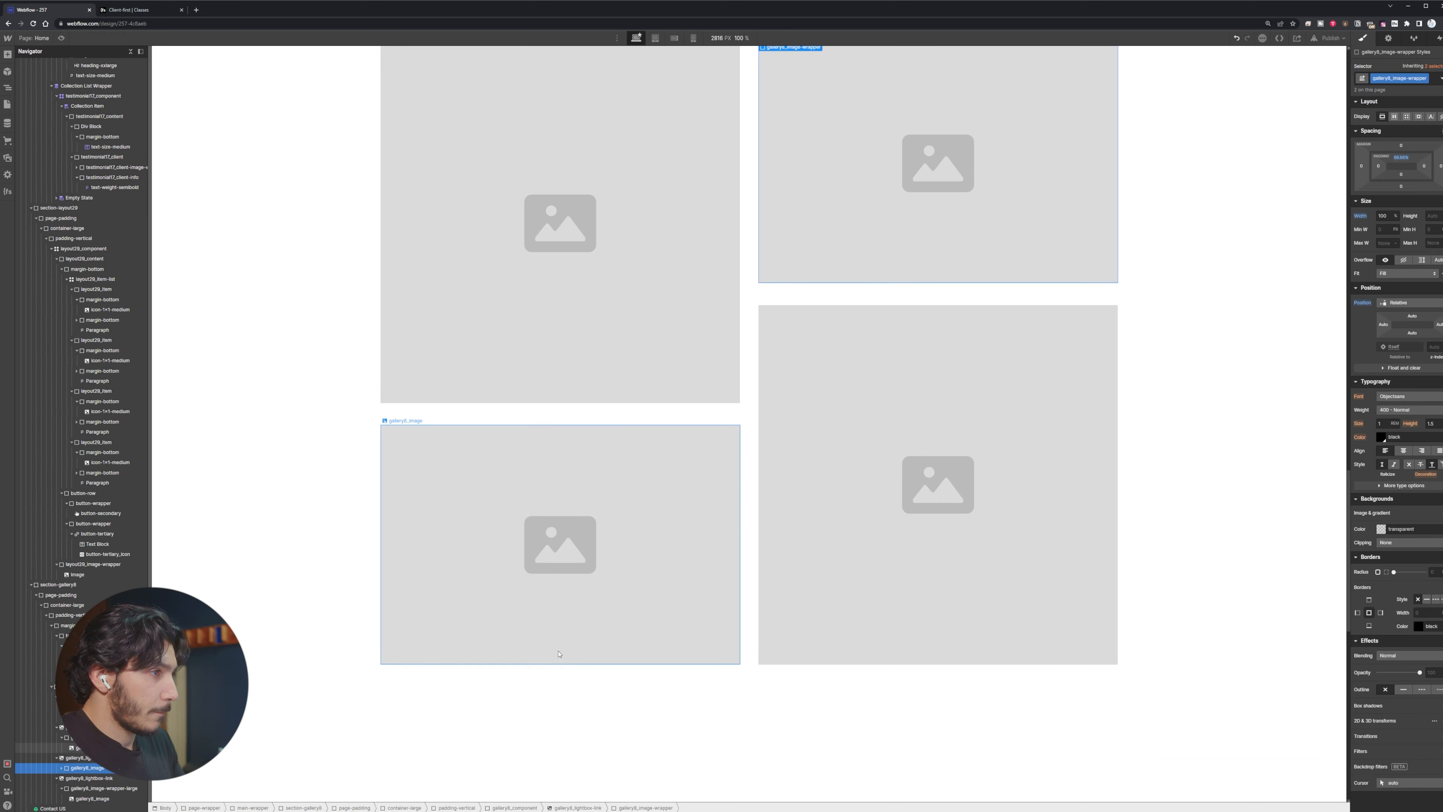
scroll(500, 671, up, 3)
scroll(531, 670, down, 5)
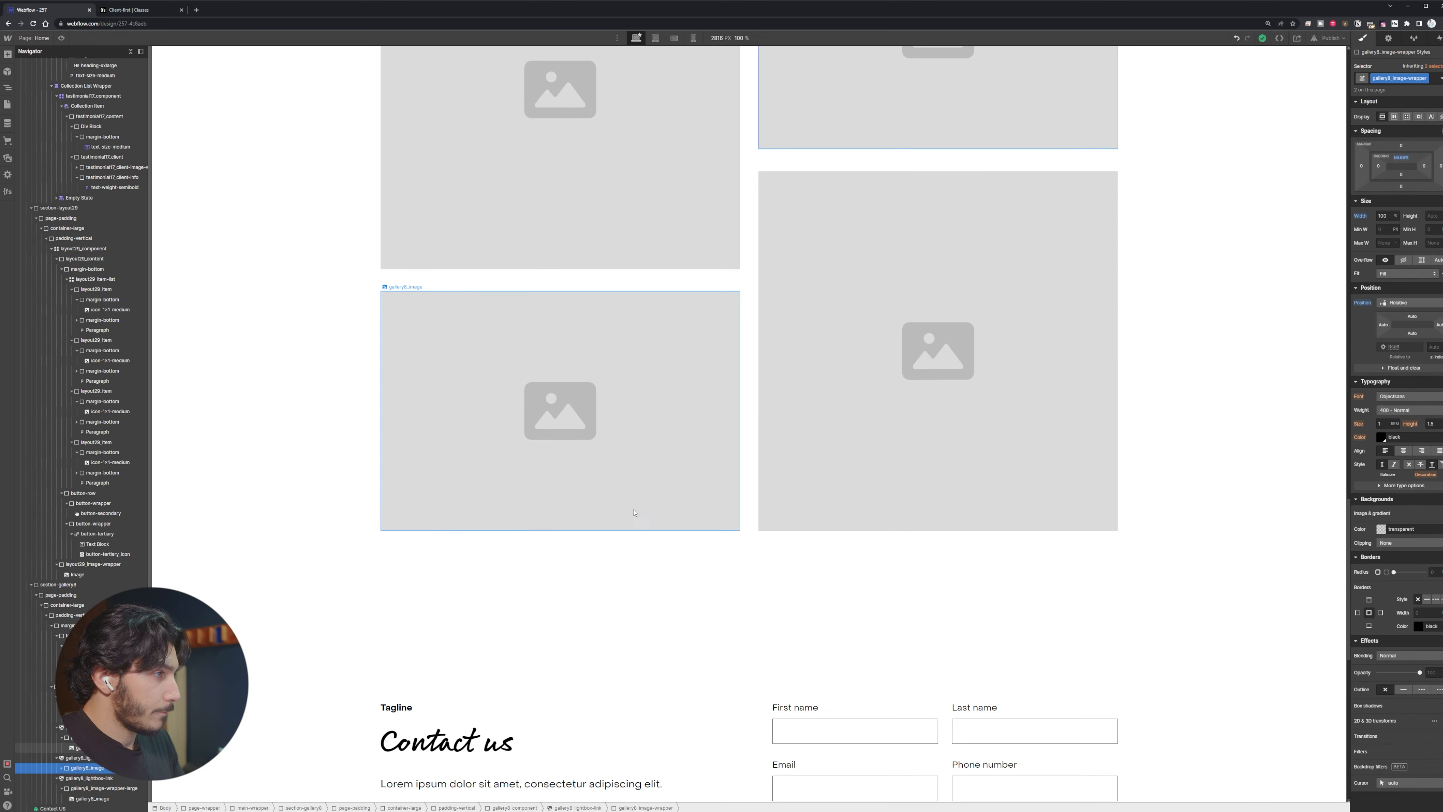
scroll(635, 506, up, 3)
click(812, 497)
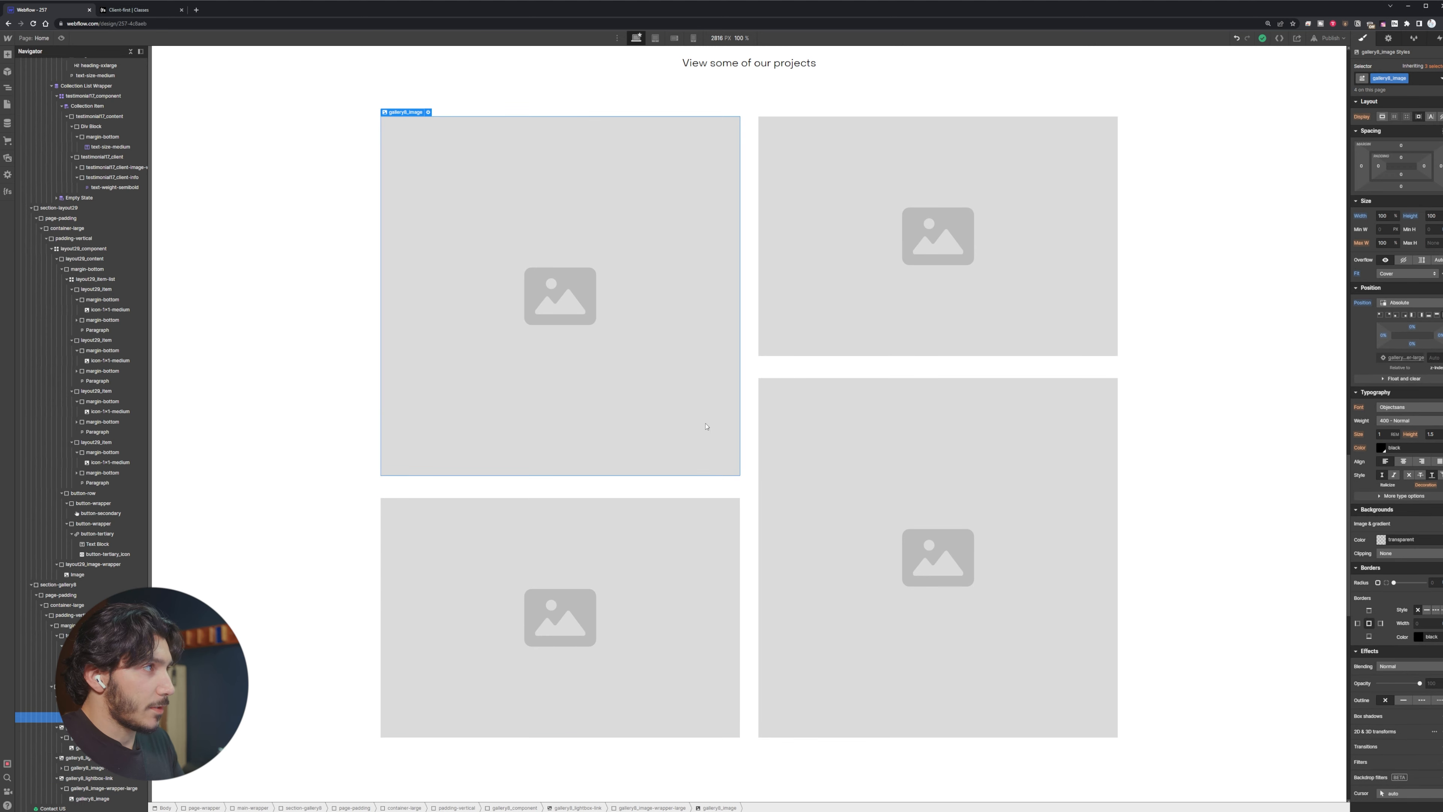
click(747, 504)
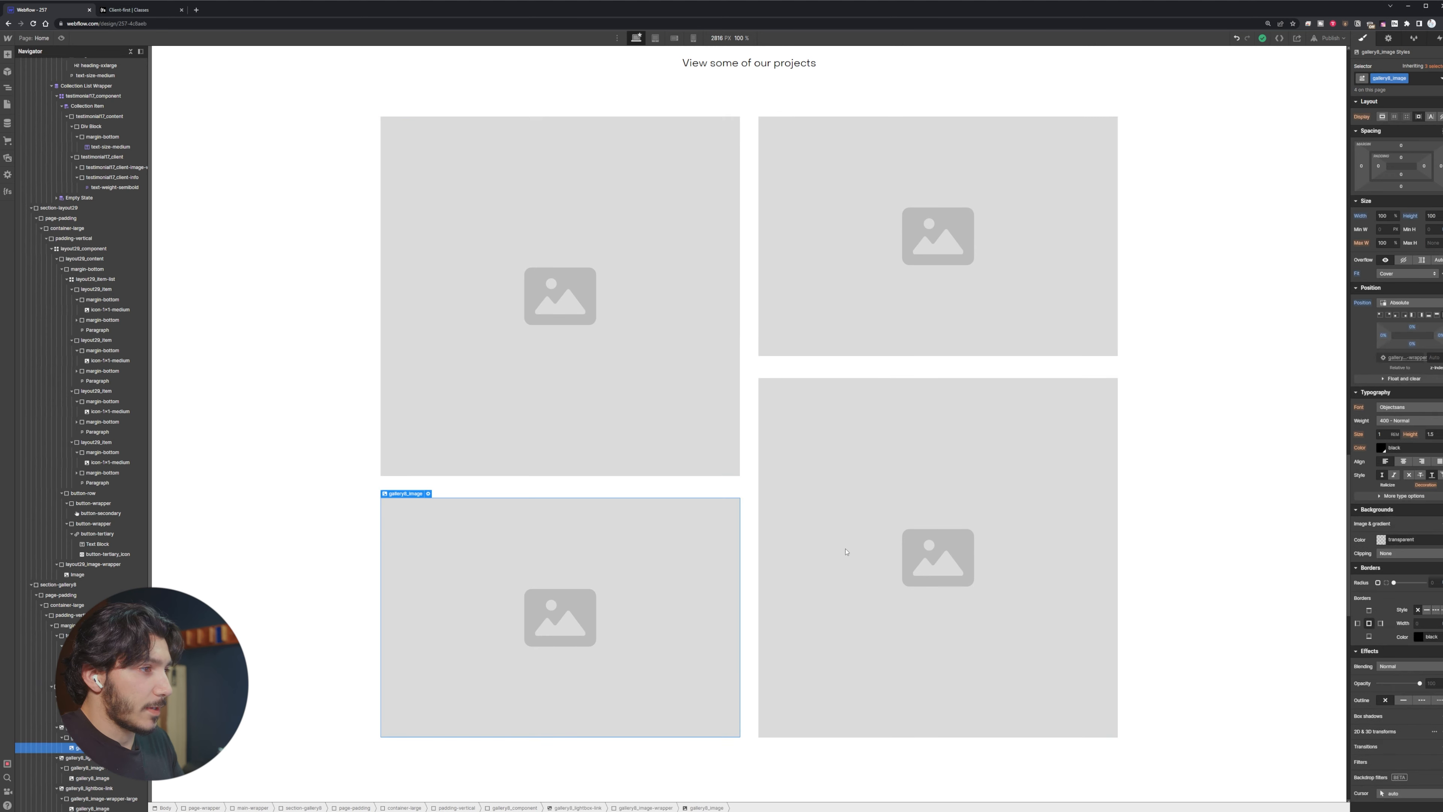
click(784, 525)
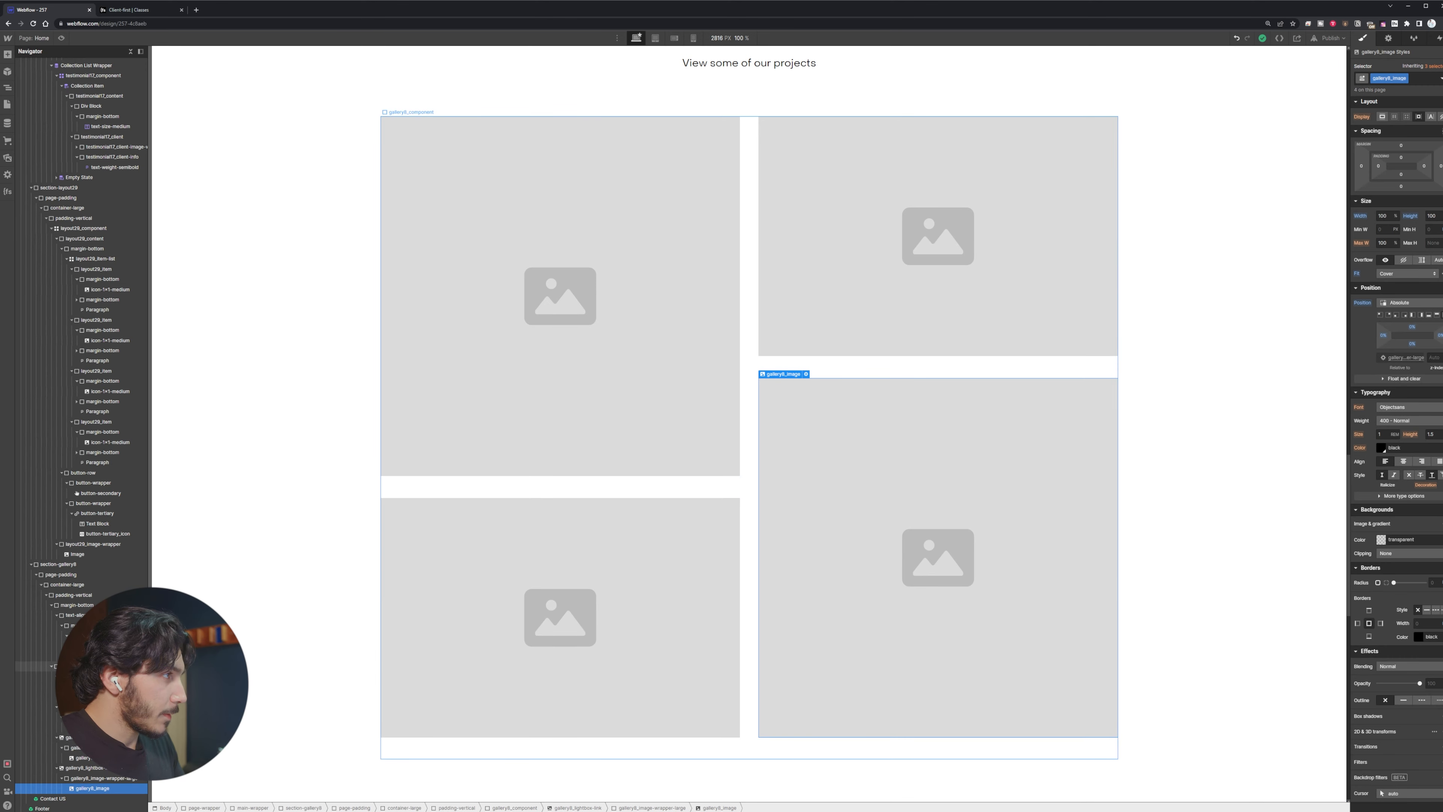
Add a Collection List to the Image Gallery section and place its wrapper directly above gallery6_component
click(94, 666)
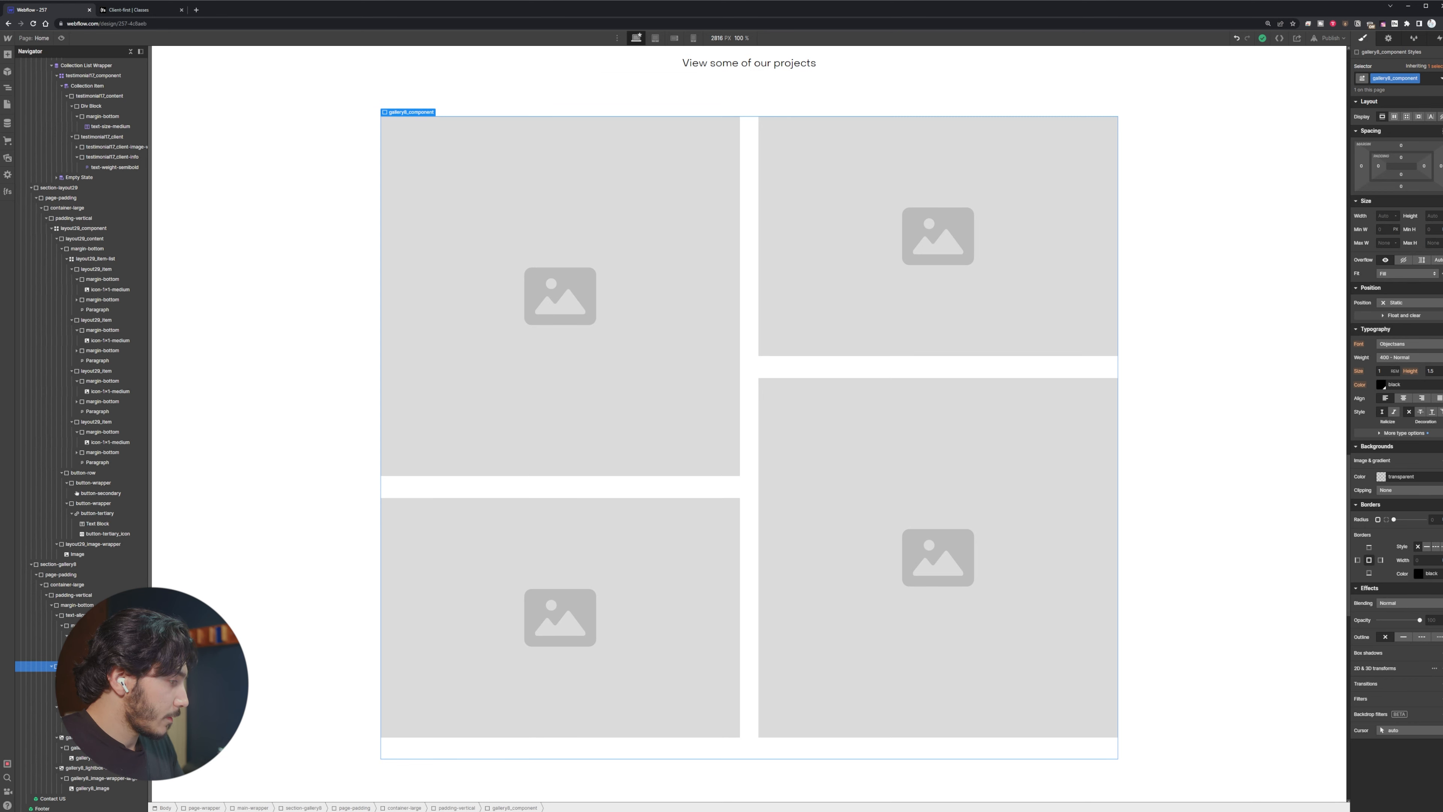
key(ctrl+k)
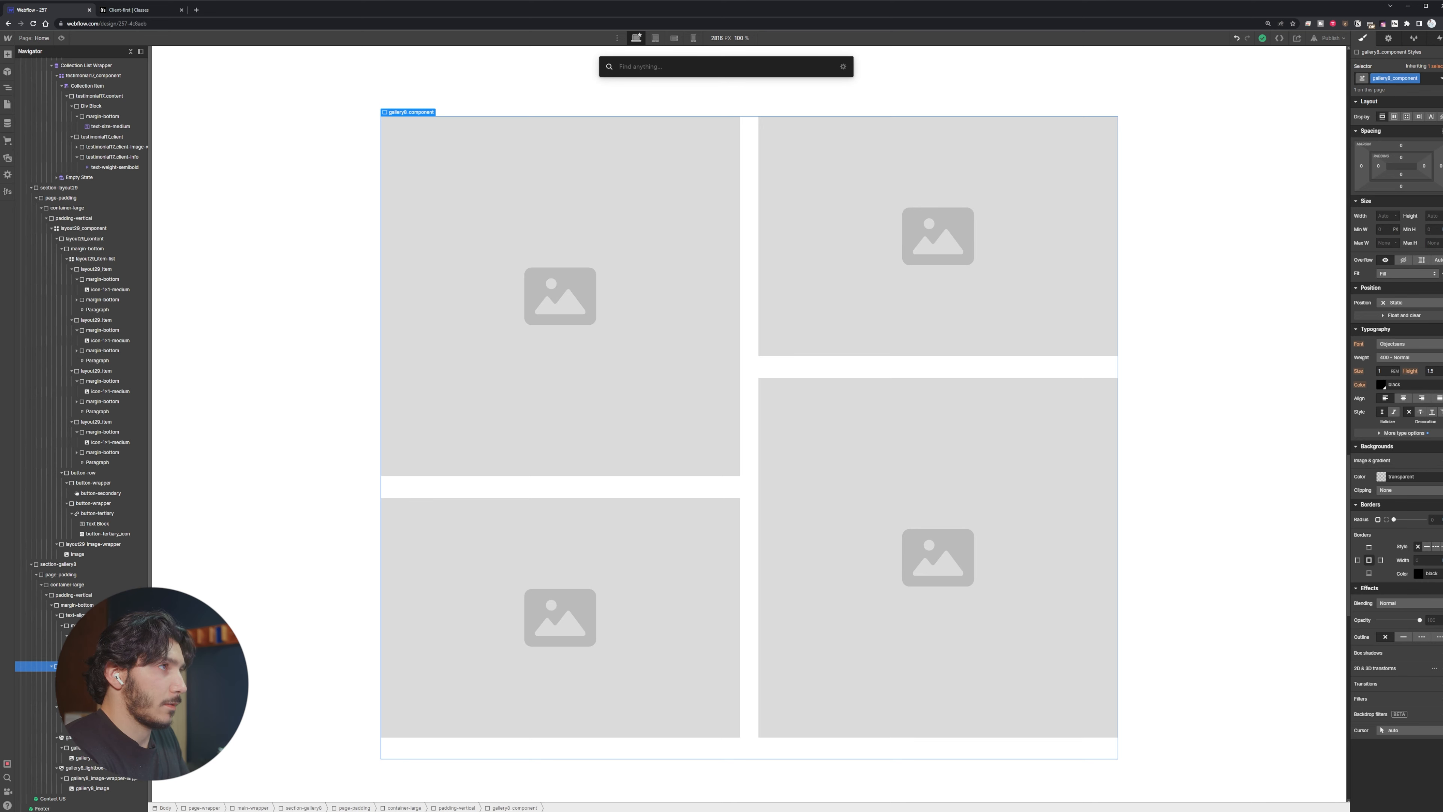
text(coll)
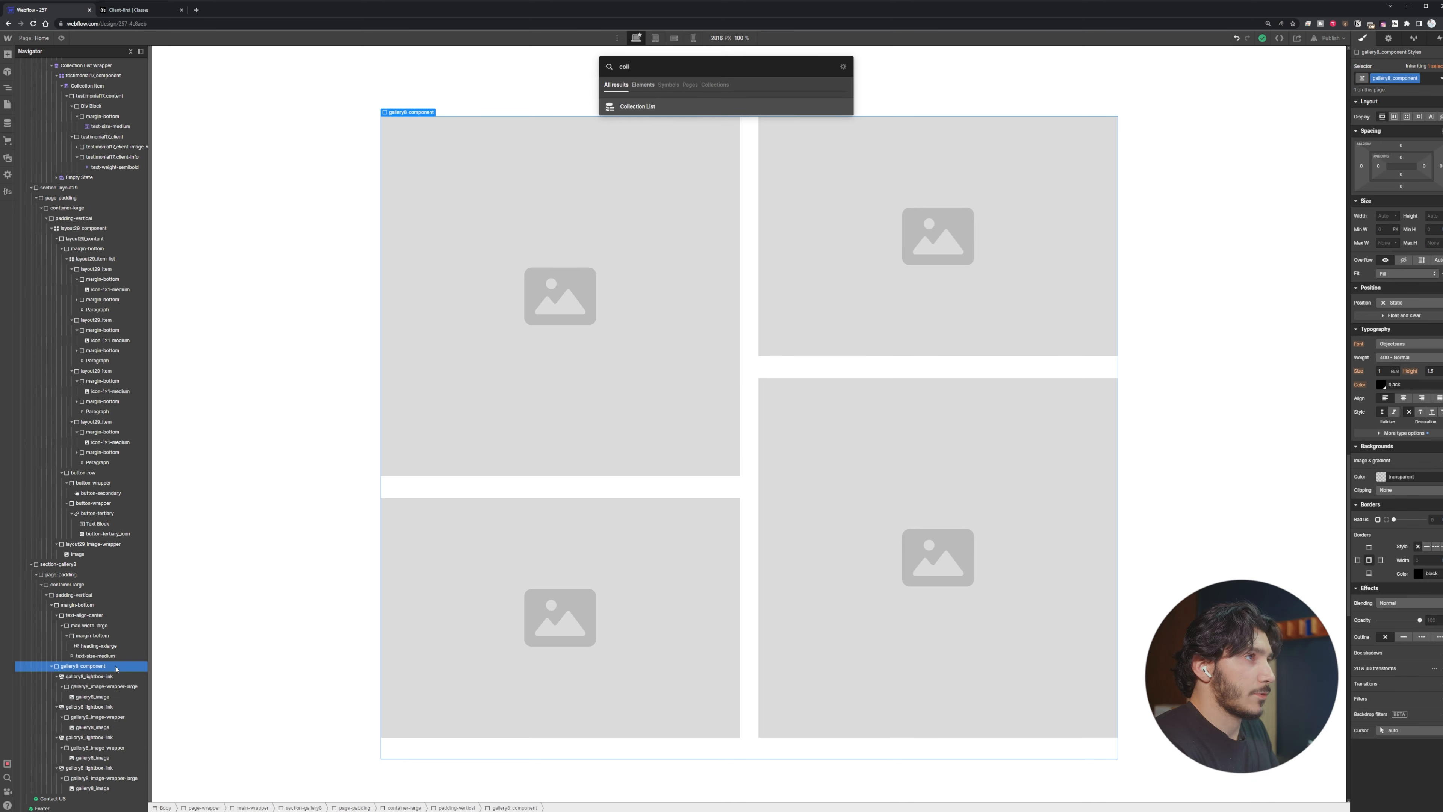
key(Return)
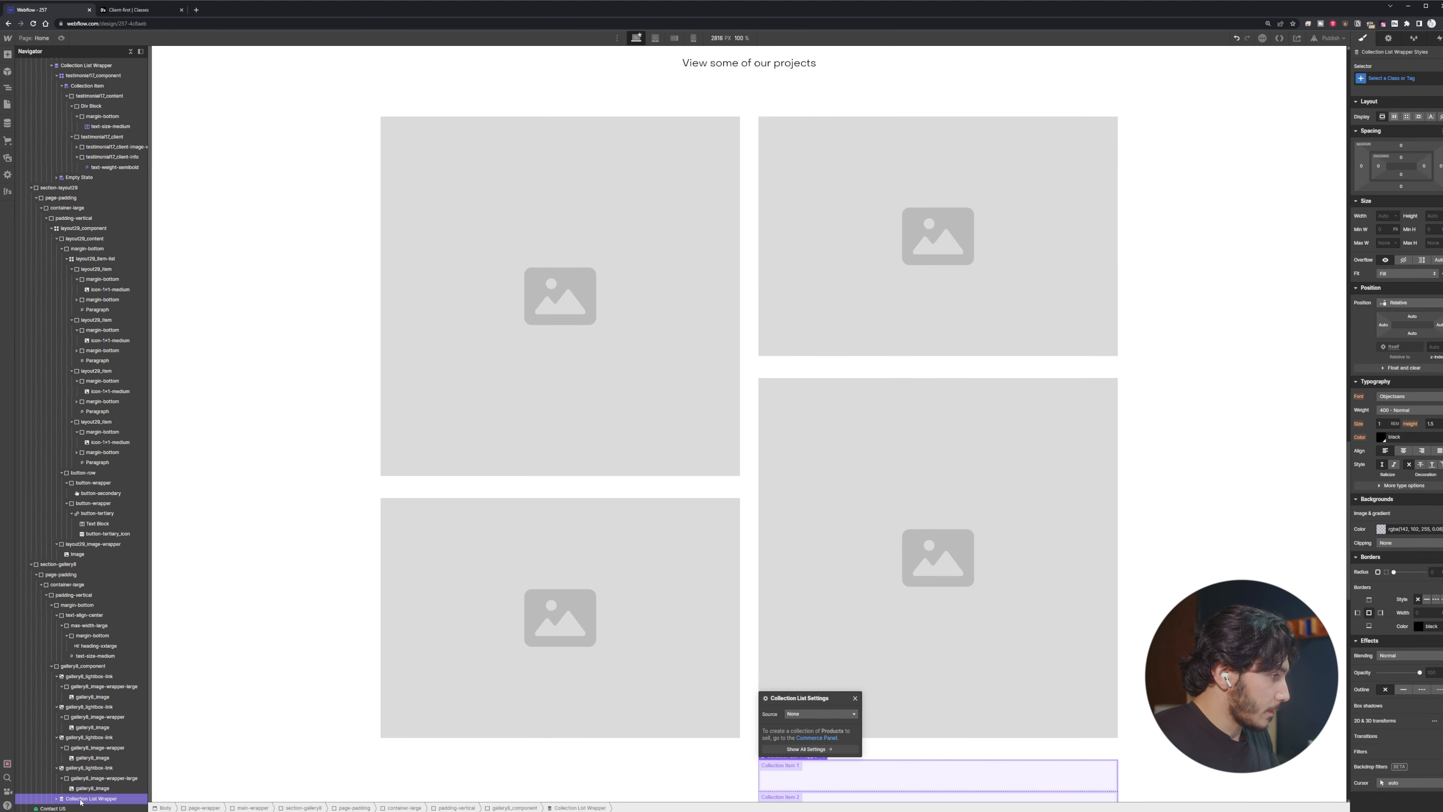
drag(80, 802, 60, 666)
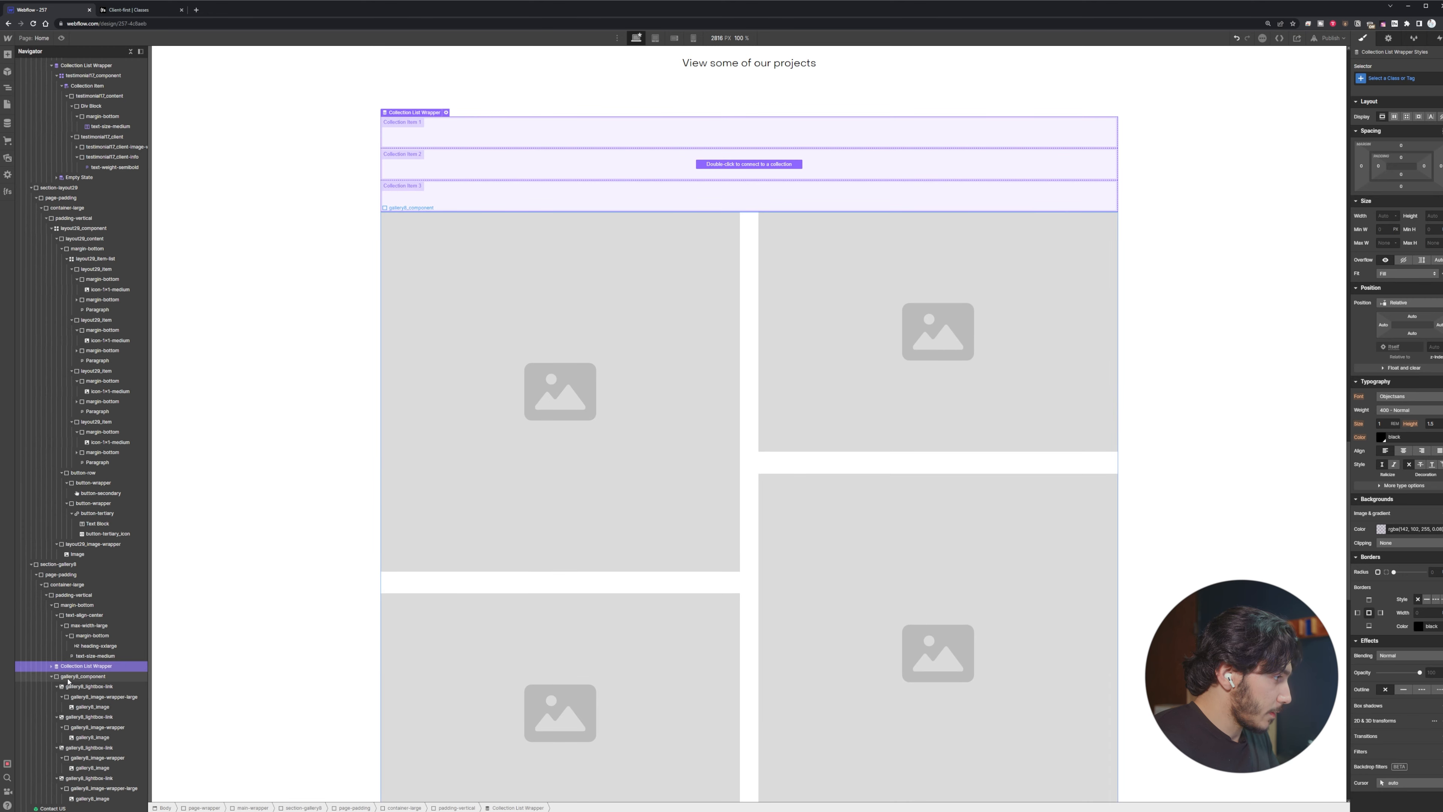
Apply the existing gallery6_component class to the new Collection List inside its wrapper
click(52, 667)
click(79, 675)
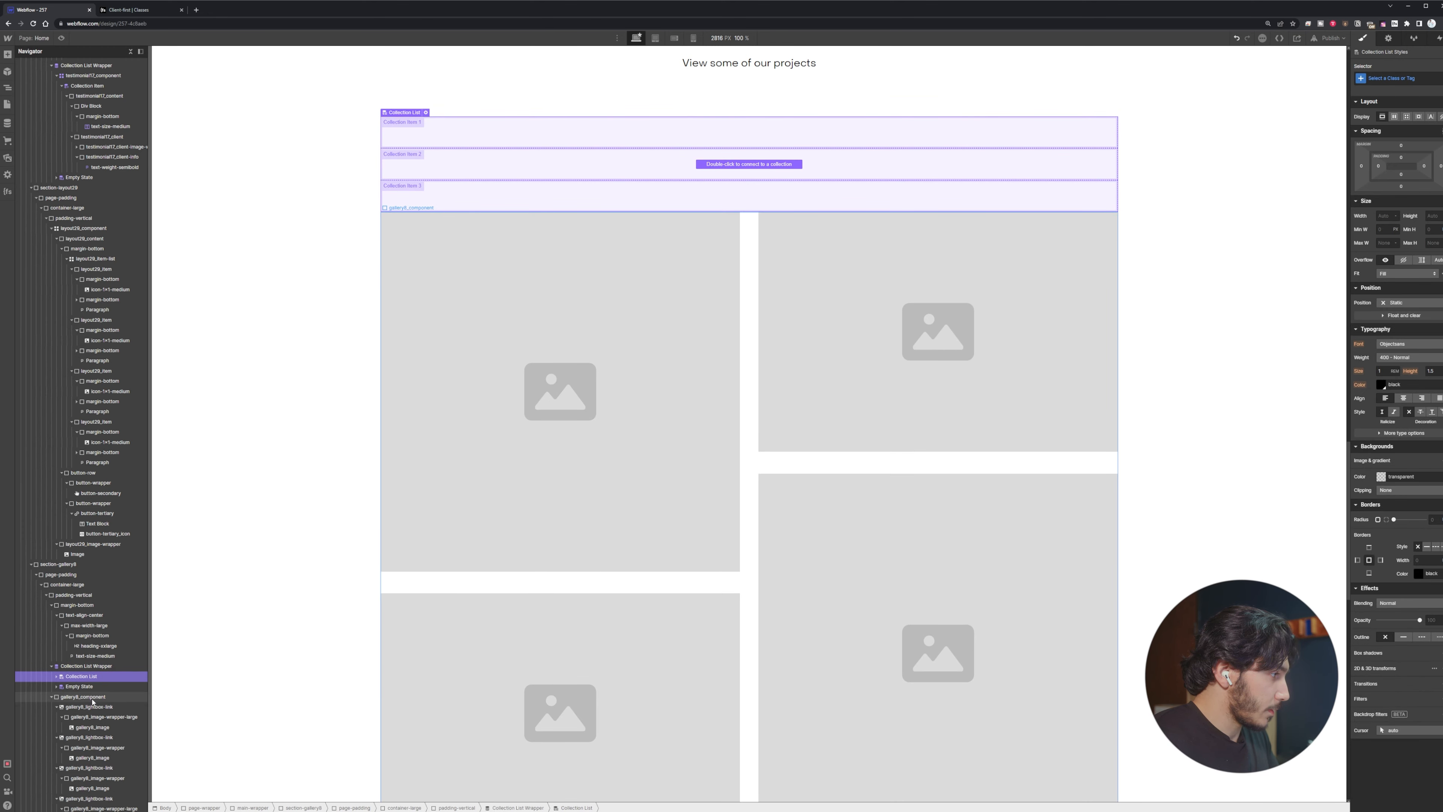
click(425, 112)
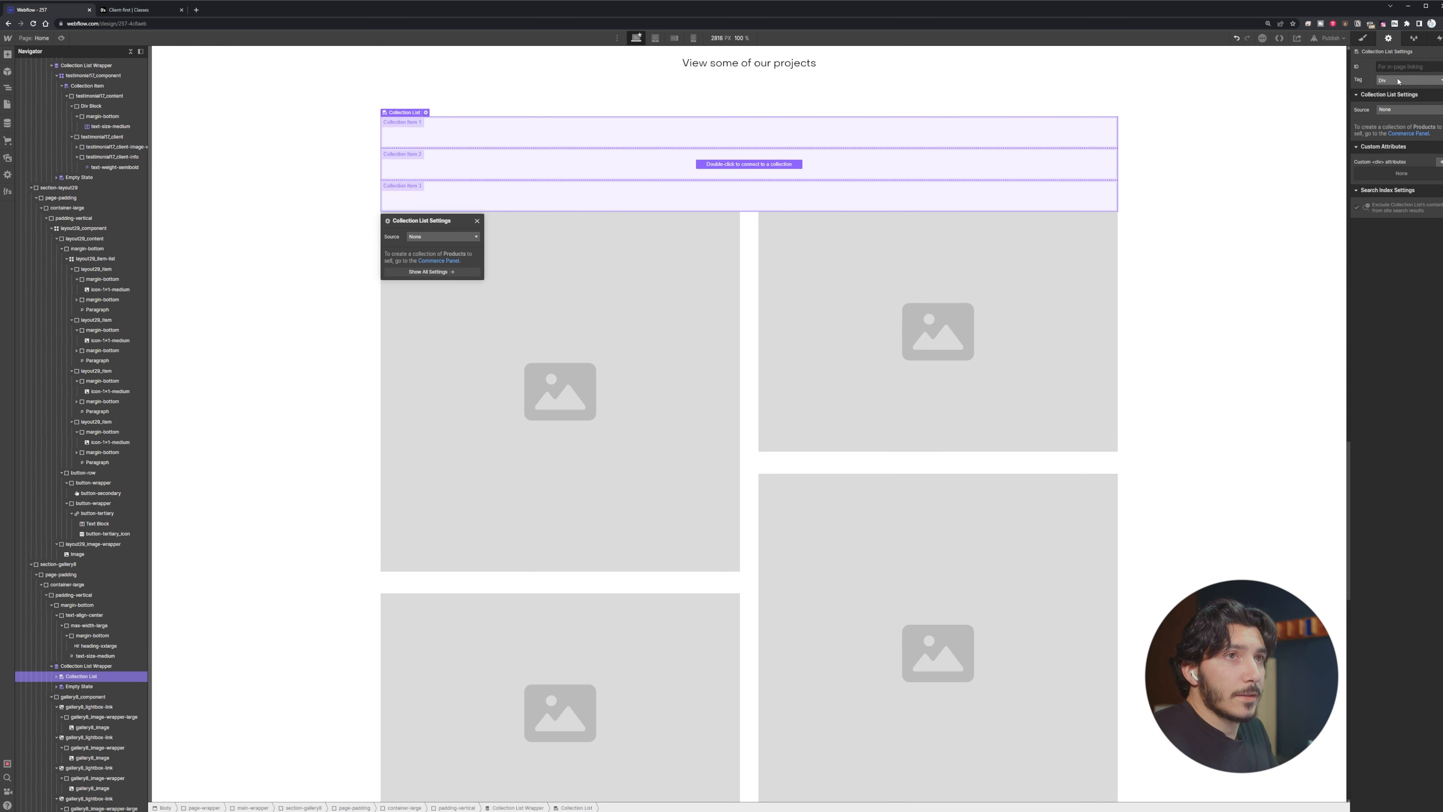
click(1396, 77)
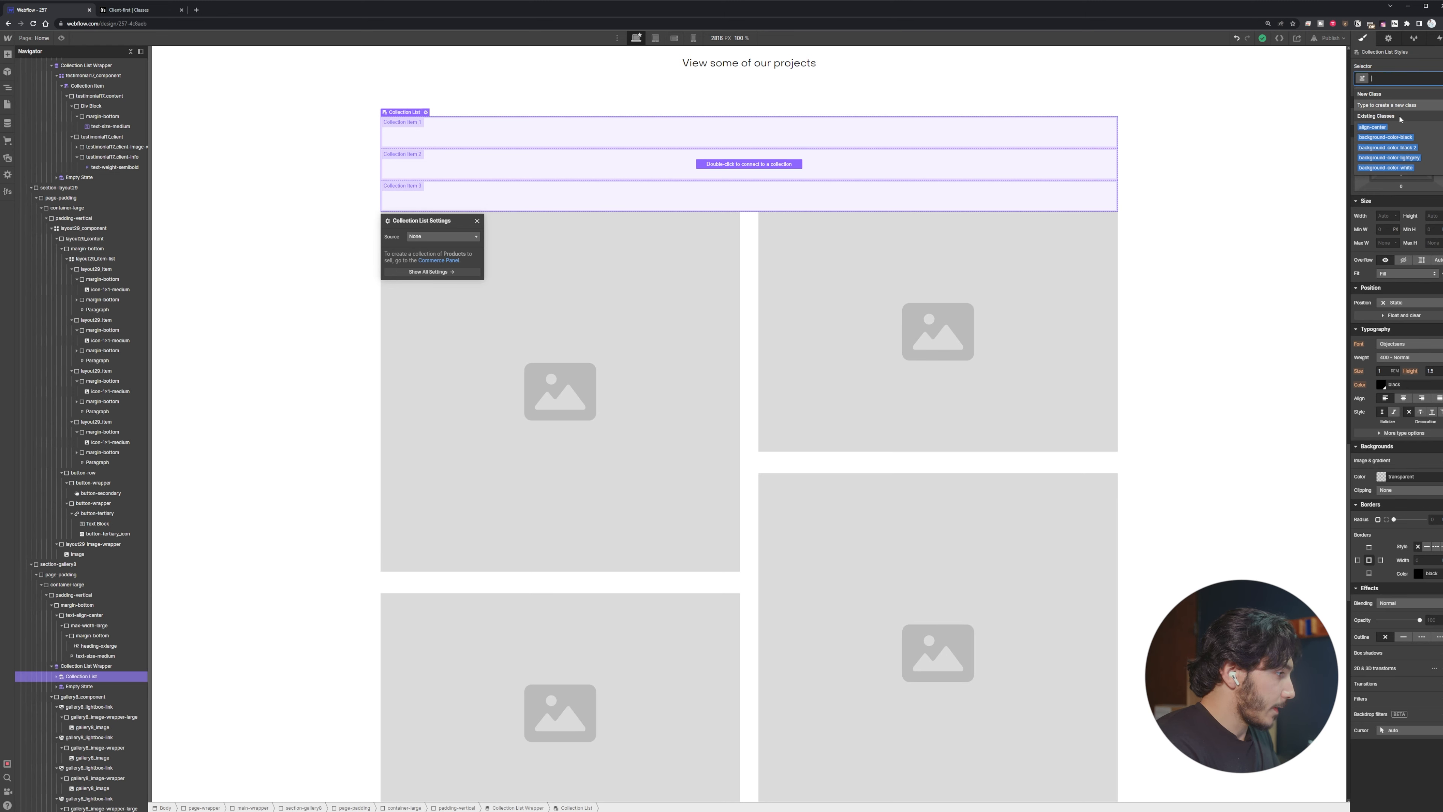
text(galler)
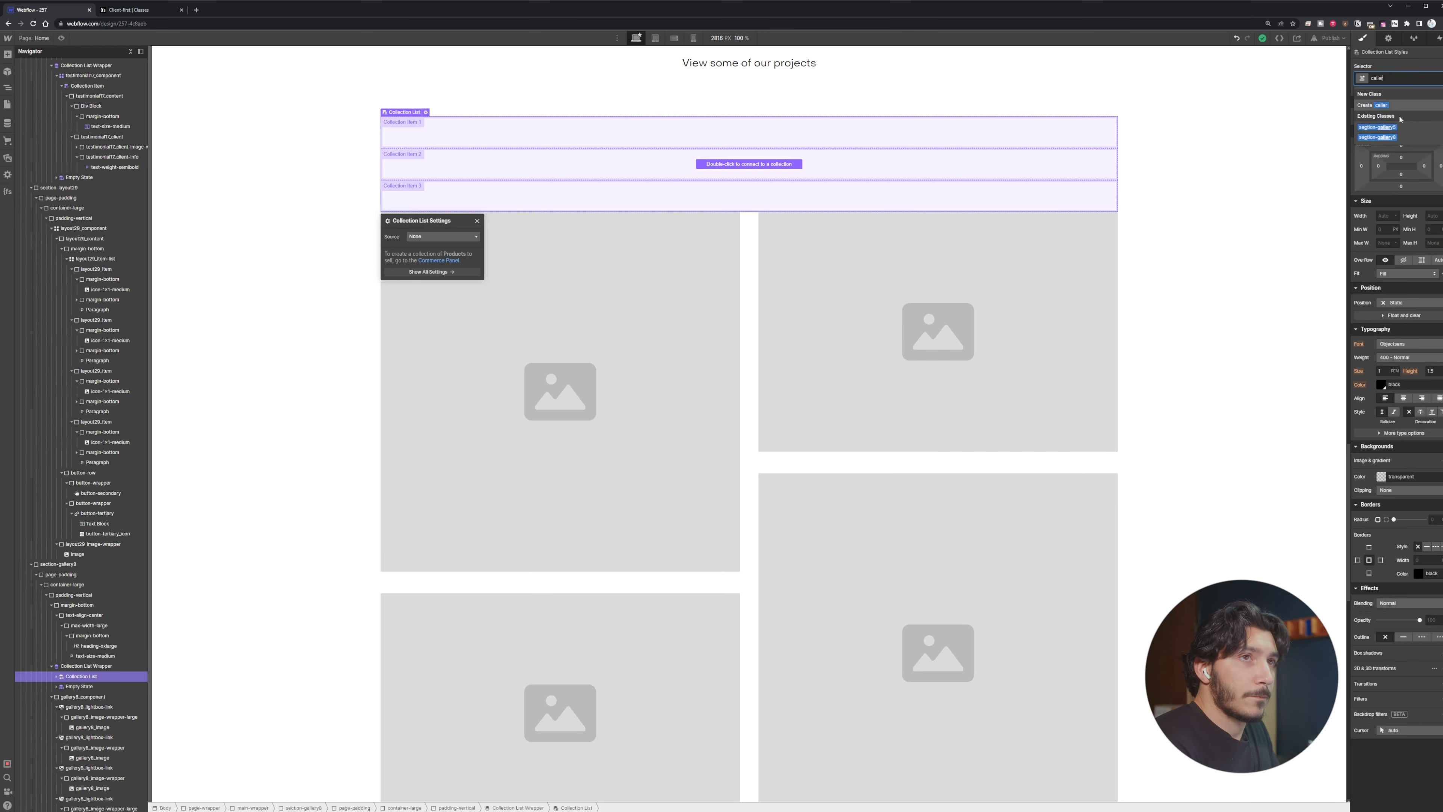
text(y)
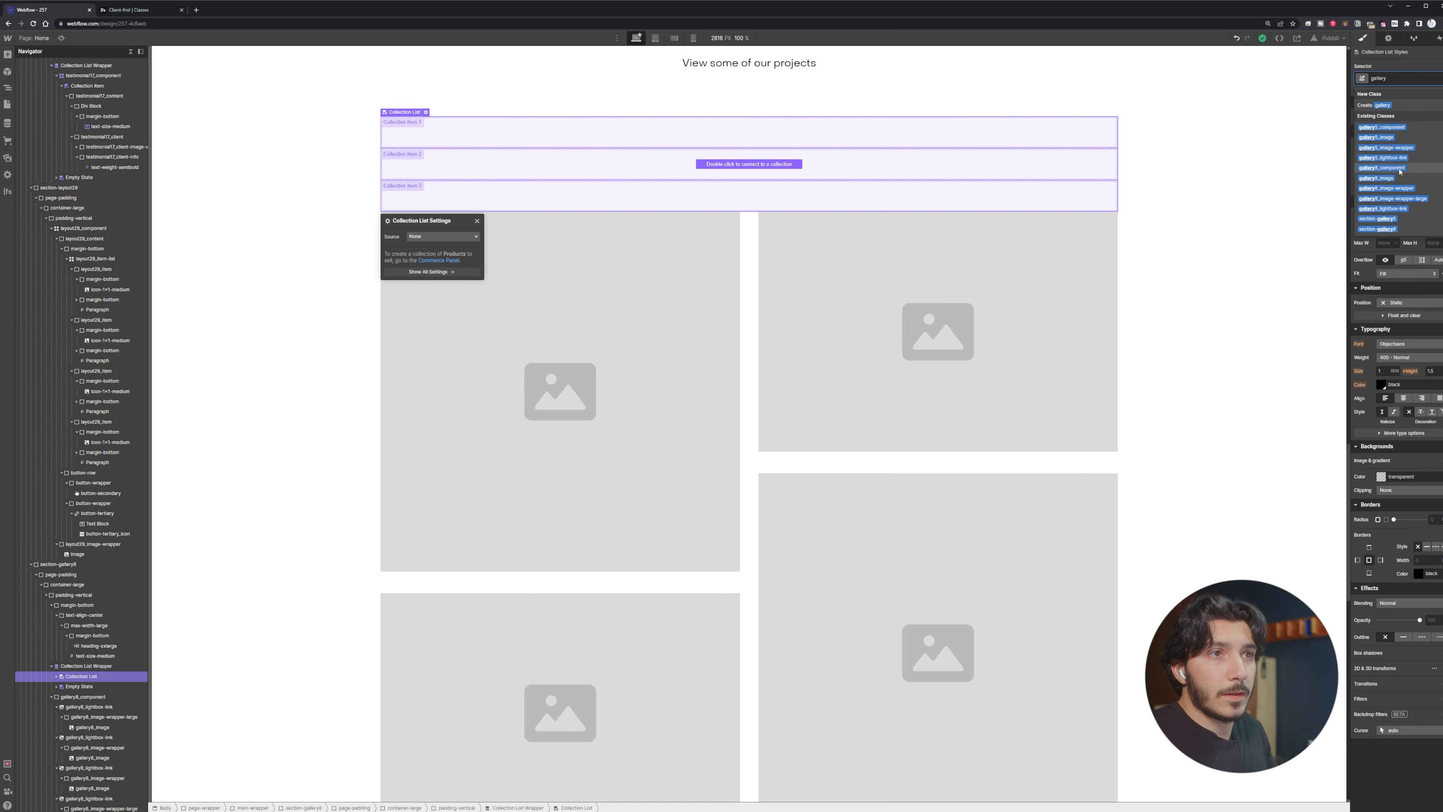
click(1382, 168)
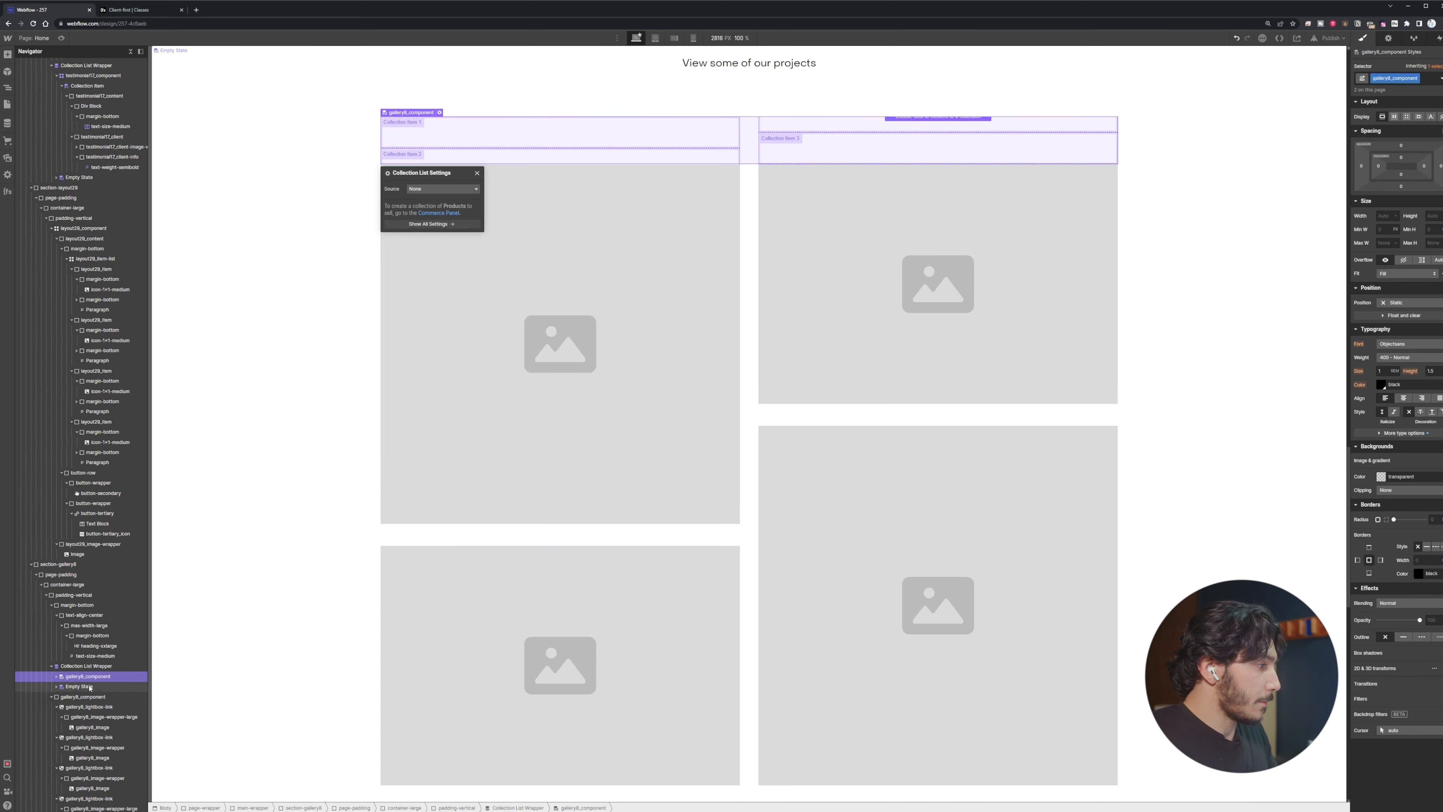
Set the source of the gallery's new Collection List to the Projects collection
click(56, 677)
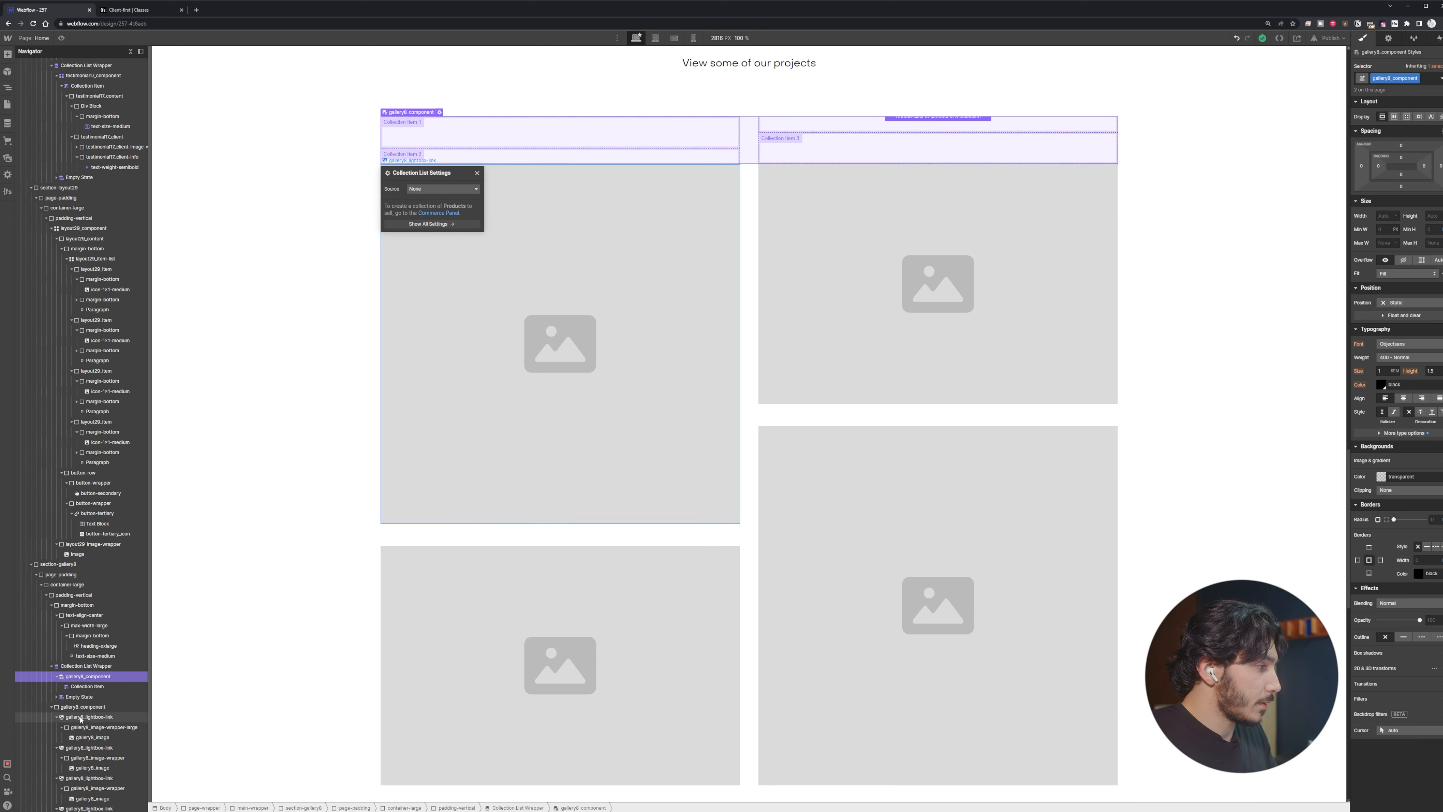
click(95, 717)
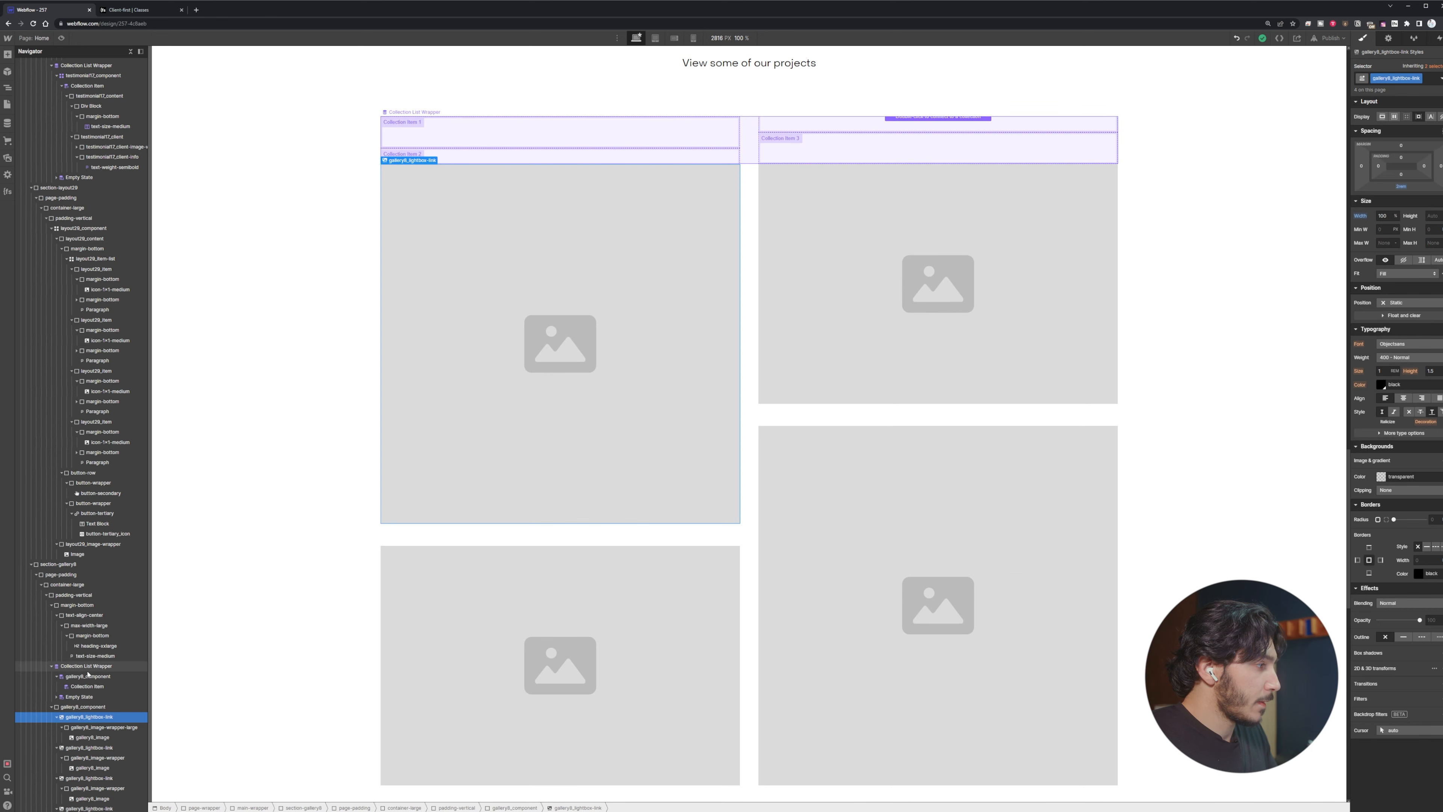
click(90, 687)
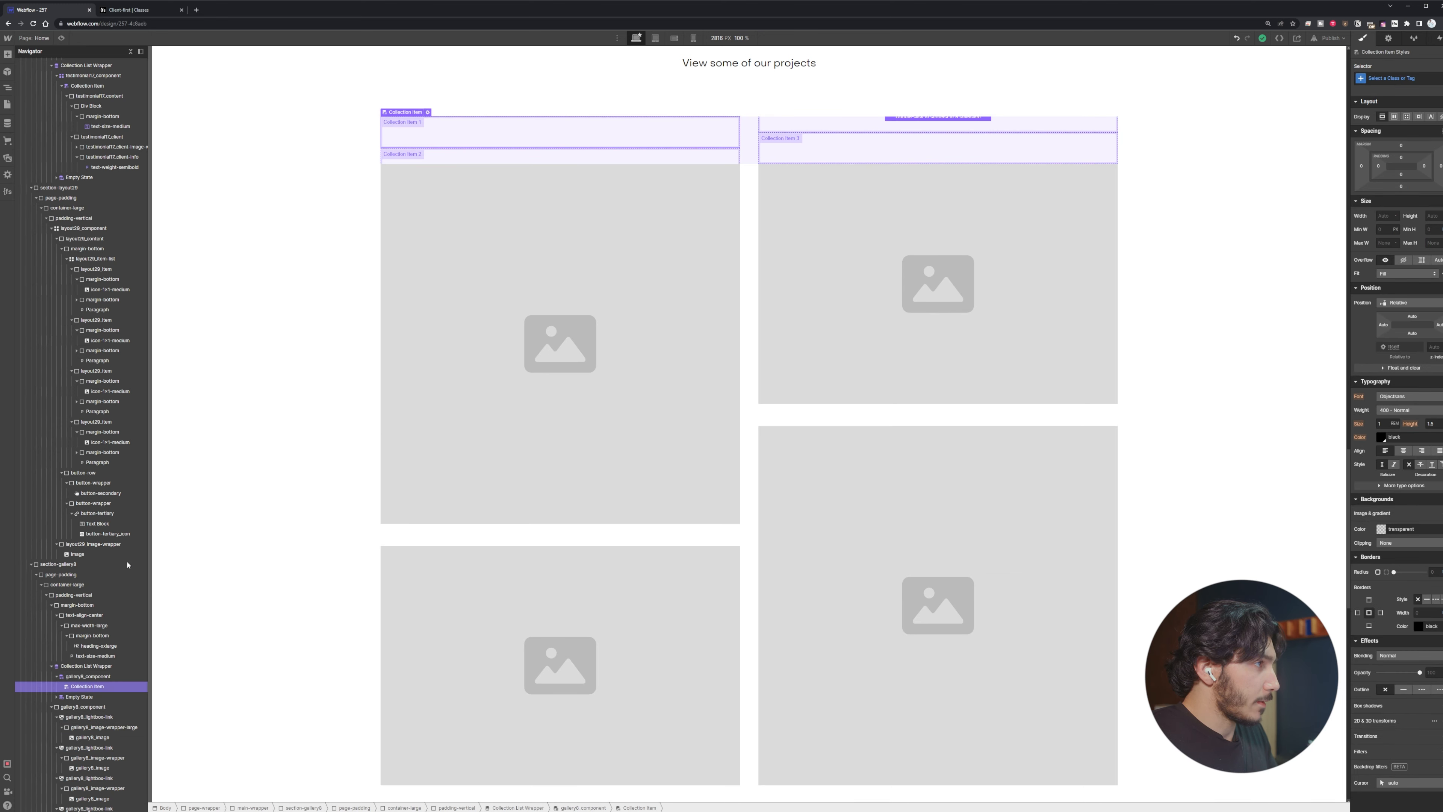
click(429, 113)
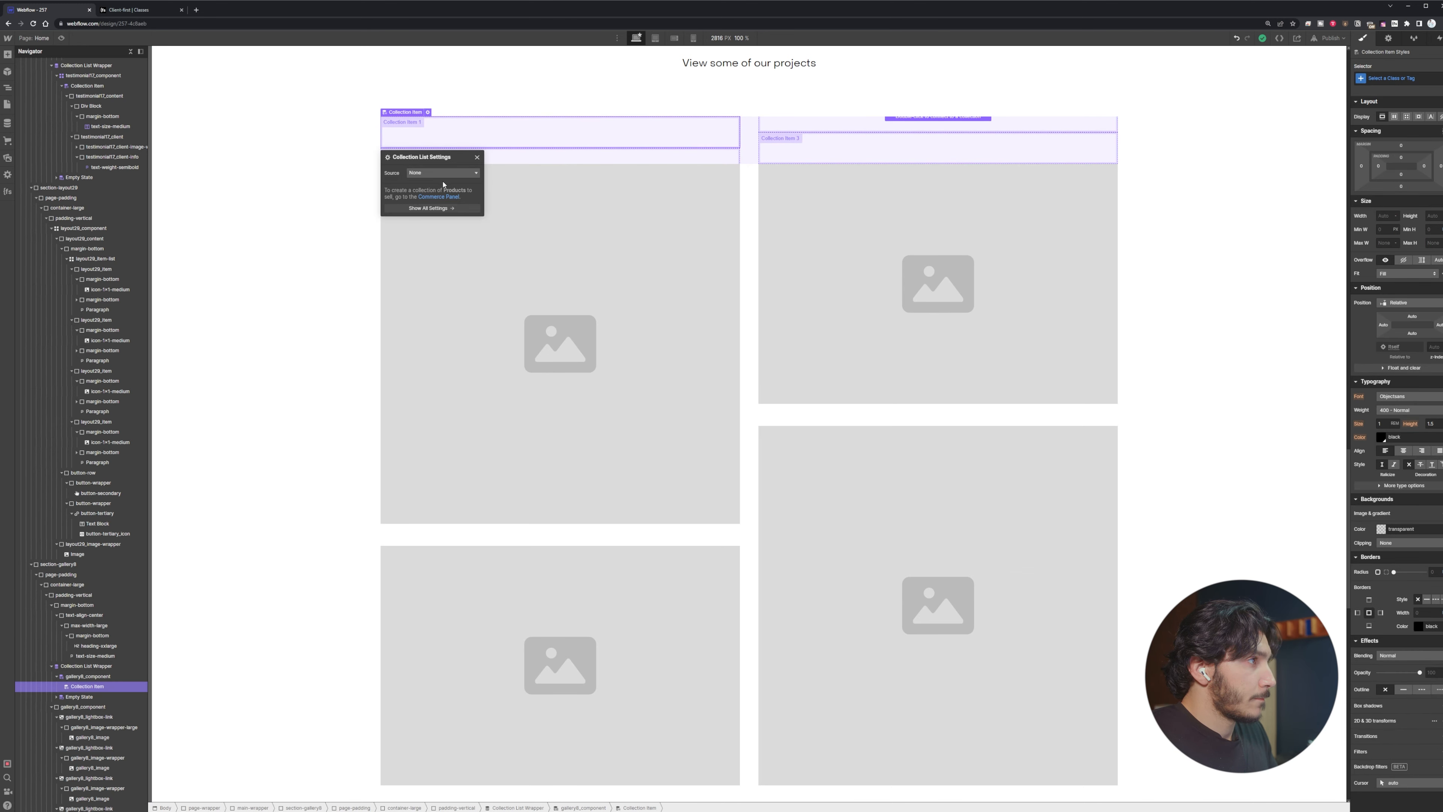
click(442, 172)
click(439, 218)
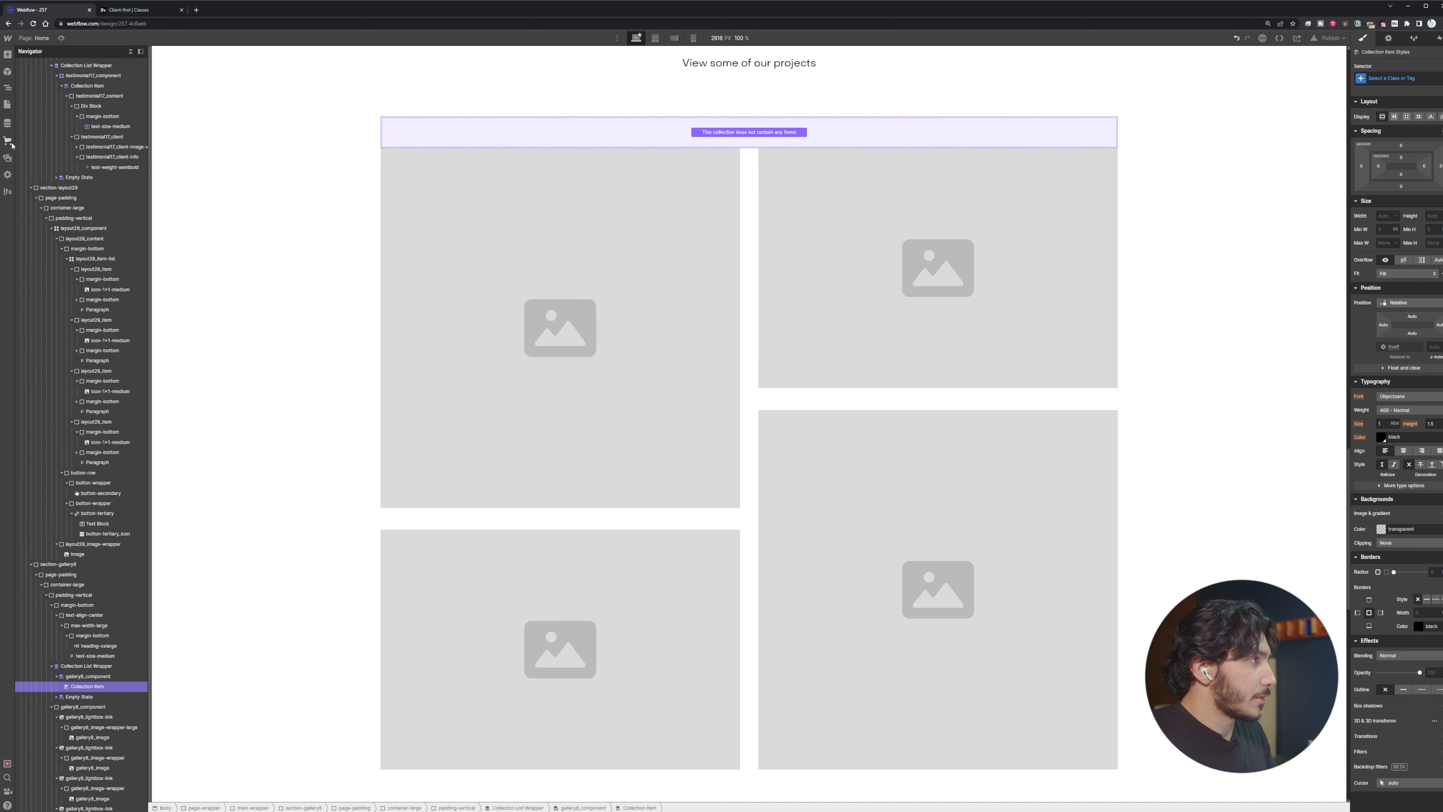
Generate 5 sample items in the Projects CMS collection and return to the gallery section on the page
click(8, 123)
click(51, 116)
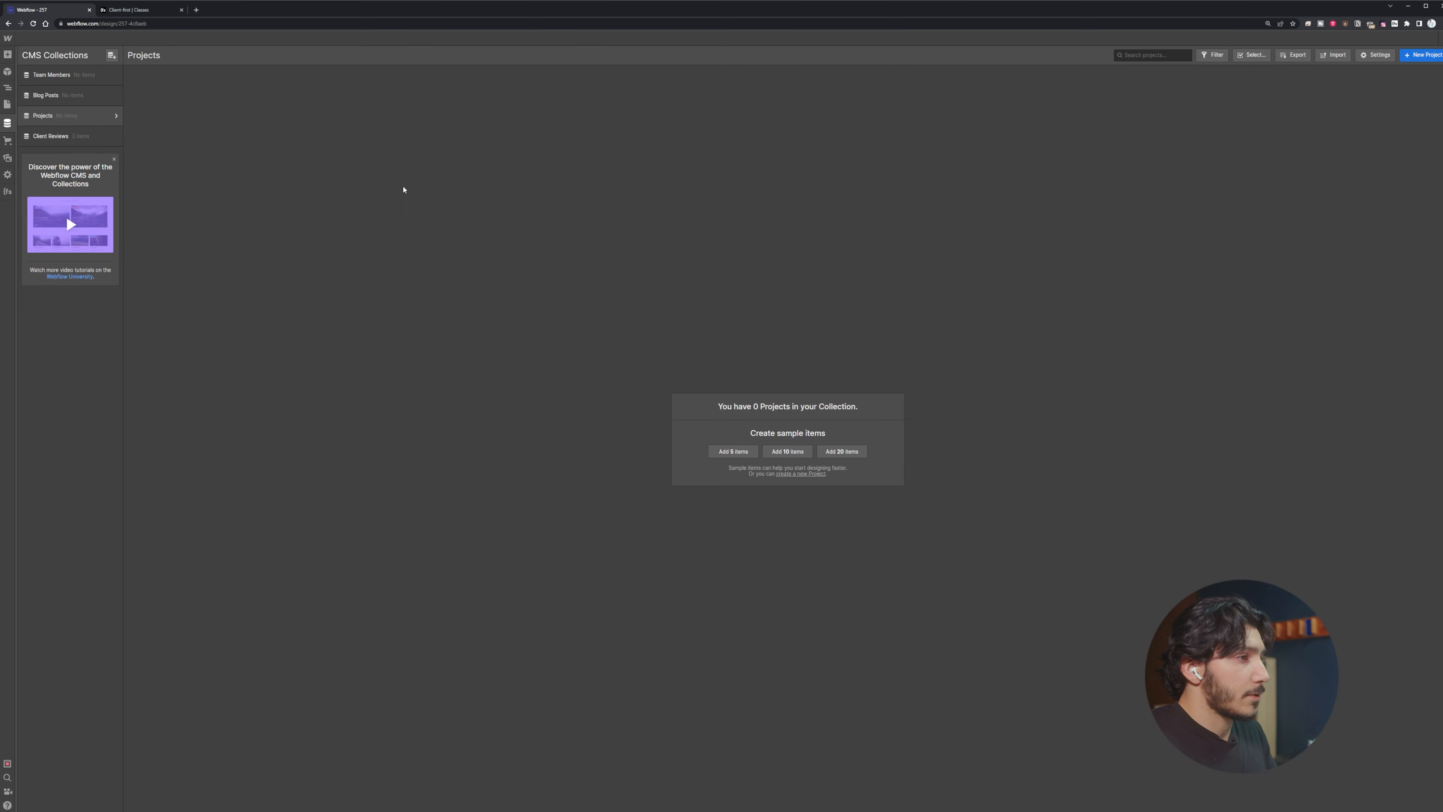
click(733, 451)
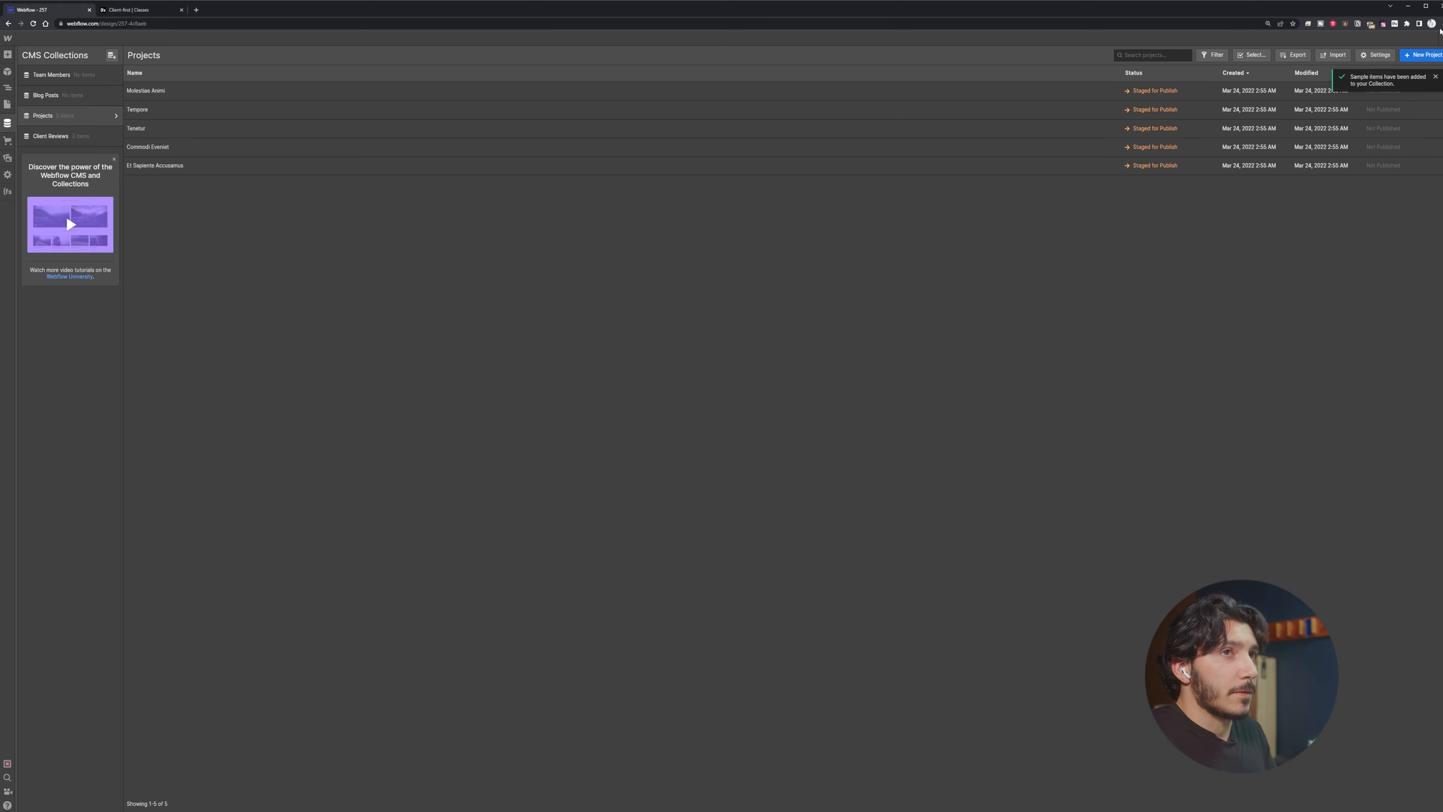
key(Escape)
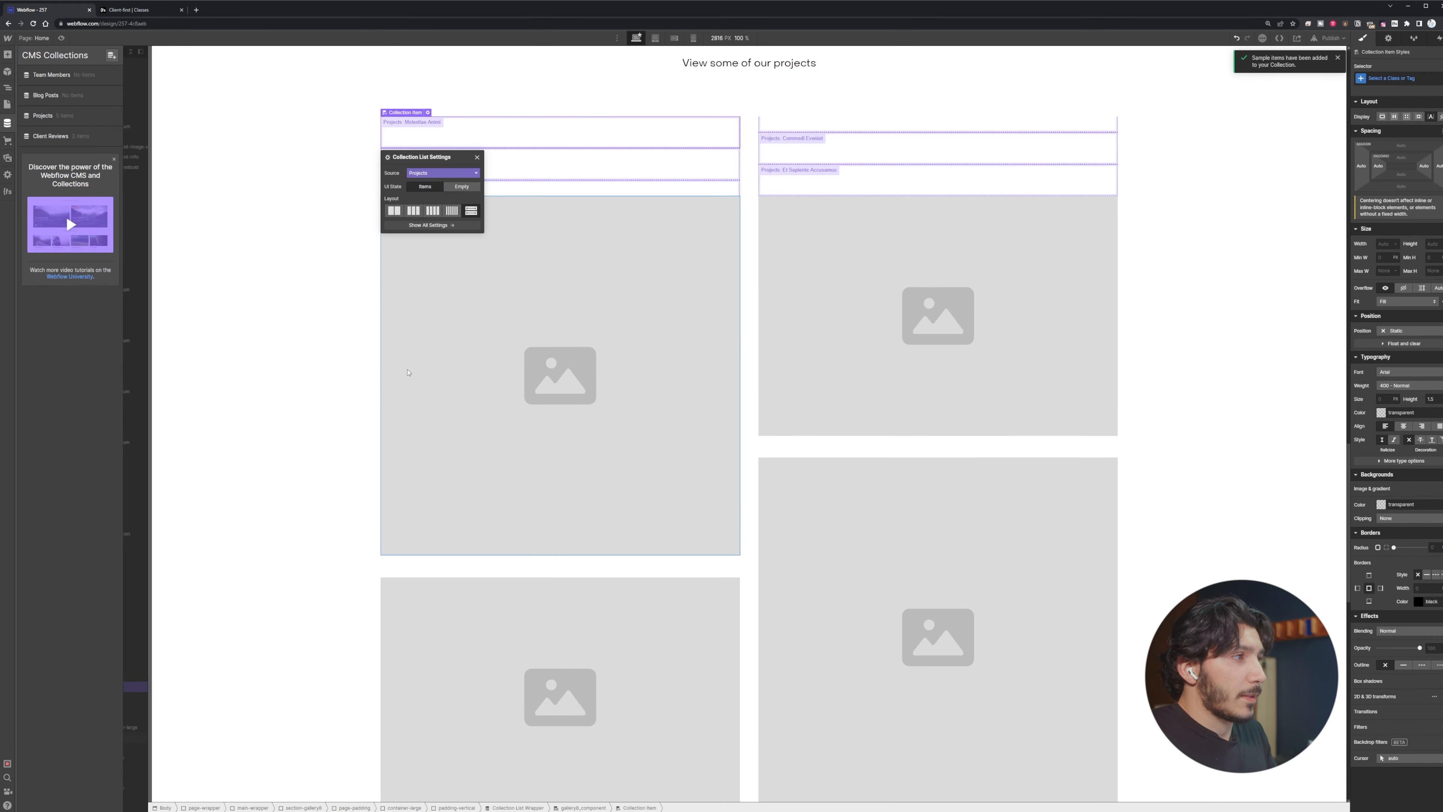
key(z)
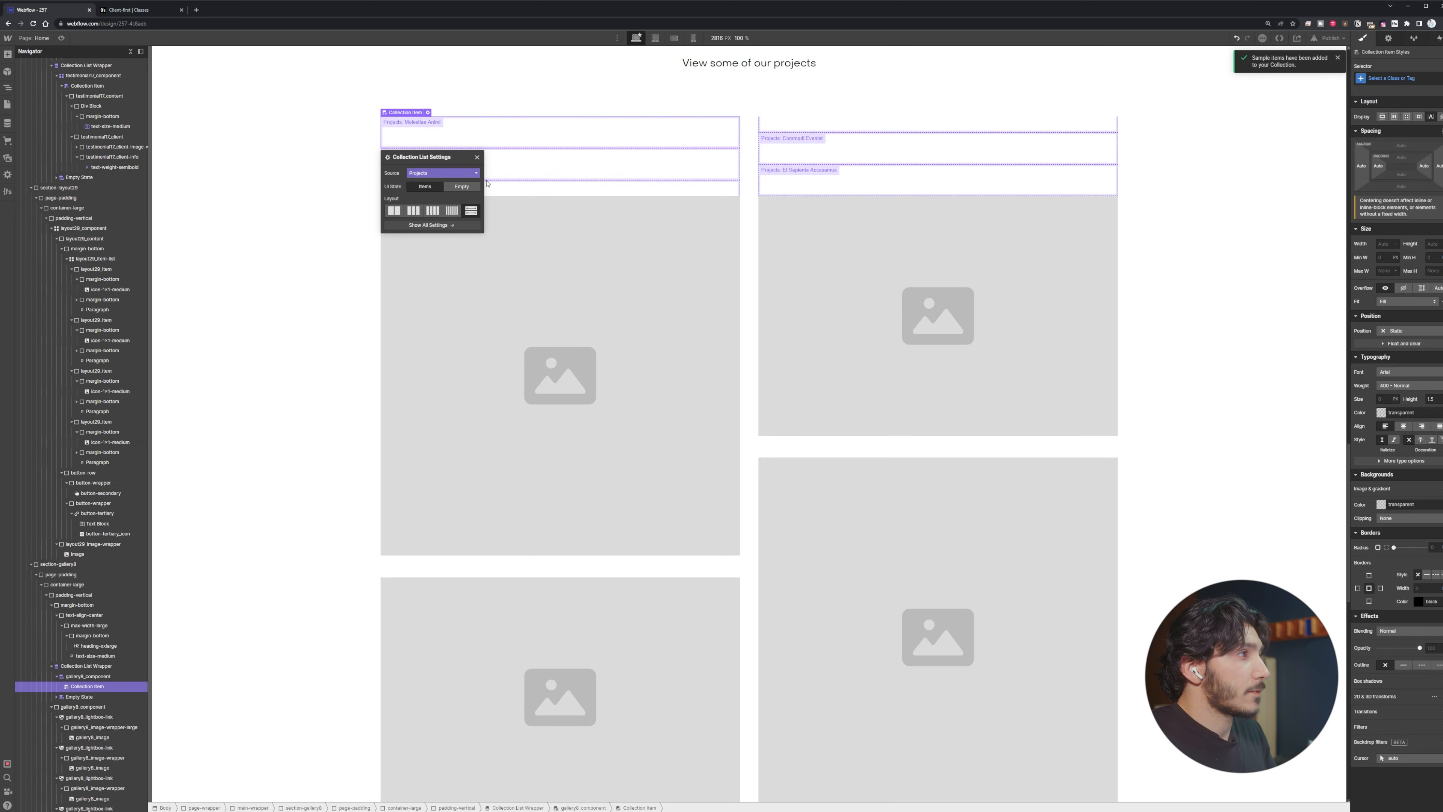
click(477, 158)
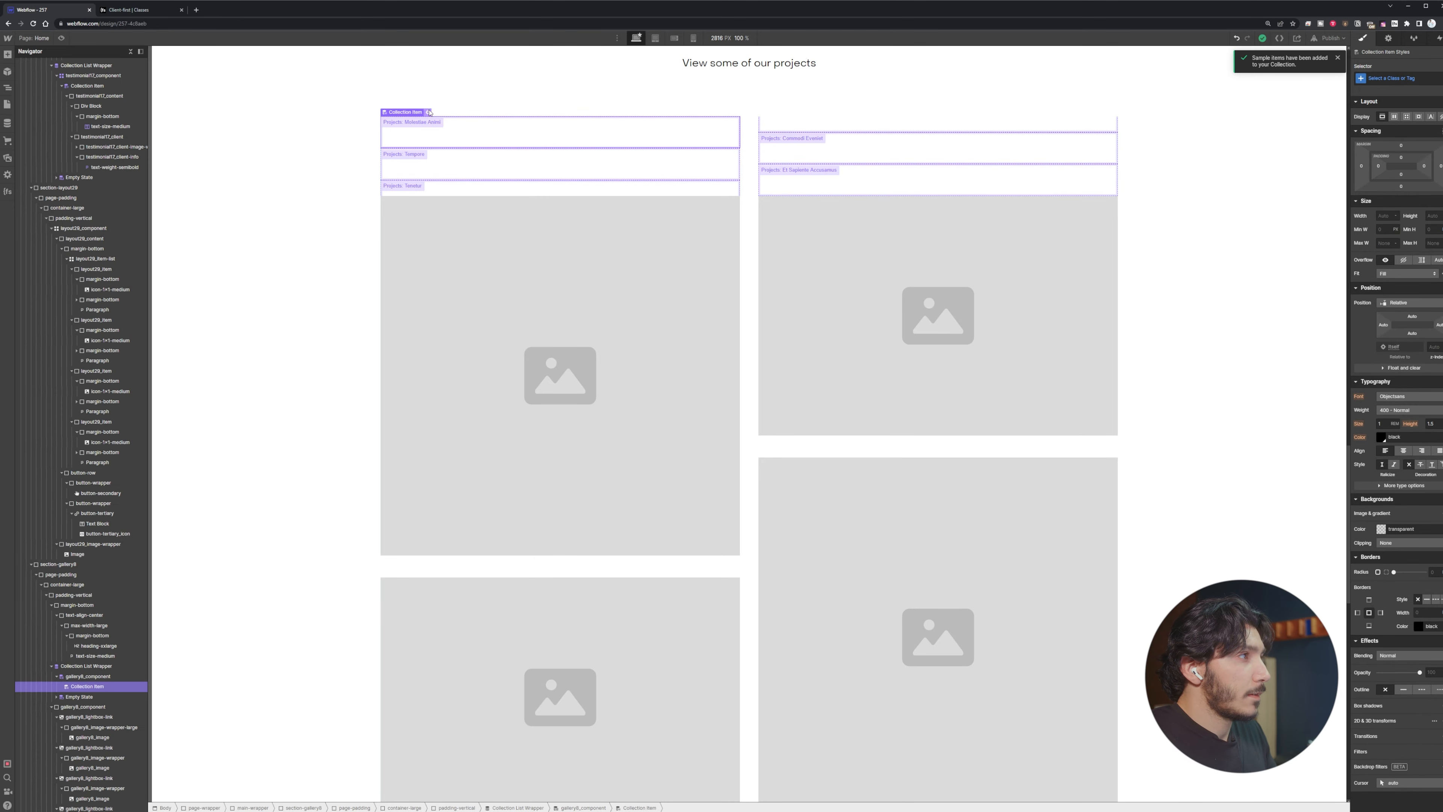
scroll(702, 382, down, 4)
scroll(738, 284, up, 5)
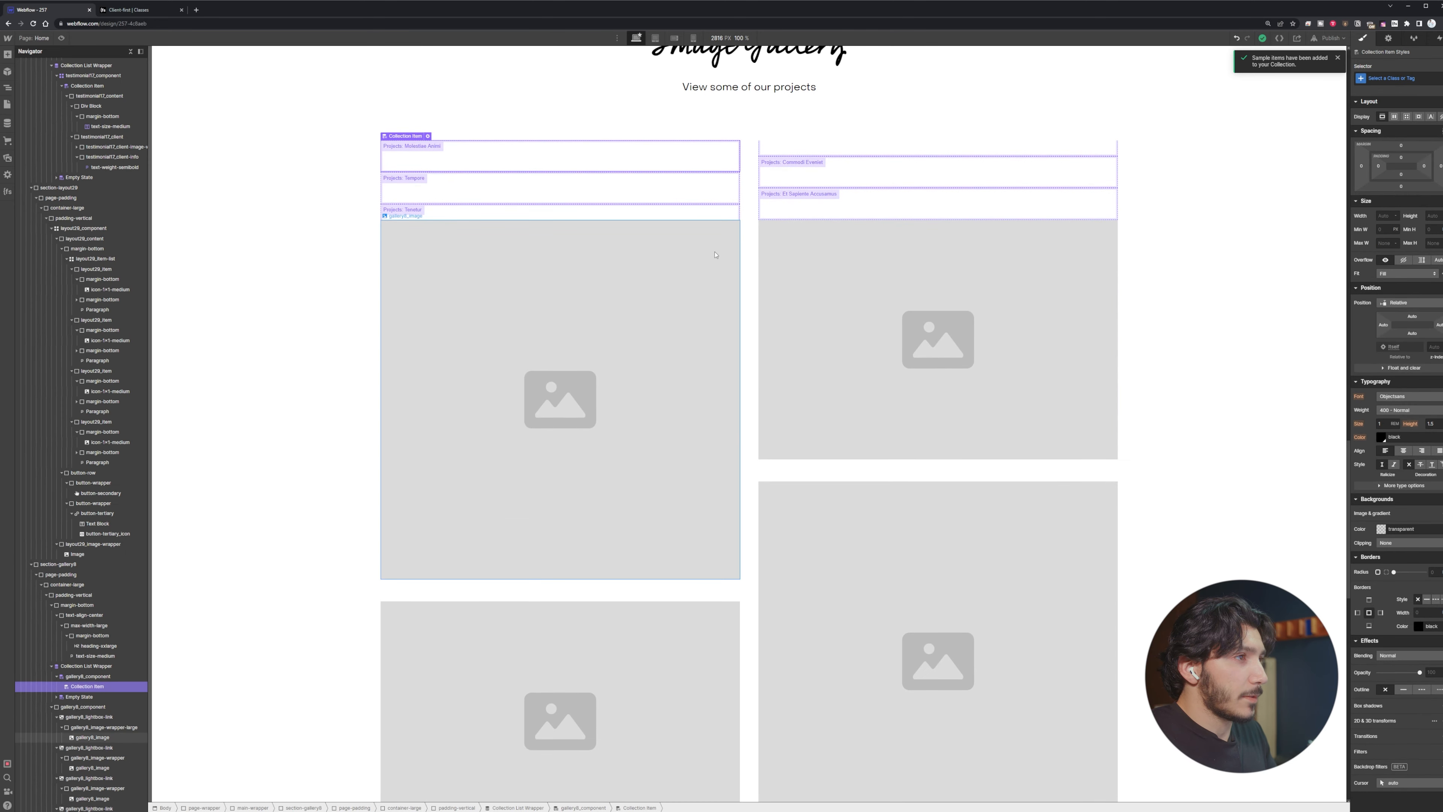
Copy the first gallery lightbox link, with its large image wrapper and image, into the Projects list's Collection Item
click(751, 165)
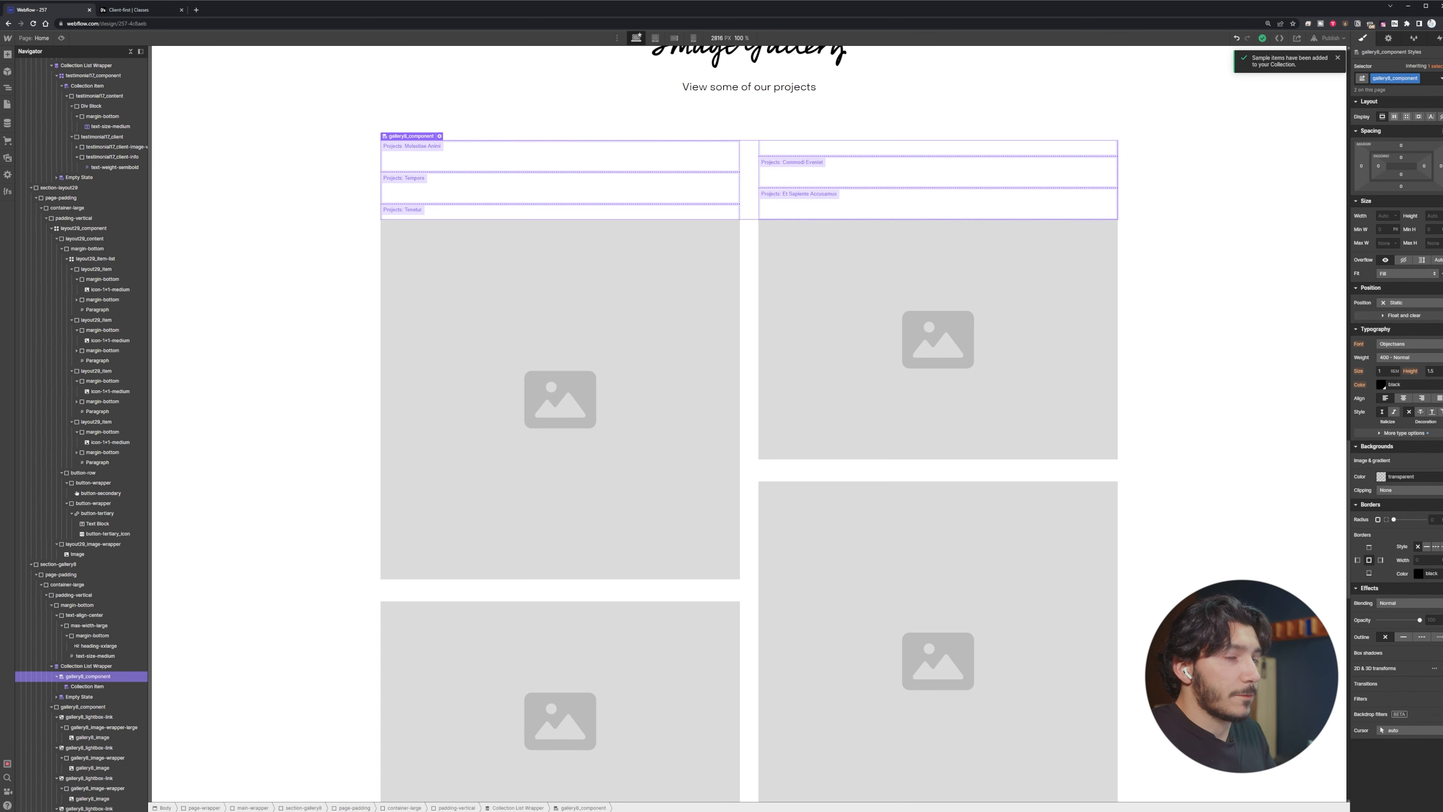
click(100, 758)
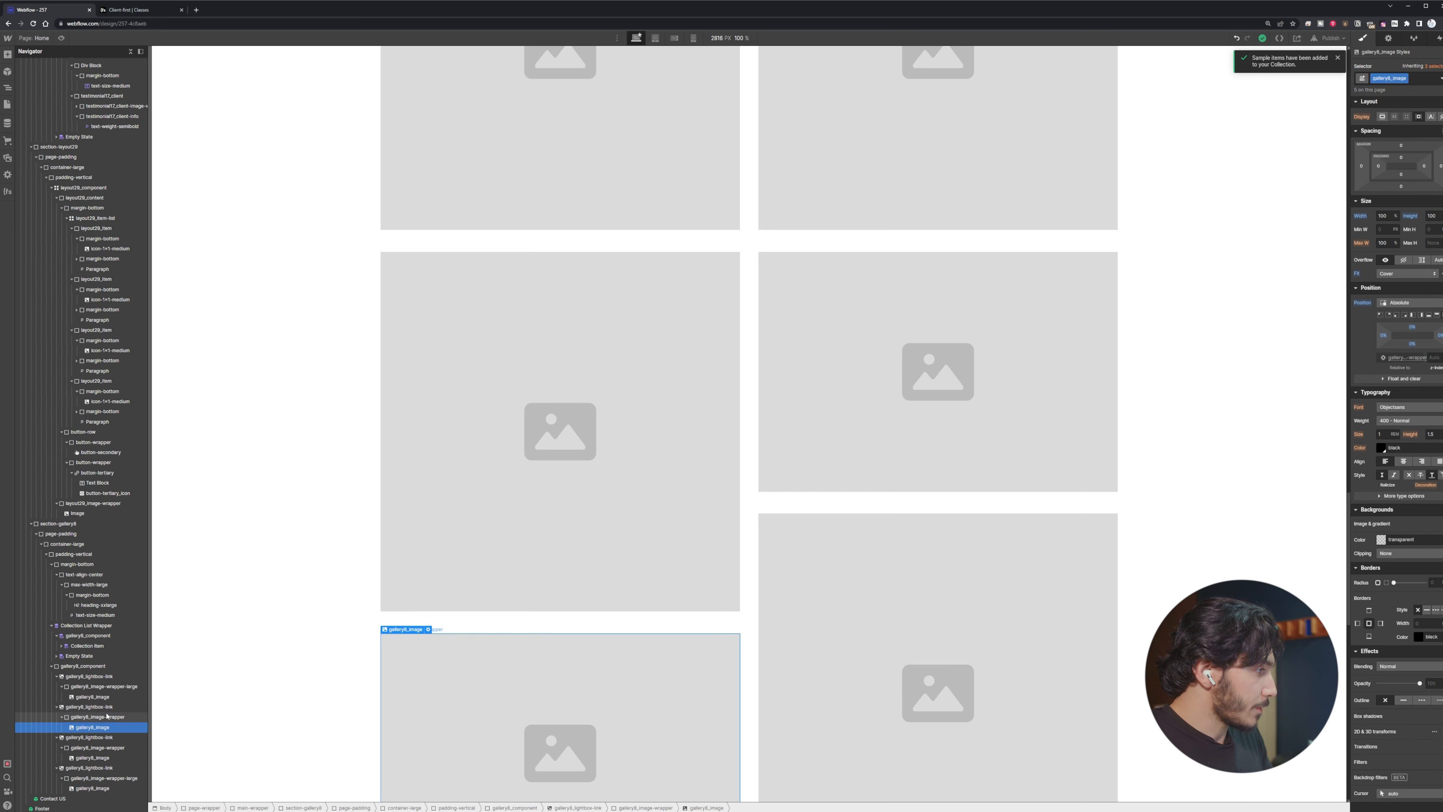
click(93, 697)
scroll(562, 322, up, 12)
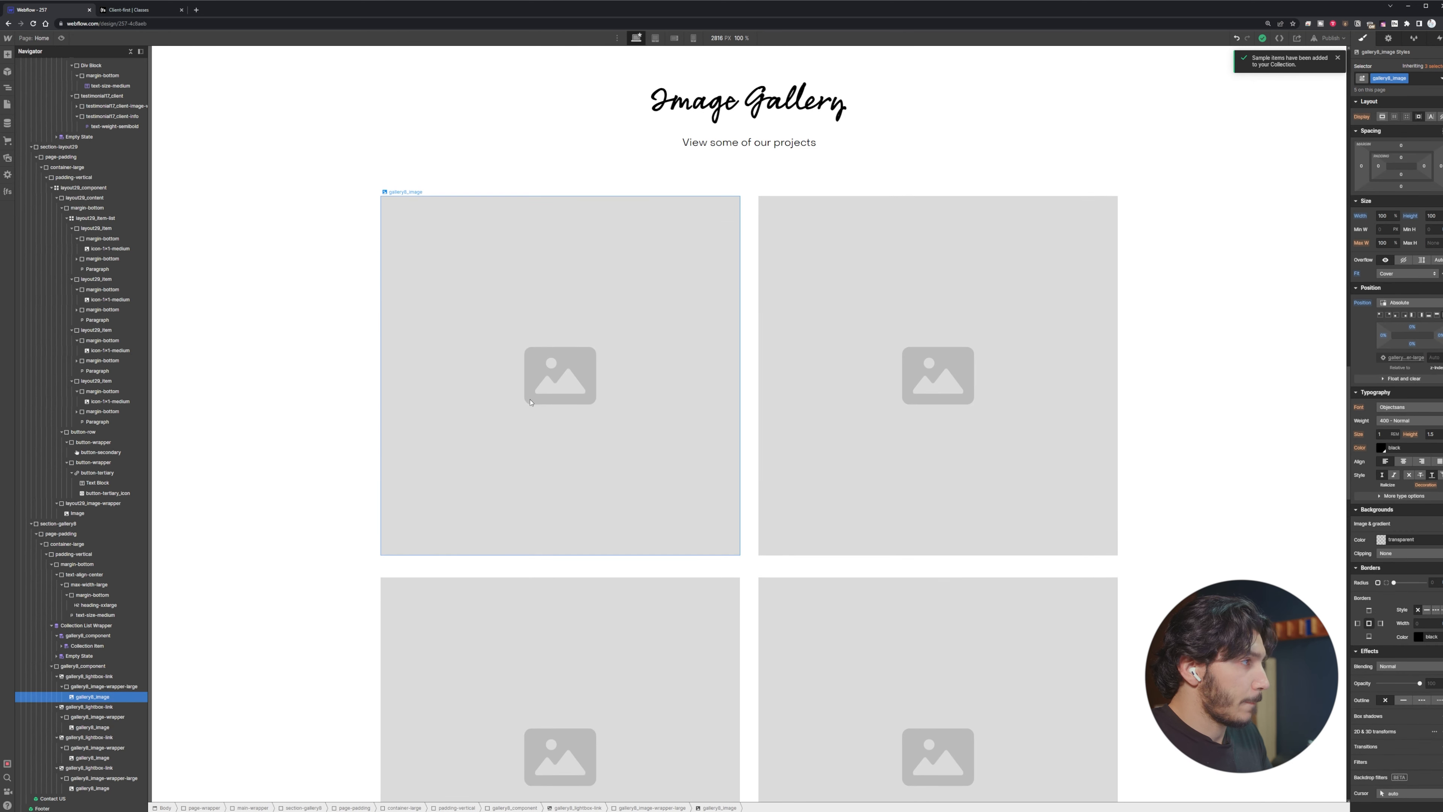
click(562, 322)
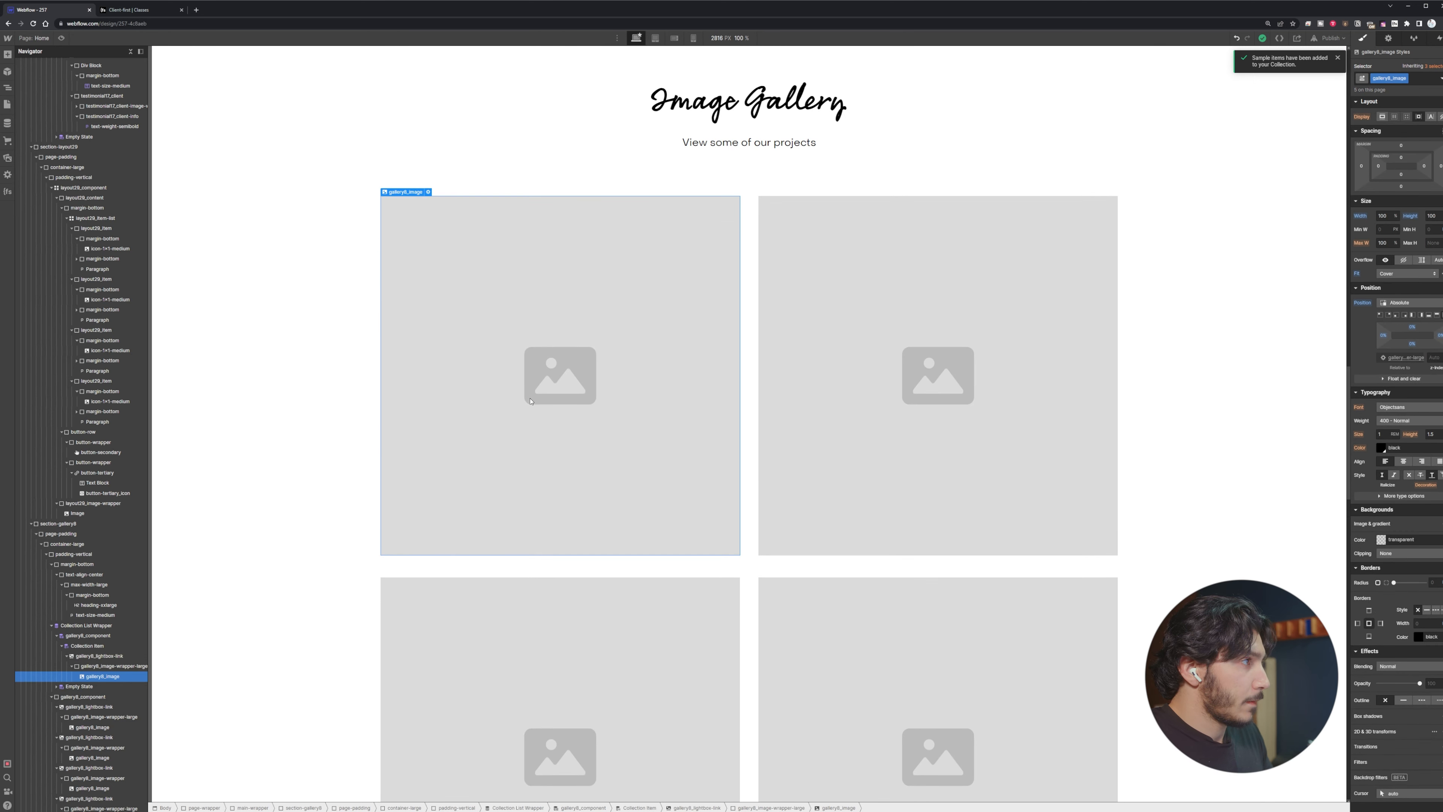
Bind the gallery image inside the Collection Item to an image field of the Projects collection
click(111, 659)
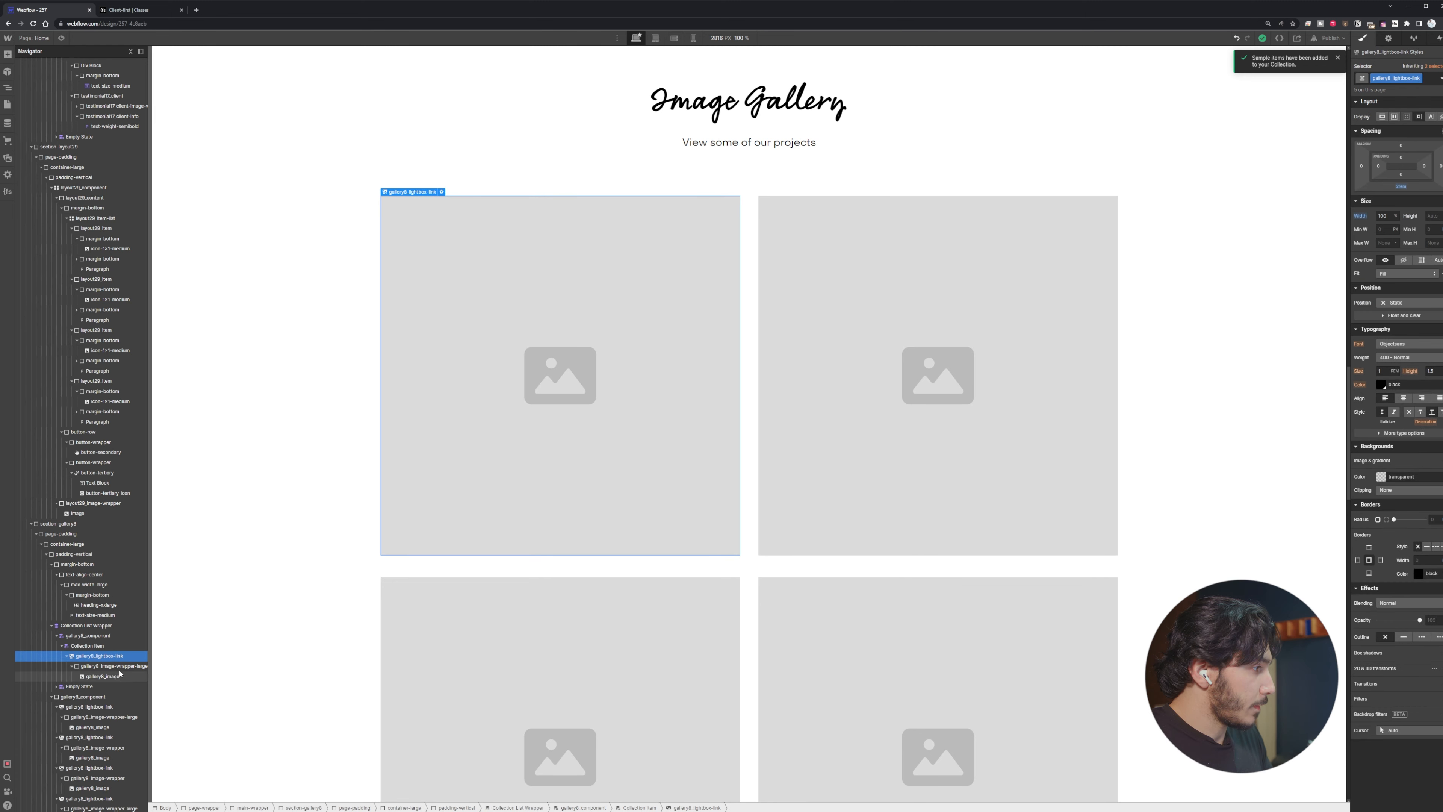
click(116, 667)
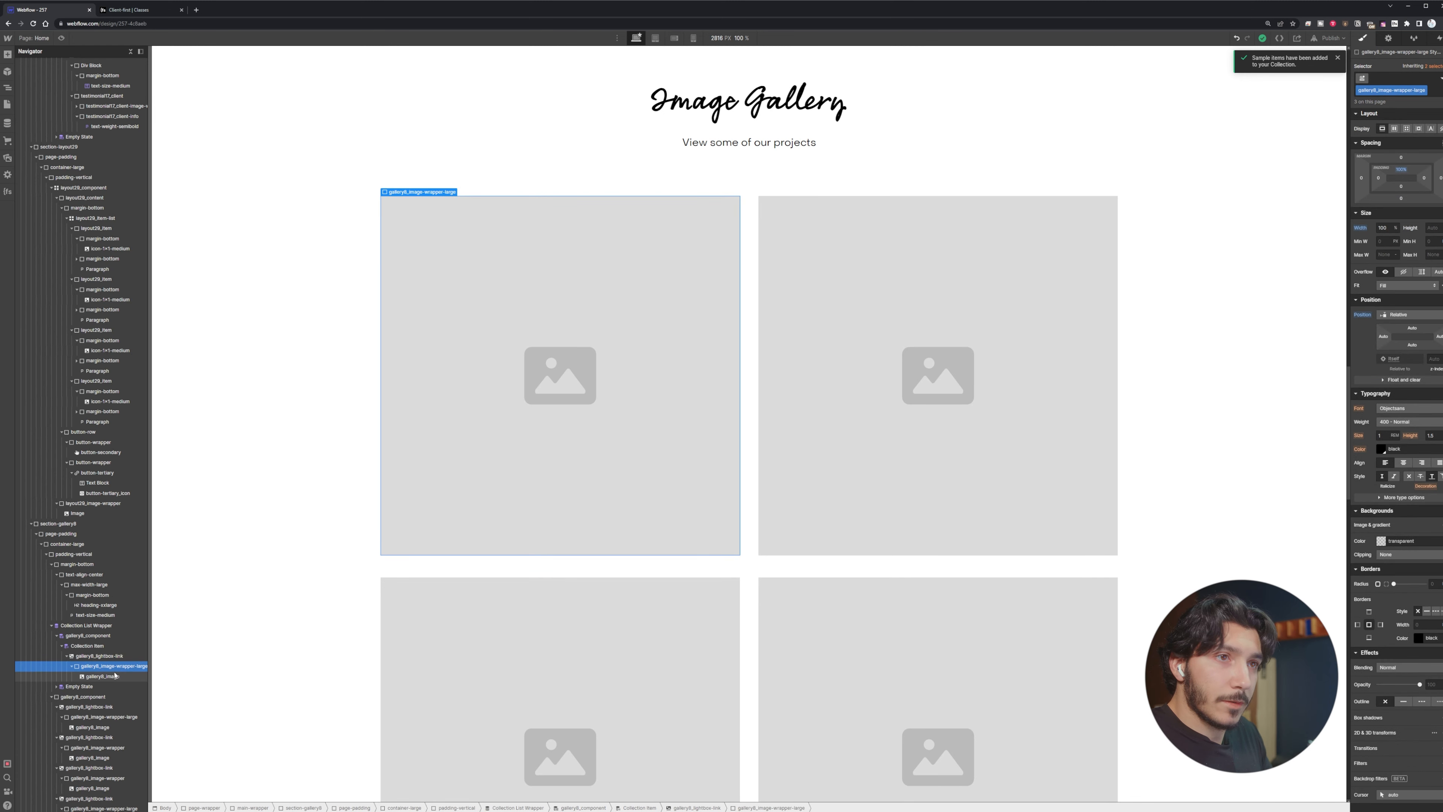
click(110, 673)
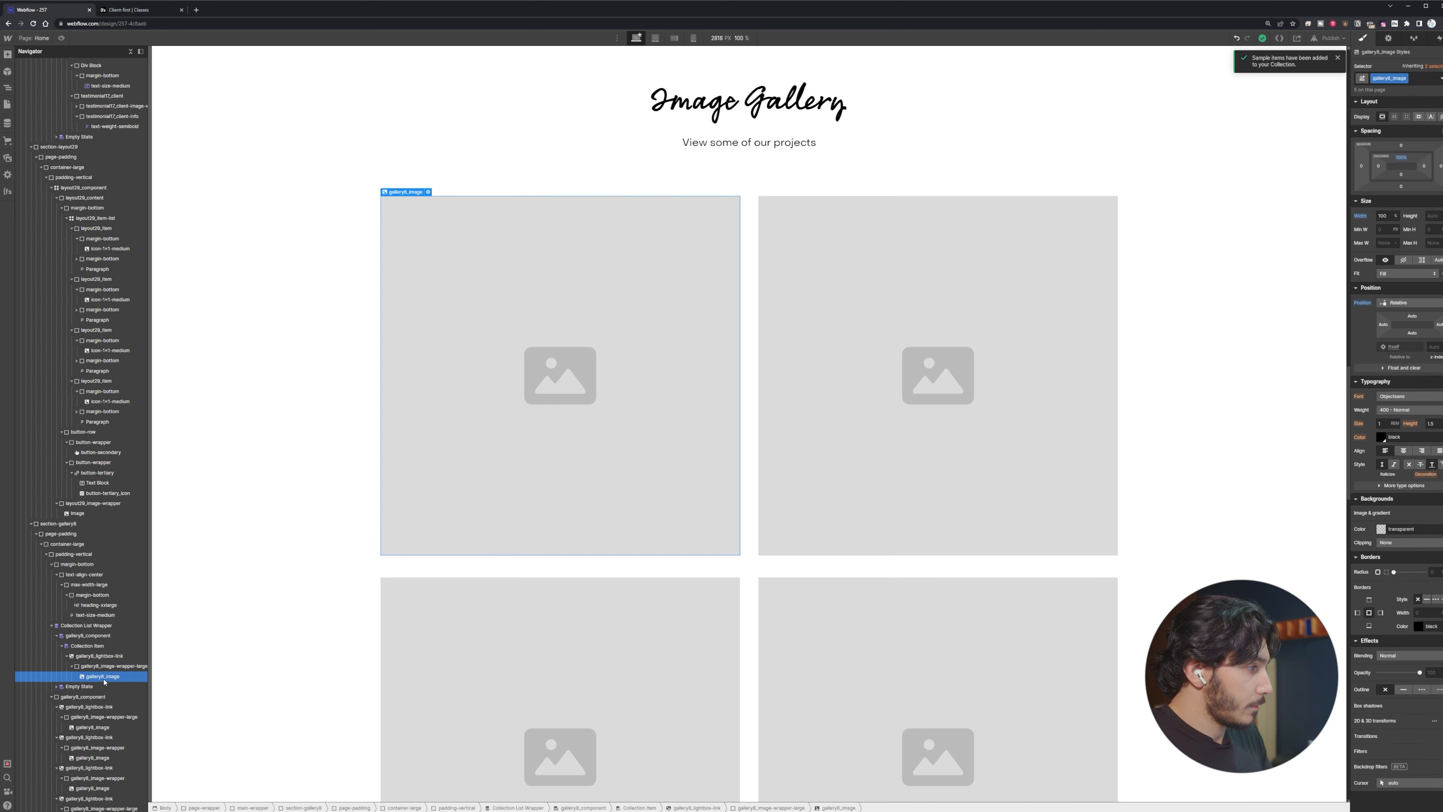
click(428, 193)
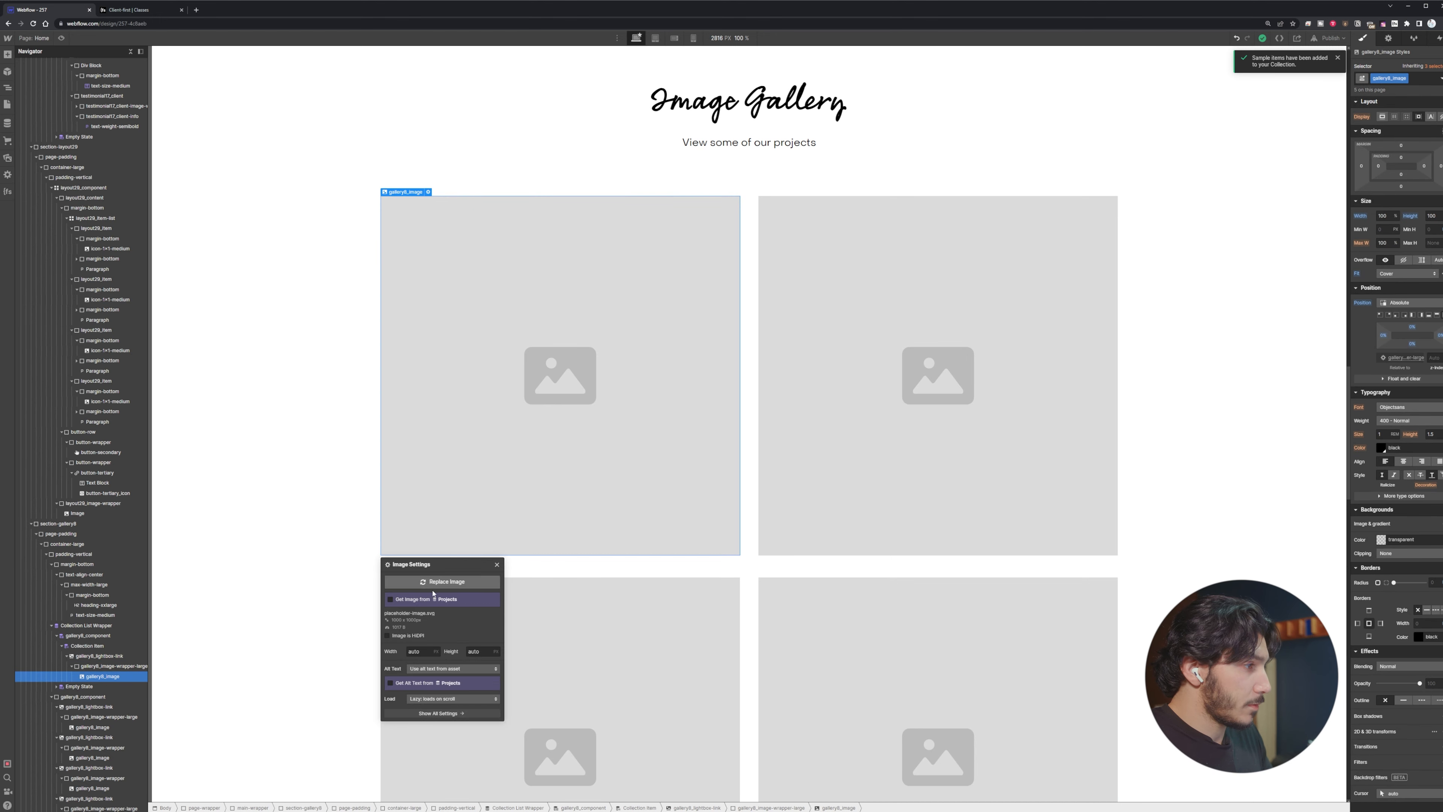
click(416, 602)
click(416, 610)
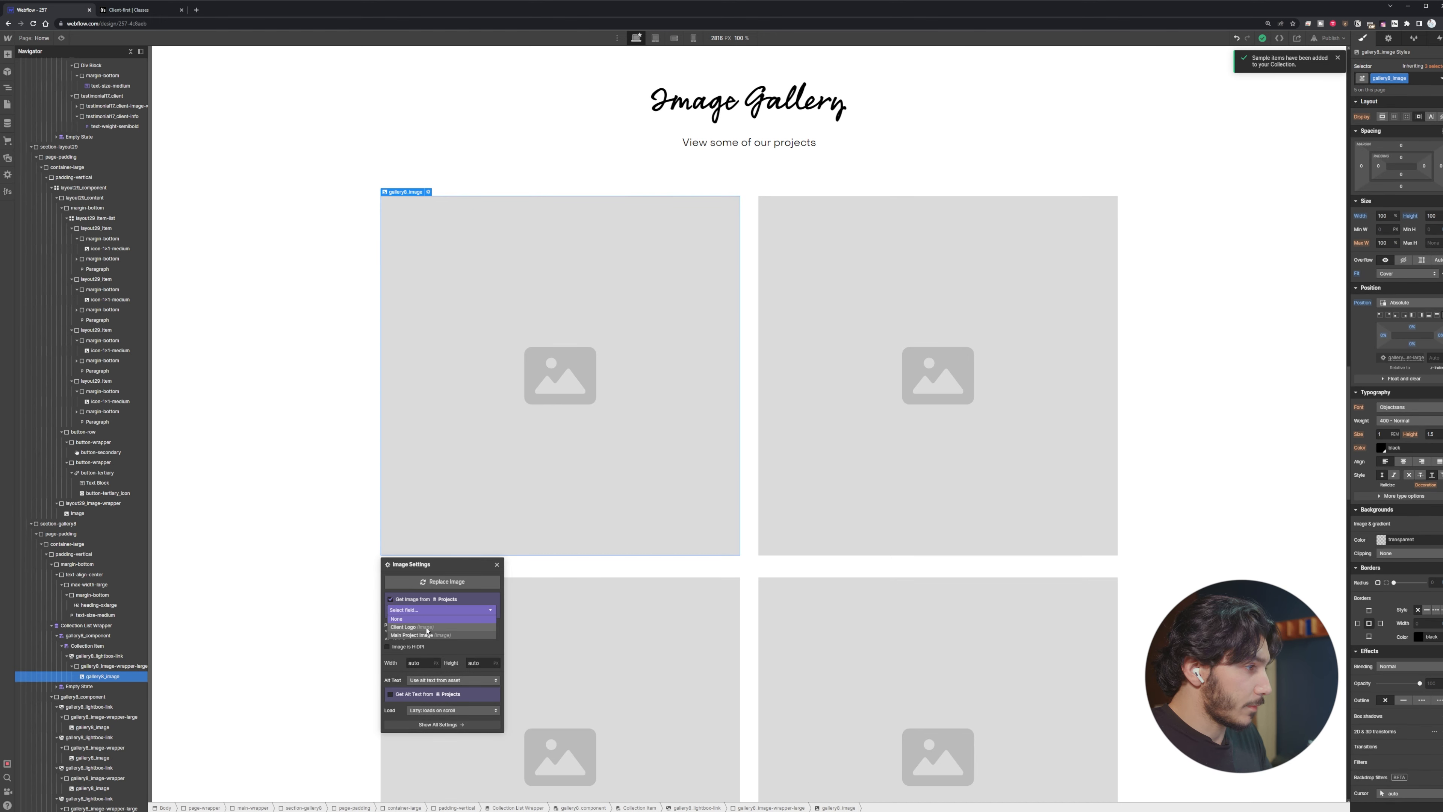
click(421, 629)
click(347, 512)
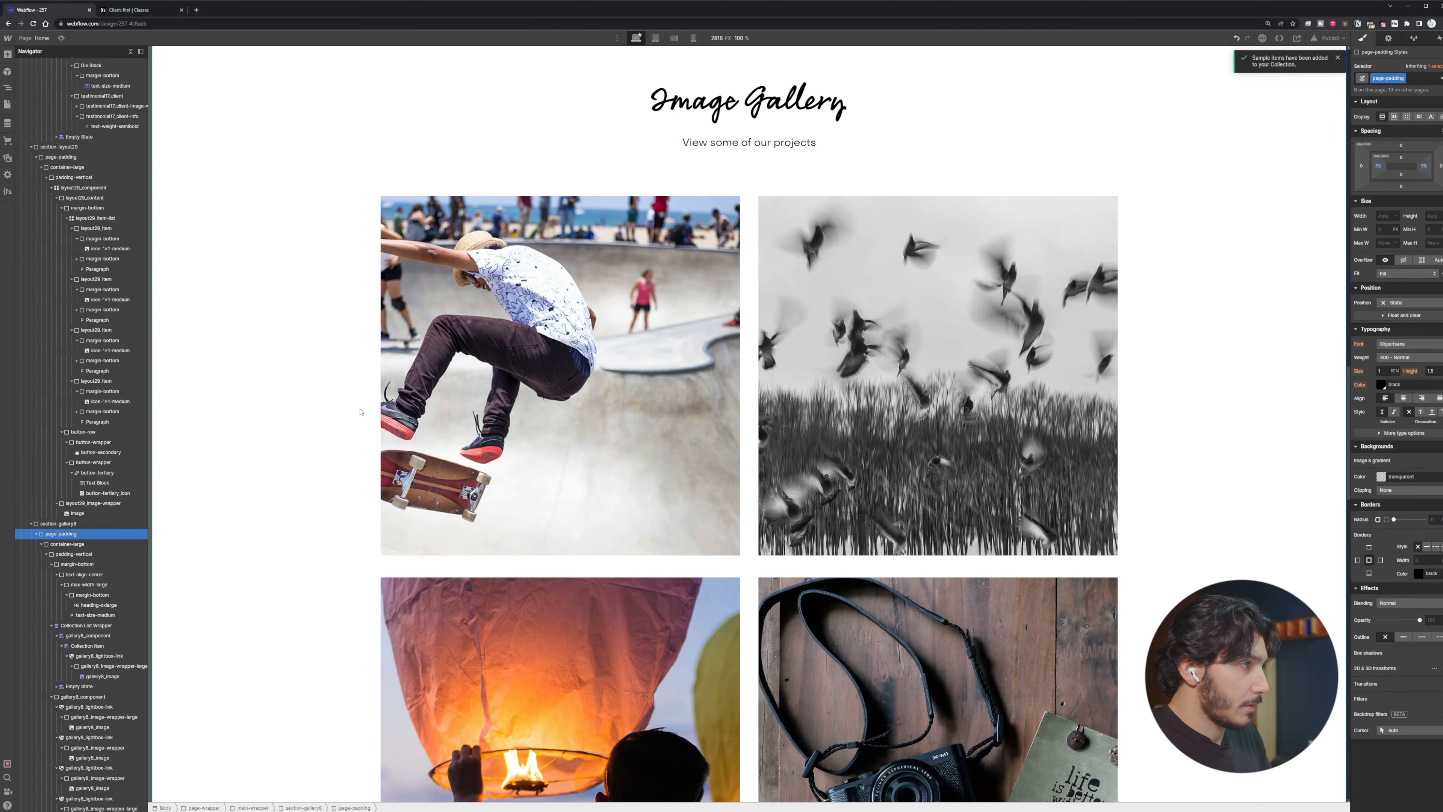
Preview the page, test the lightbox on the first gallery image, and return to editing
click(61, 39)
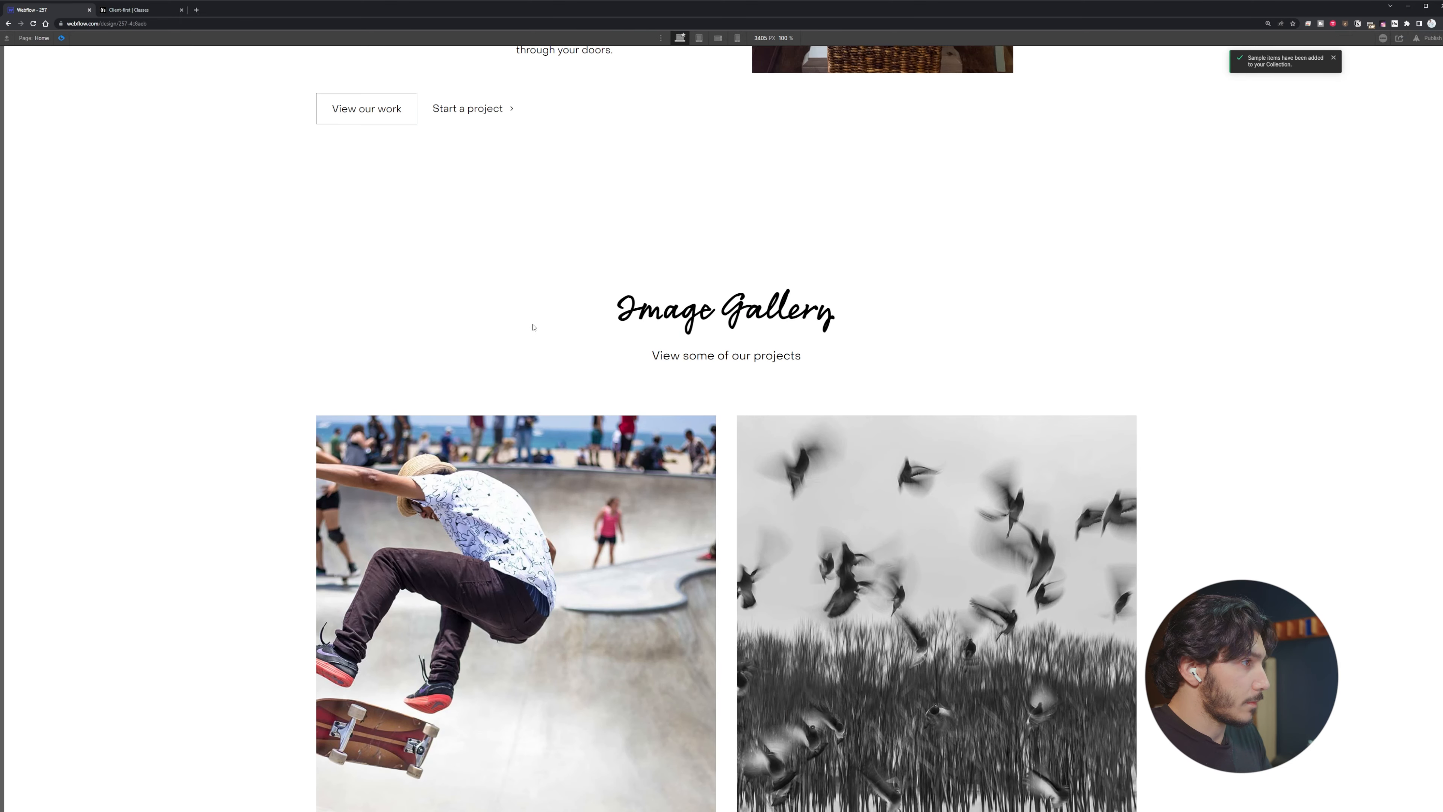
click(642, 483)
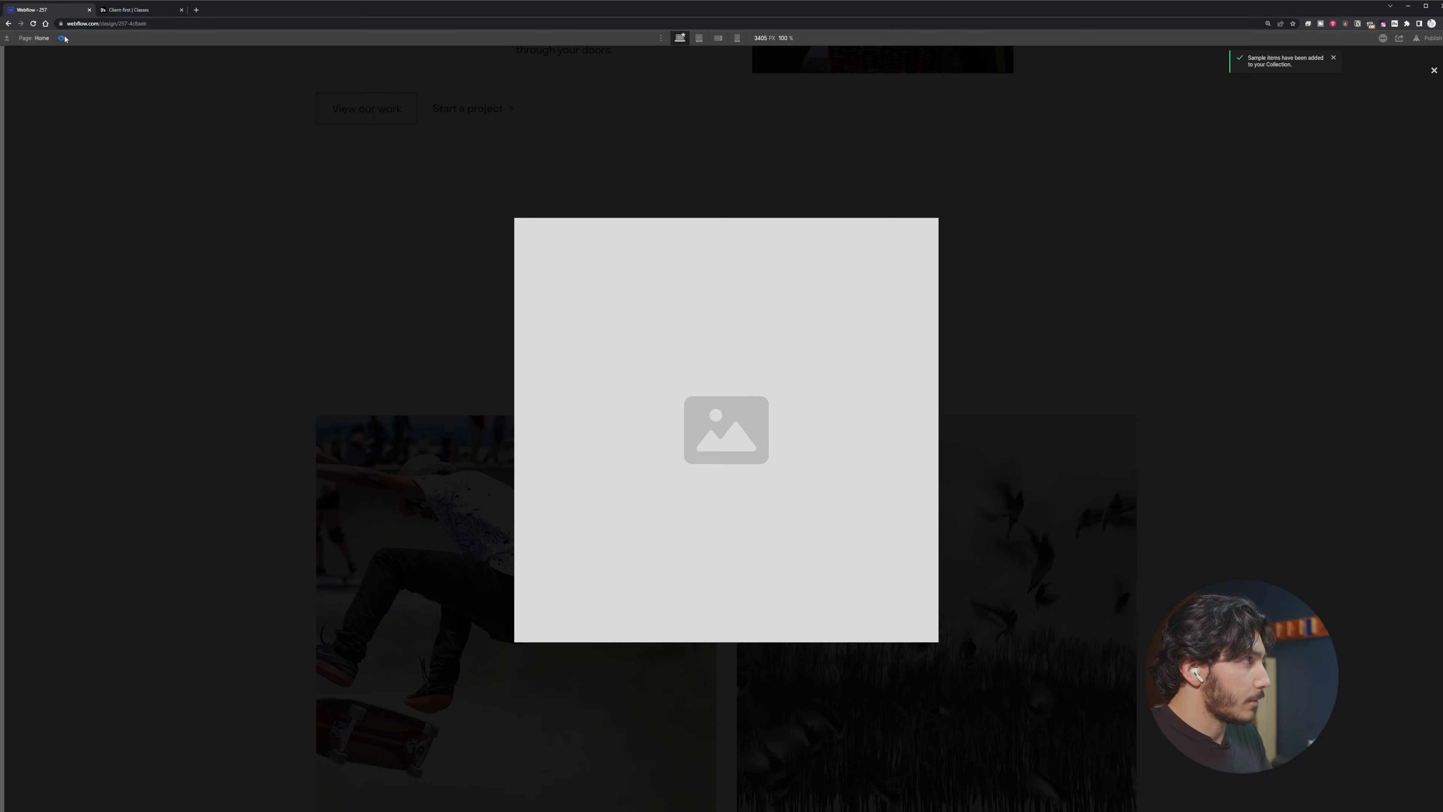
click(64, 39)
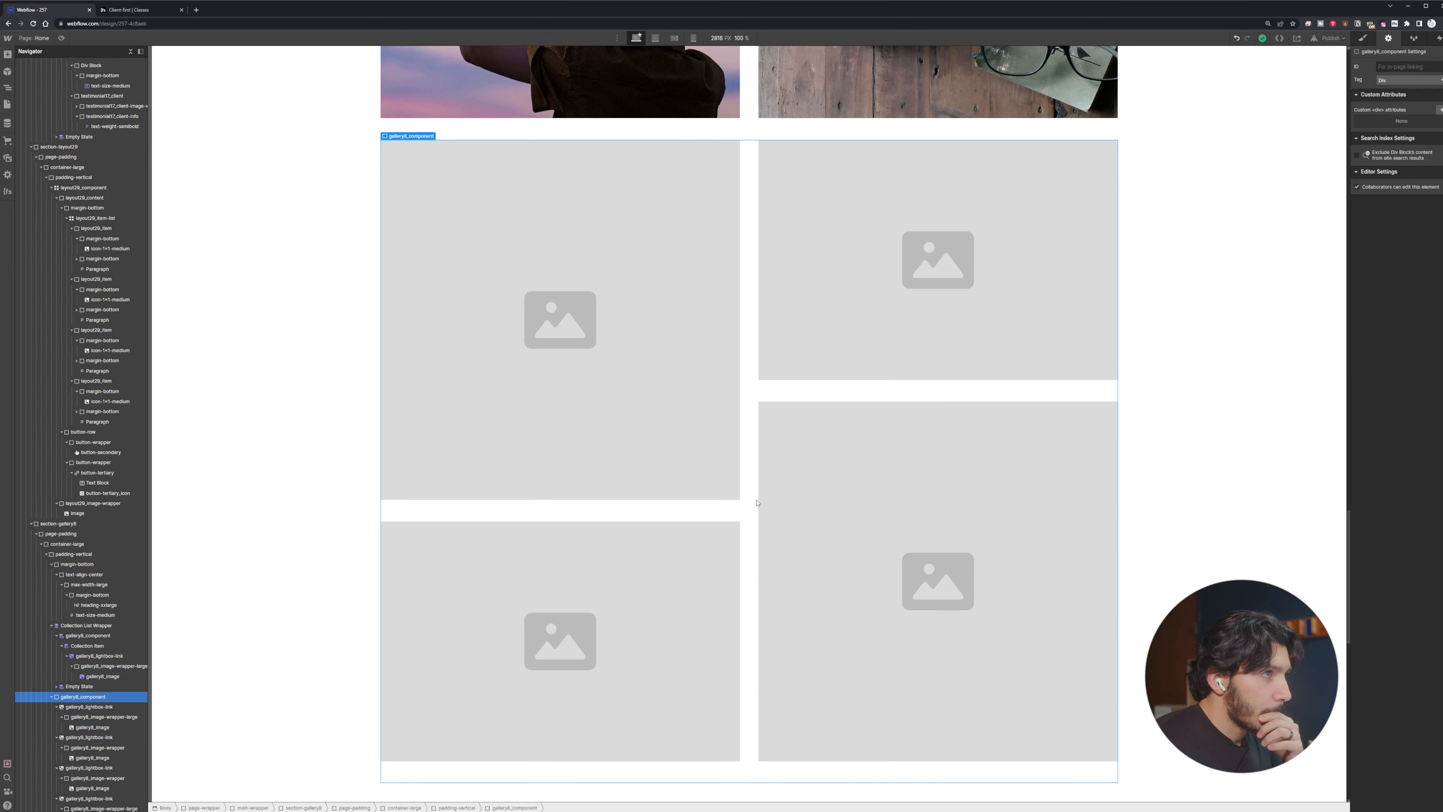
Try to add a Div Block with the gallery's Collection List Wrapper selected
scroll(755, 502, up, 15)
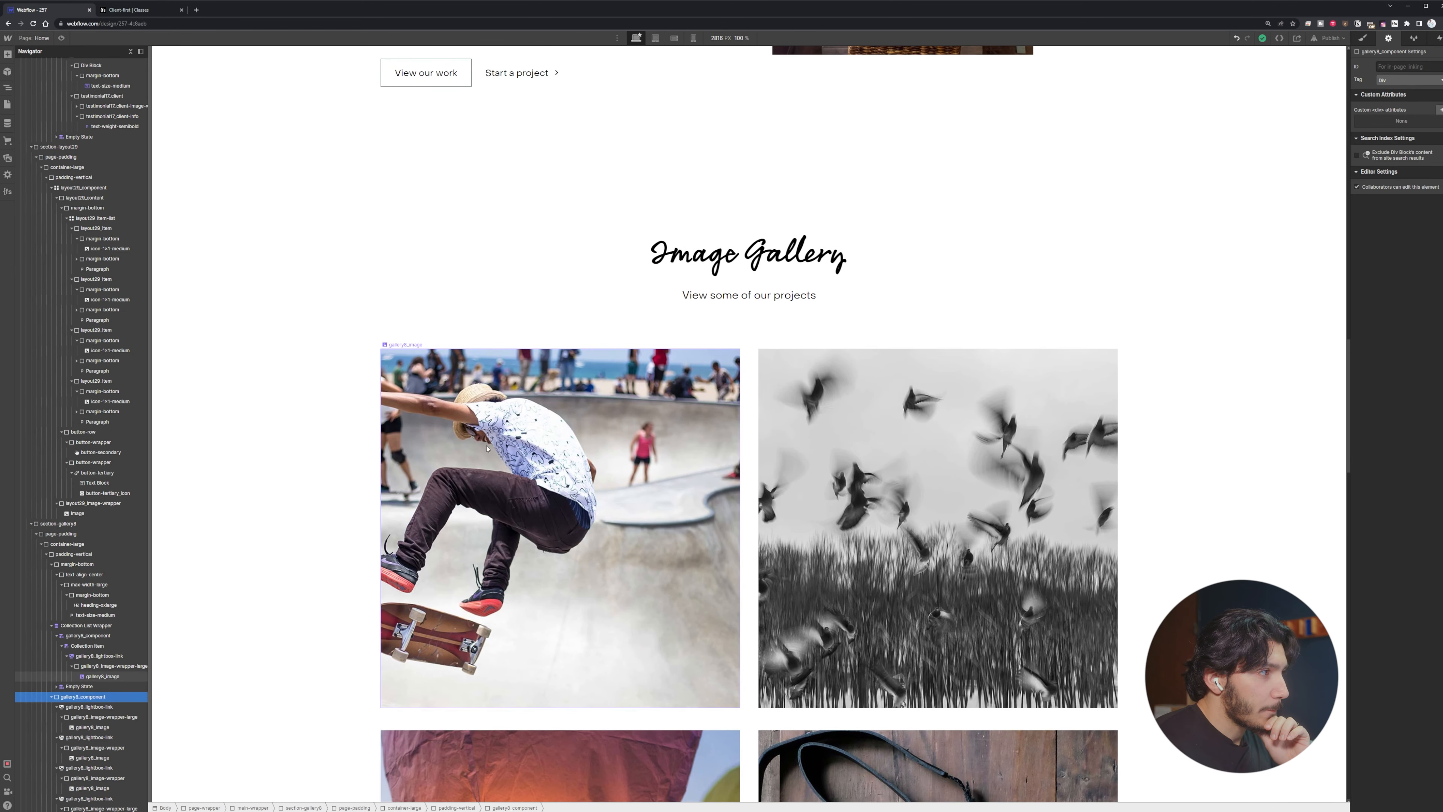
click(670, 494)
click(749, 490)
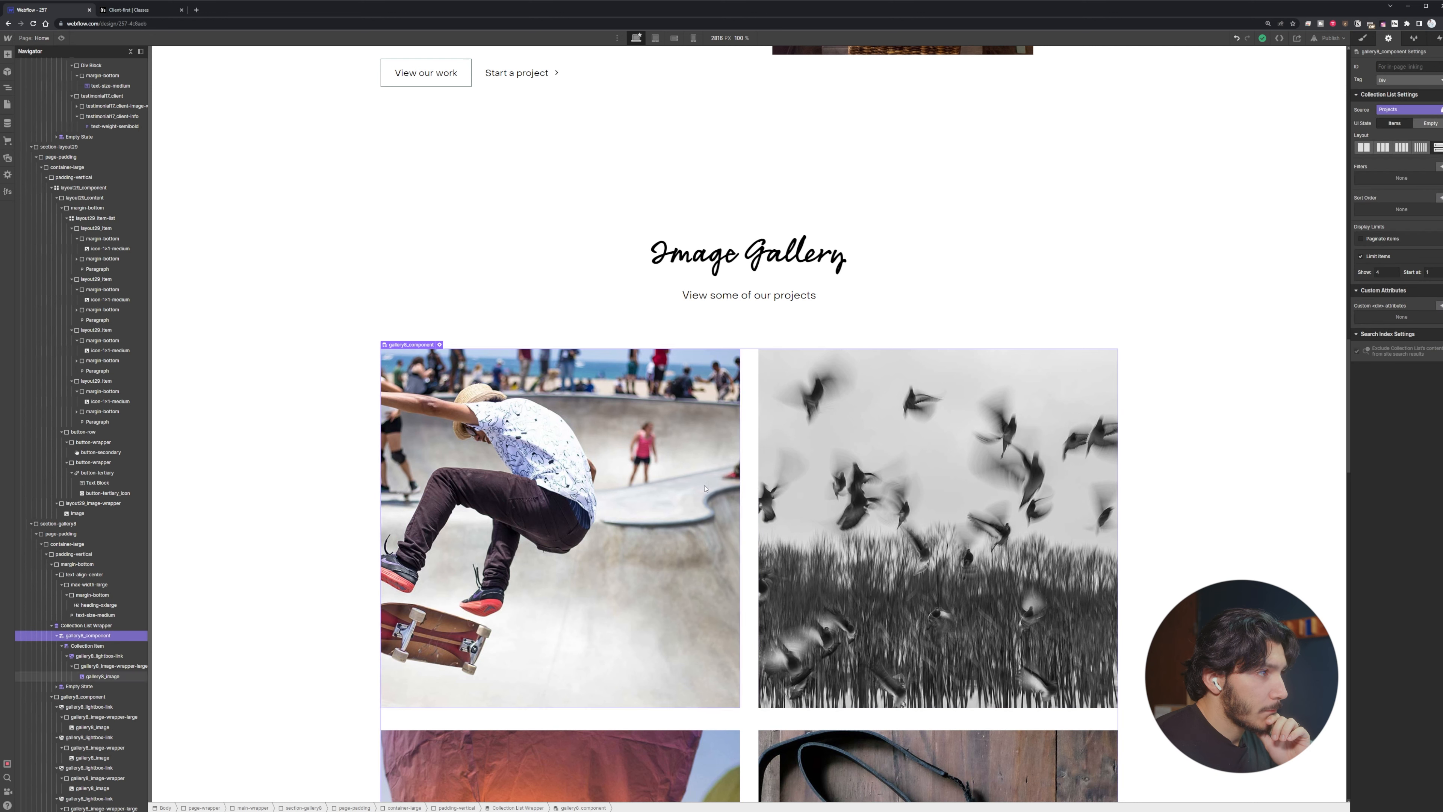
click(111, 626)
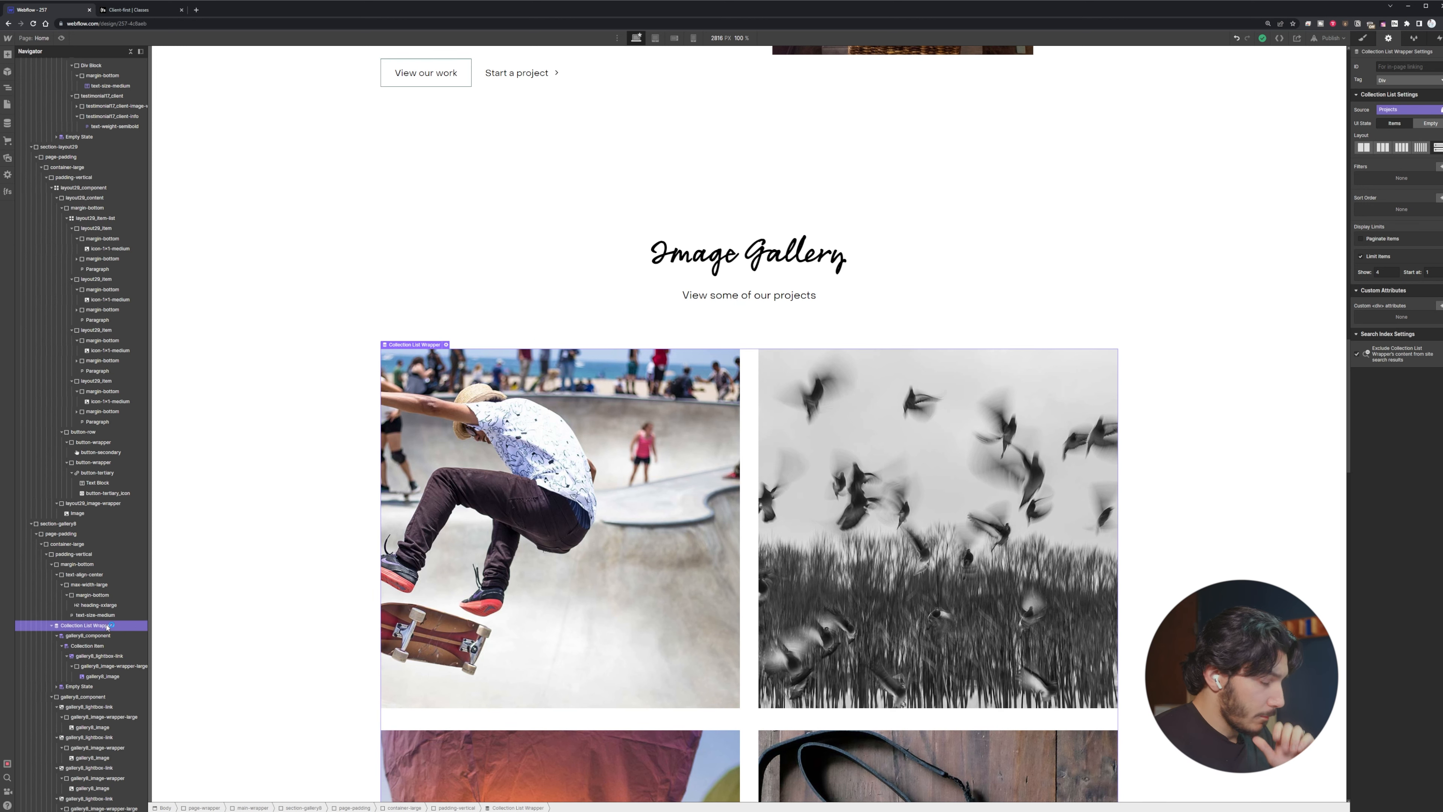
key(ctrl+e)
text(div)
key(Return)
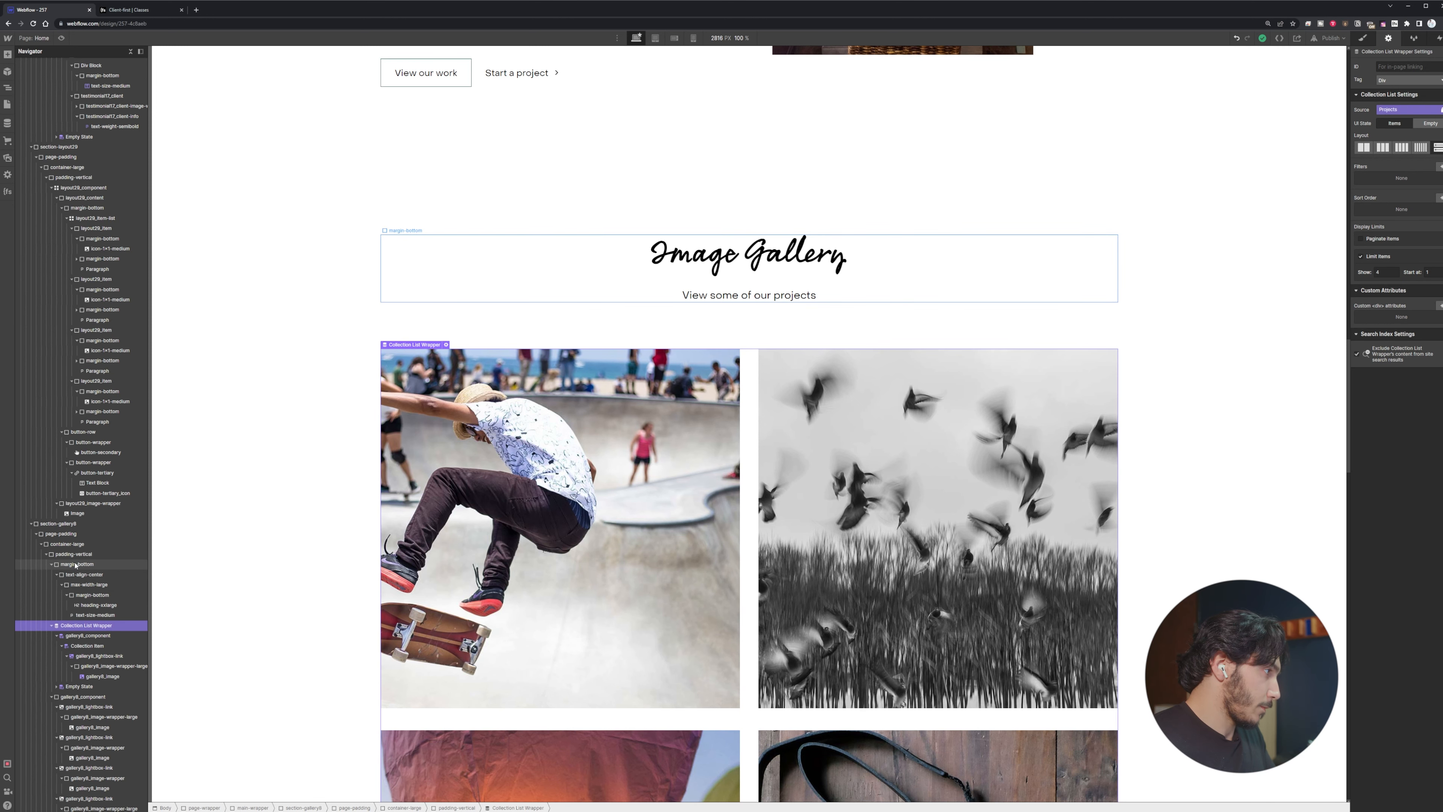
Add a Div Block inside the gallery section's padding-vertical container
click(76, 555)
key(ctrl+e)
text(div)
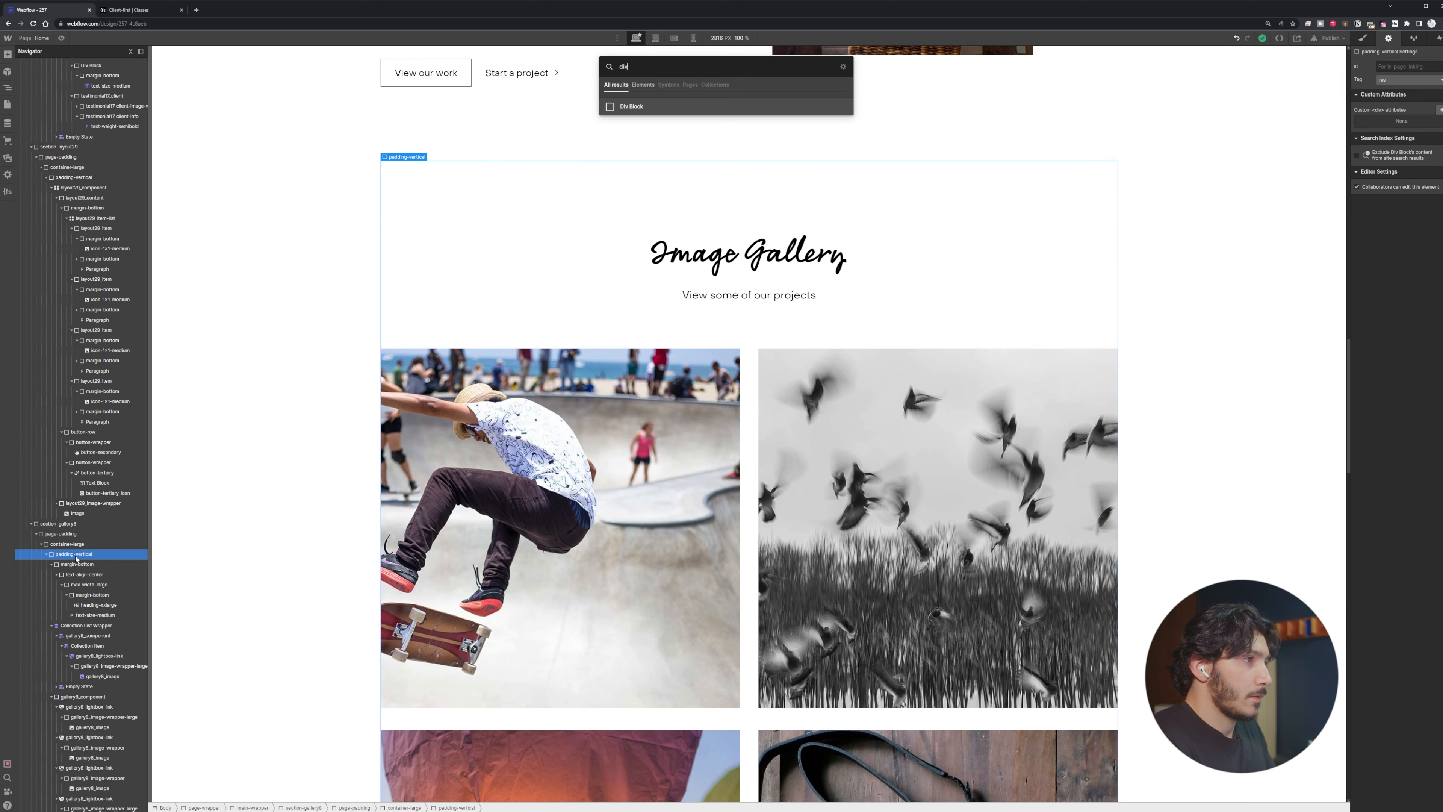
key(Return)
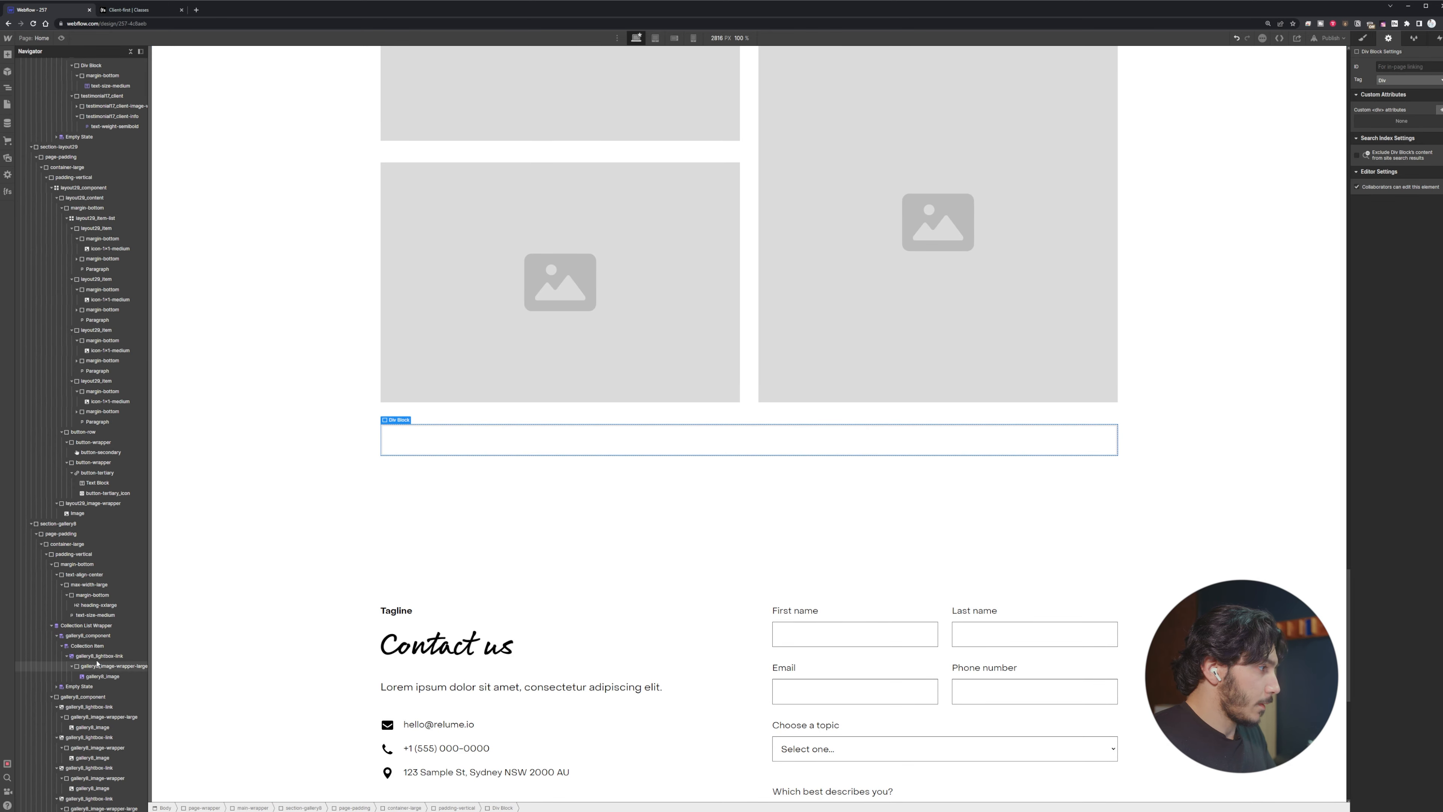
Move the gallery's Collection List Wrapper into the new Div Block
click(94, 635)
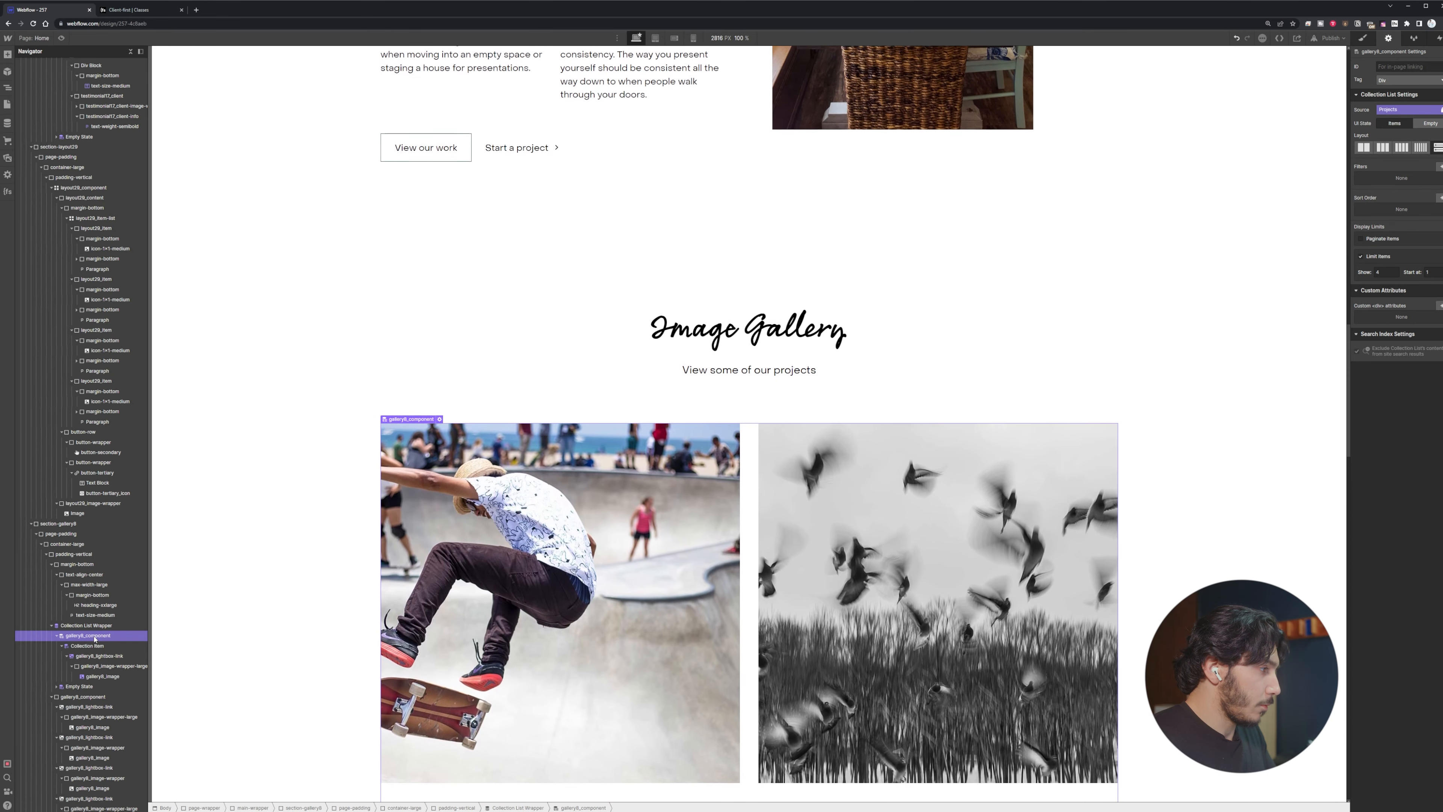
scroll(94, 637, down, 1)
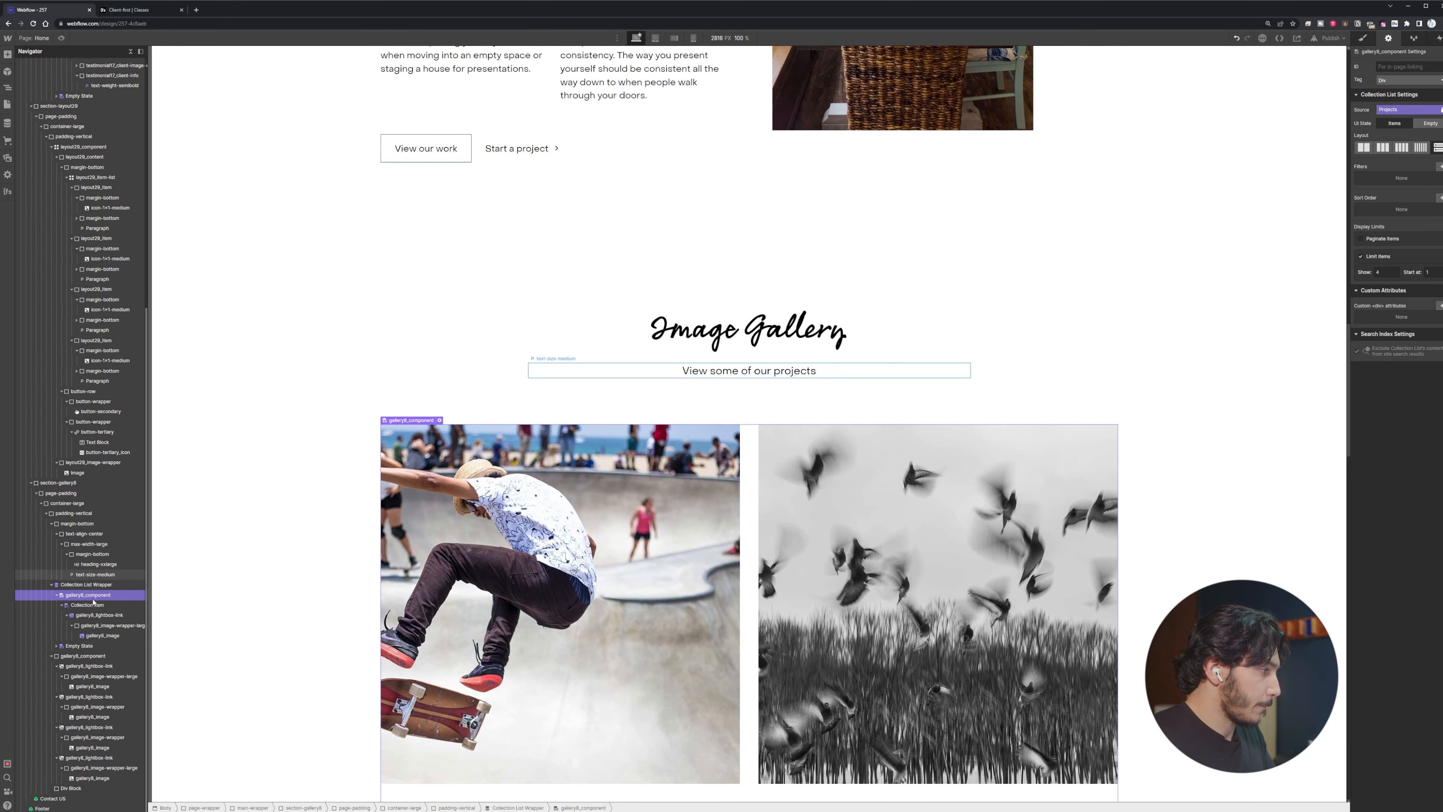
drag(85, 584, 73, 719)
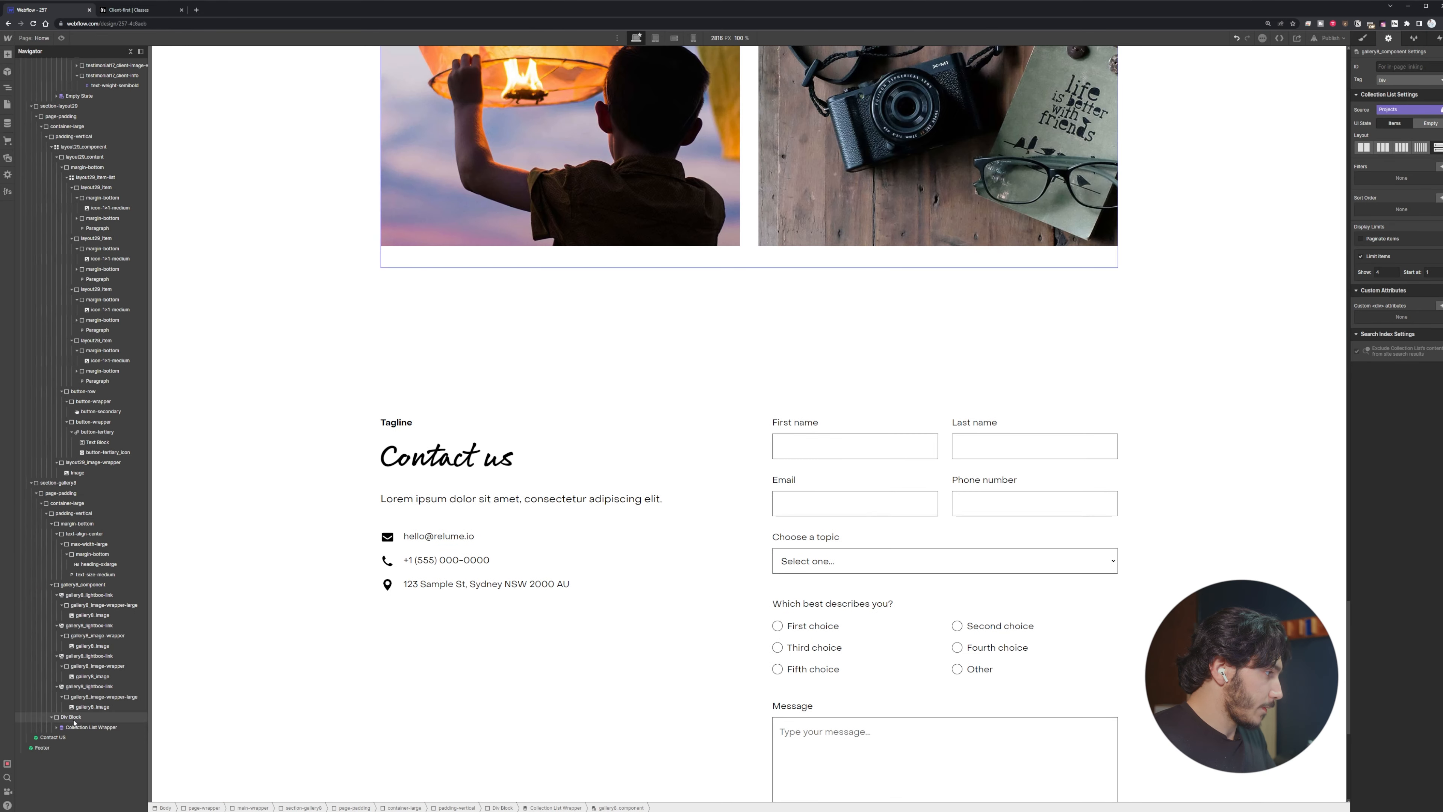
scroll(348, 548, up, 10)
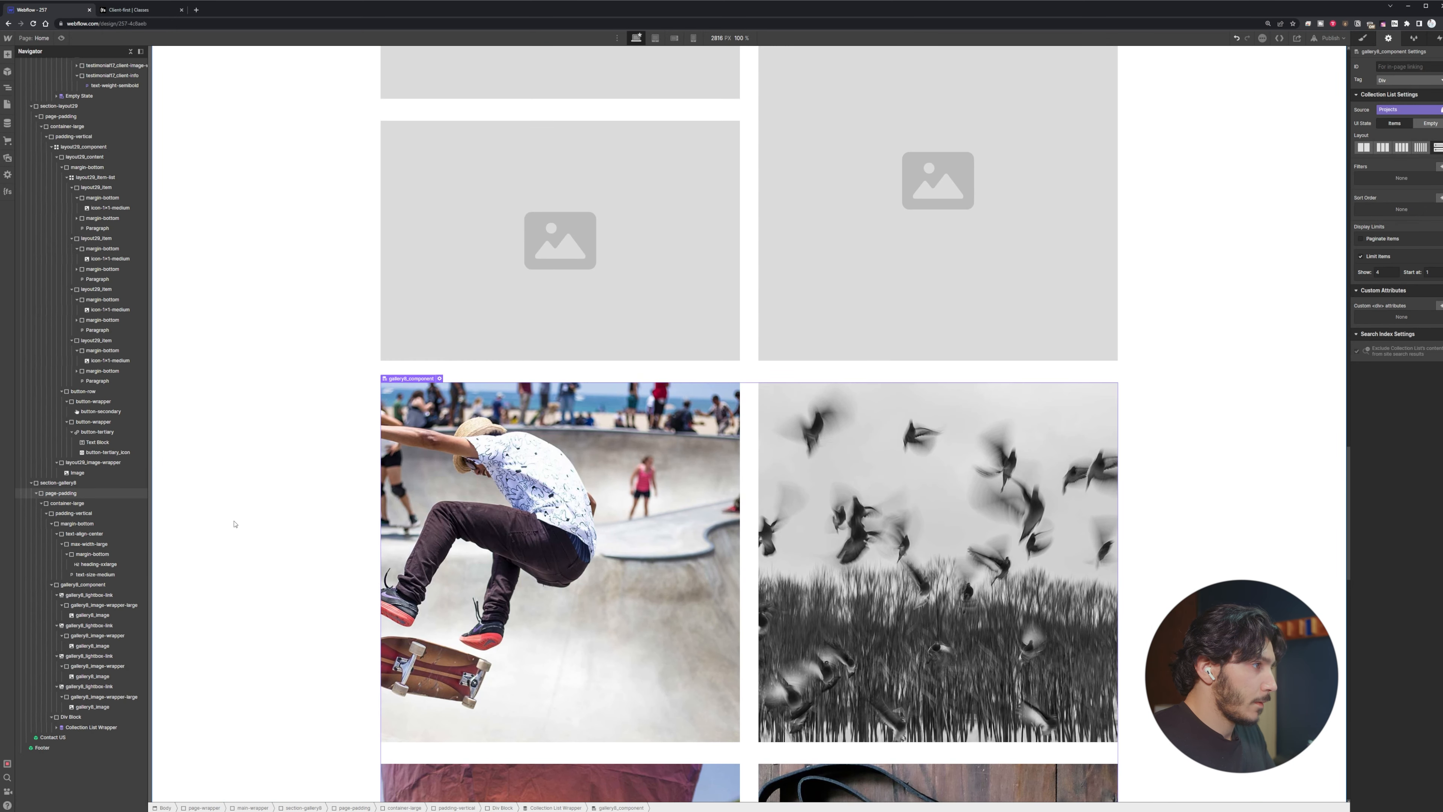
Limit the Collection List inside the new Div Block to show 1 item, starting at 1
click(50, 719)
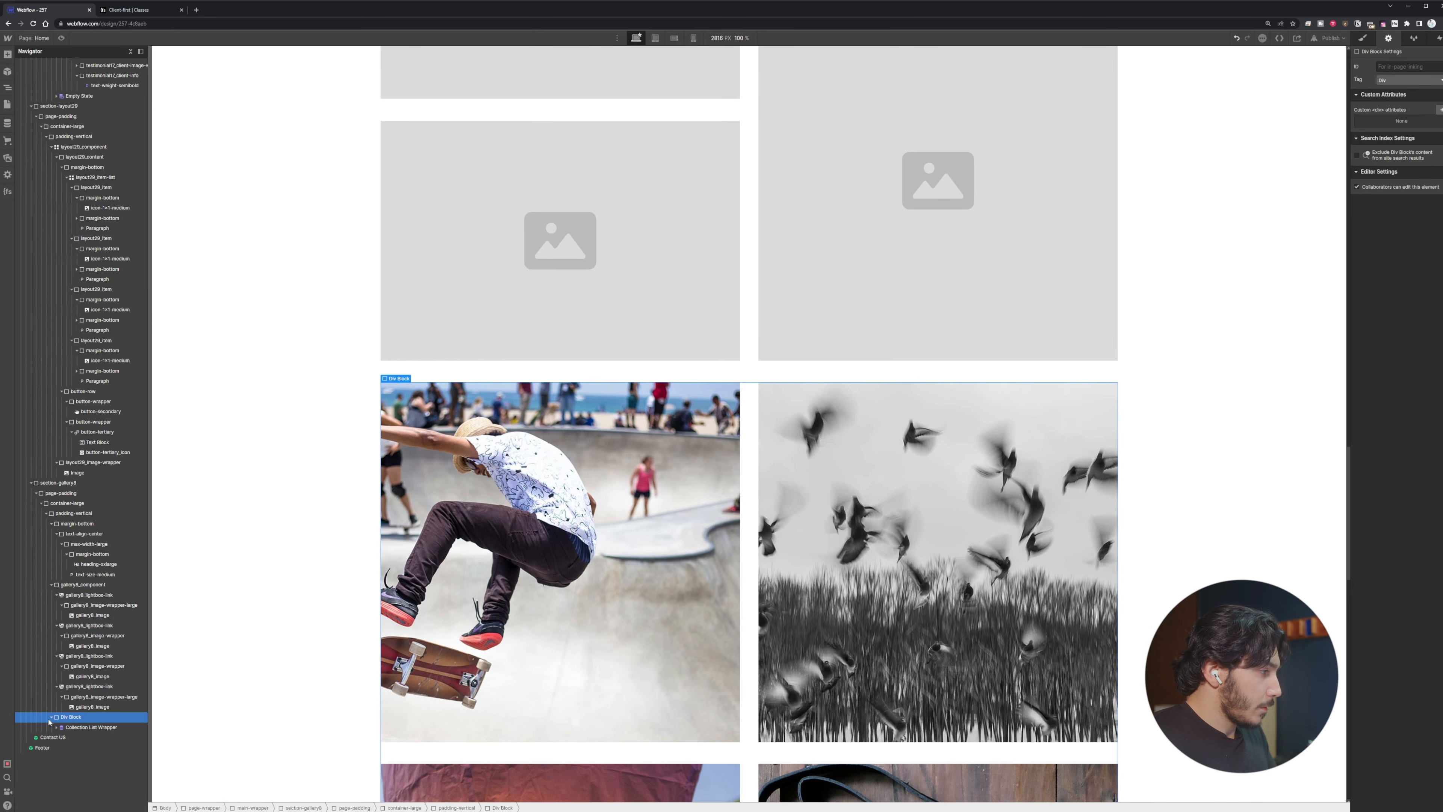
click(85, 727)
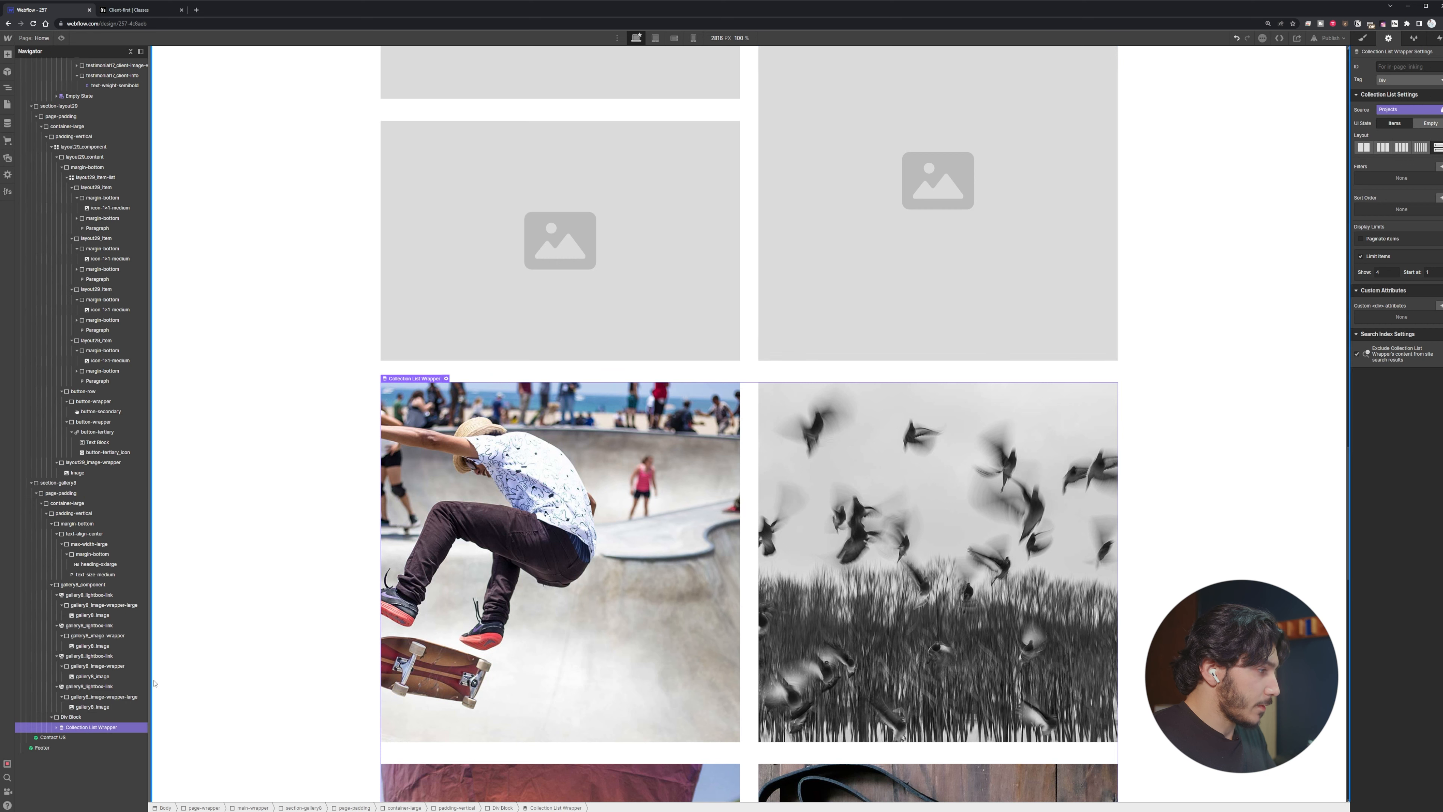
click(56, 728)
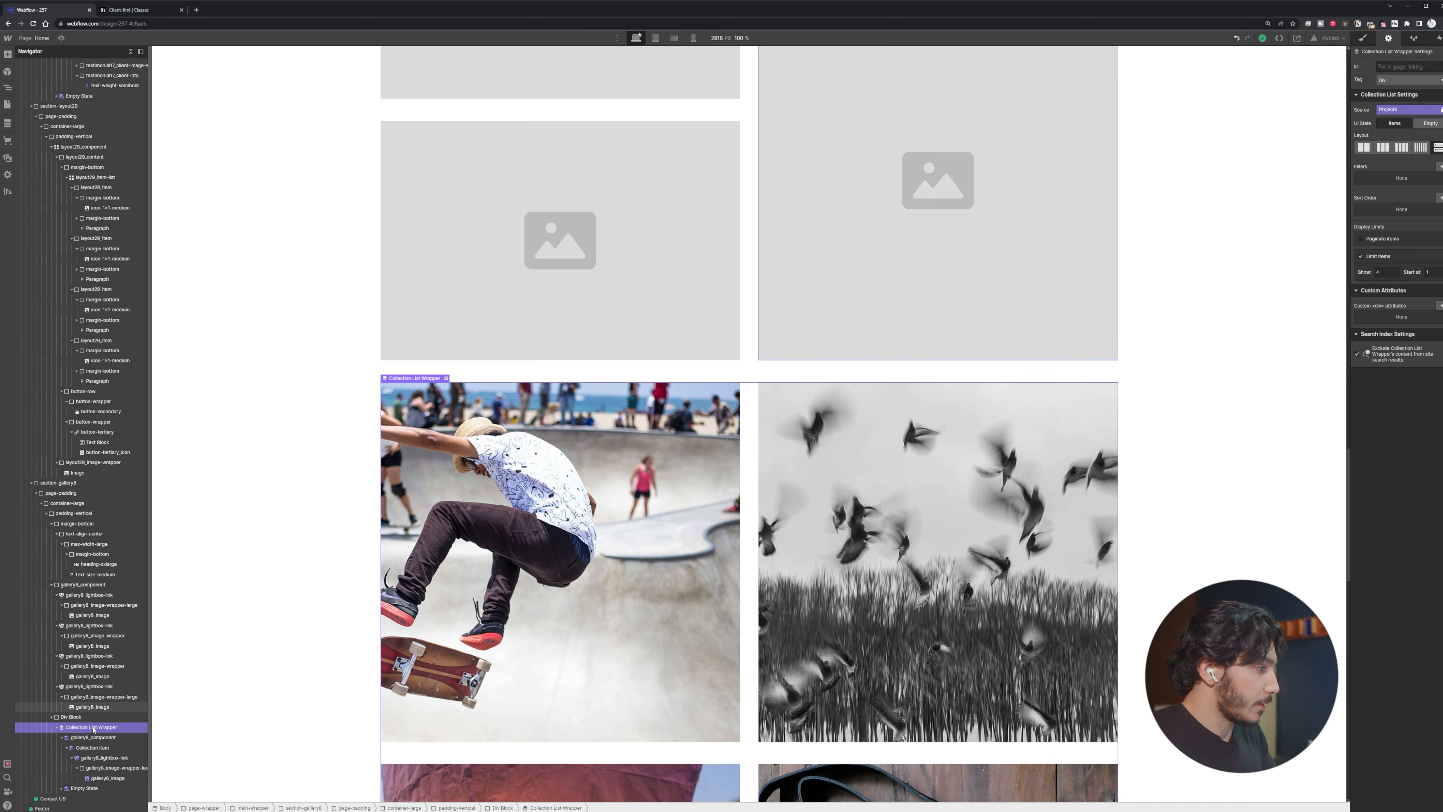
click(118, 716)
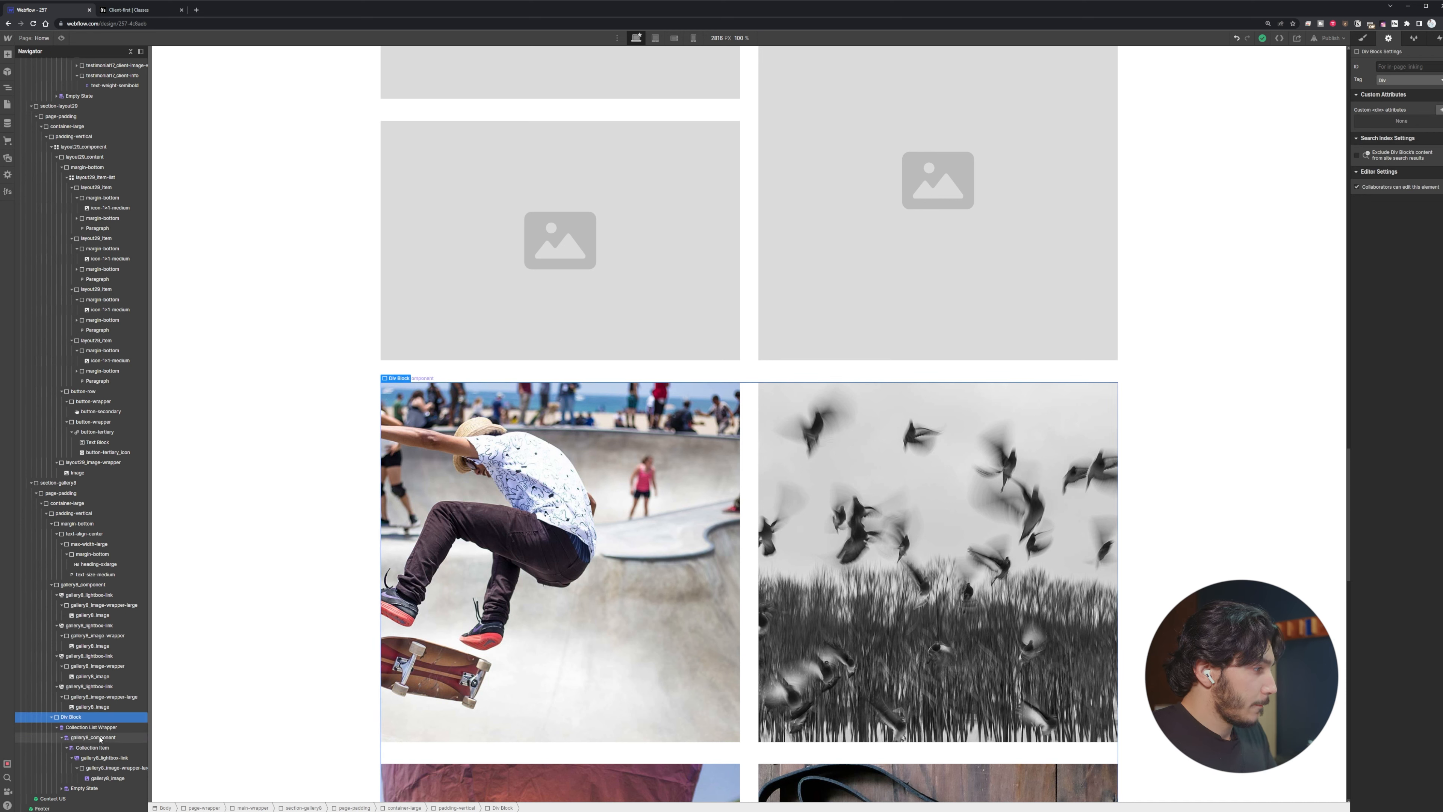
click(113, 737)
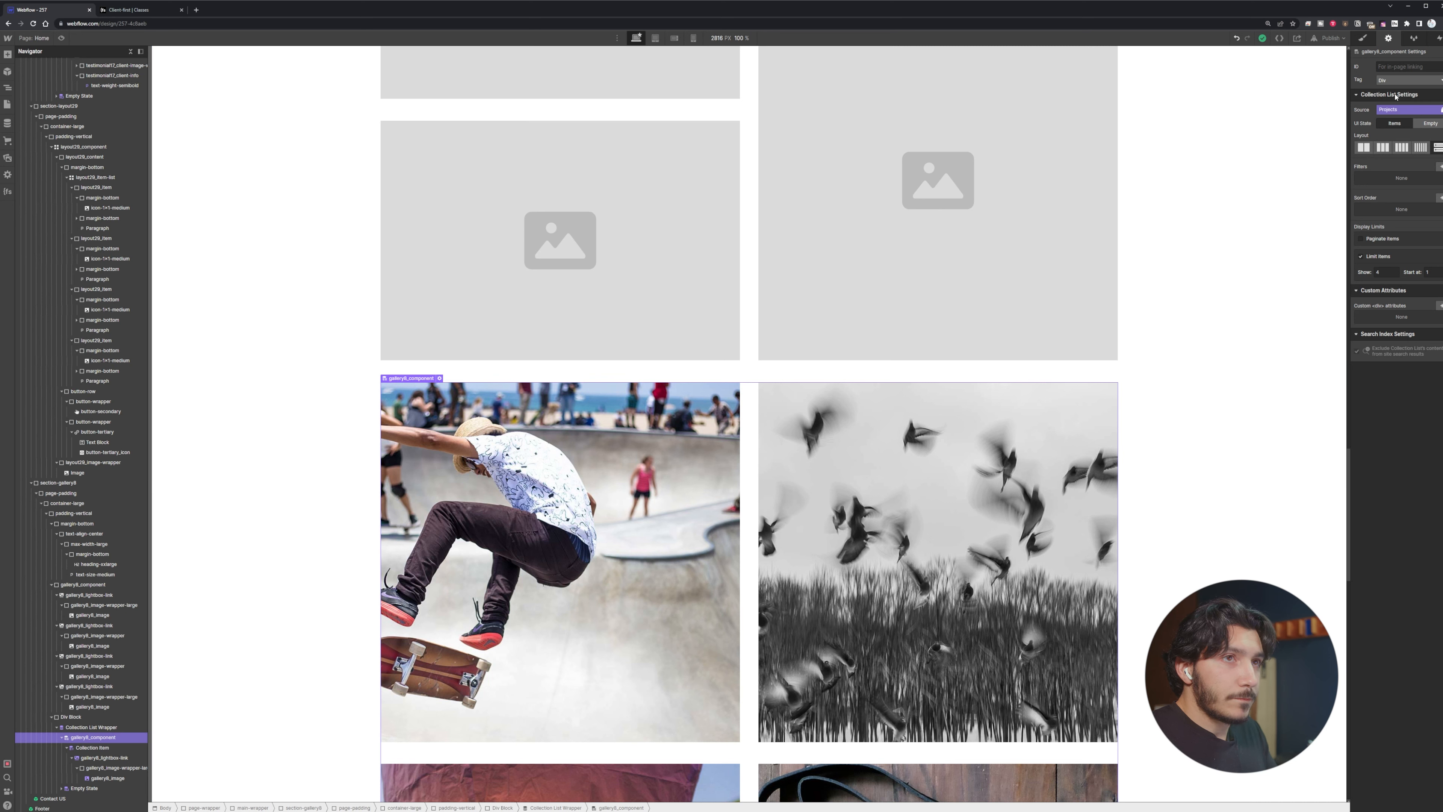
click(1365, 38)
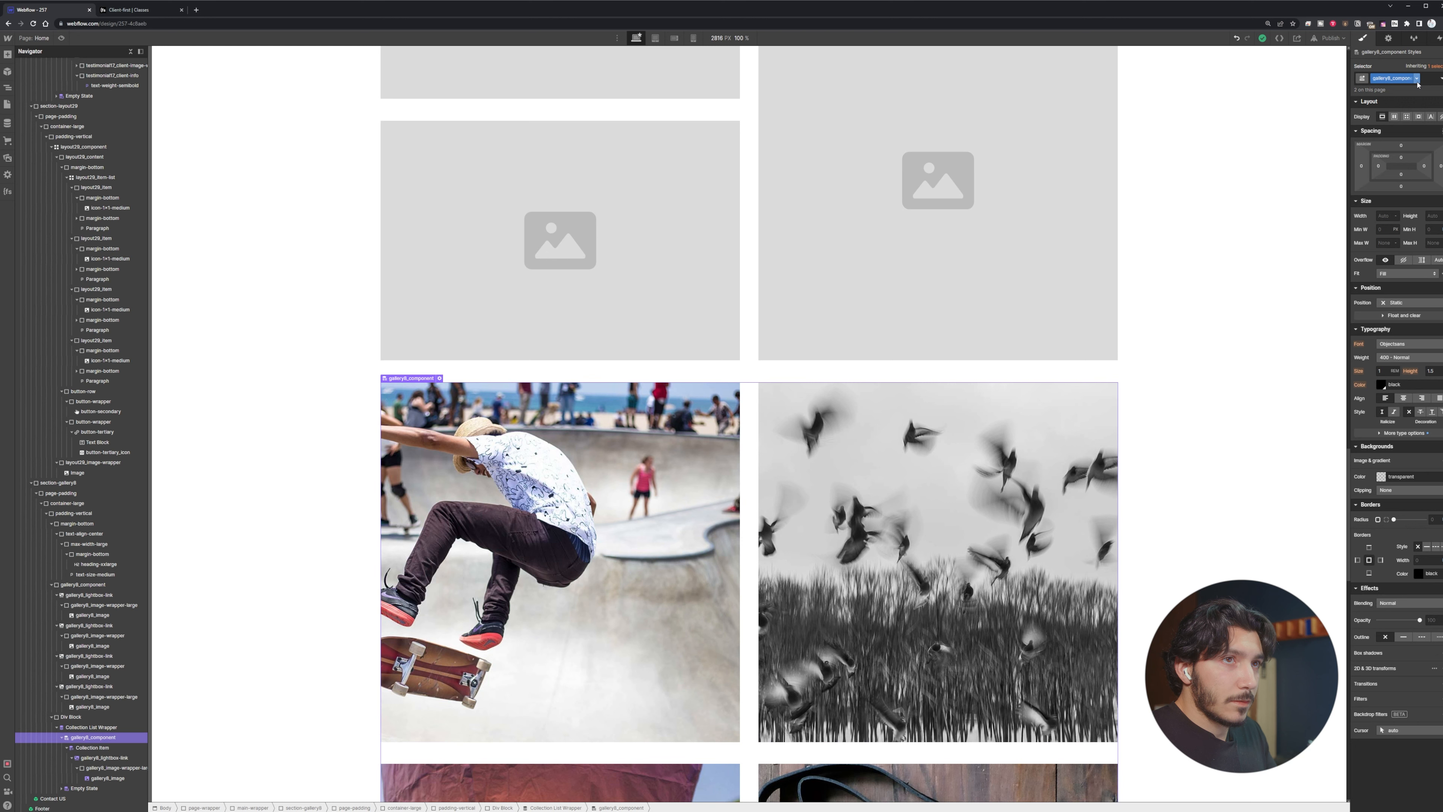
key(d)
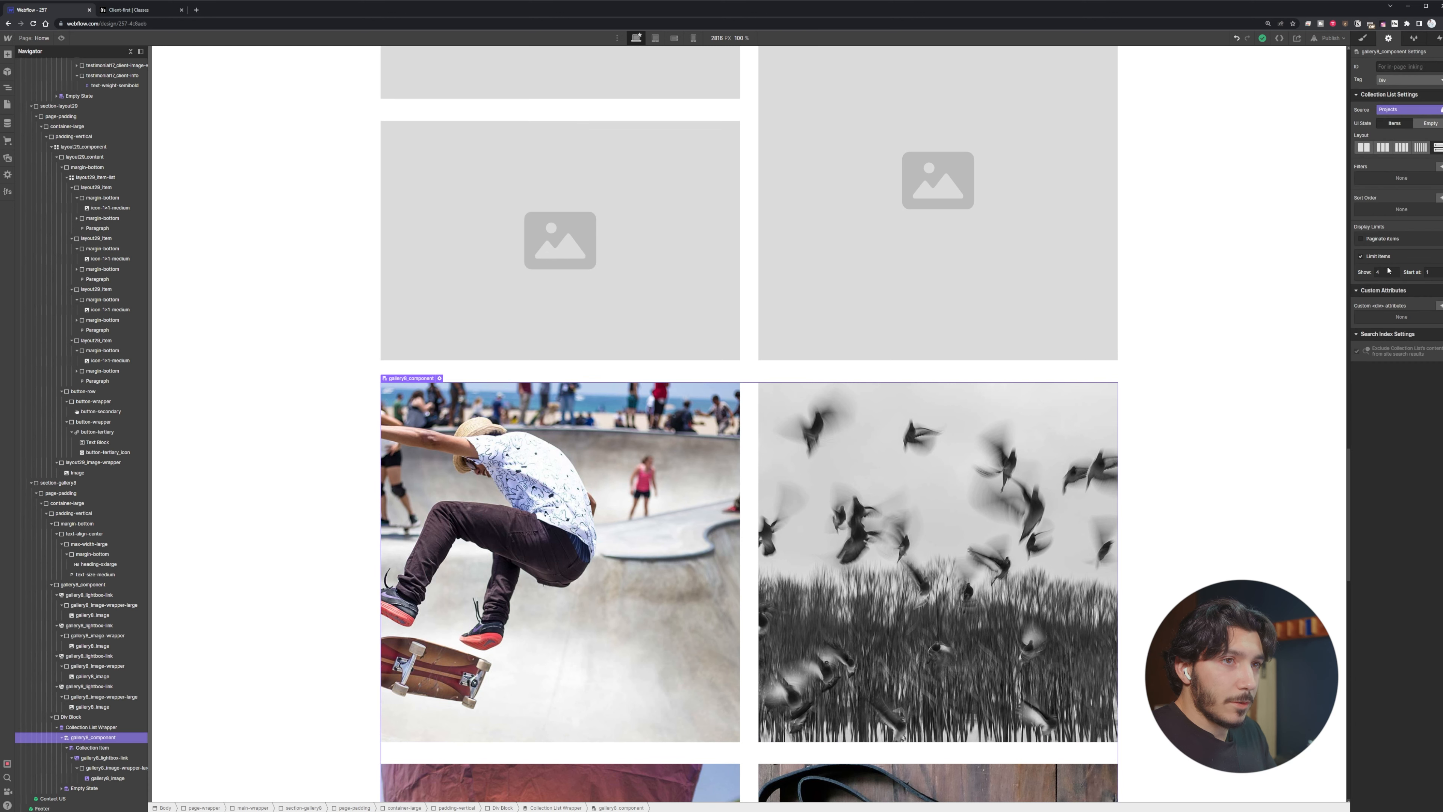
click(1435, 273)
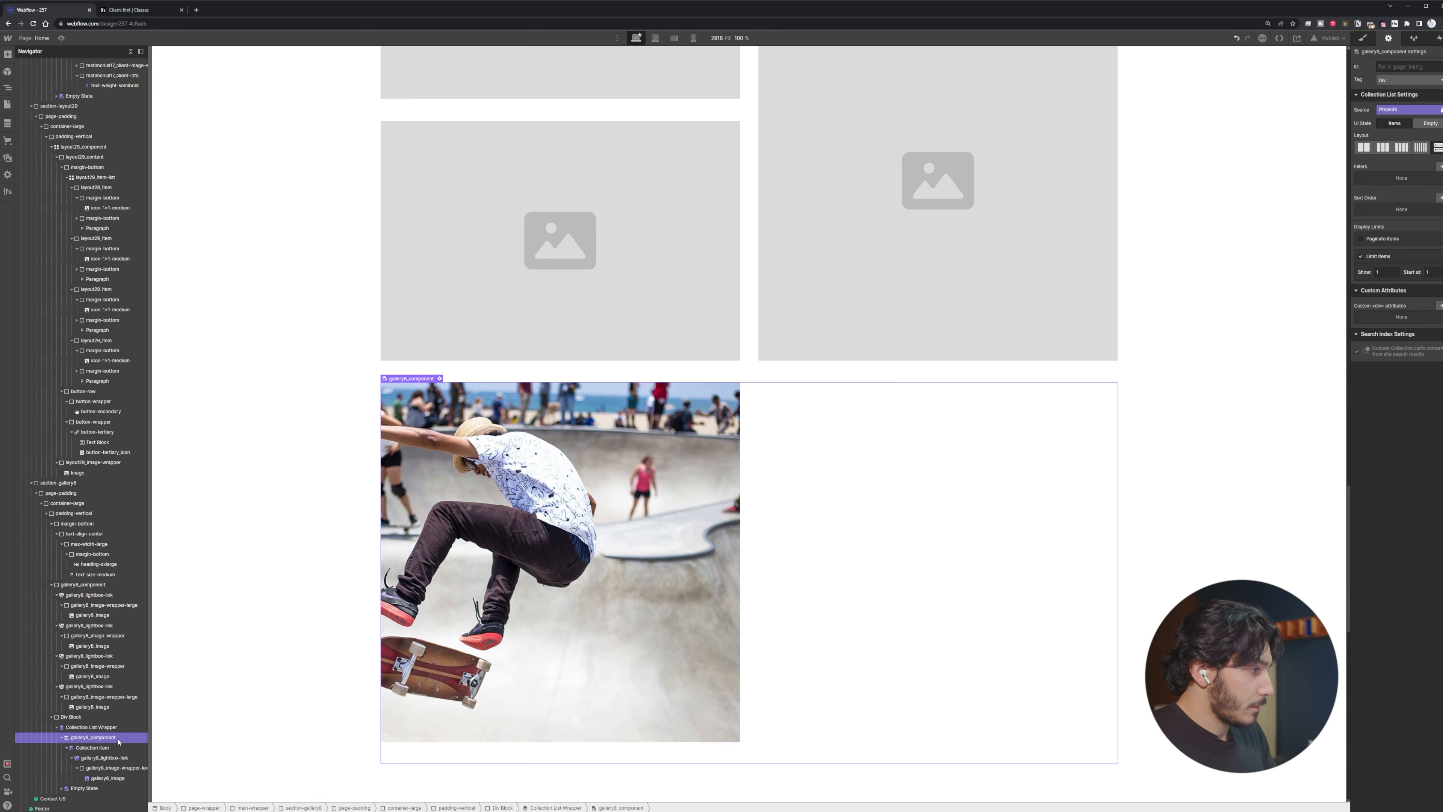
Apply the existing gallery6_component class to the Div Block that holds the Collection List Wrapper
click(80, 717)
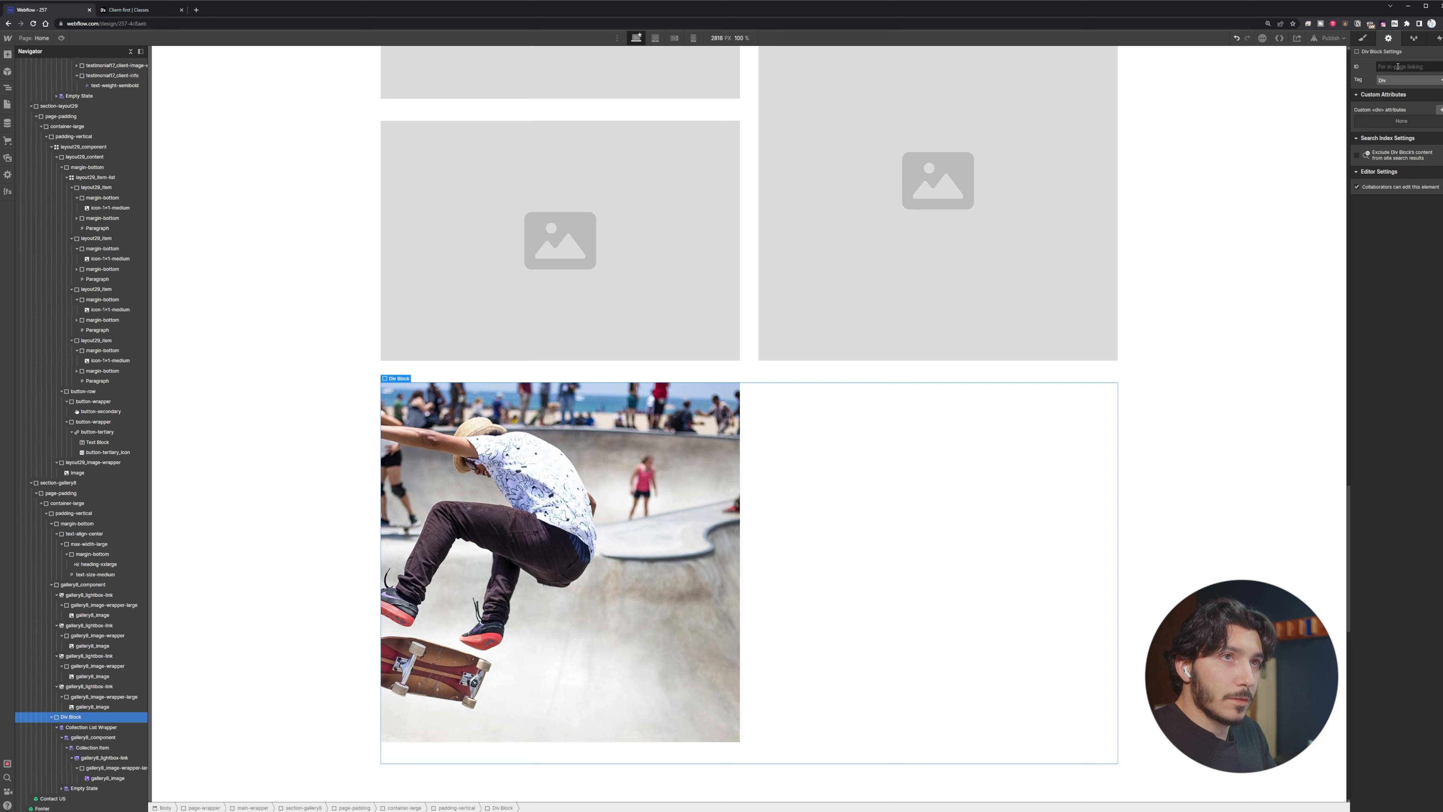
click(1364, 38)
click(1398, 78)
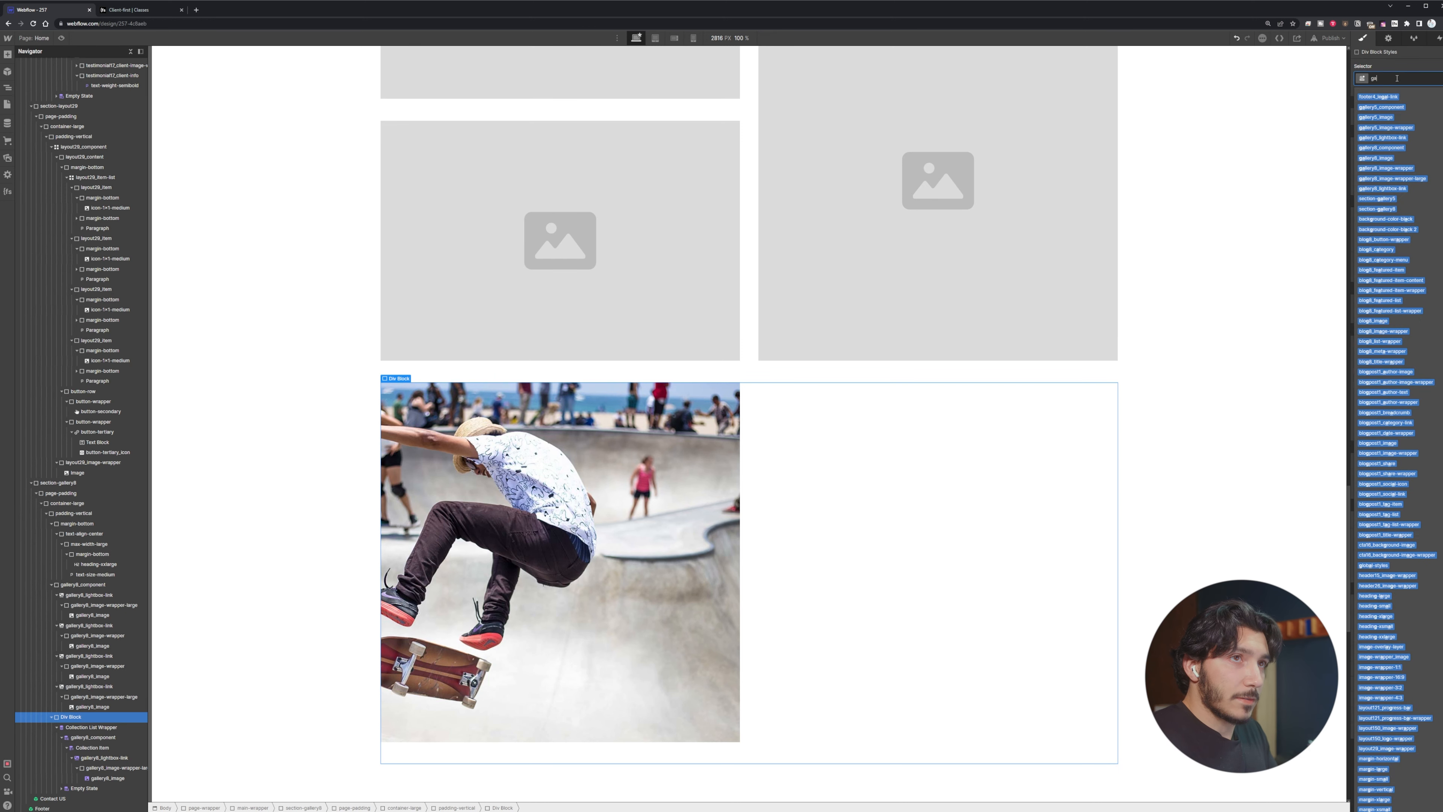
text(gallery)
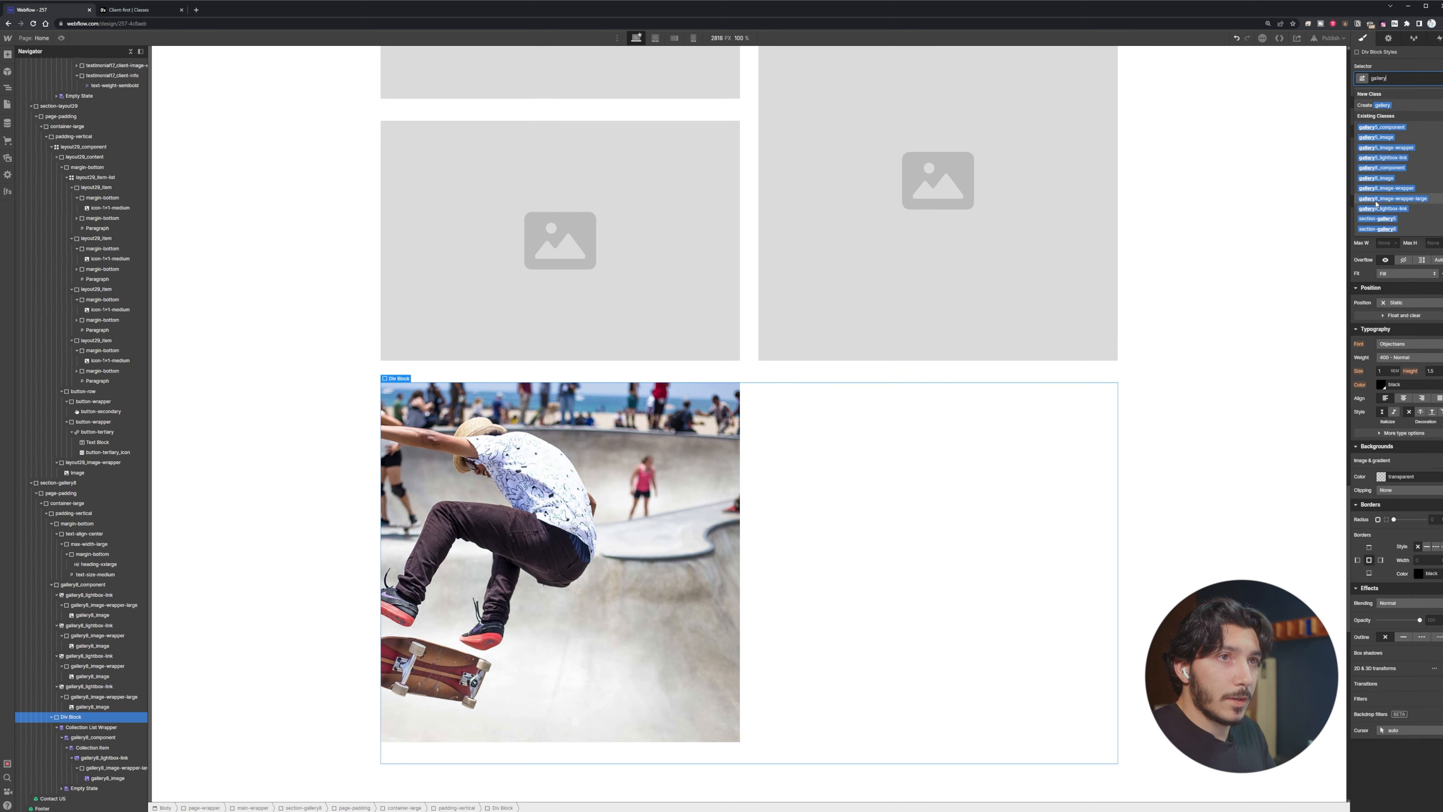
click(1381, 168)
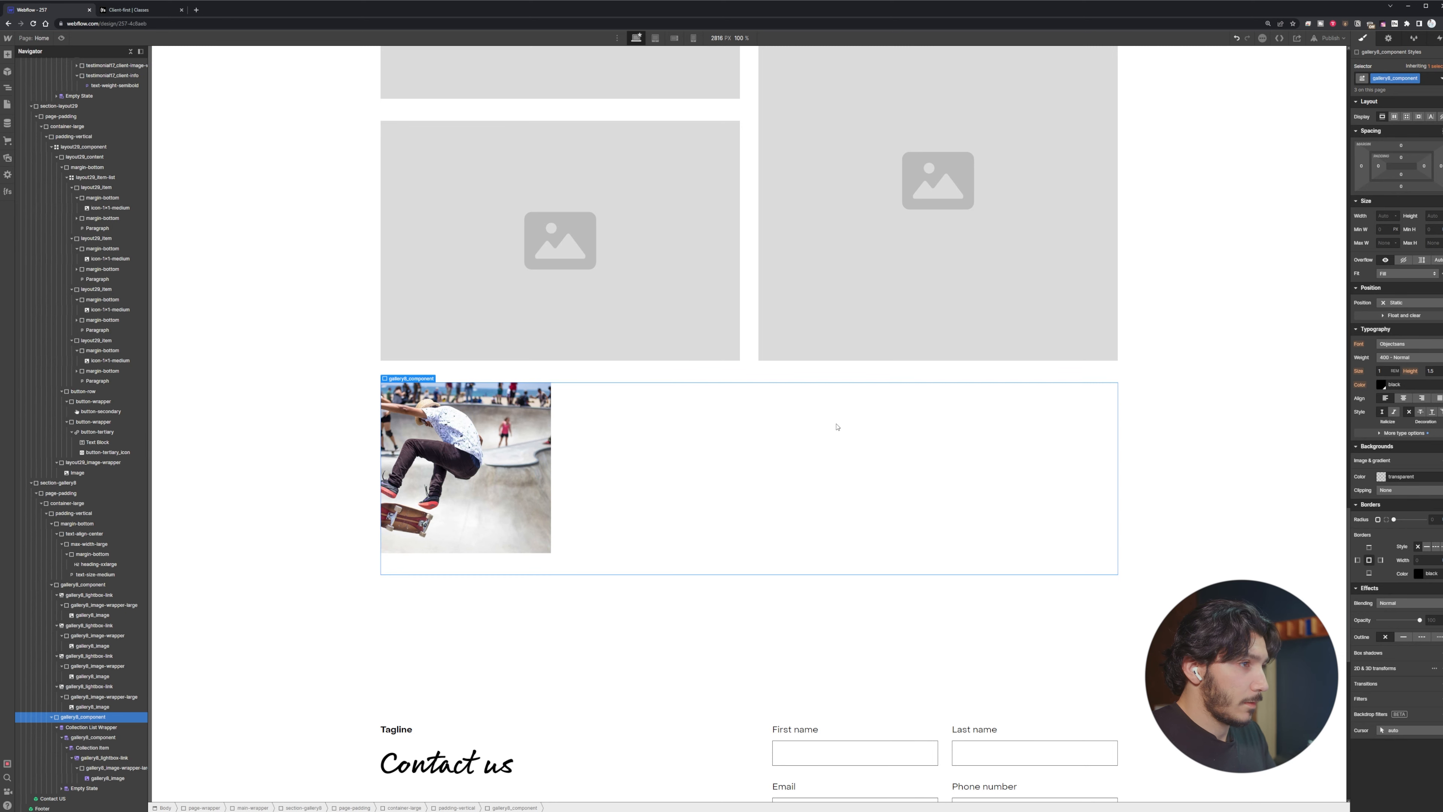
Select the Collection List nested in the new gallery container for a change to its class
click(614, 457)
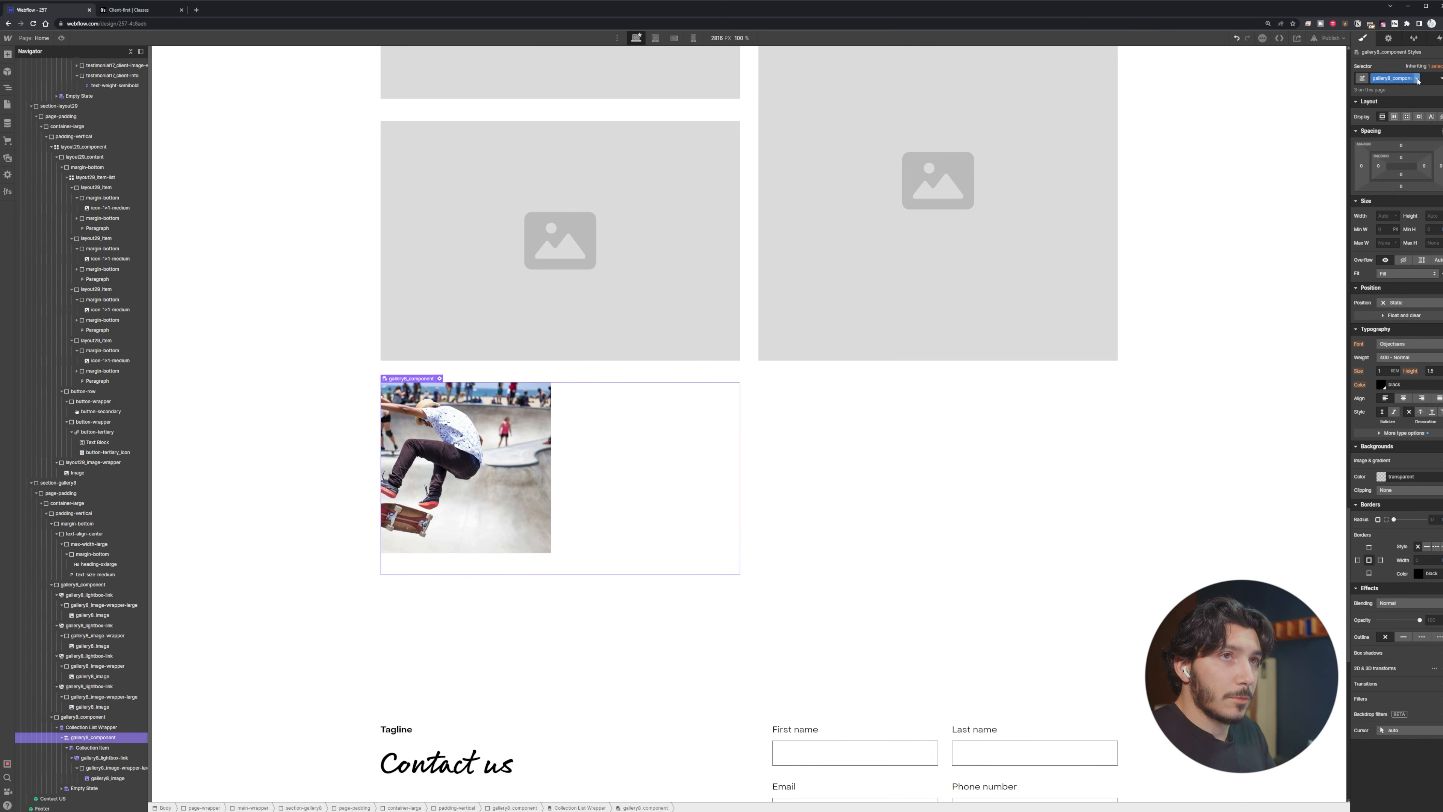
Remove the gallery8_component class from the Collection List in the second gallery component
key(BackSpace)
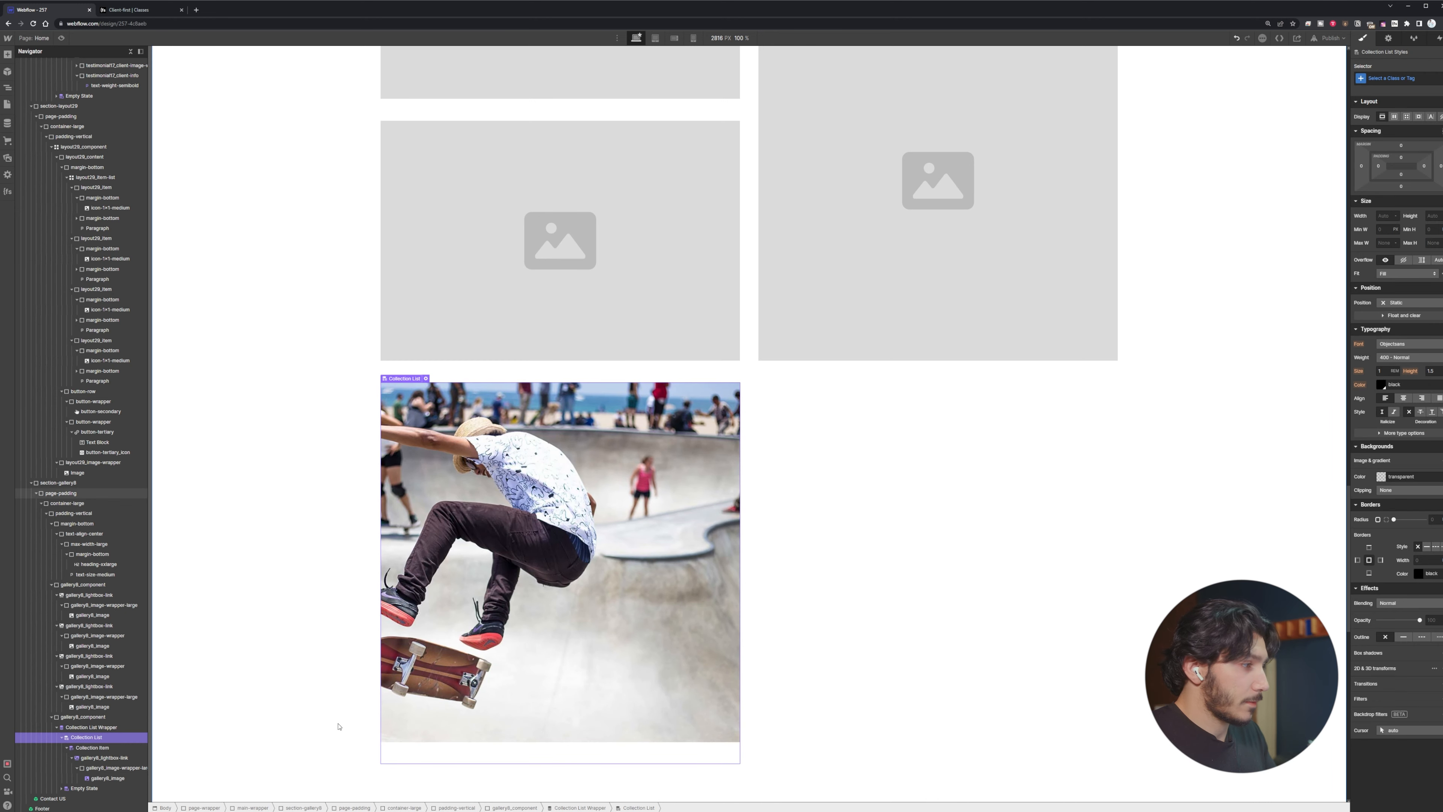
click(94, 729)
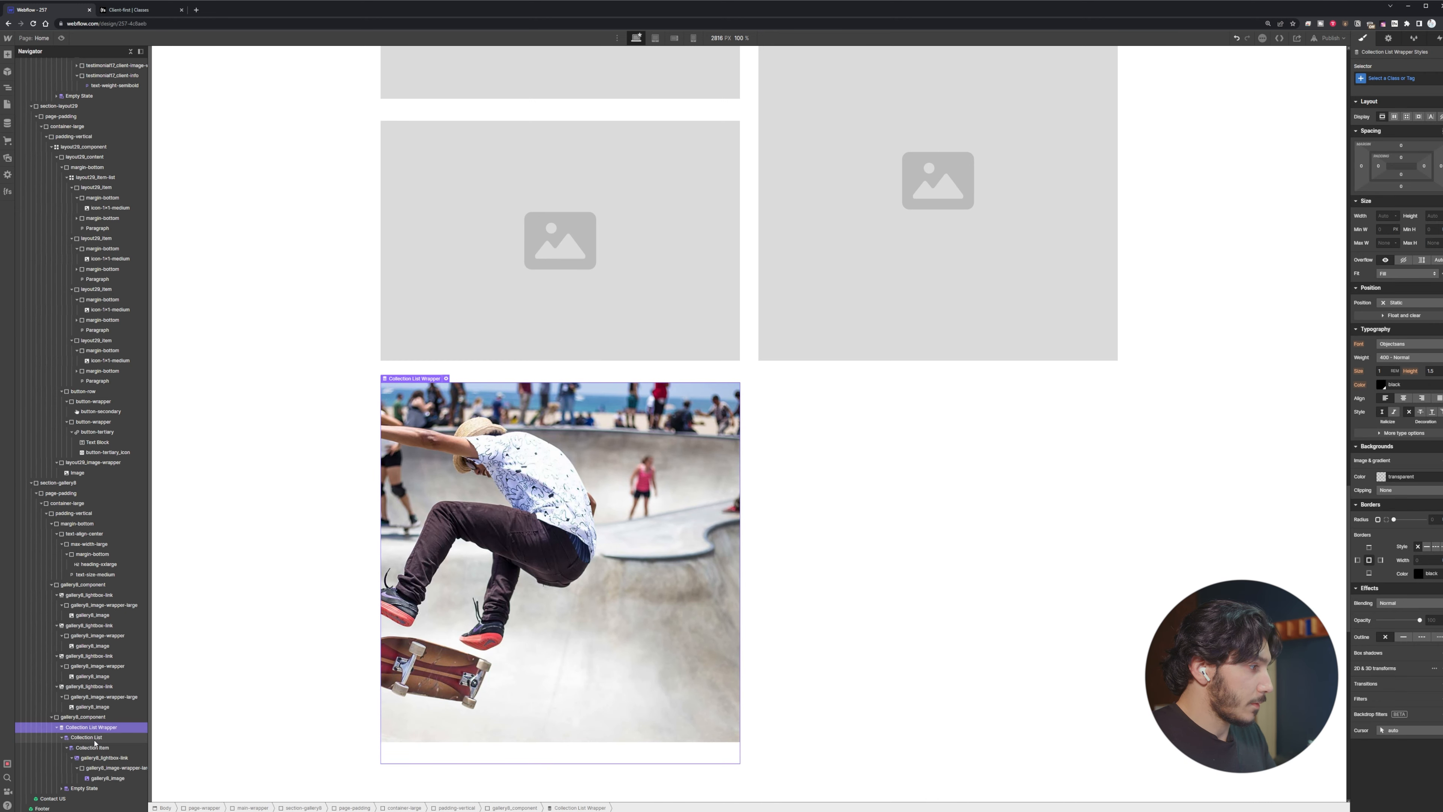
click(91, 737)
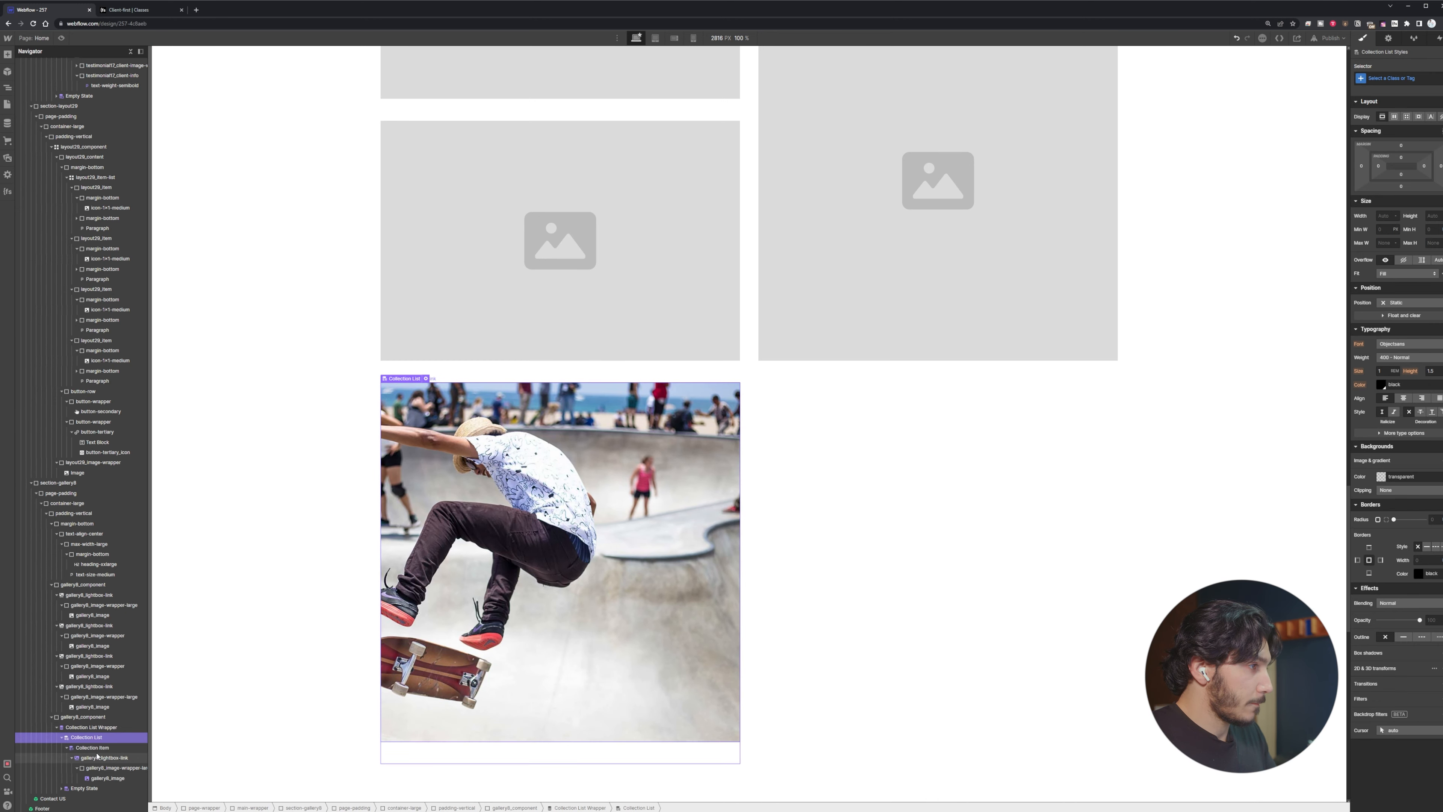
Duplicate the Collection List Wrapper so the gallery component holds four copies in two columns
click(110, 730)
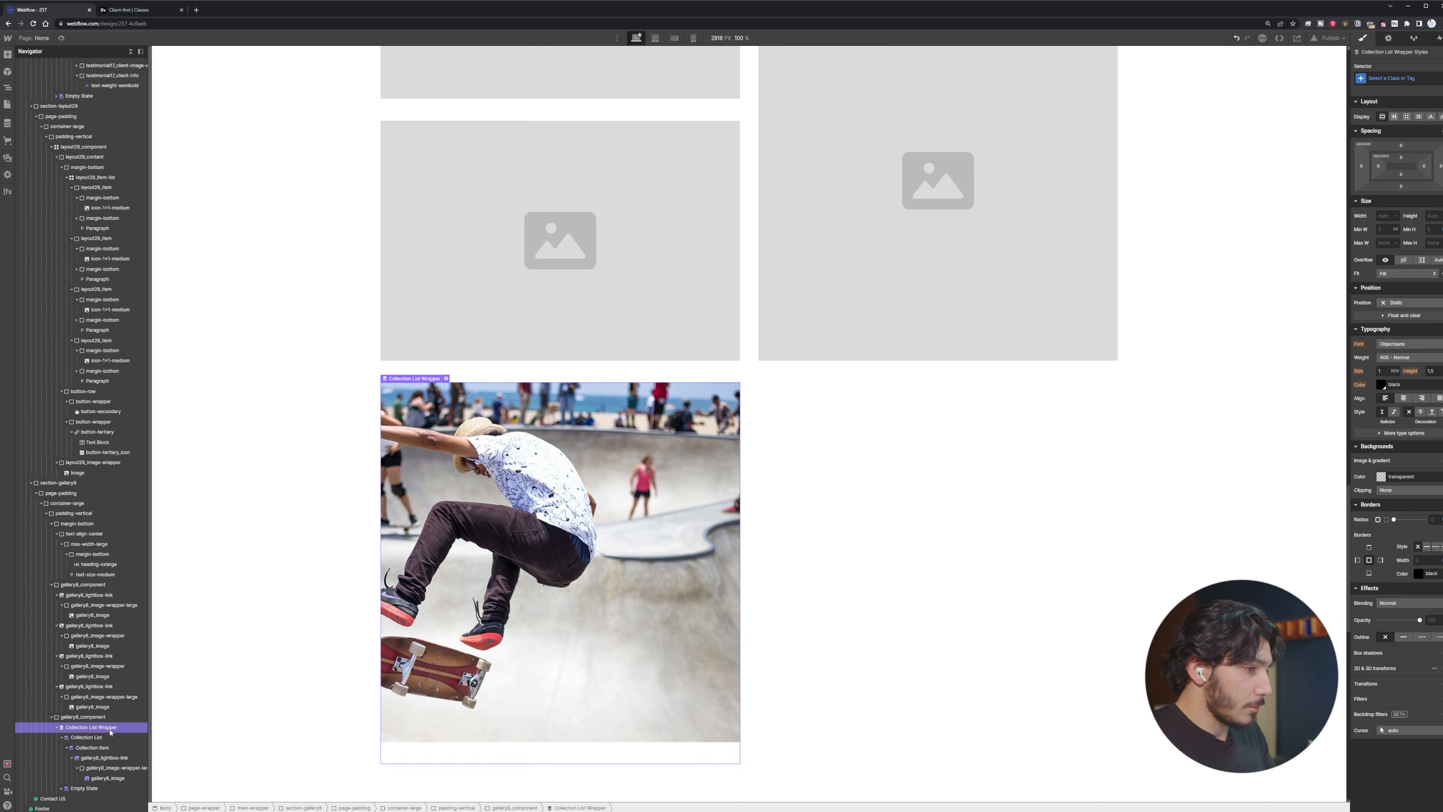
key(ctrl+d)
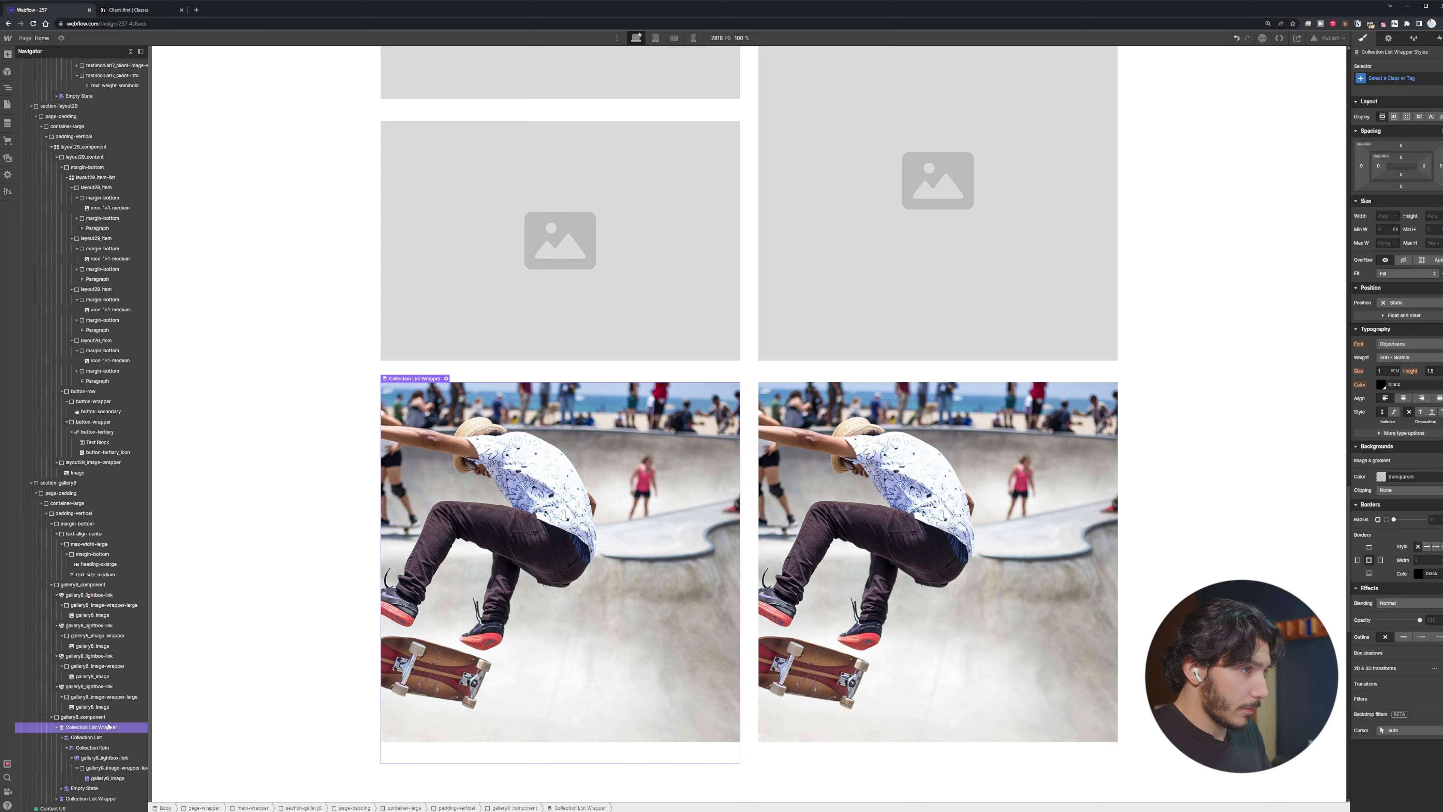
key(ctrl+v)
key(ctrl+v)
scroll(332, 625, down, 4)
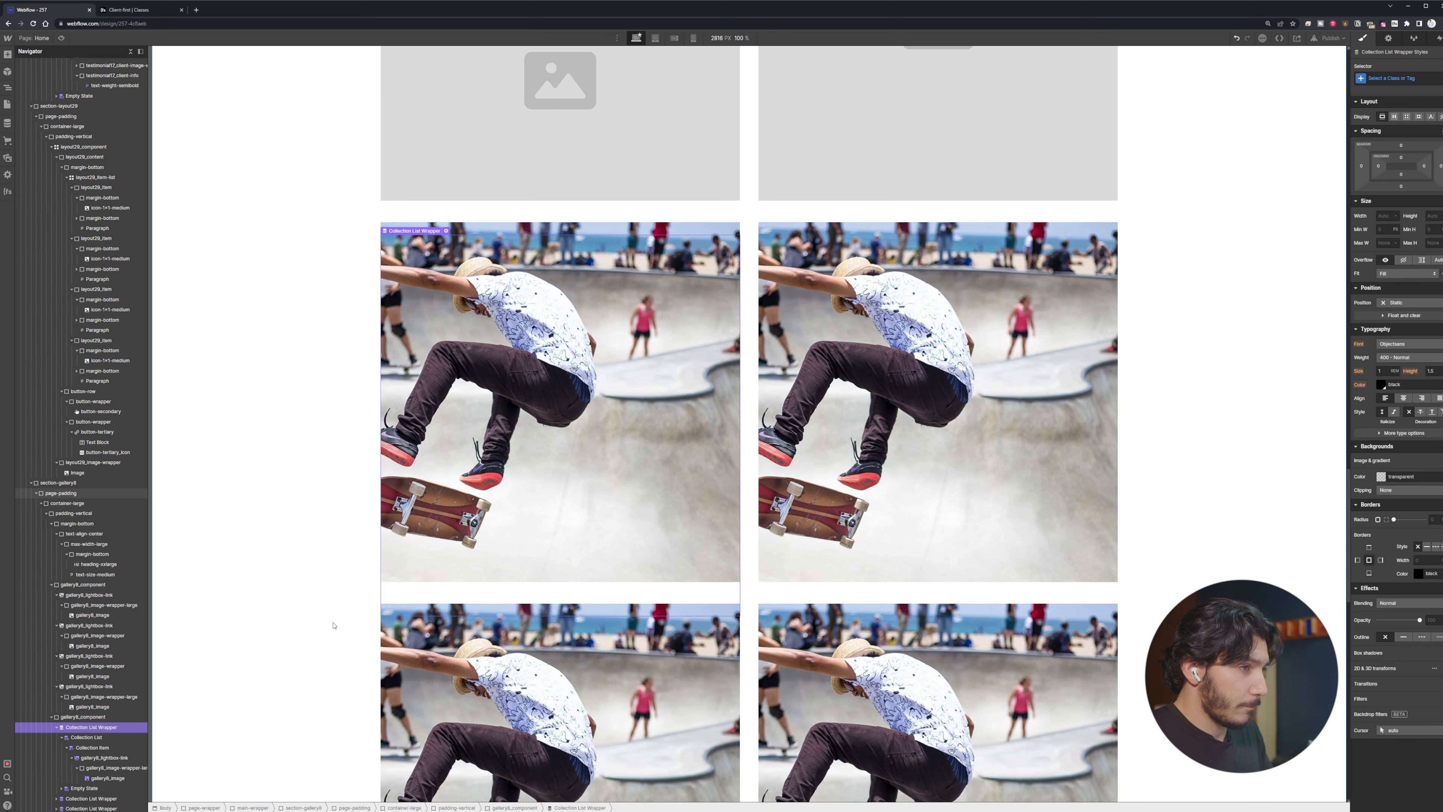
Replace the gallery8_image-wrapper-large class with gallery8_image-wrapper on the wrapper of the upper image in the gallery's second column
click(844, 433)
scroll(790, 429, up, 4)
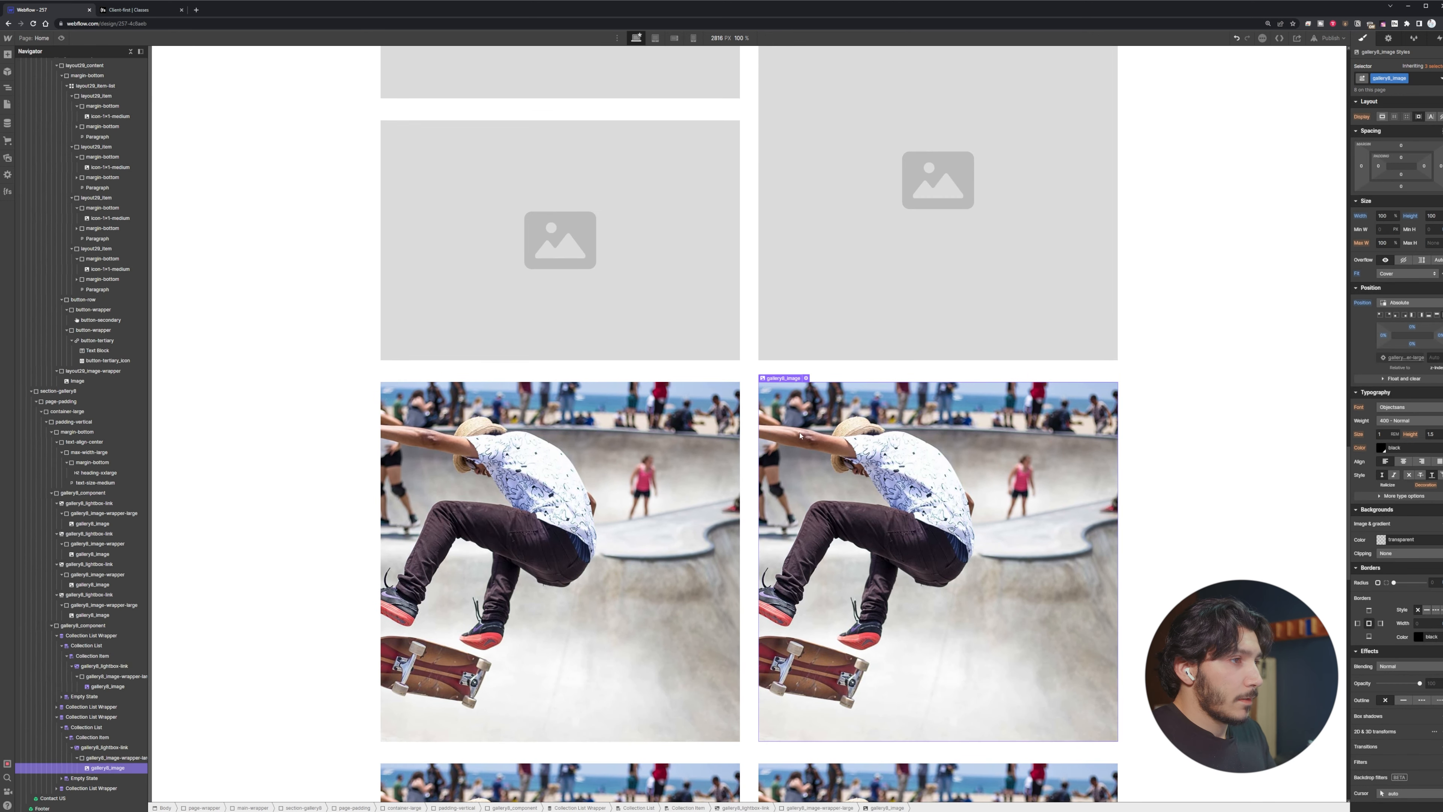
click(111, 748)
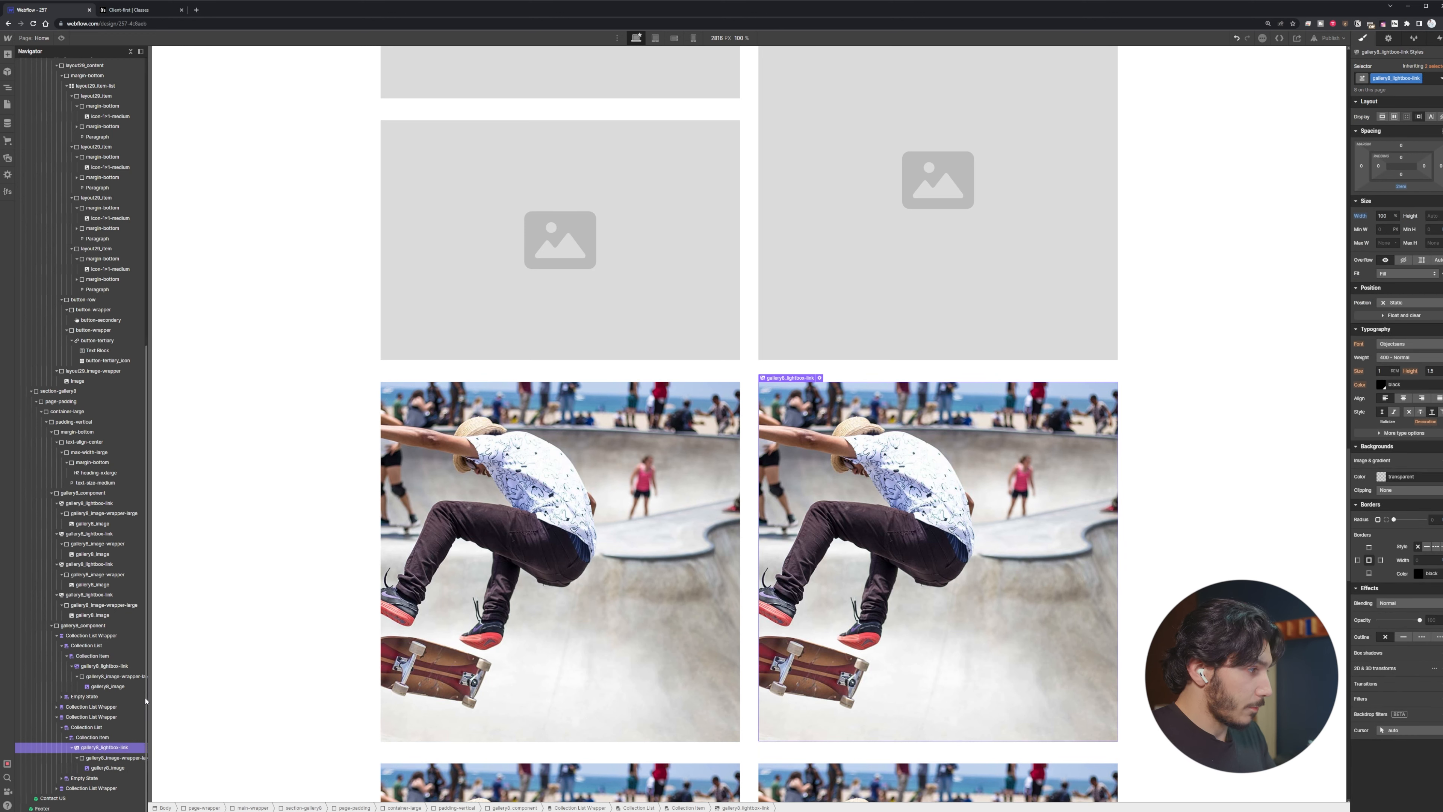
click(122, 761)
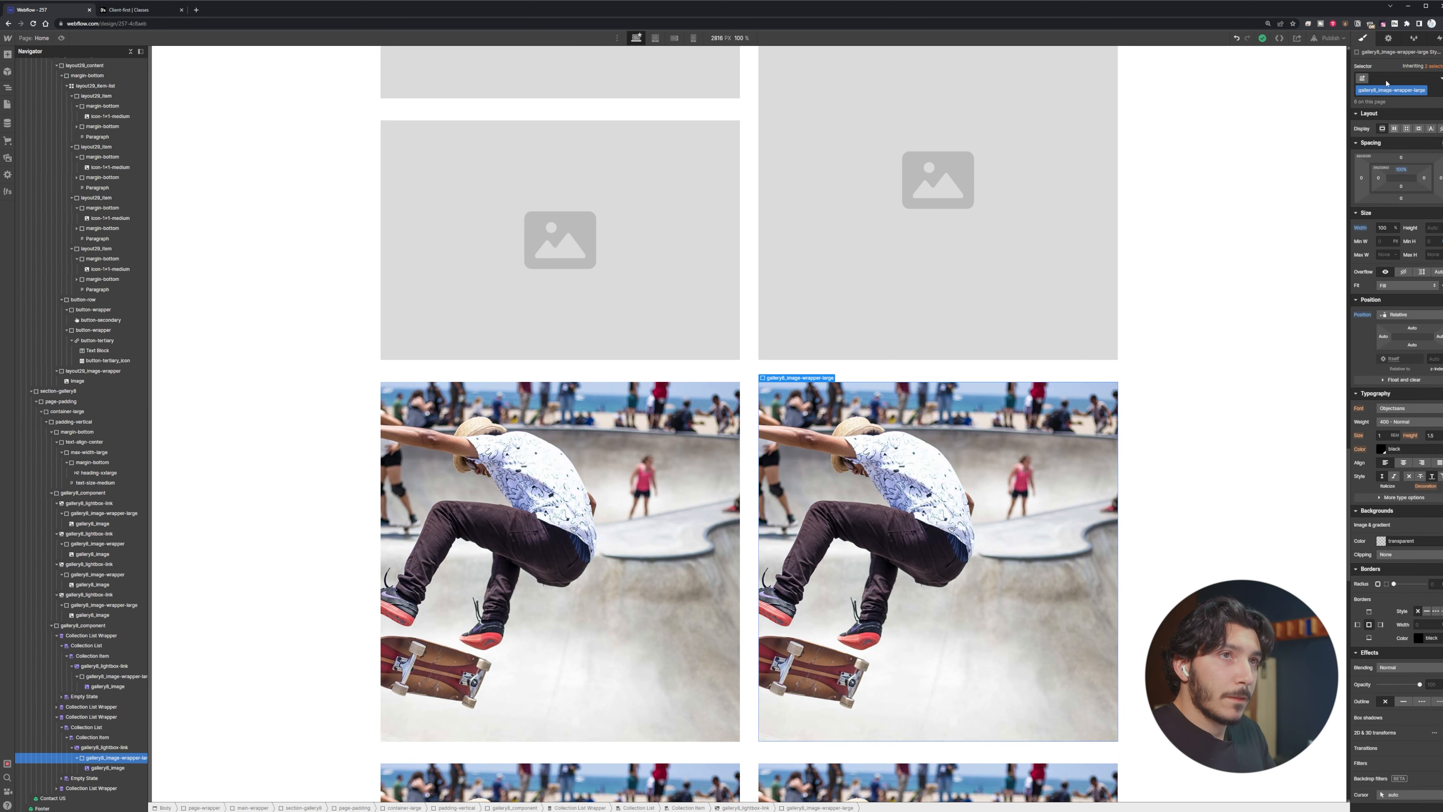
click(1425, 91)
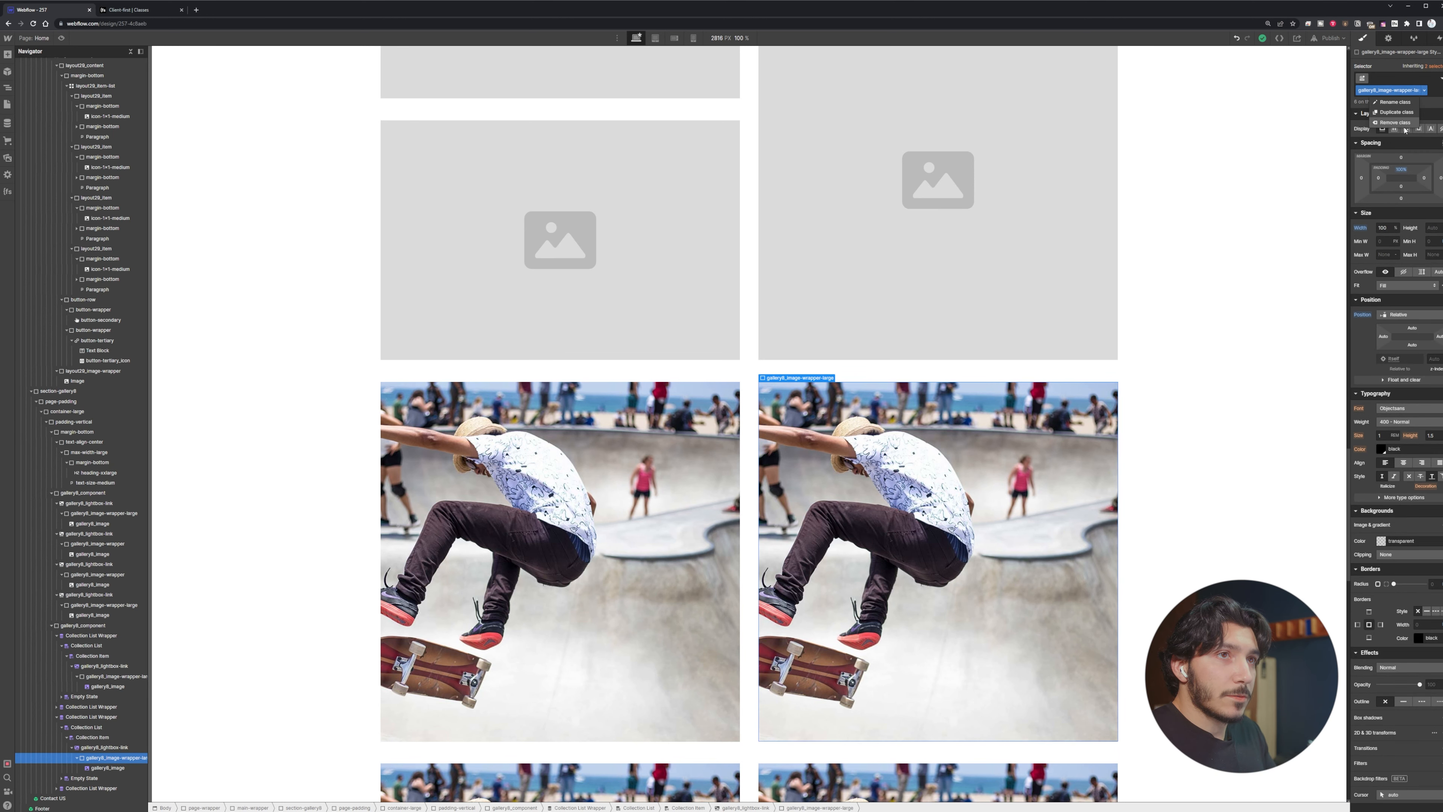
click(1395, 122)
click(1398, 78)
text(ga)
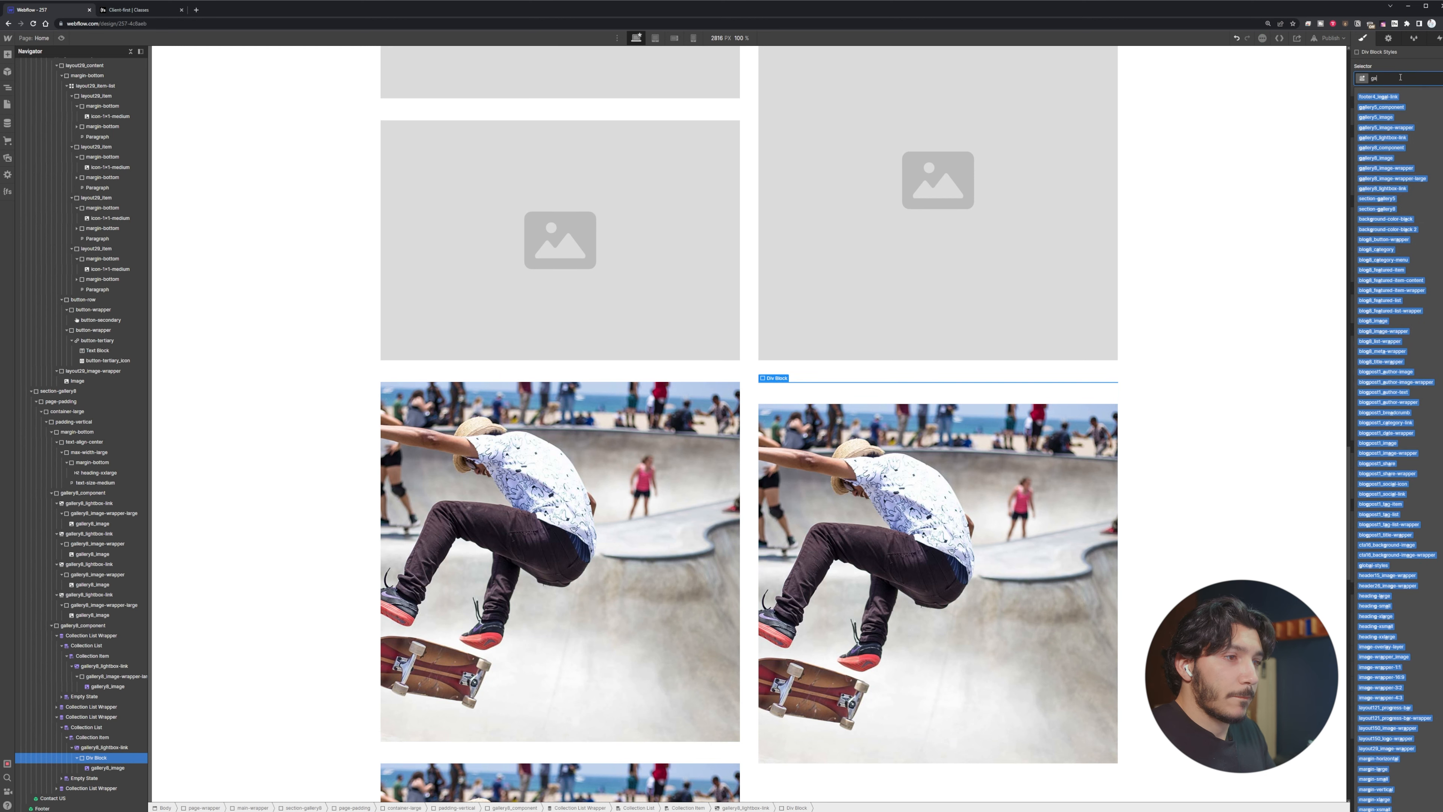
text(llery)
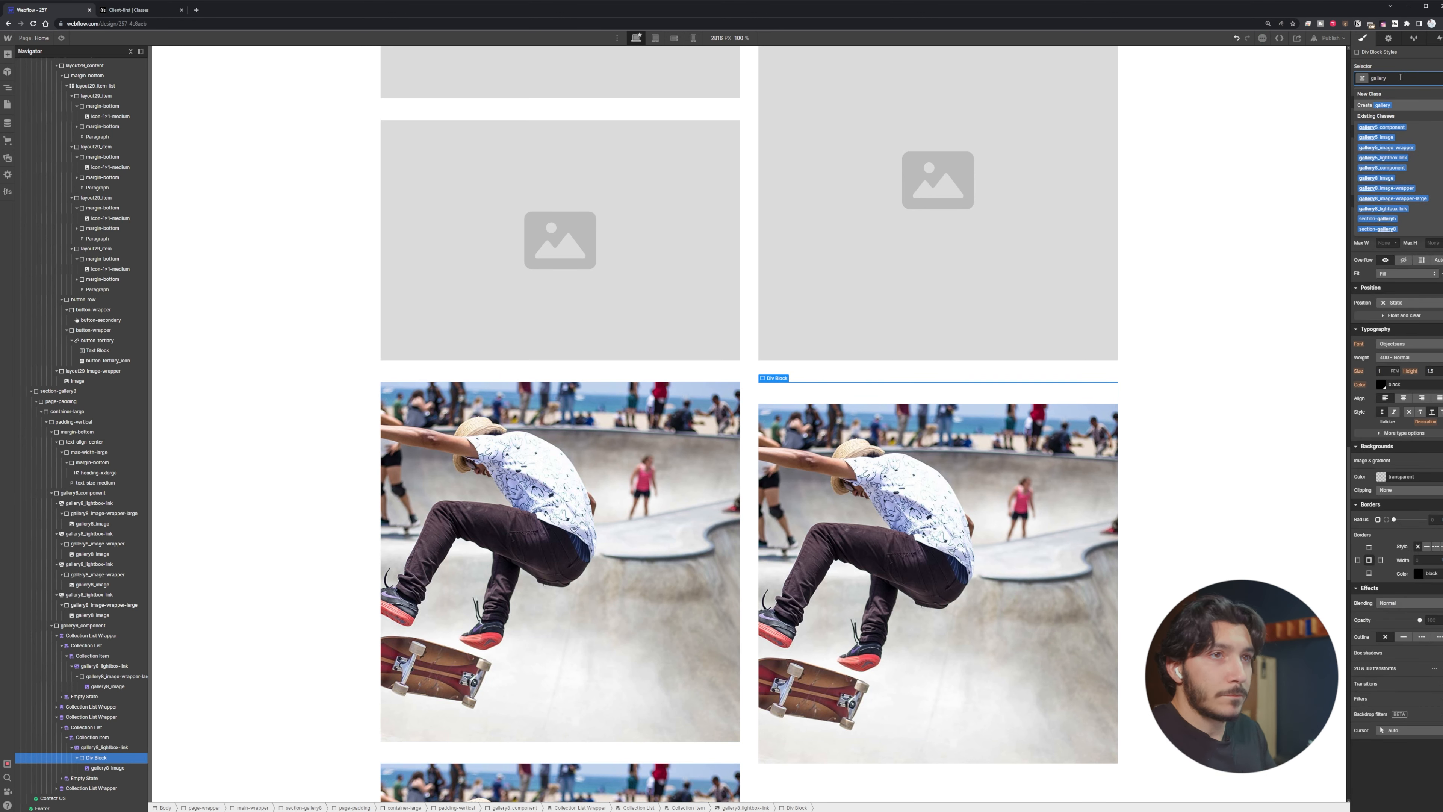
click(1381, 188)
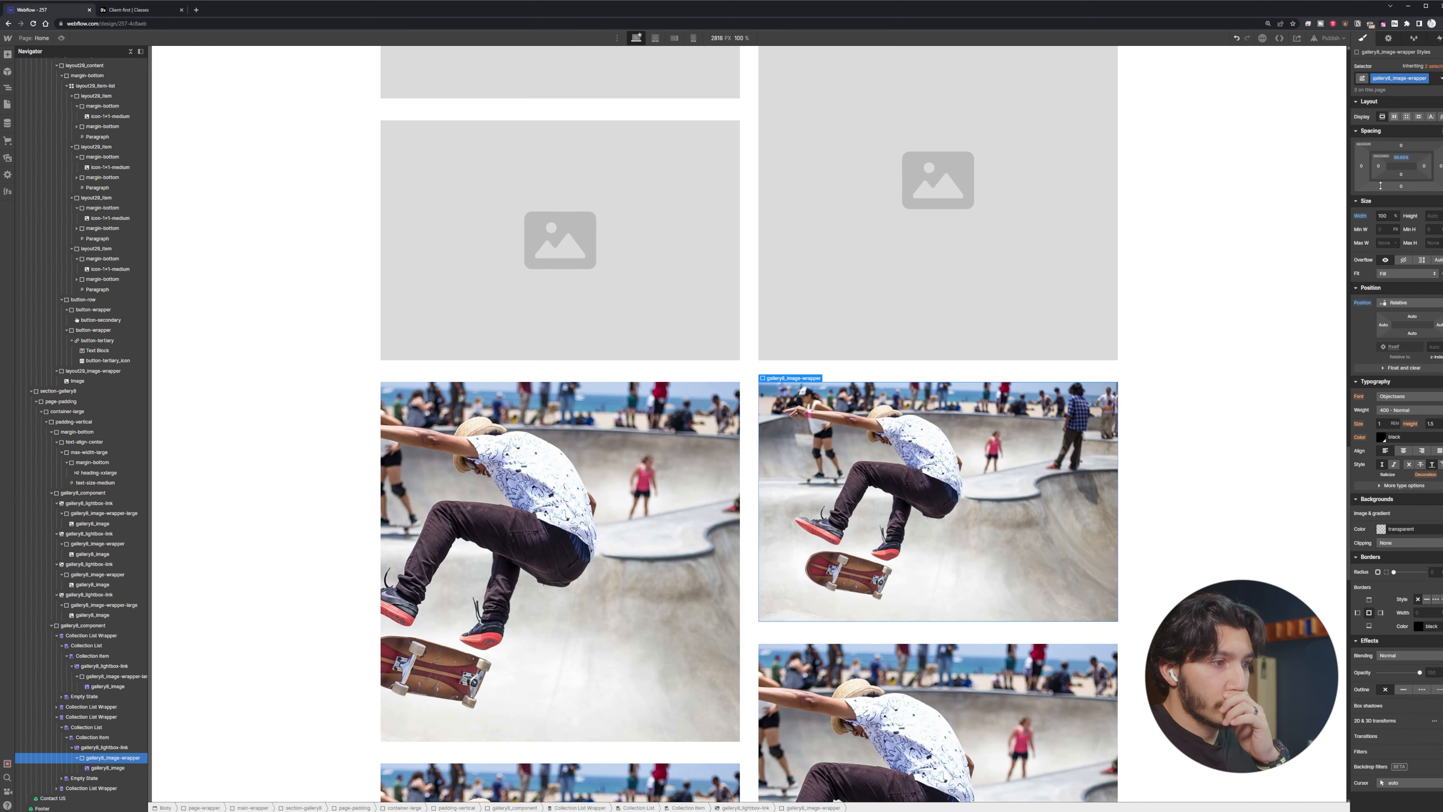
scroll(613, 621, down, 4)
click(613, 620)
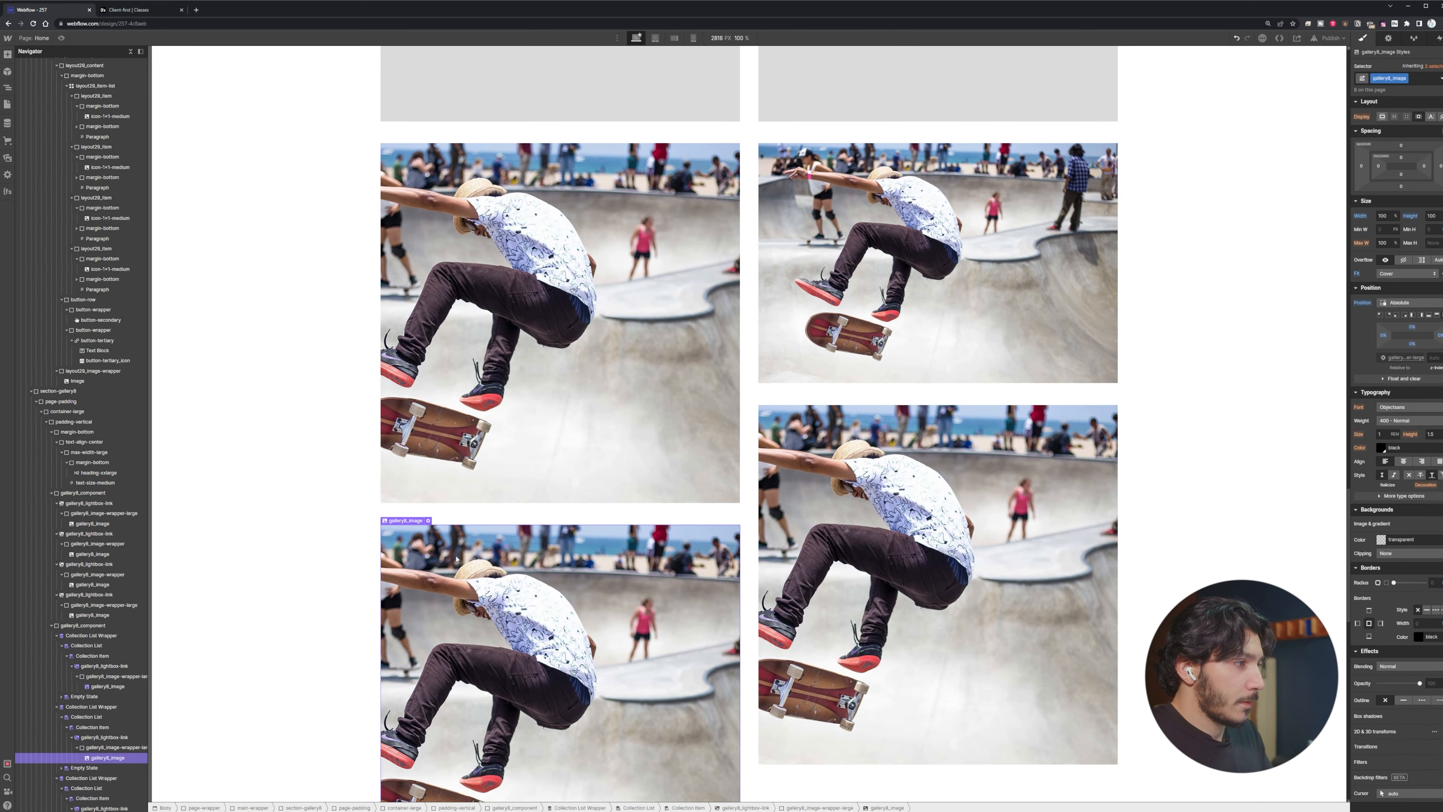
click(119, 747)
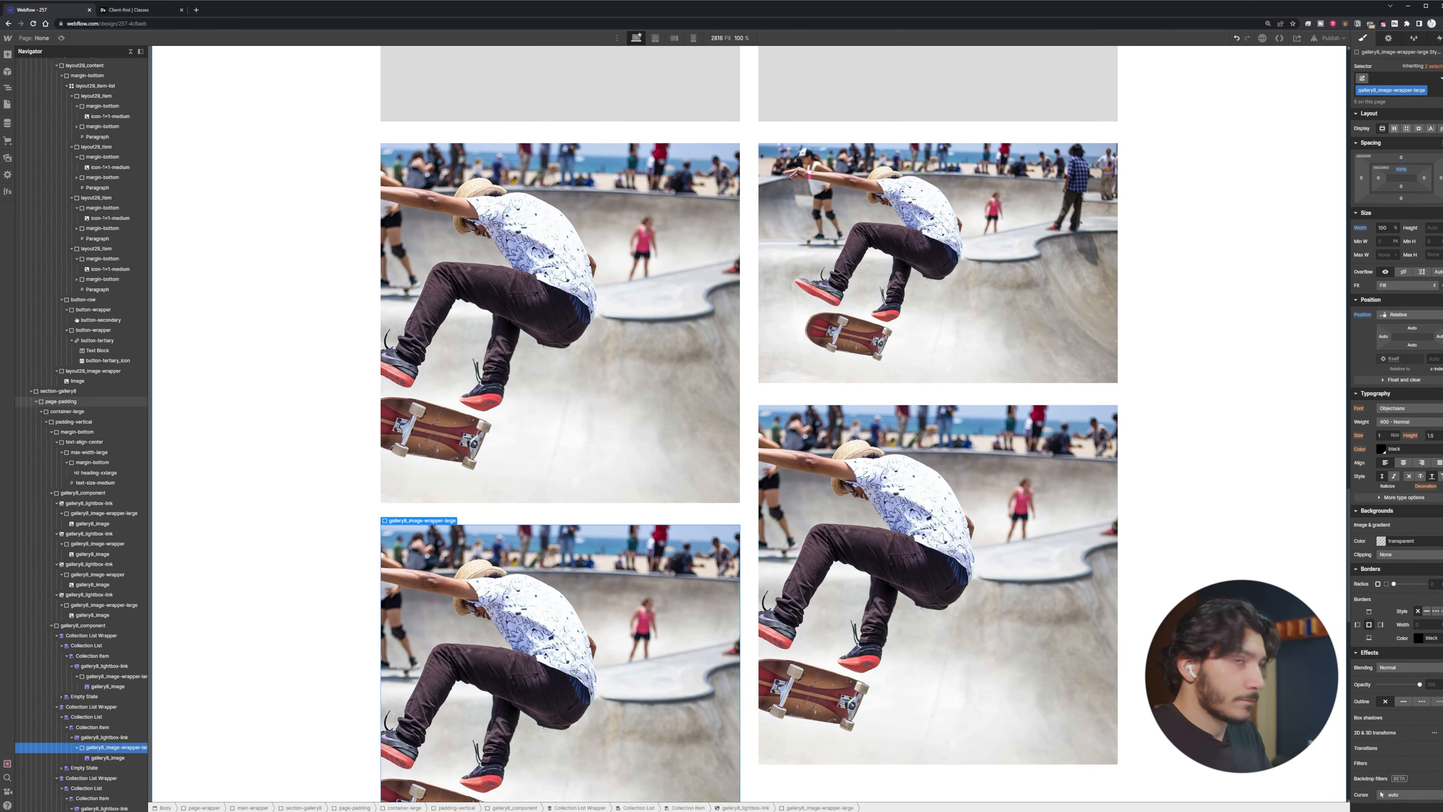
click(1424, 90)
click(1401, 123)
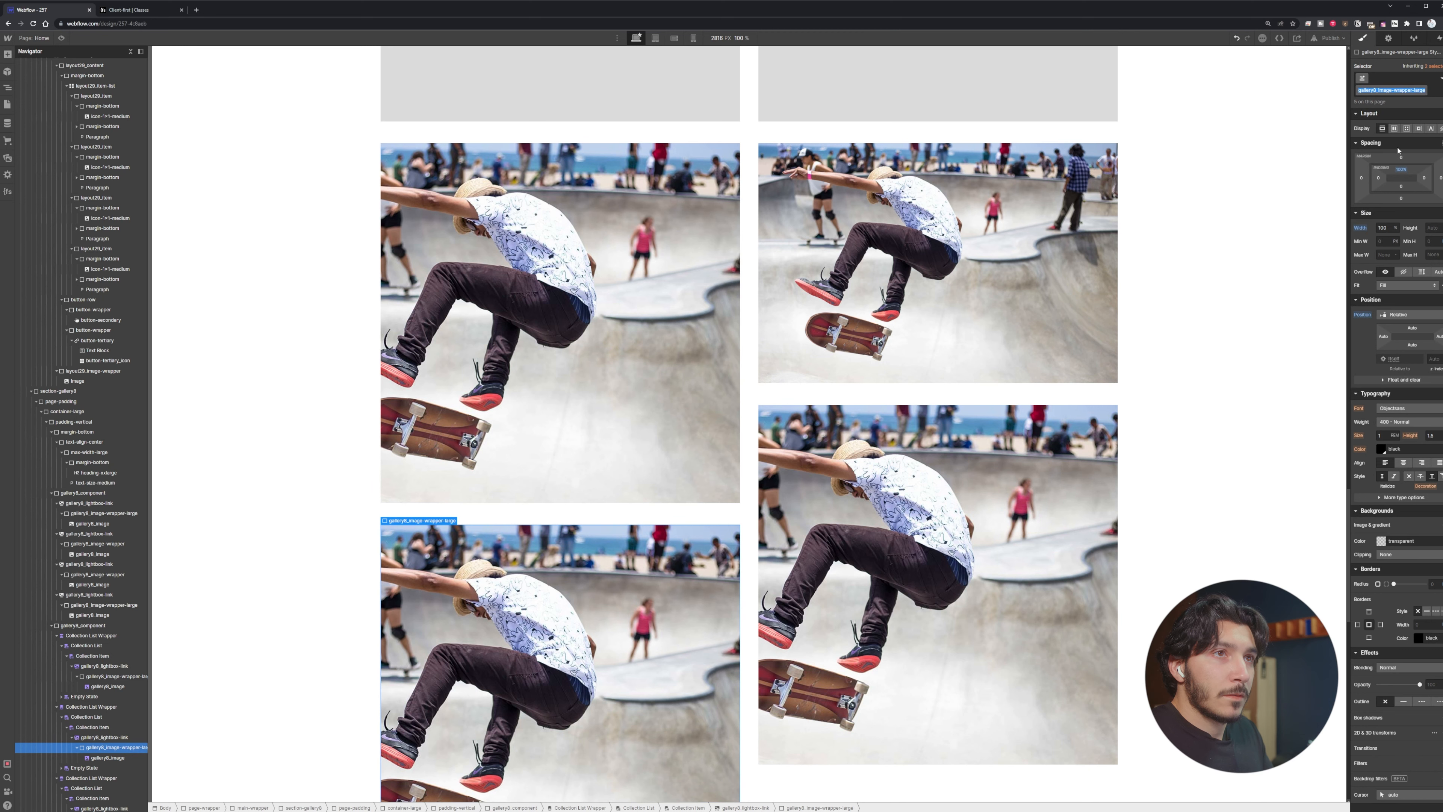
text(gallery)
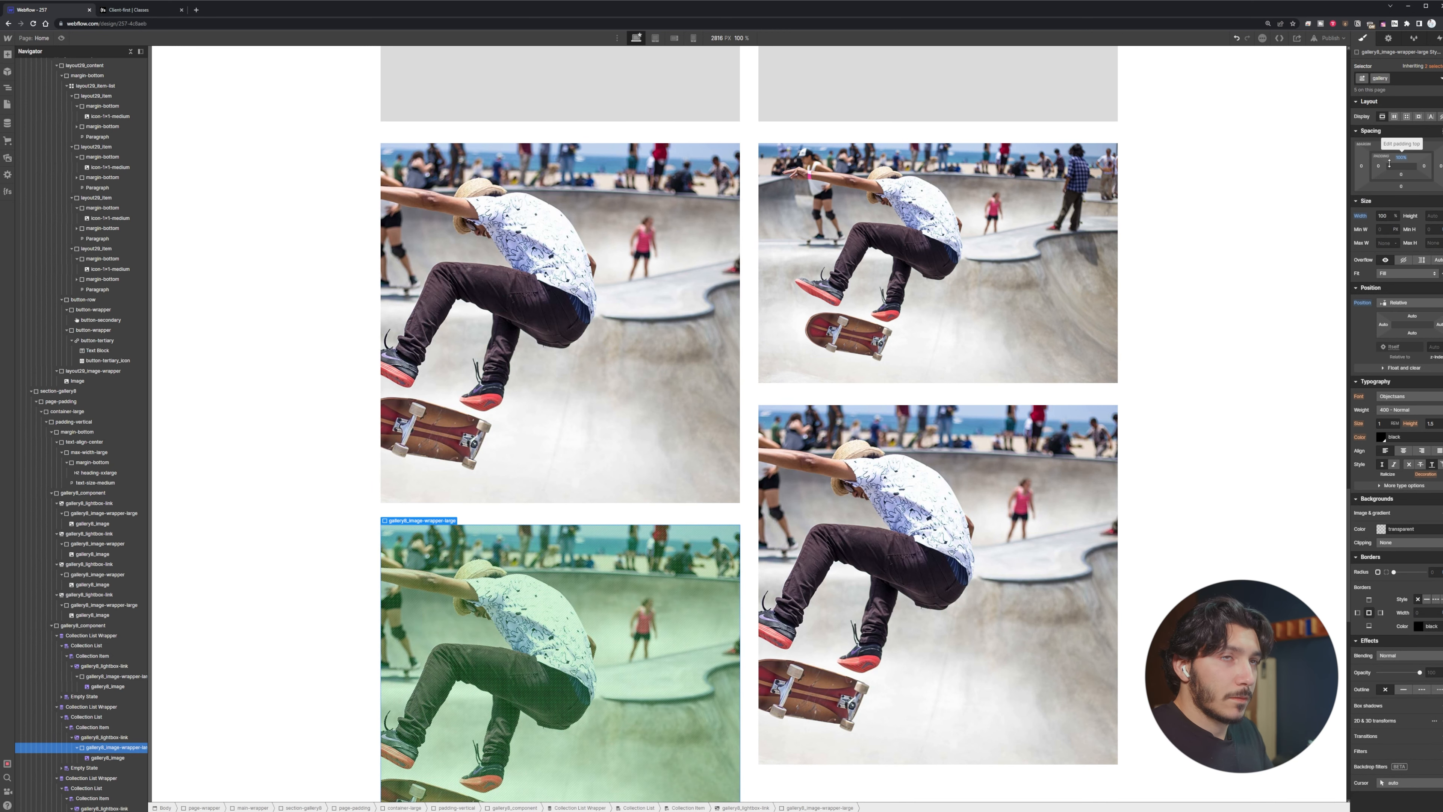
click(1298, 103)
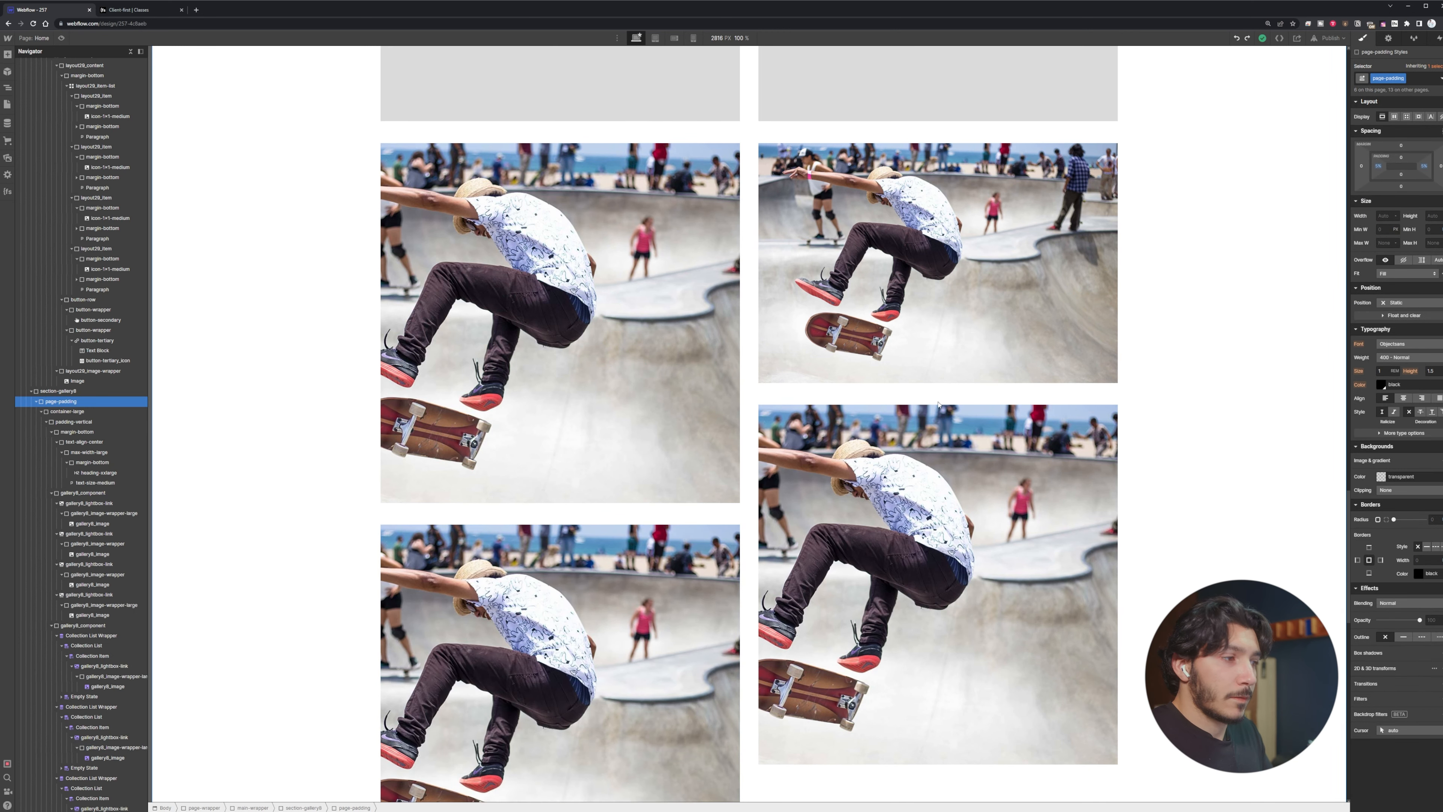
Swap the lower first-column image's wrapper class from gallery8_image-wrapper-large to gallery8_image-wrapper
click(114, 757)
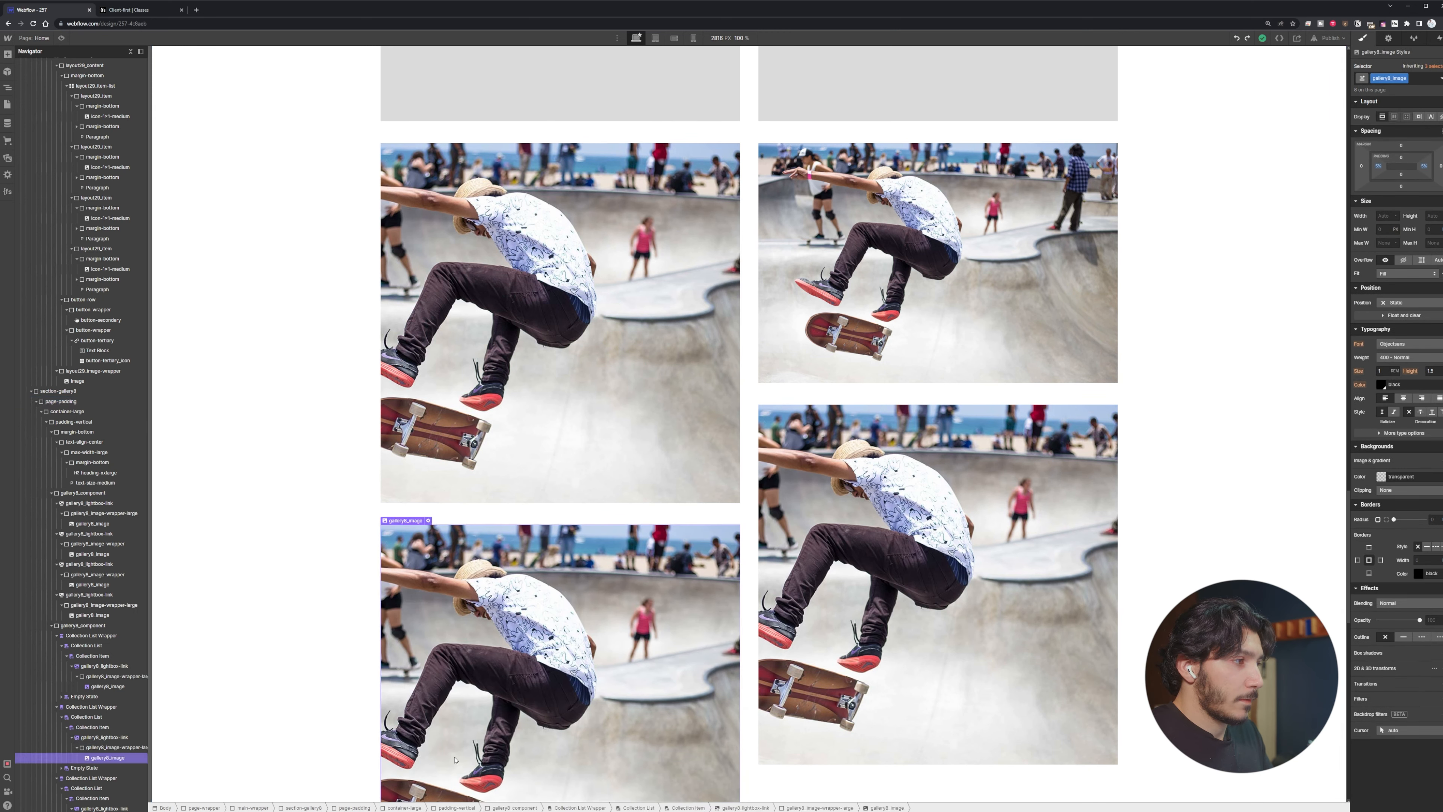
click(133, 746)
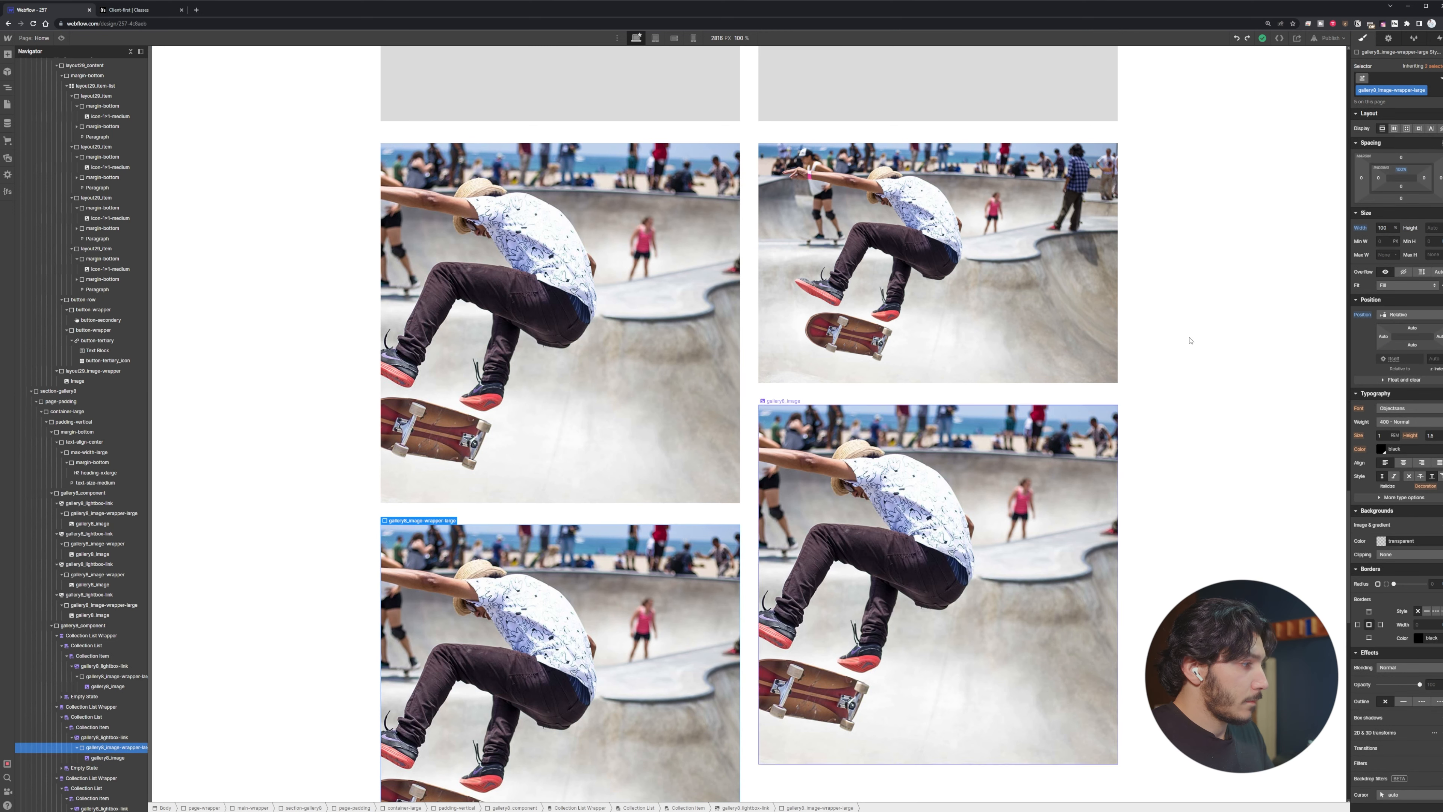
click(1425, 91)
click(1396, 122)
click(1398, 79)
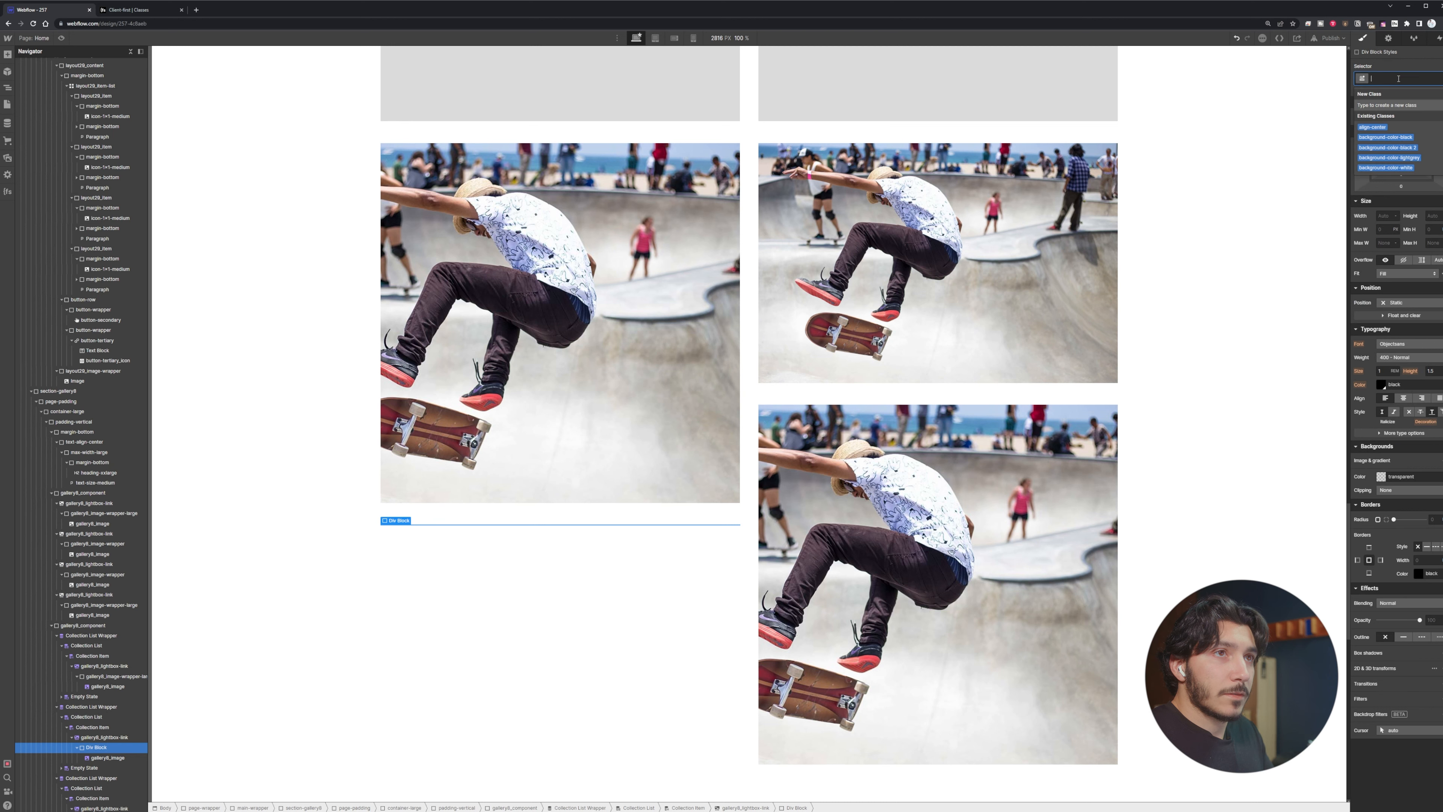
text(gallery)
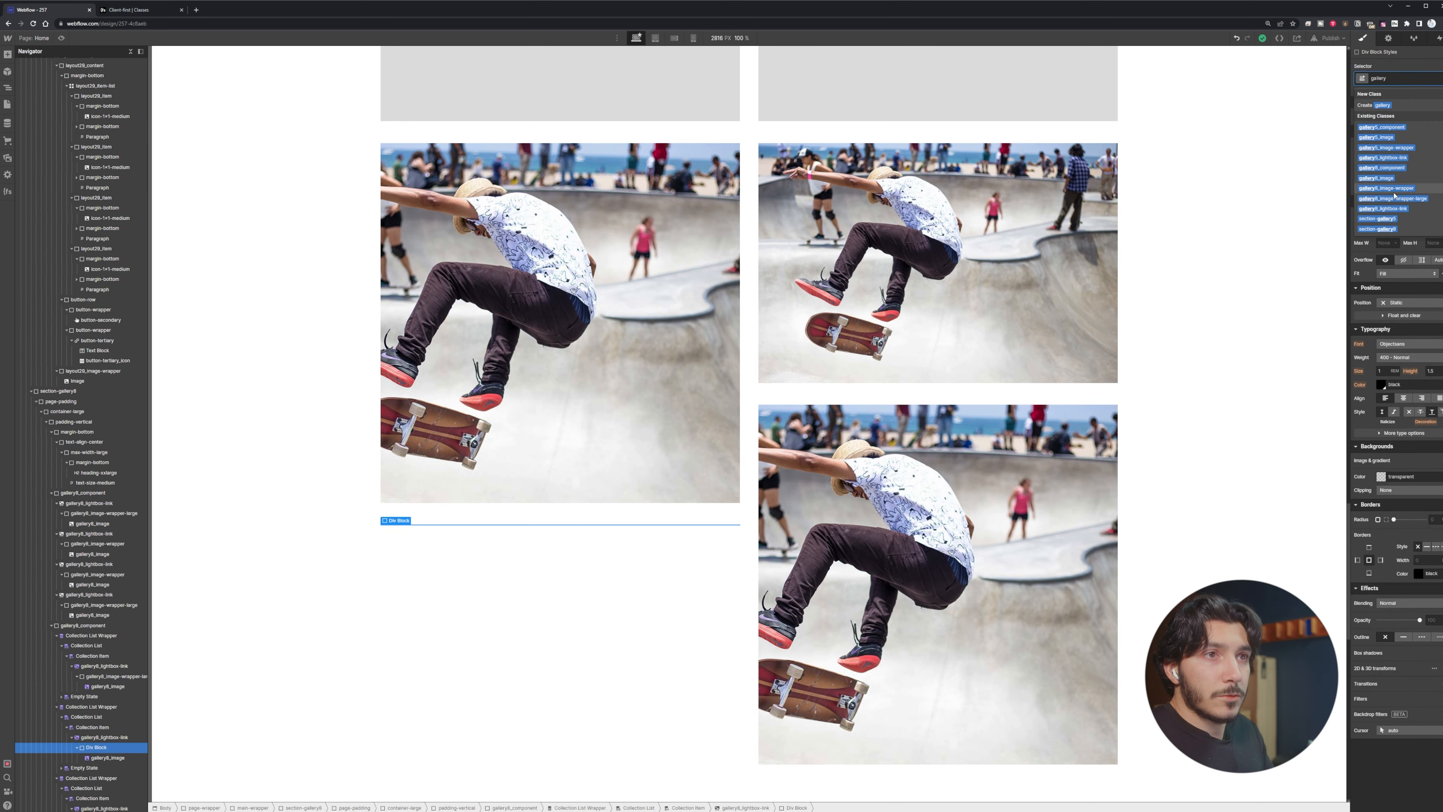
click(1410, 189)
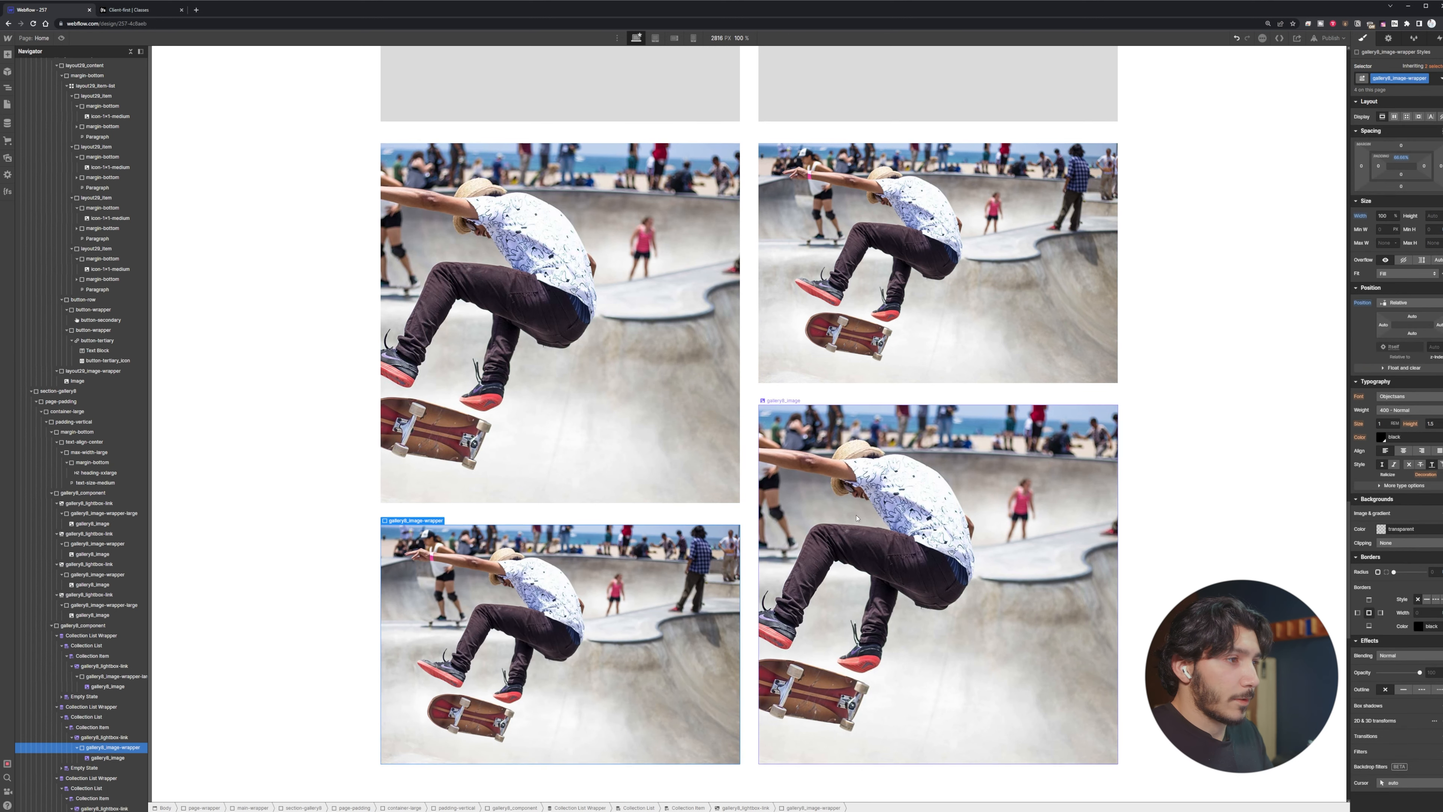
Make the collection list of the upper second-column image start at item 2
scroll(771, 498, up, 5)
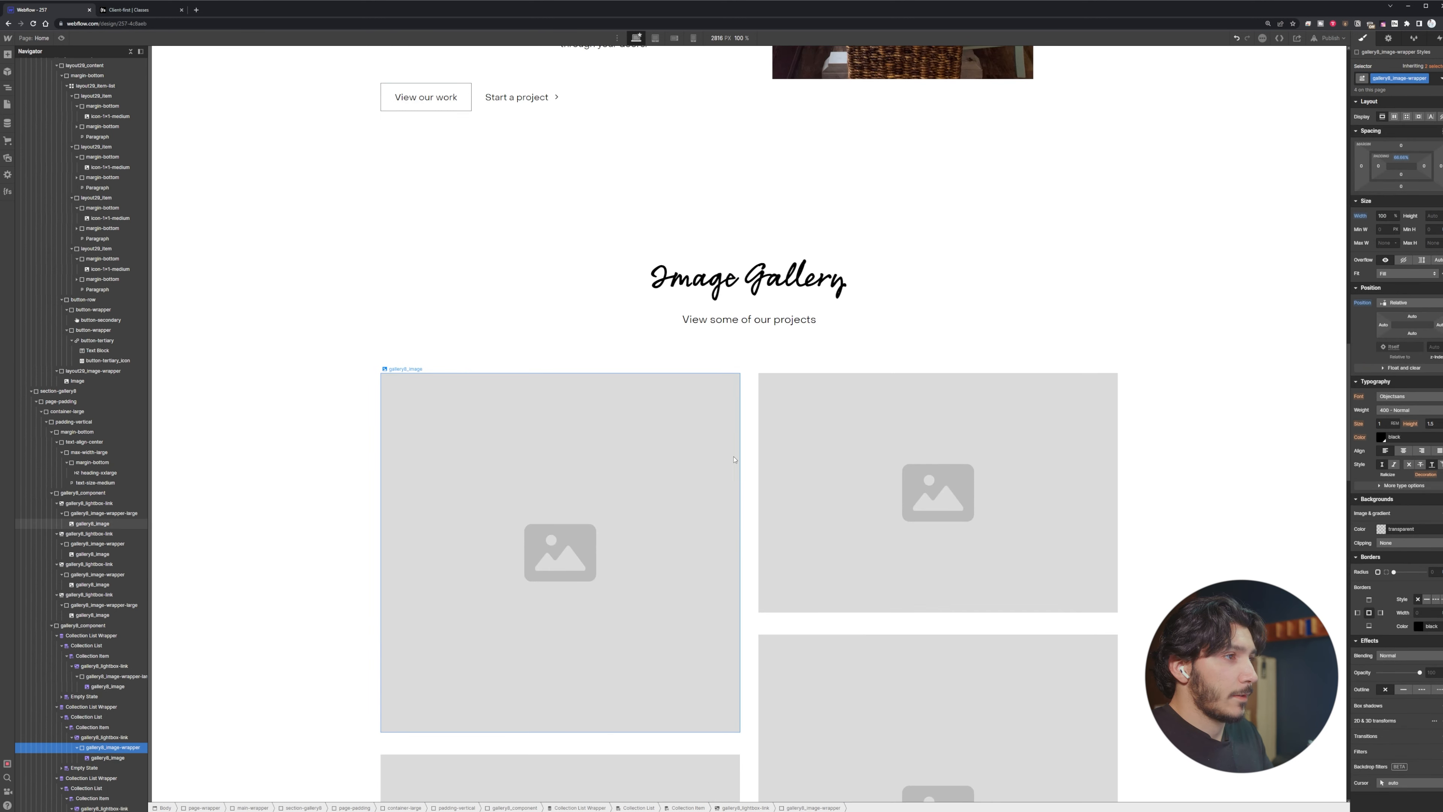
scroll(742, 530, down, 13)
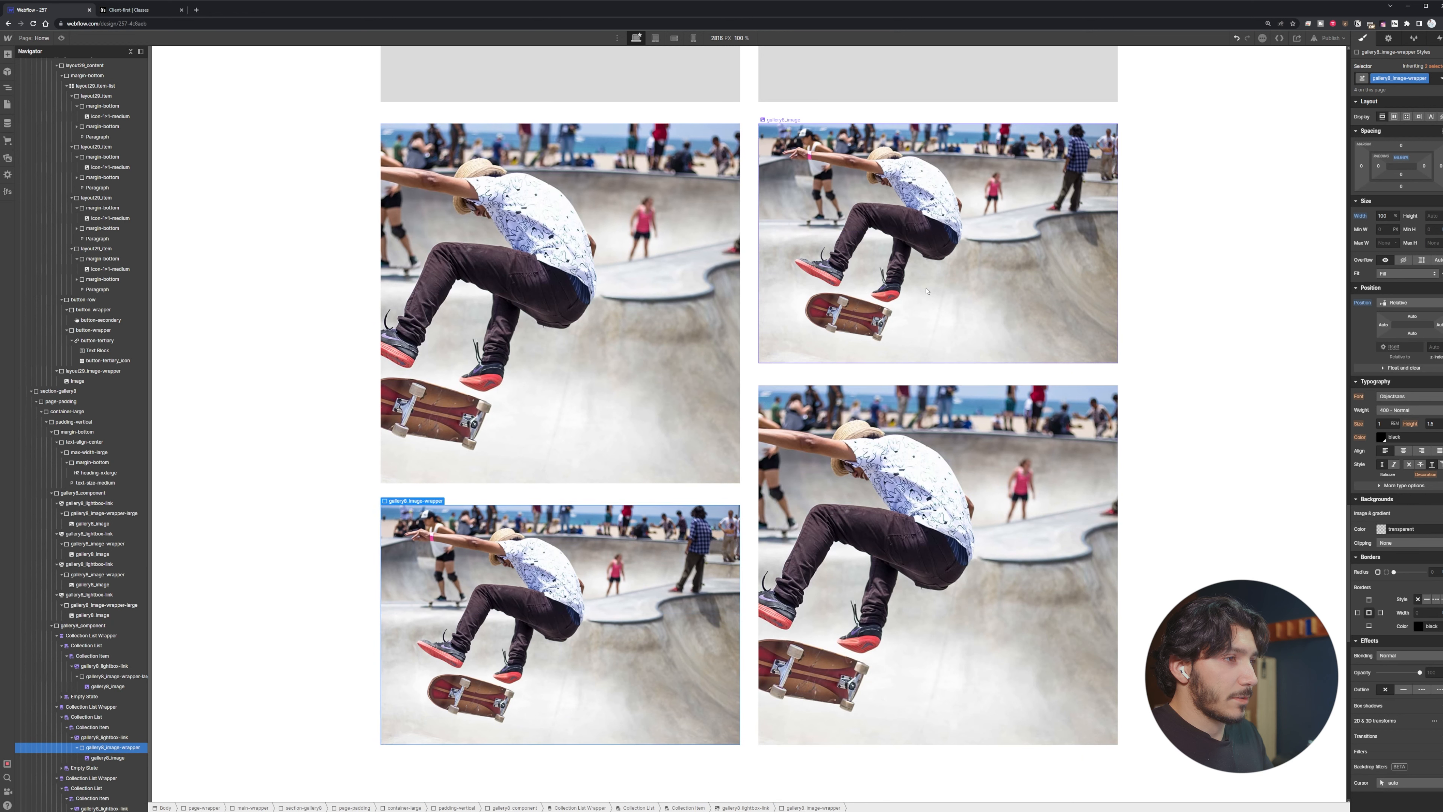
click(915, 273)
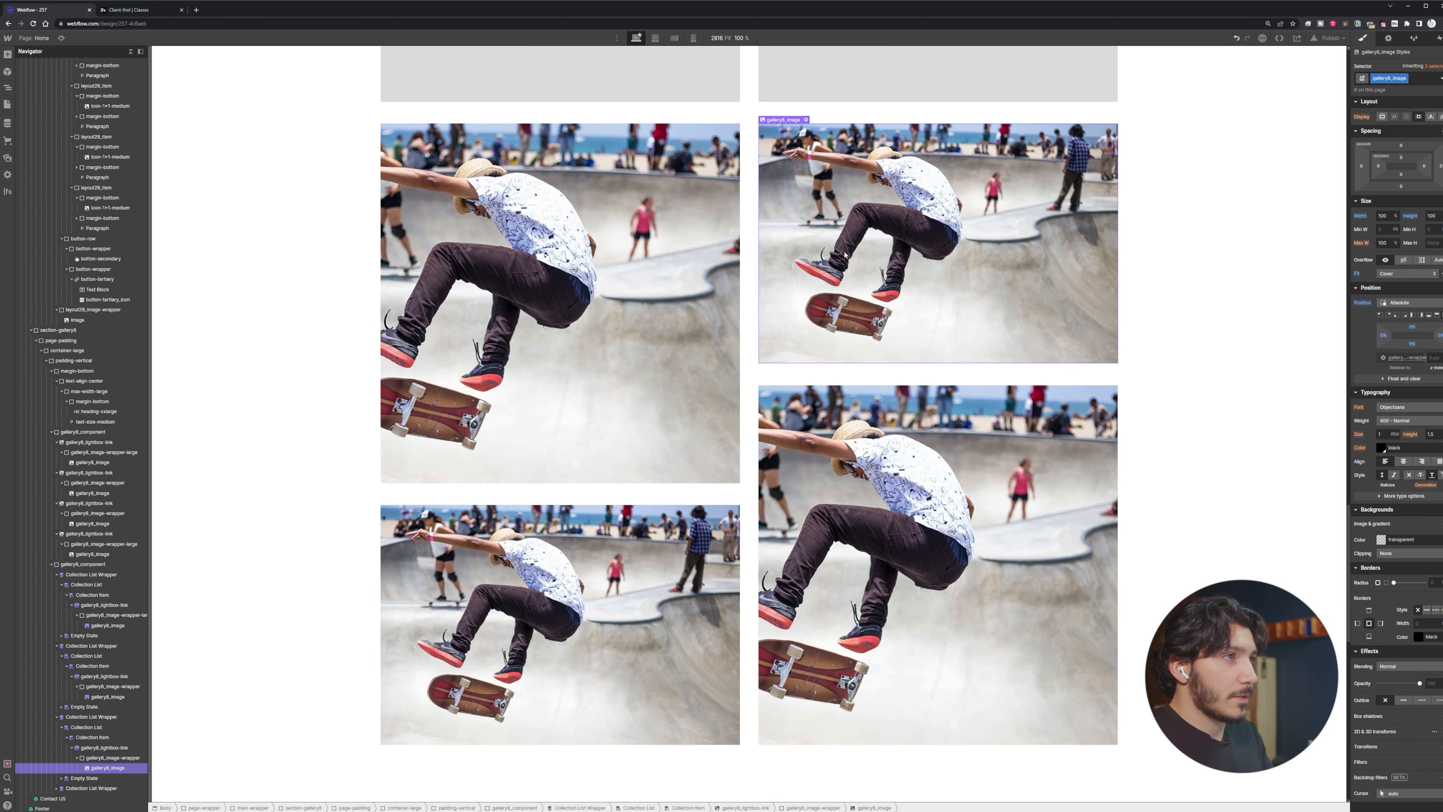
click(99, 746)
click(100, 737)
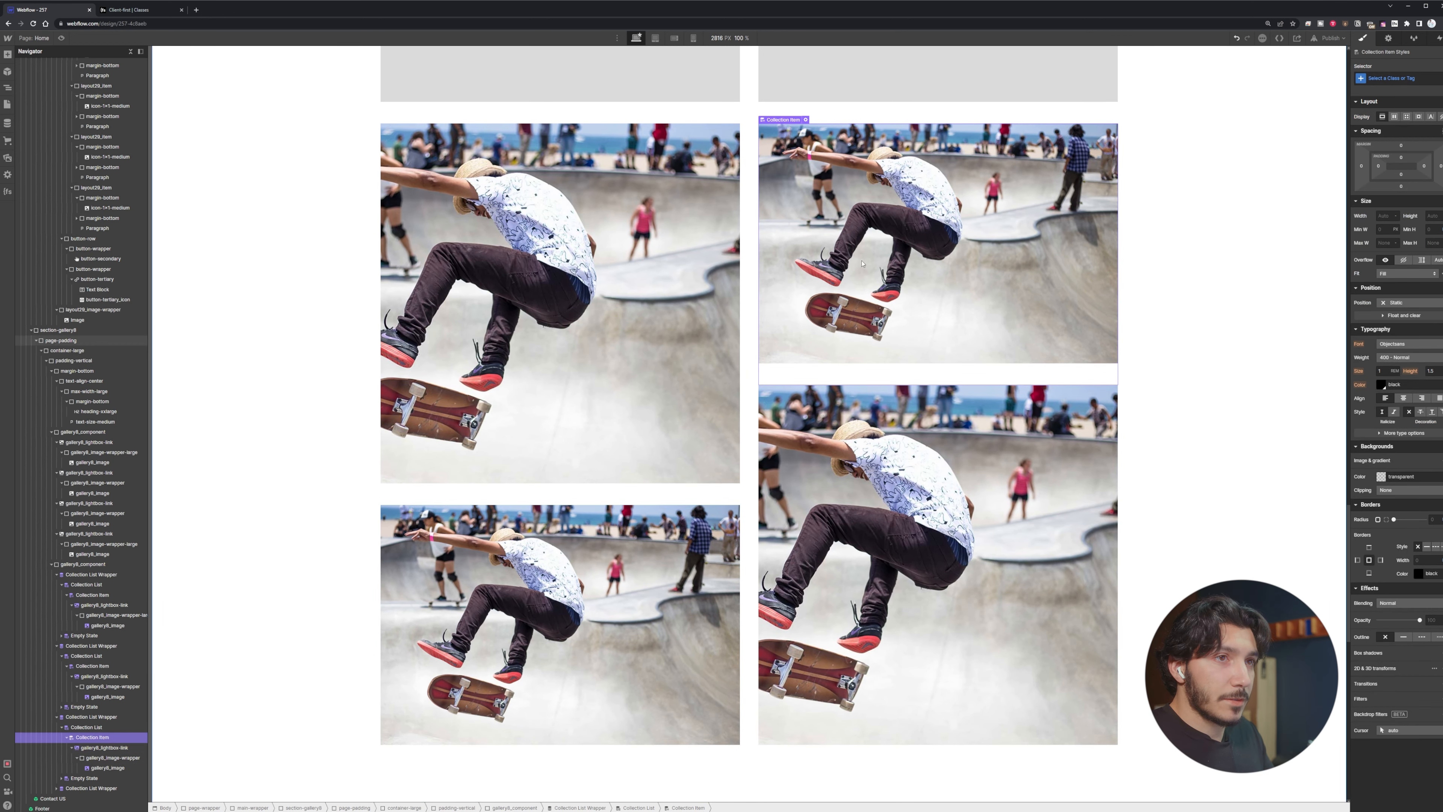
click(1390, 37)
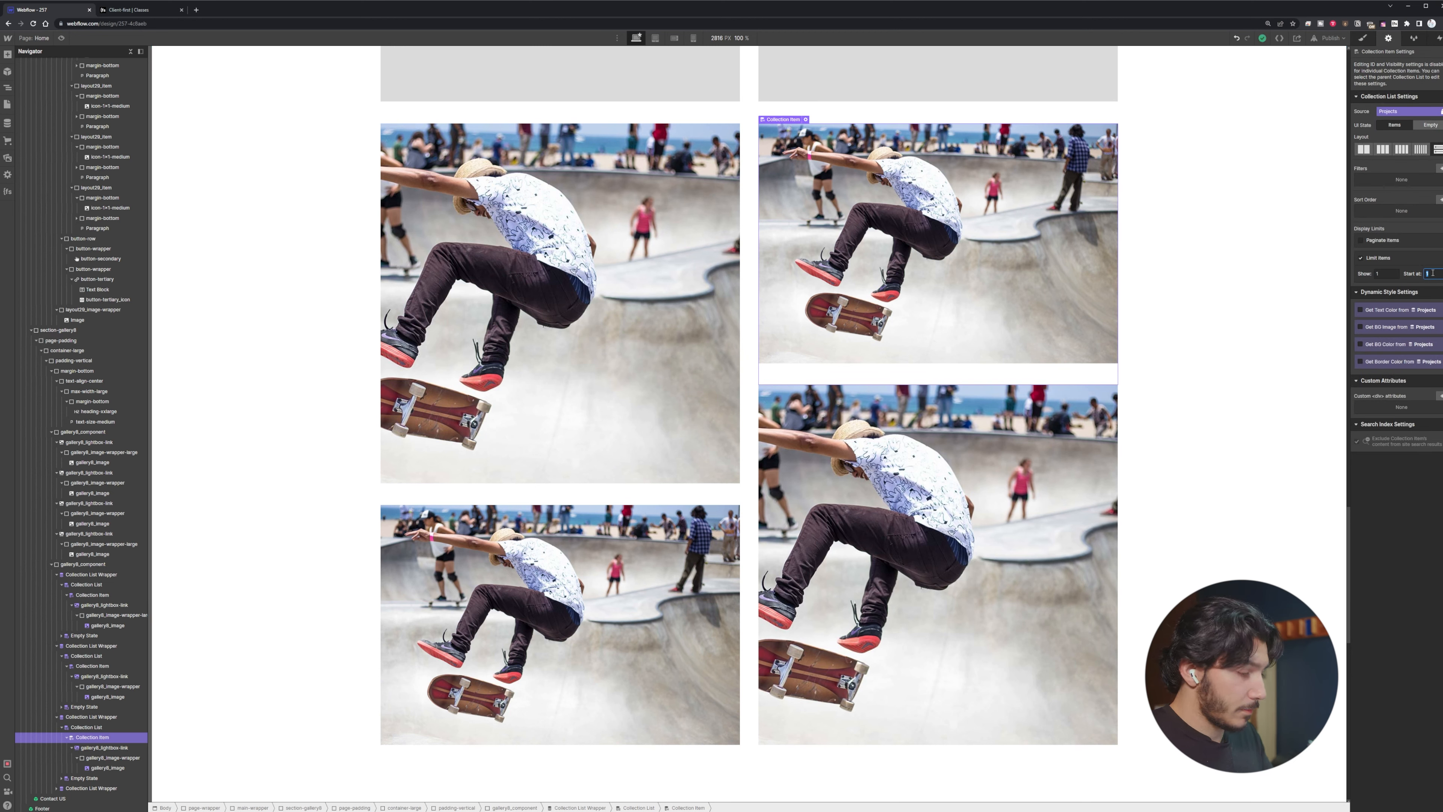
text(2)
Make the collection list of the lower first-column image start at item 3
click(595, 591)
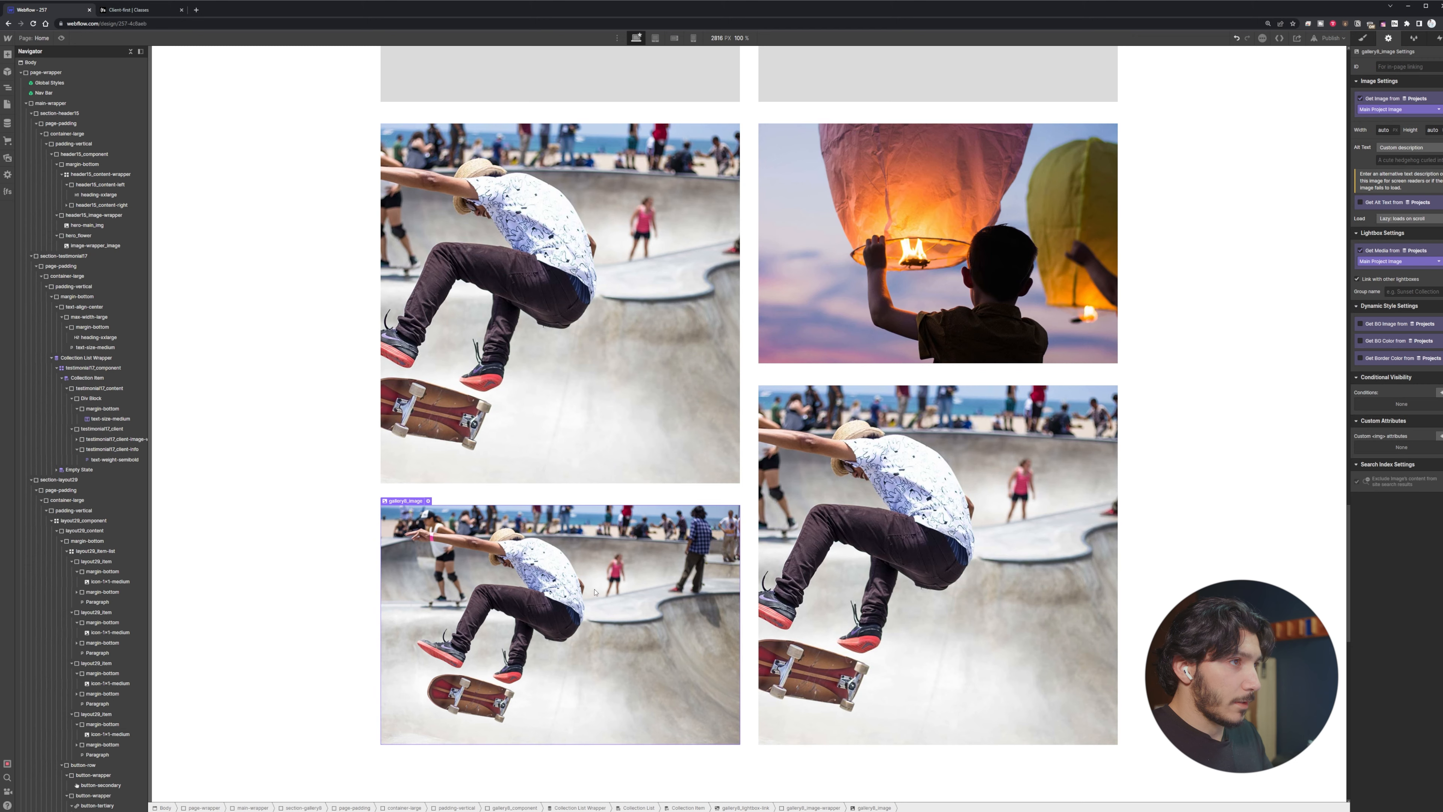
click(88, 378)
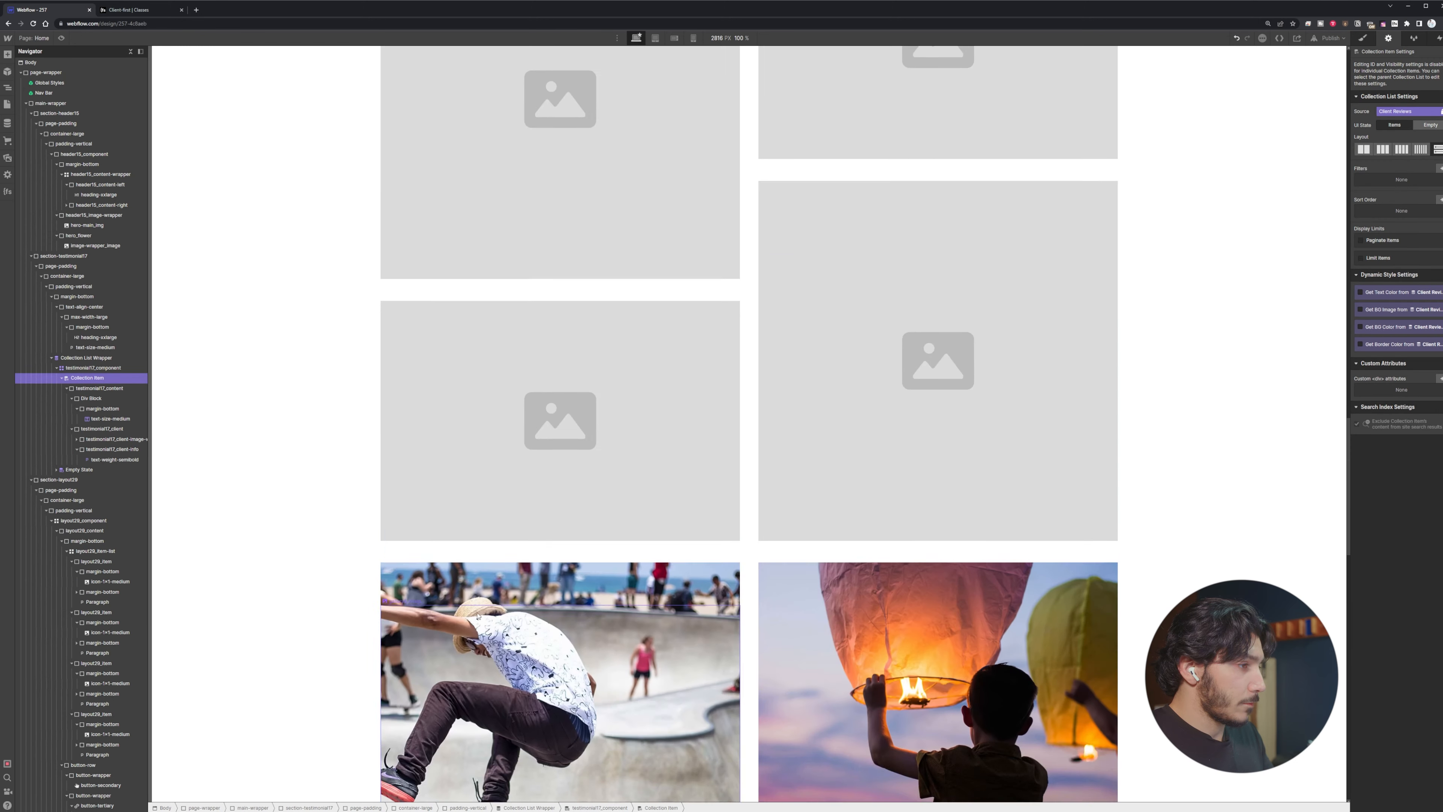
scroll(540, 622, down, 3)
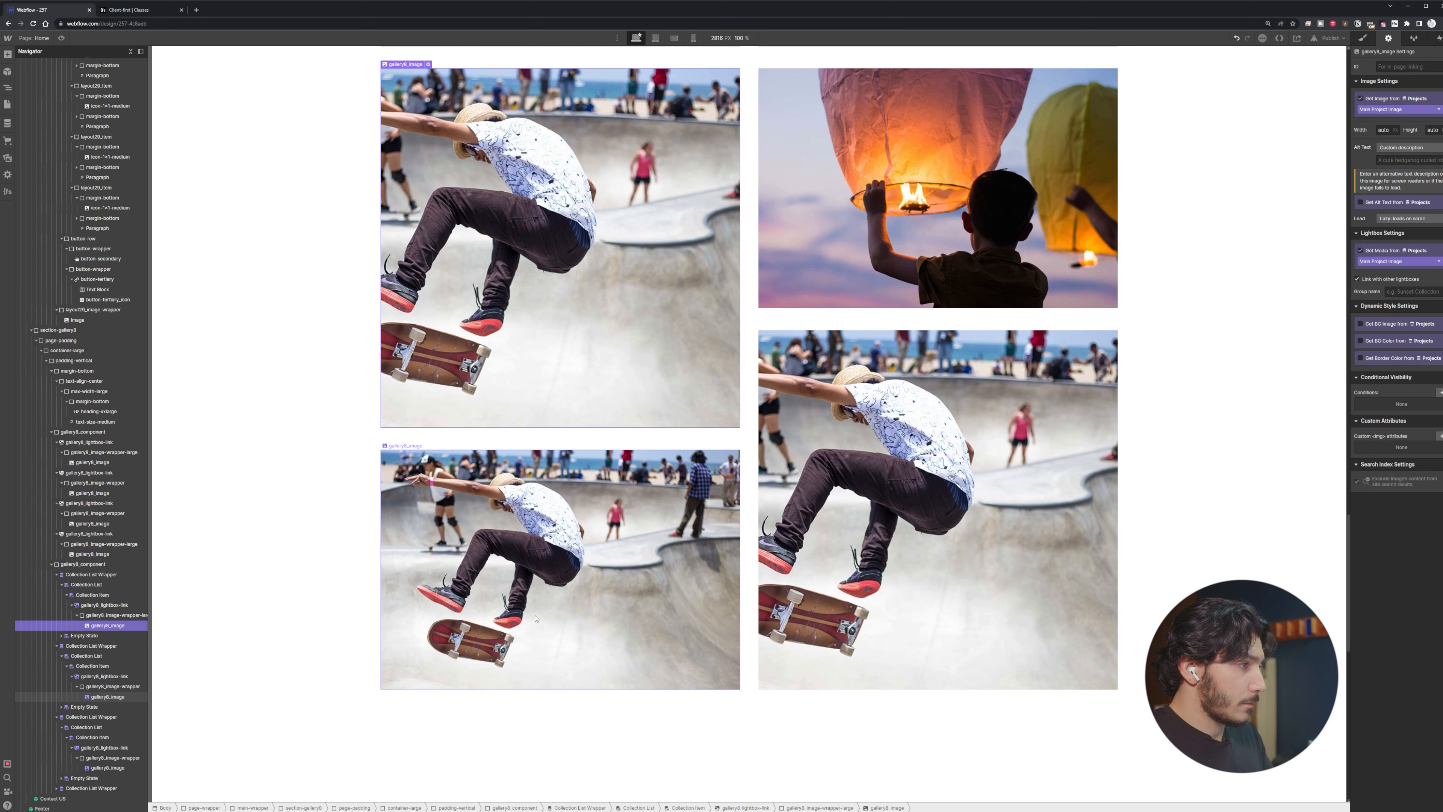
click(97, 697)
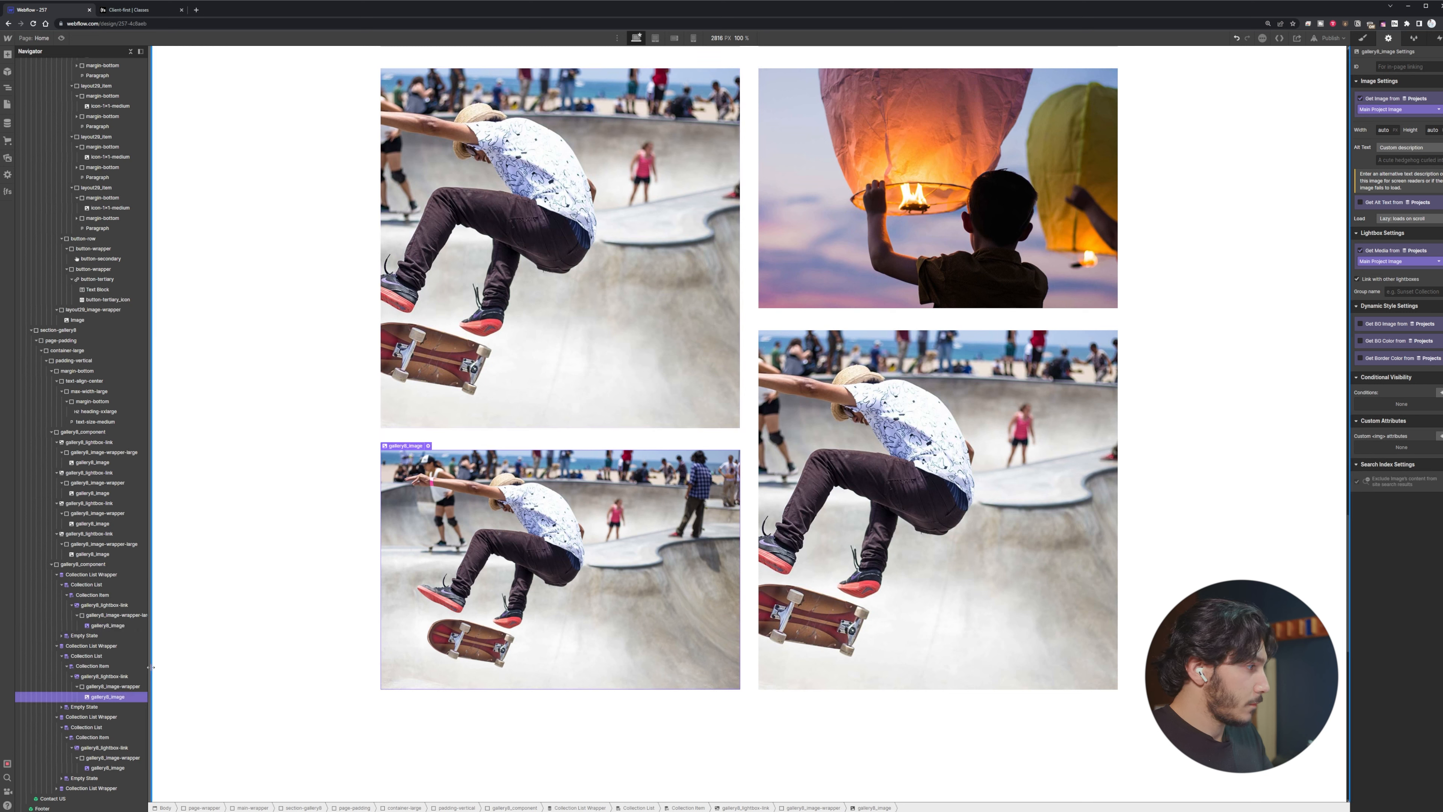
click(92, 666)
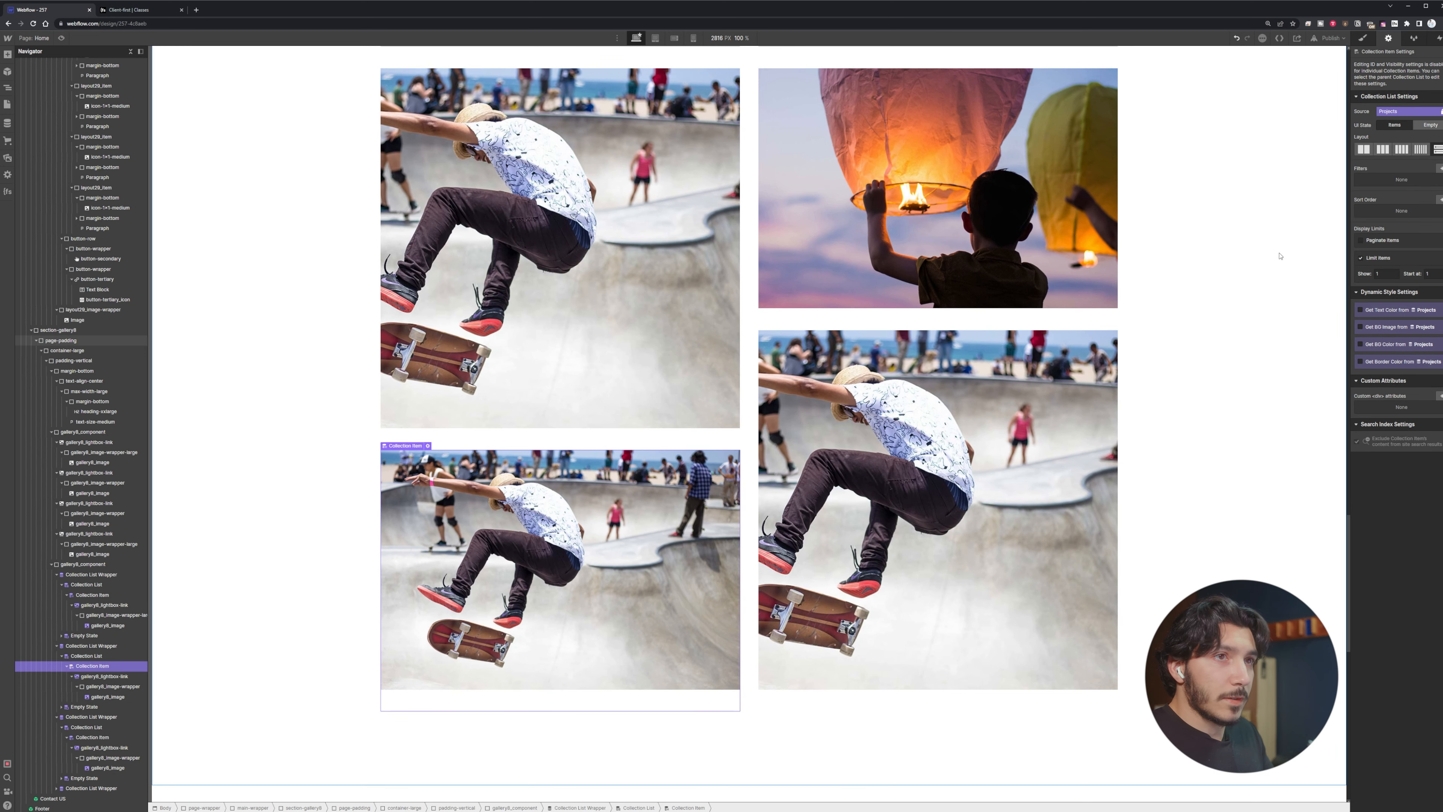
click(1385, 275)
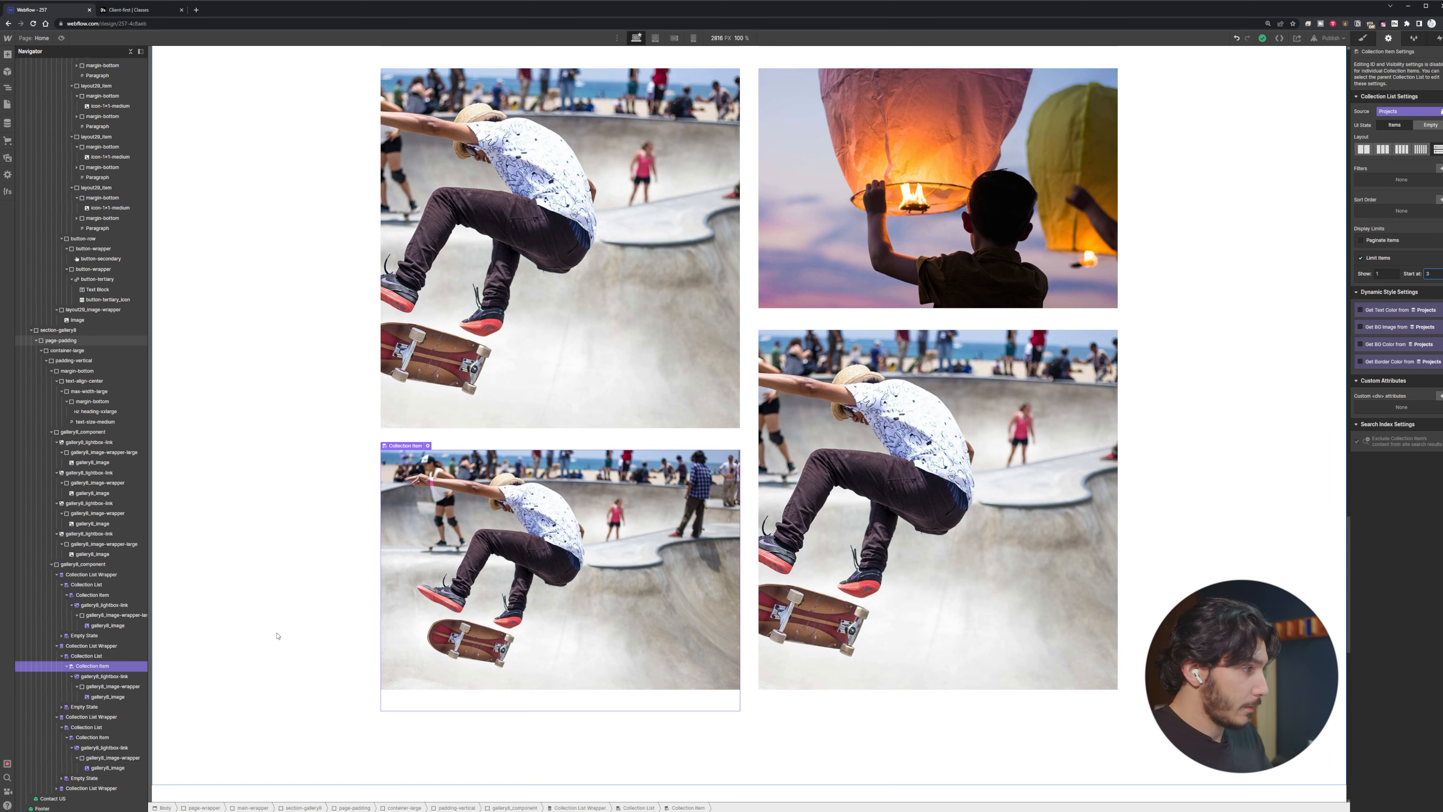
click(781, 628)
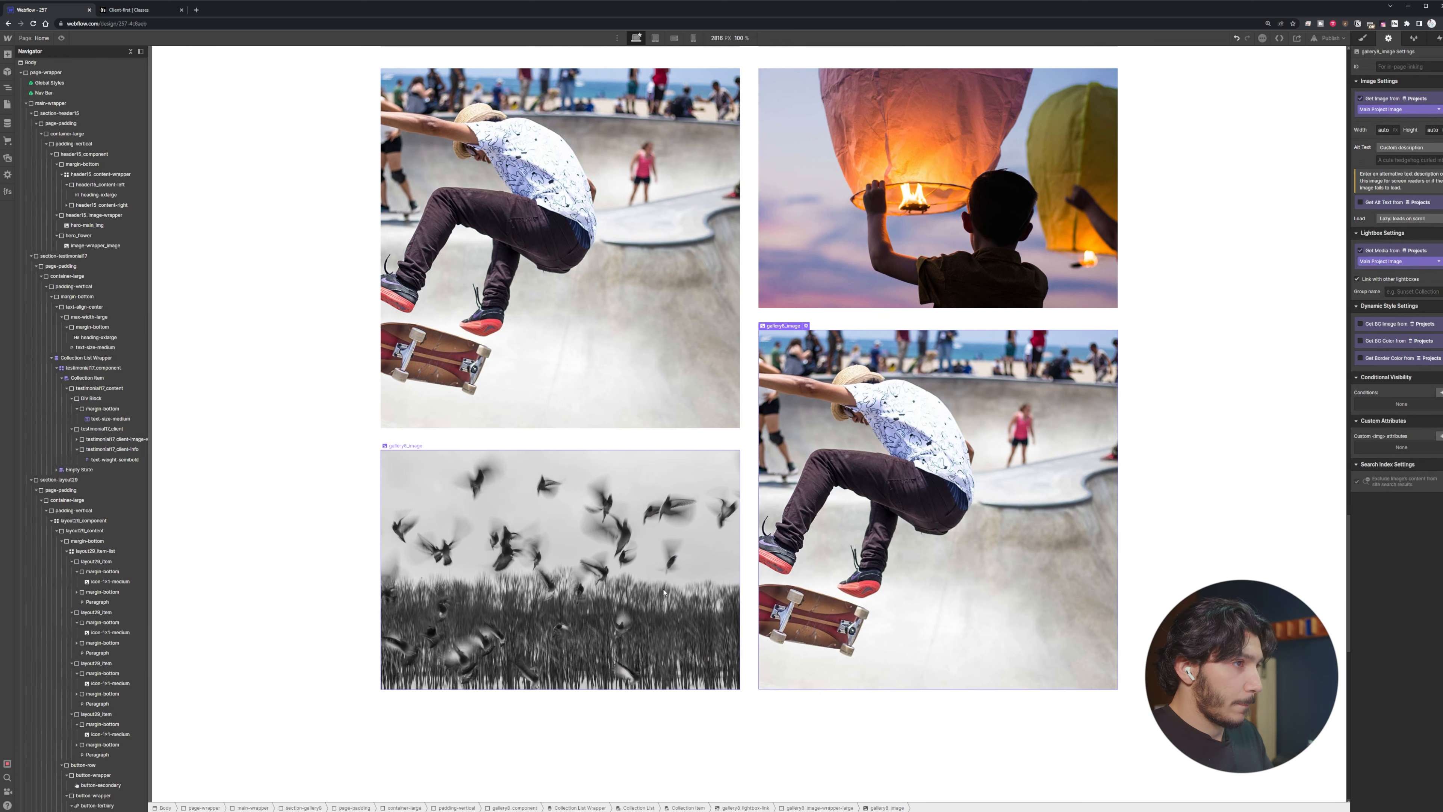
Make the collection list of the lower second-column image start at the next project not yet shown in the gallery
scroll(112, 582, down, 1)
scroll(112, 582, down, 12)
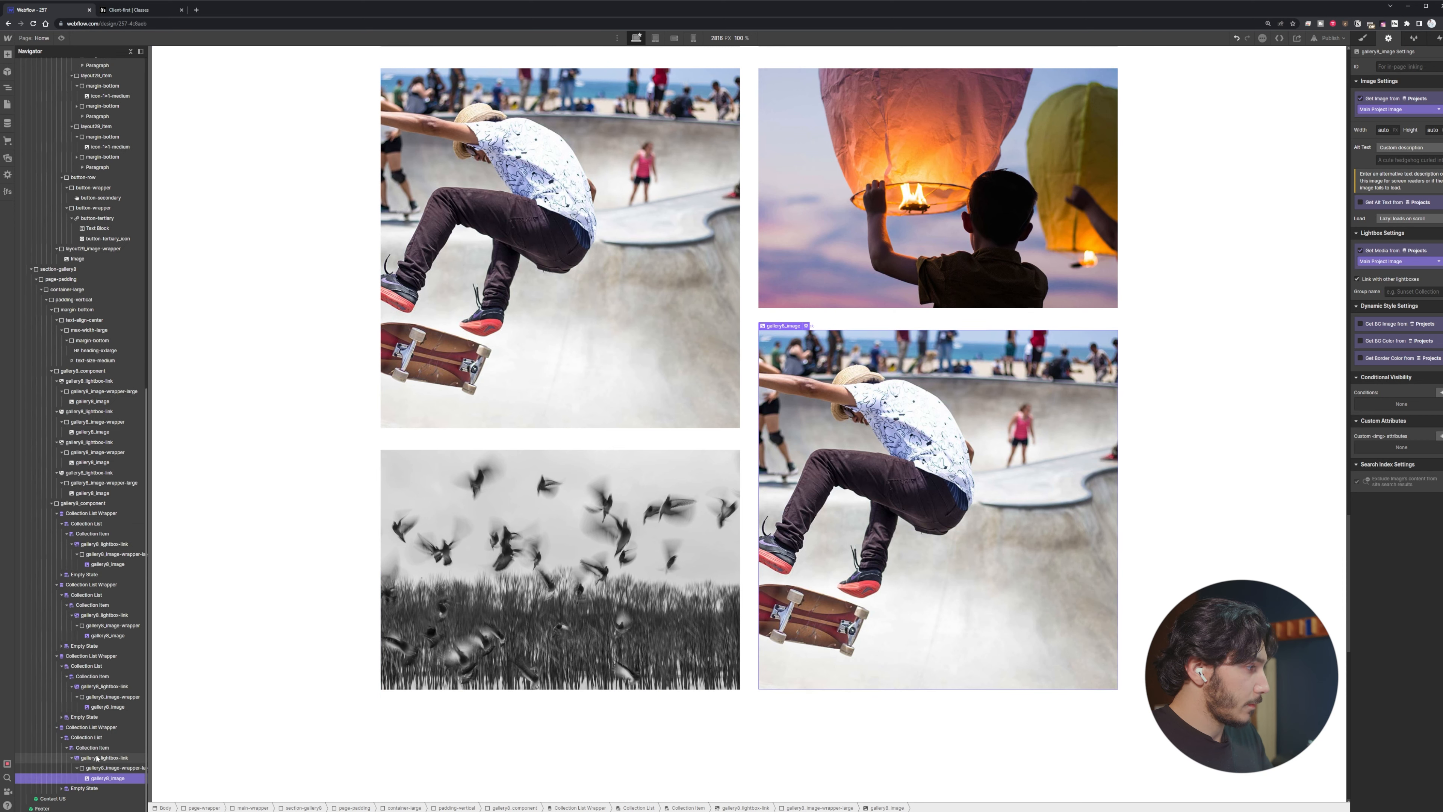
click(92, 748)
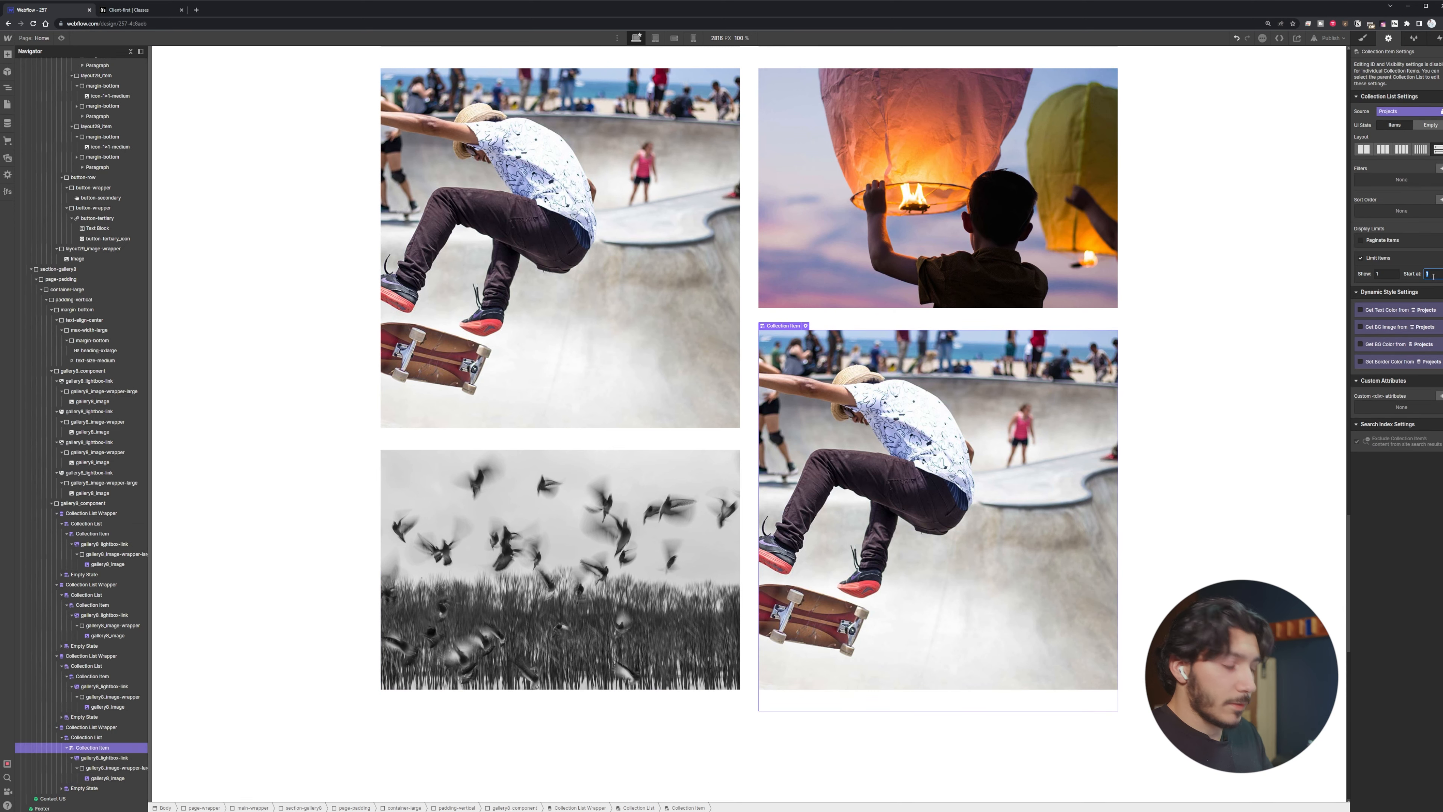
click(1233, 461)
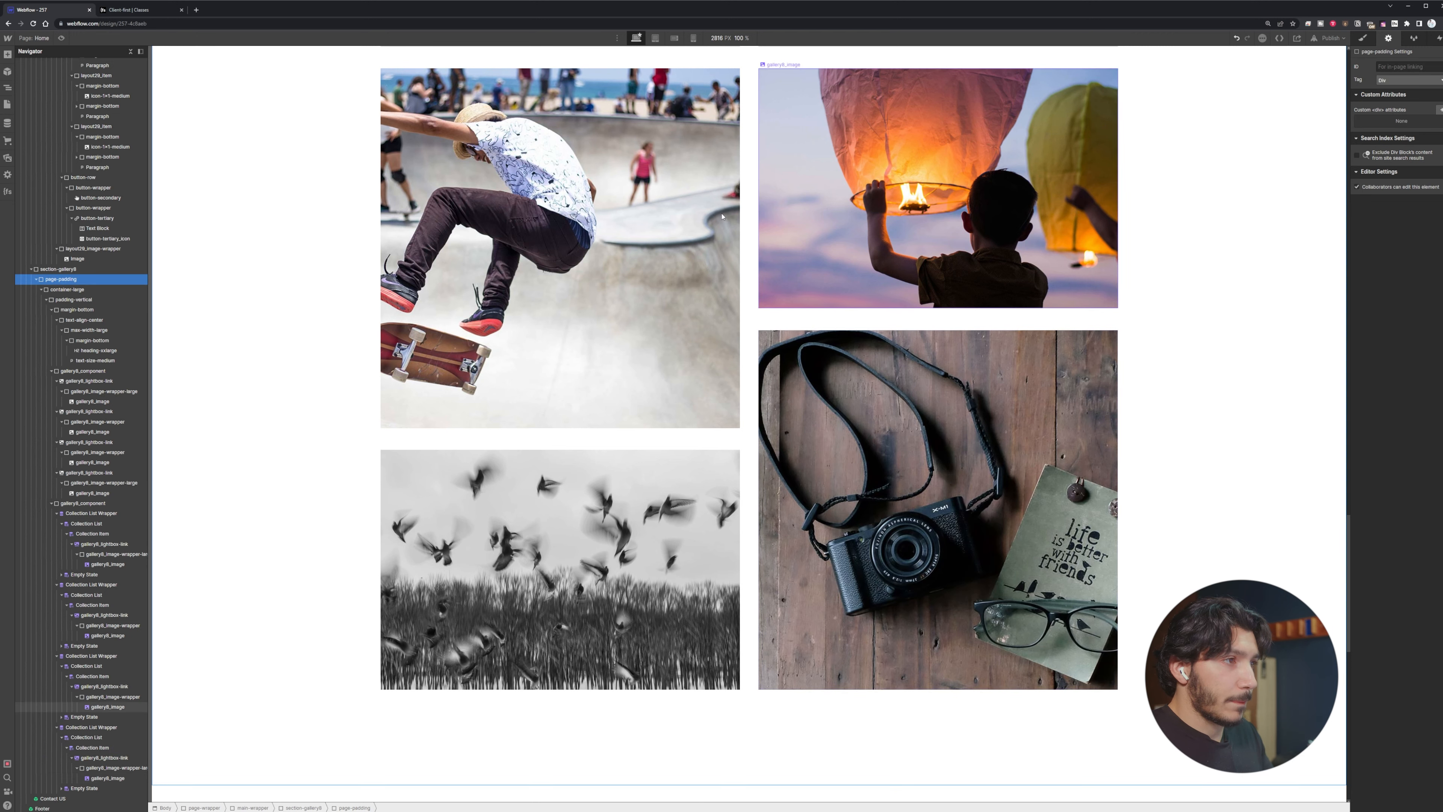
Compare the collection-driven gallery's layout with the original placeholder gallery above it
scroll(811, 534, up, 5)
scroll(811, 534, up, 6)
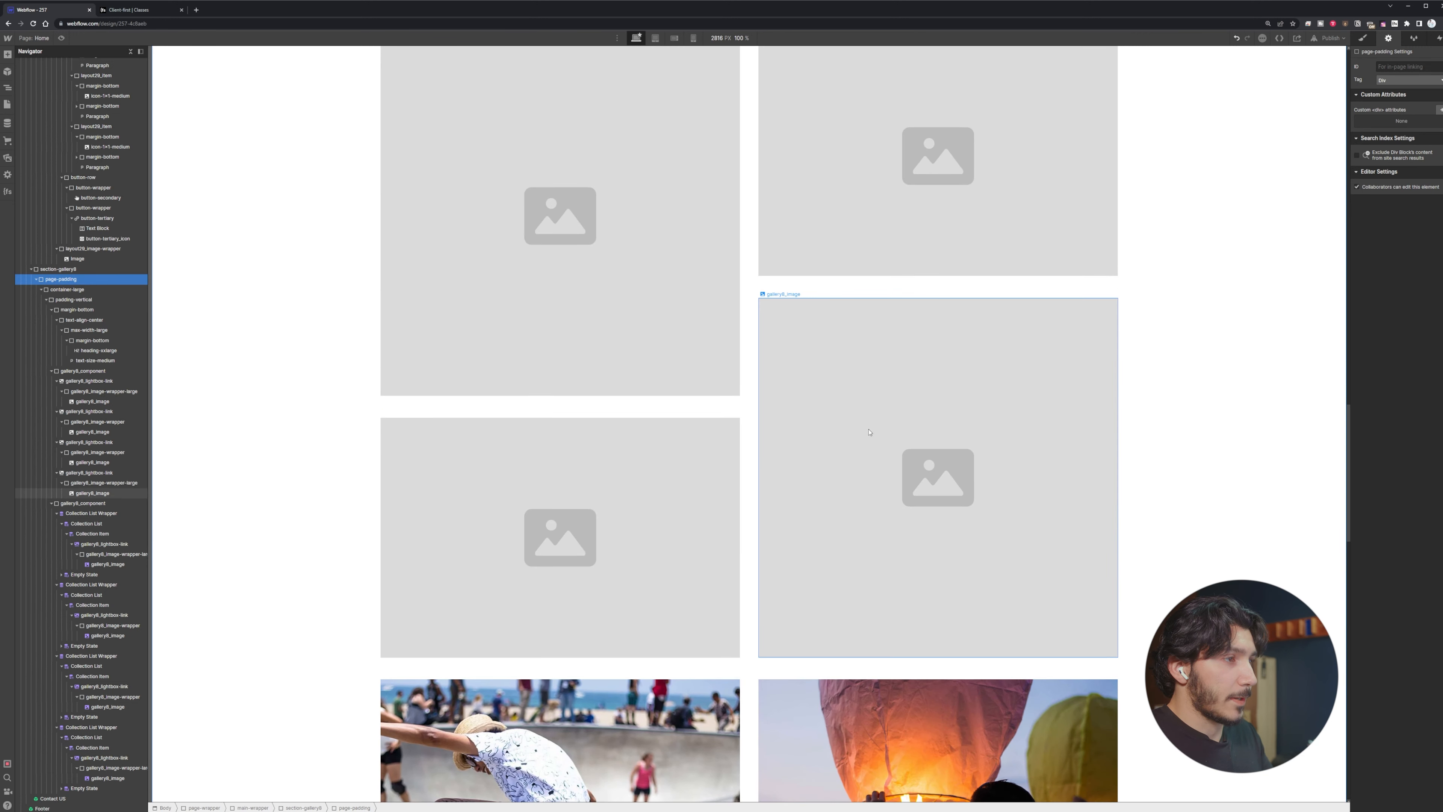
scroll(715, 468, down, 10)
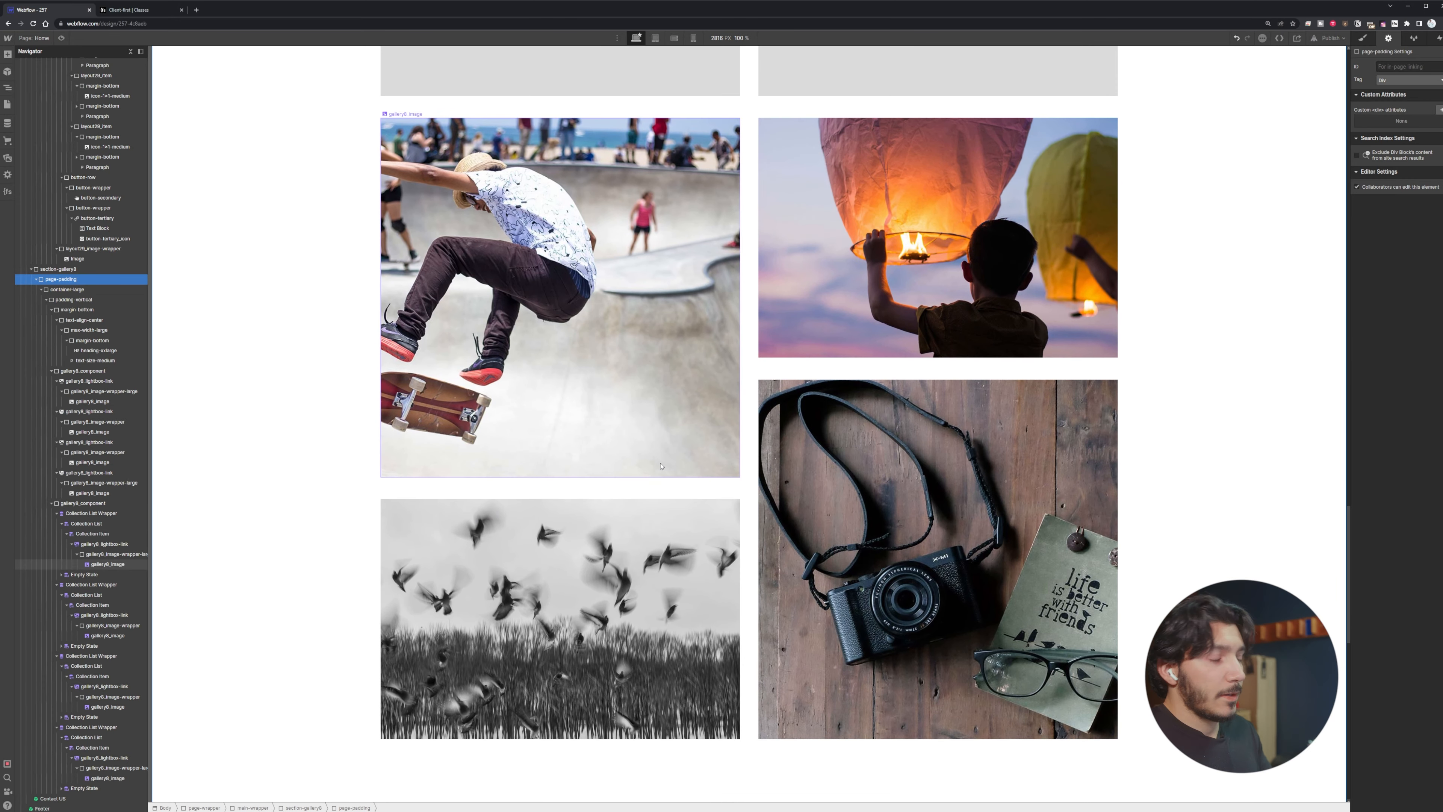
click(748, 517)
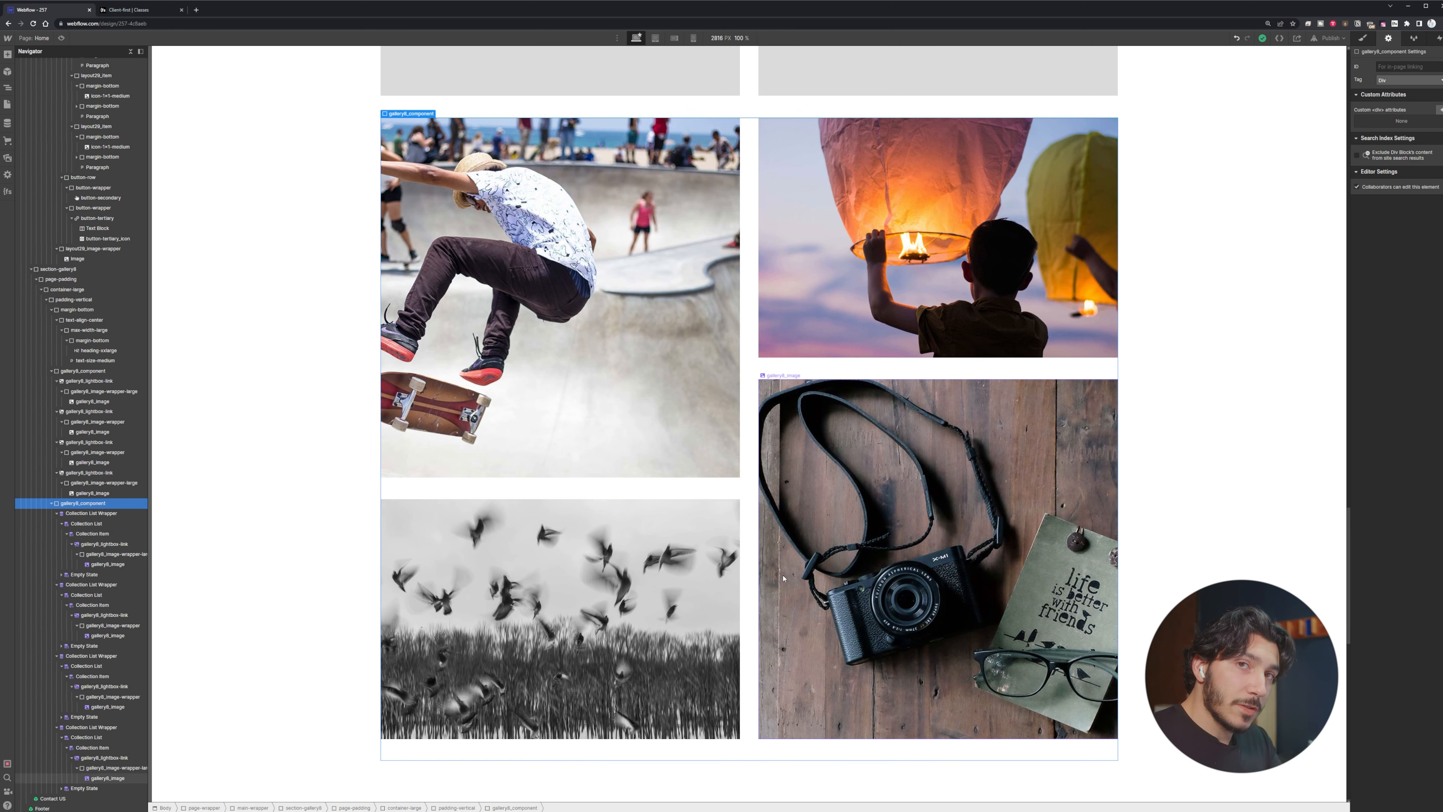
click(568, 488)
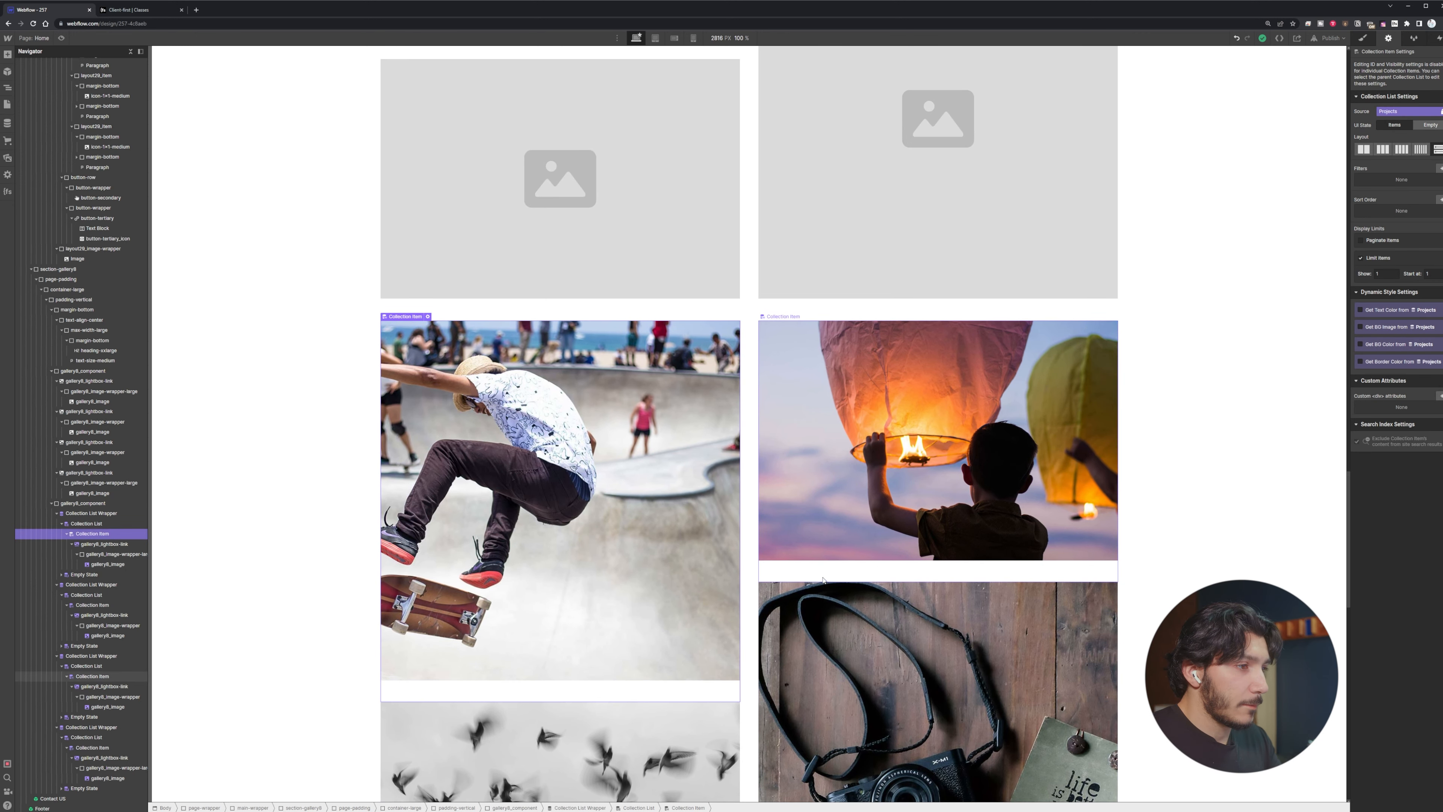
Delete the original gallery8_component with the grey placeholder images below the Image Gallery heading
scroll(737, 494, up, 6)
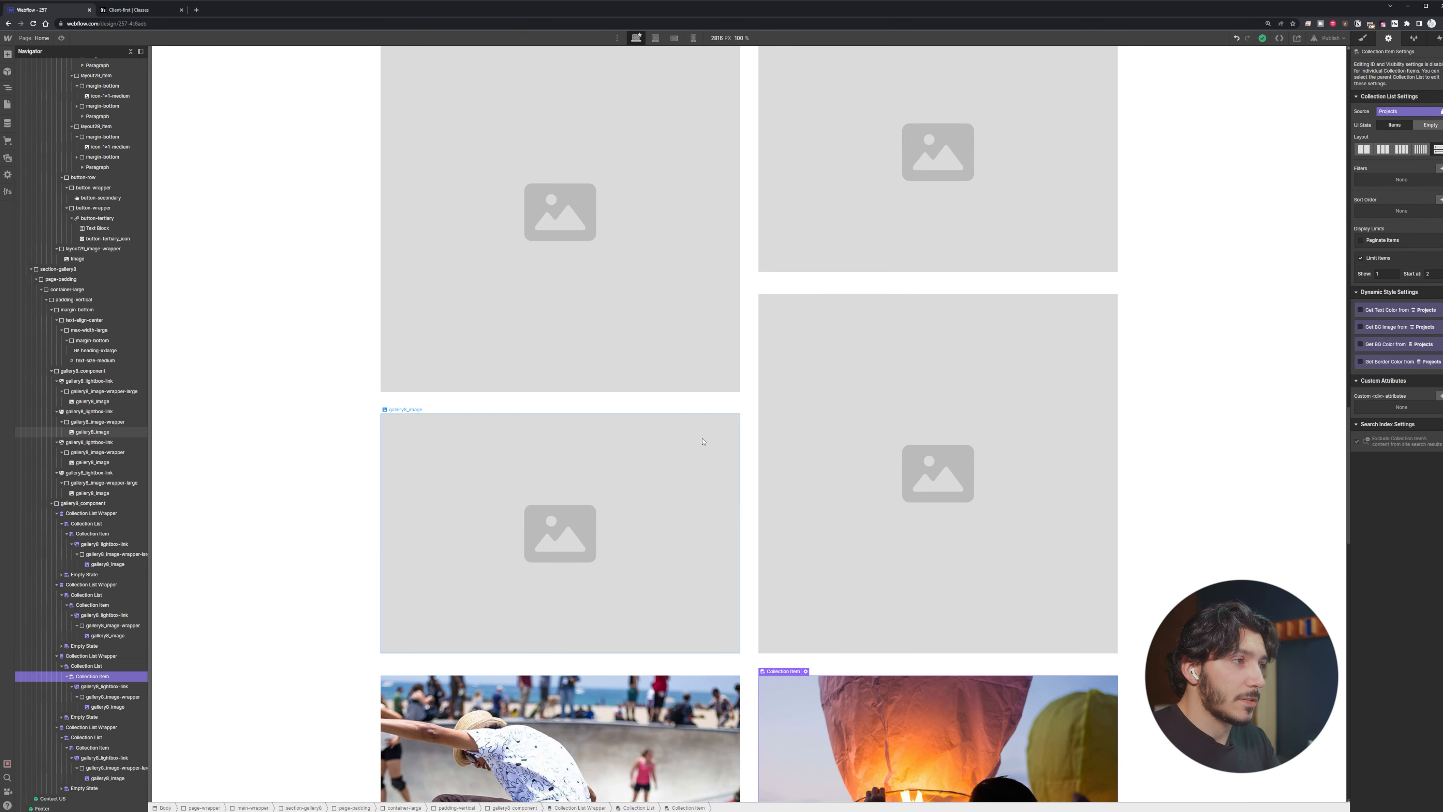
scroll(736, 476, up, 5)
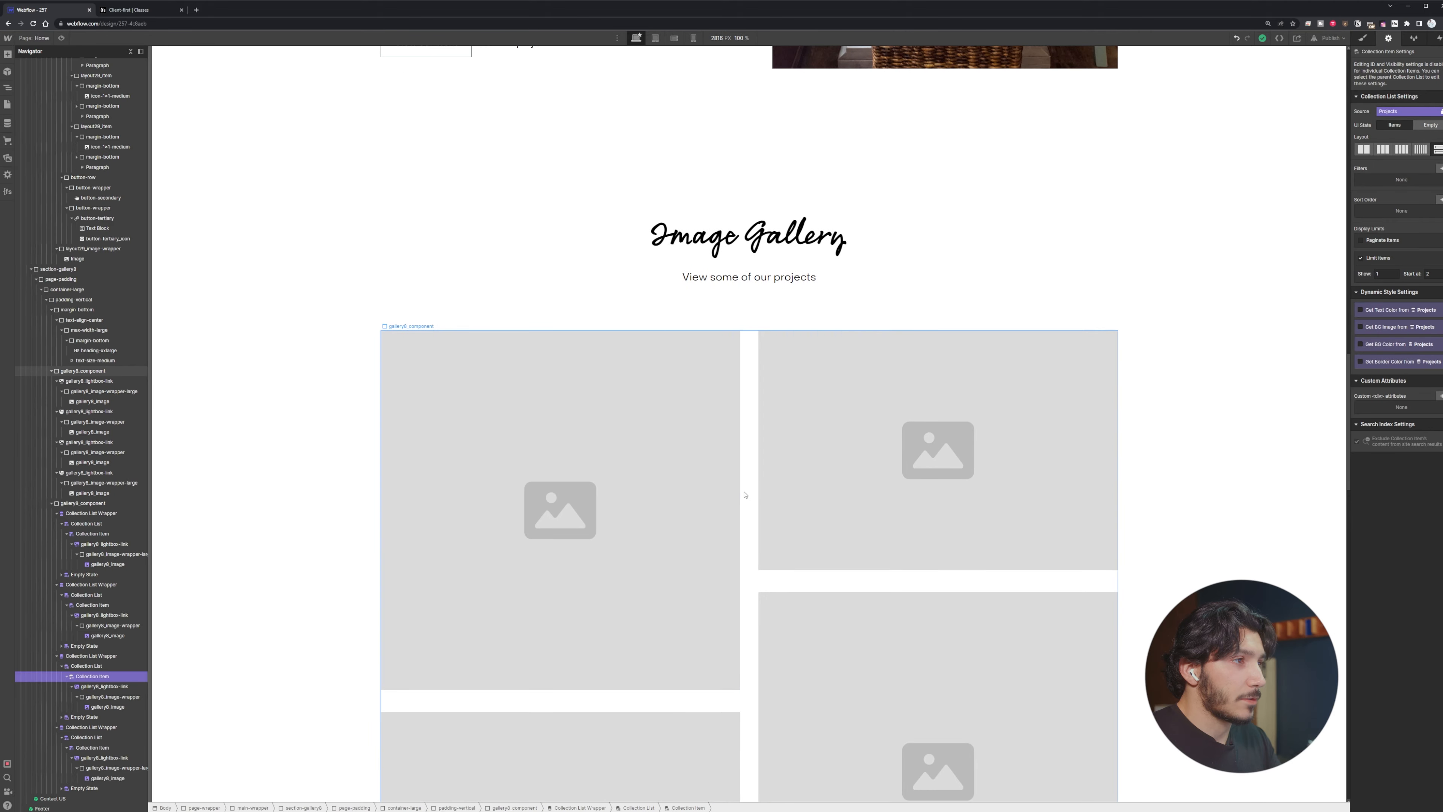
click(750, 483)
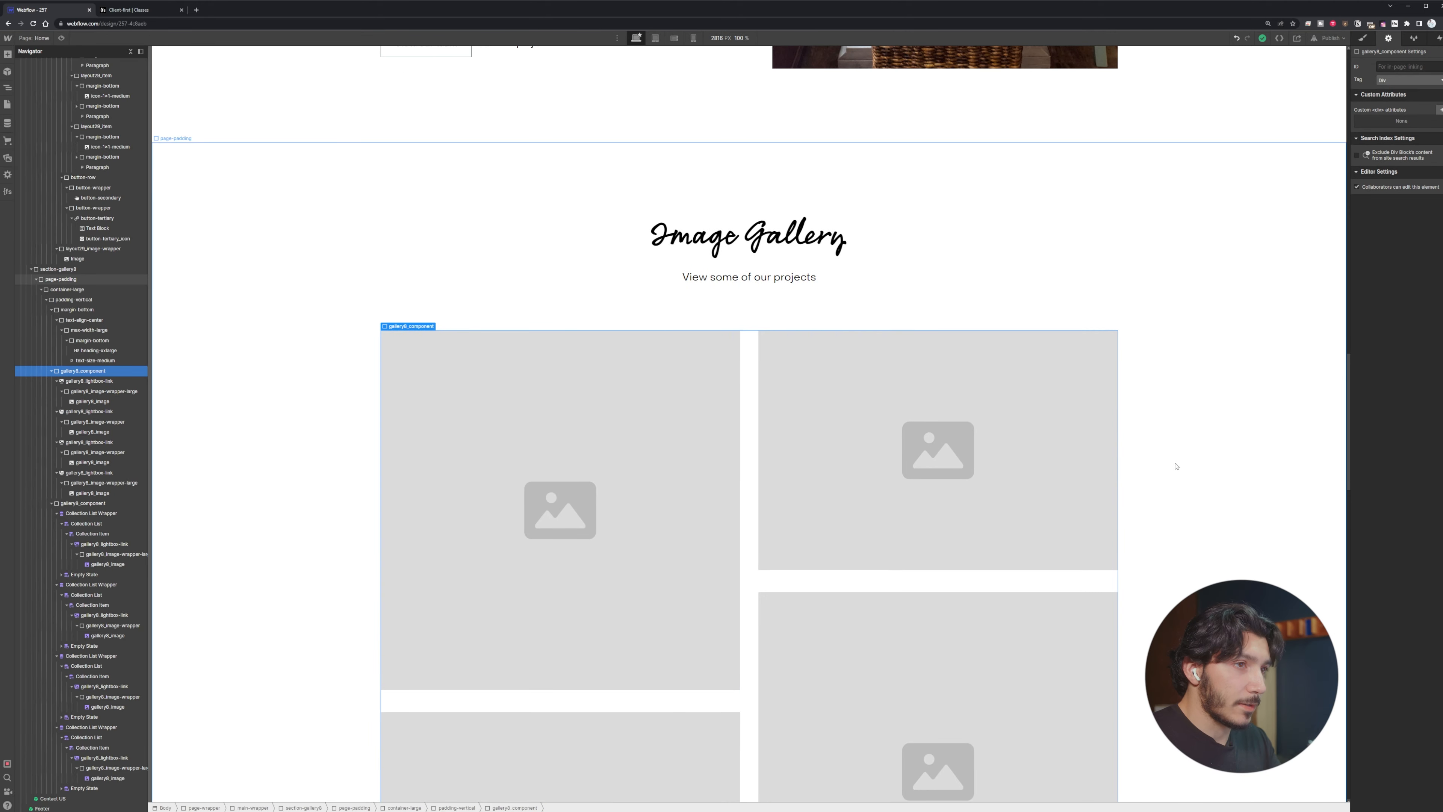
scroll(677, 512, down, 1)
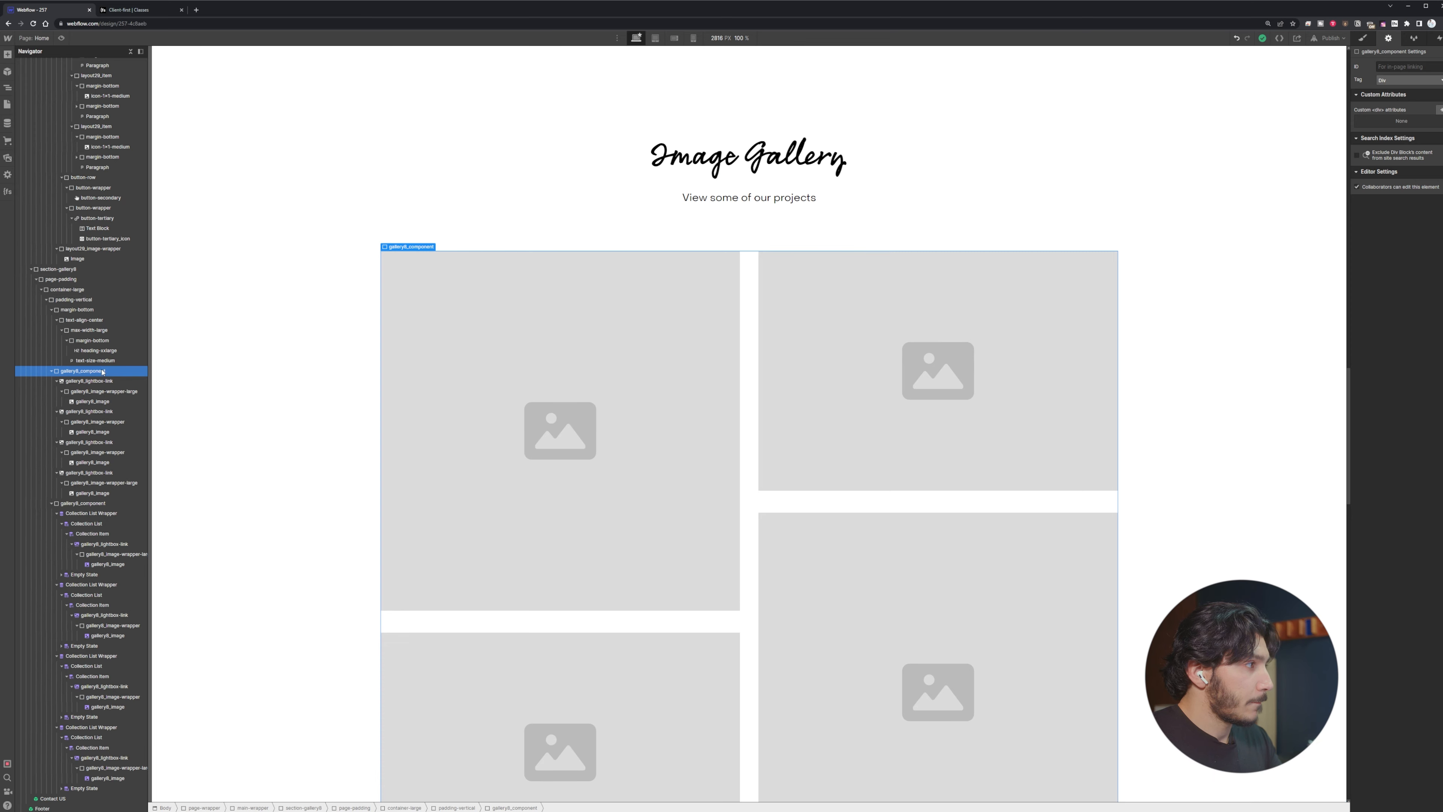
key(Delete)
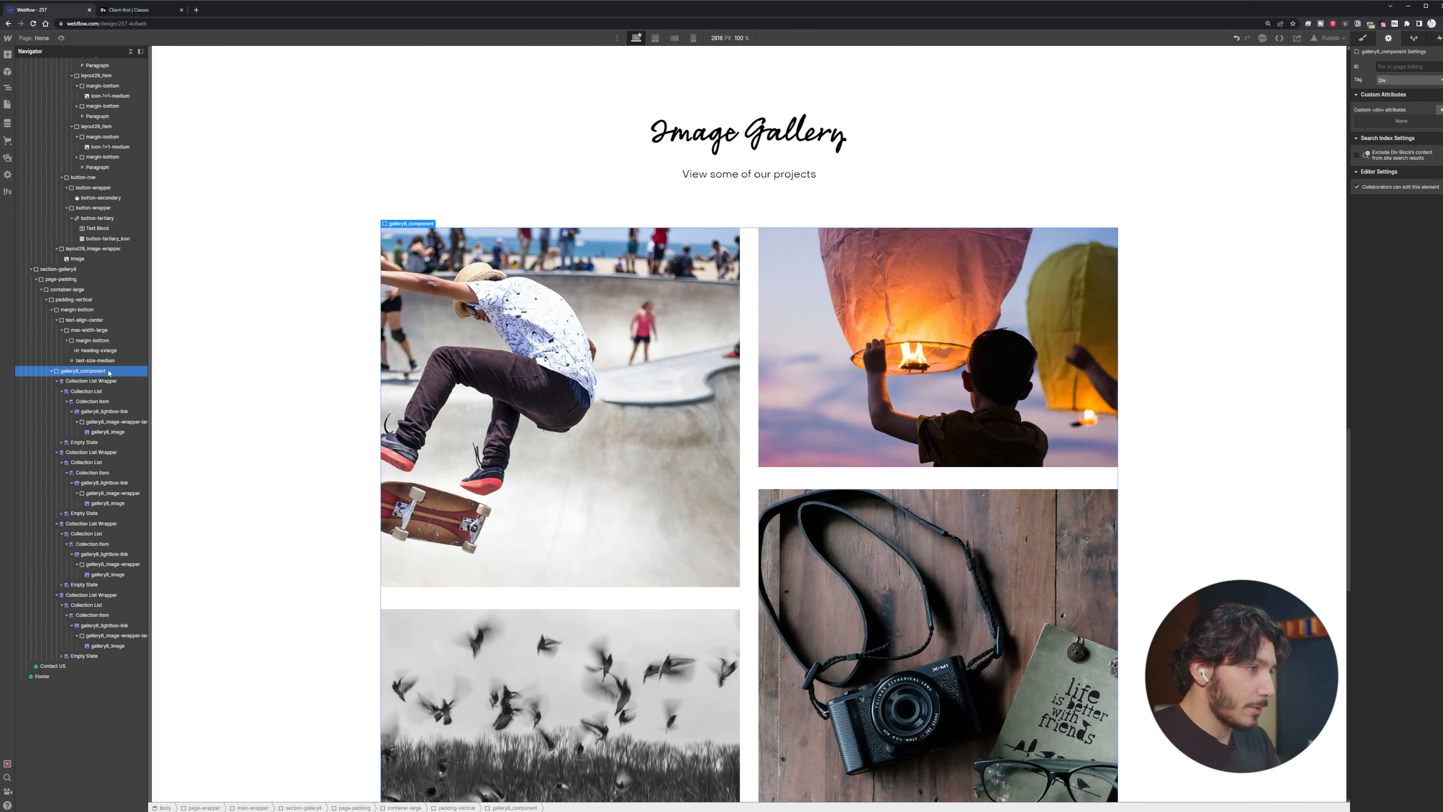
Preview the page and test the lightbox on the lantern, camera and bird images, ending back in the designer
click(62, 38)
scroll(811, 638, down, 5)
click(878, 113)
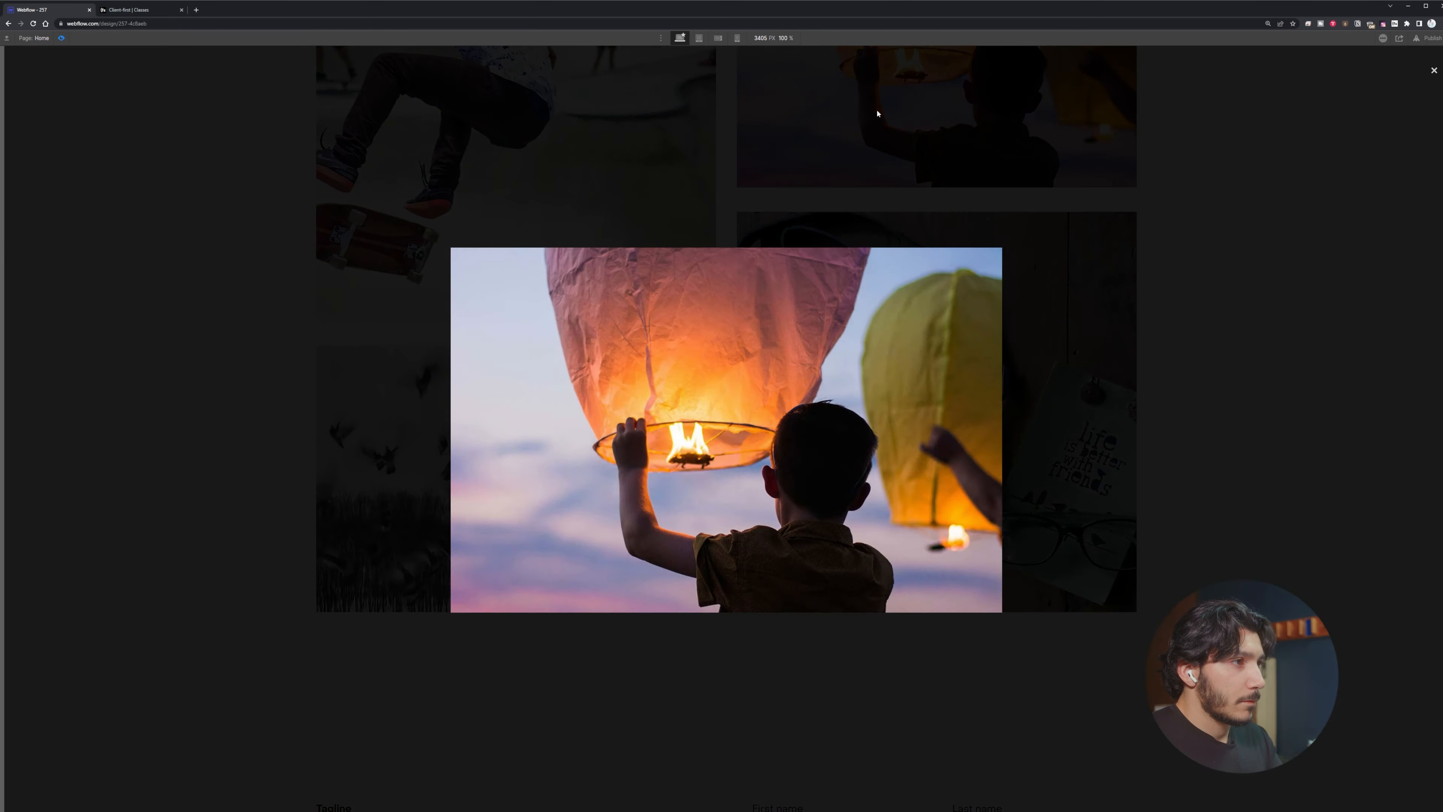
click(1088, 331)
click(852, 455)
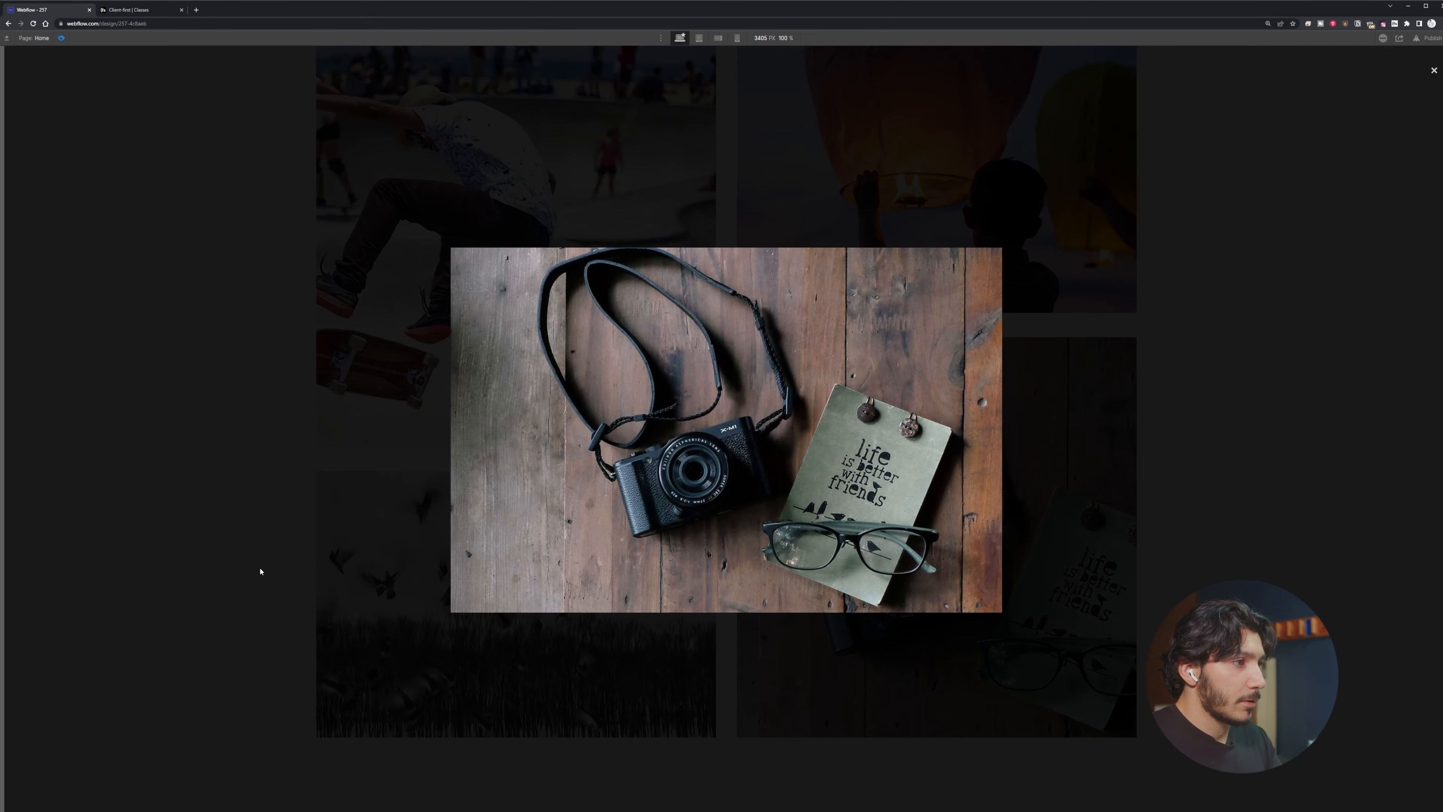
click(258, 570)
click(534, 591)
click(245, 522)
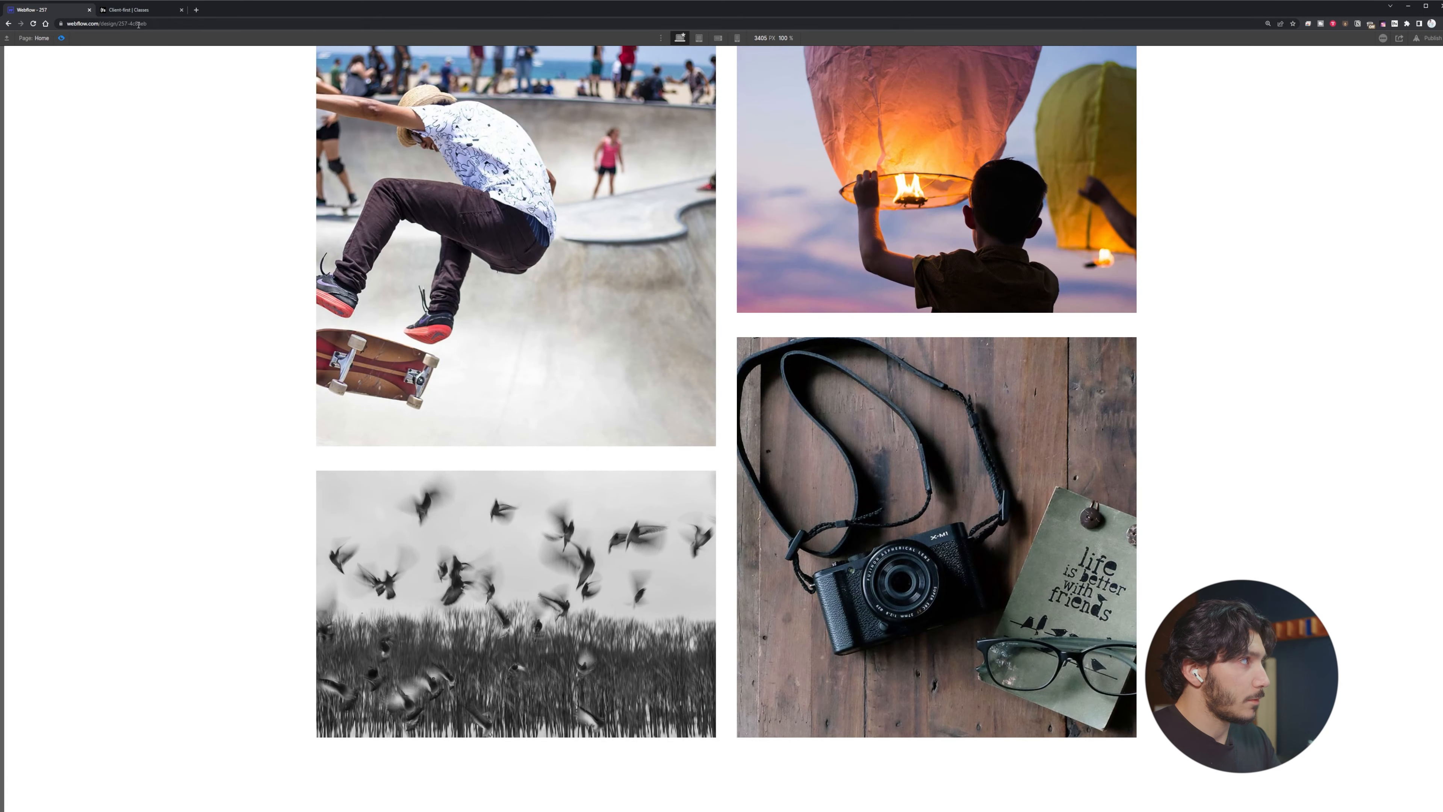
click(60, 38)
click(60, 39)
click(61, 38)
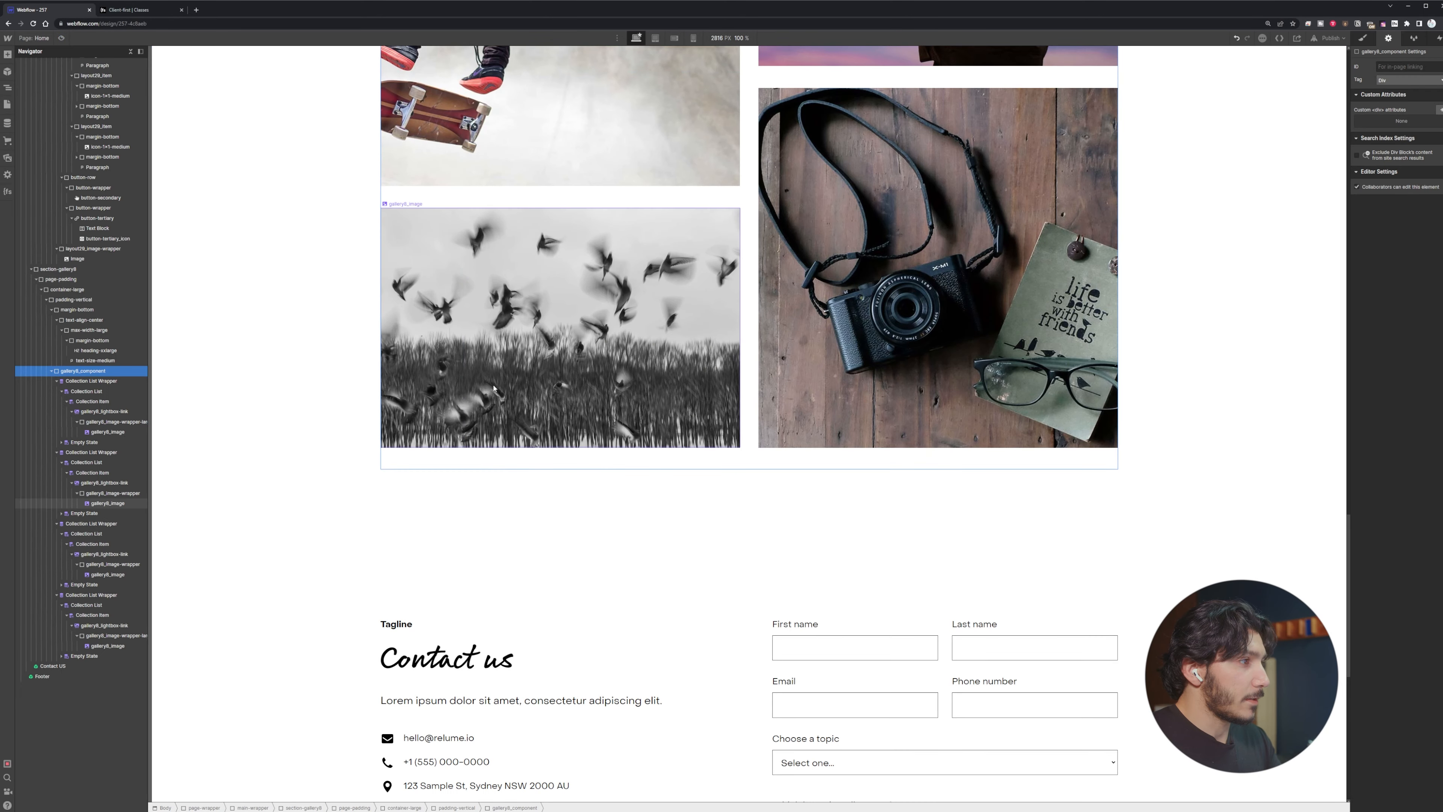
Examine the settings and styles of the first gallery item's lightbox link, large image wrapper and image
scroll(494, 388, up, 5)
click(494, 388)
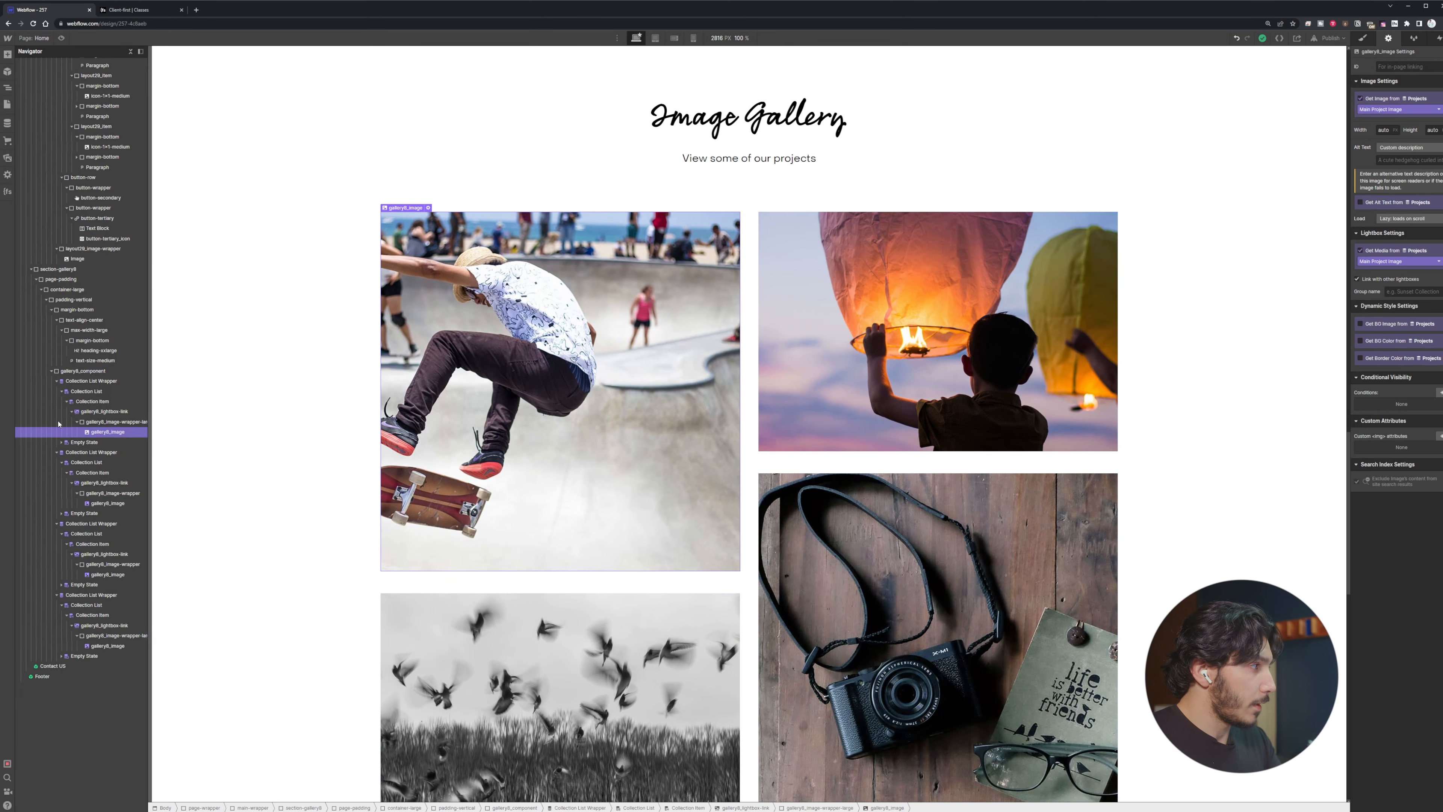
click(105, 412)
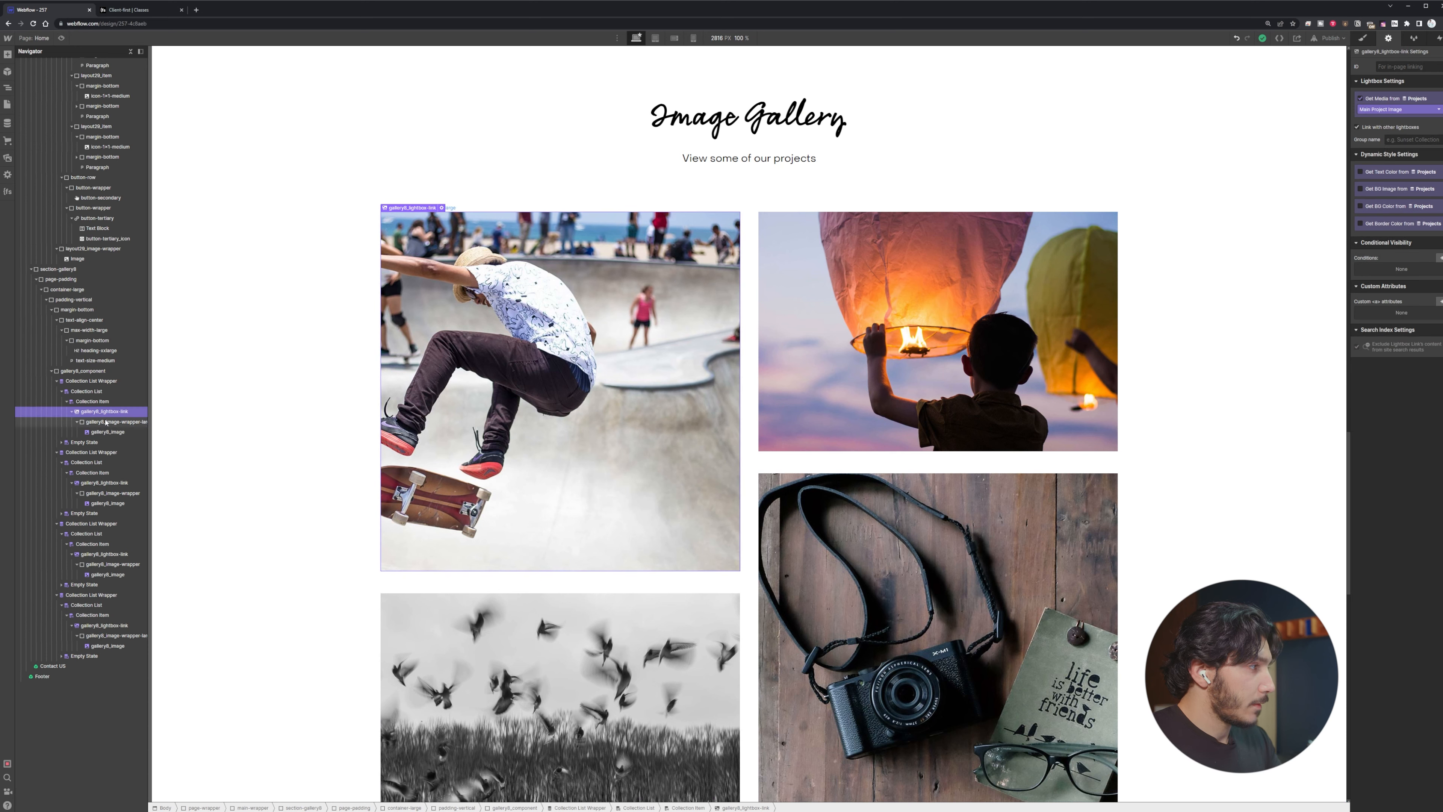
click(106, 423)
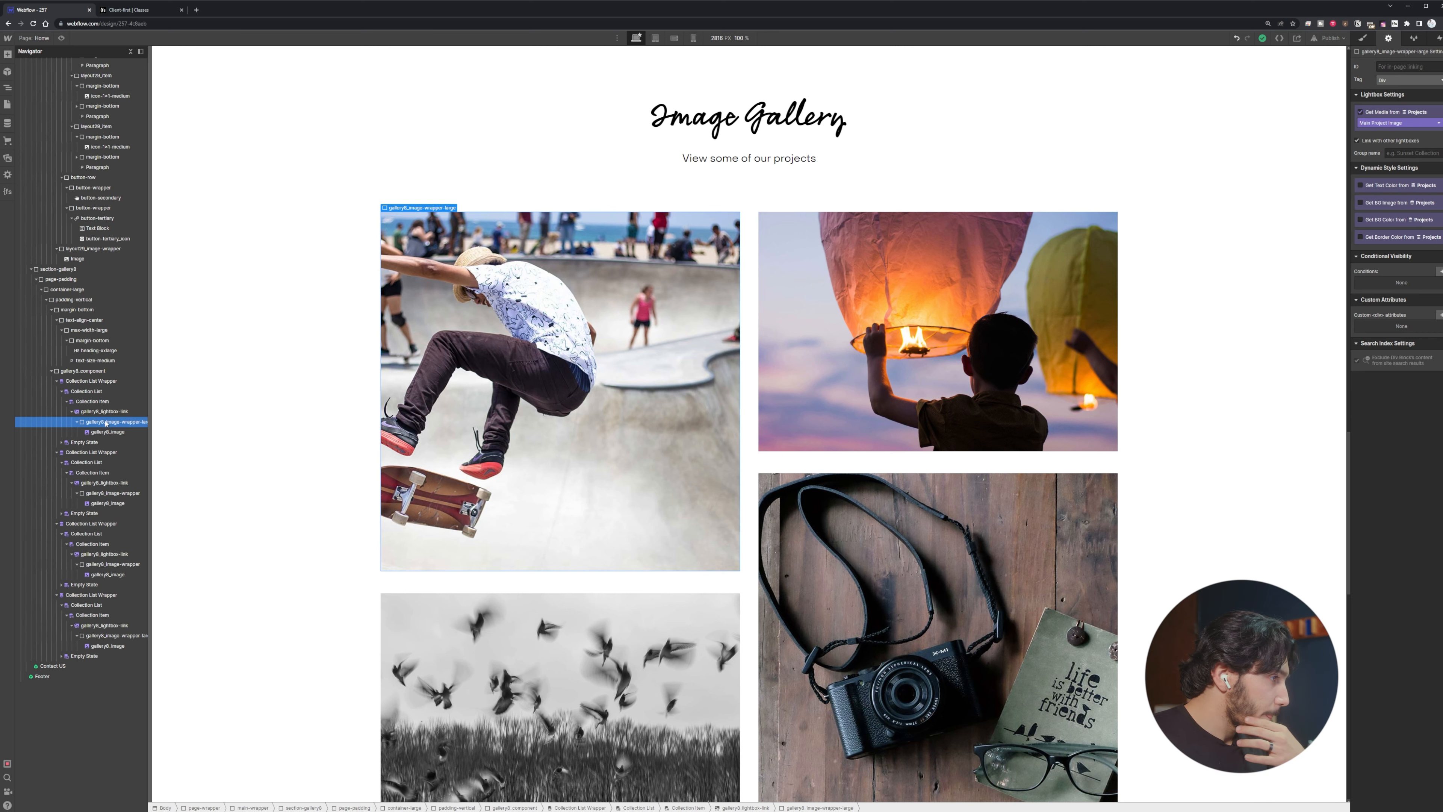
click(111, 433)
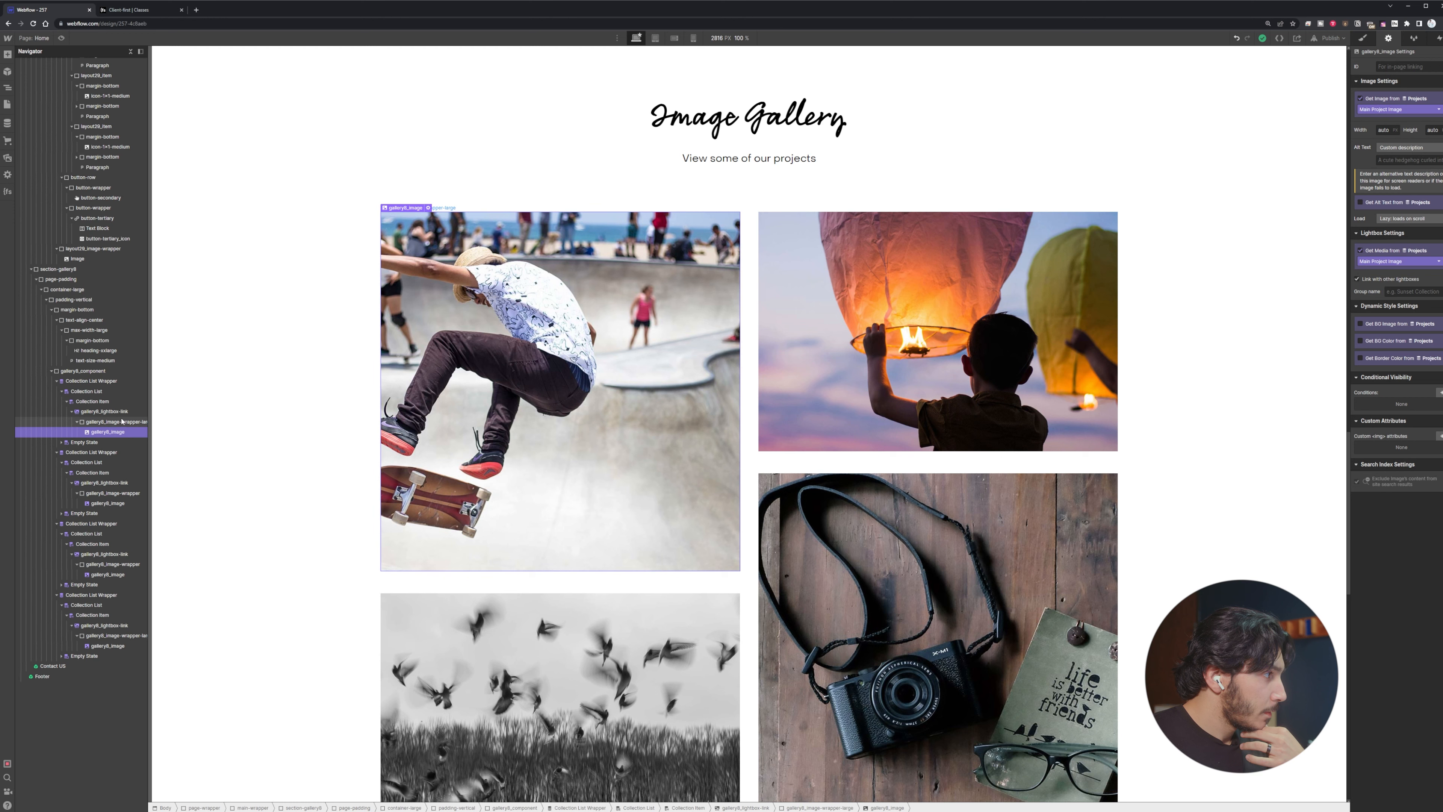
click(121, 423)
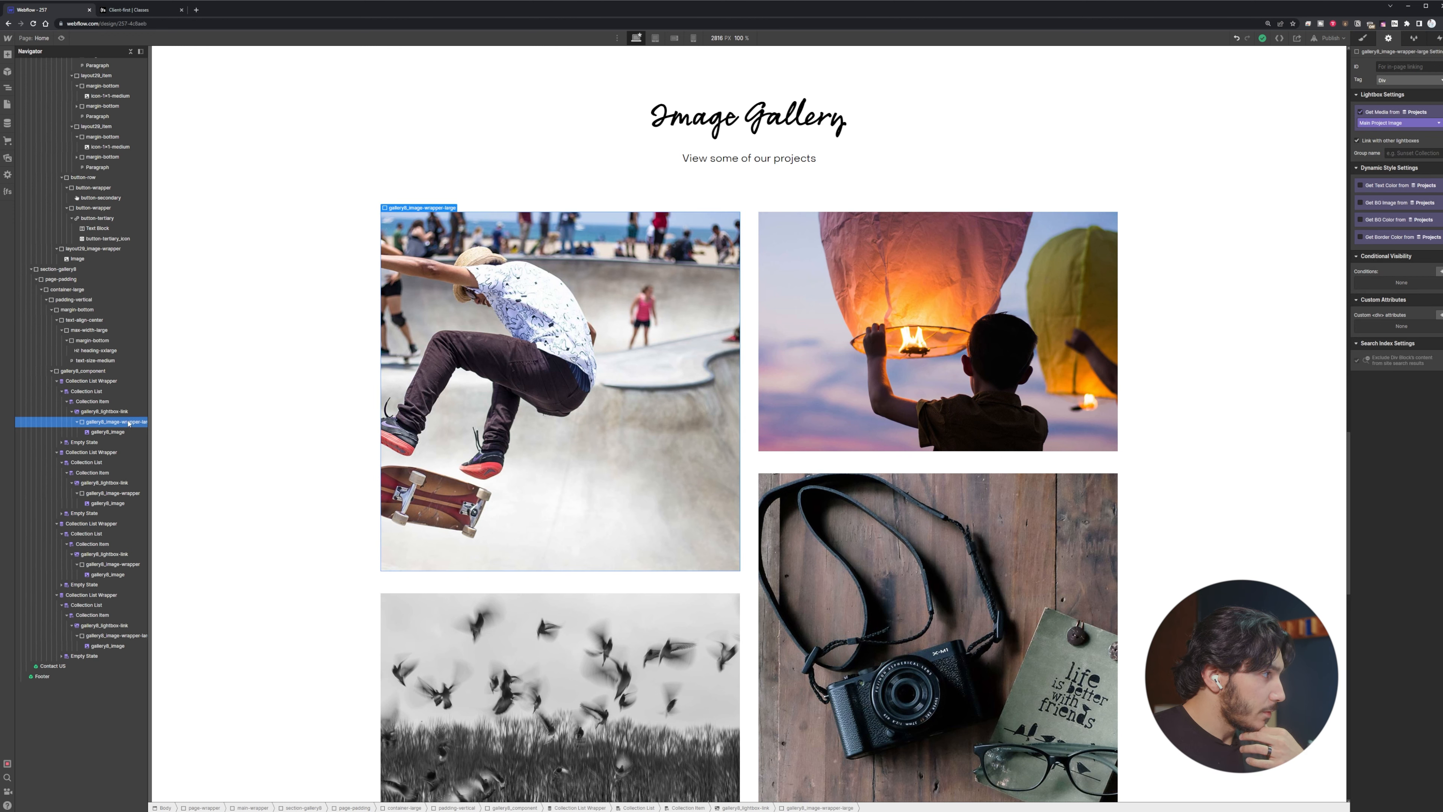
click(1365, 40)
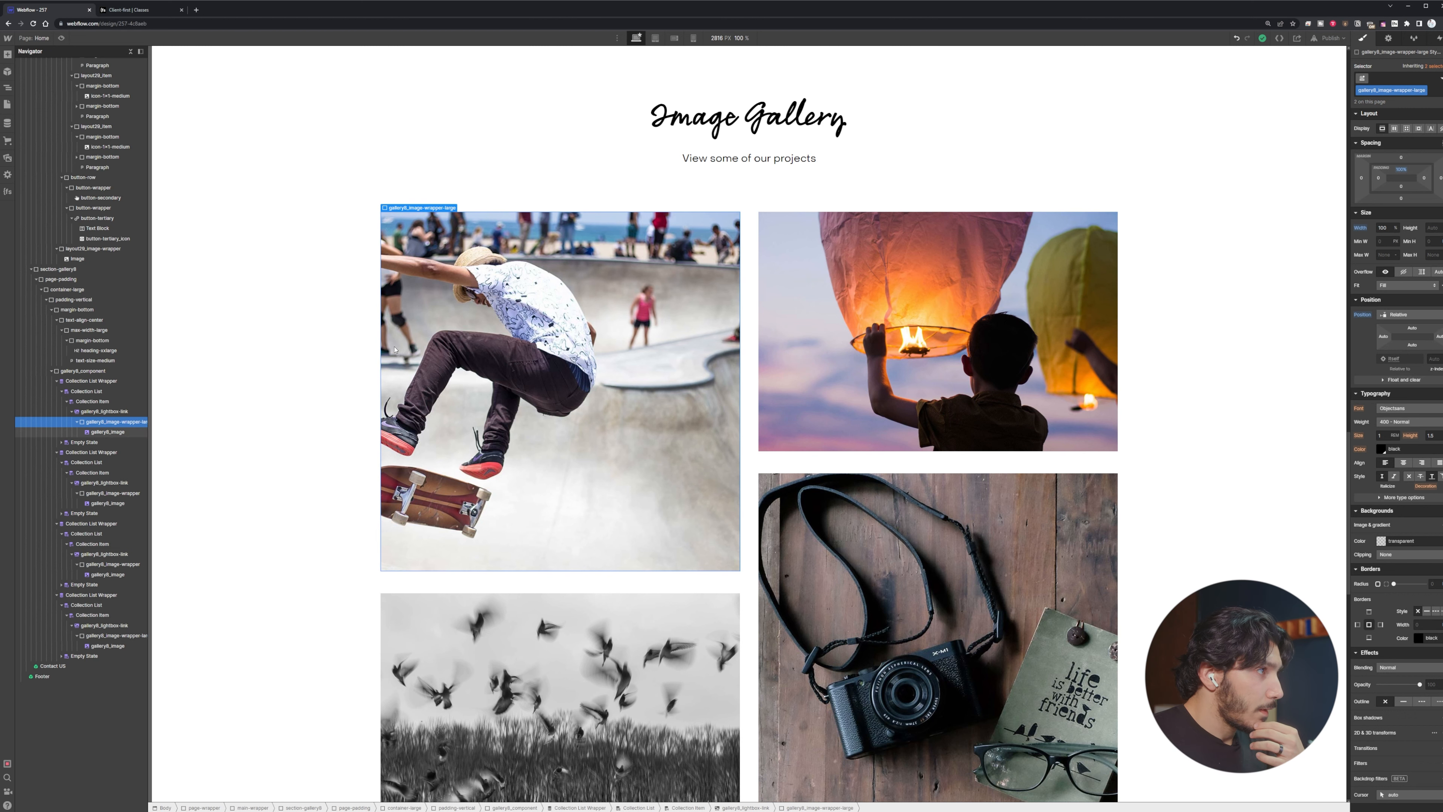
click(410, 373)
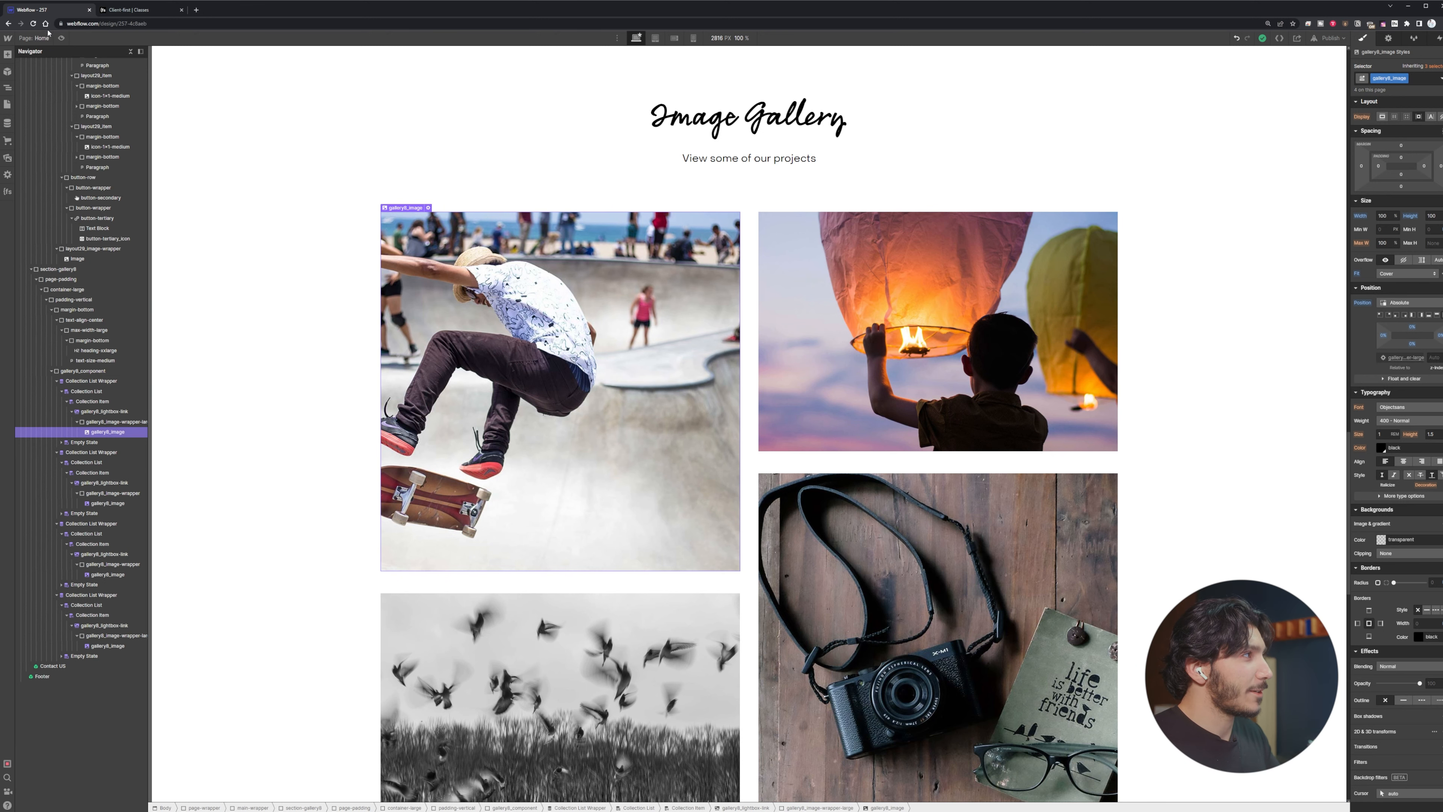
Preview the page again and test the lightbox on the skateboarder image
click(61, 38)
click(409, 500)
click(273, 512)
scroll(73, 137, down, 1)
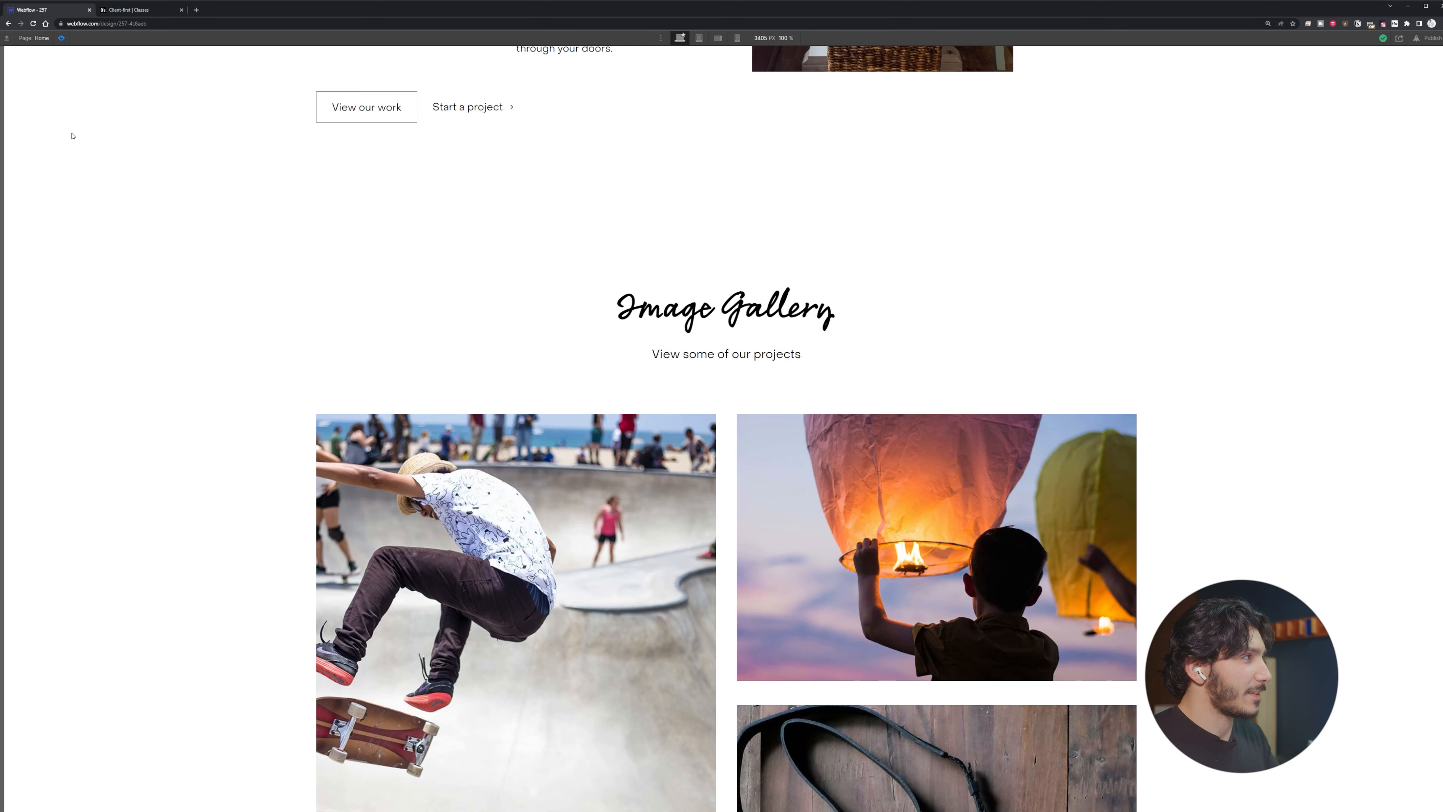
click(60, 38)
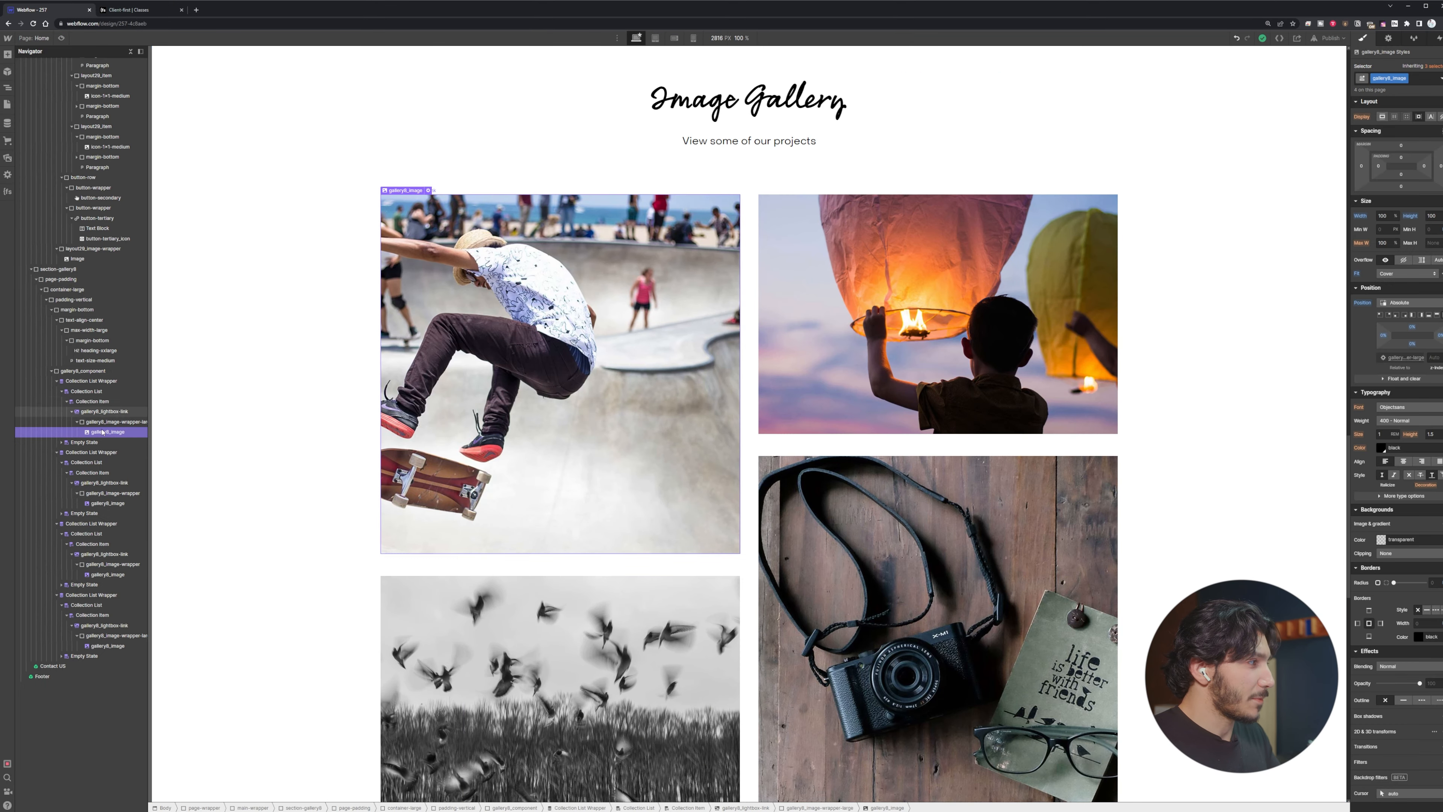
Move gallery8_image-wrapper-large out of the first item's gallery8_lightbox-link, placing it above the link in the collection item and keeping the link
click(113, 412)
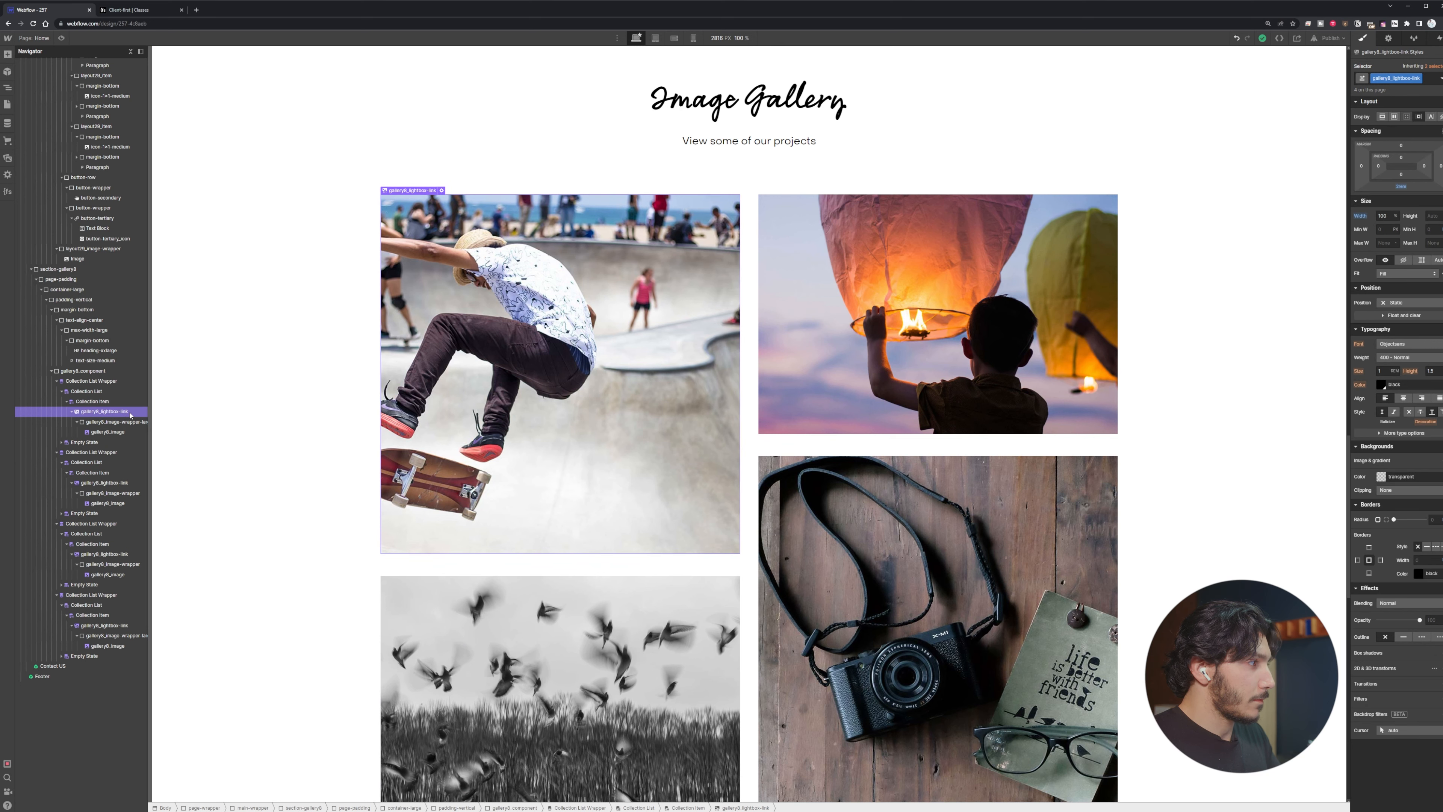
key(d)
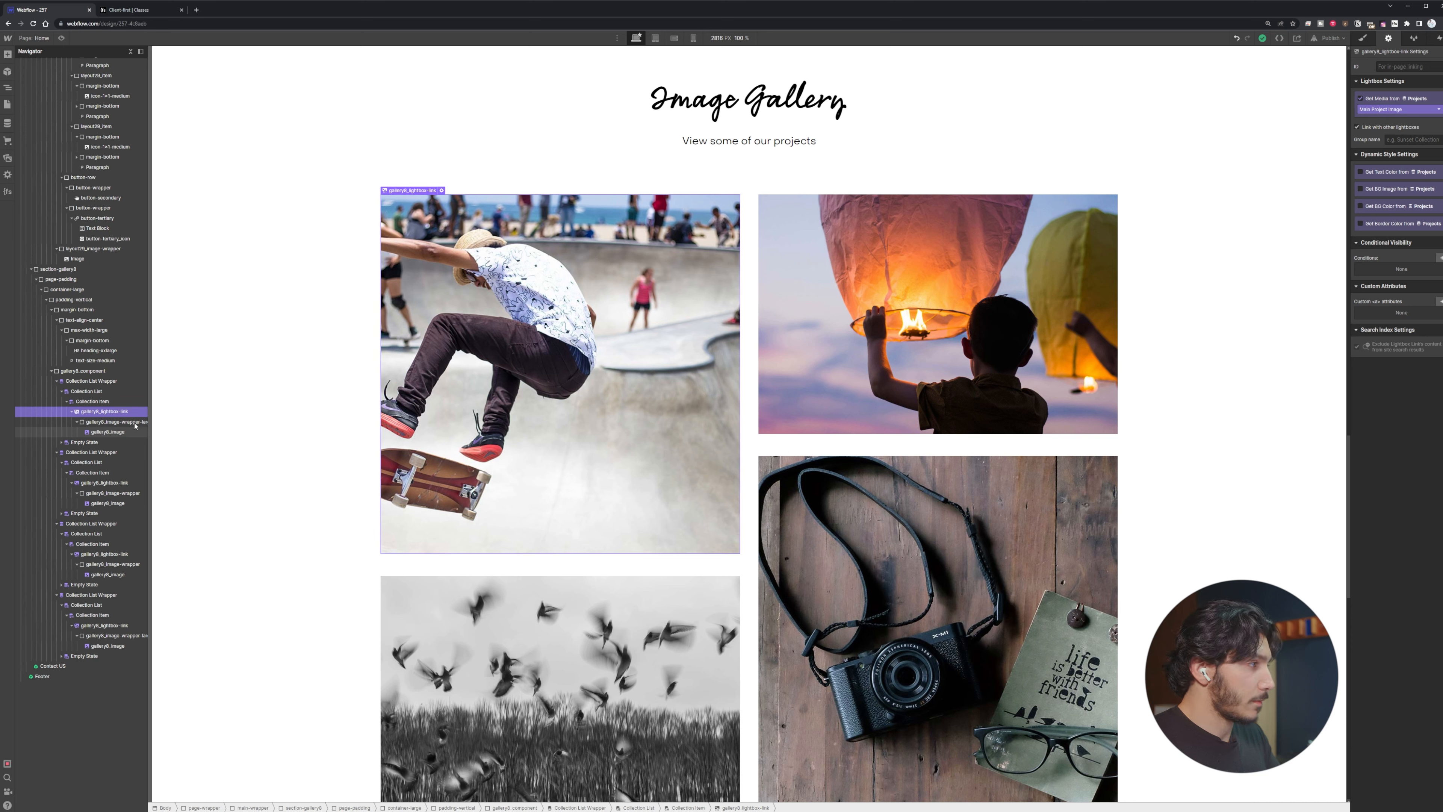
click(108, 421)
drag(98, 425, 97, 408)
click(97, 423)
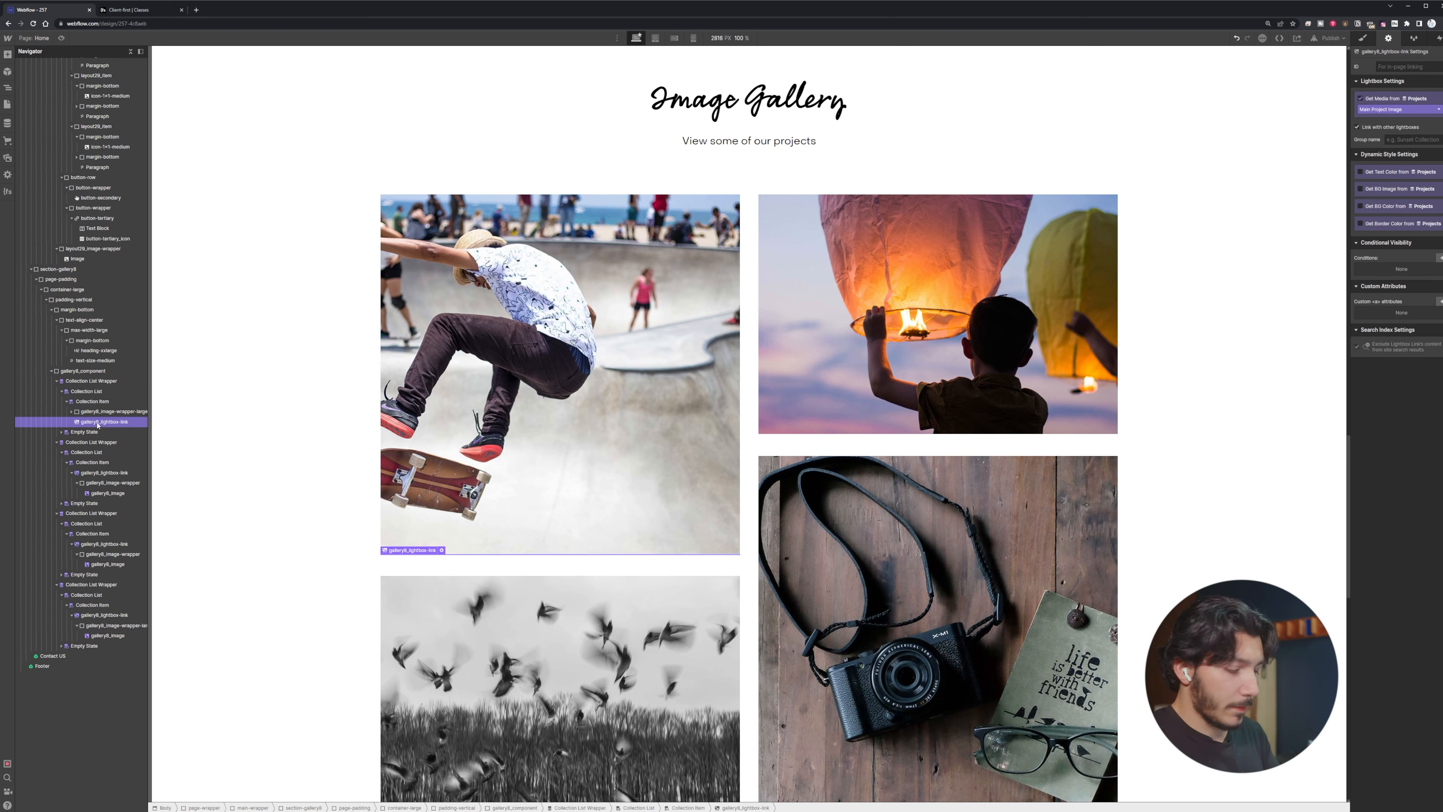
key(Delete)
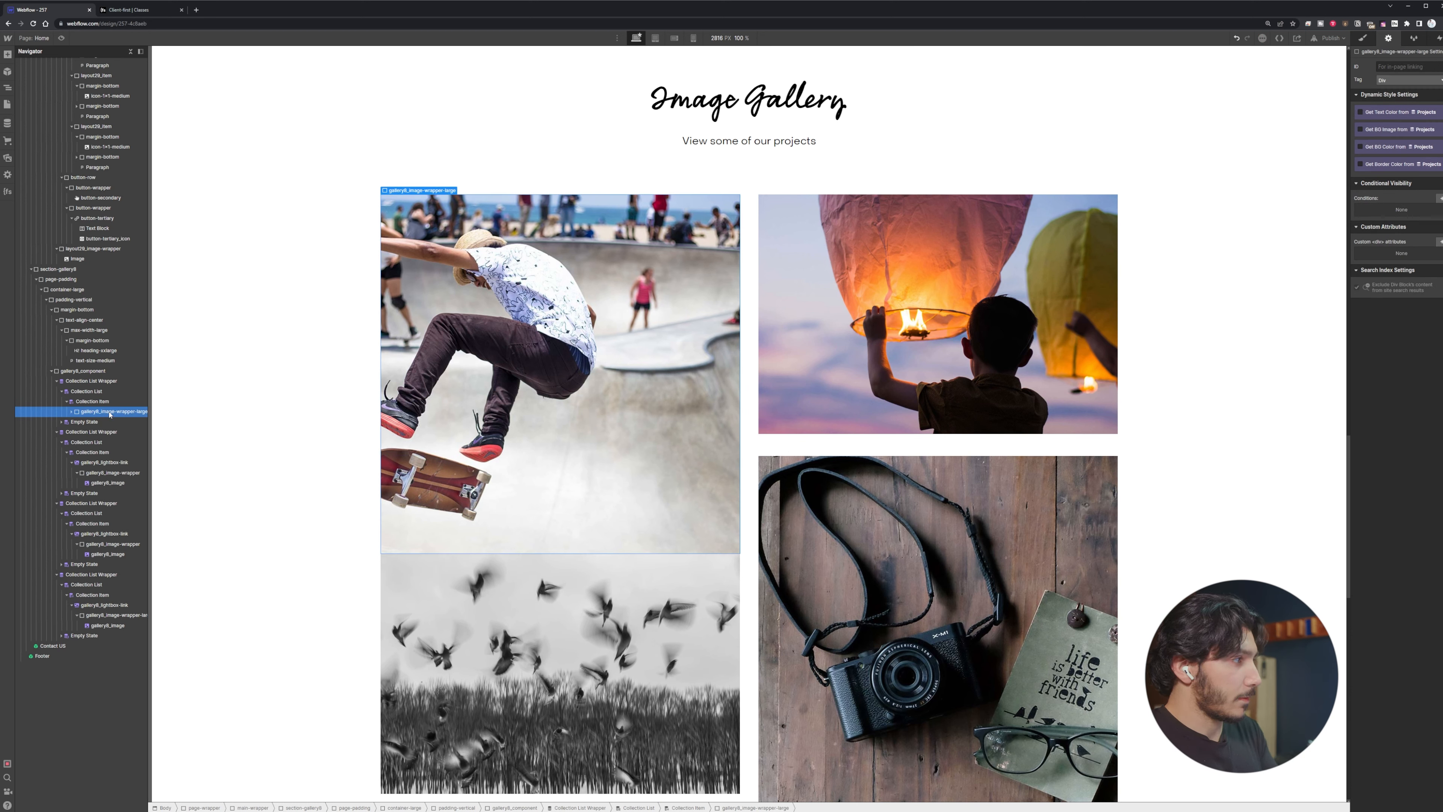
key(ctrl+z)
Insert a Div Block into the first gallery collection item
click(103, 403)
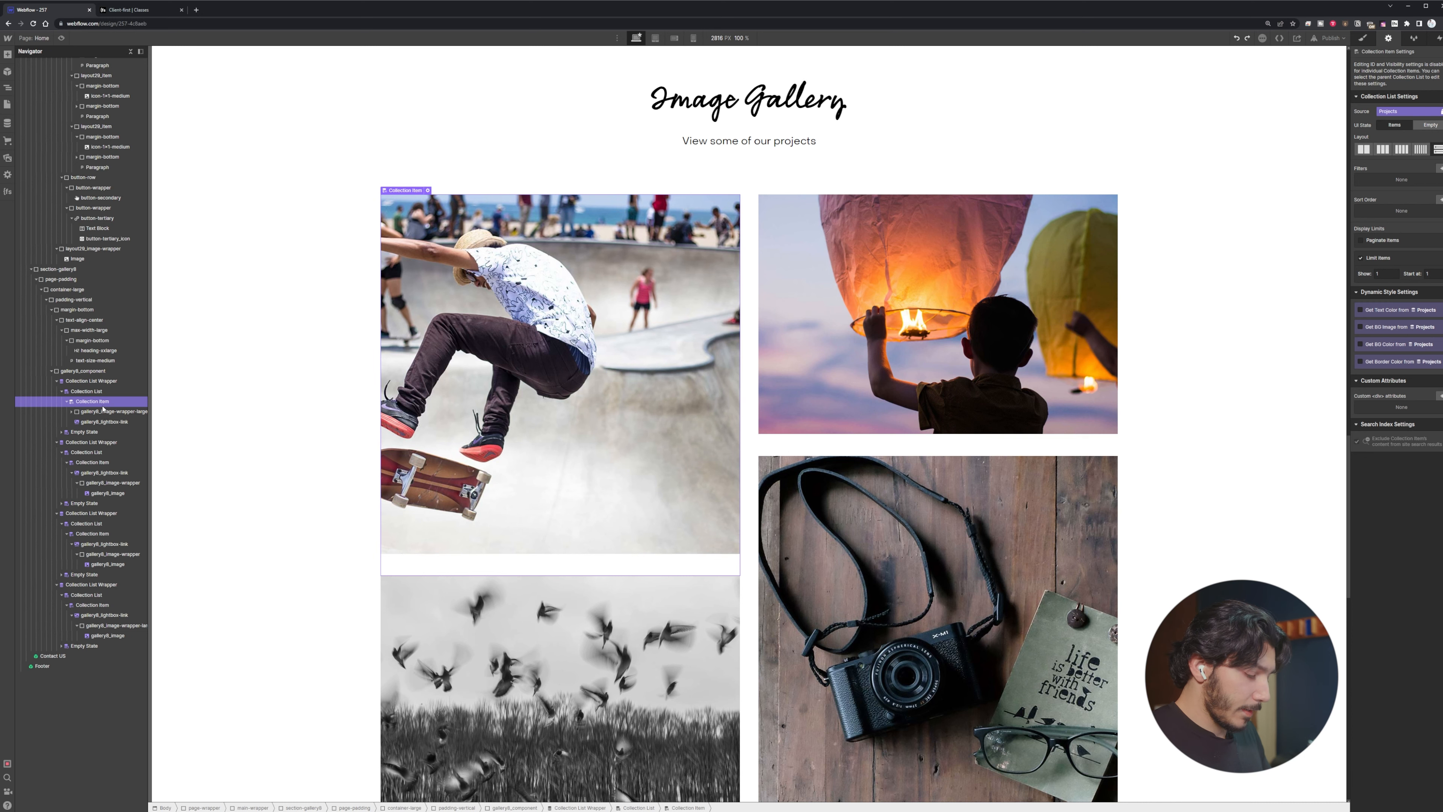
key(ctrl+e)
text(div)
key(Return)
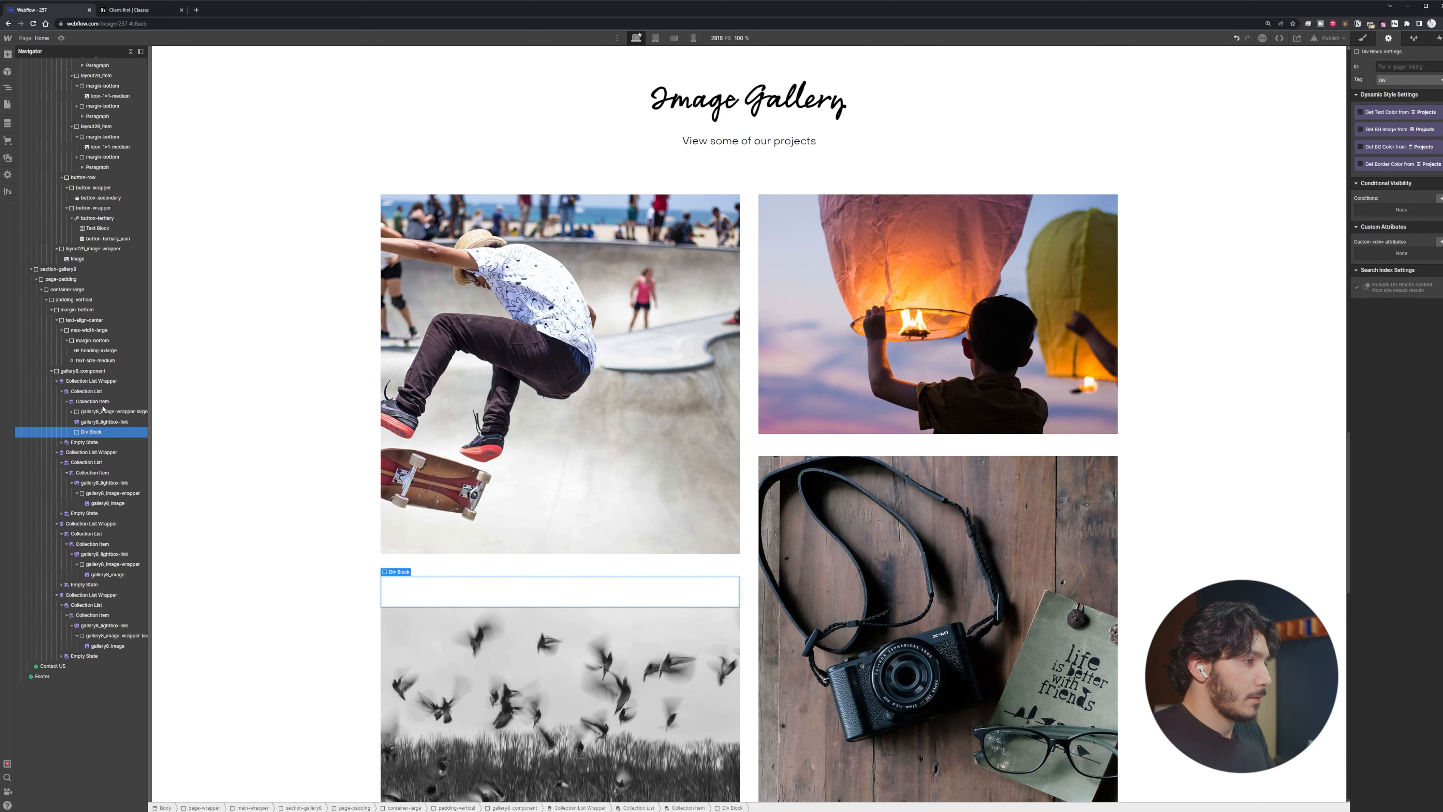
Check the styles of the first item's lightbox link, and give the new Div Block the class gallery8_link
click(544, 550)
click(106, 432)
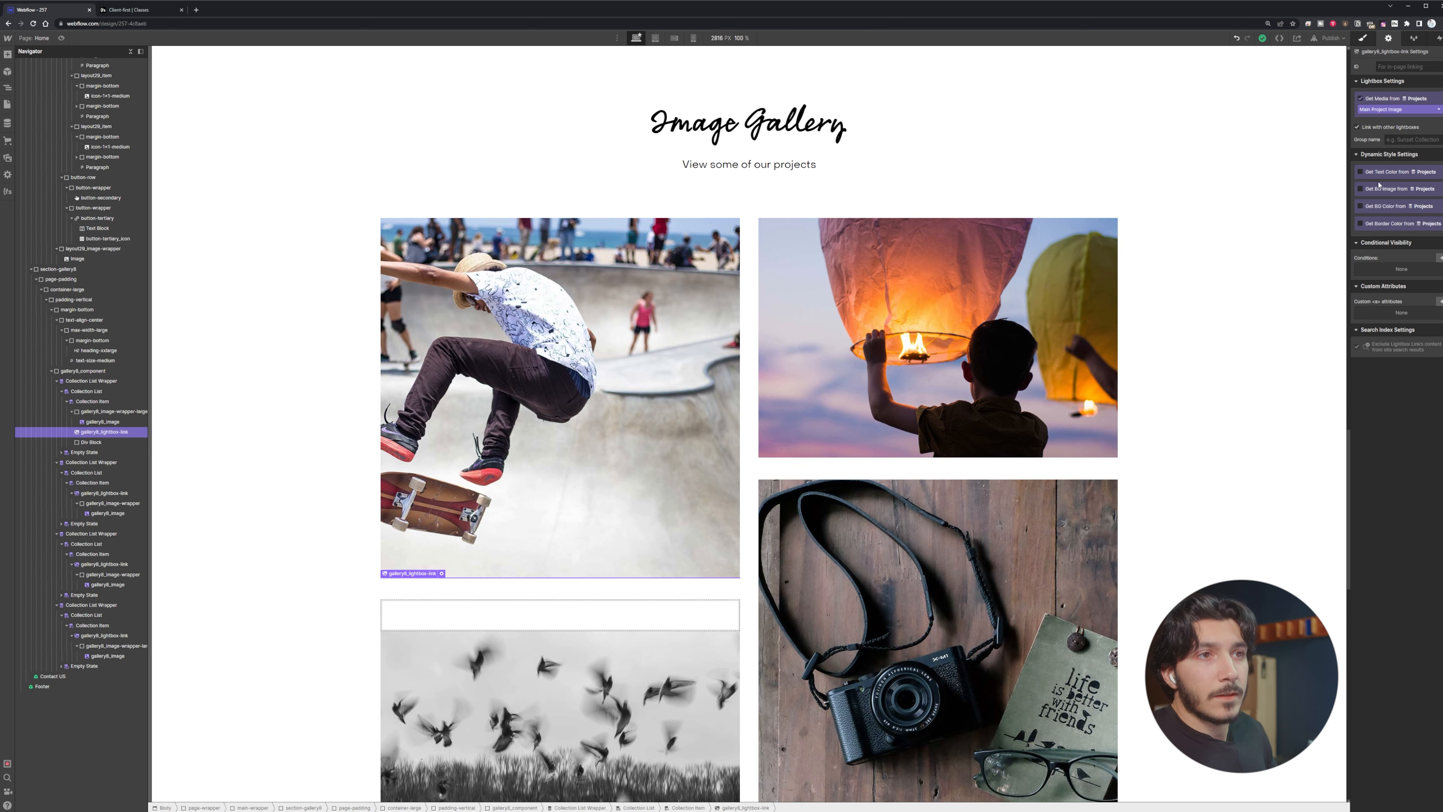
key(s)
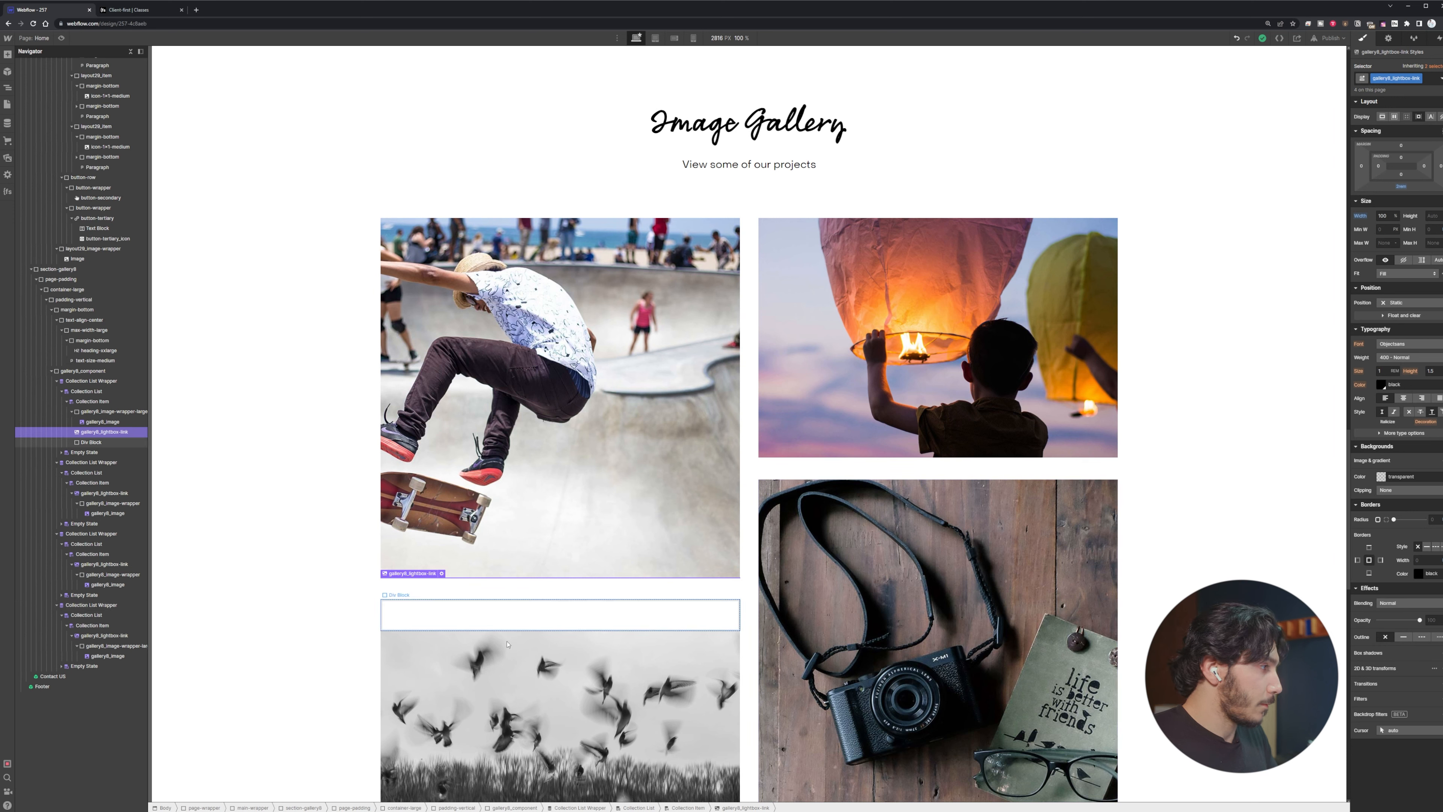
click(482, 618)
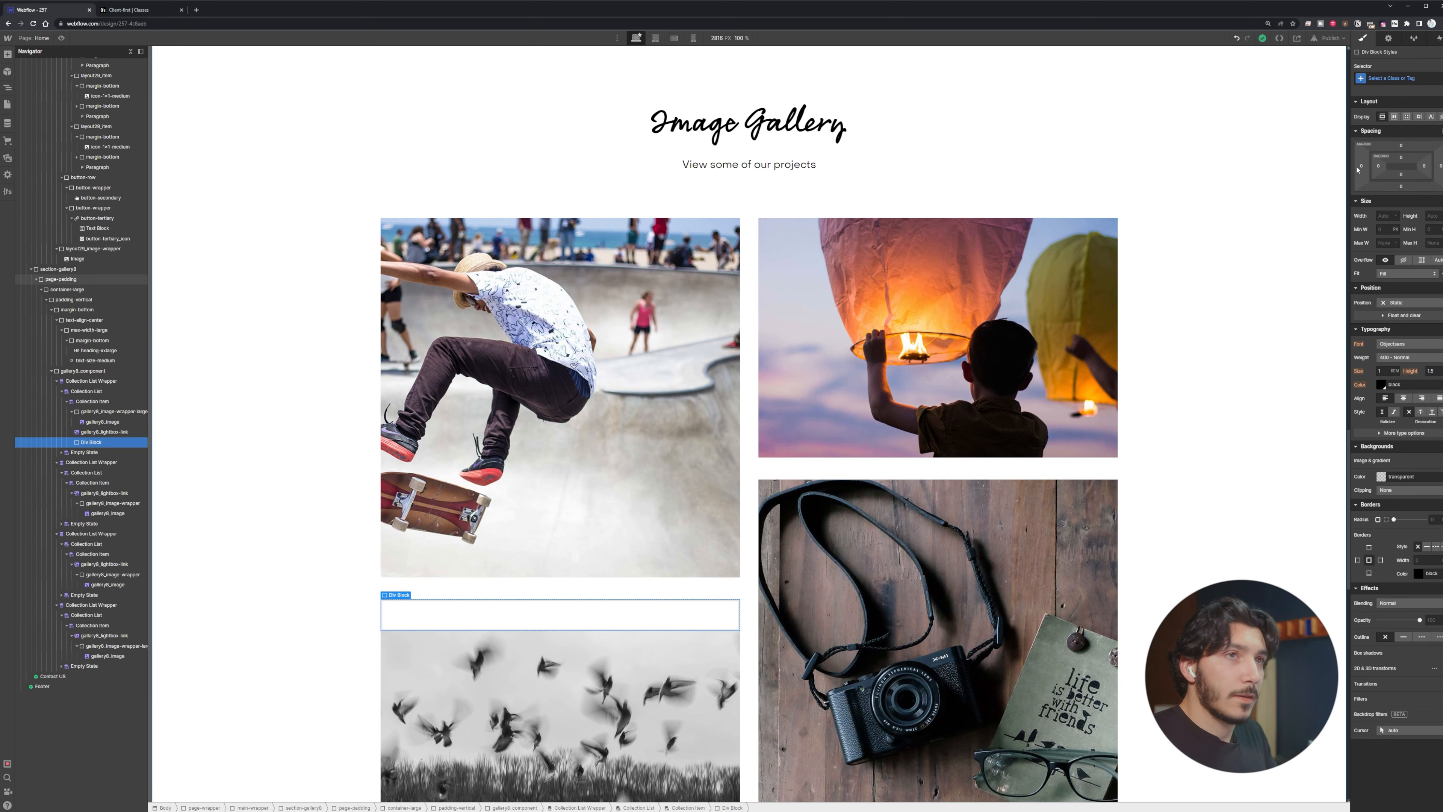
click(1409, 78)
text(galle)
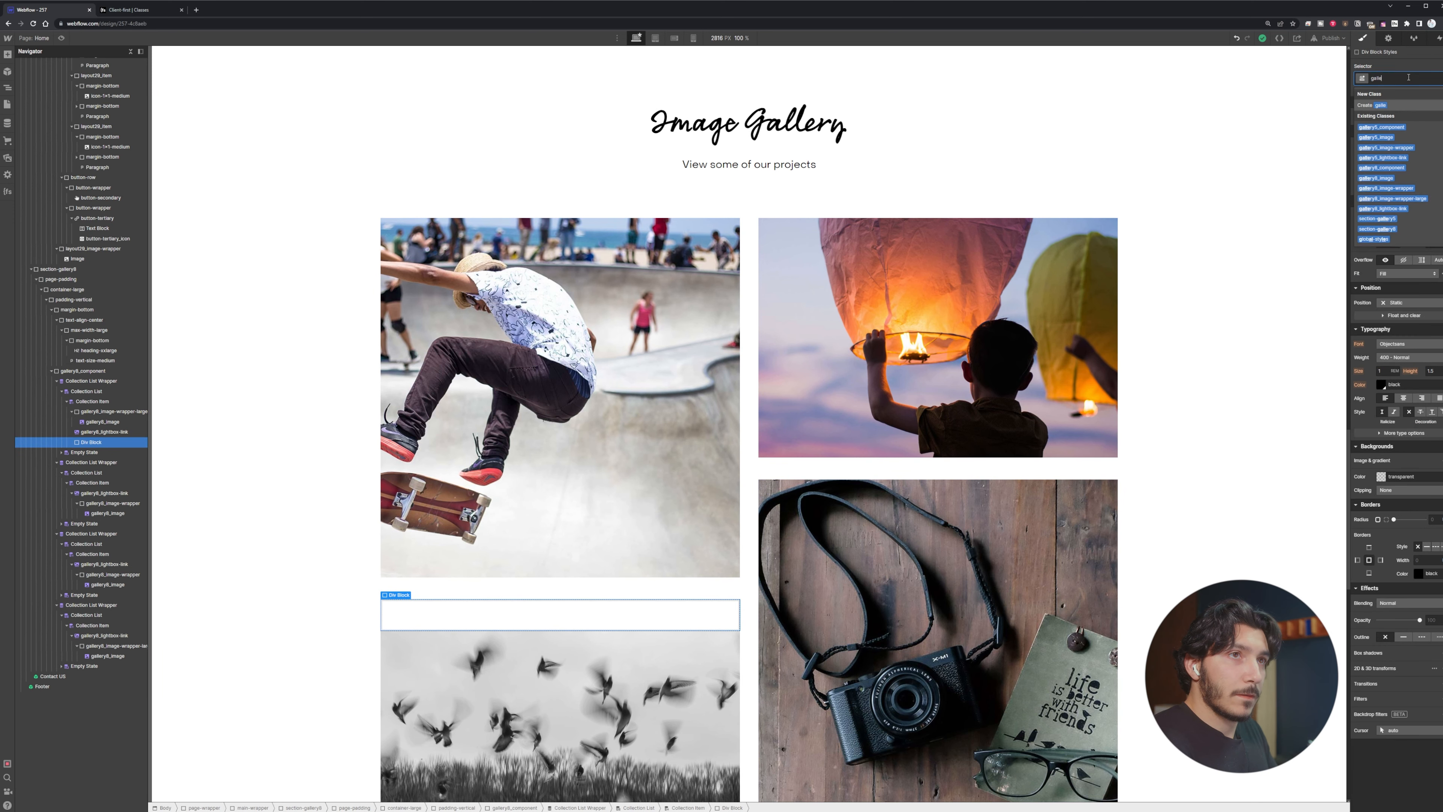
text(ry8)
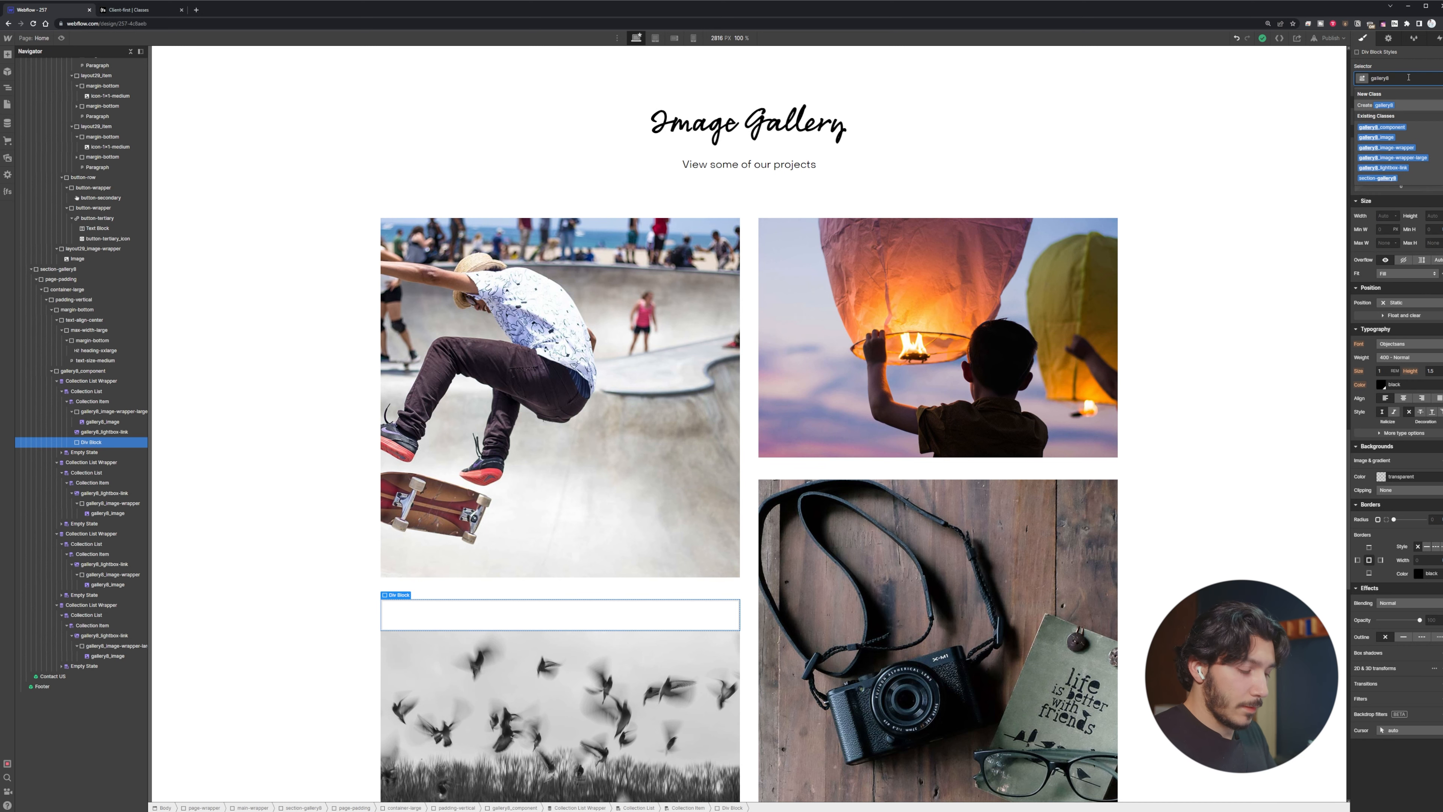
text(_link)
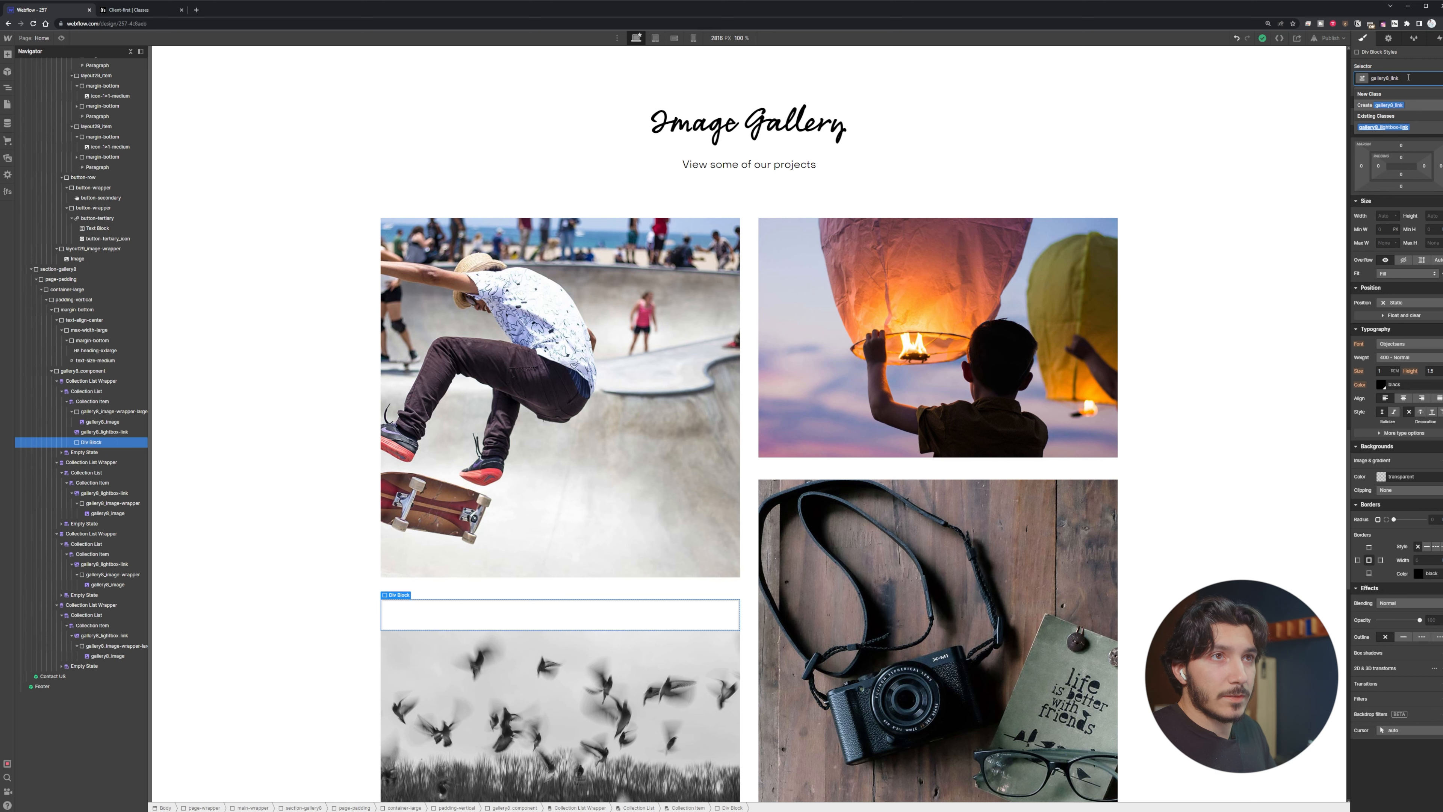
key(Return)
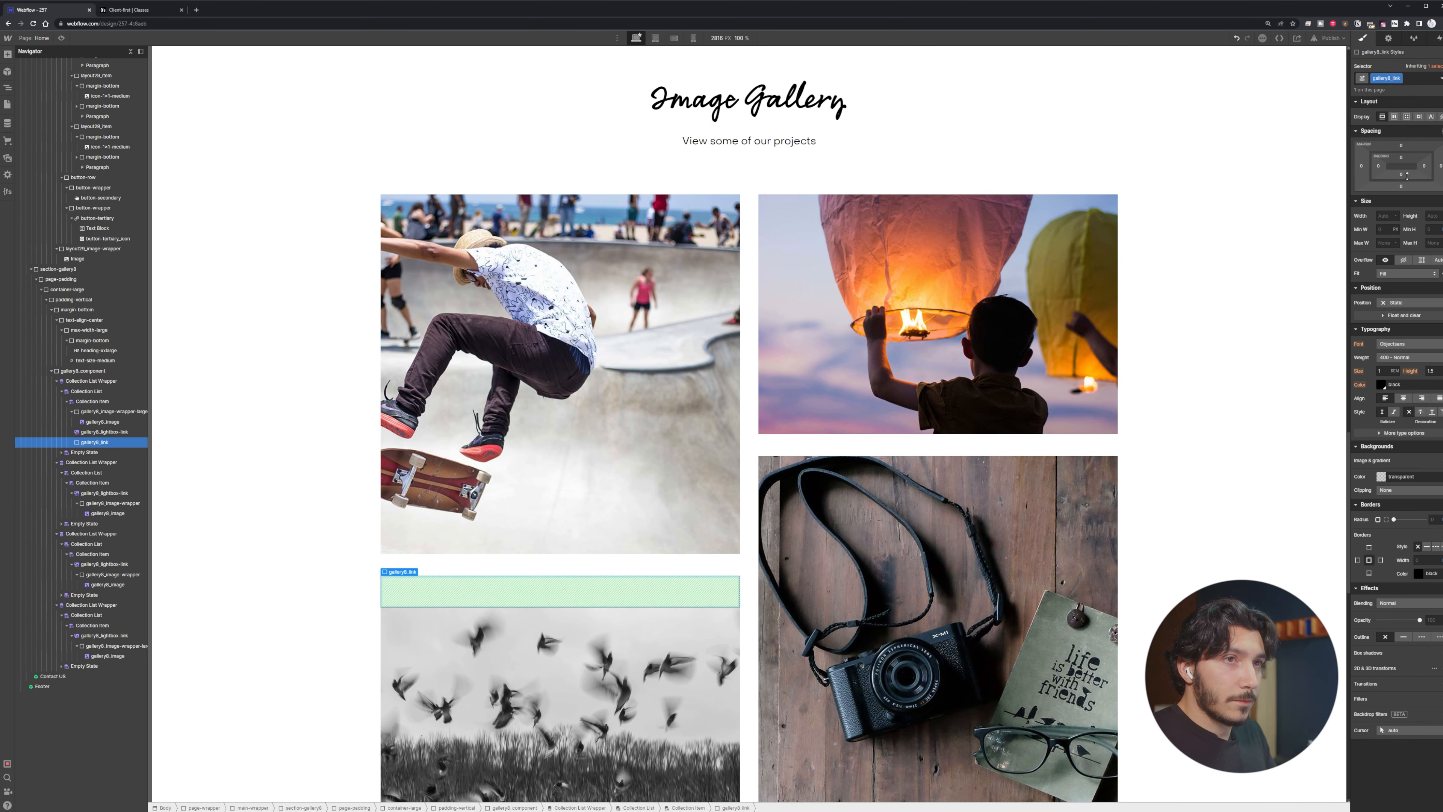
Give gallery8_link a 2rem bottom margin and a width of 100%
click(1401, 187)
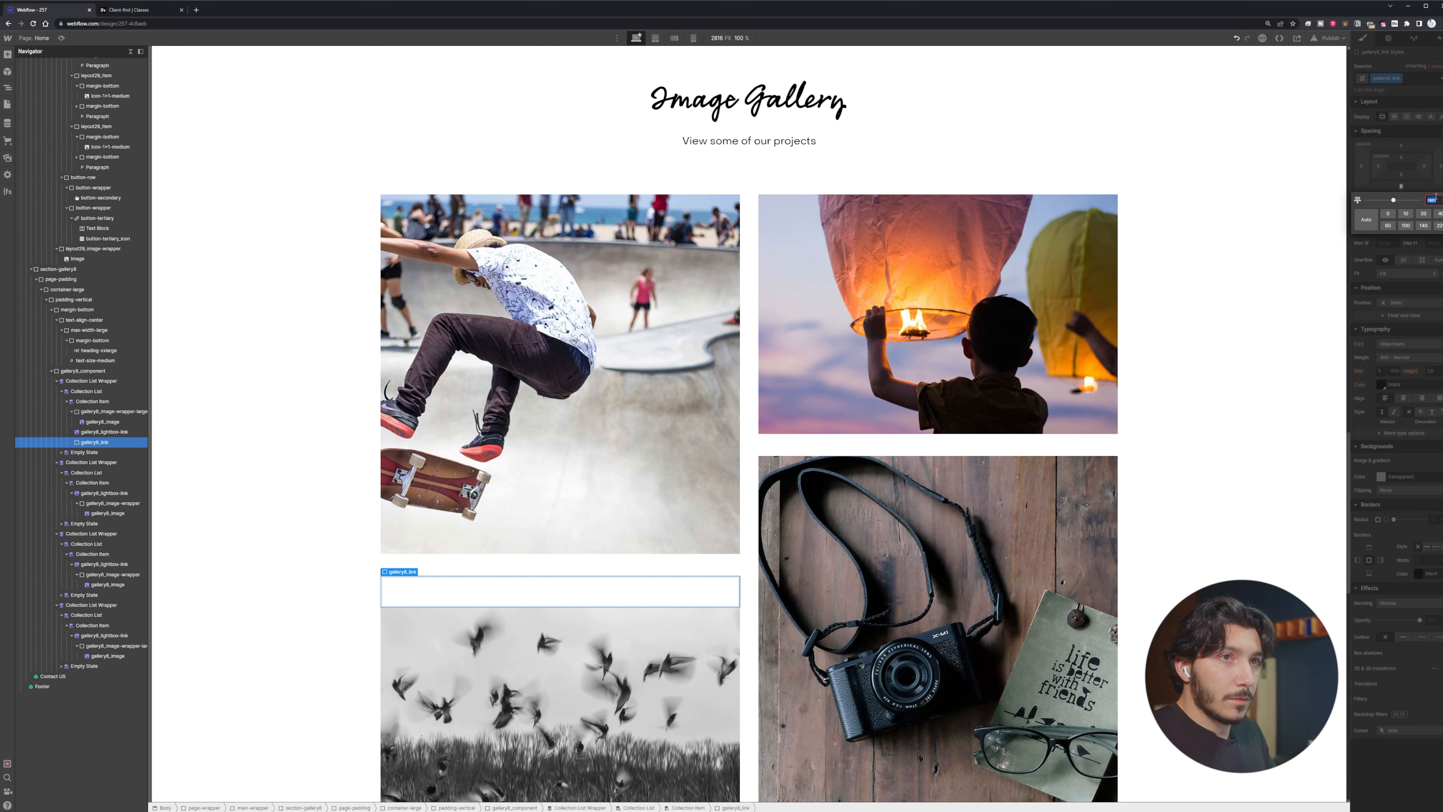
text(2re)
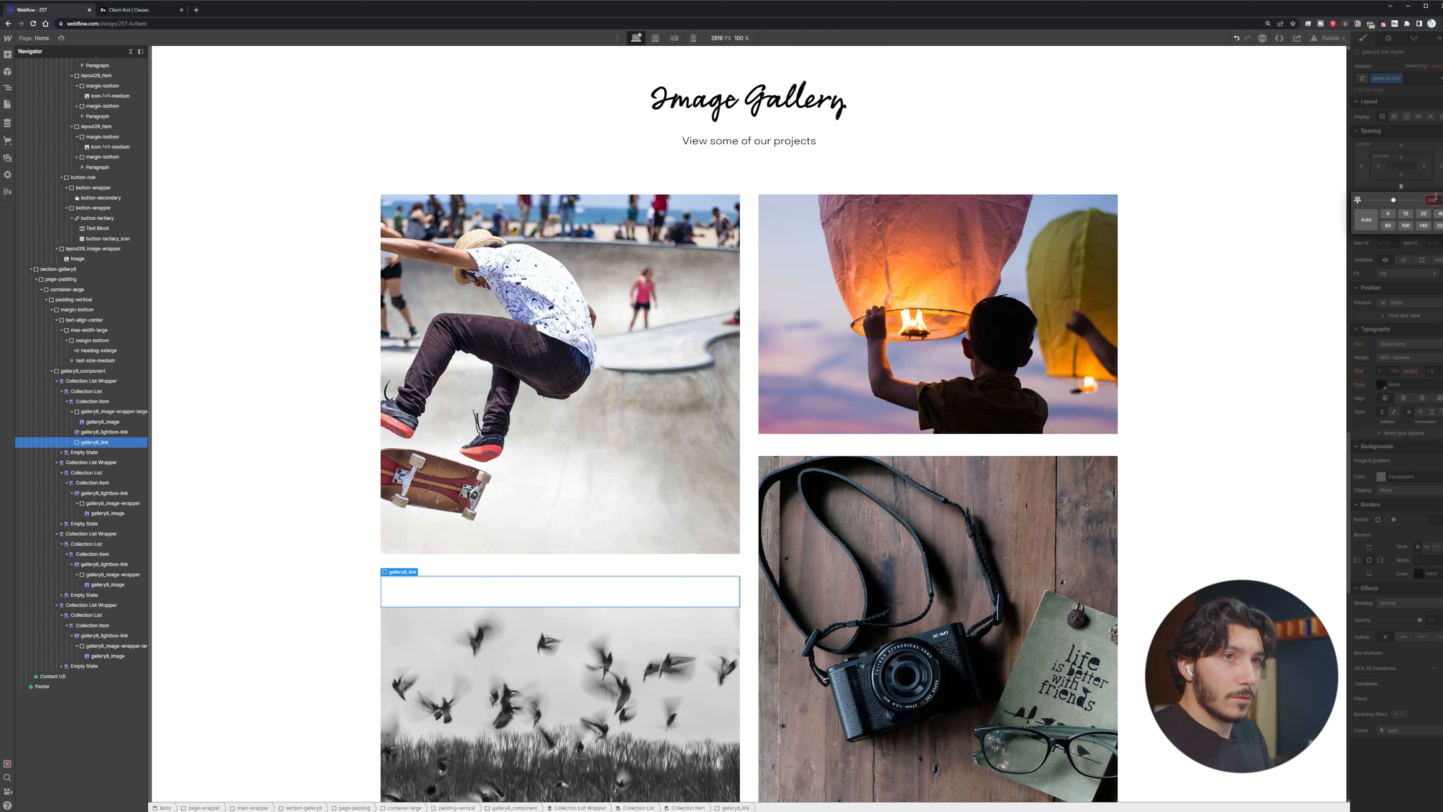
text(m)
key(Return)
click(1386, 216)
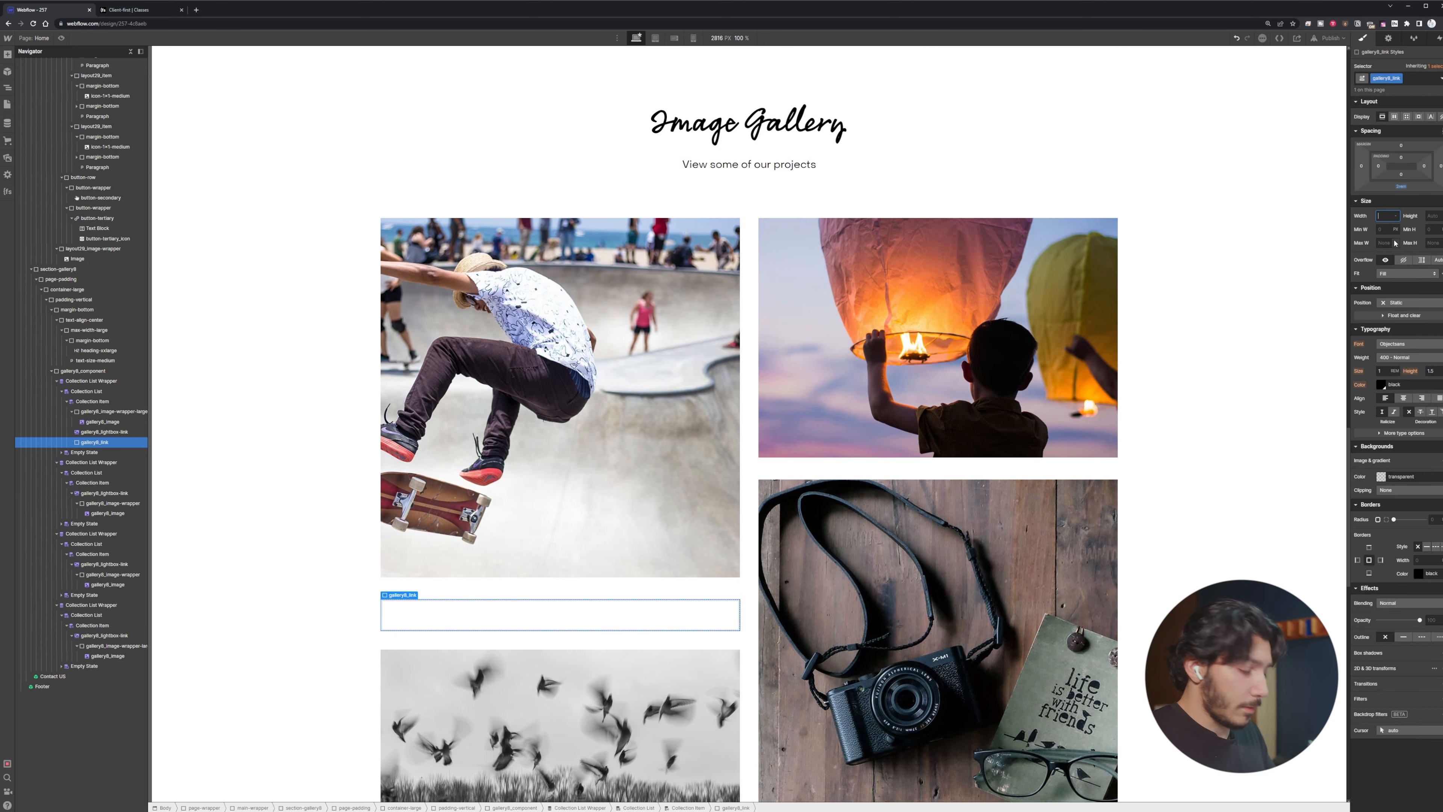
text(100)
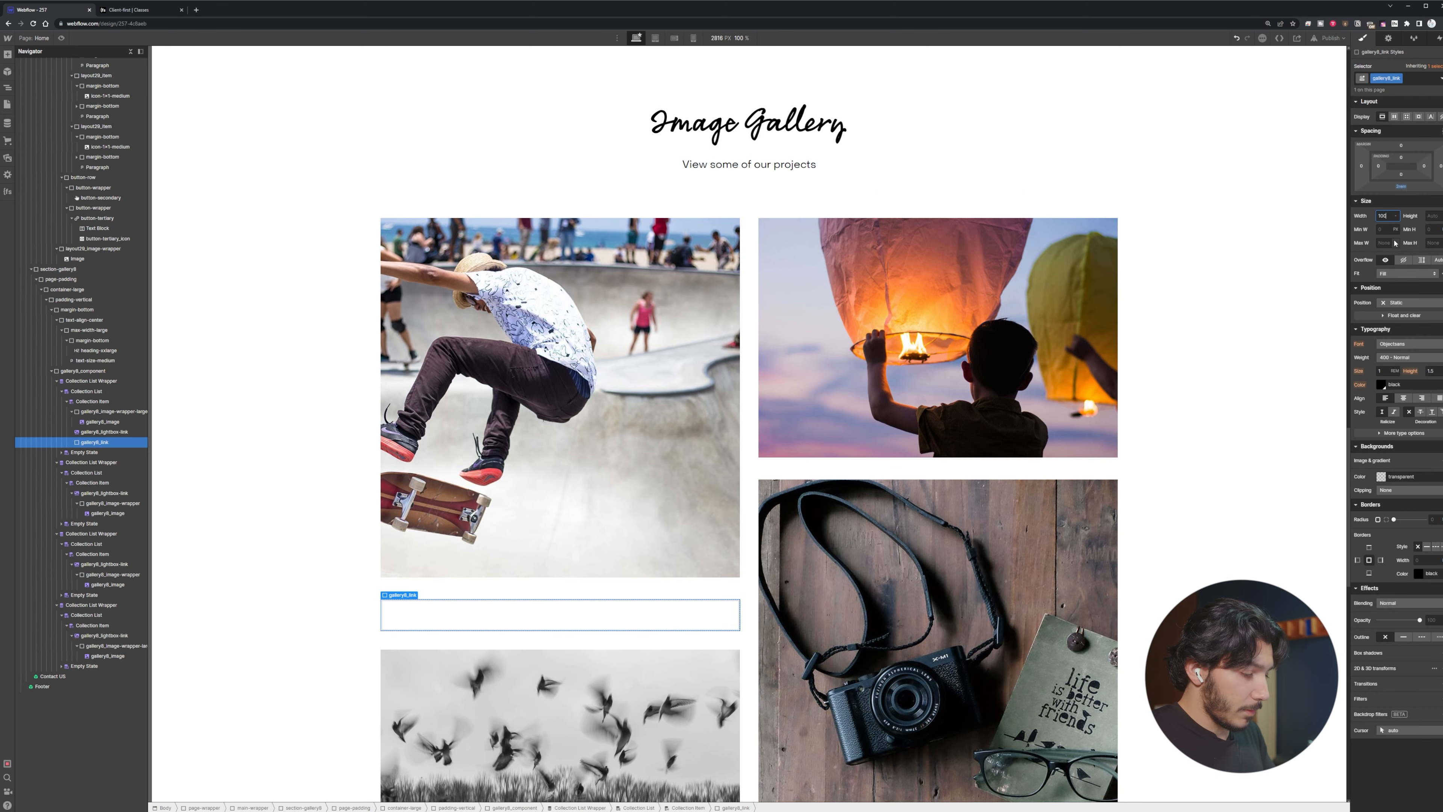
text(%)
key(Return)
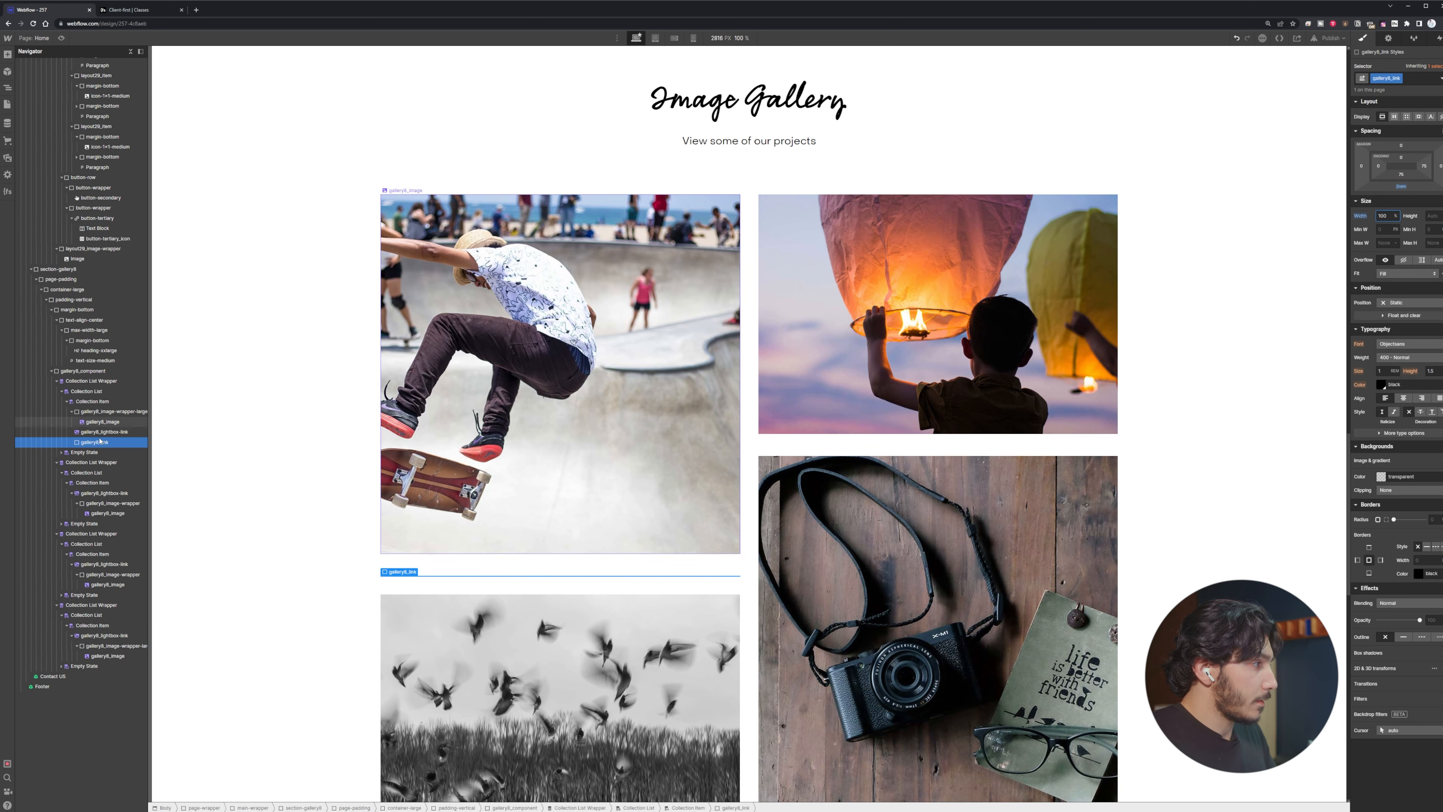
Place gallery8_link above the lightbox link with gallery8_image-wrapper-large nested inside it, and select gallery8_link
drag(100, 444, 96, 414)
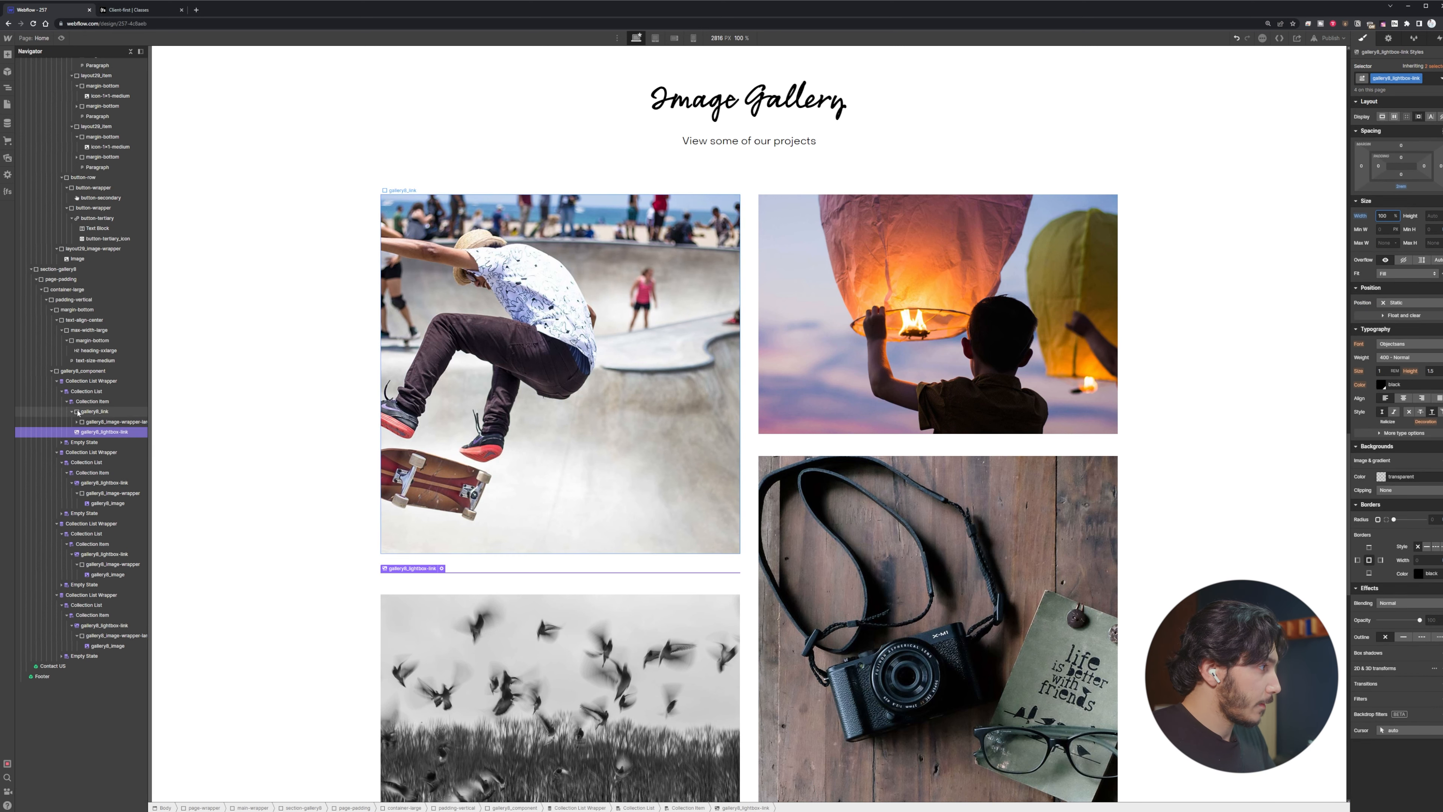
click(396, 288)
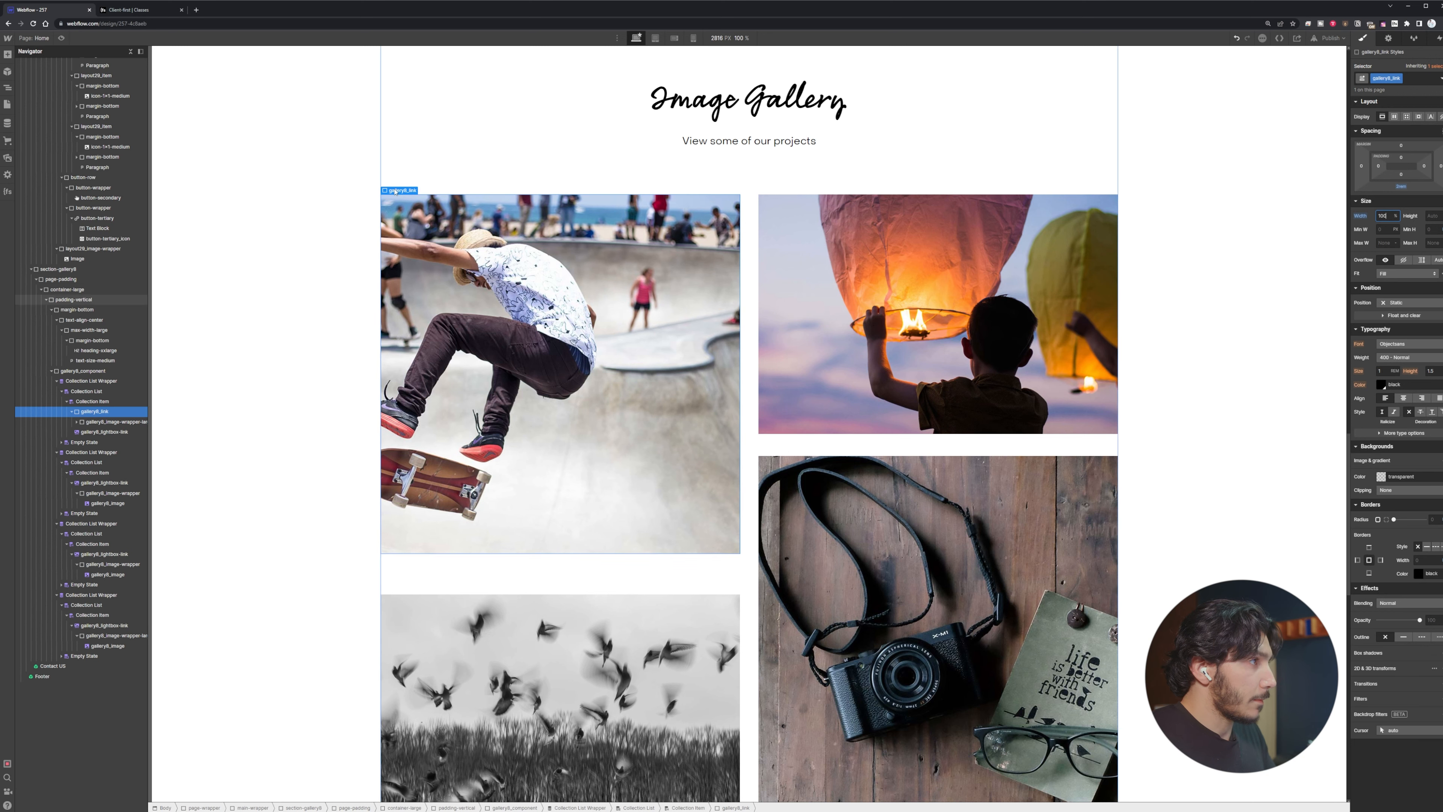
scroll(561, 322, up, 1)
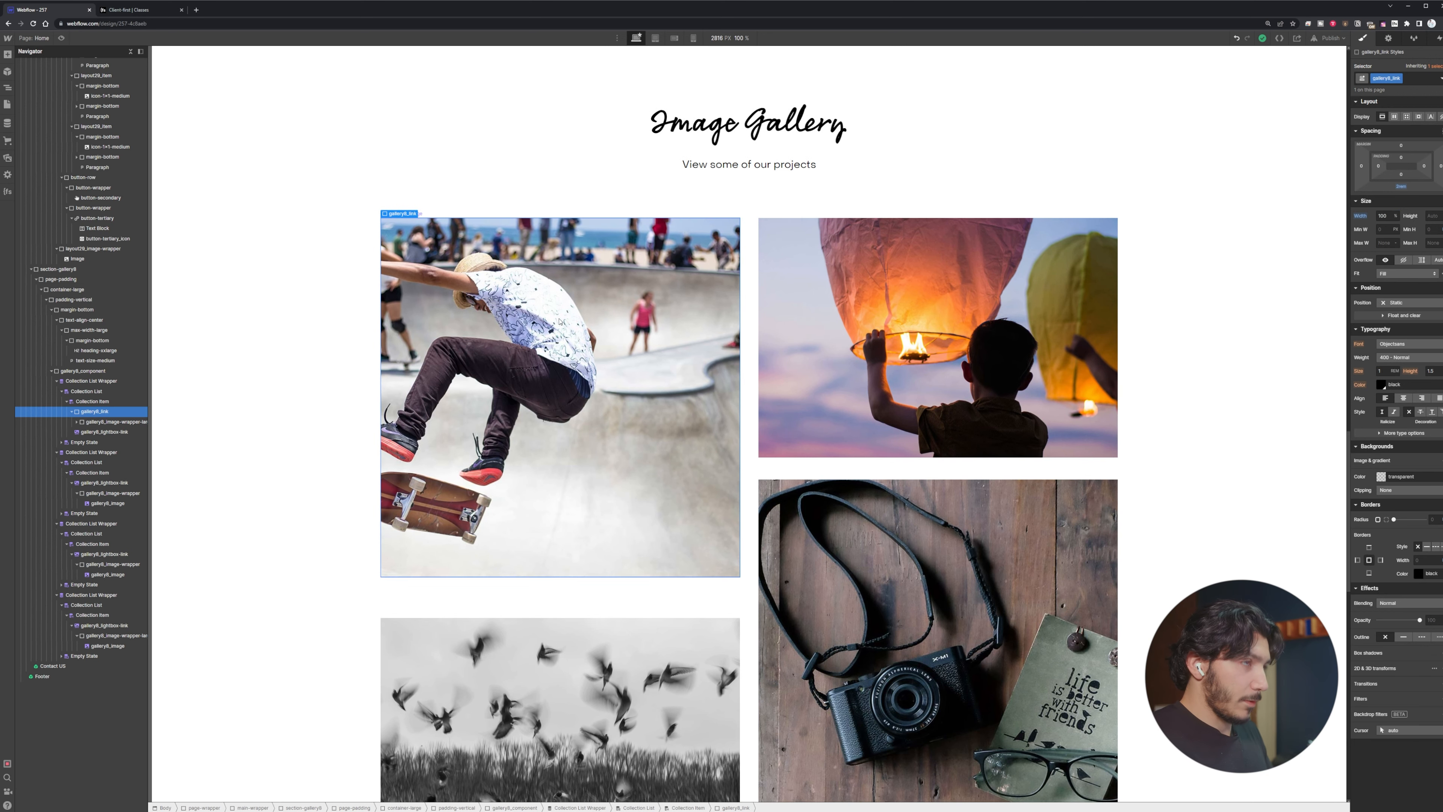
Insert a Link Block inside gallery8_link and link it to the Current Project page
key(ctrl+k)
text(link)
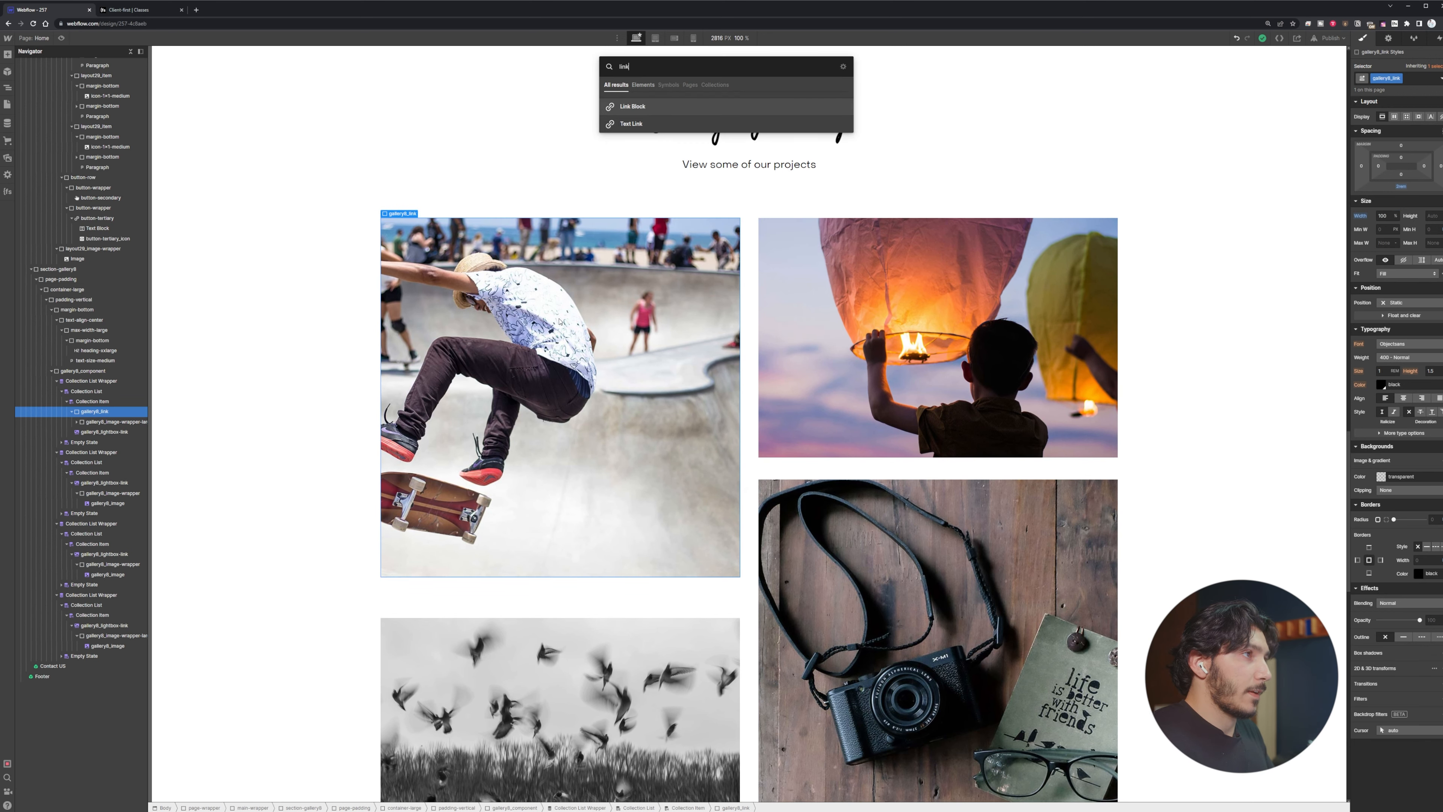
click(635, 107)
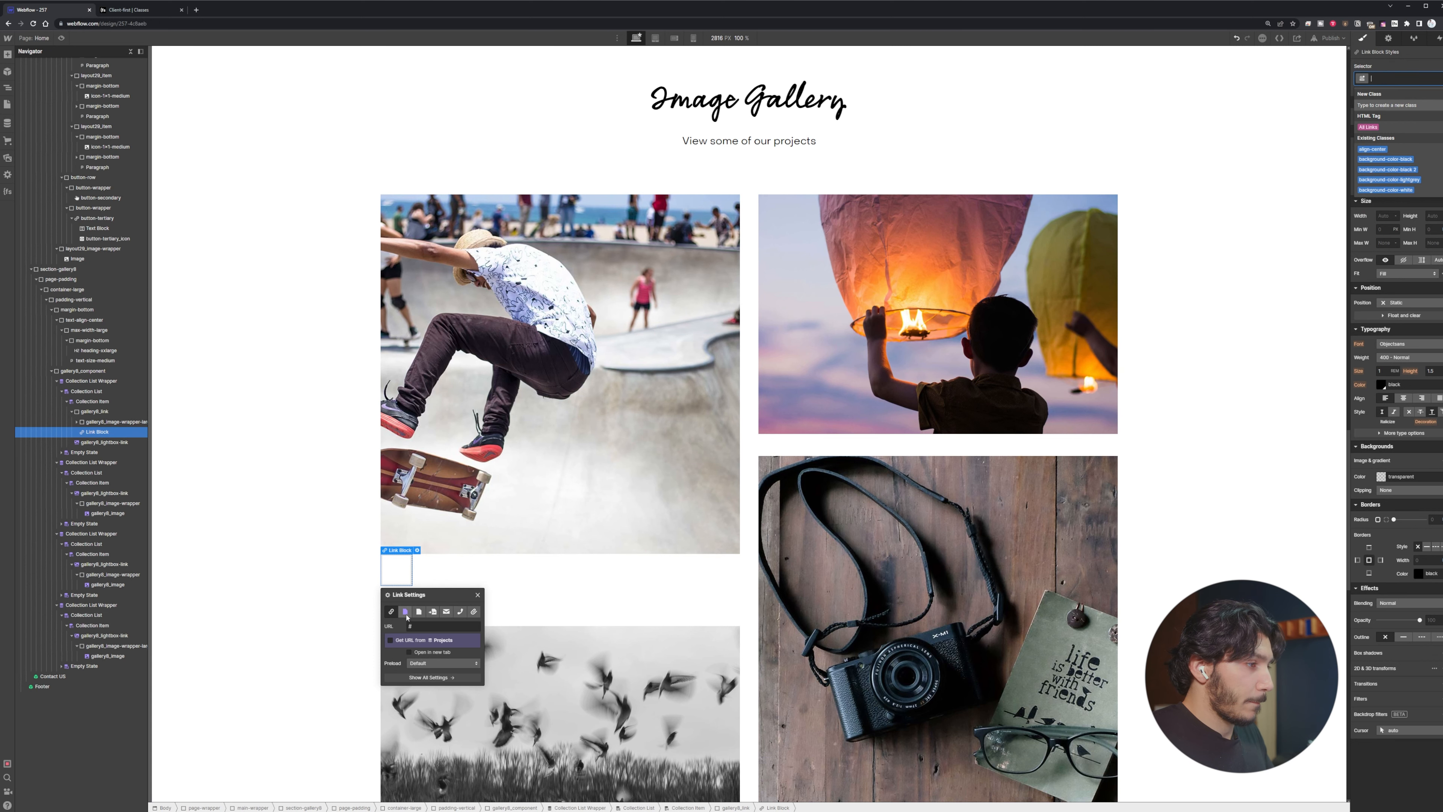
click(405, 611)
click(431, 625)
click(437, 640)
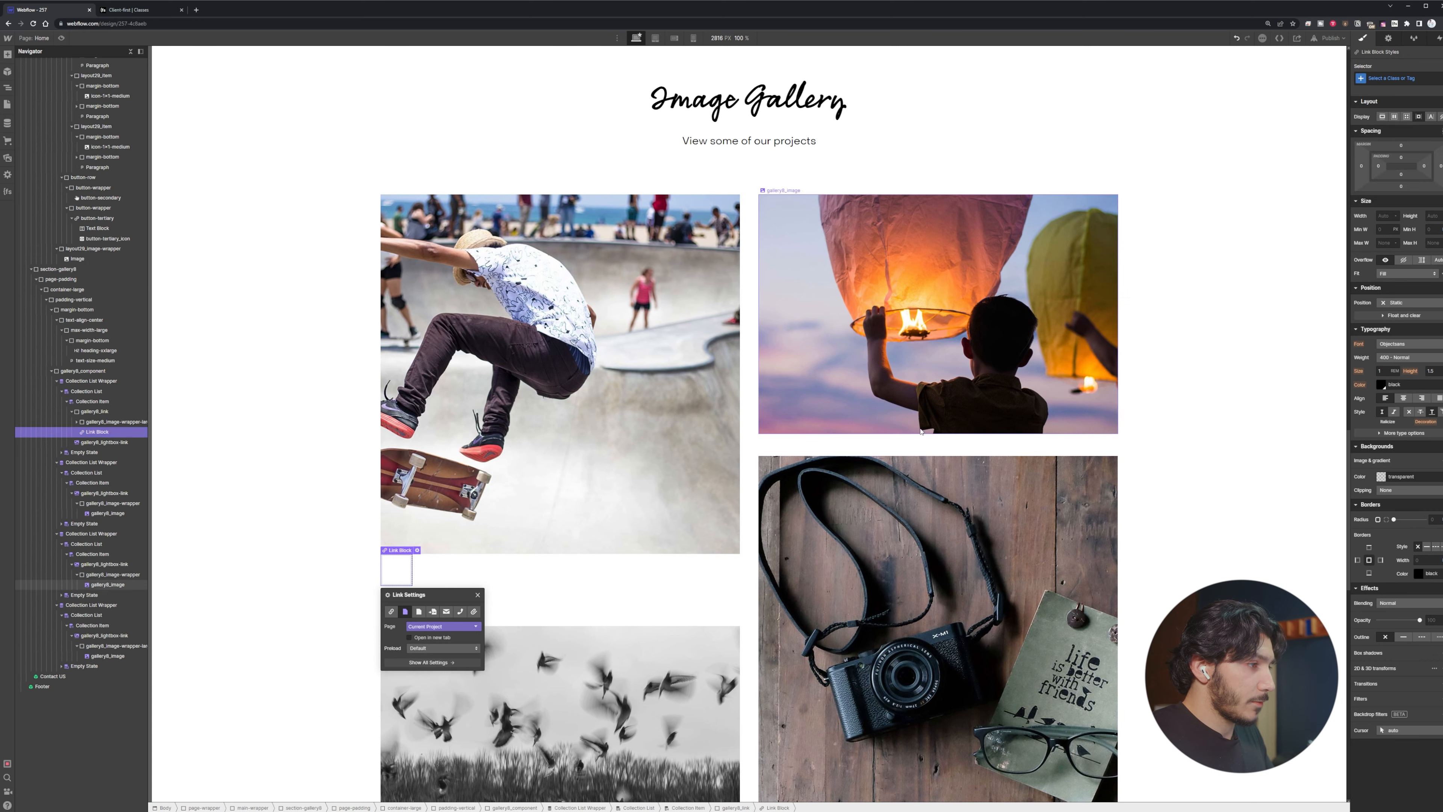
Apply the existing class gallery8_link to the new Link Block
click(1391, 80)
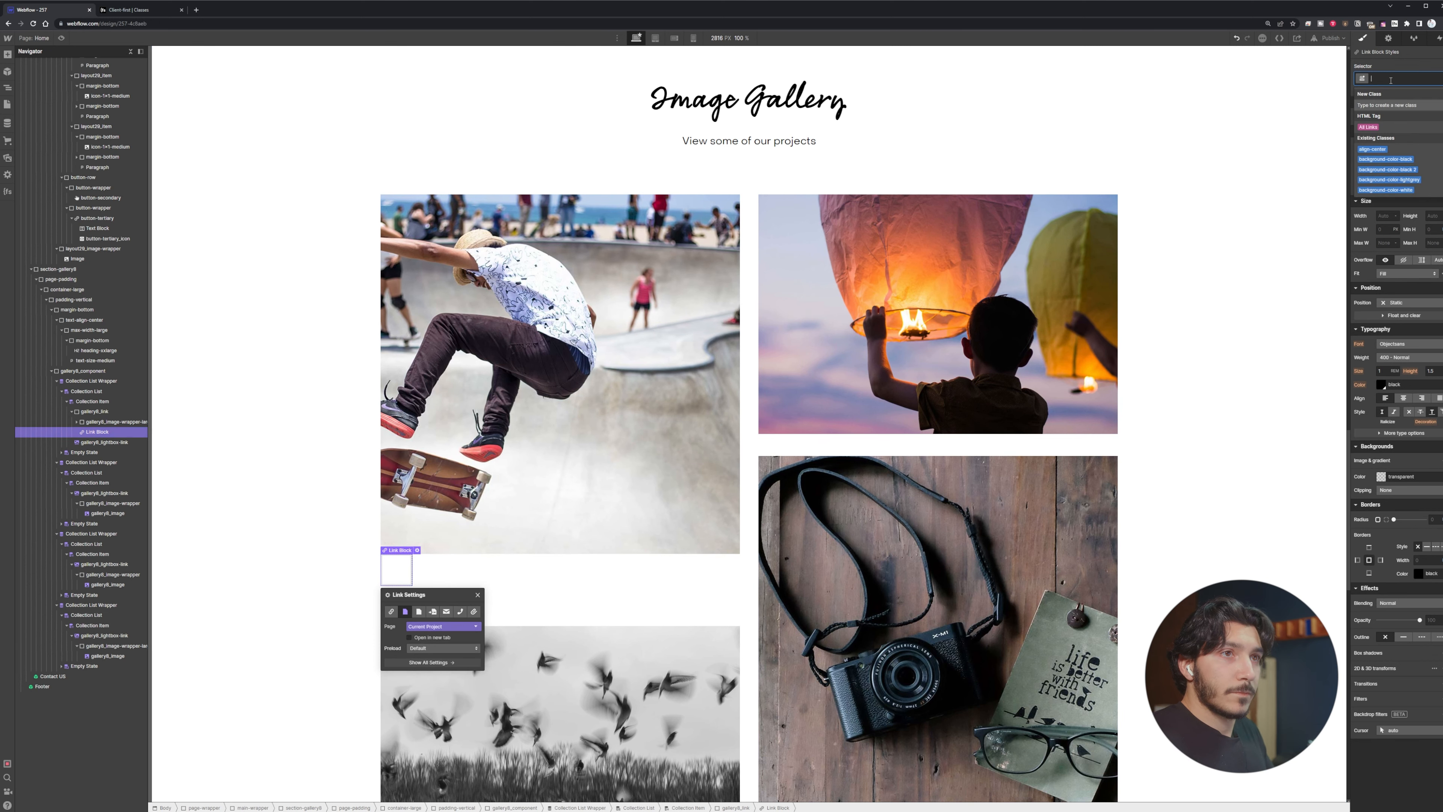
text(gallery)
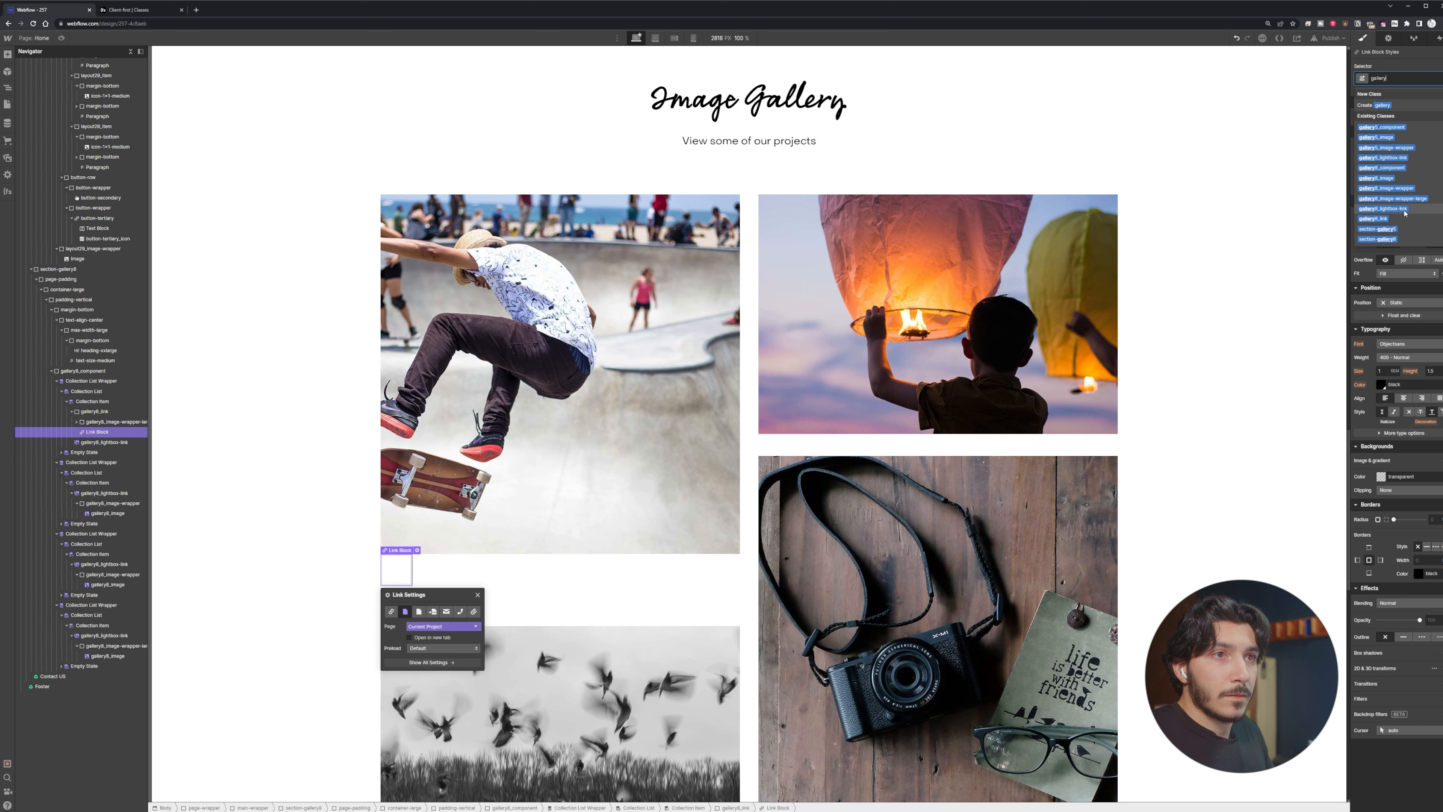
scroll(1400, 166, up, 1)
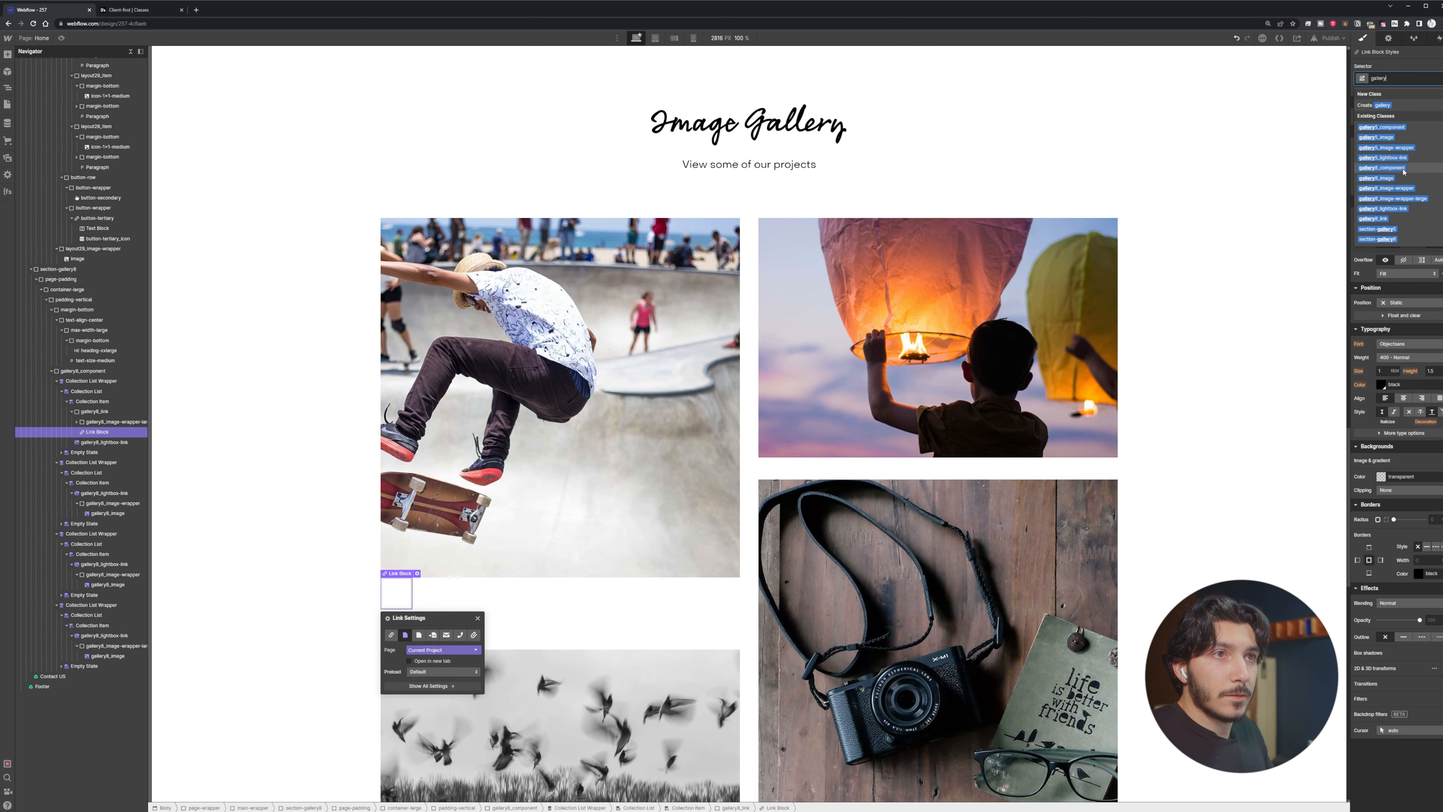
click(1374, 219)
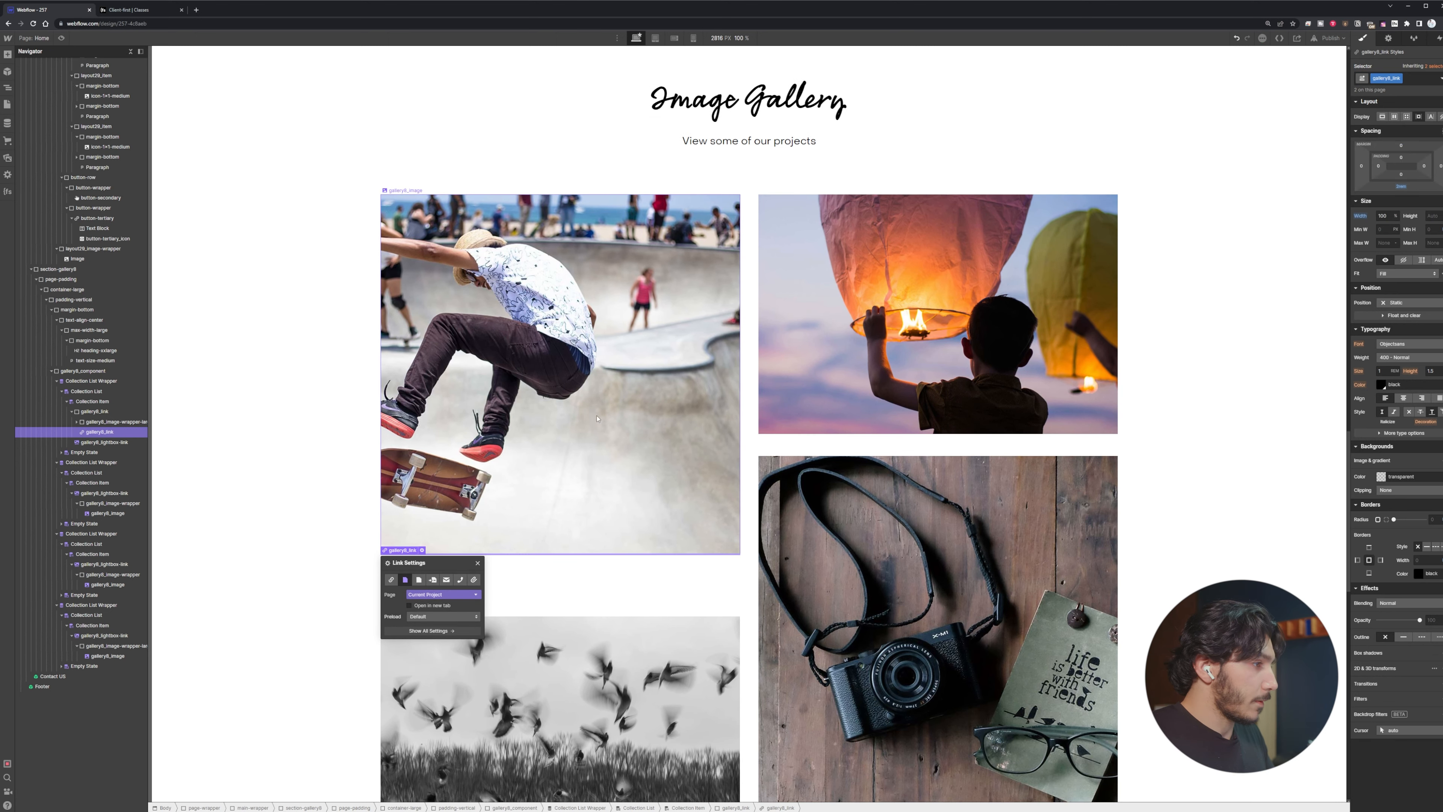
Nest gallery8_image-wrapper-large inside the gallery8_link Link Block in the first collection item
drag(100, 431, 100, 419)
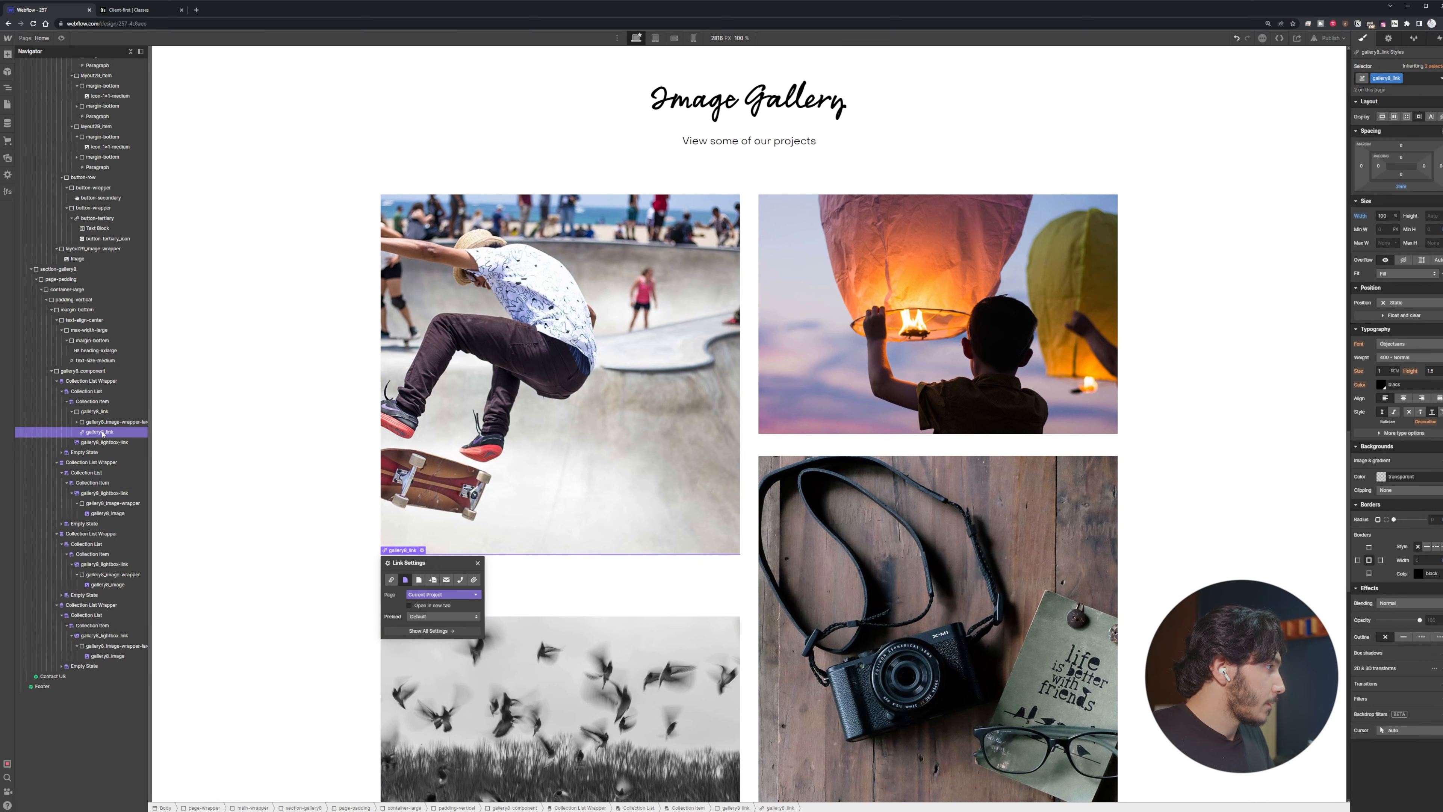
click(93, 413)
drag(99, 431, 98, 423)
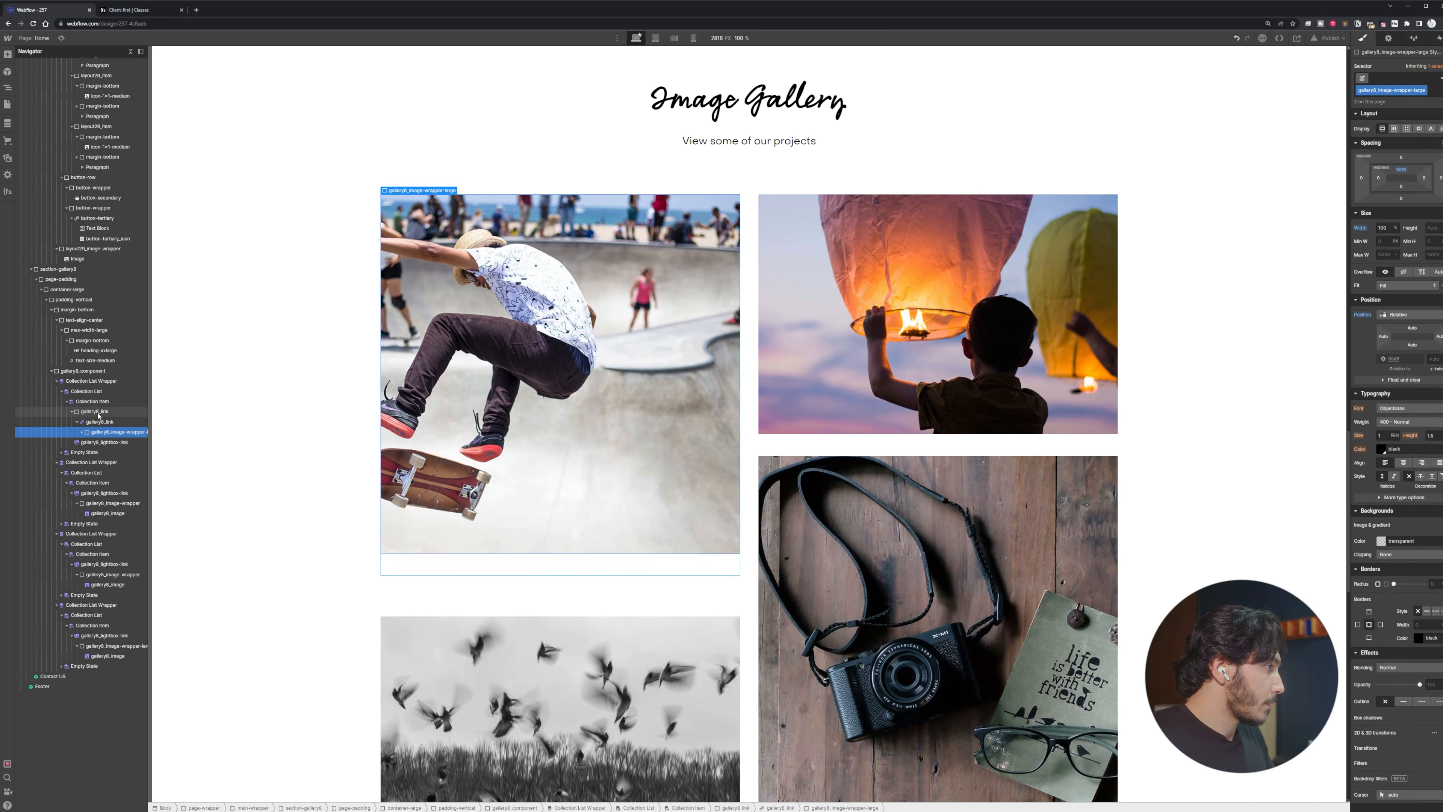
click(99, 413)
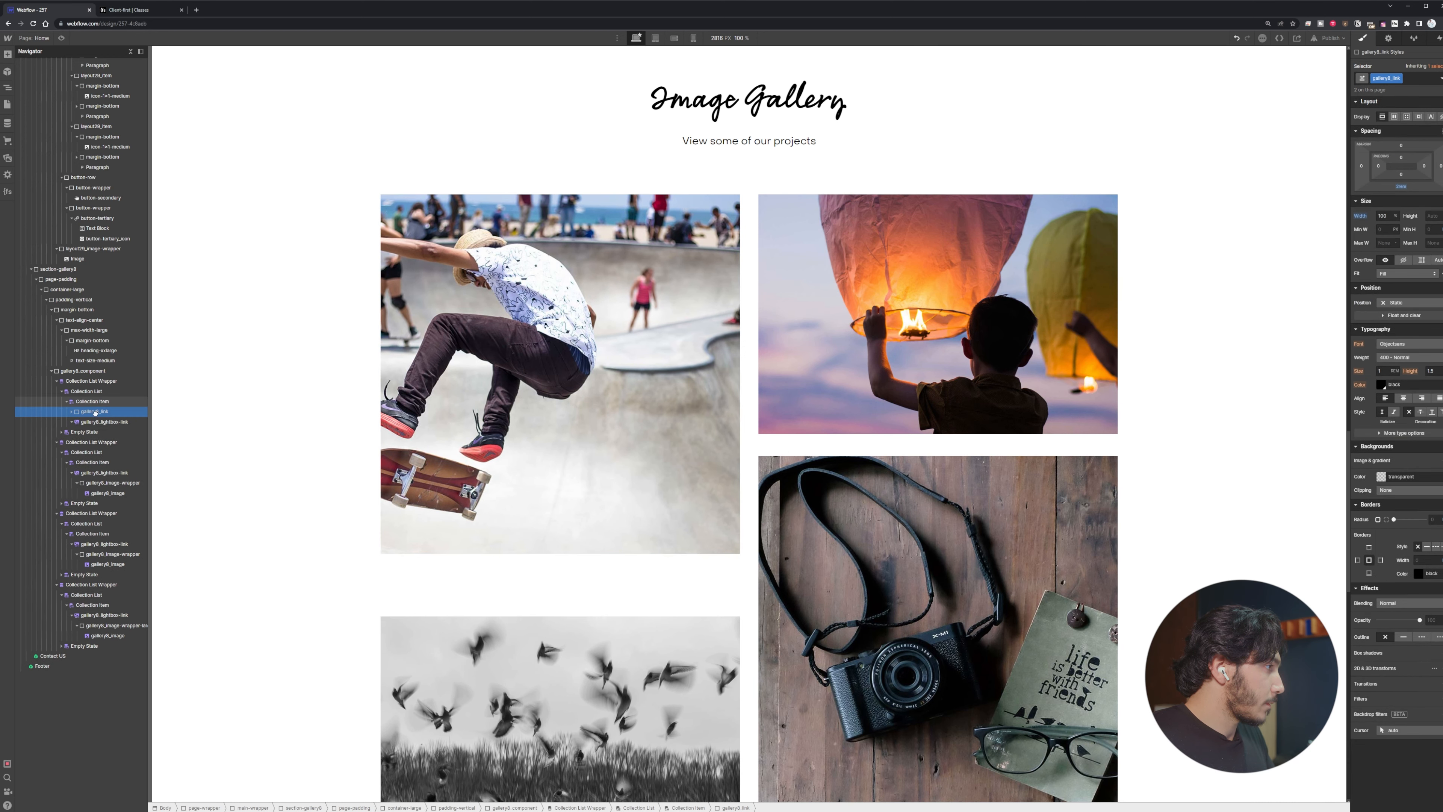
Move the gallery8_link Link Block out of its parent div, directly into the collection item, and delete the emptied div
click(71, 412)
click(86, 421)
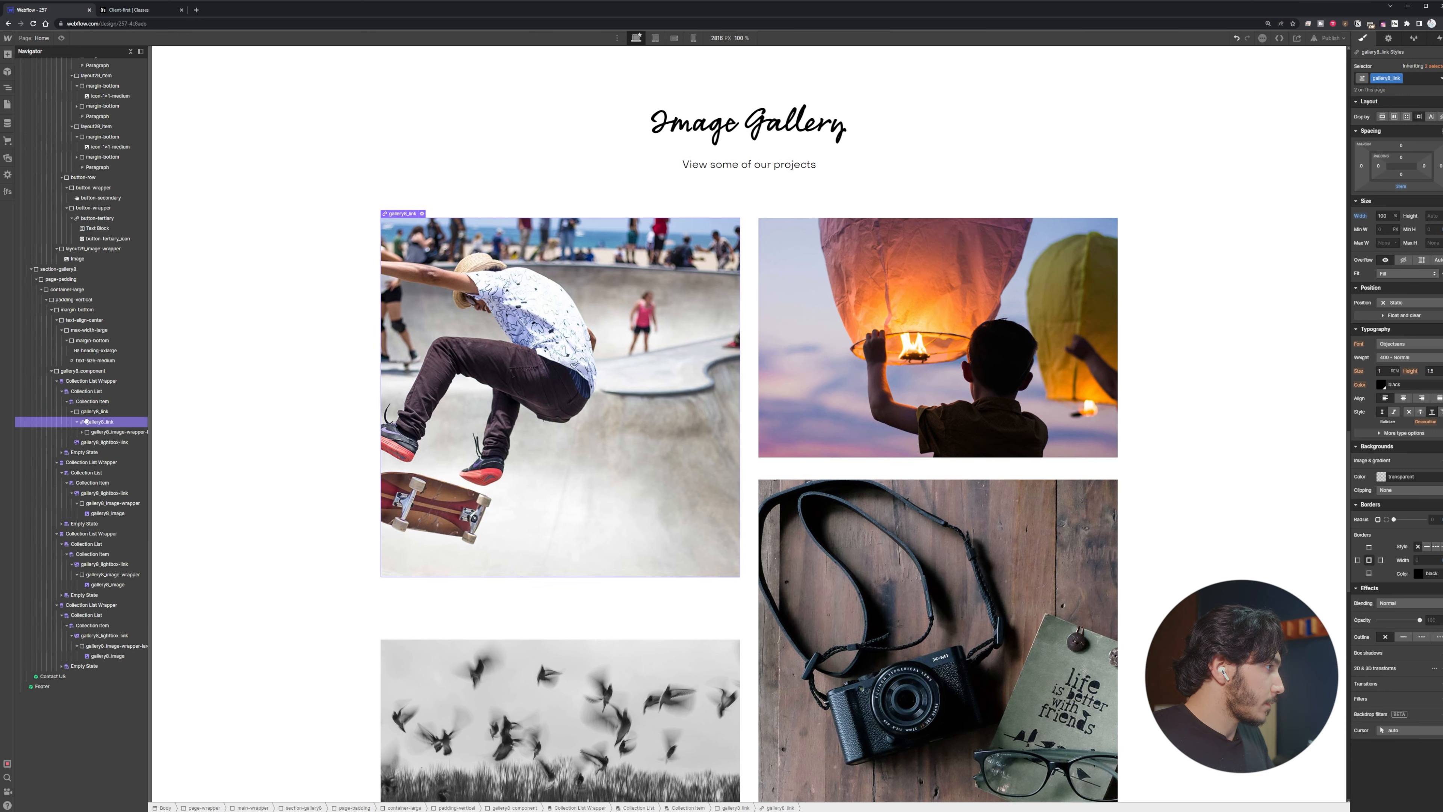
drag(86, 421, 88, 419)
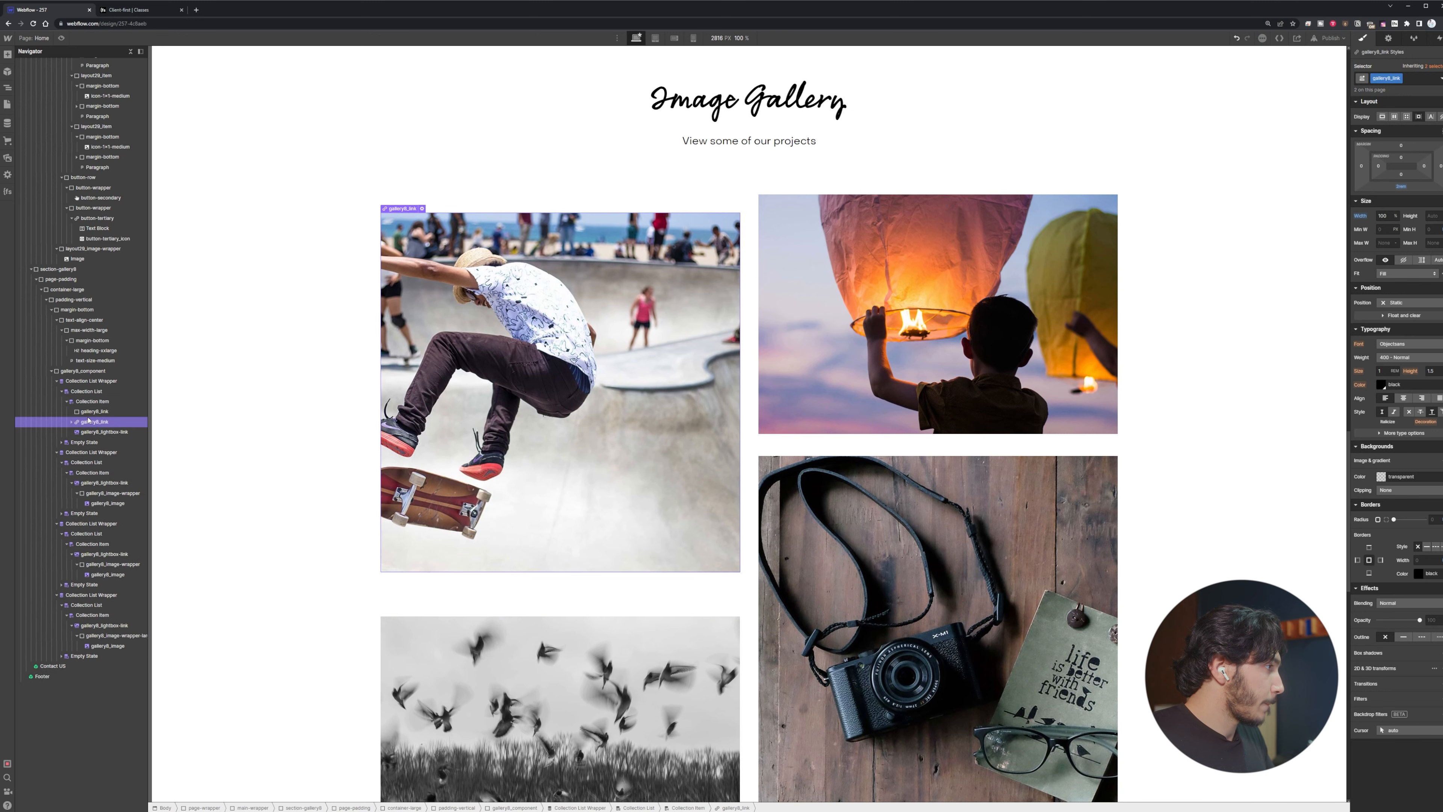
click(96, 411)
key(Delete)
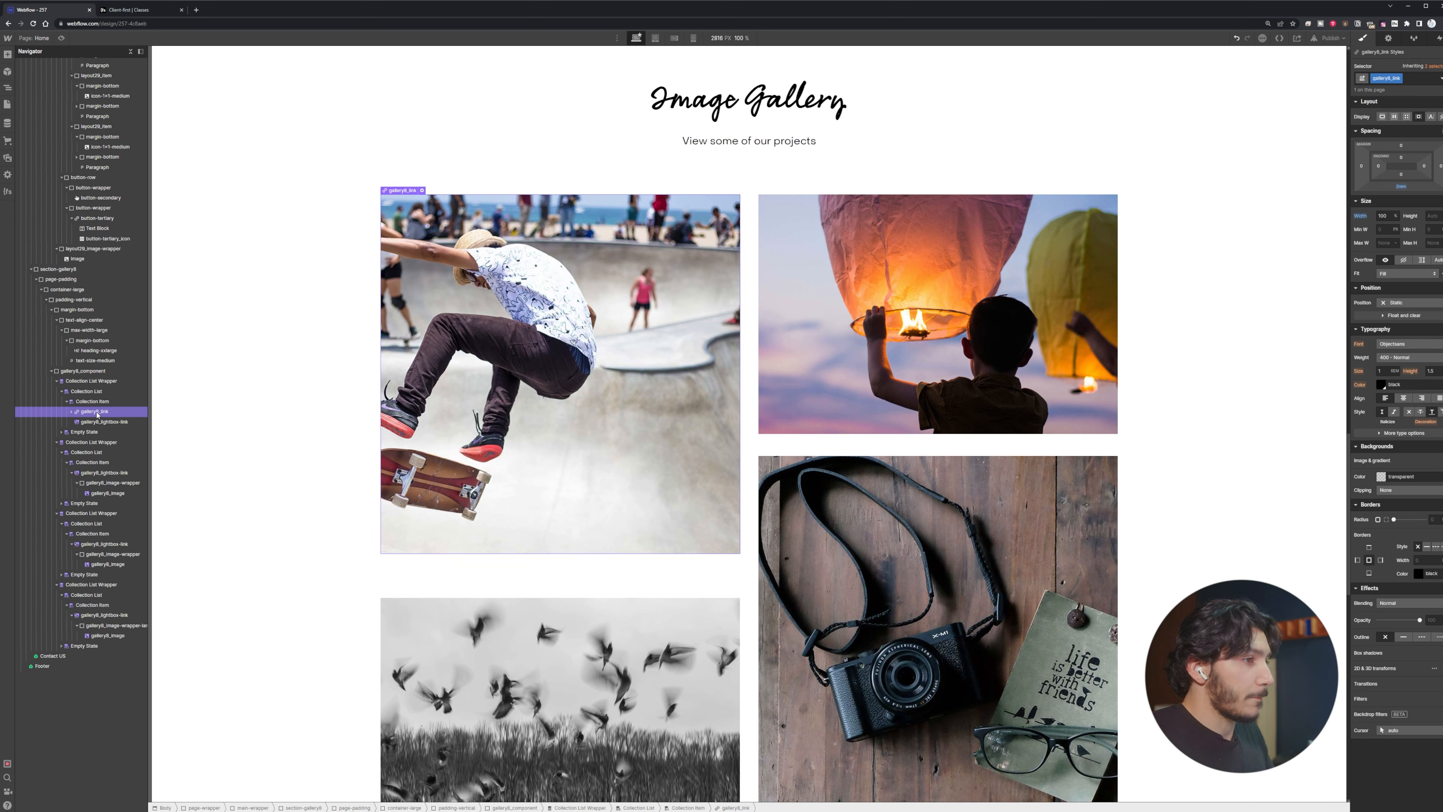
Try to move the lantern item's gallery8_lightbox-link to another place in its collection list
click(972, 308)
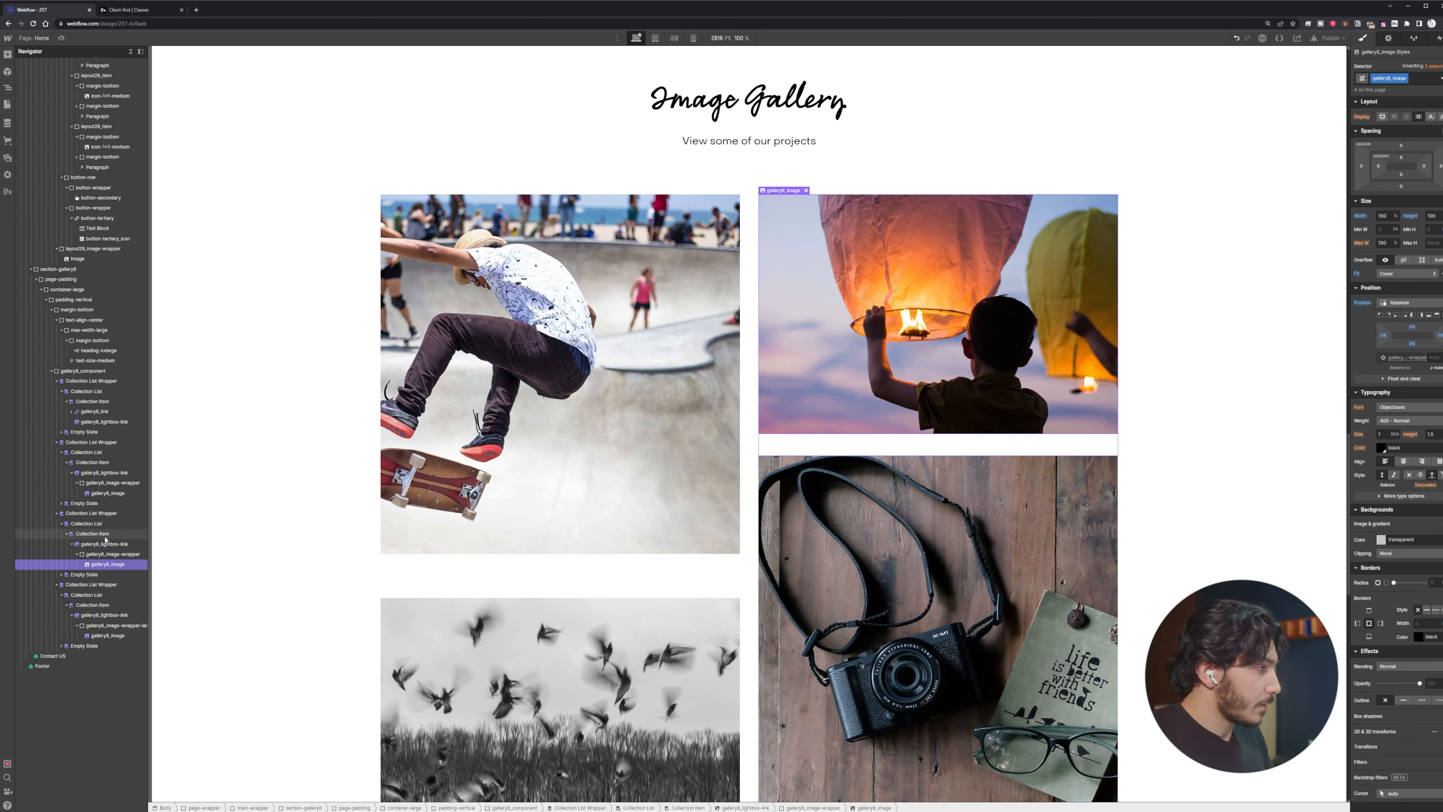
drag(106, 543, 87, 543)
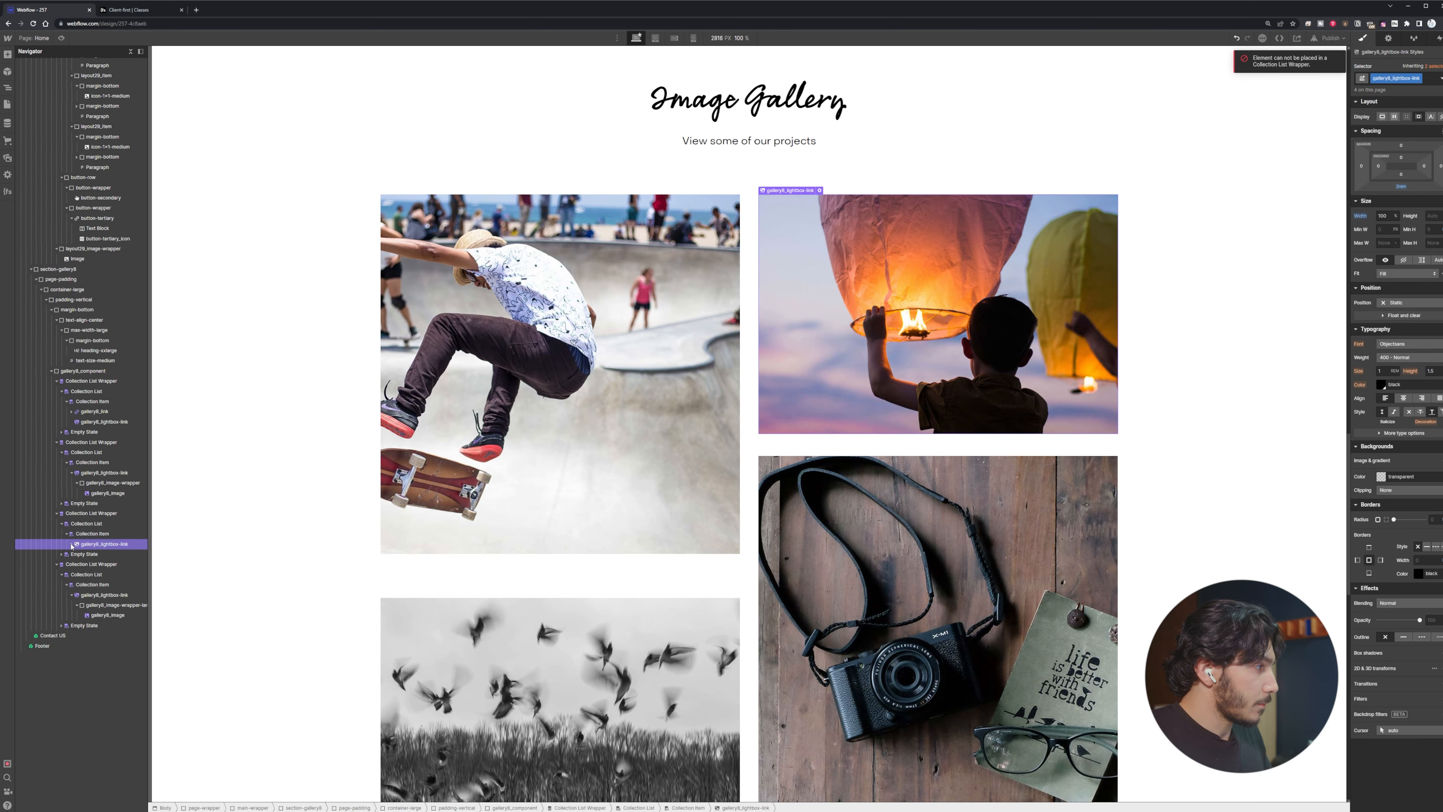
Delete the lightbox link from the camera image's collection item and apply the class gallery8_link to its Div Block
click(91, 614)
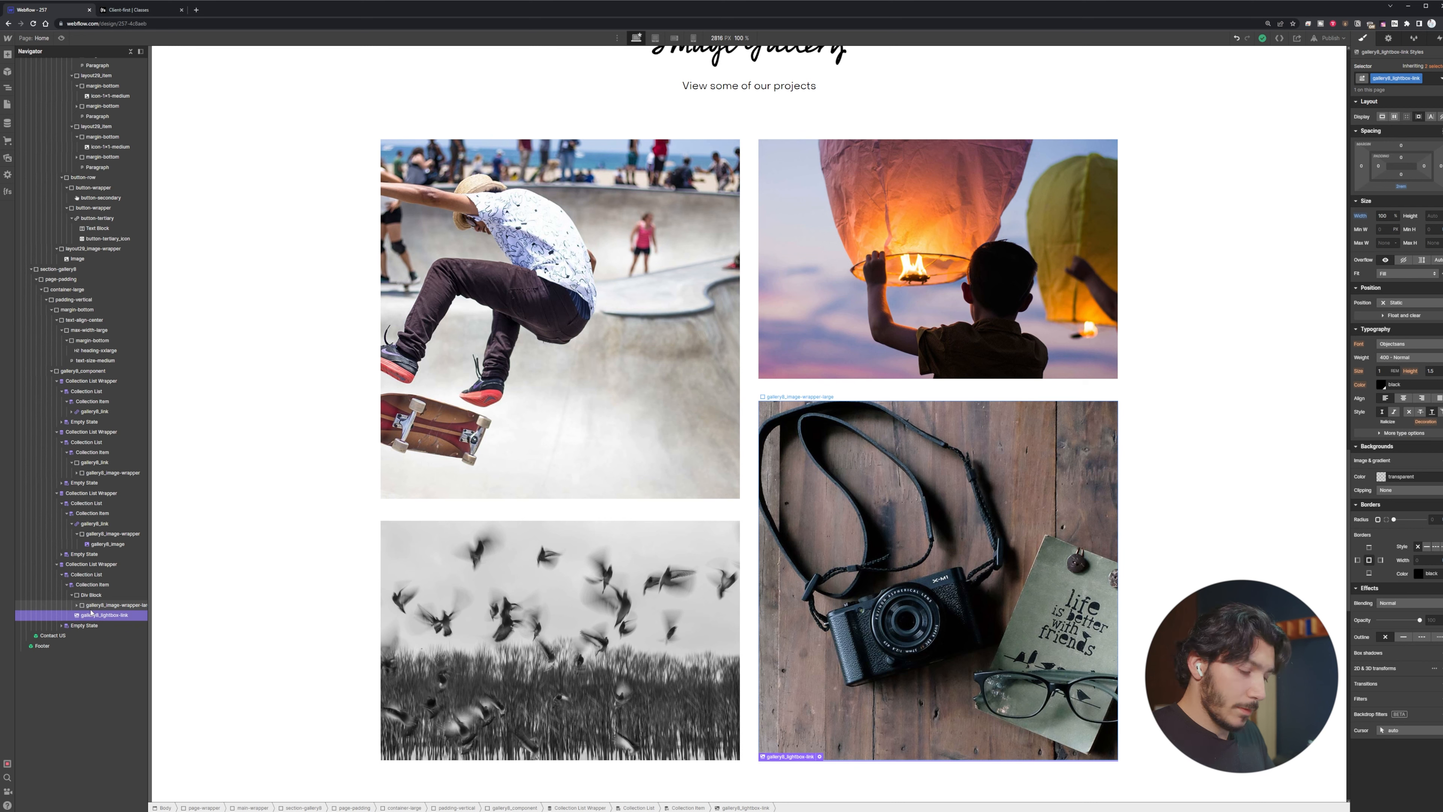
key(Delete)
click(106, 585)
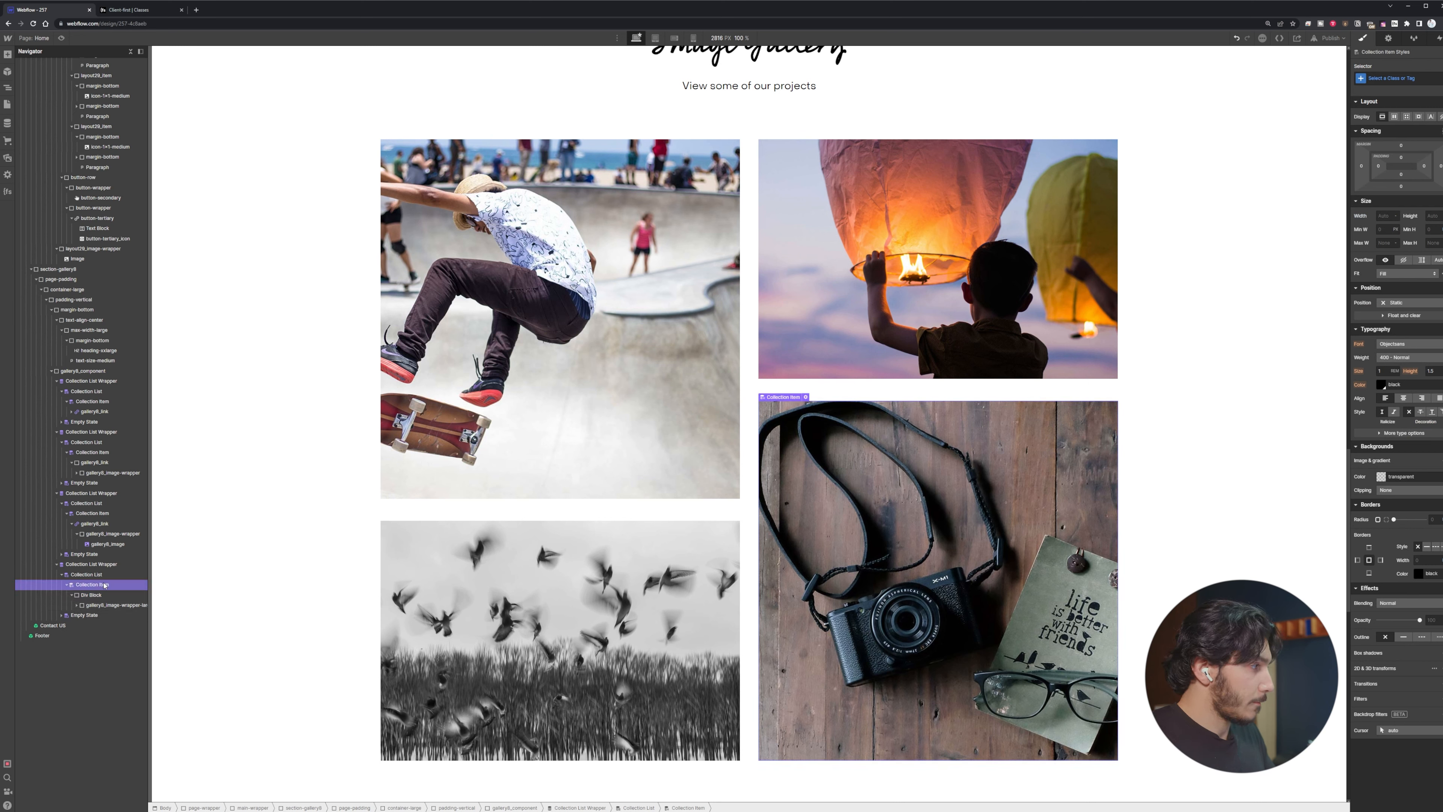
click(126, 597)
click(1409, 79)
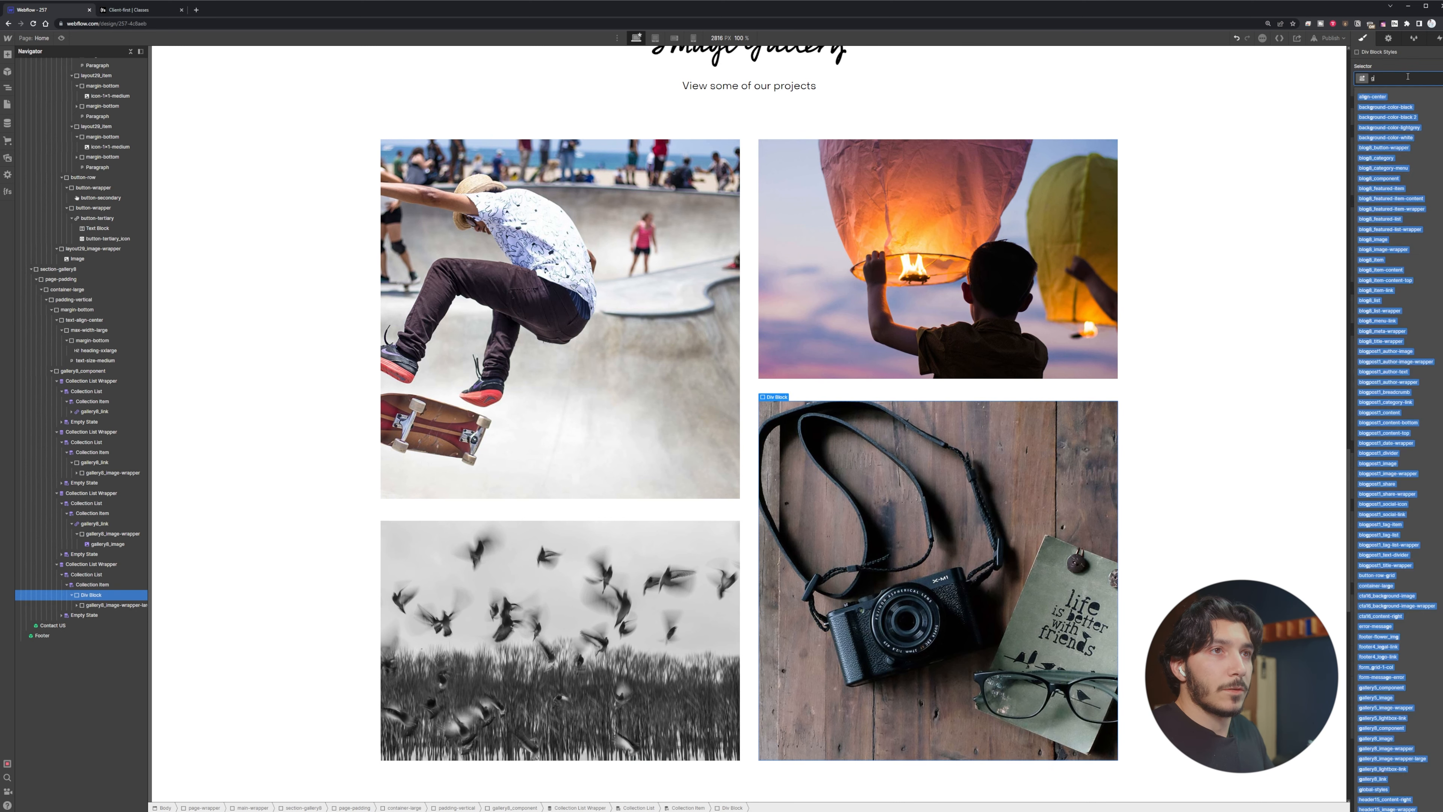
text(gallery)
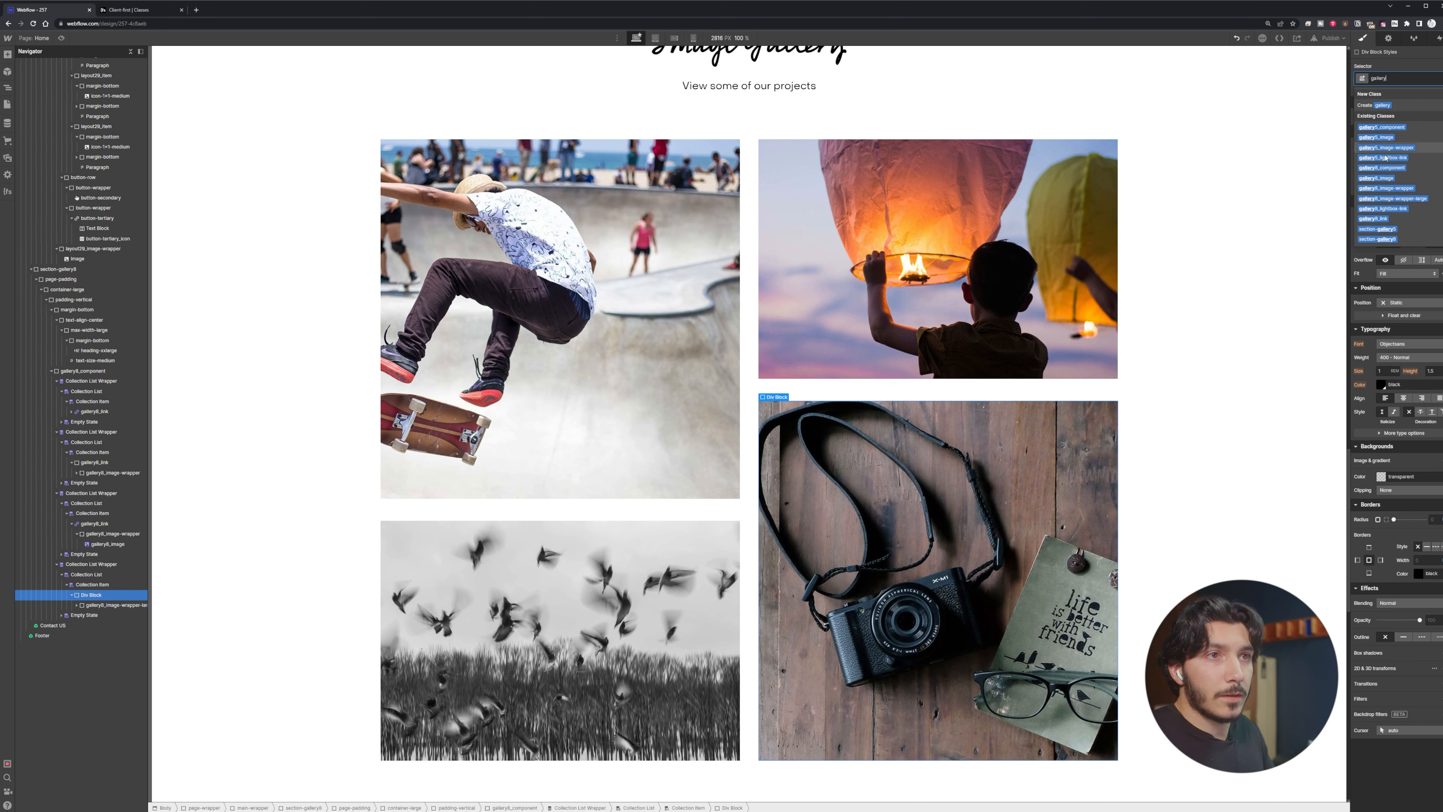
click(1374, 219)
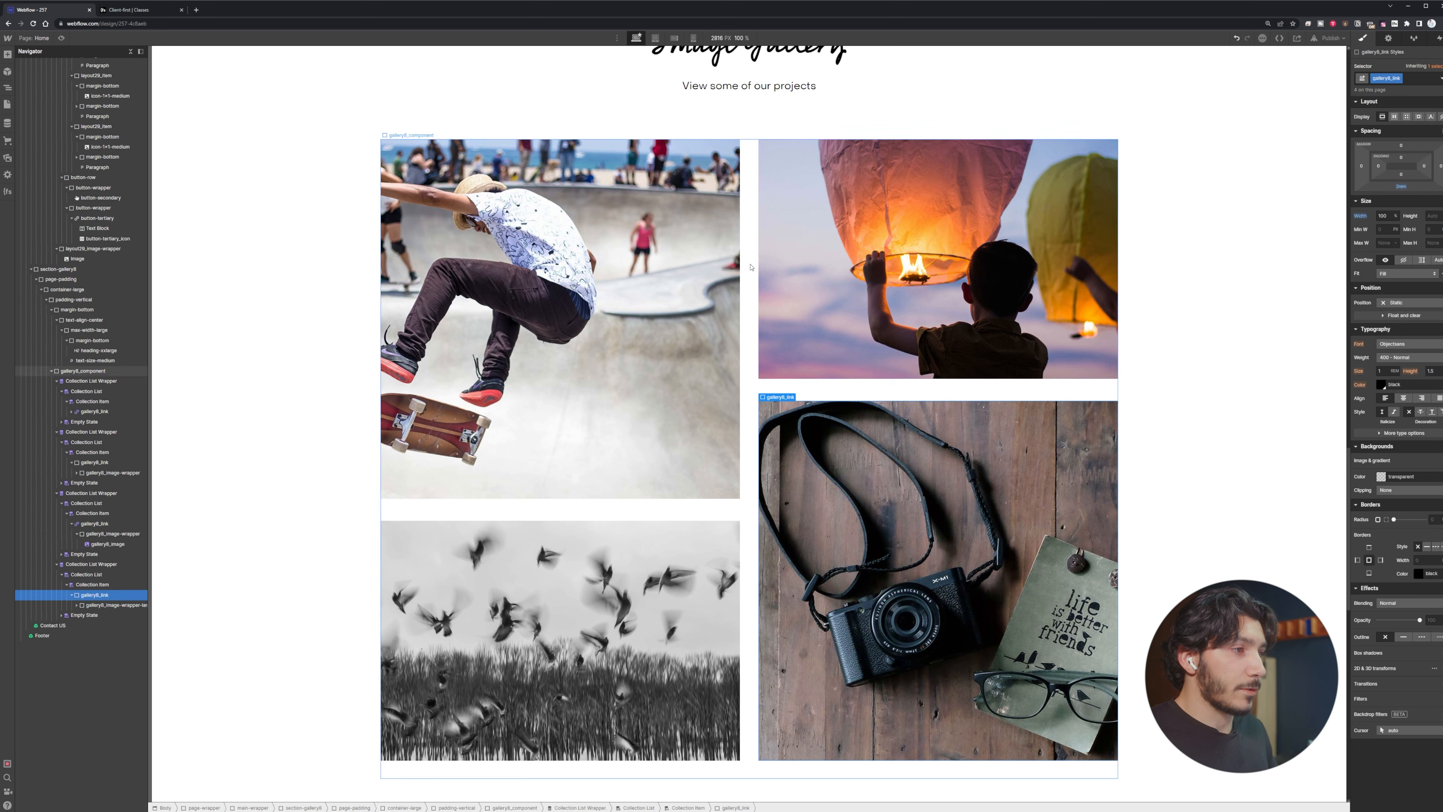
Examine the nesting of gallery8_link, gallery8_image-wrapper-large and gallery8_image inside the first collection item of gallery8_component
click(750, 459)
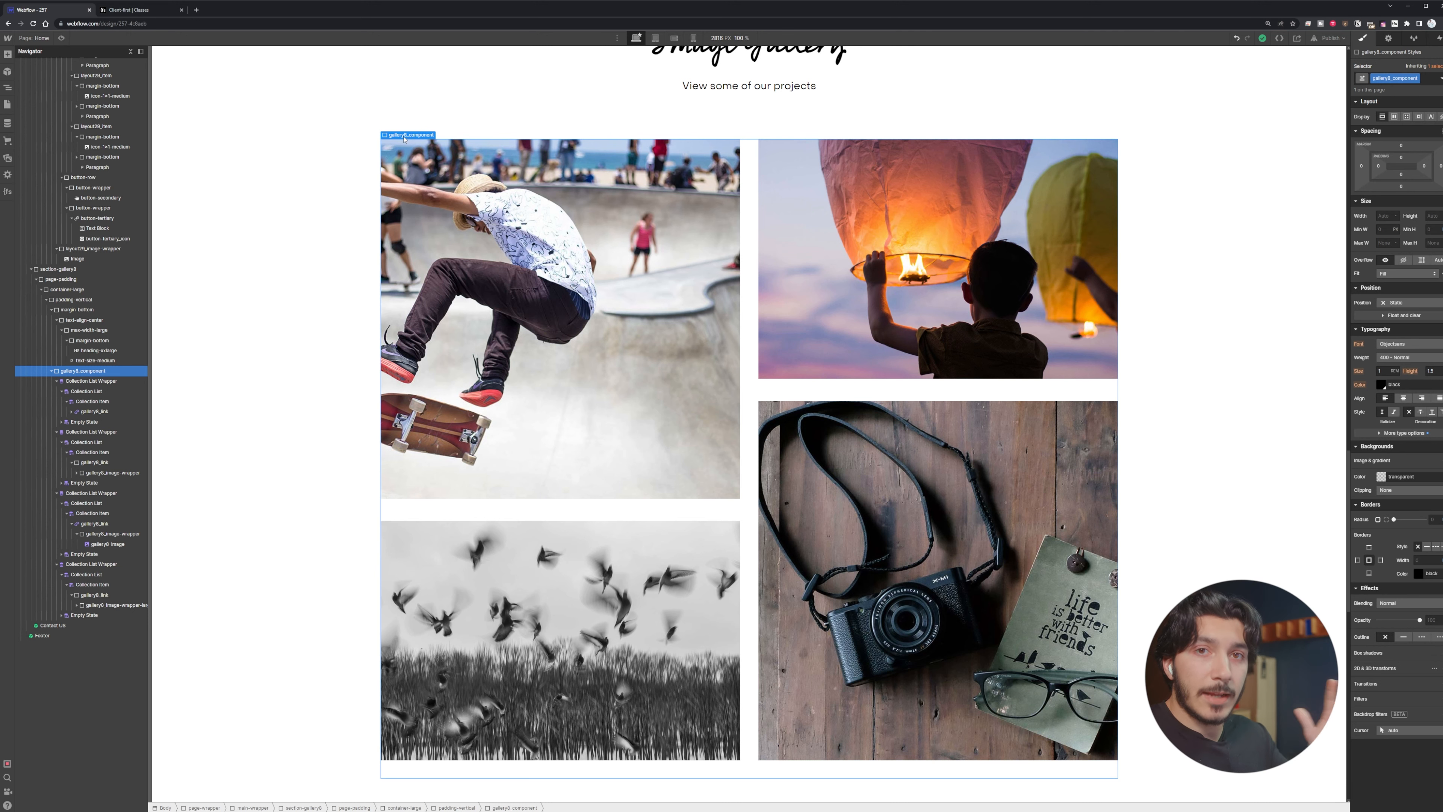
click(122, 392)
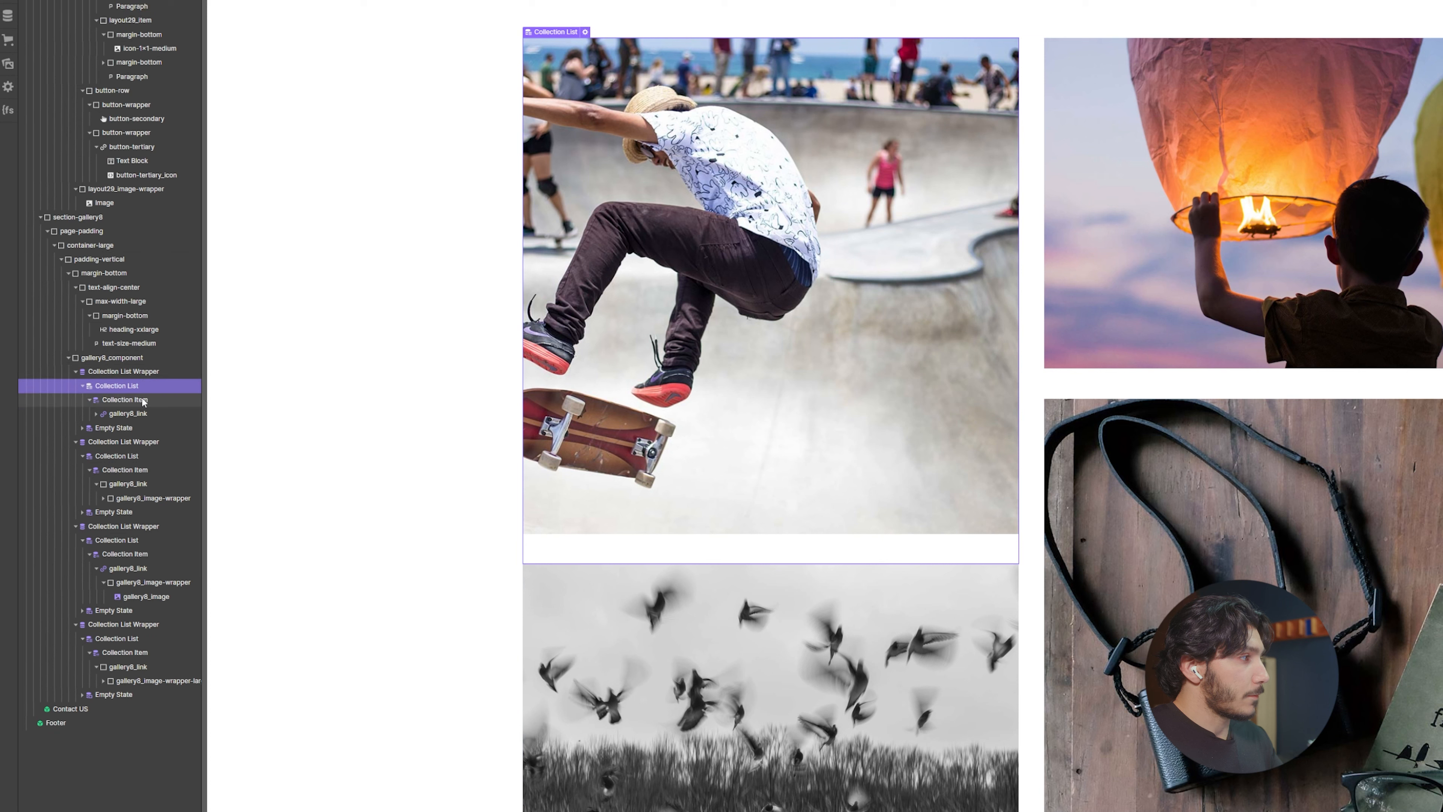
click(88, 402)
click(85, 412)
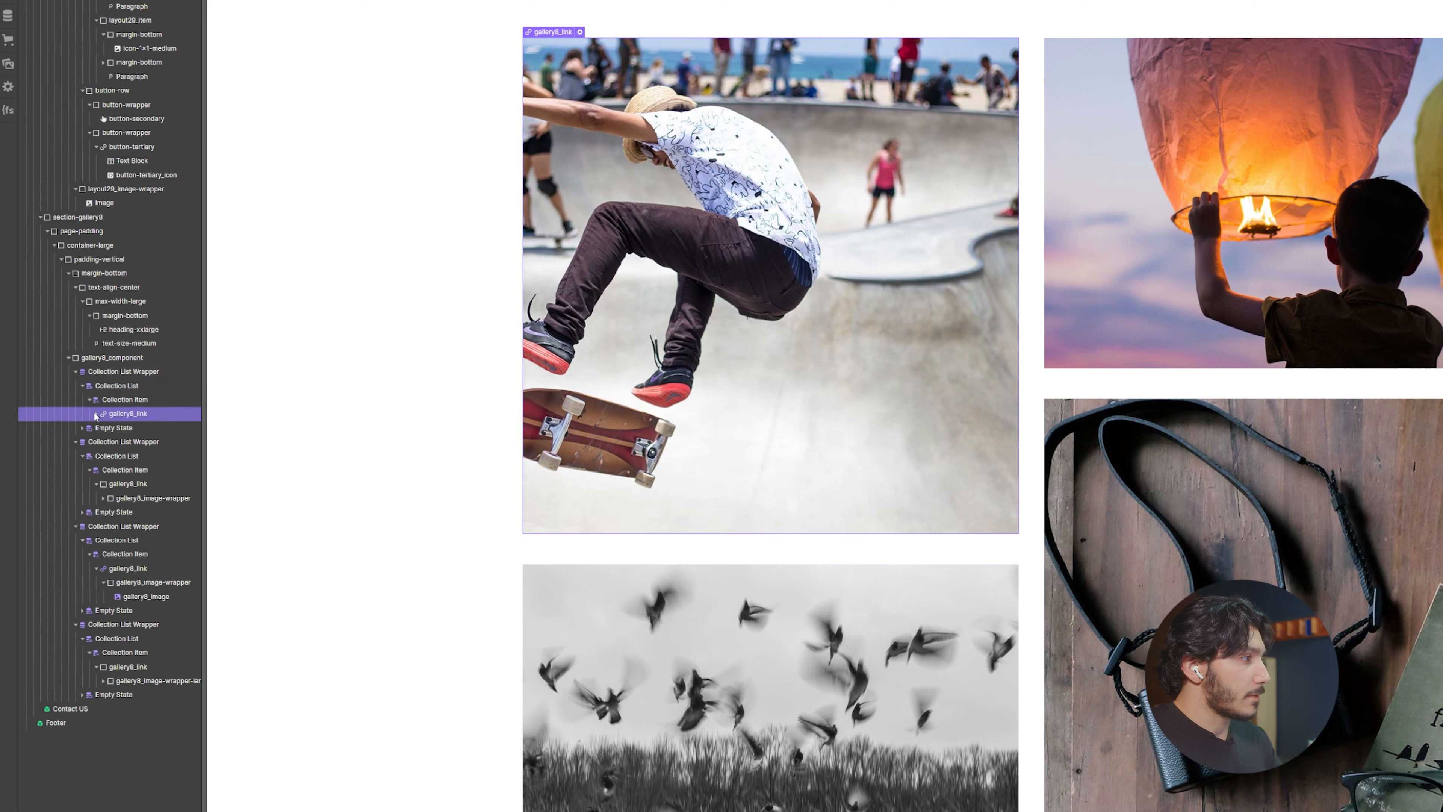
click(96, 414)
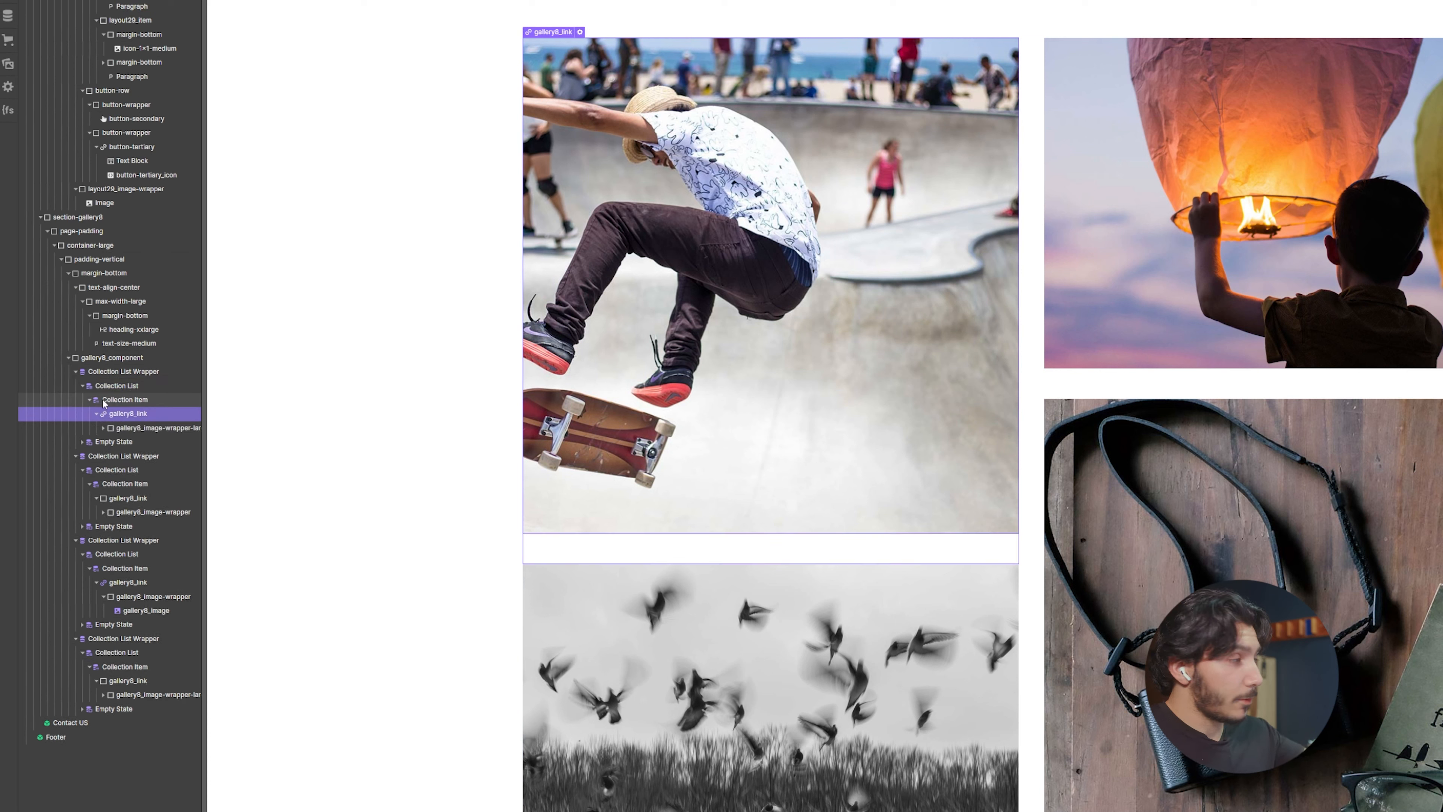
click(124, 428)
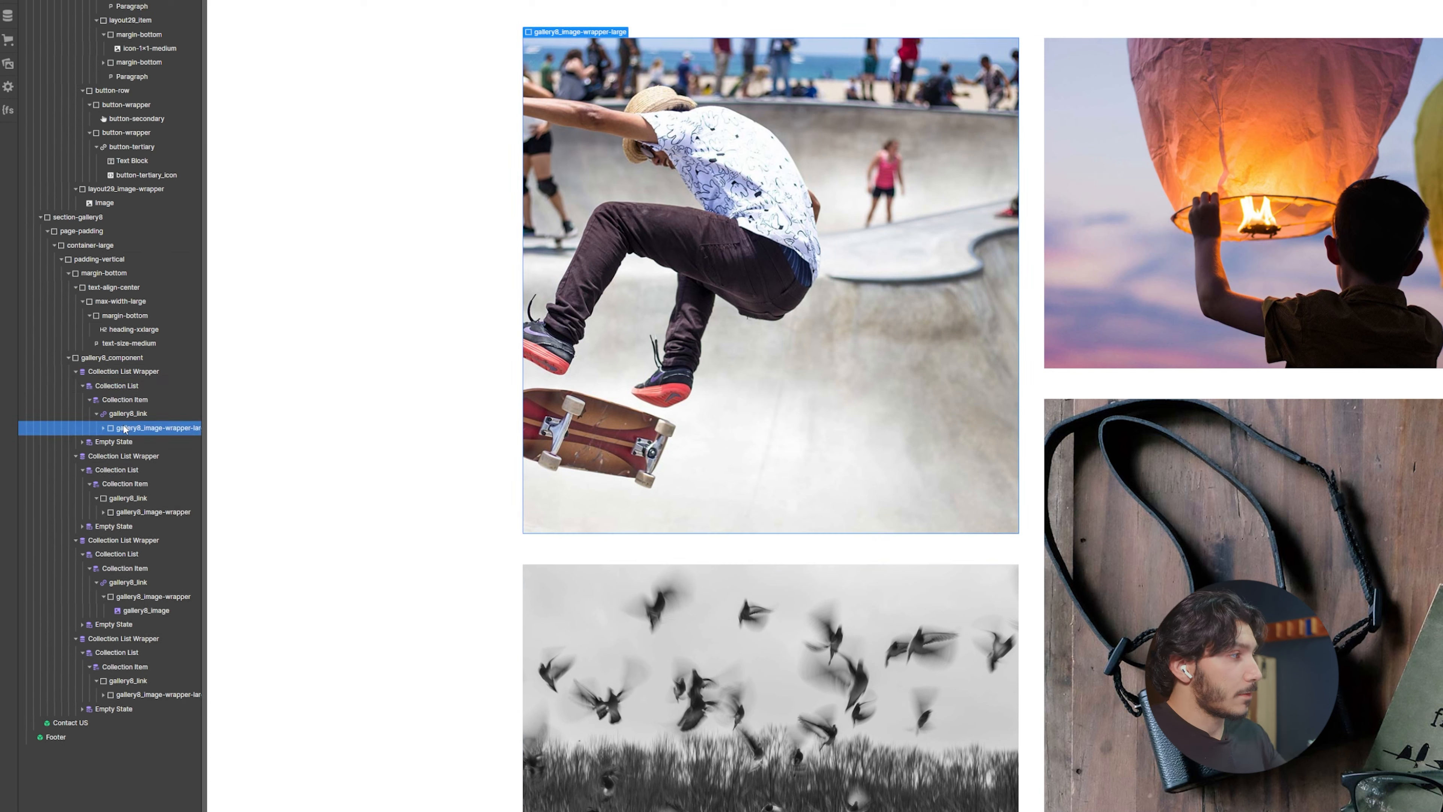
click(103, 428)
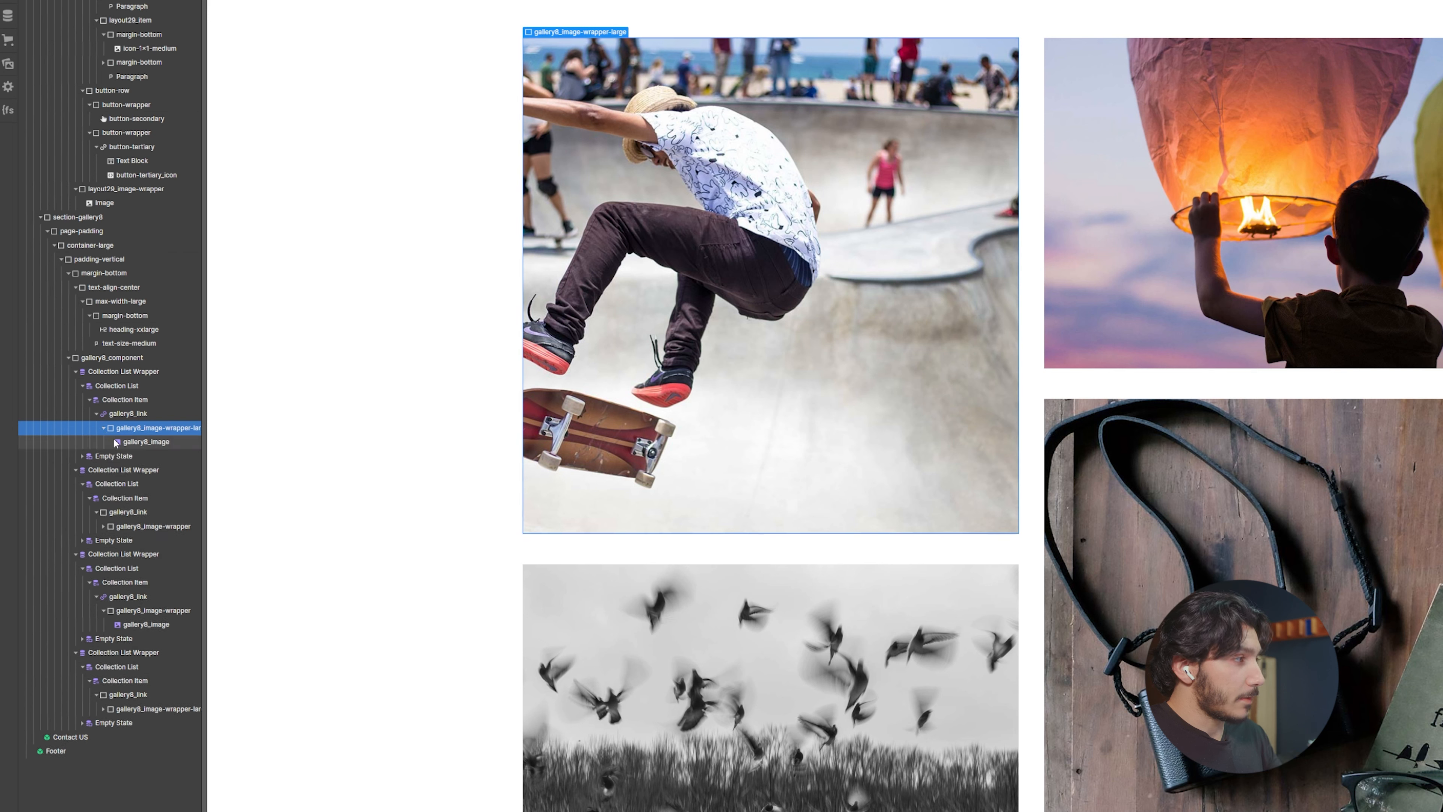
click(131, 443)
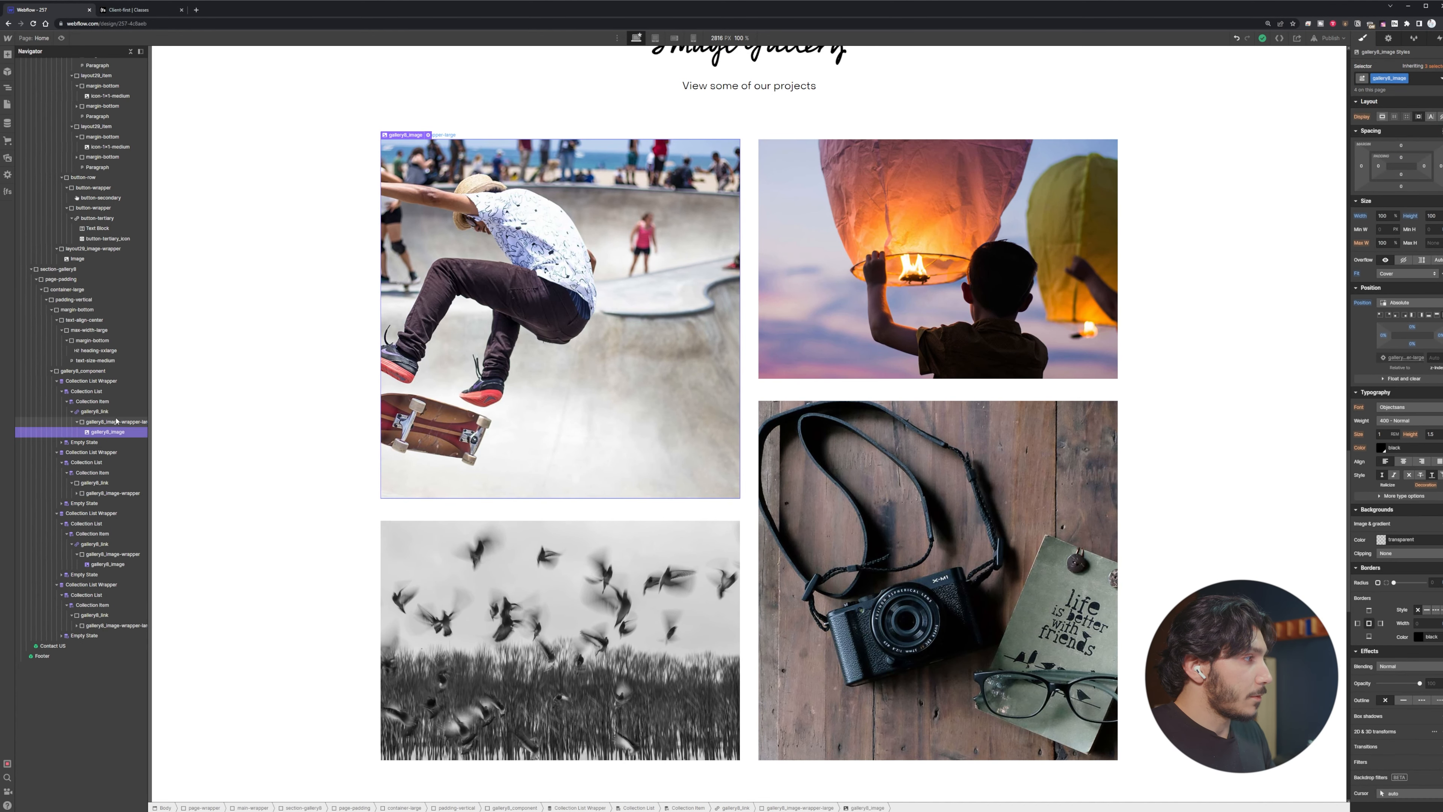
Add a Div Block after gallery8_image, inside gallery8_image-wrapper-large of the skateboarder collection item
click(116, 421)
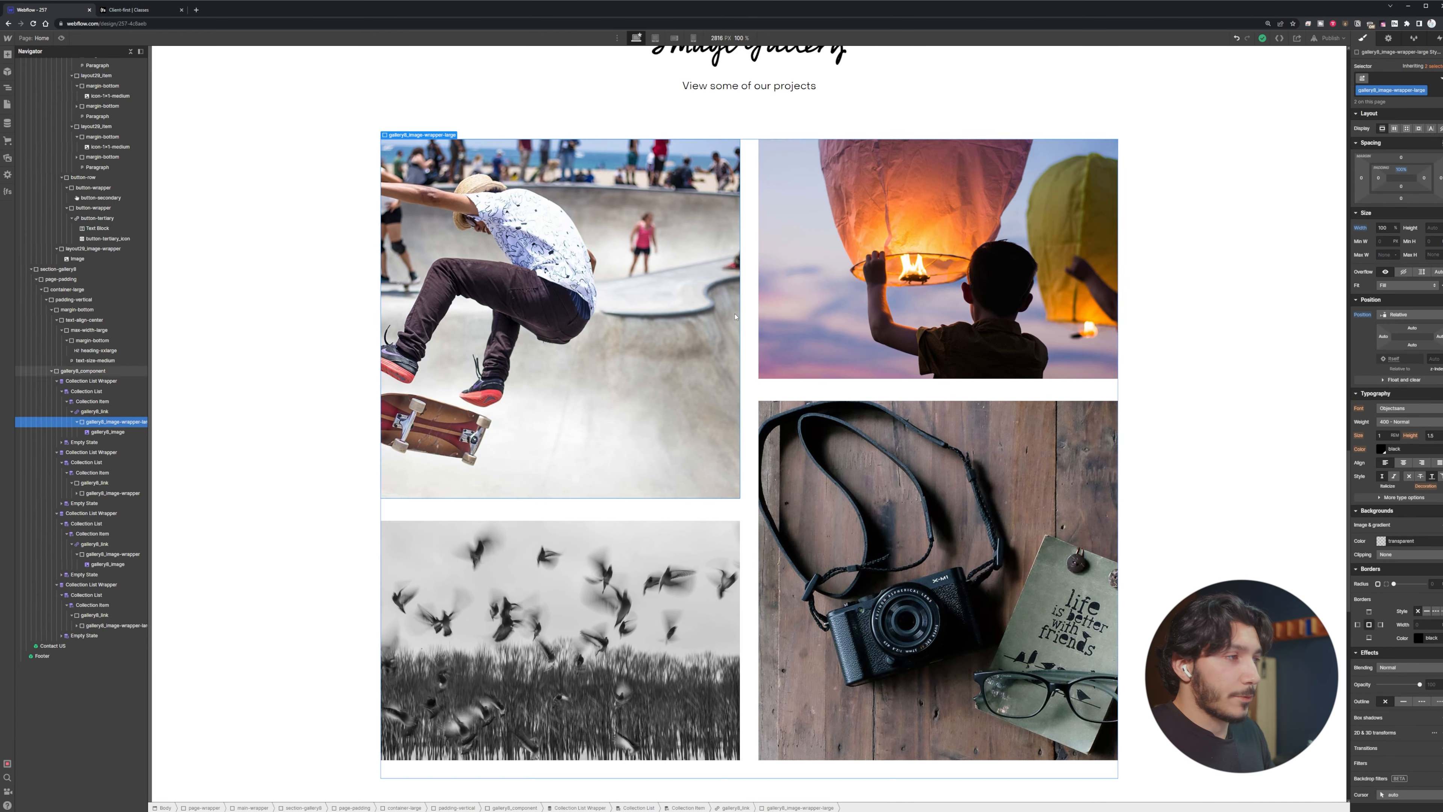
key(ctrl+l)
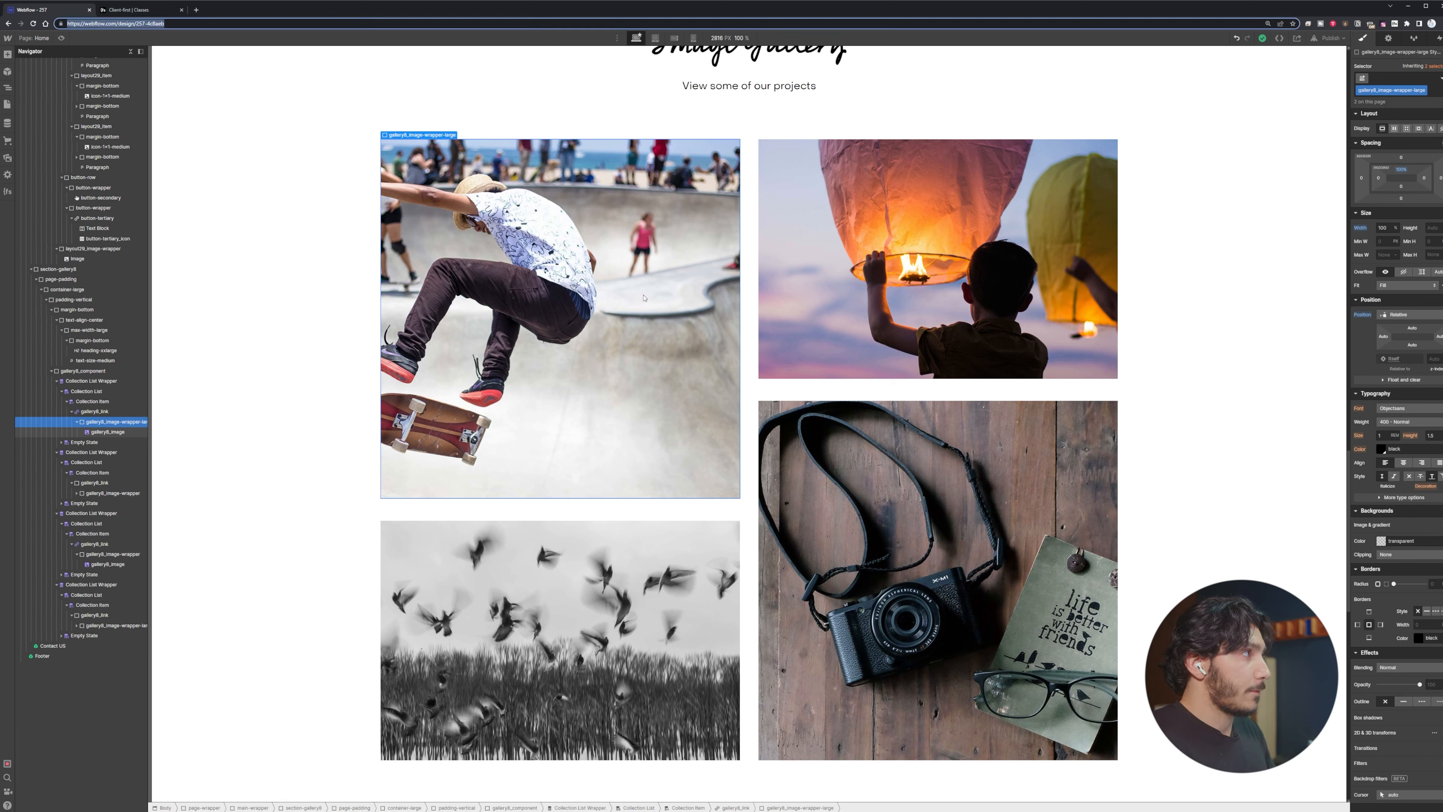
click(644, 297)
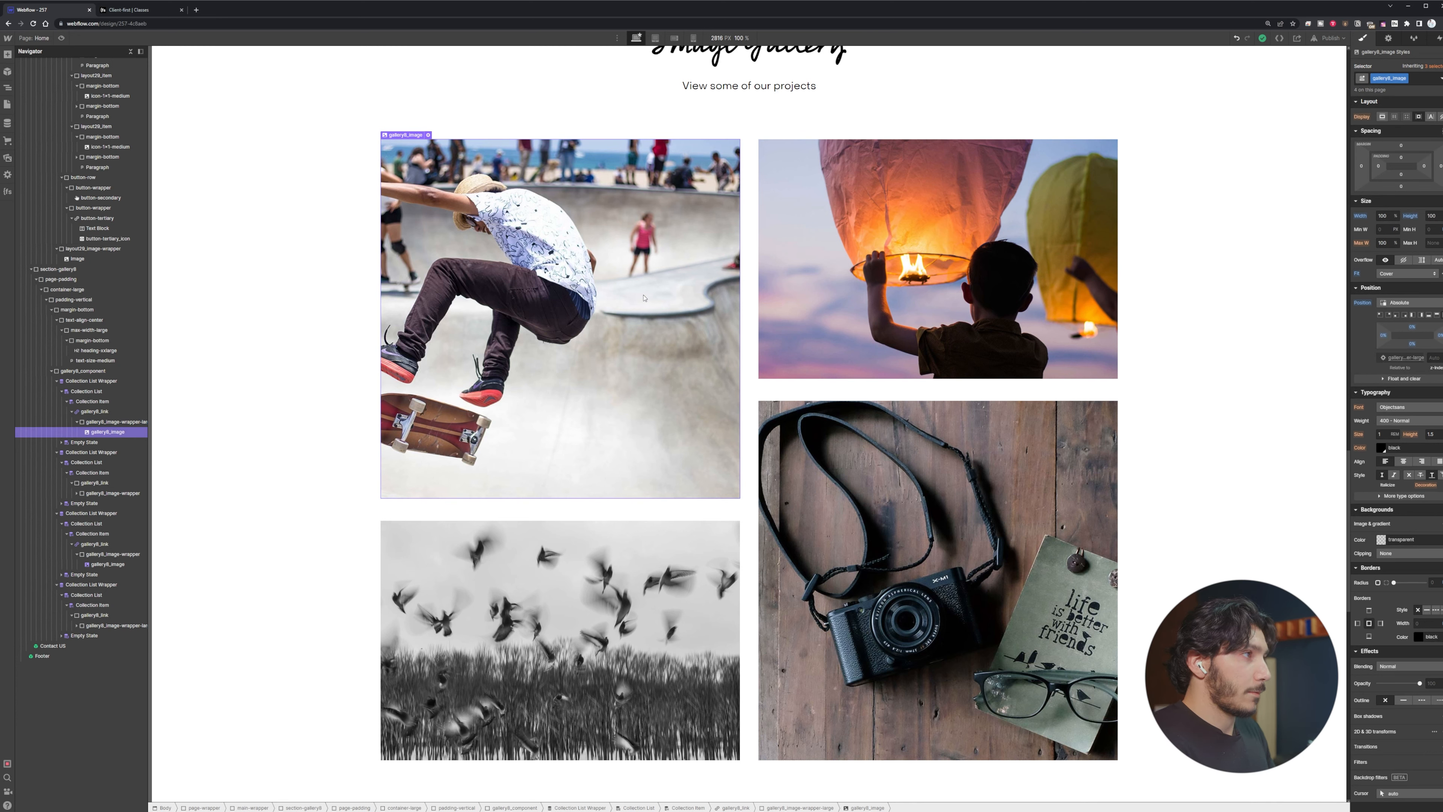
key(ctrl+e)
text(div)
key(Return)
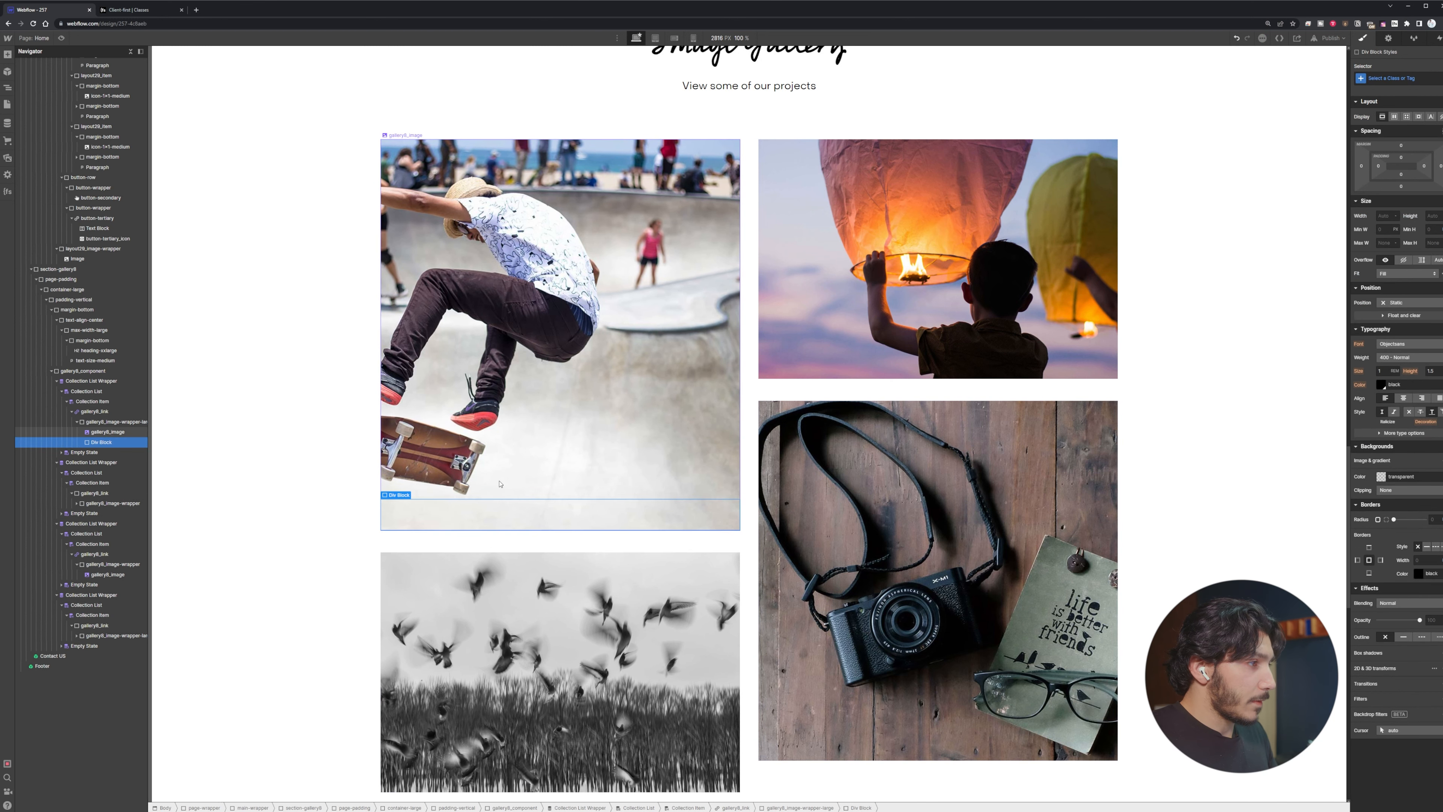
Position the new Div Block absolutely along the bottom of gallery8_image-wrapper-large and set its height to 30%
click(112, 432)
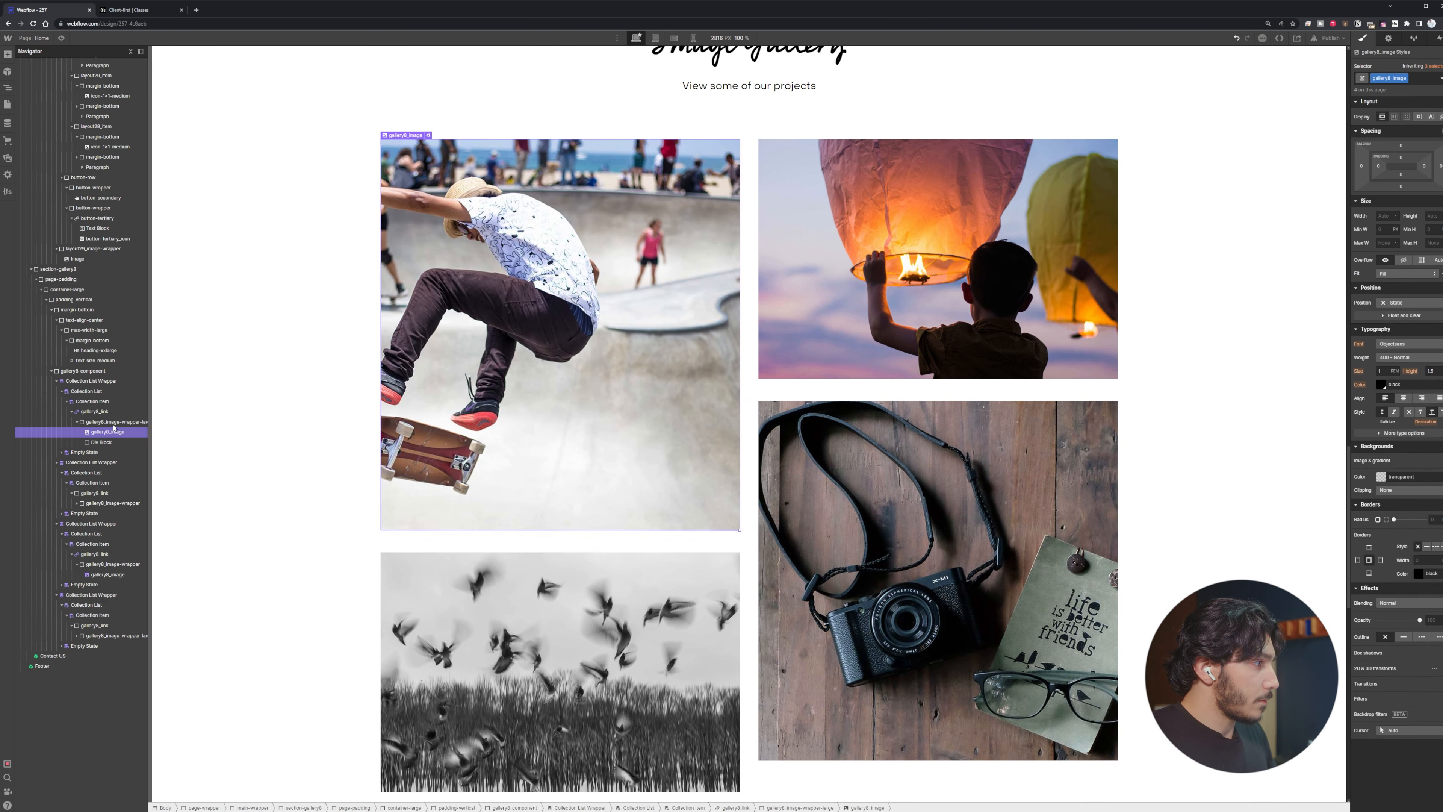
click(112, 422)
click(109, 442)
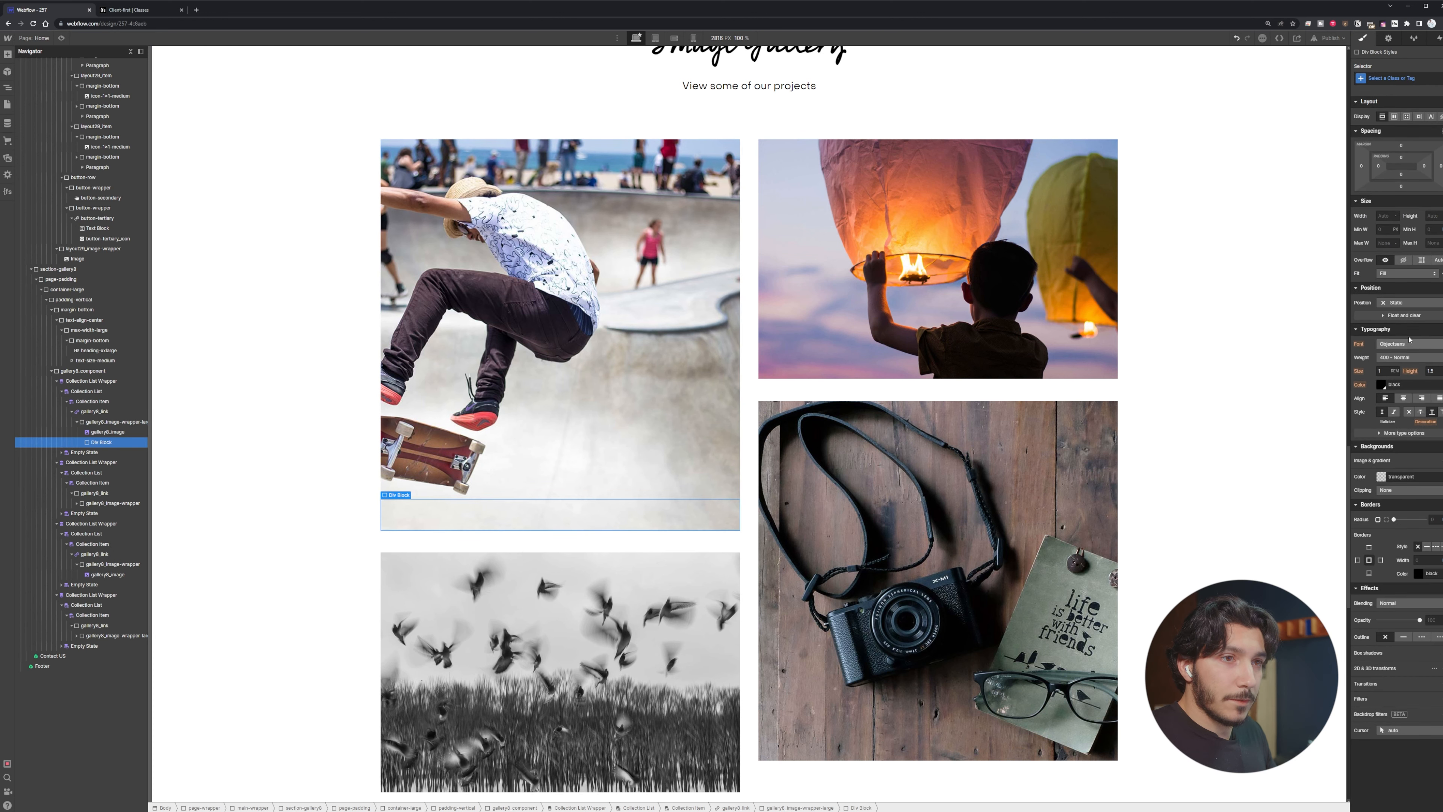
click(1406, 304)
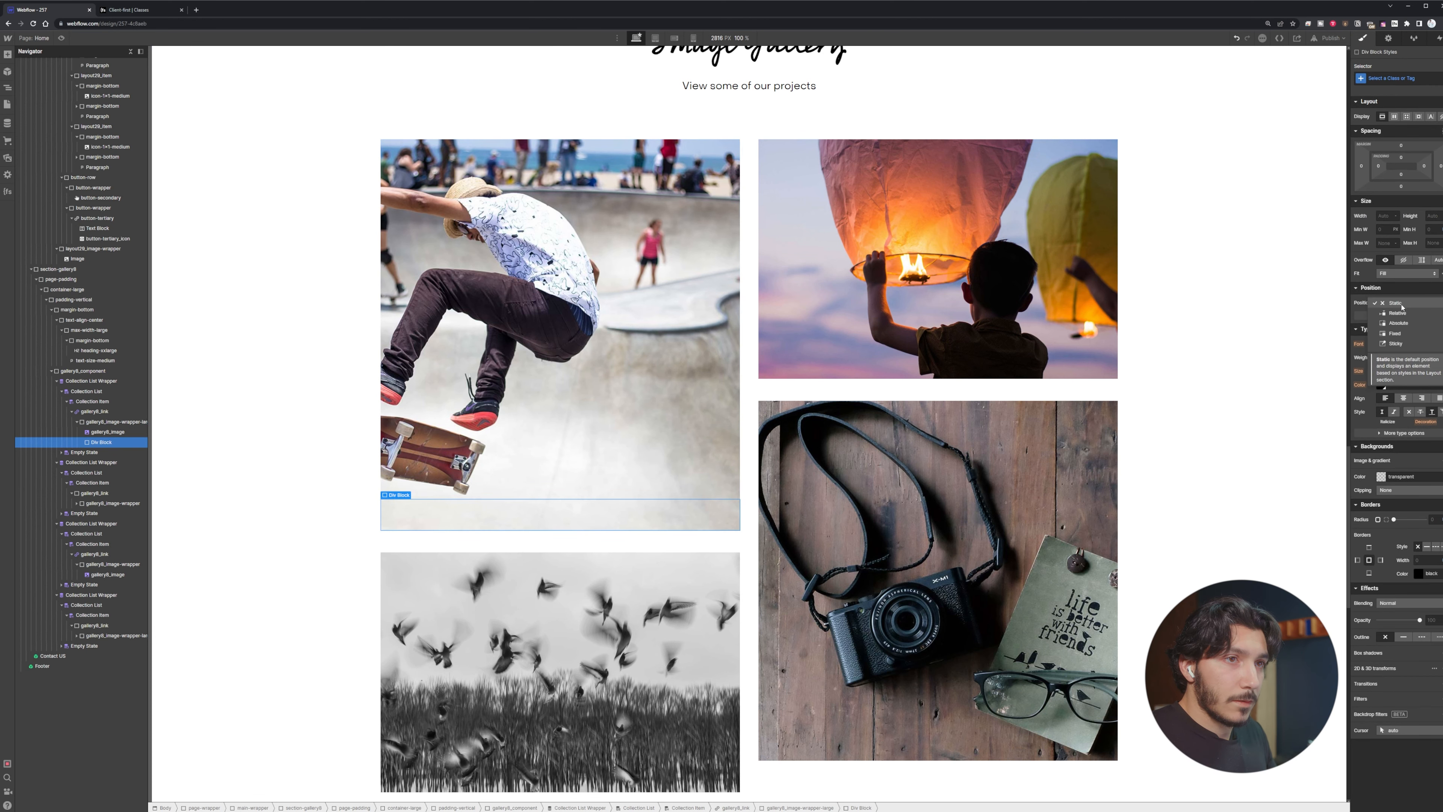
click(1403, 322)
click(1403, 305)
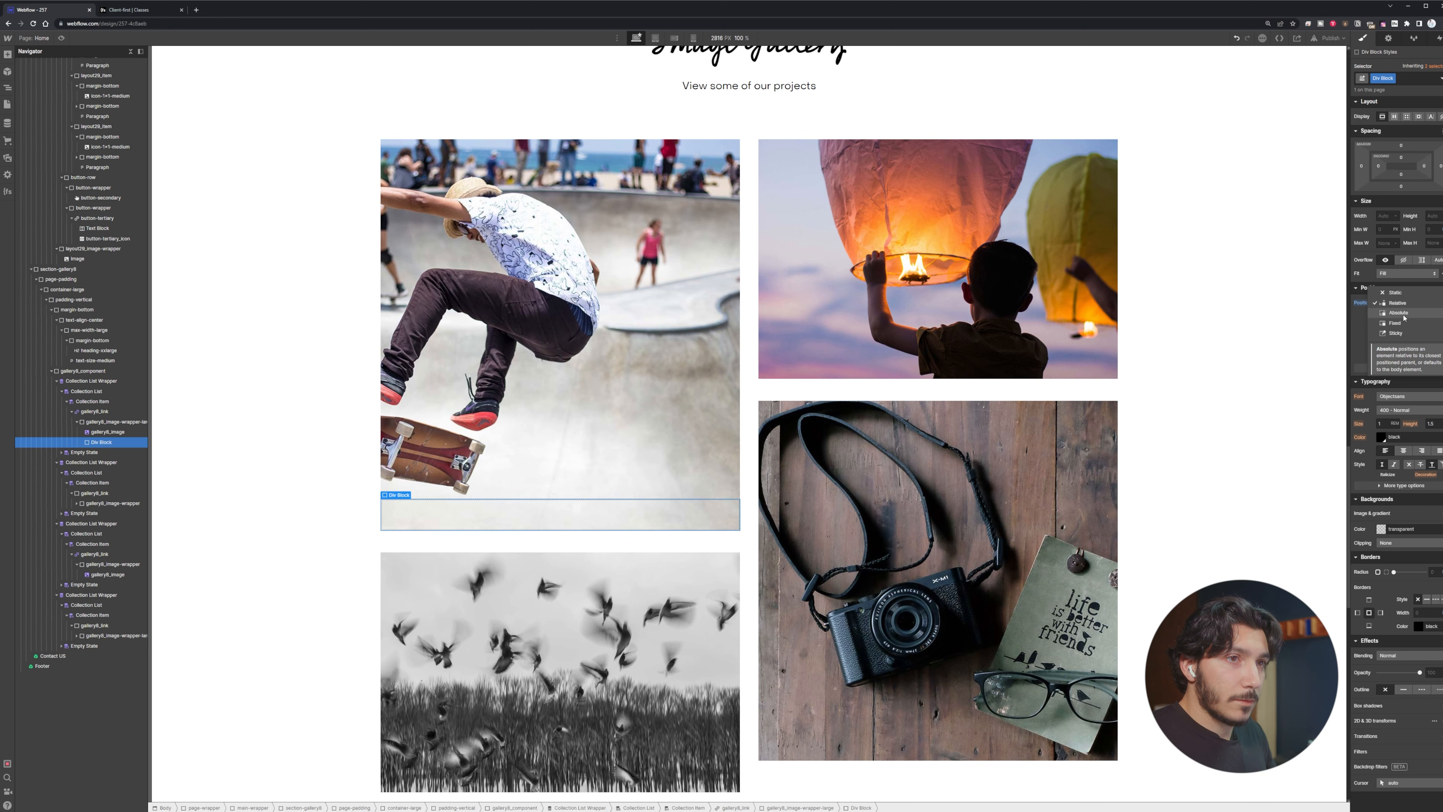
click(1404, 313)
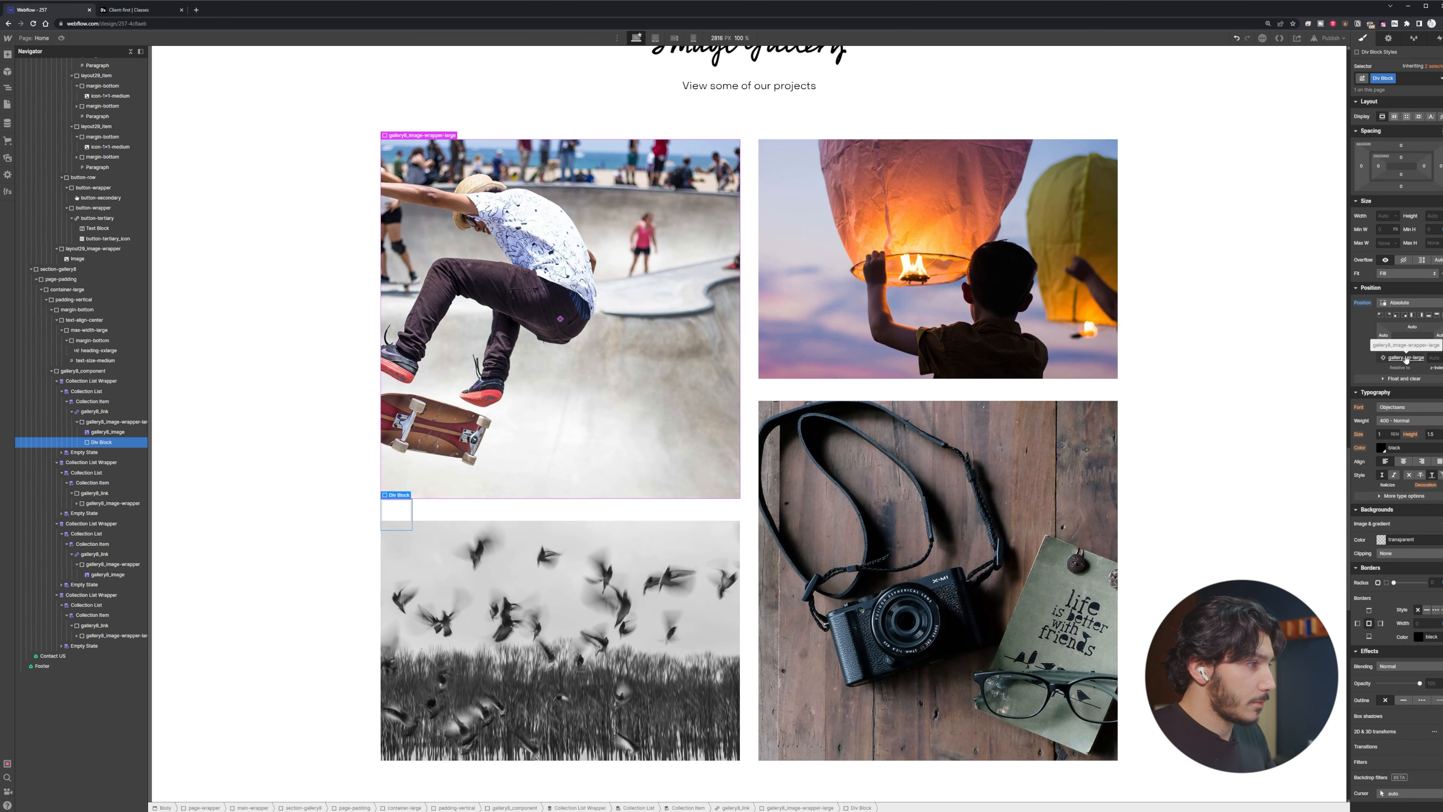
click(1429, 315)
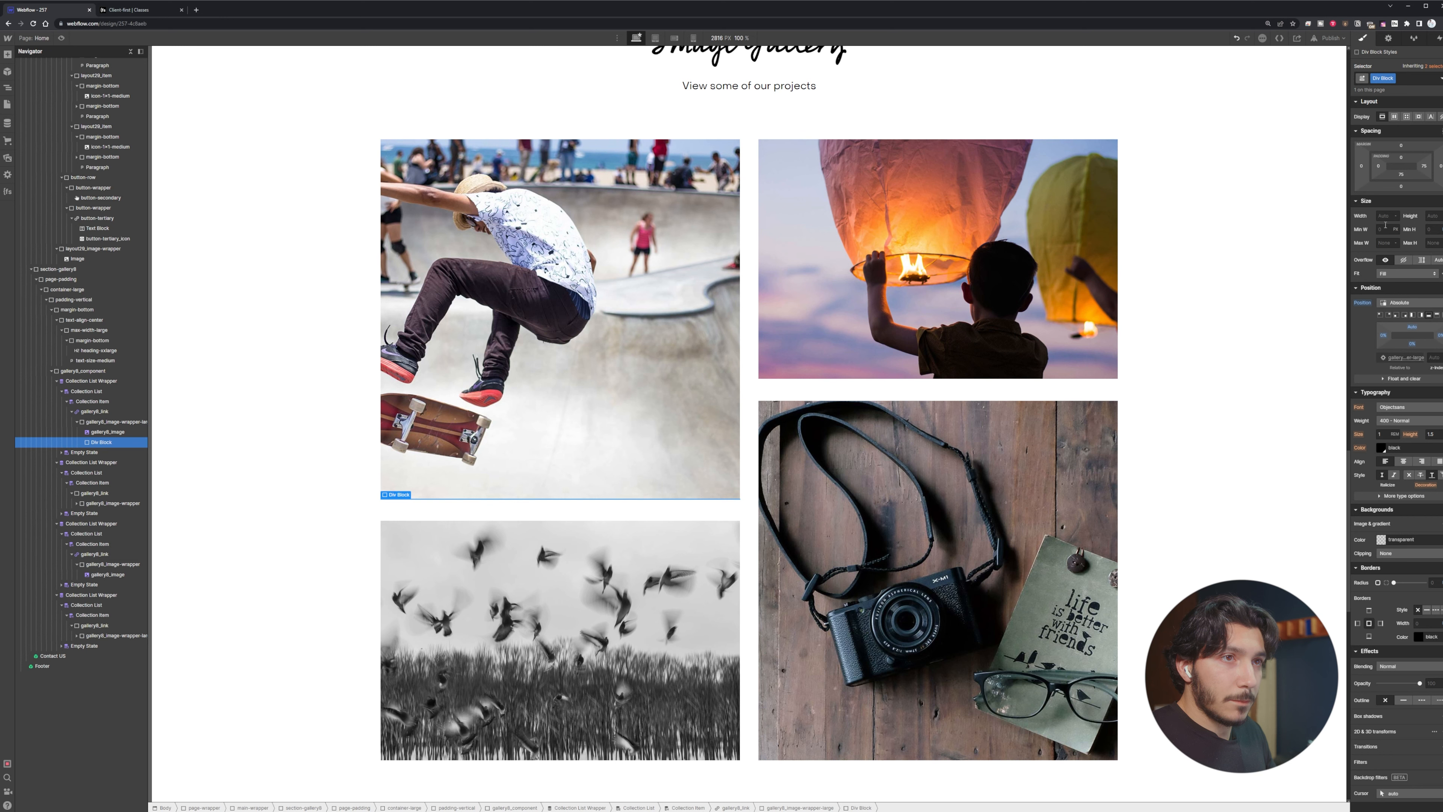
click(1430, 217)
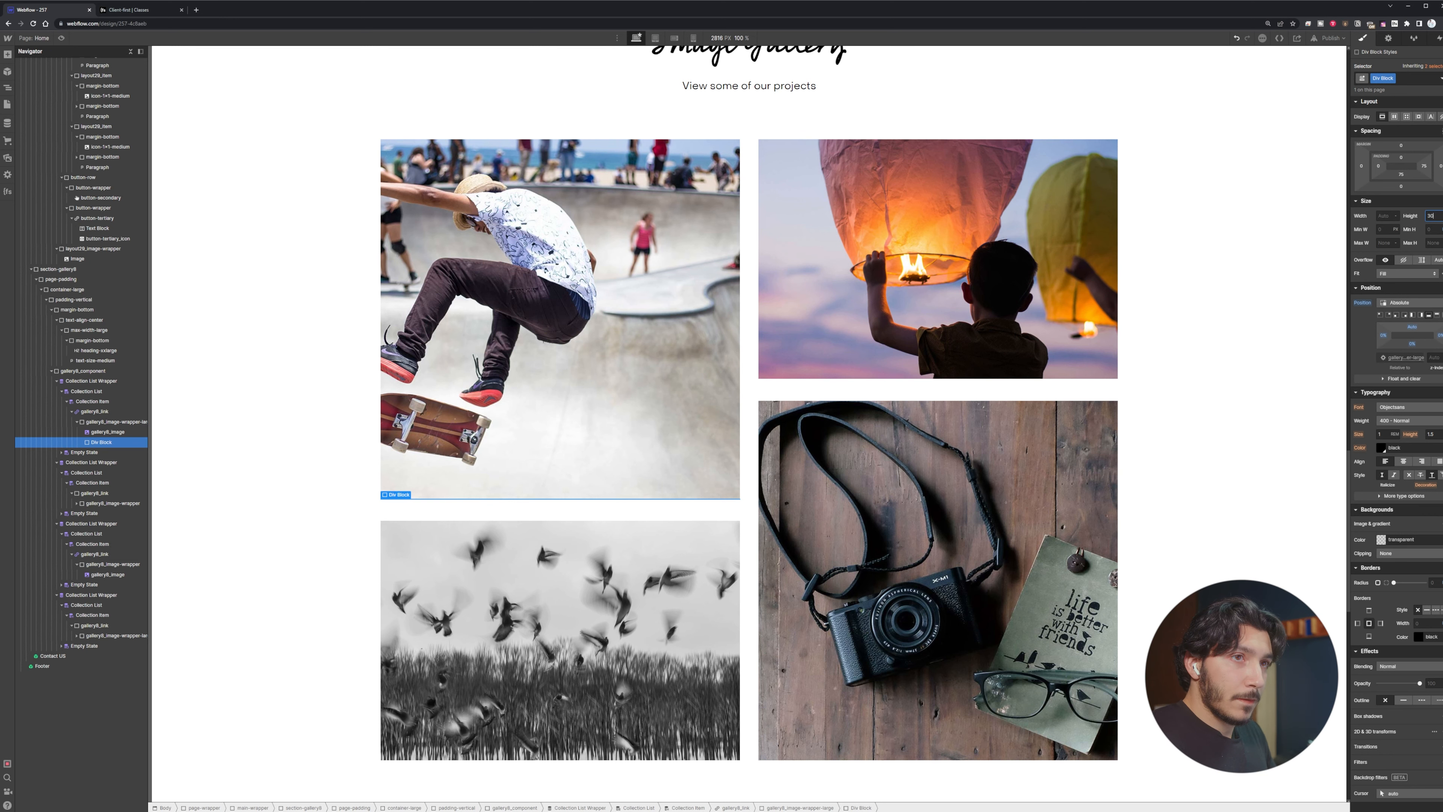
key(Return)
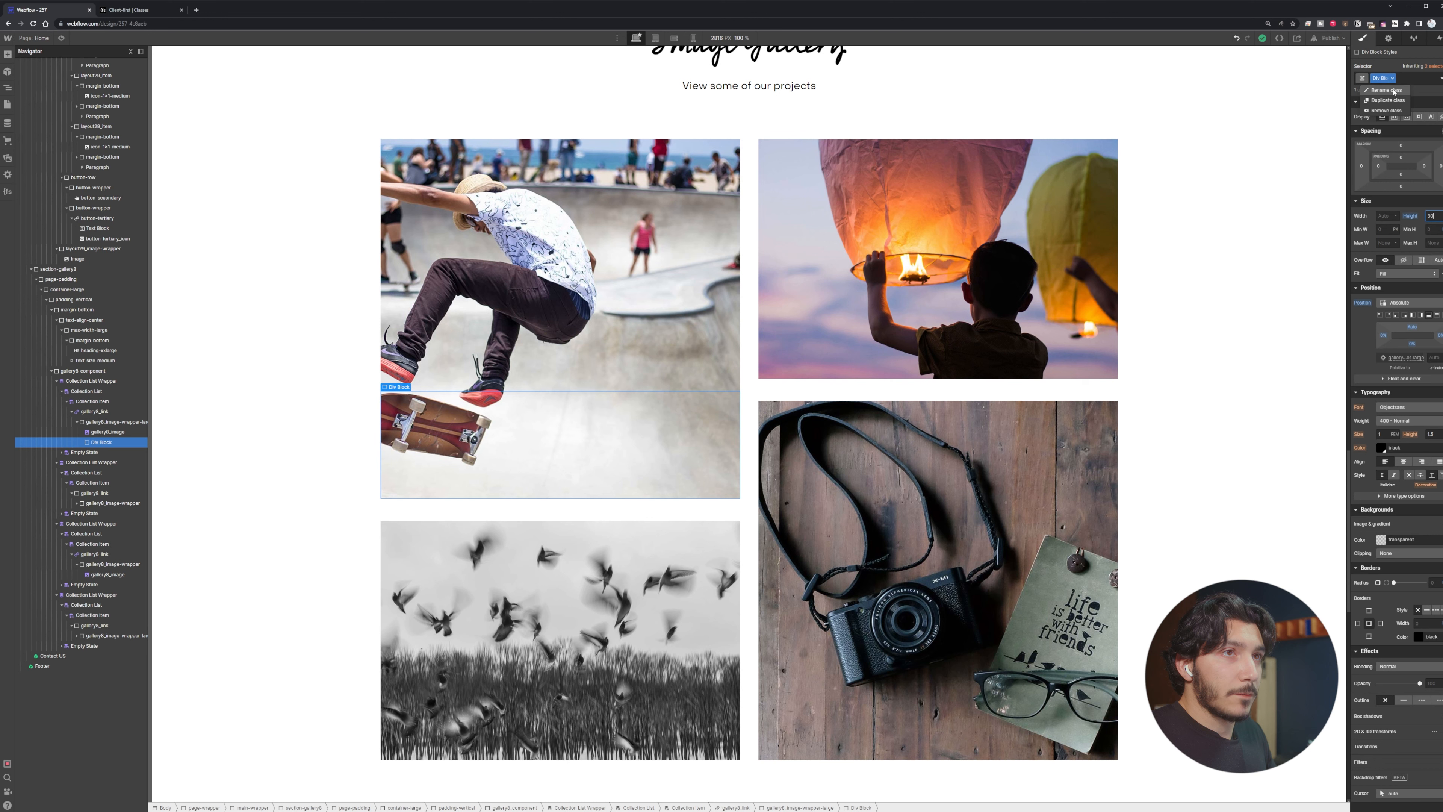
Rename the Div Block's class to gallery8_hover-wrap
text(gallery)
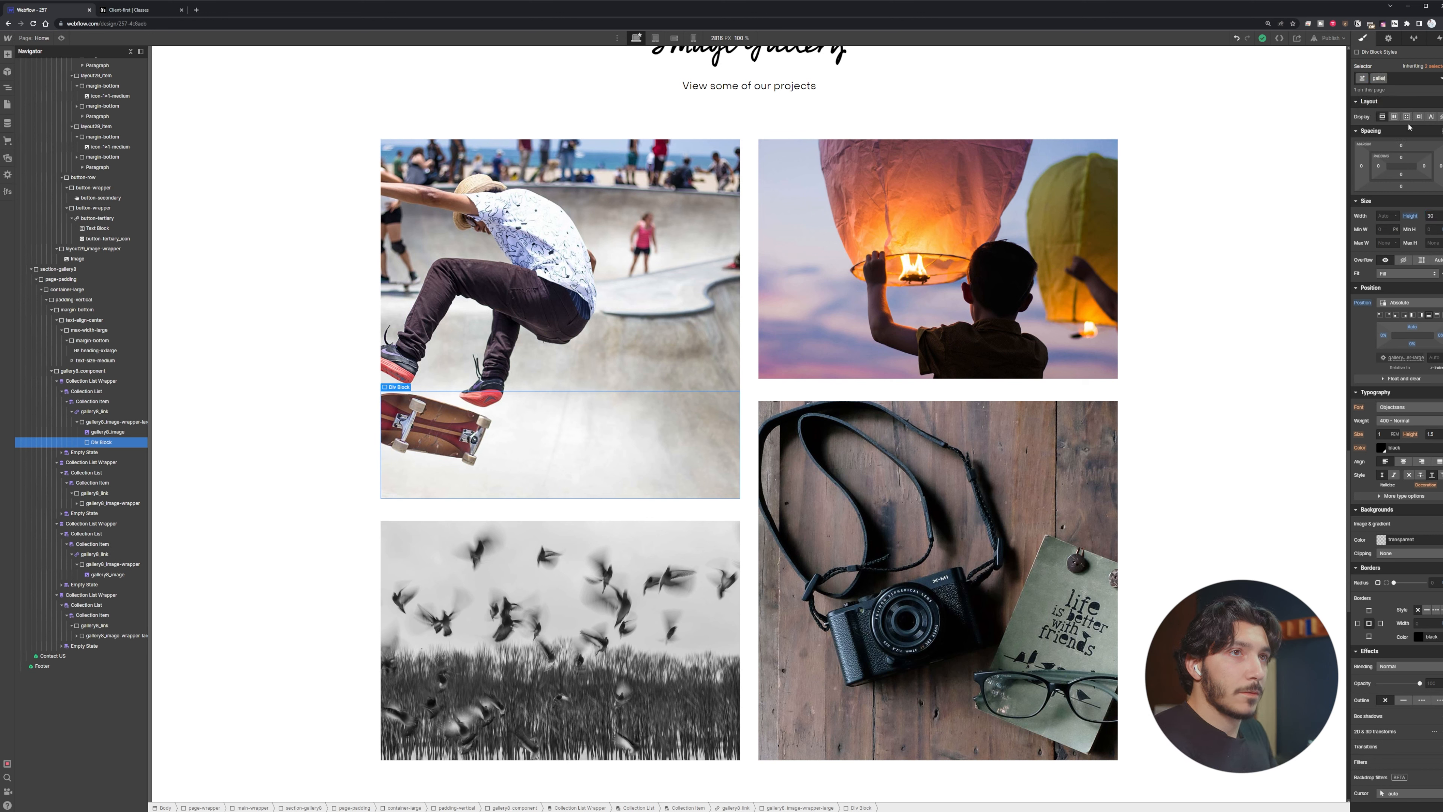
text(8)
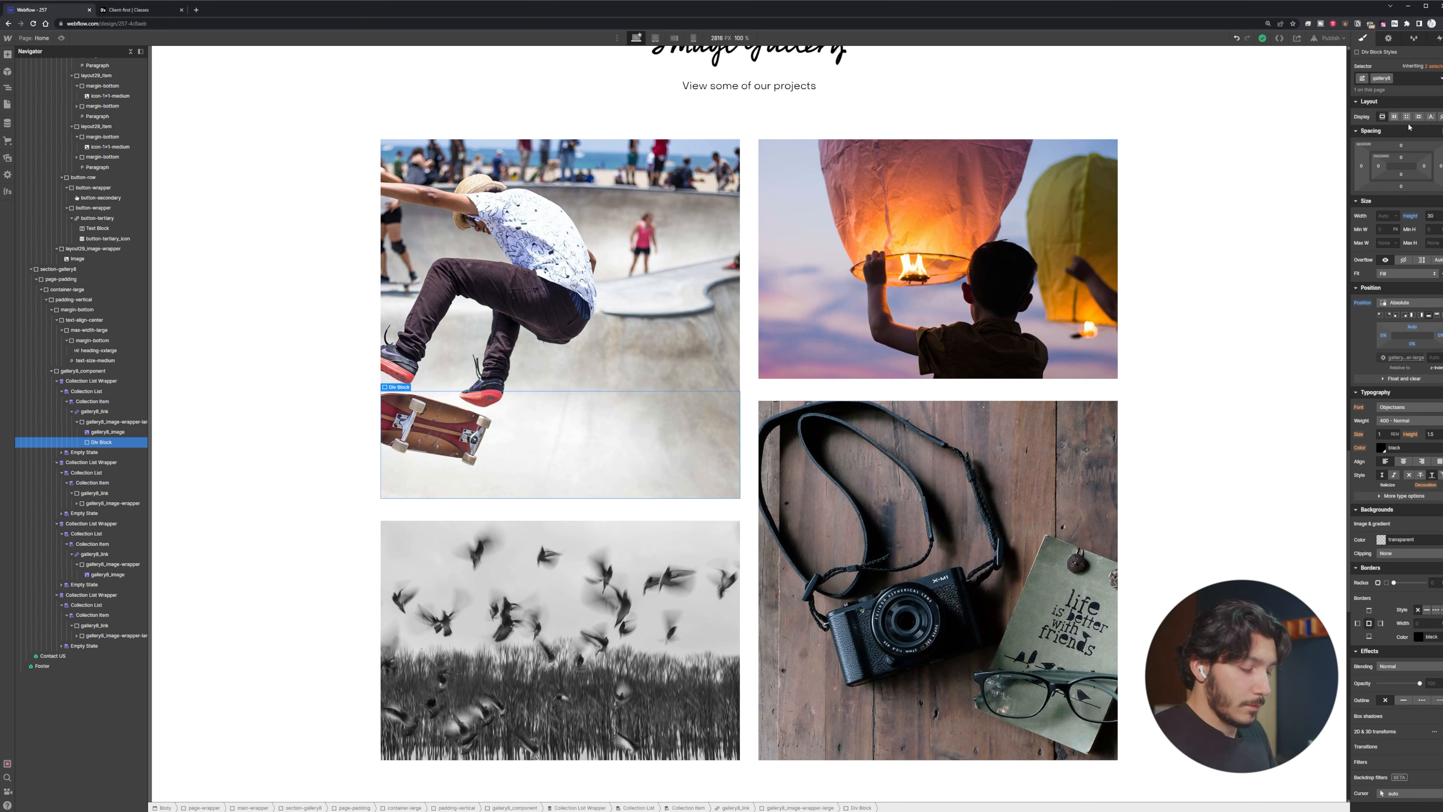
text(_hover)
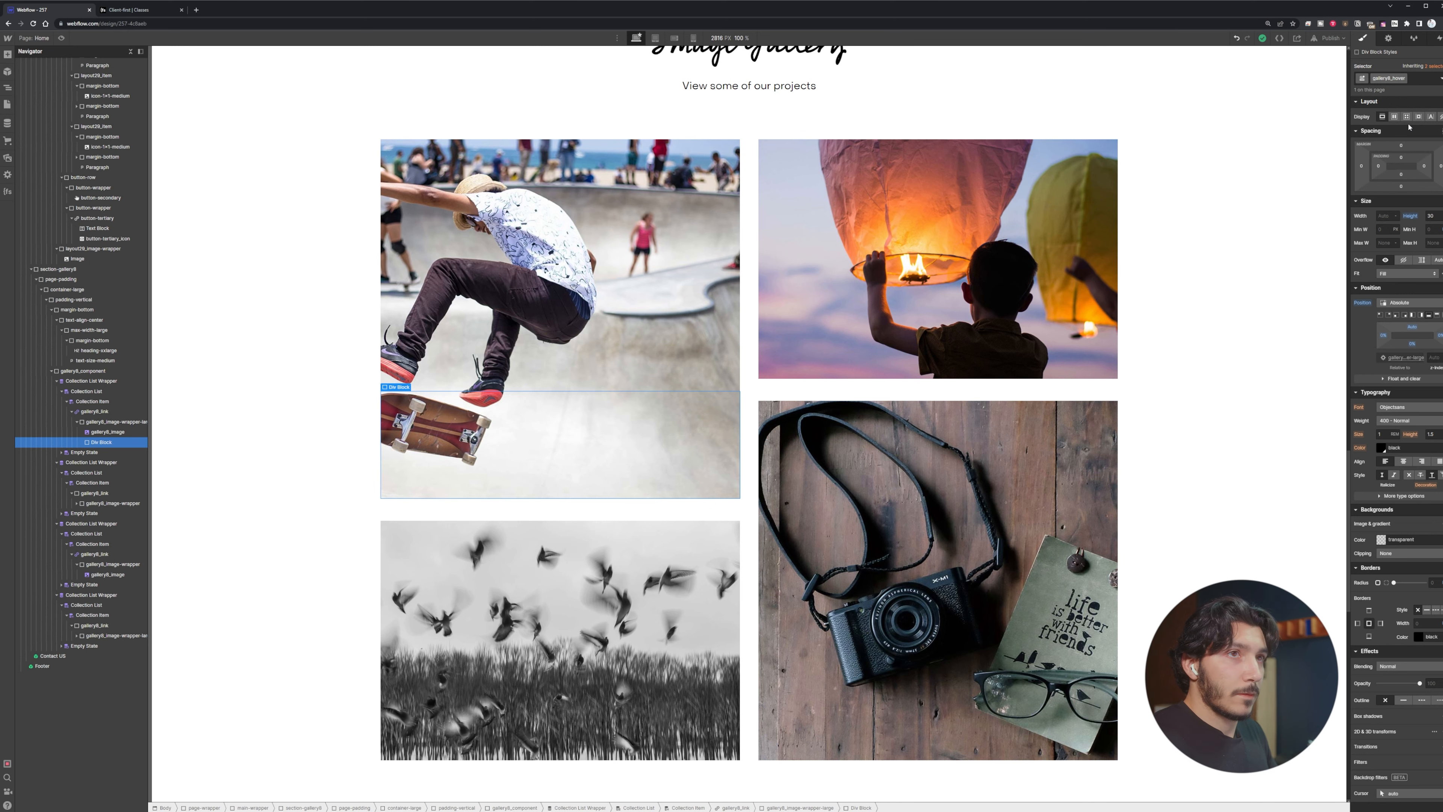
text(-)
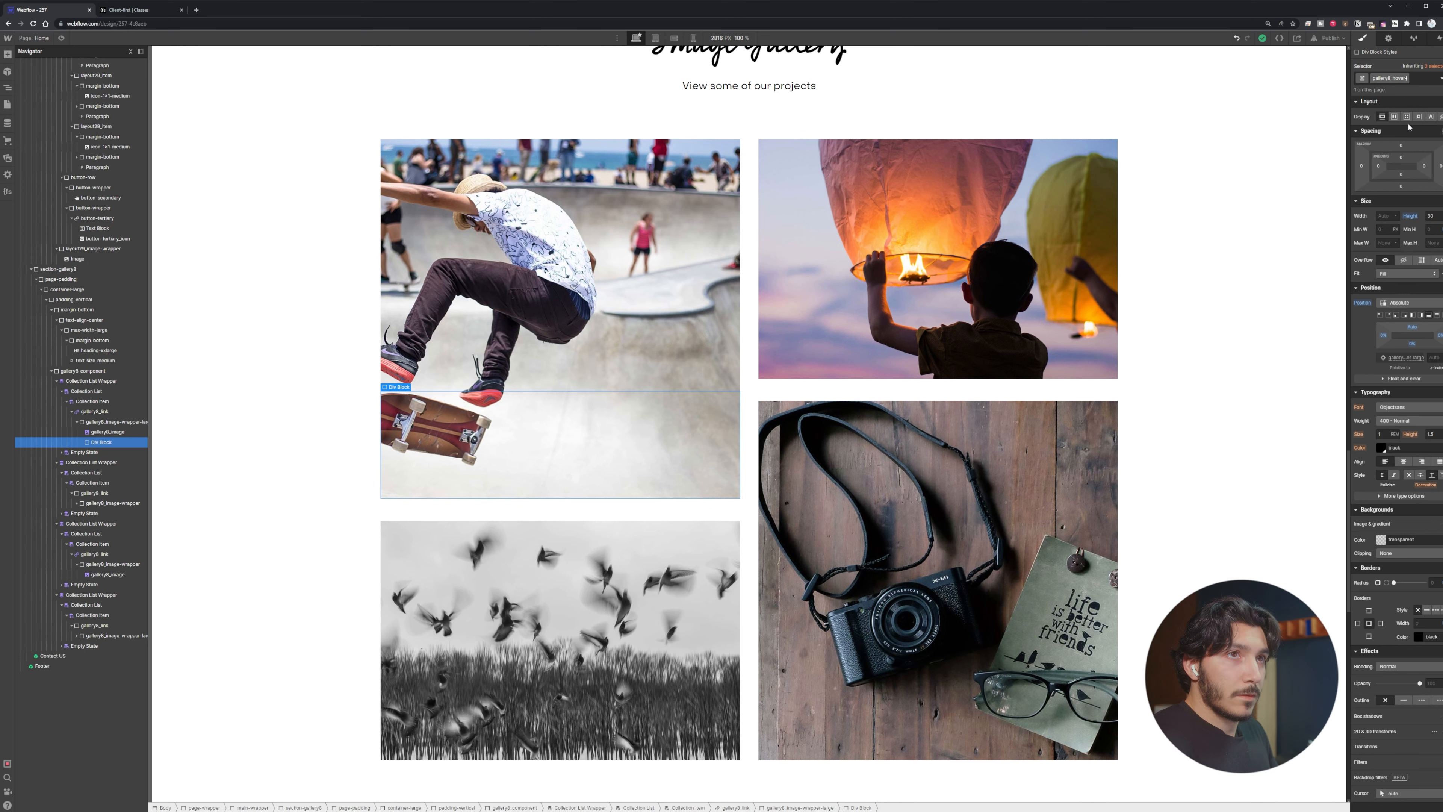
text(wrap)
key(Return)
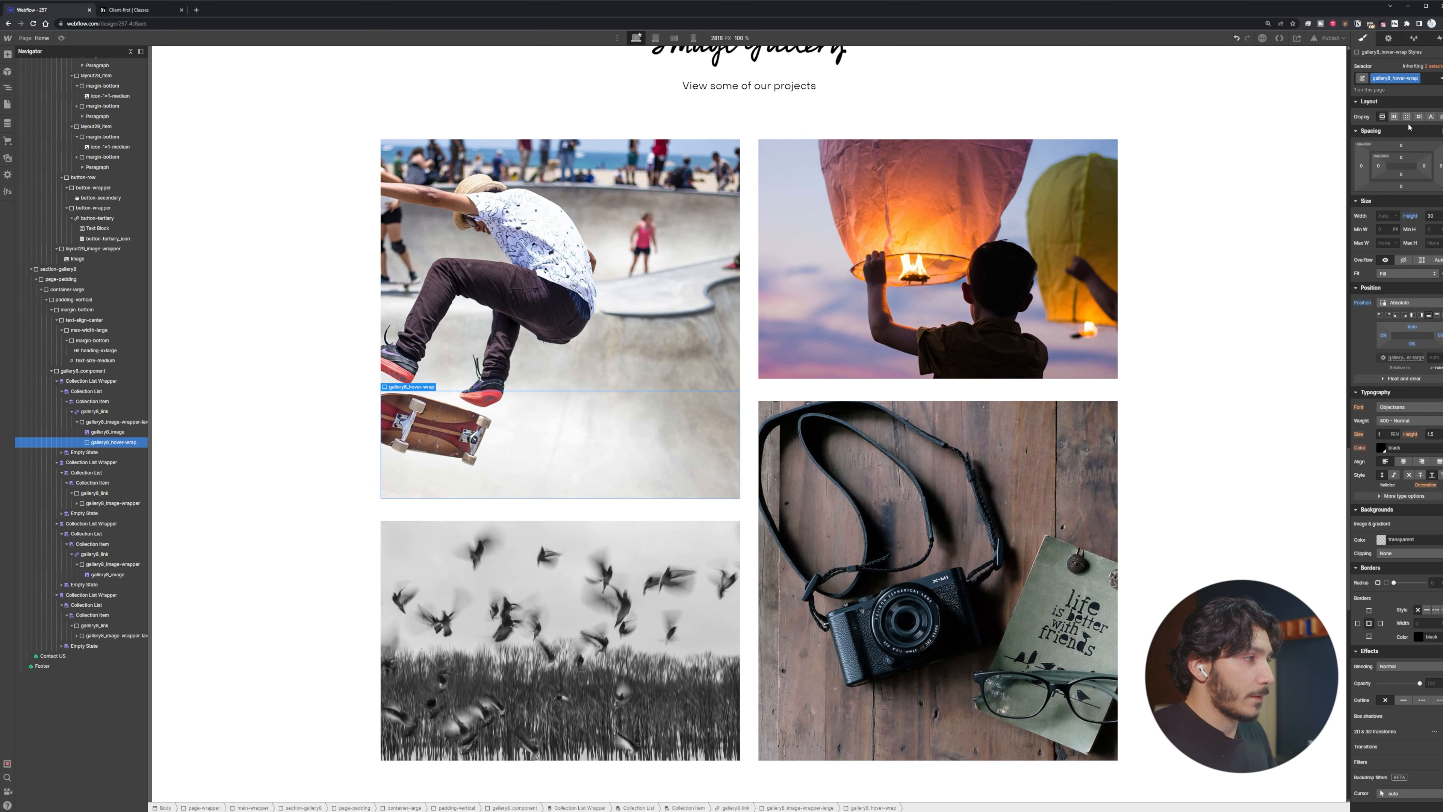
click(158, 11)
click(51, 9)
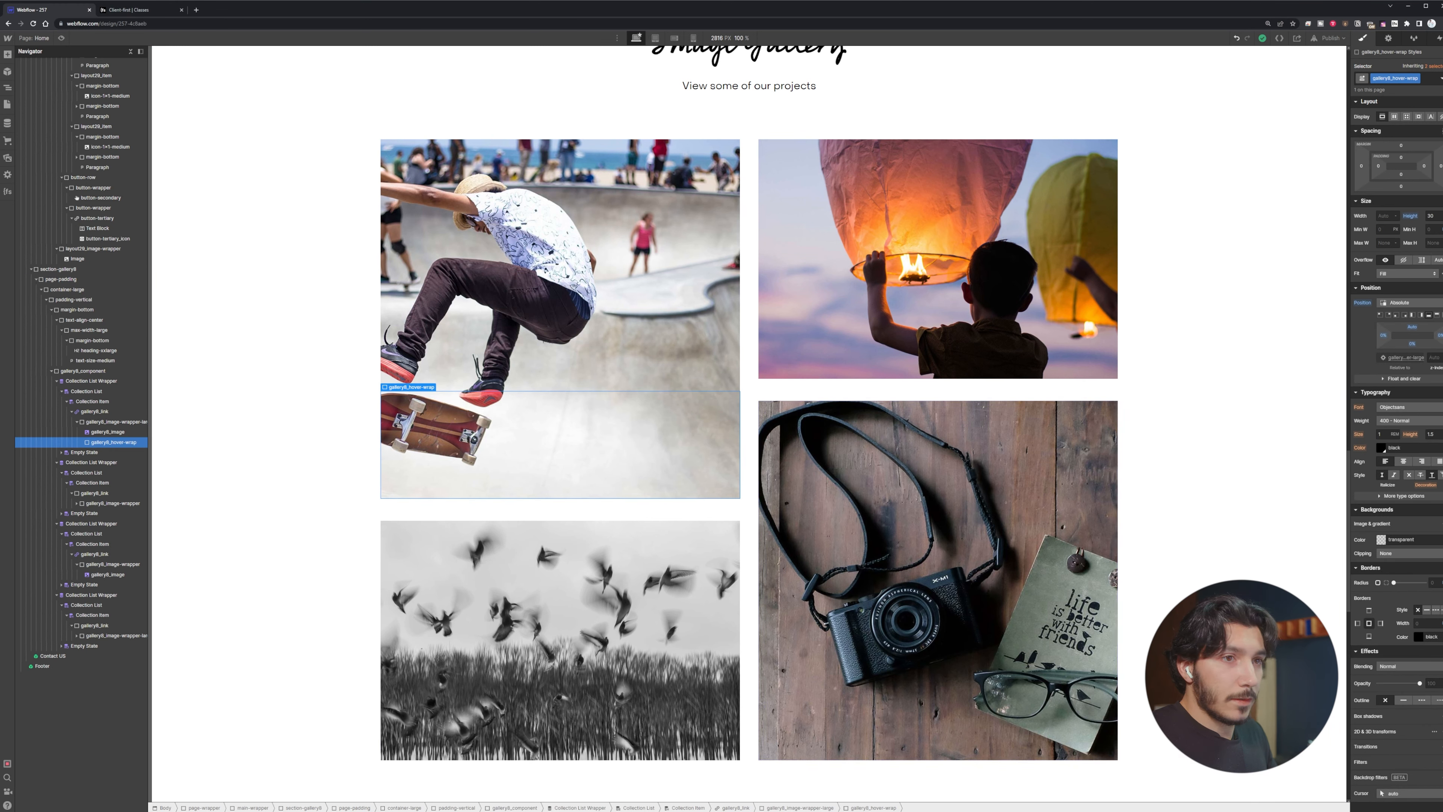
Fill the gallery8_hover-wrap background with the Kinda Pink swatch colour at 70% opacity
click(1383, 542)
click(1420, 671)
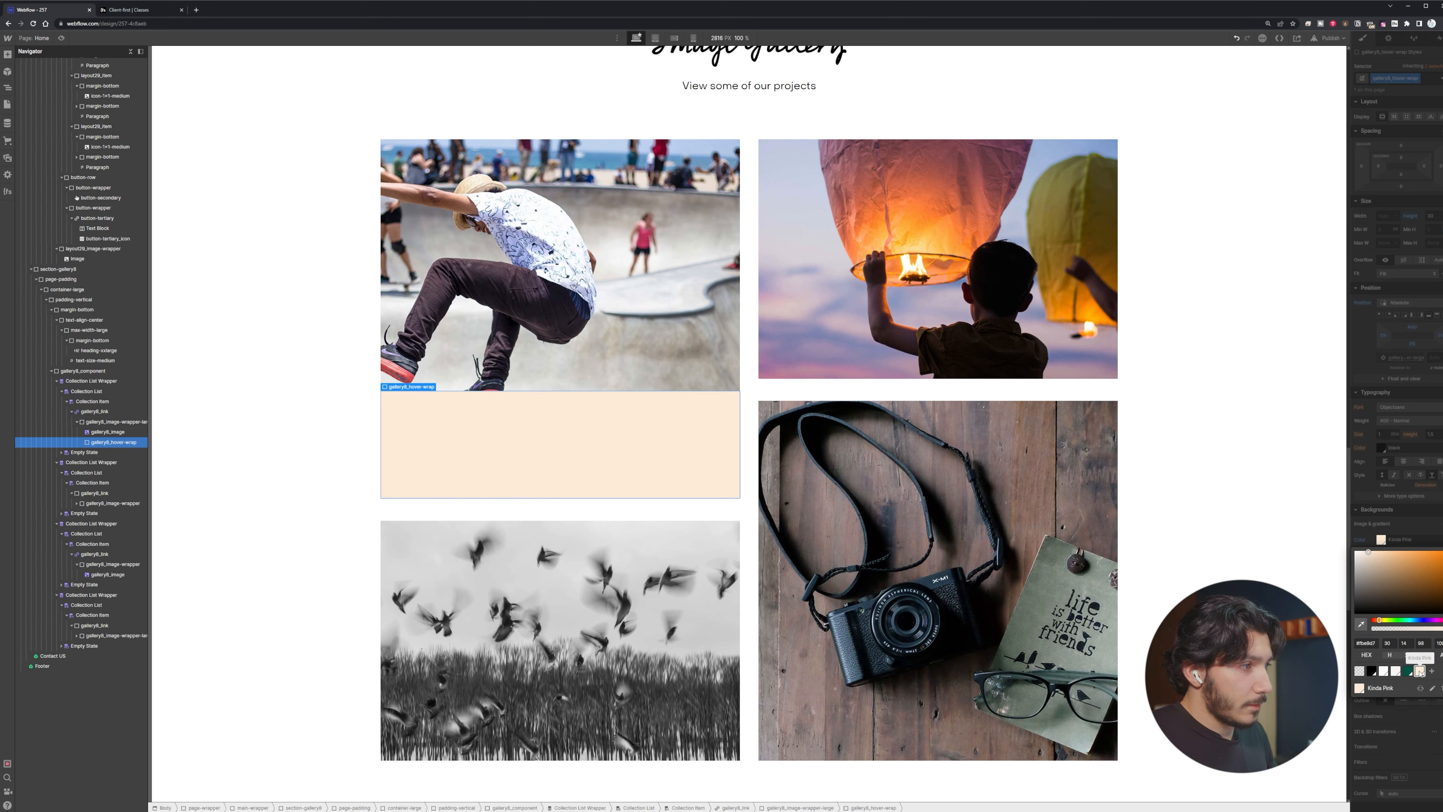
click(1439, 643)
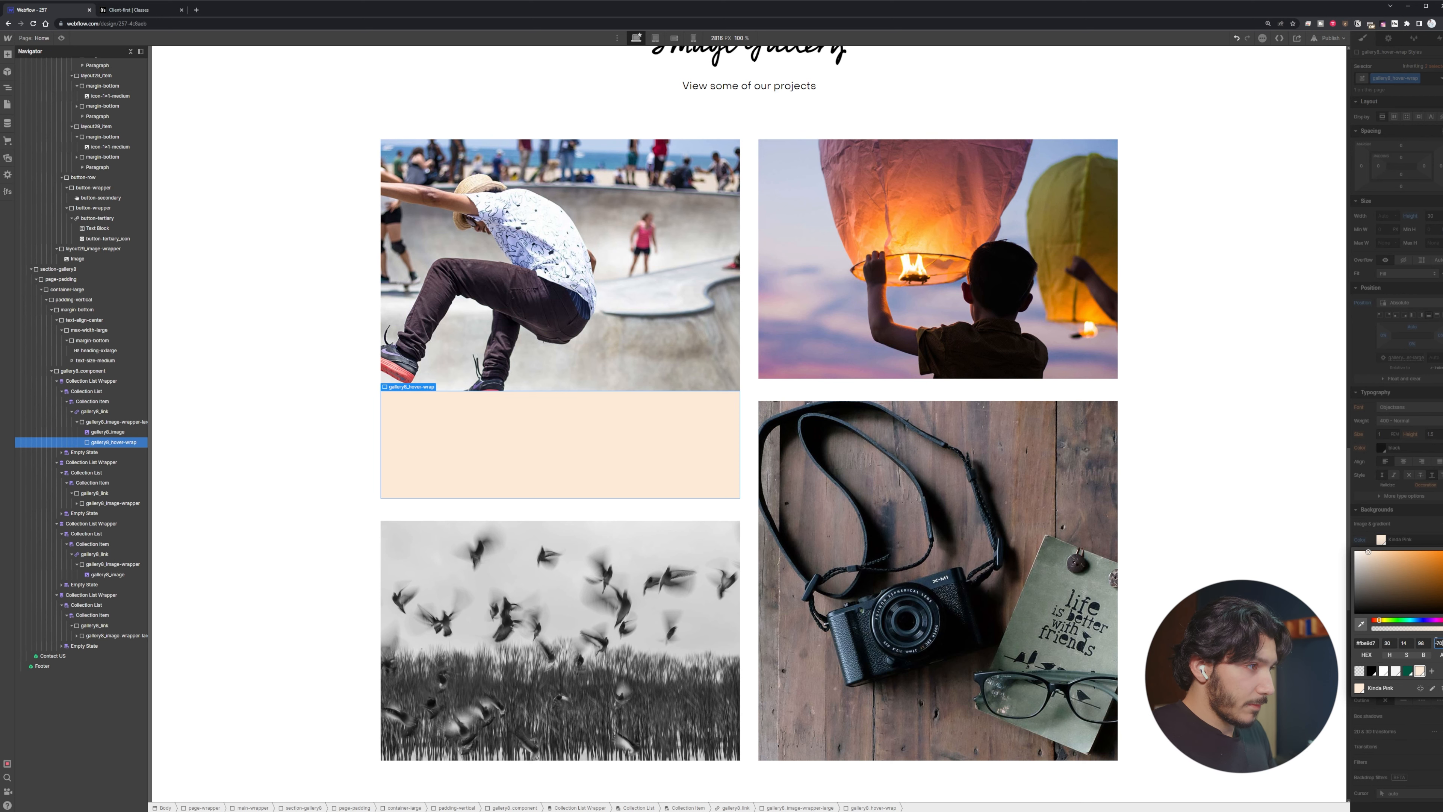
text(70)
key(Return)
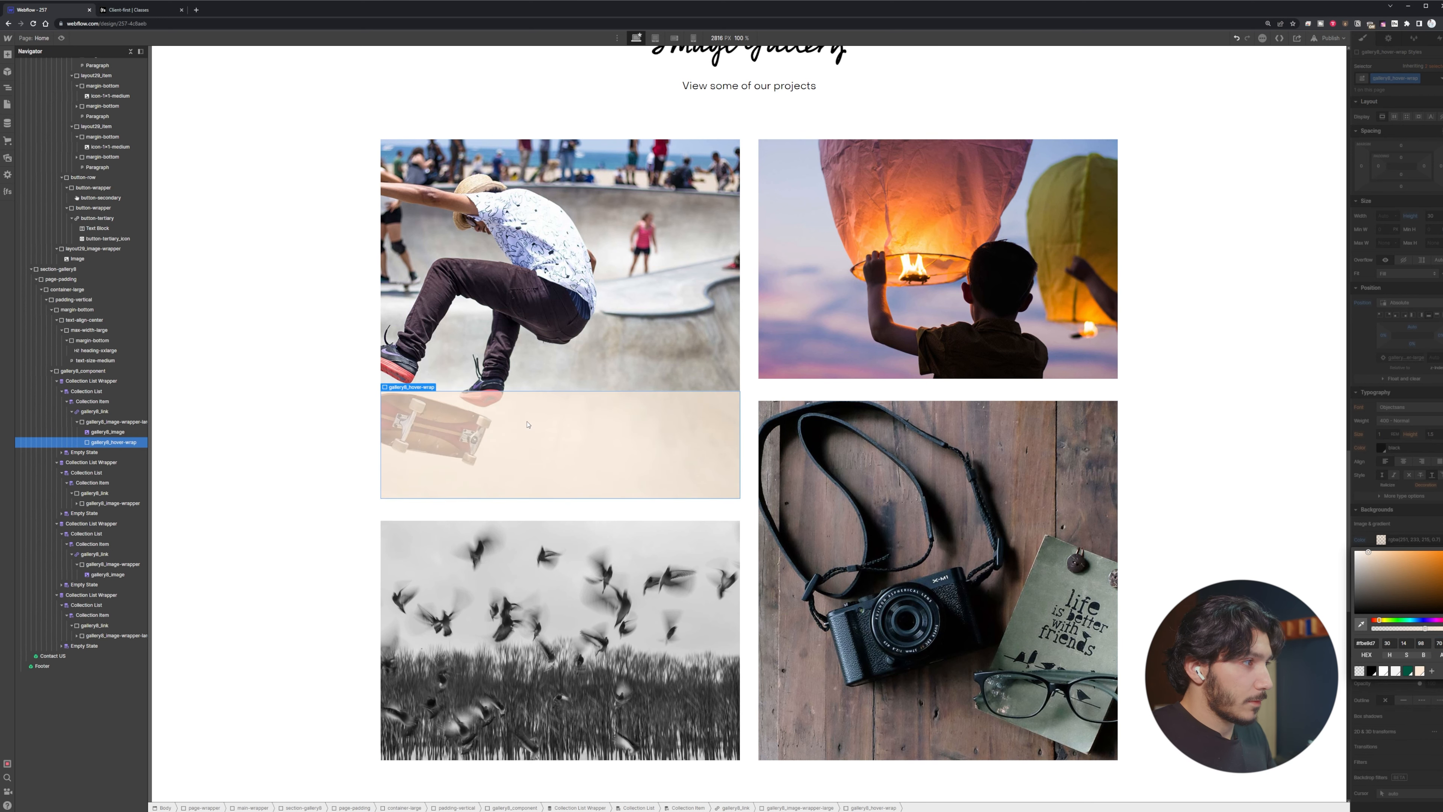
click(1400, 135)
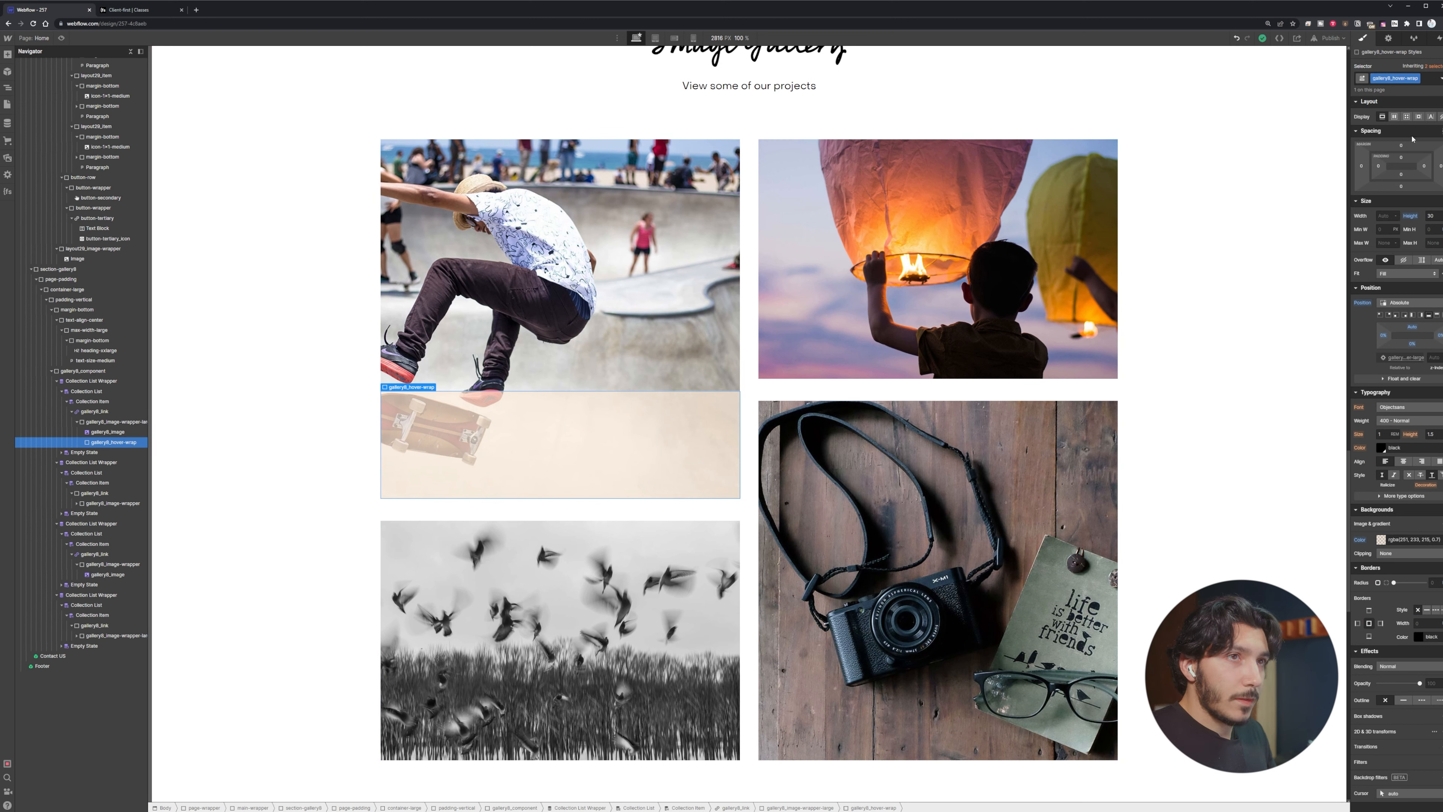
Set gallery8_hover-wrap to a horizontal flex layout with items aligned to the centre and centred text
click(1395, 117)
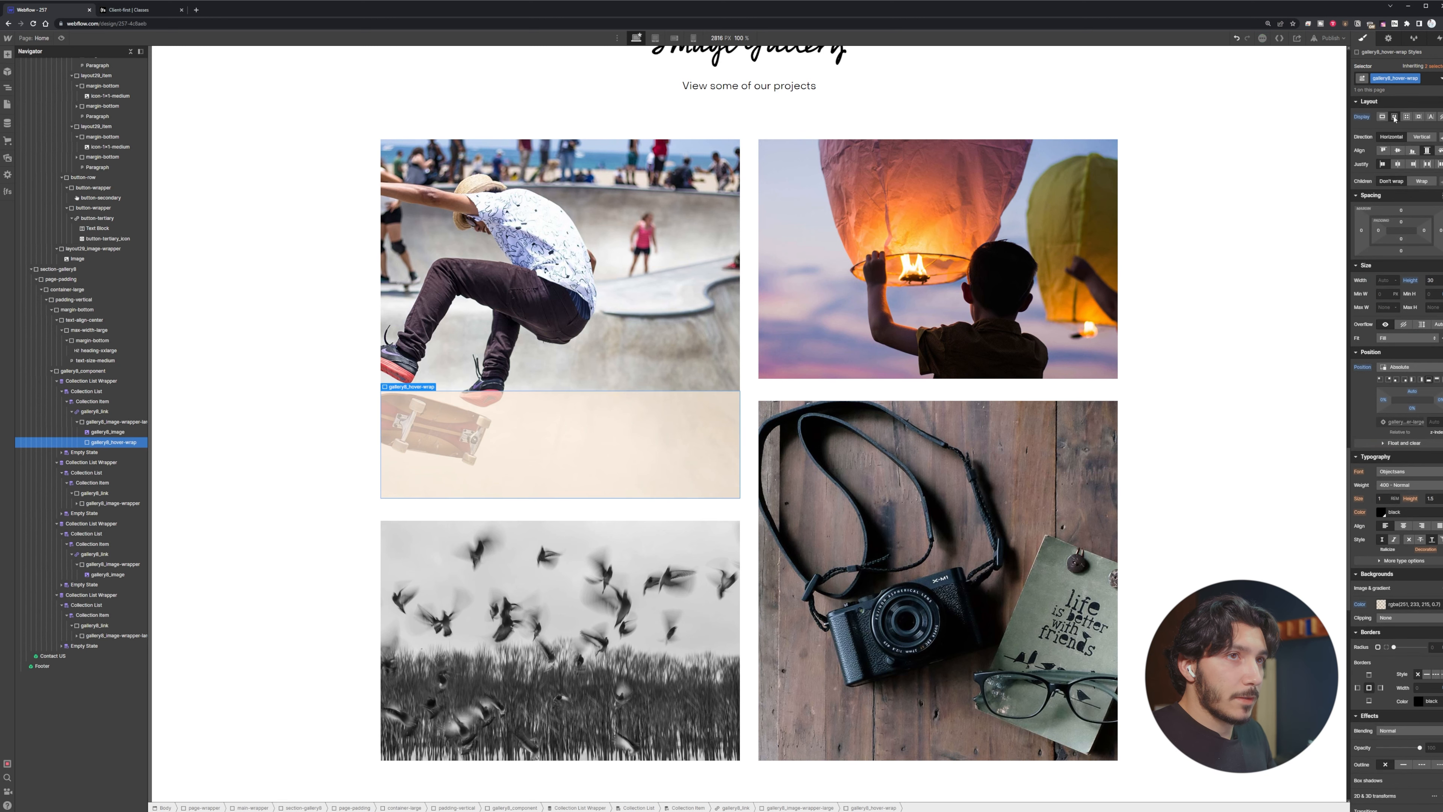
click(1400, 150)
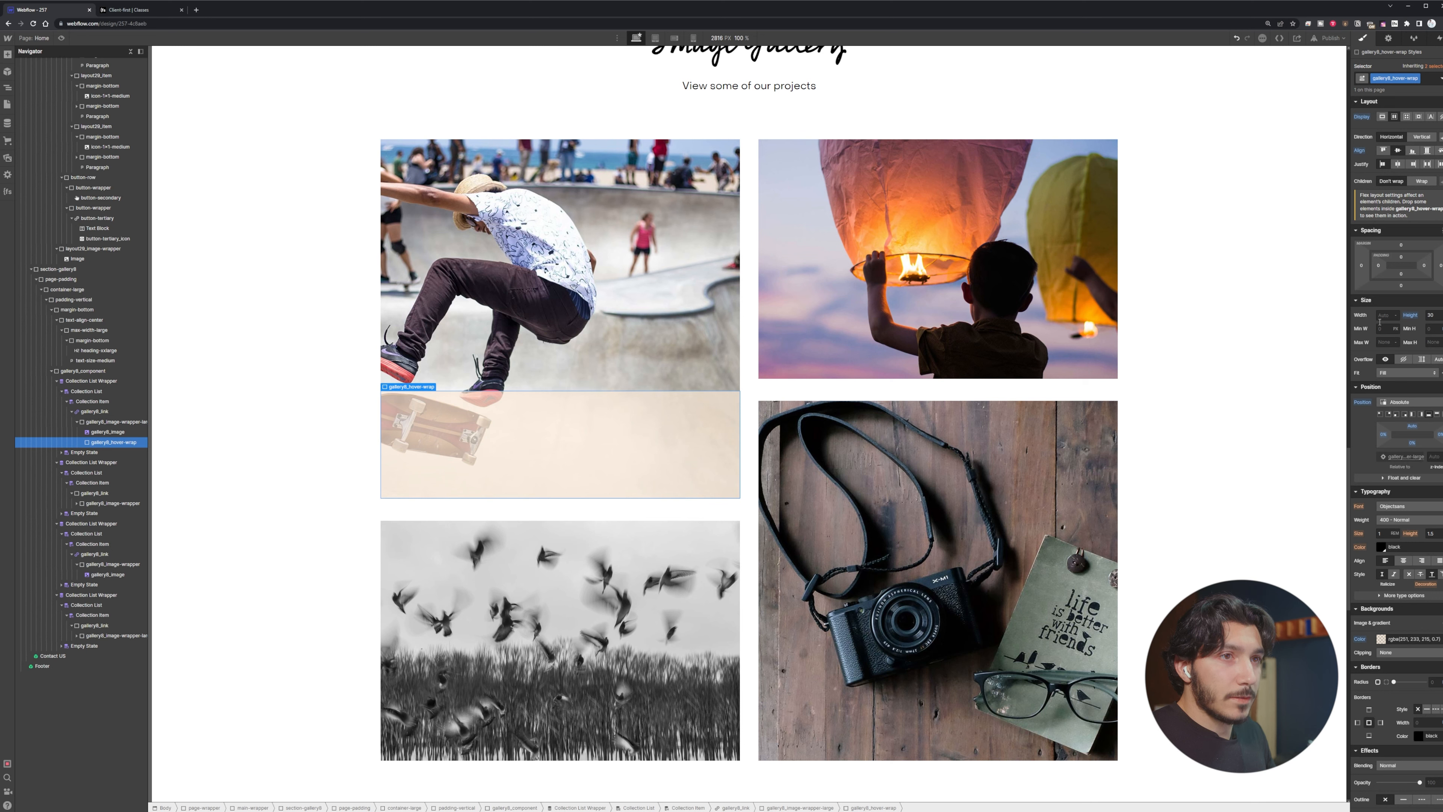
scroll(1388, 430, down, 2)
click(1402, 476)
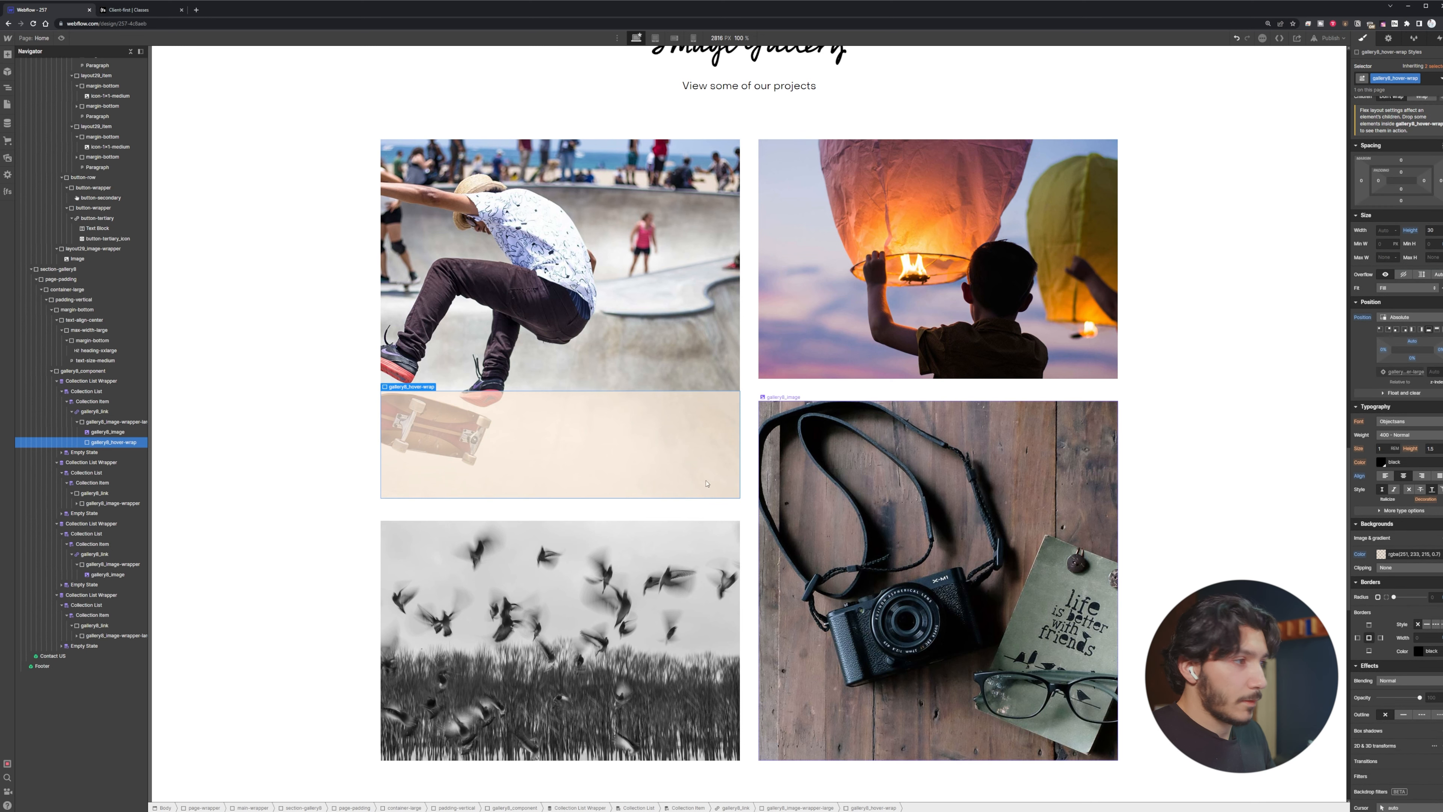
Add a Text Block inside gallery8_hover-wrap and expand the wrapper in the element tree
key(ctrl+e)
text(te)
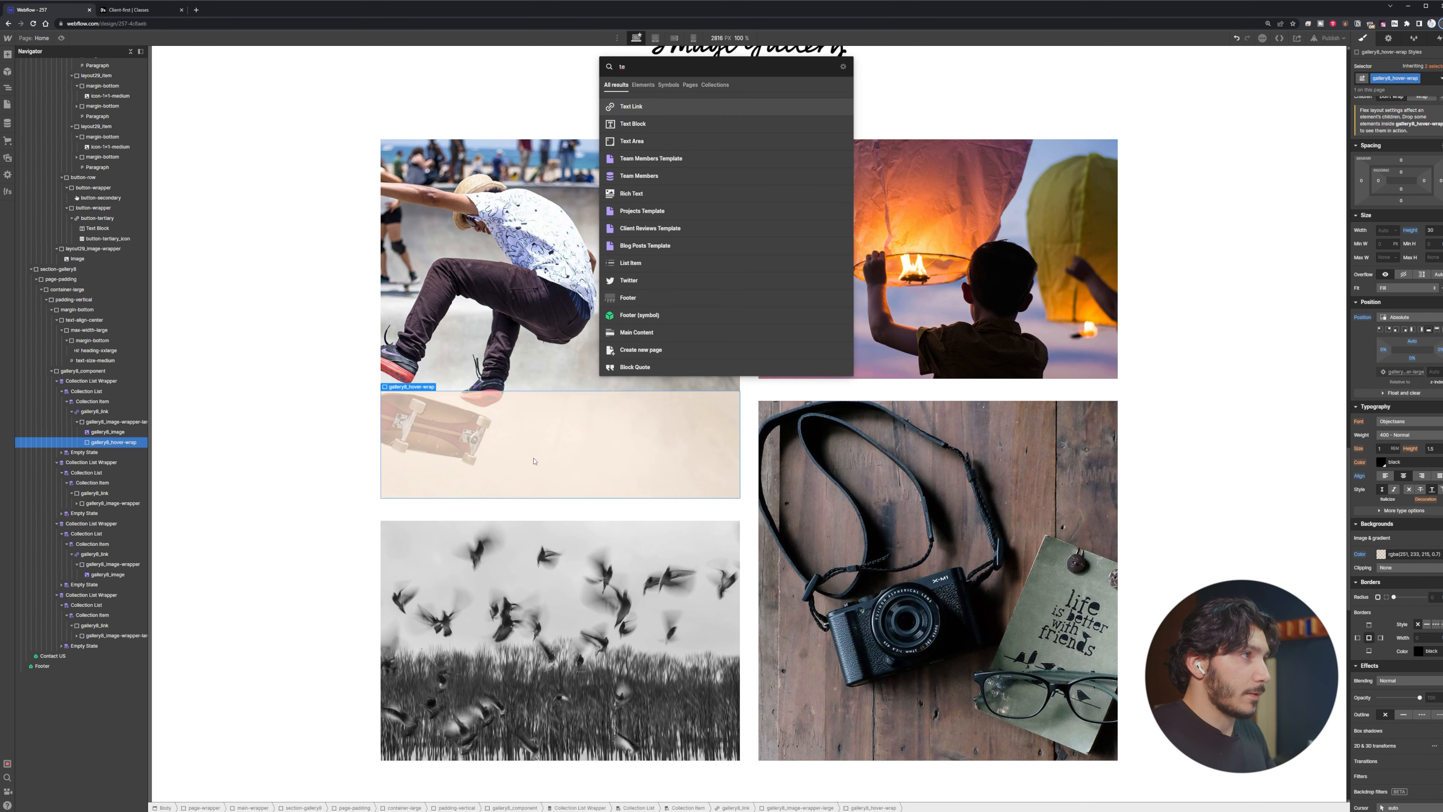
click(658, 125)
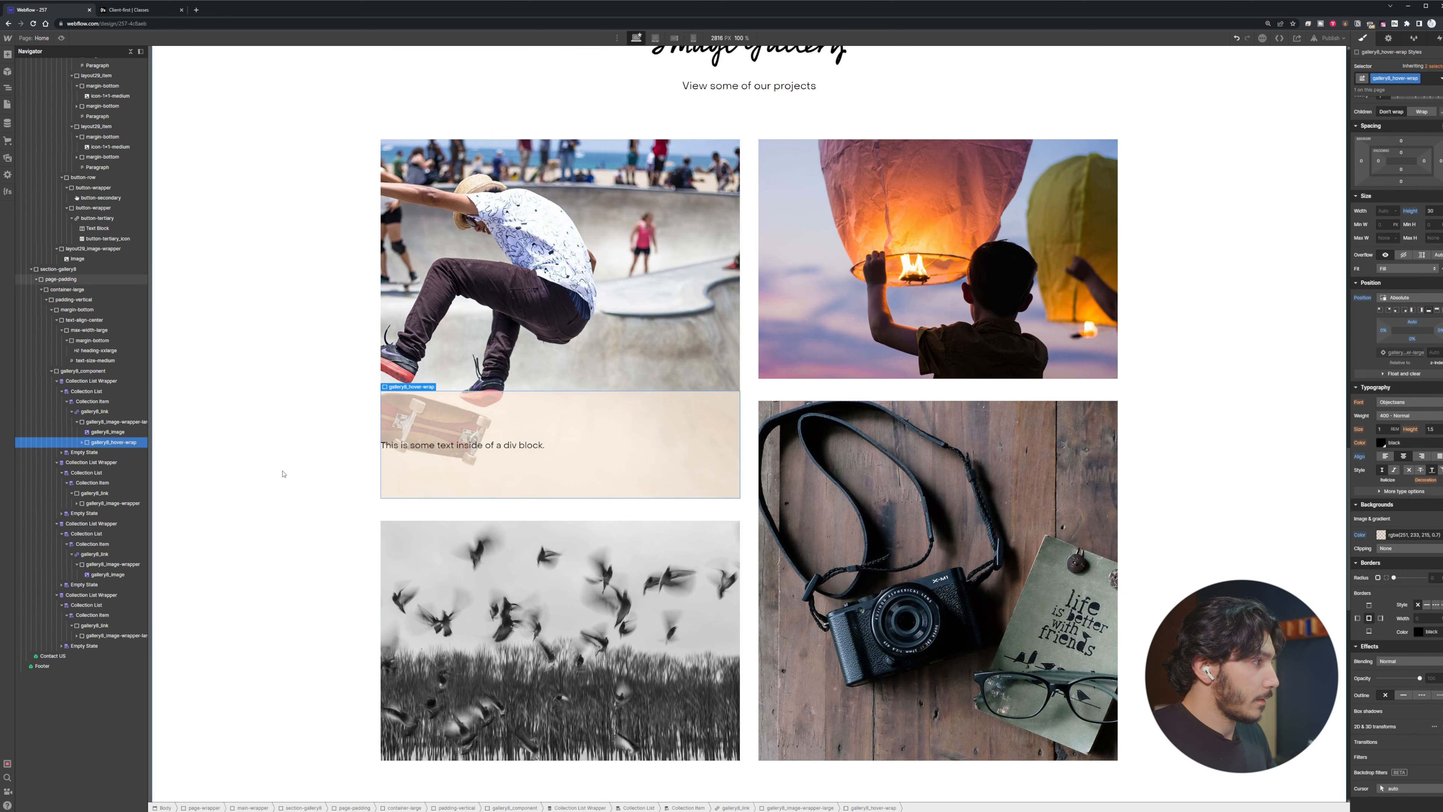
click(82, 442)
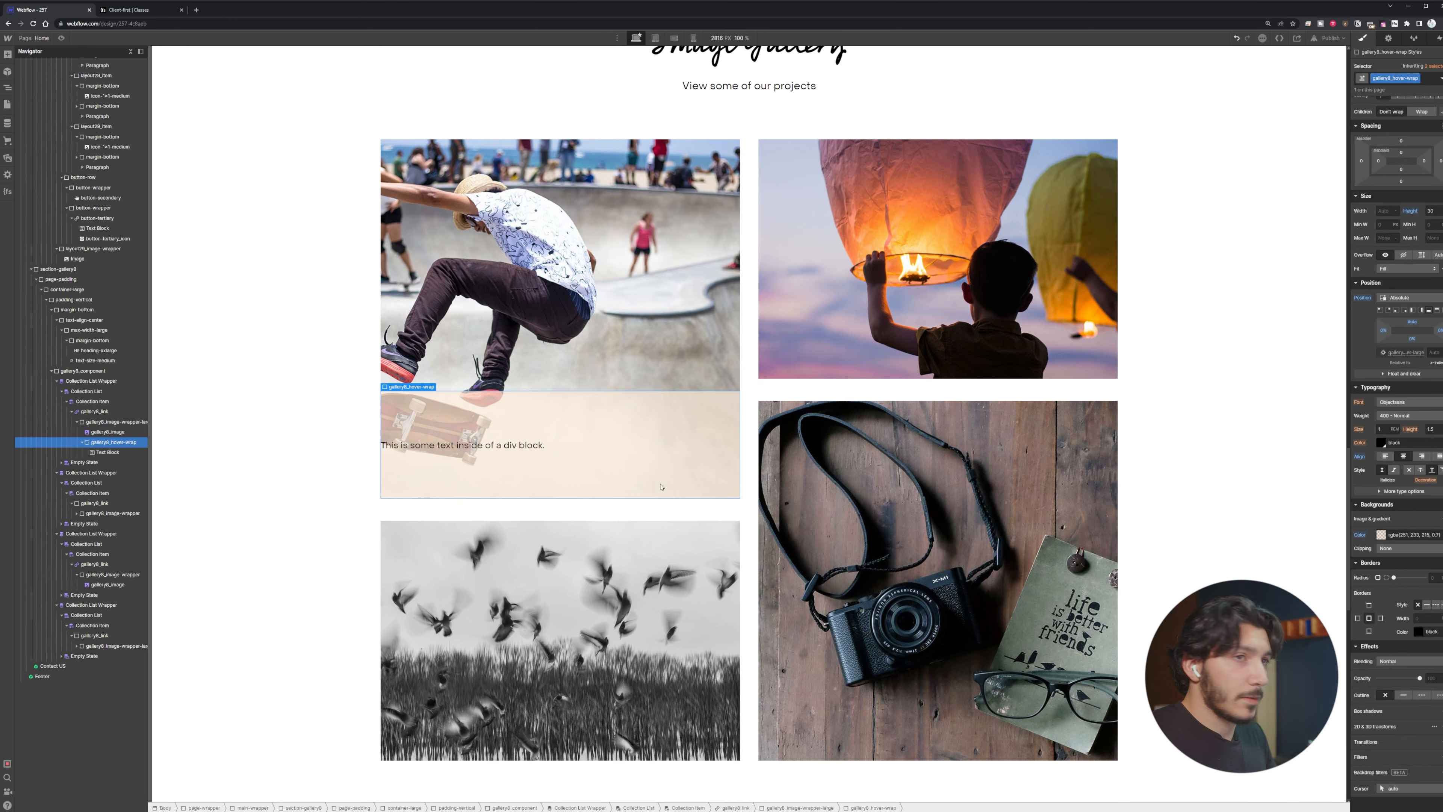
Centre the contents of gallery8_hover-wrap along its horizontal flex direction, comparing start and centre justification
scroll(1392, 153, up, 1)
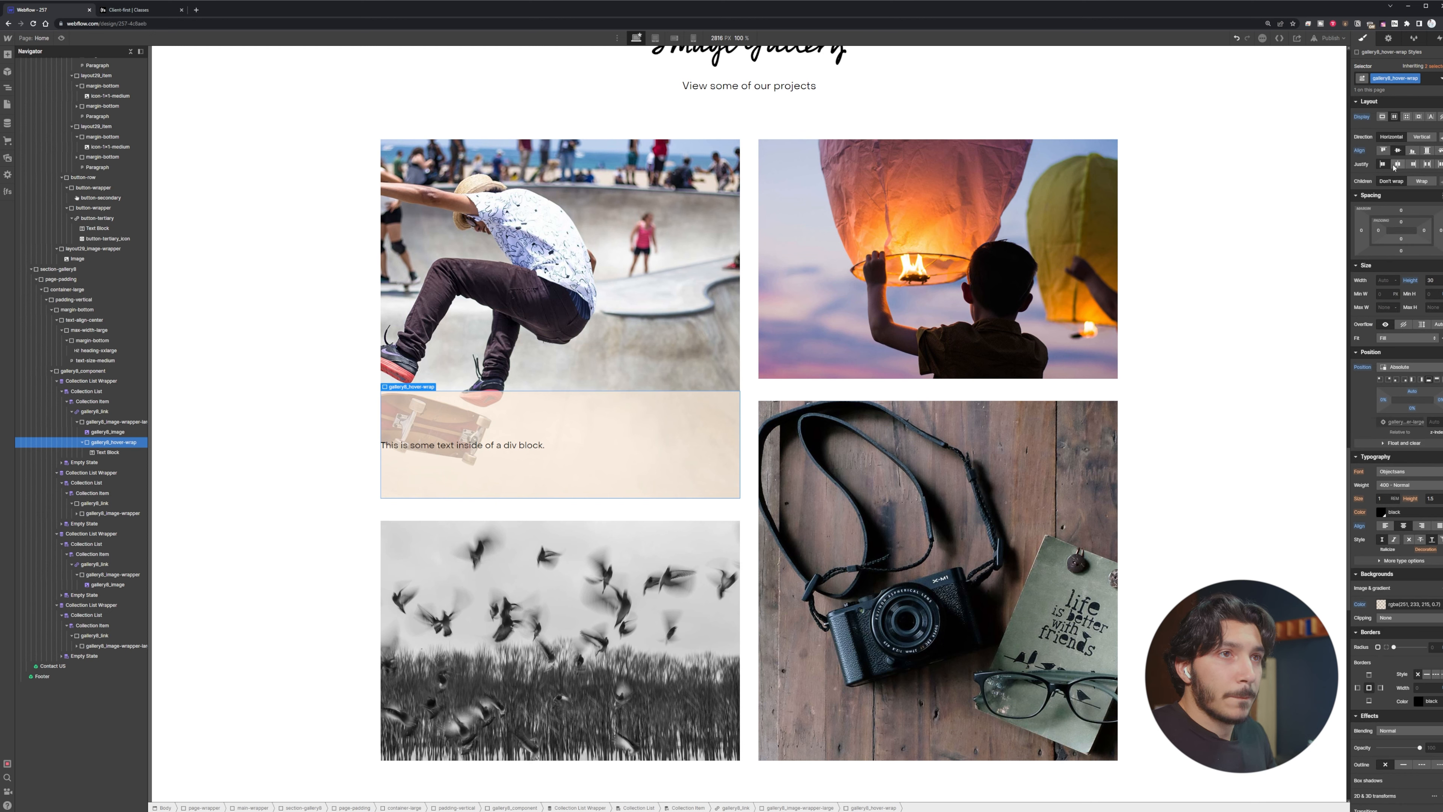
click(1398, 164)
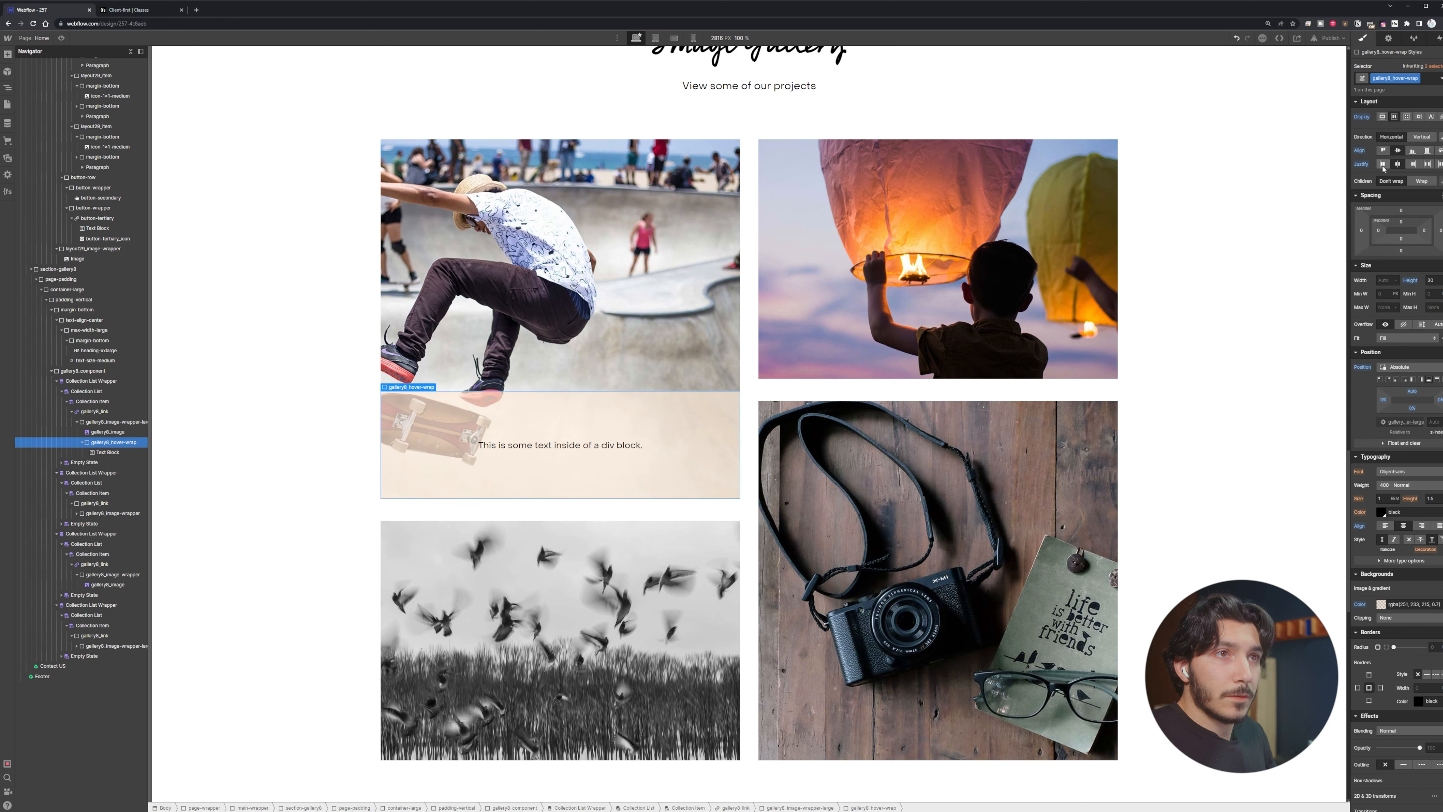
click(1383, 164)
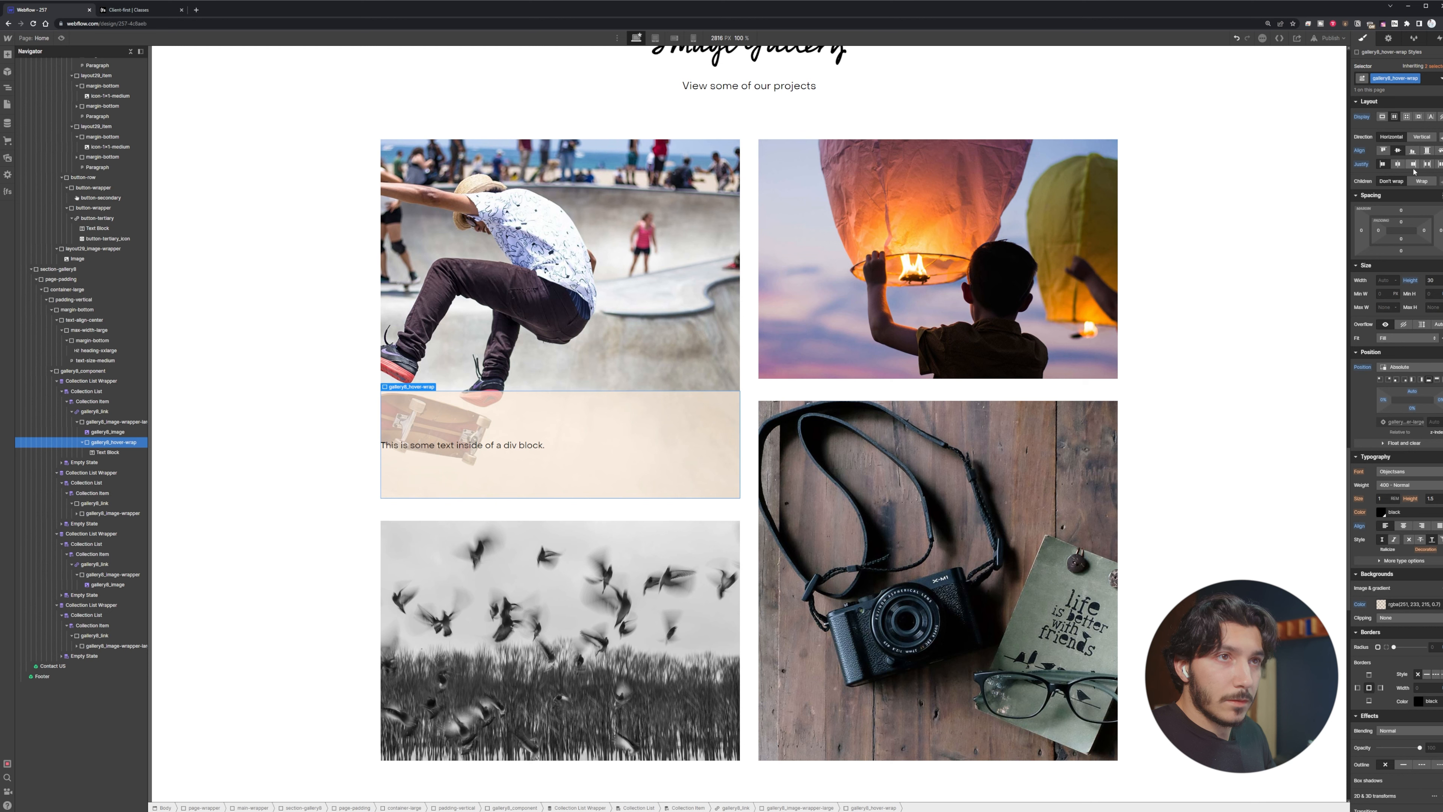
click(1400, 164)
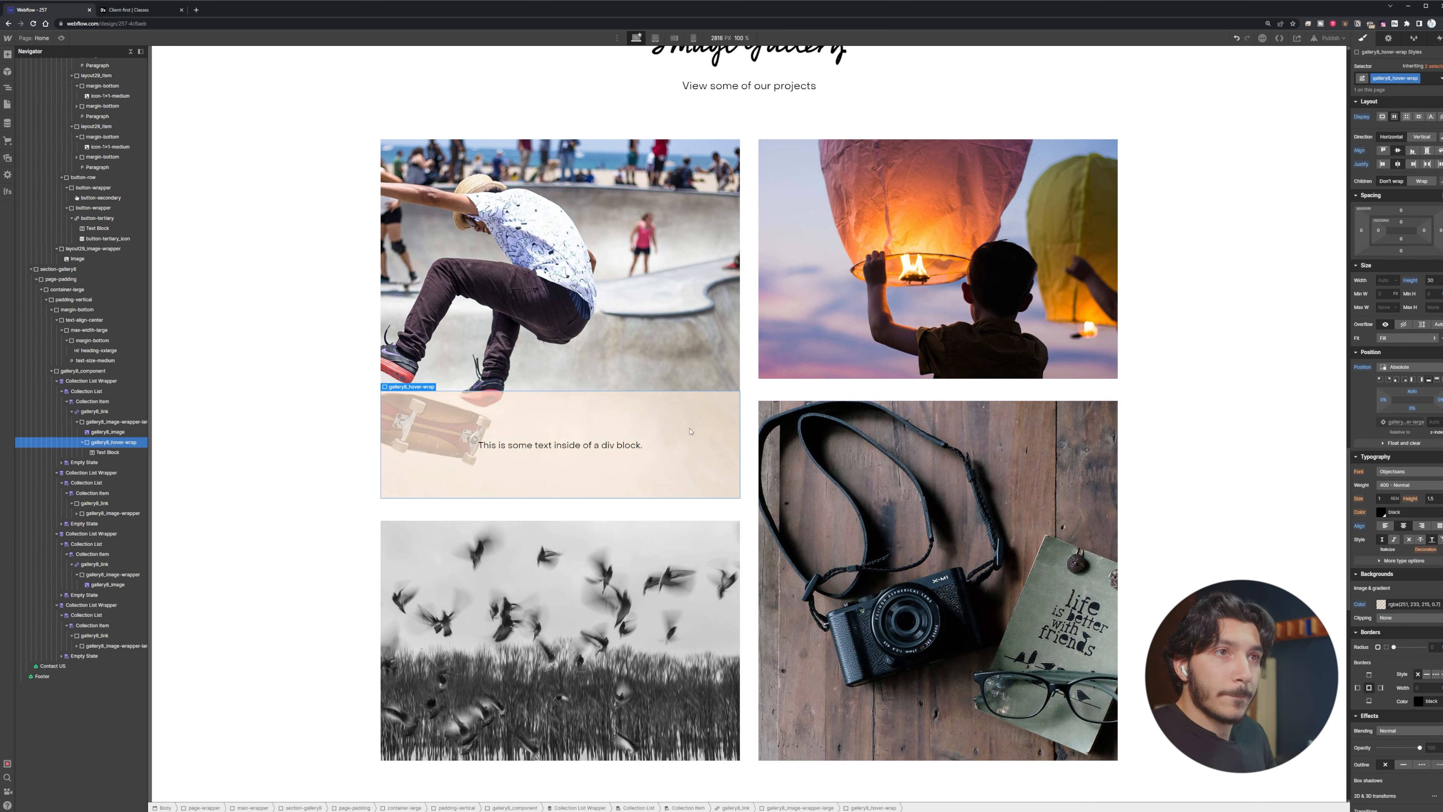
click(1424, 139)
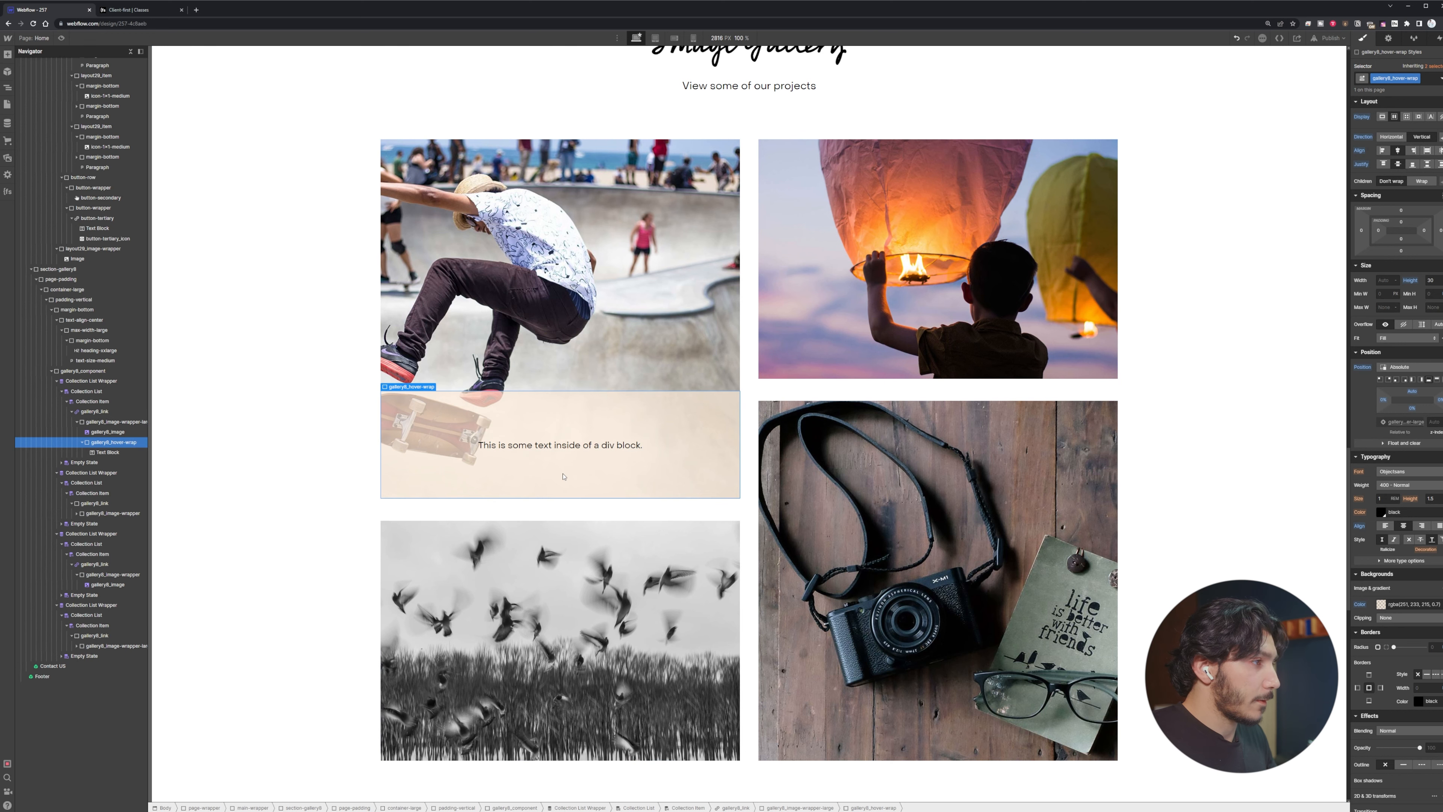
Give the text block inside the overlay the class gallery8_project-name and set its font size to 2 rem
click(555, 439)
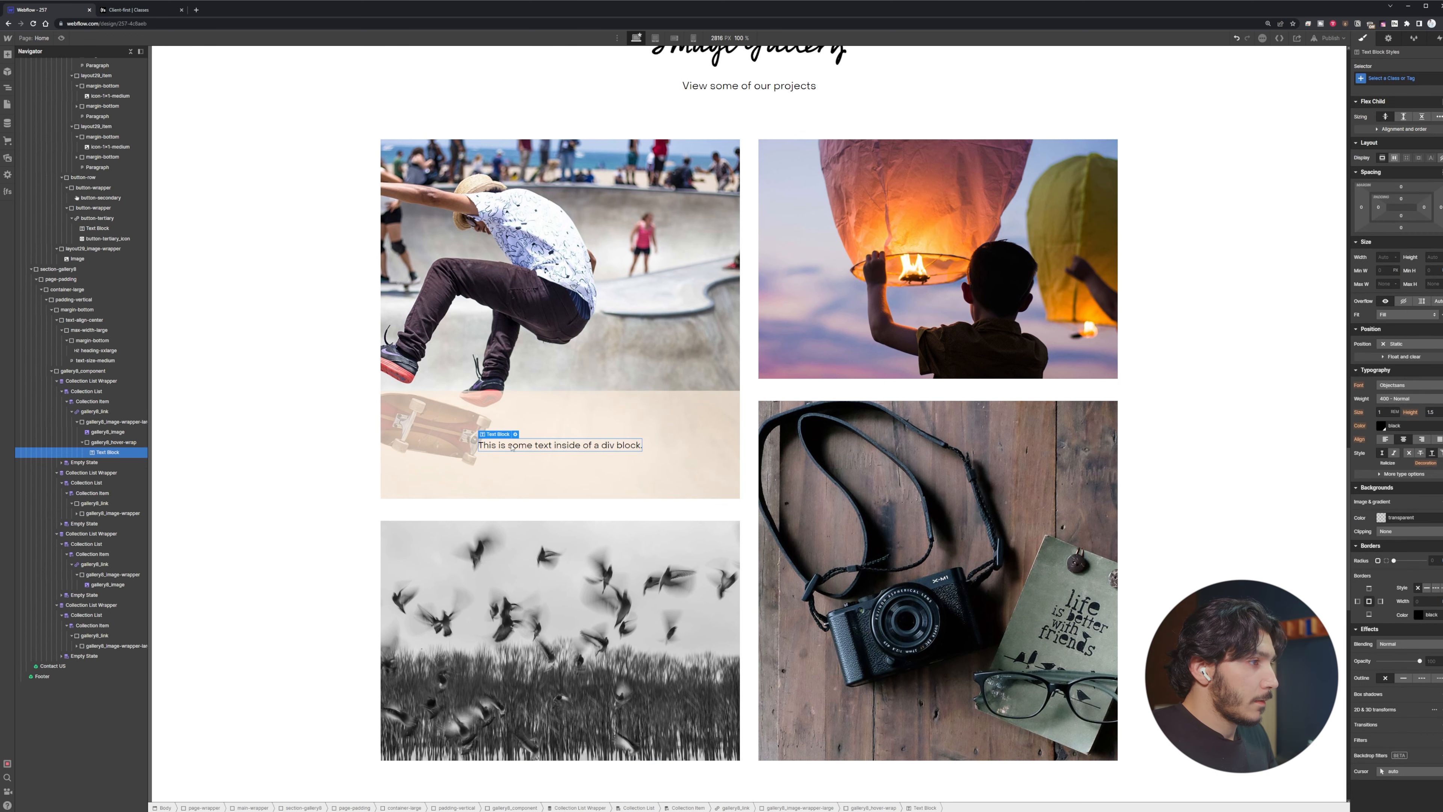
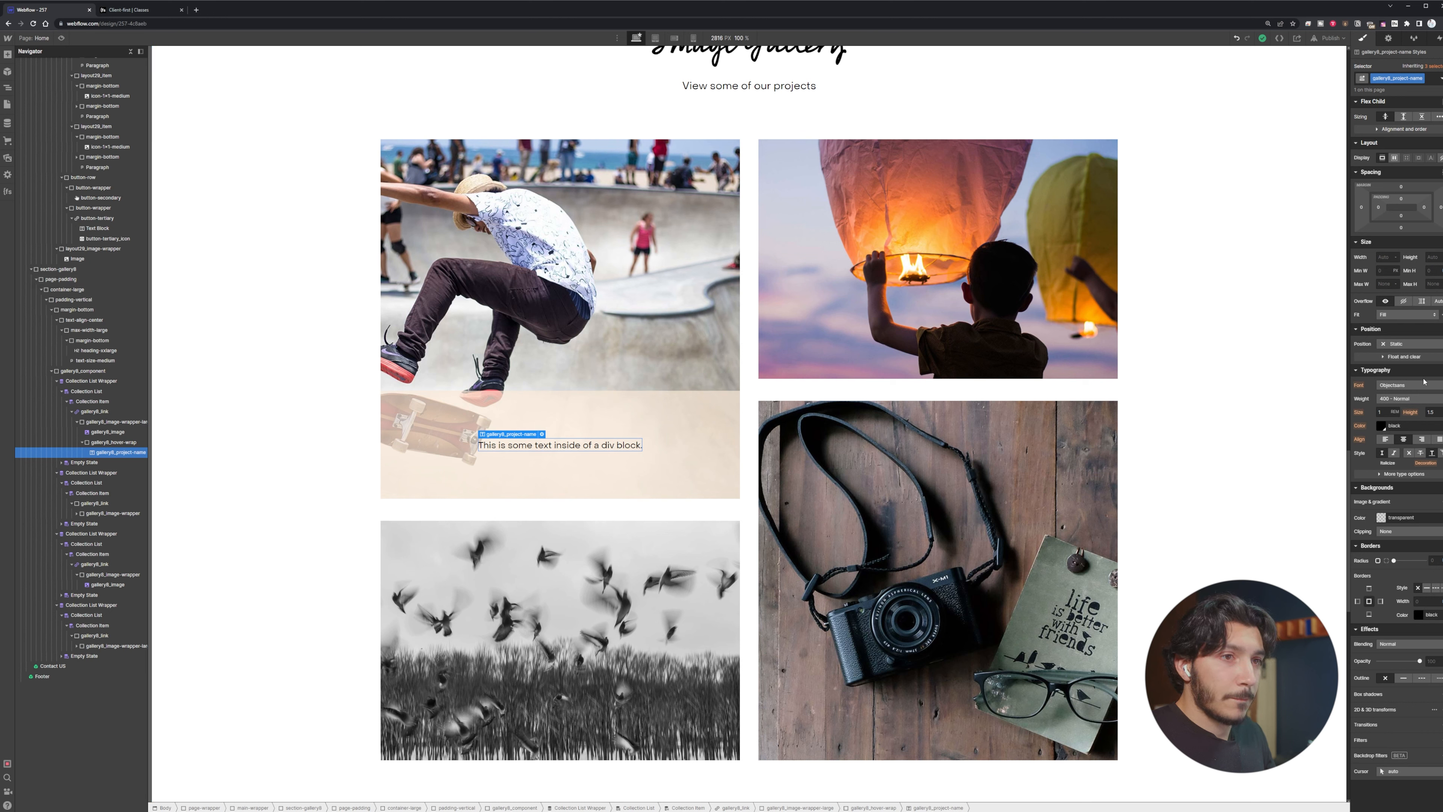
click(1393, 412)
click(1393, 410)
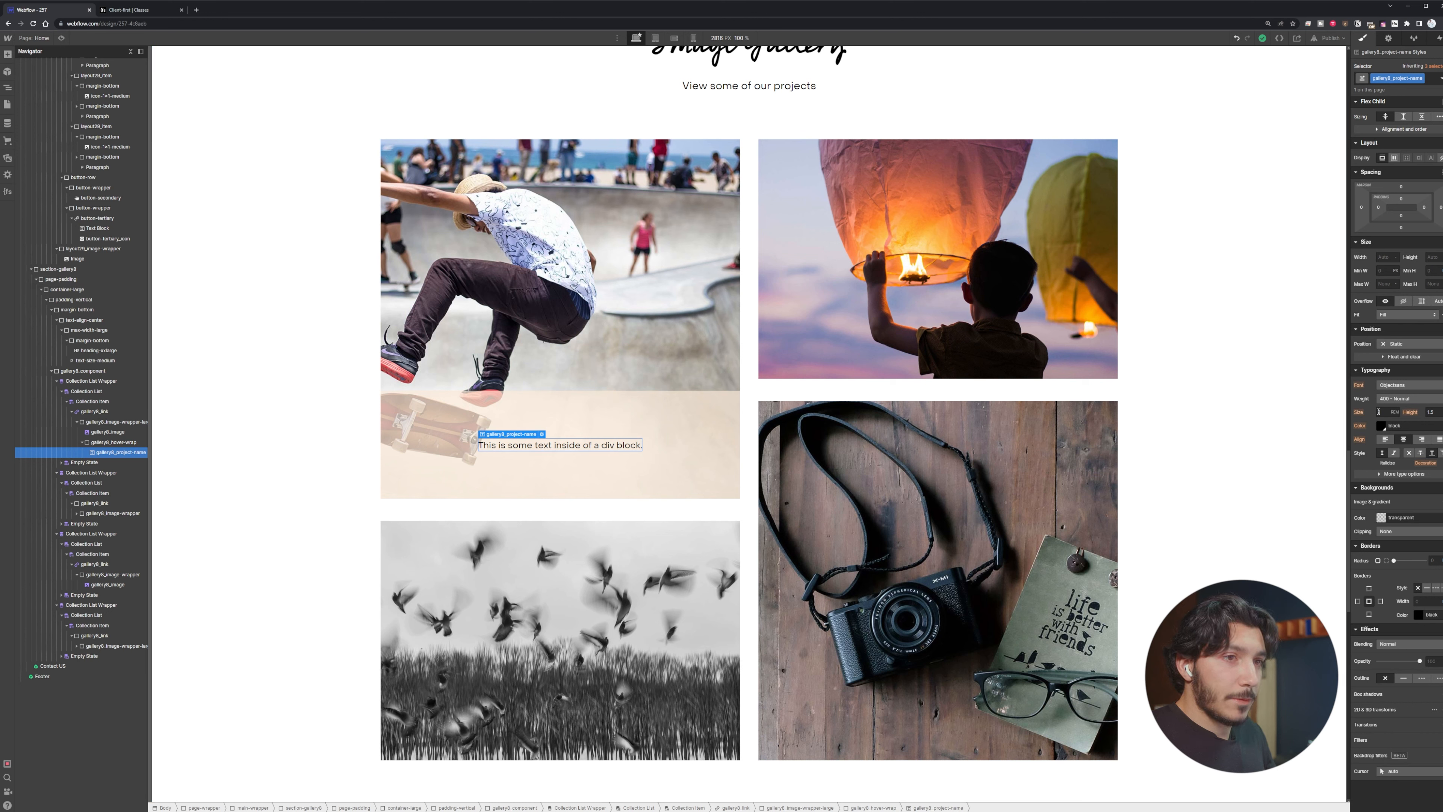
text(2)
key(Return)
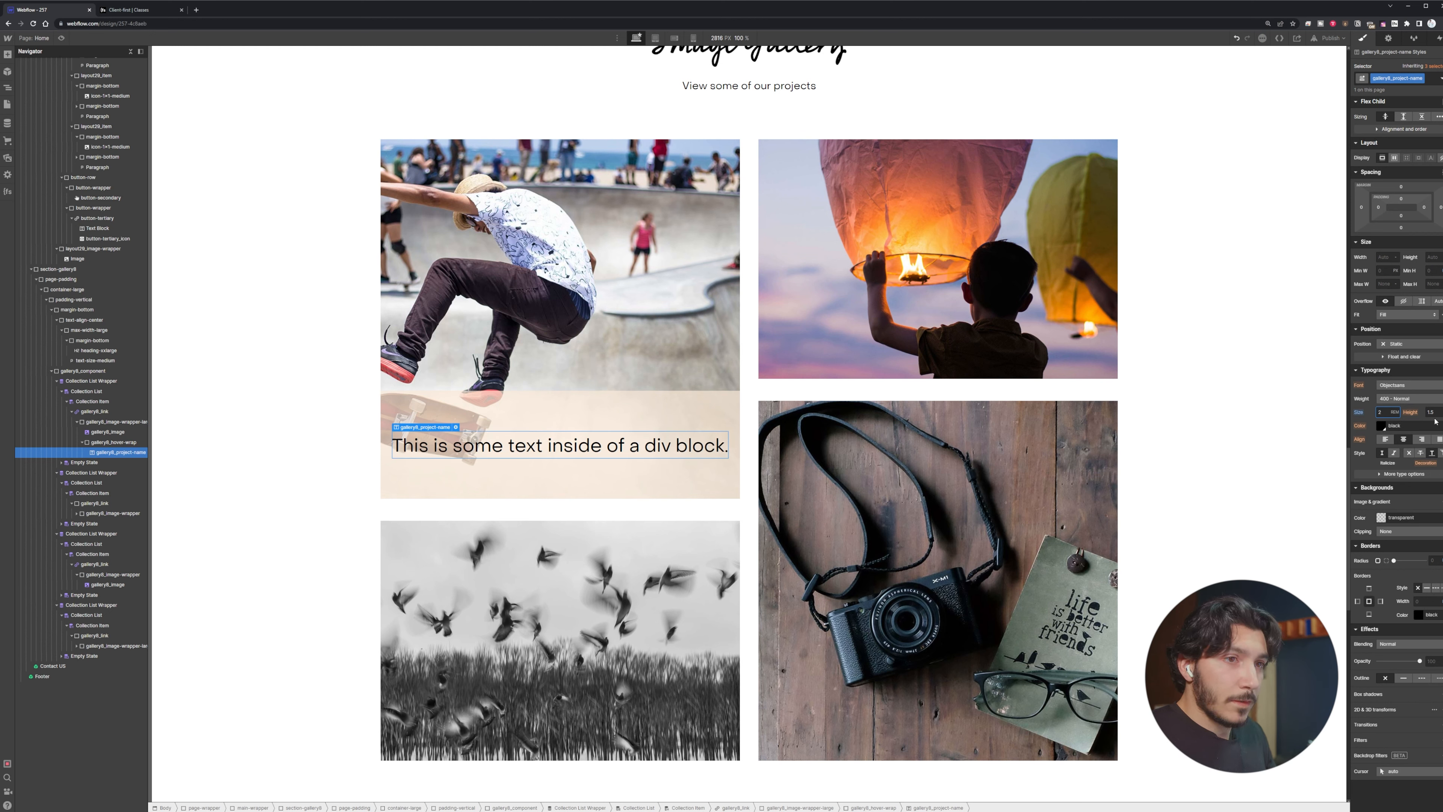
key(Tab)
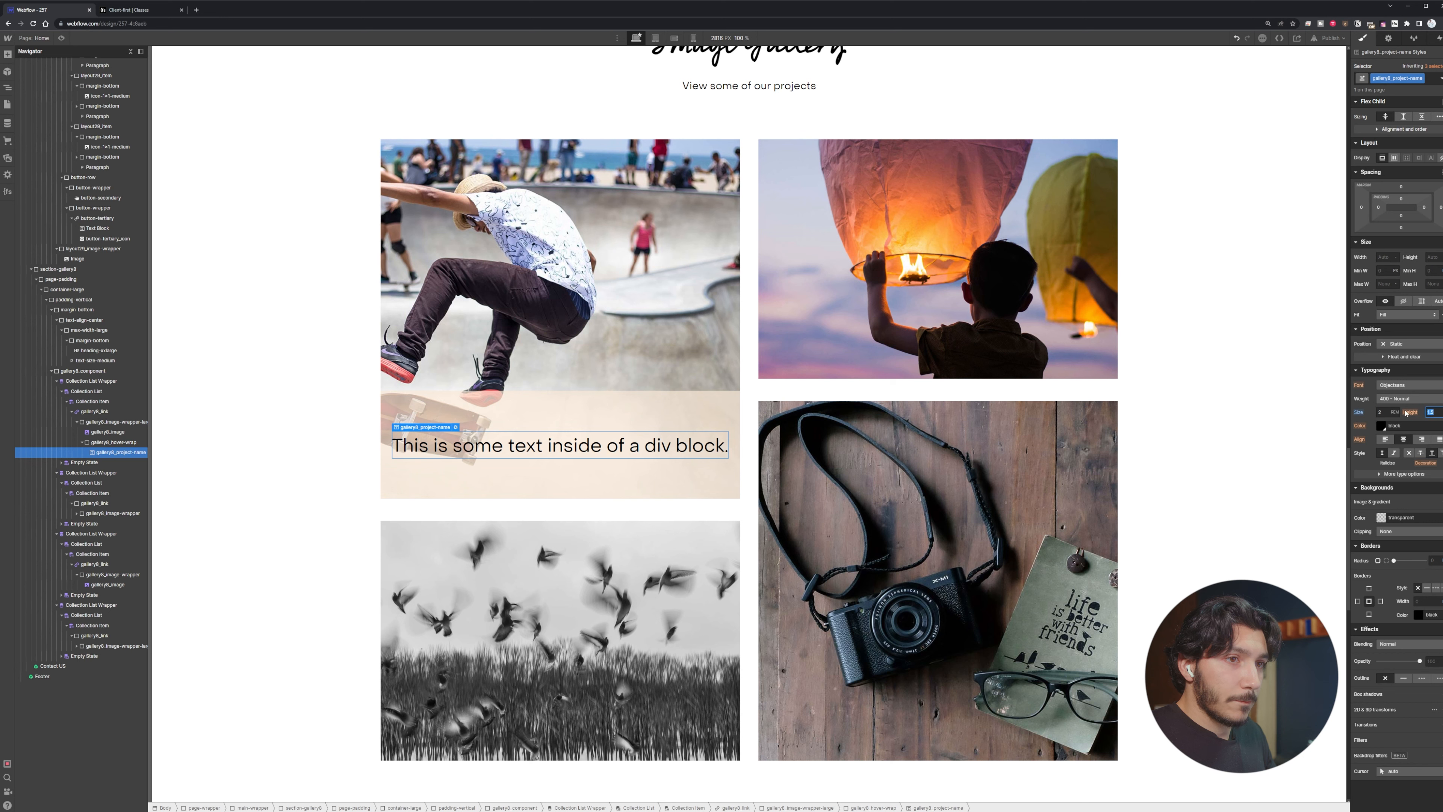
Try the 100 - Thin font weight on the project name text and return it to 400 - Normal
click(1407, 398)
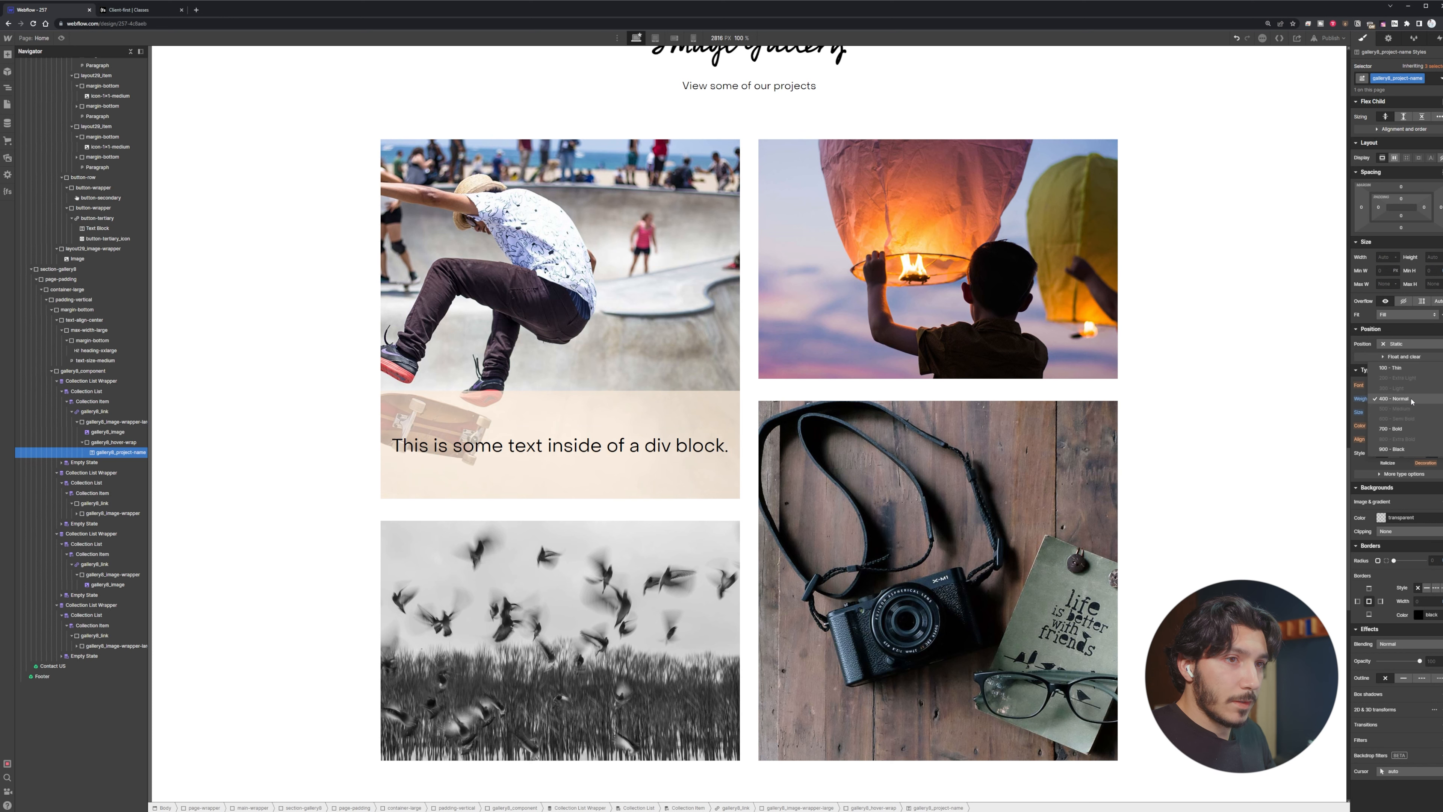
click(1408, 369)
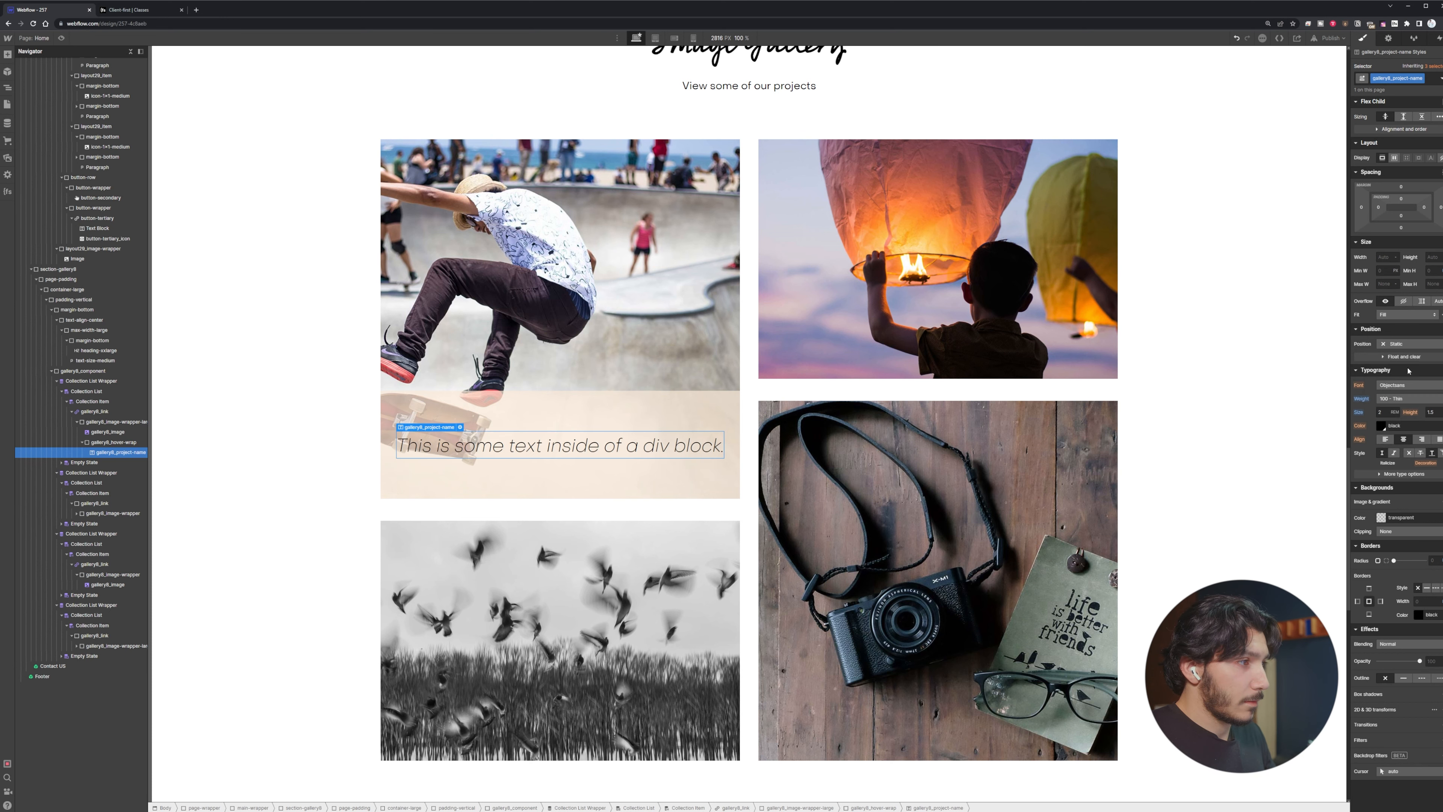
click(1413, 399)
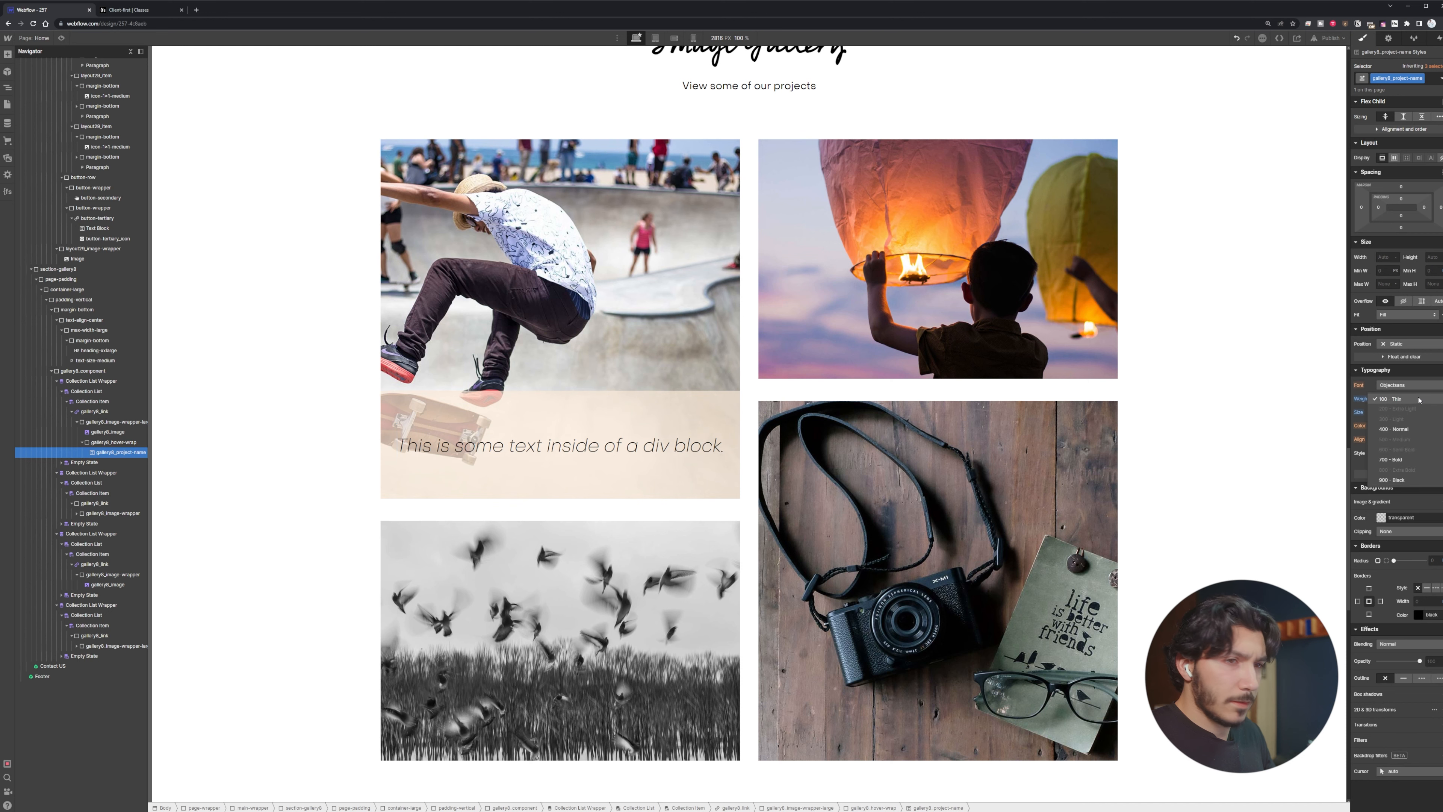
click(1405, 428)
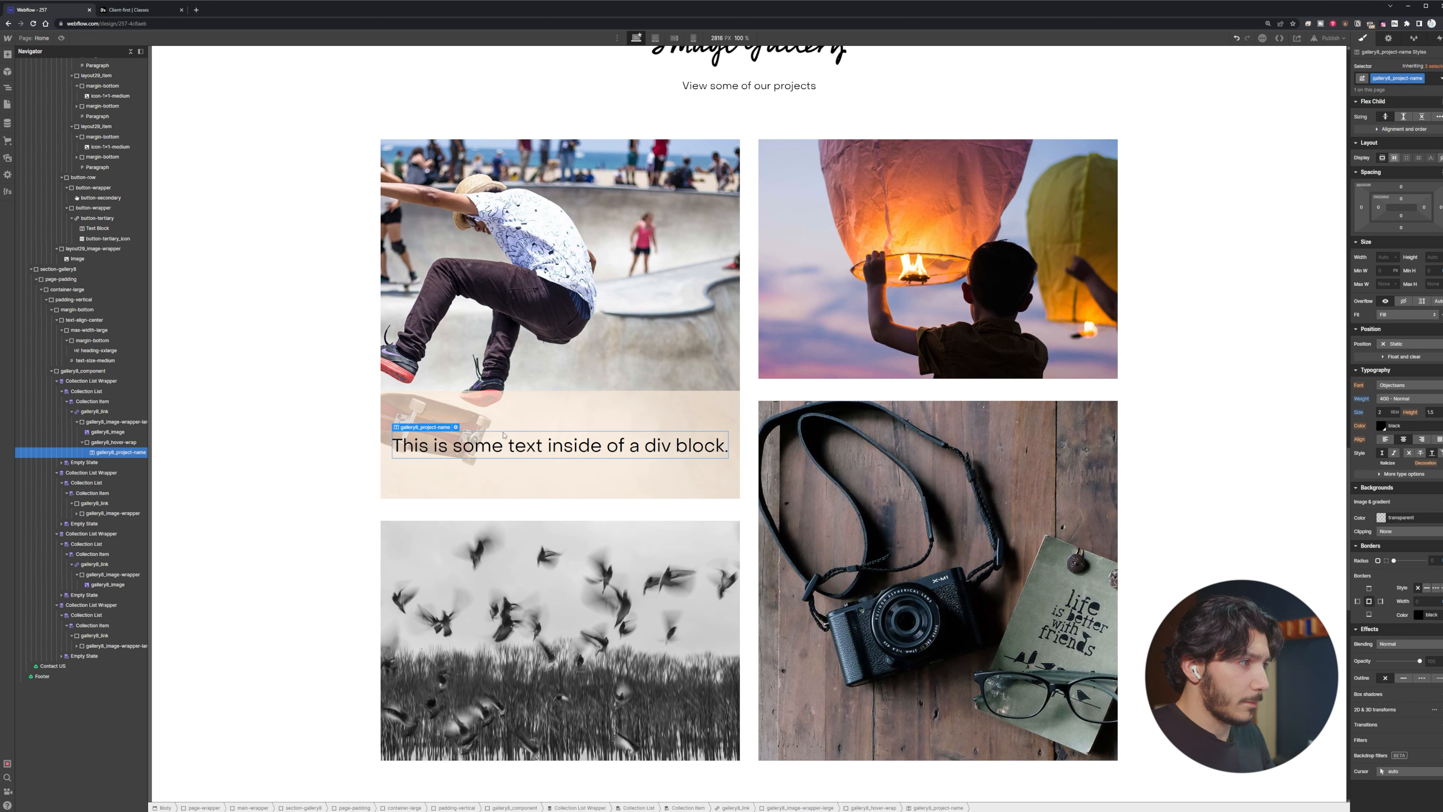
Bind the gallery8_project-name text to the Name field of the Projects collection
click(455, 427)
click(427, 487)
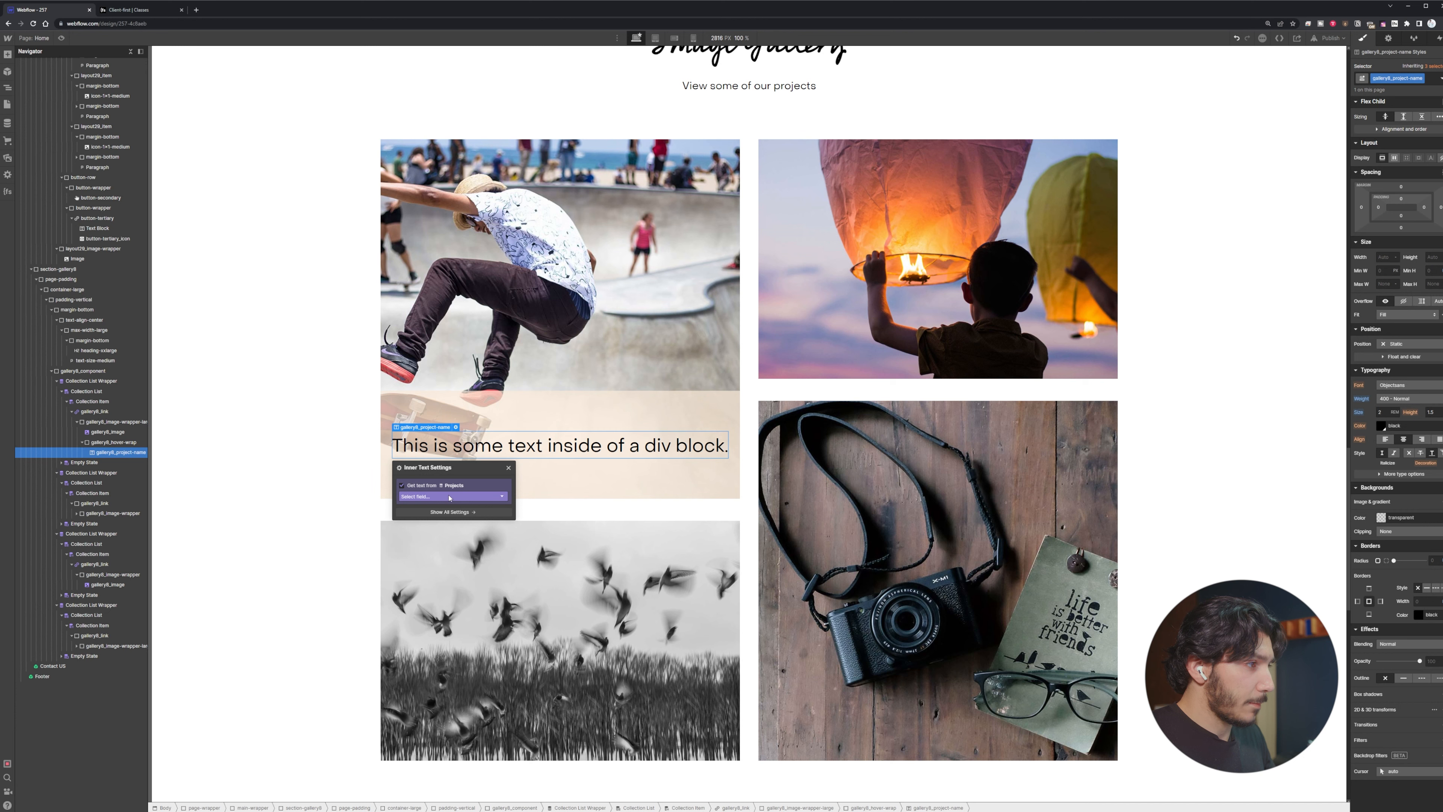
click(420, 496)
click(415, 504)
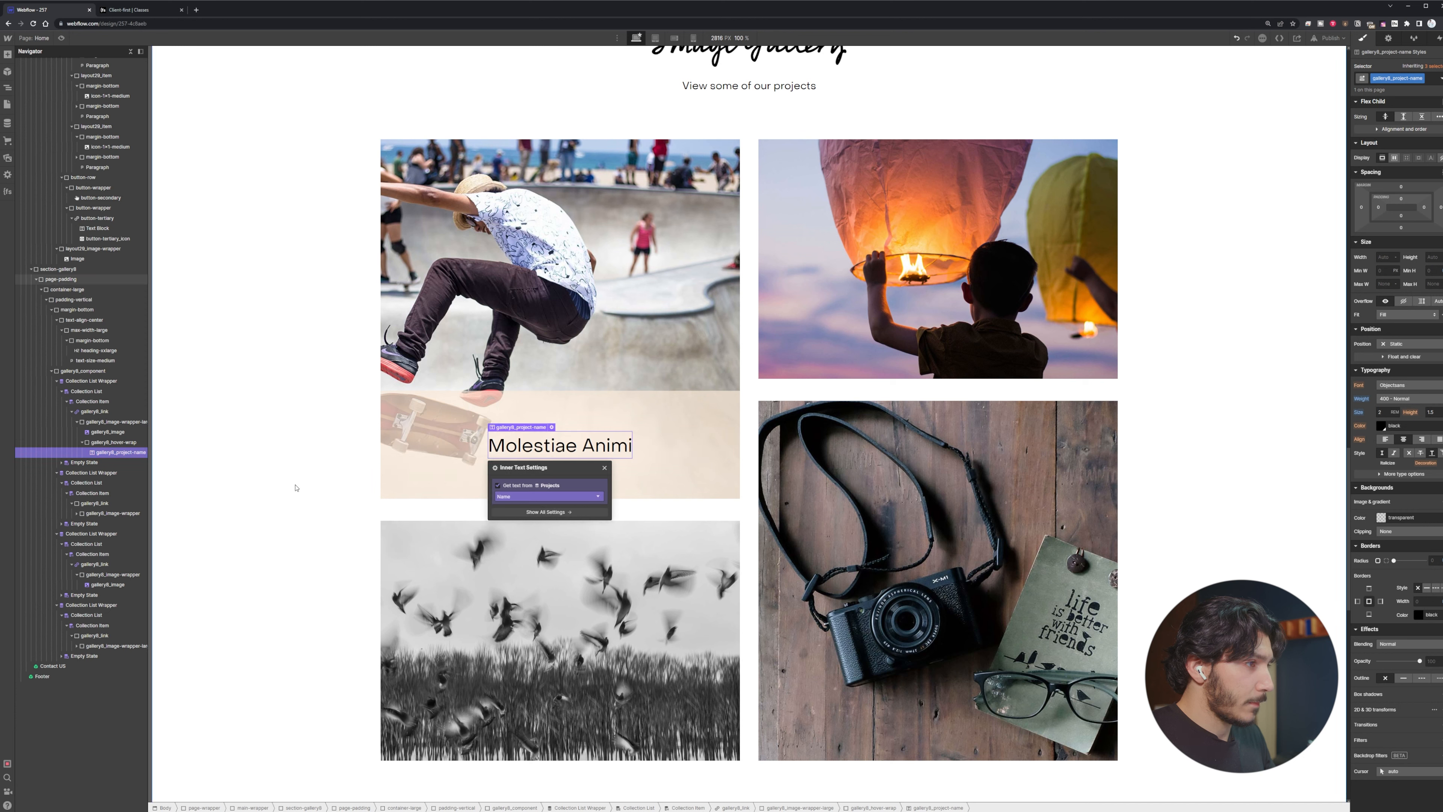
click(286, 446)
Add equal left and right padding to gallery8_hover-wrap
click(653, 461)
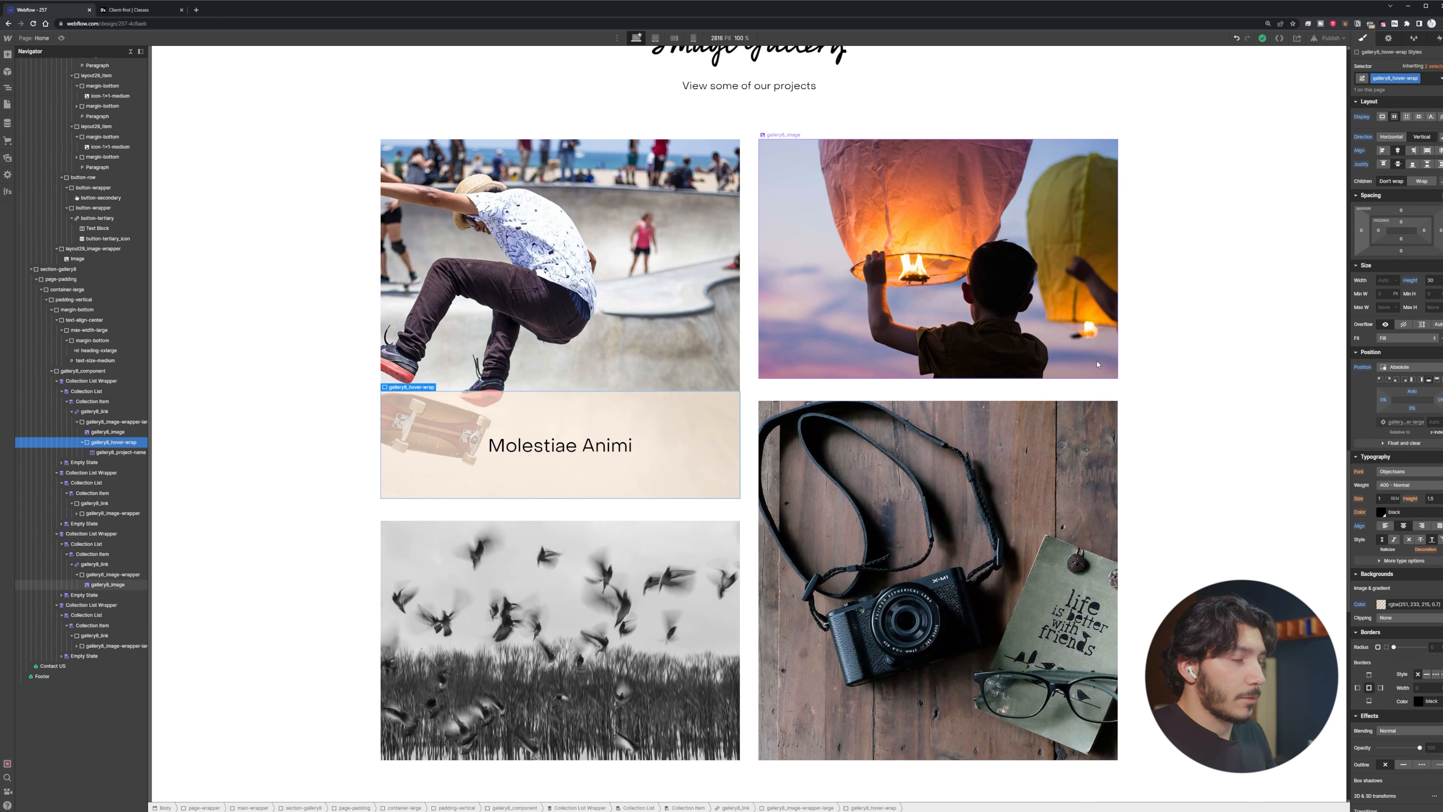
click(1379, 232)
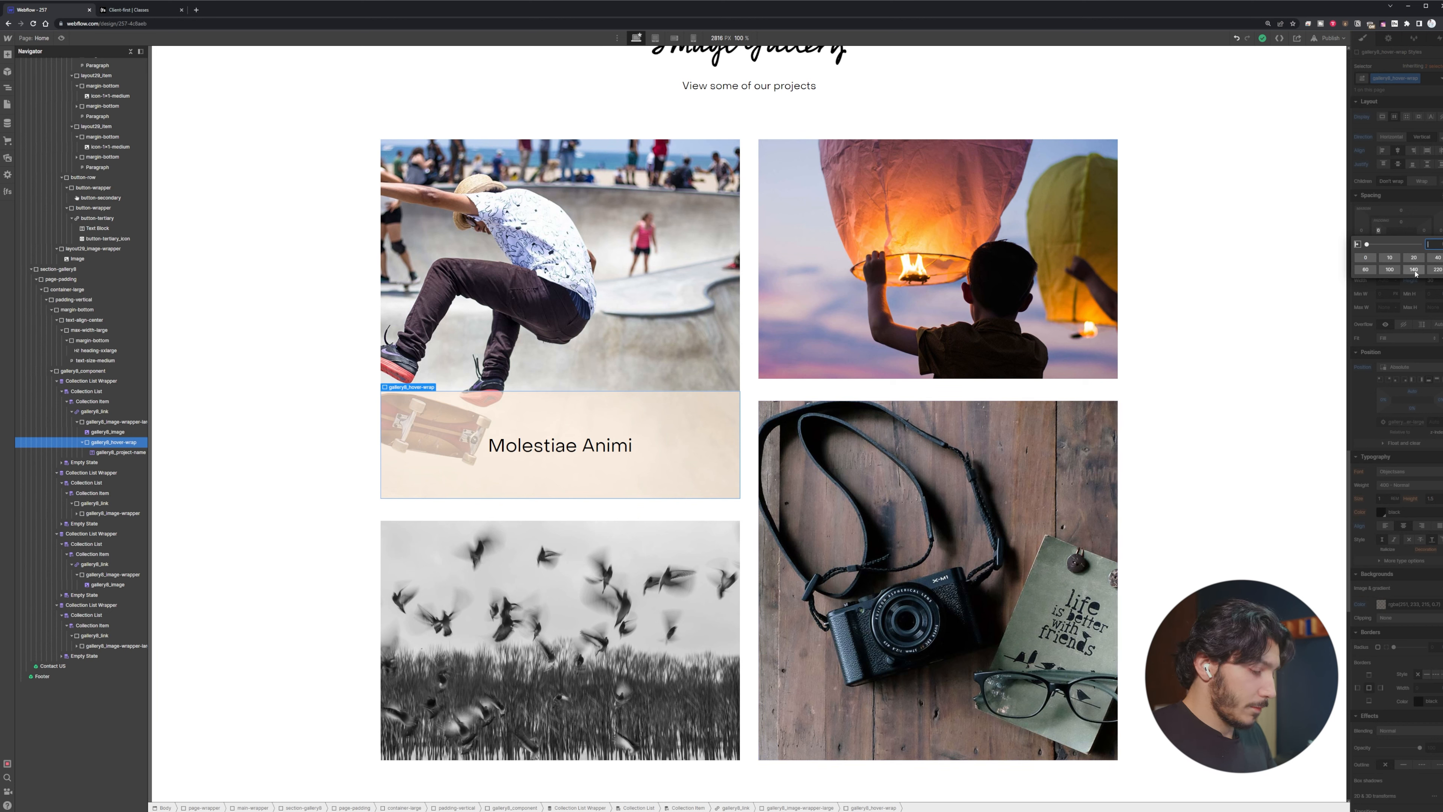
key(Return)
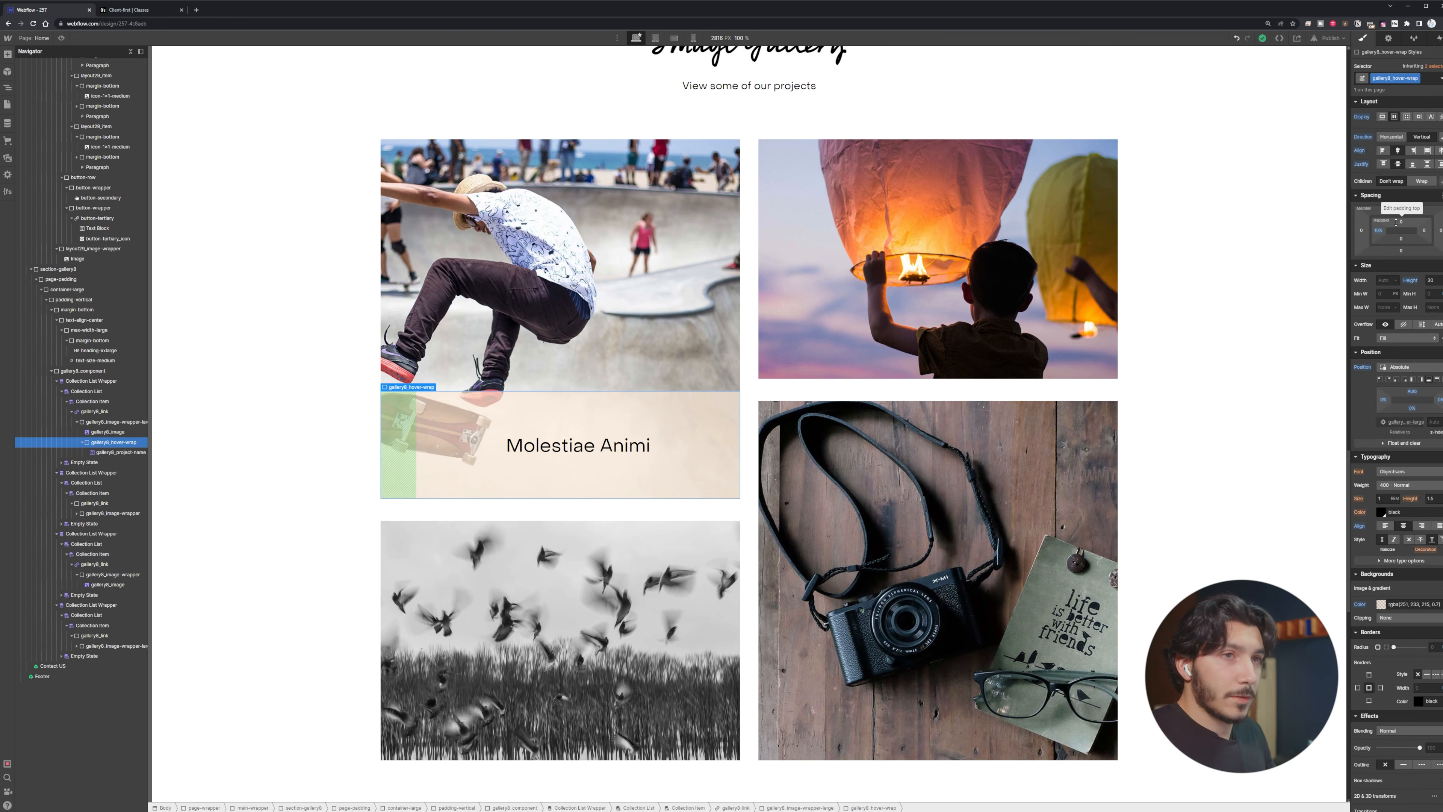
click(1425, 231)
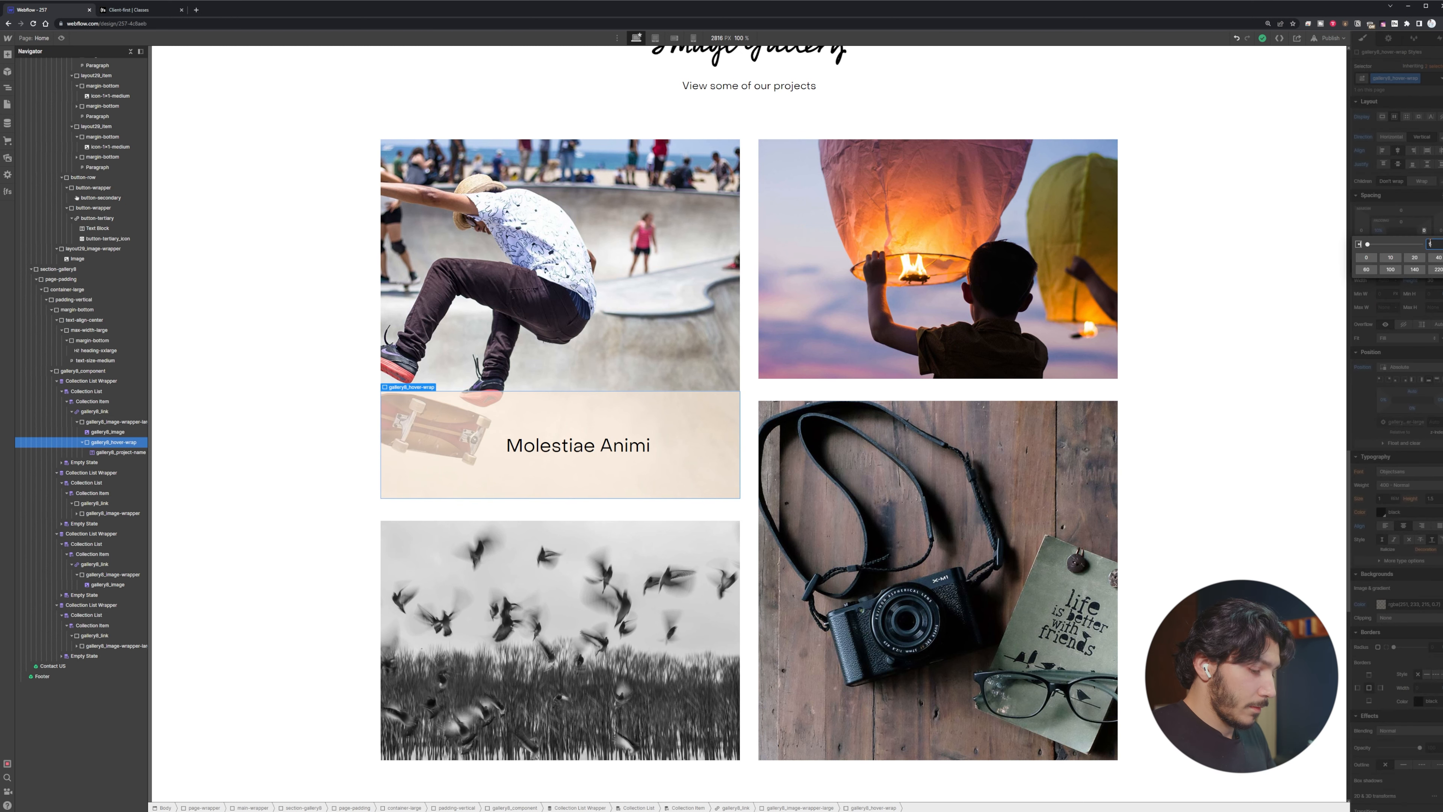
key(Return)
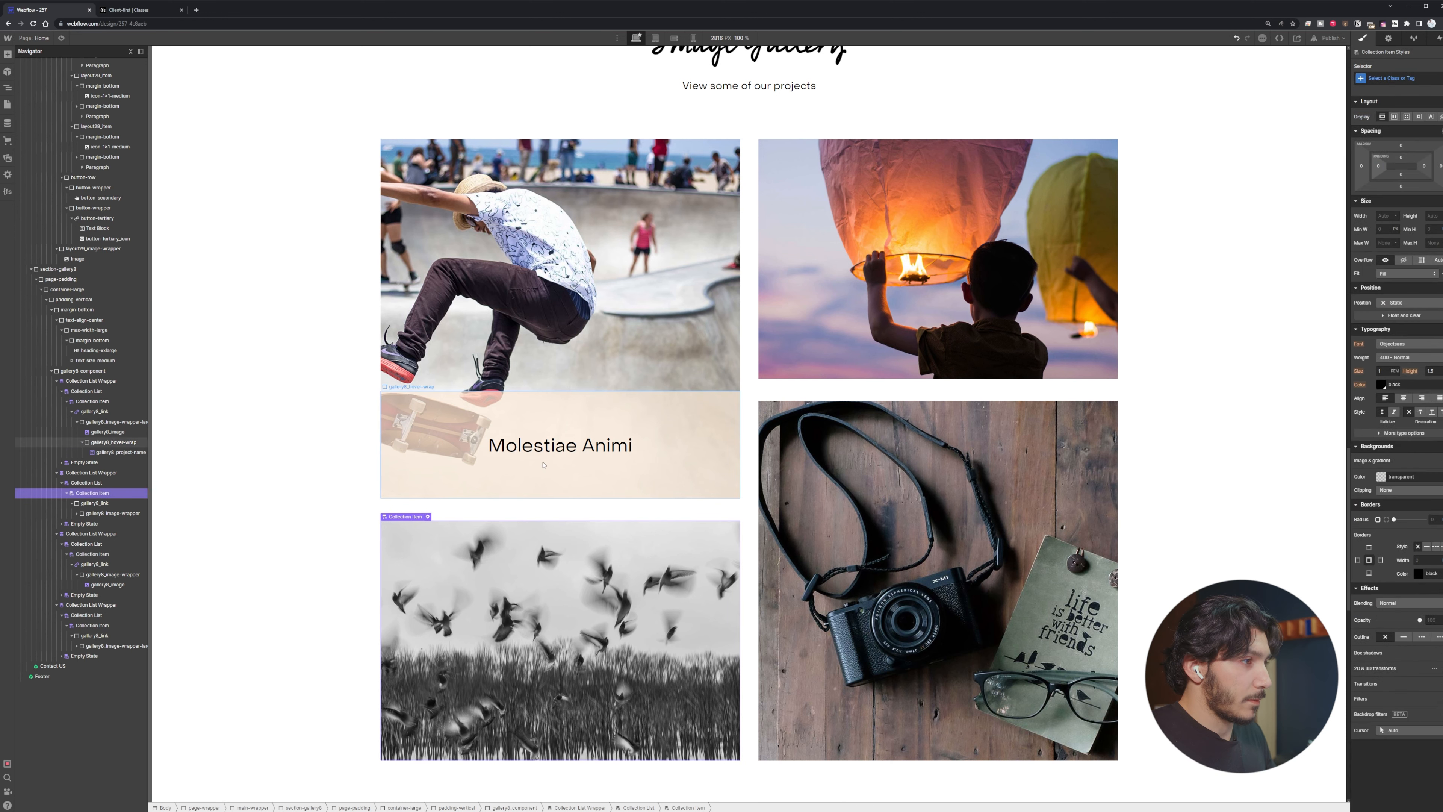
Copy gallery8_hover-wrap with its project name into the image wrappers of the other three gallery items
click(584, 451)
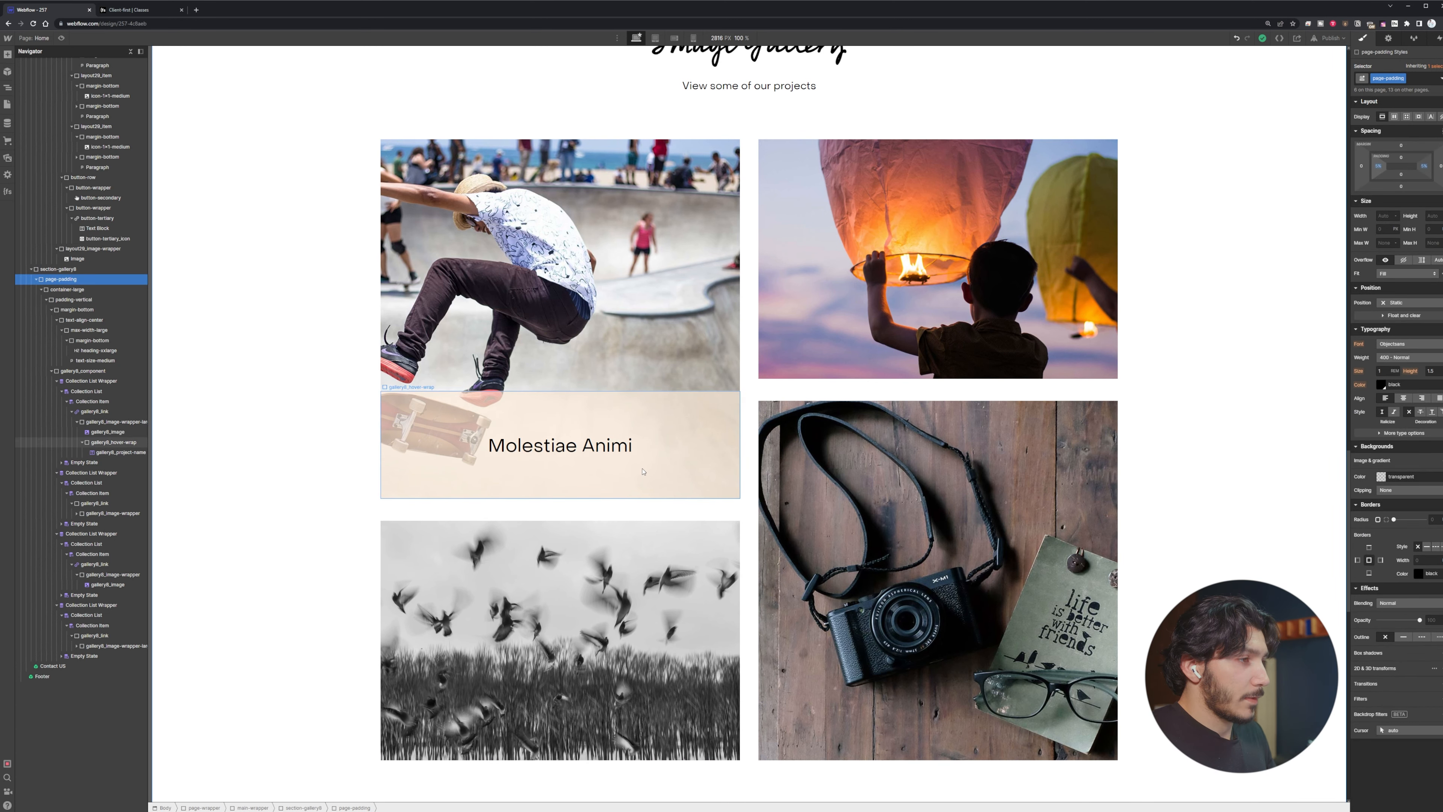
click(589, 497)
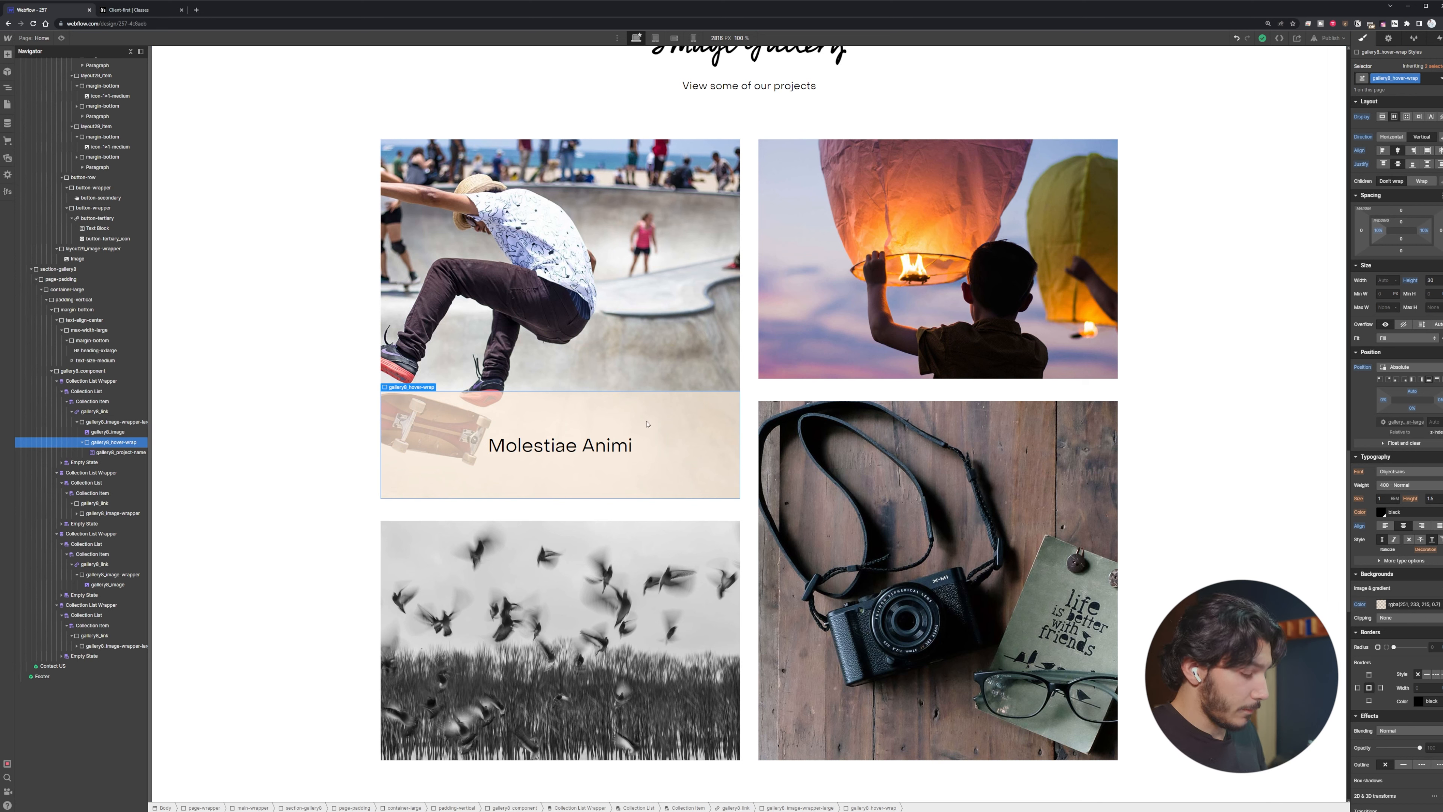
click(875, 358)
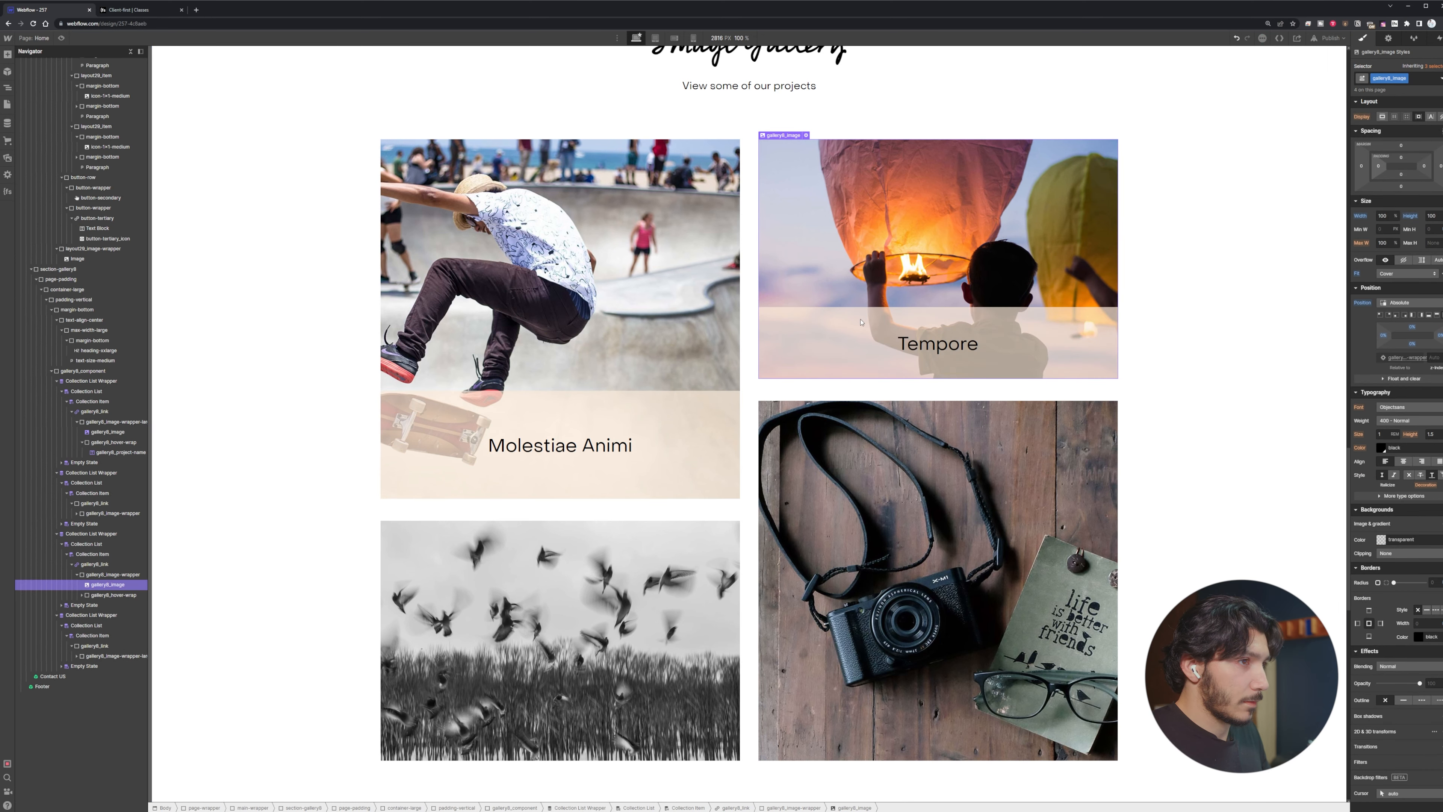
click(840, 518)
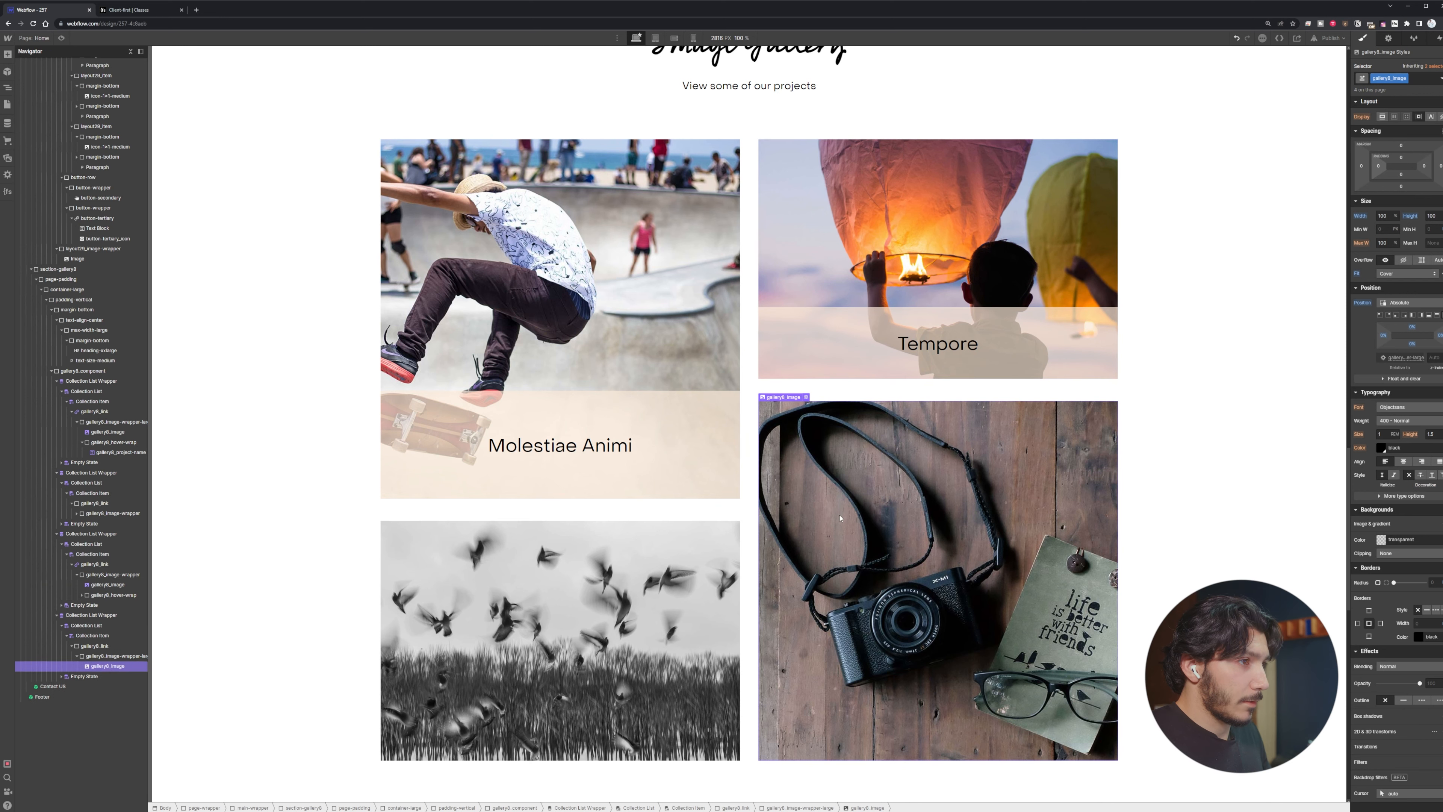
click(498, 613)
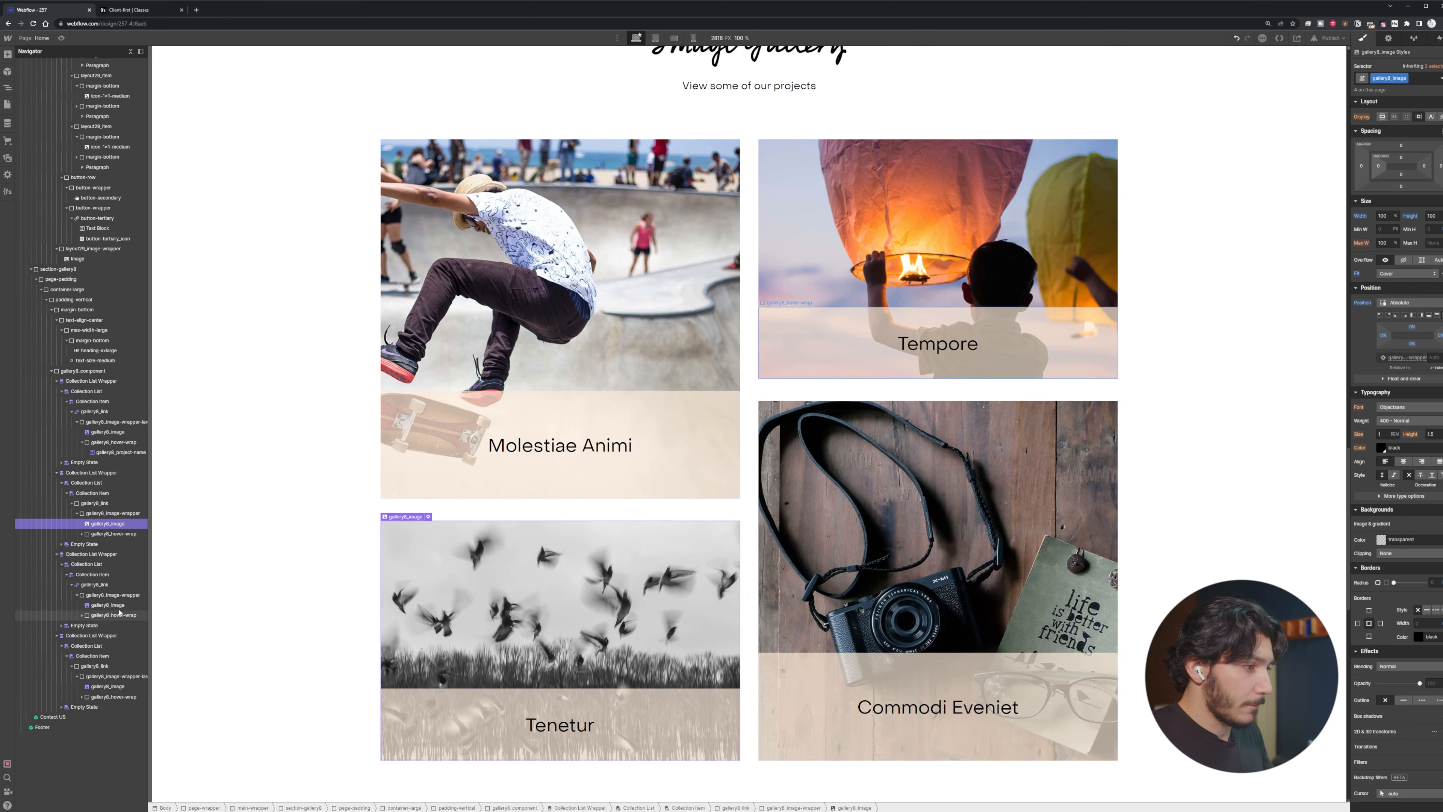
Add a Mouse hover element trigger to the first gallery item's gallery8_hover-wrap
click(194, 539)
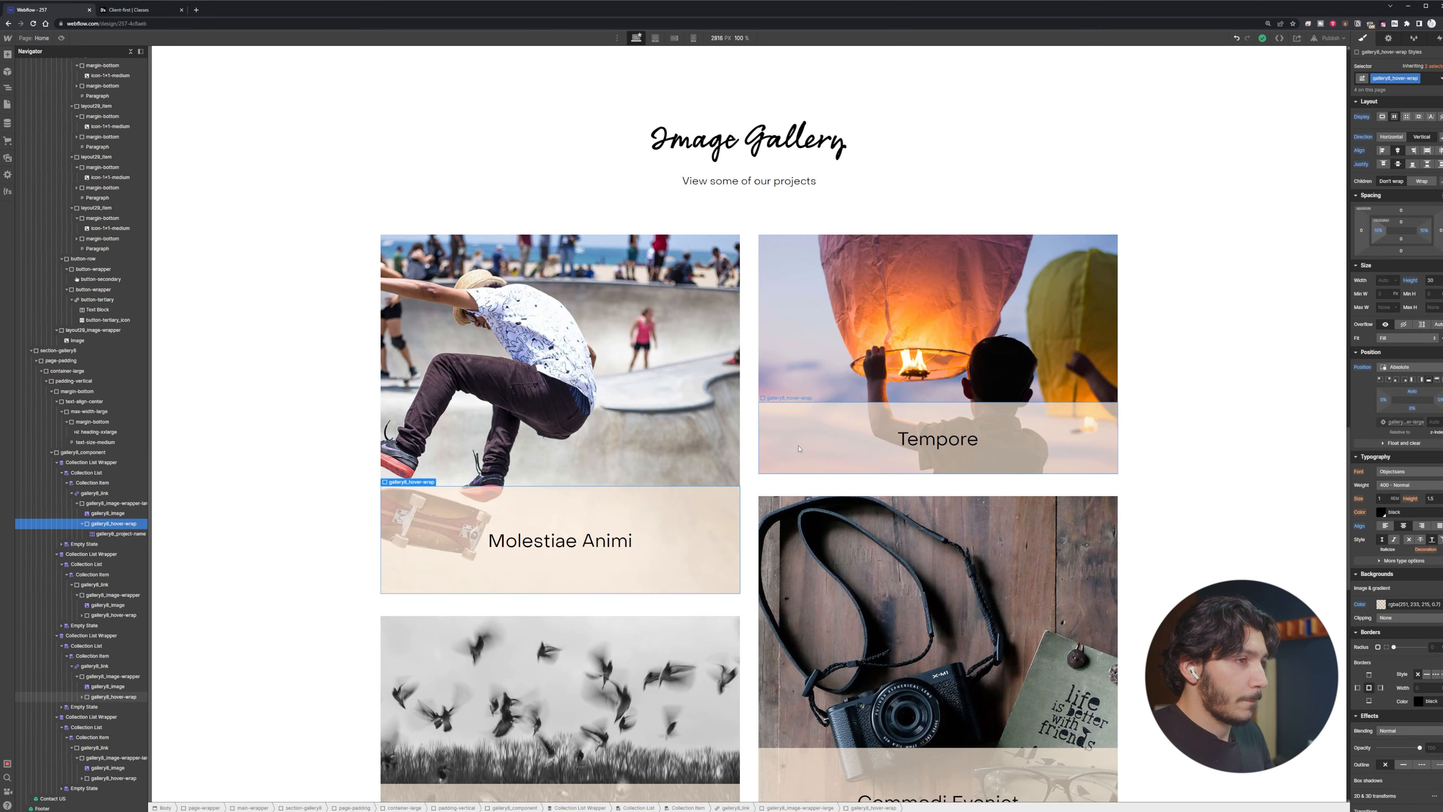
scroll(411, 454, down, 2)
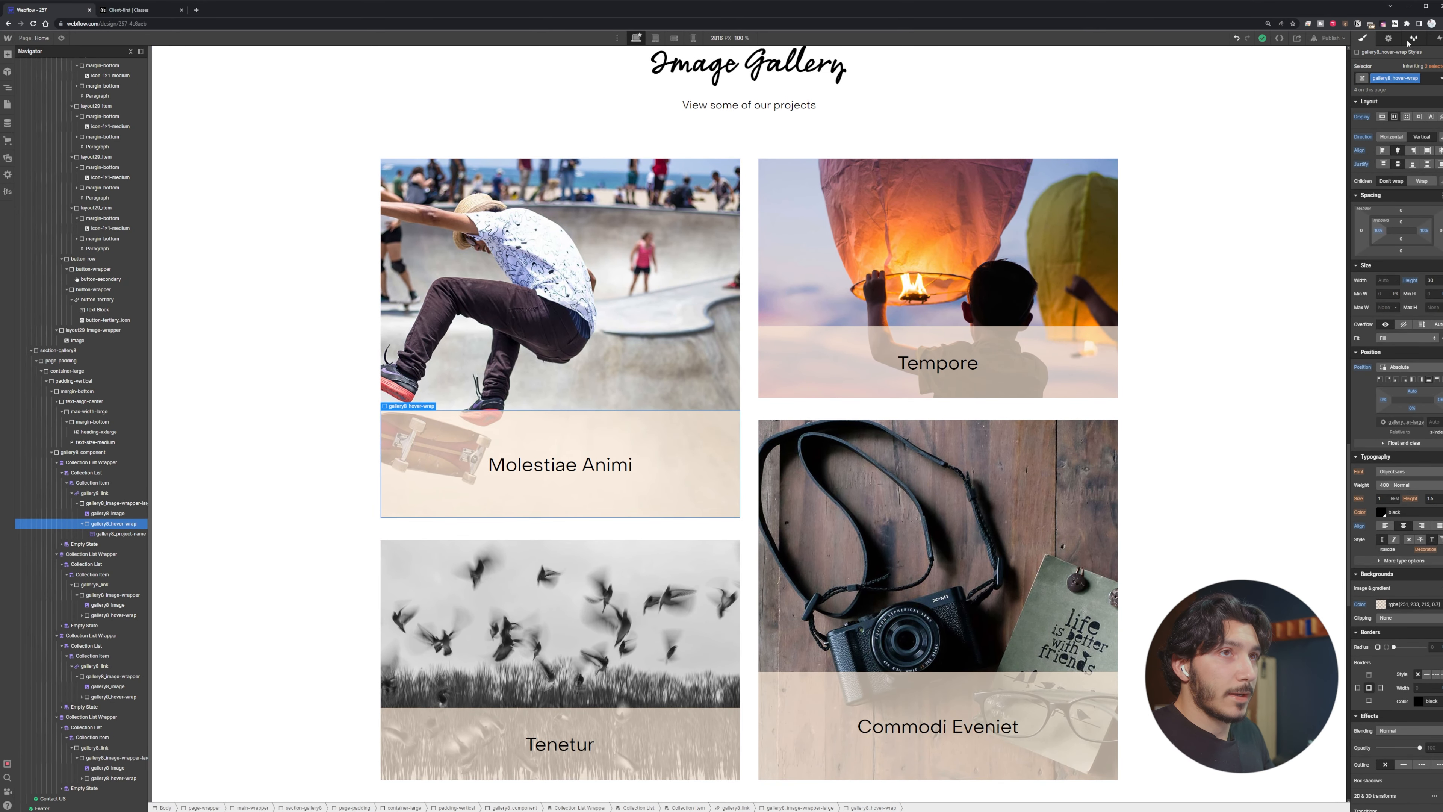
click(1437, 40)
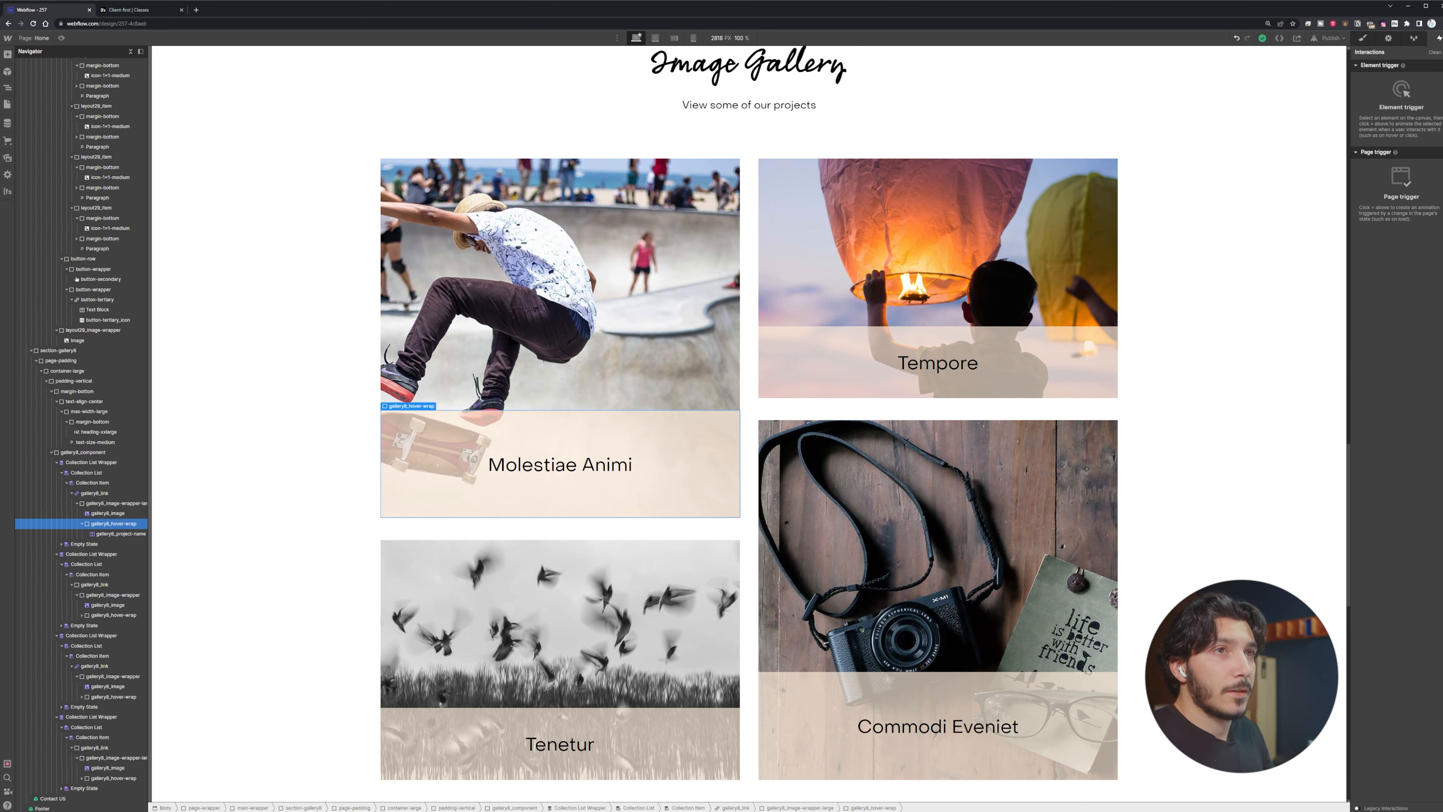
click(1437, 65)
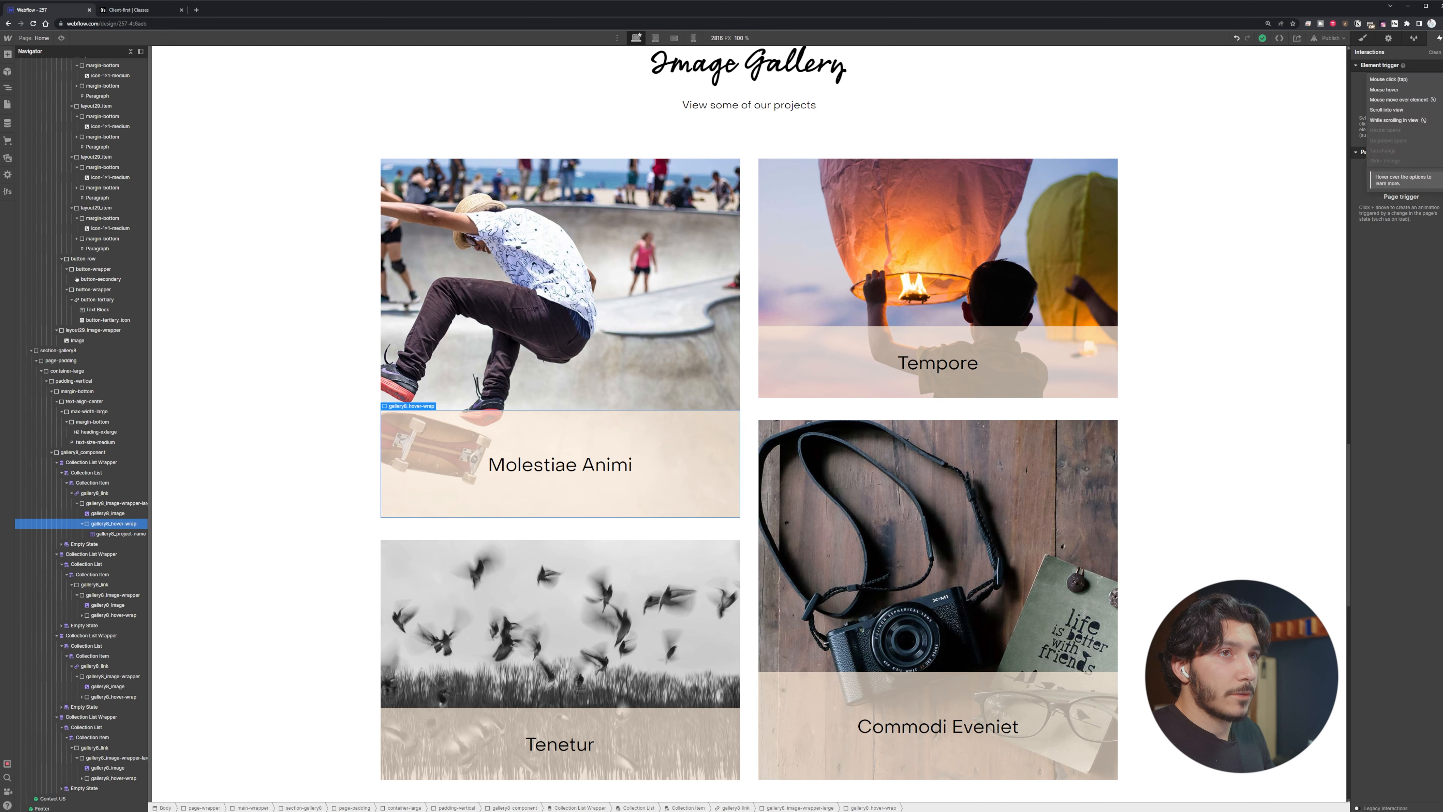
click(1402, 89)
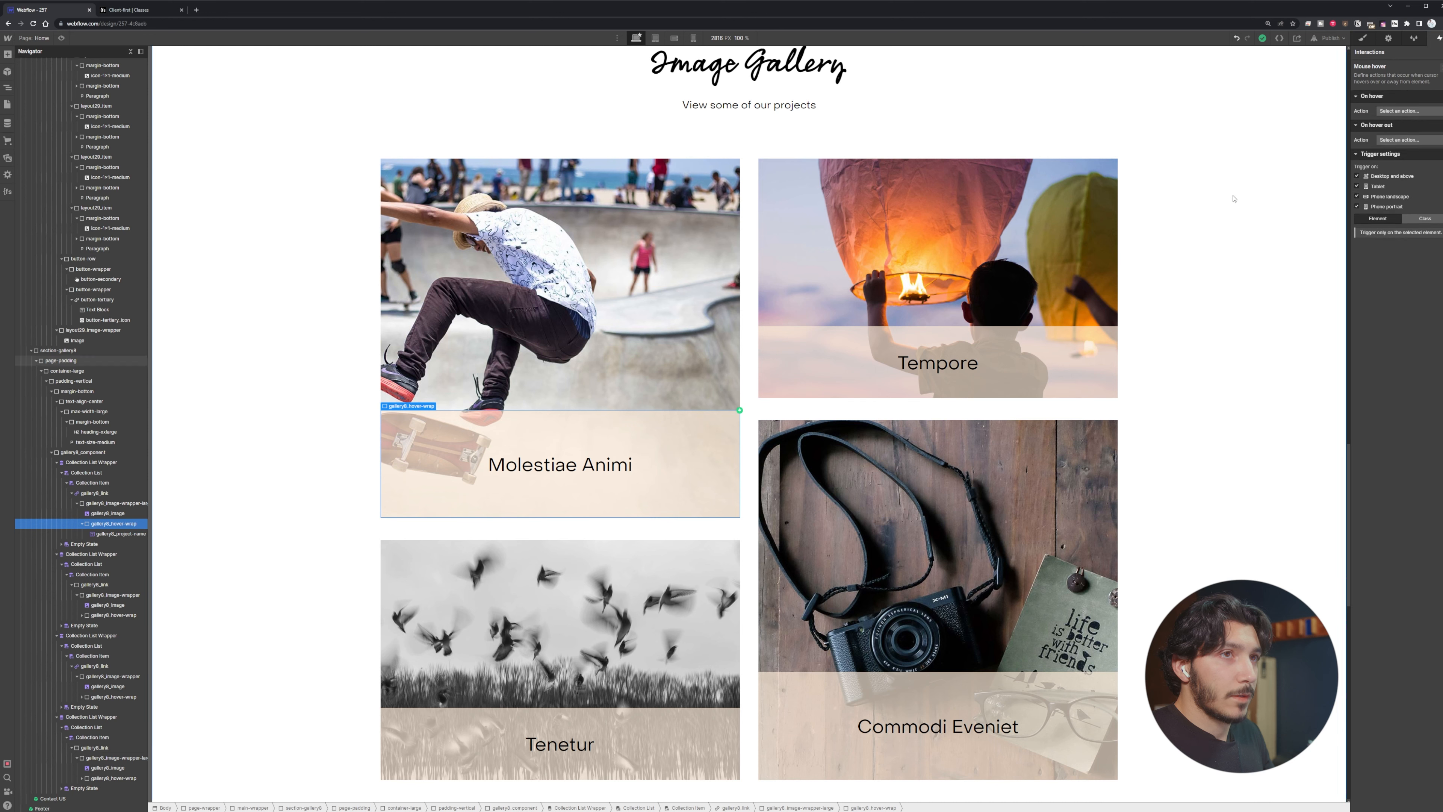
Create a custom timed animation named Home Gallery Hover as the trigger's On hover action
click(1408, 112)
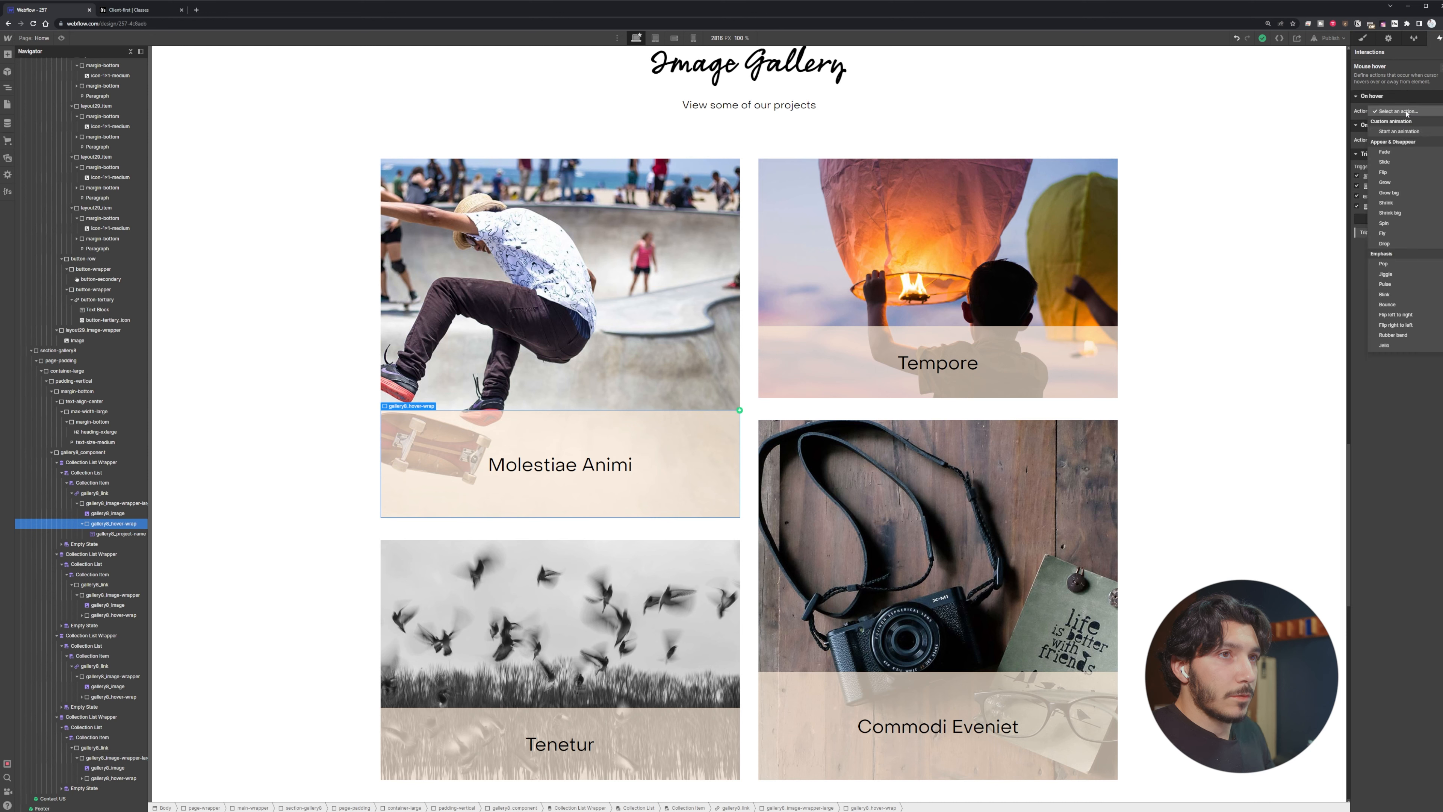
click(1408, 131)
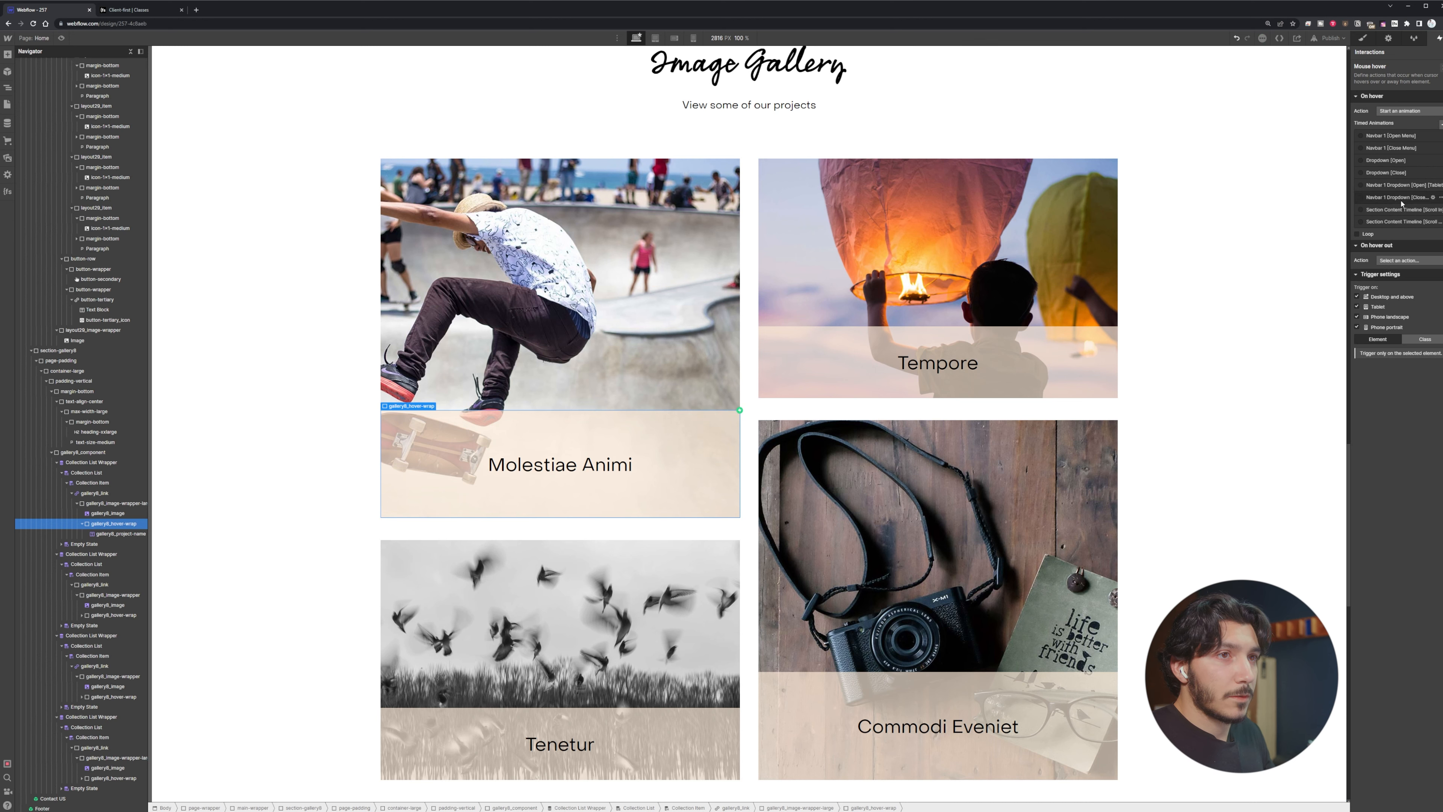
click(1441, 122)
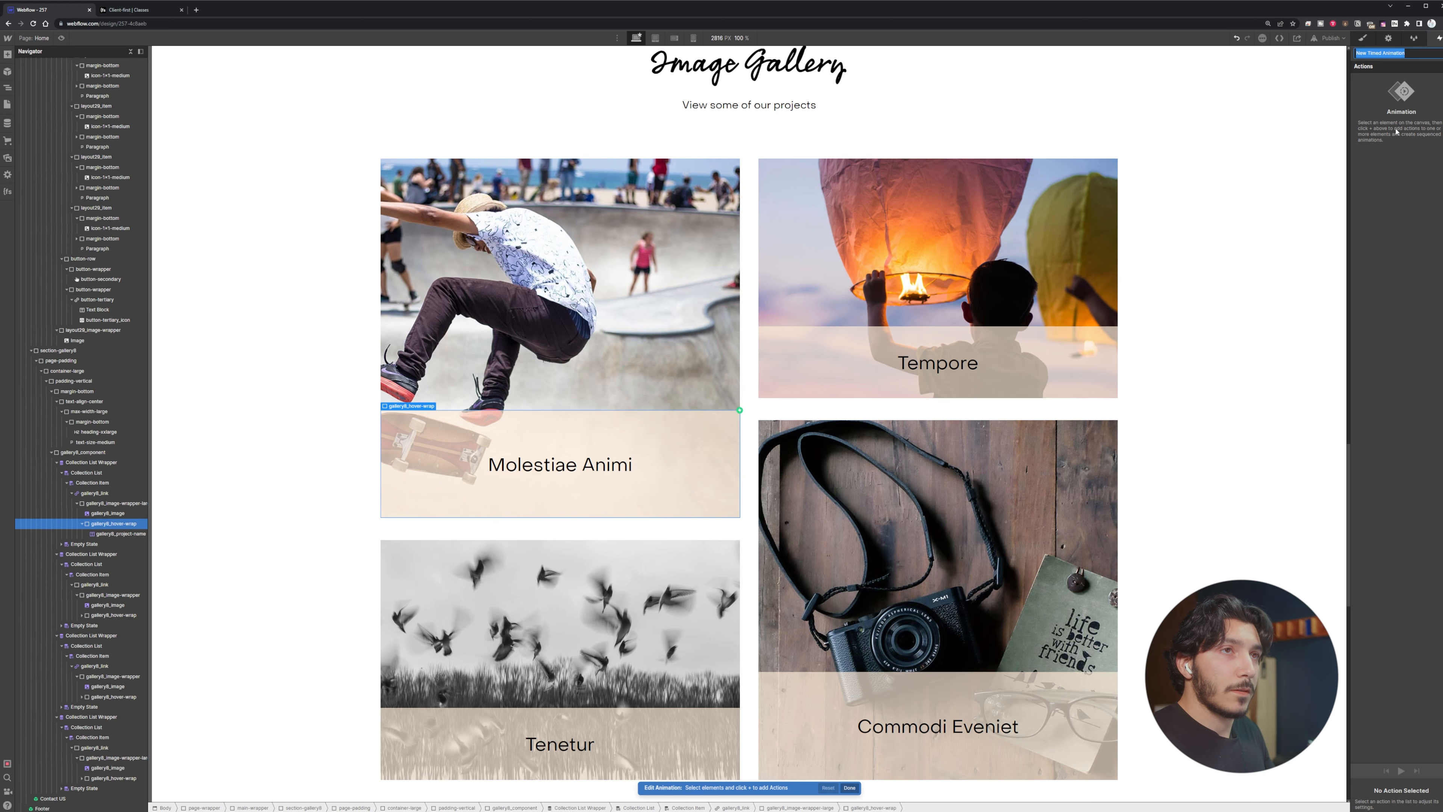
text(Ho)
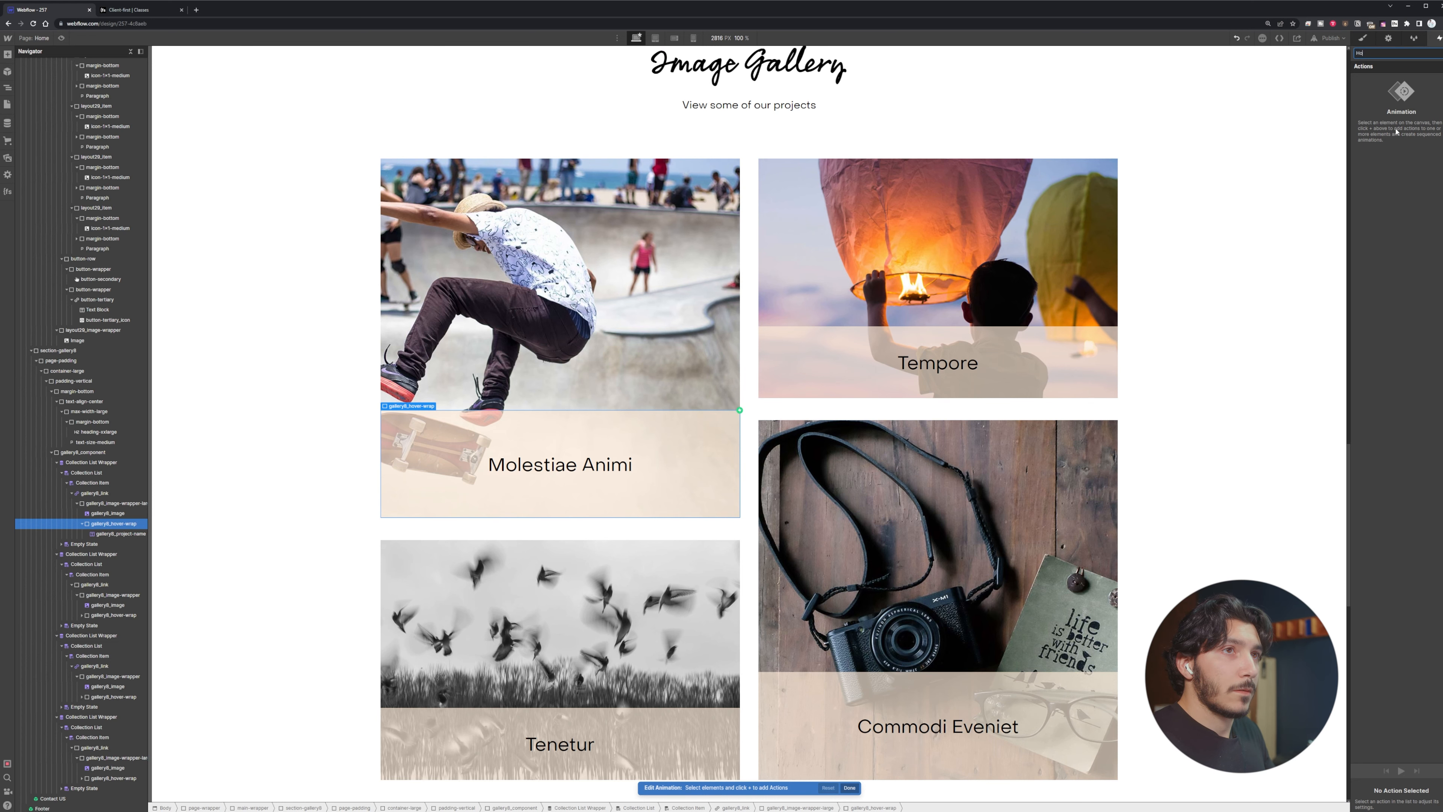
text(me Gallery)
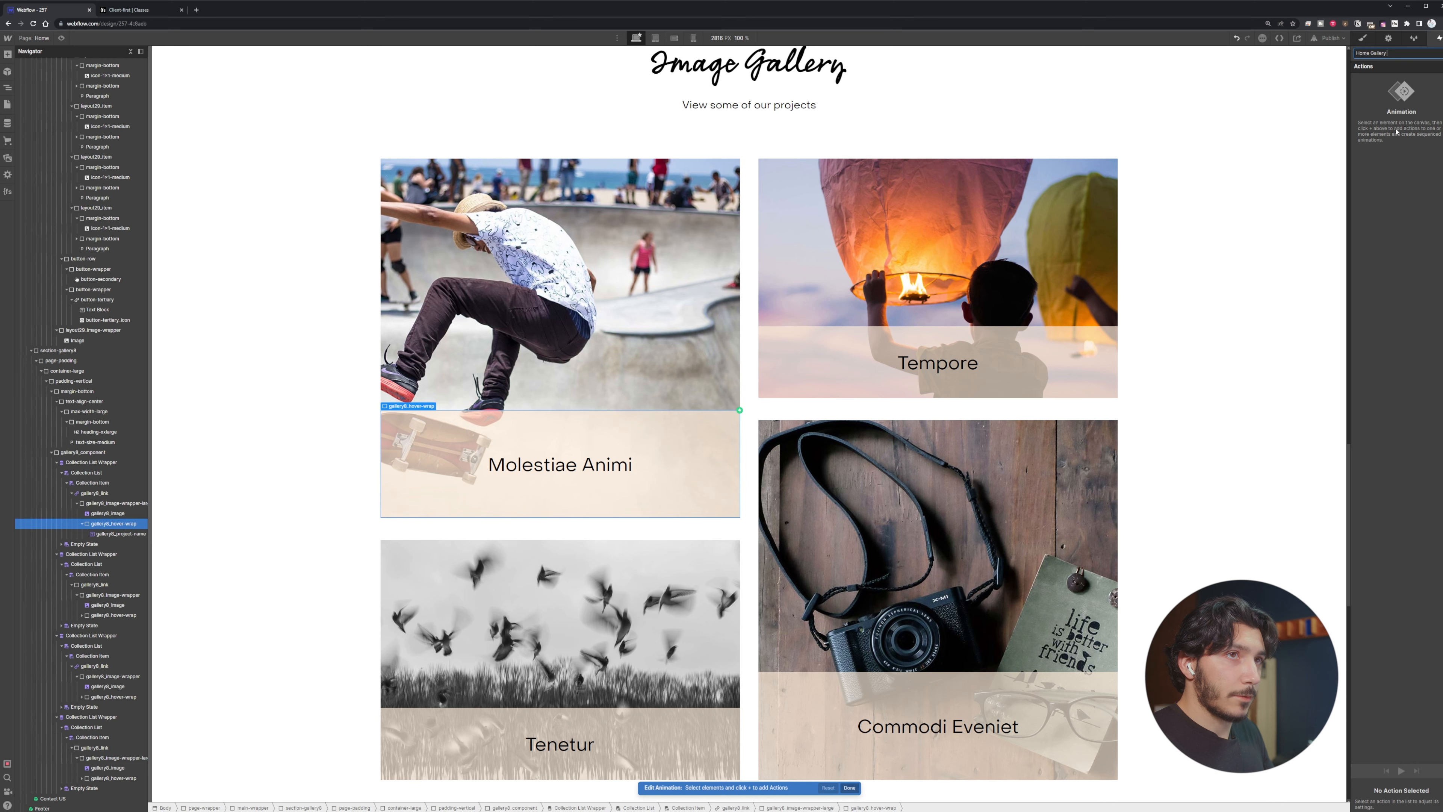
text( Hover)
key(Return)
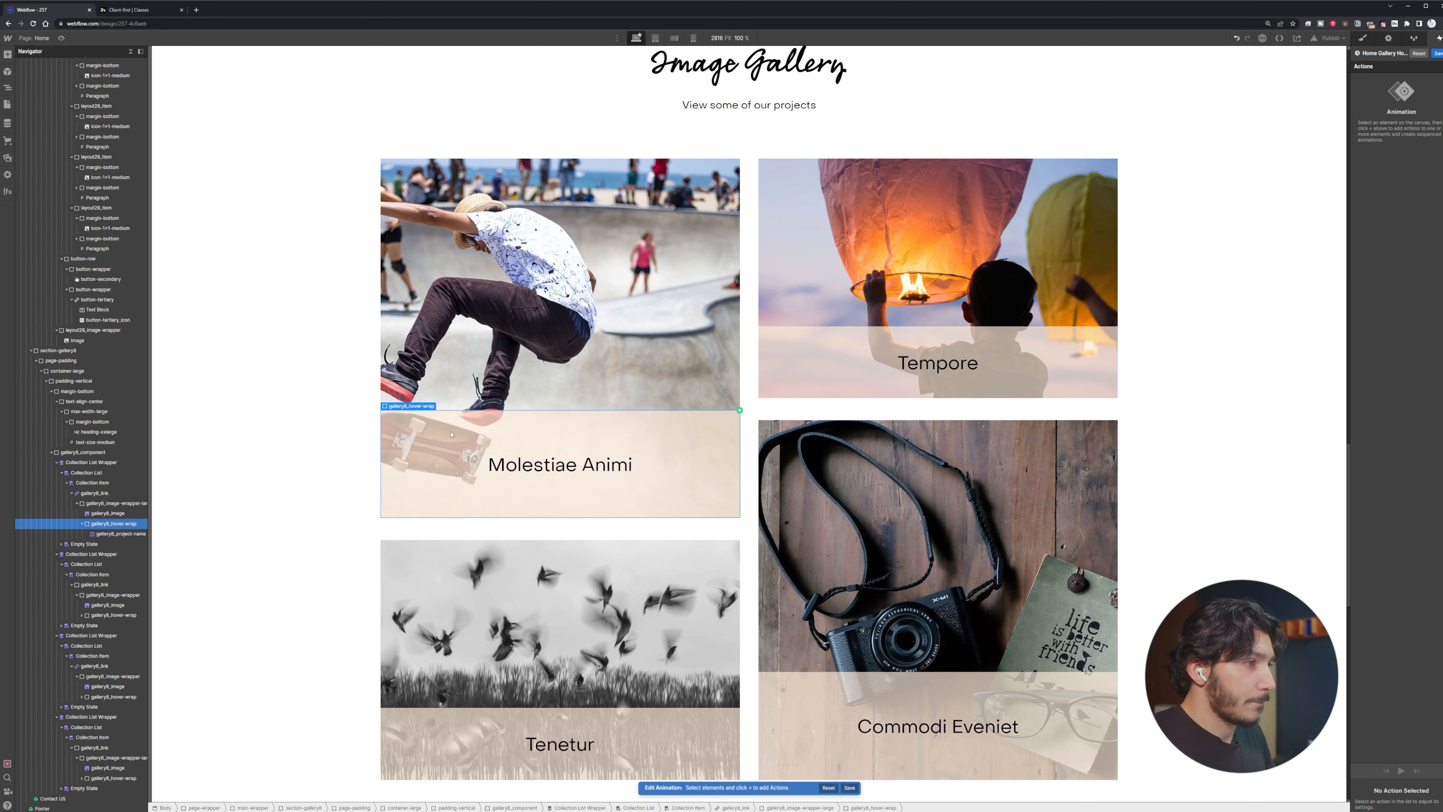
Set the display of gallery8_hover-wrap to None and return to its Mouse hover trigger
click(1365, 38)
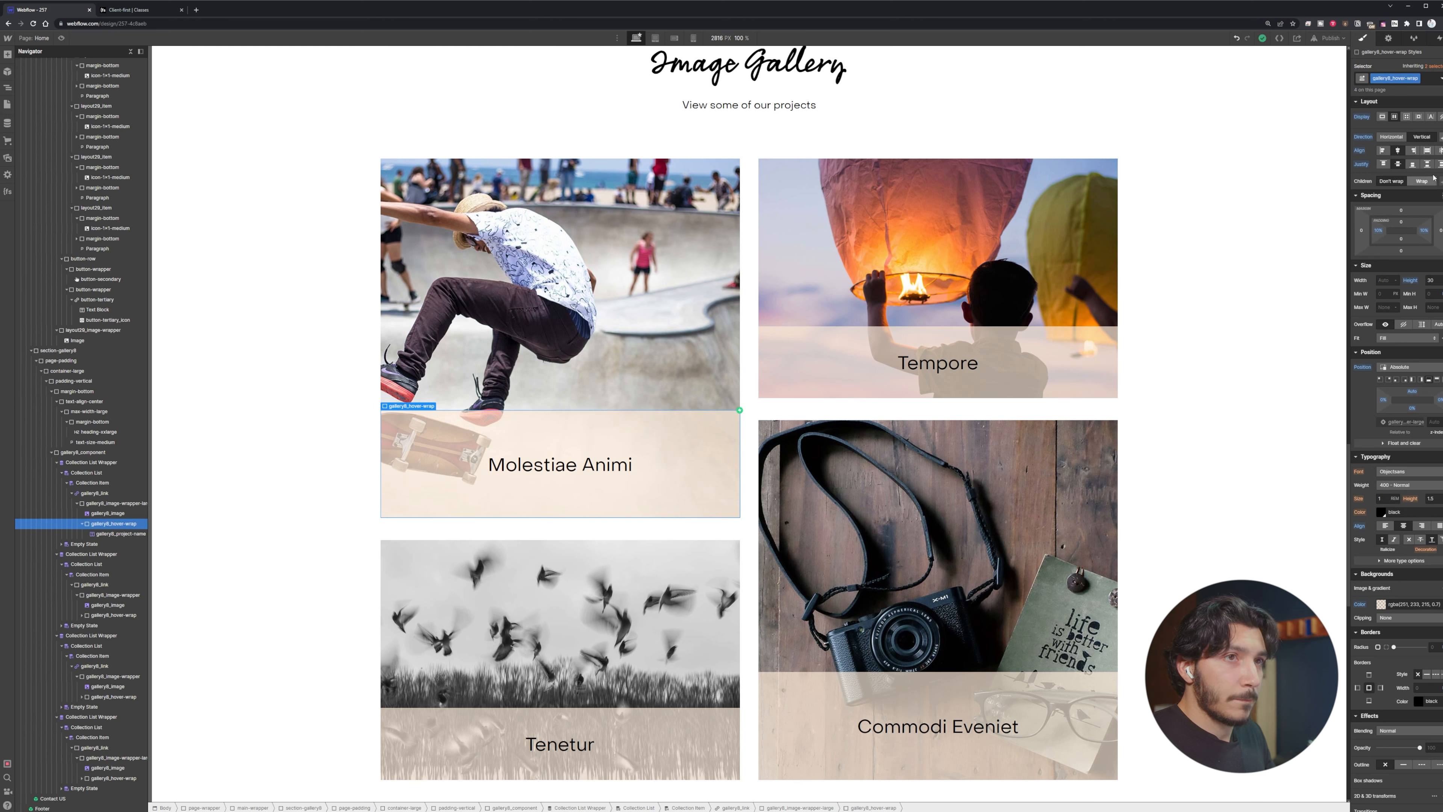
click(1441, 116)
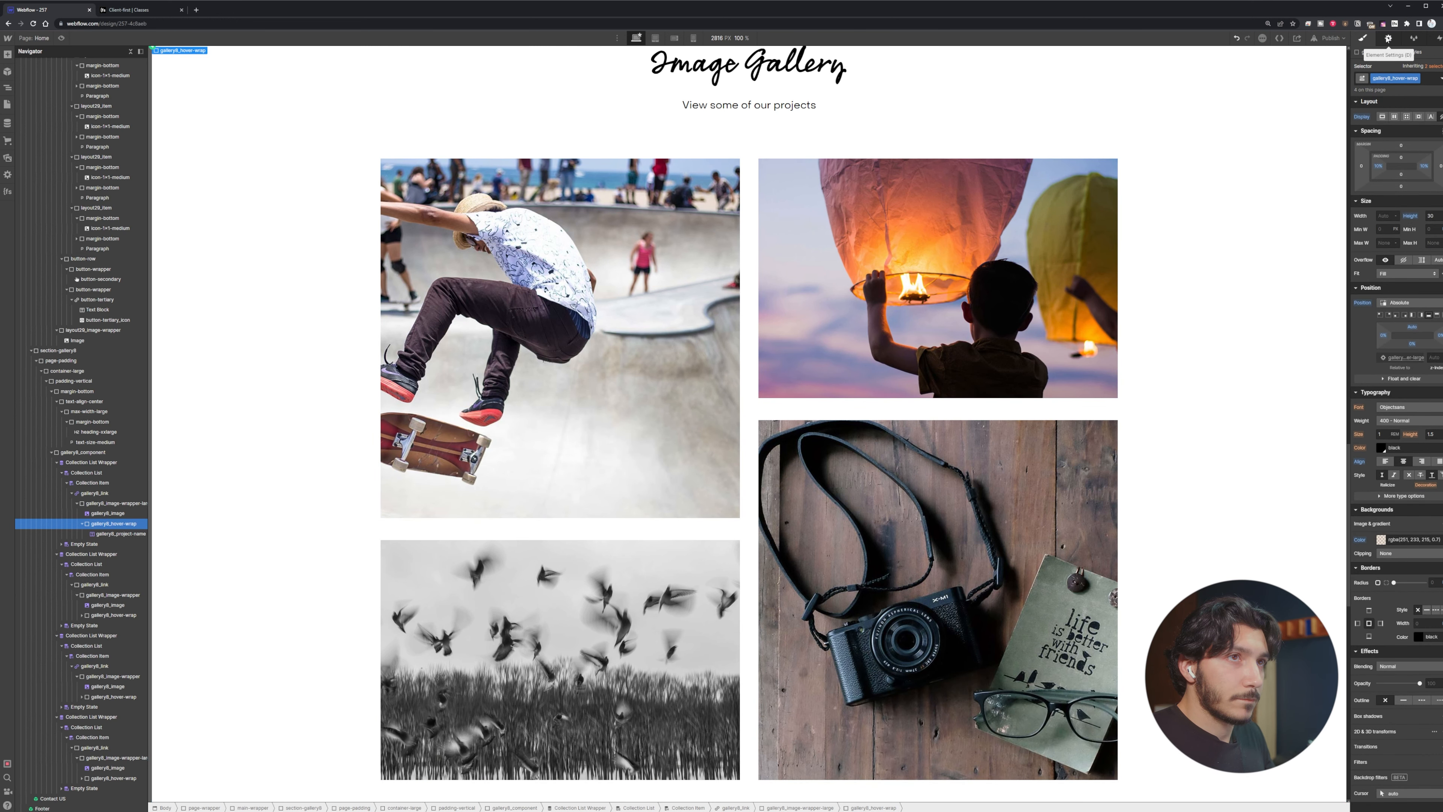
click(1439, 38)
click(1409, 81)
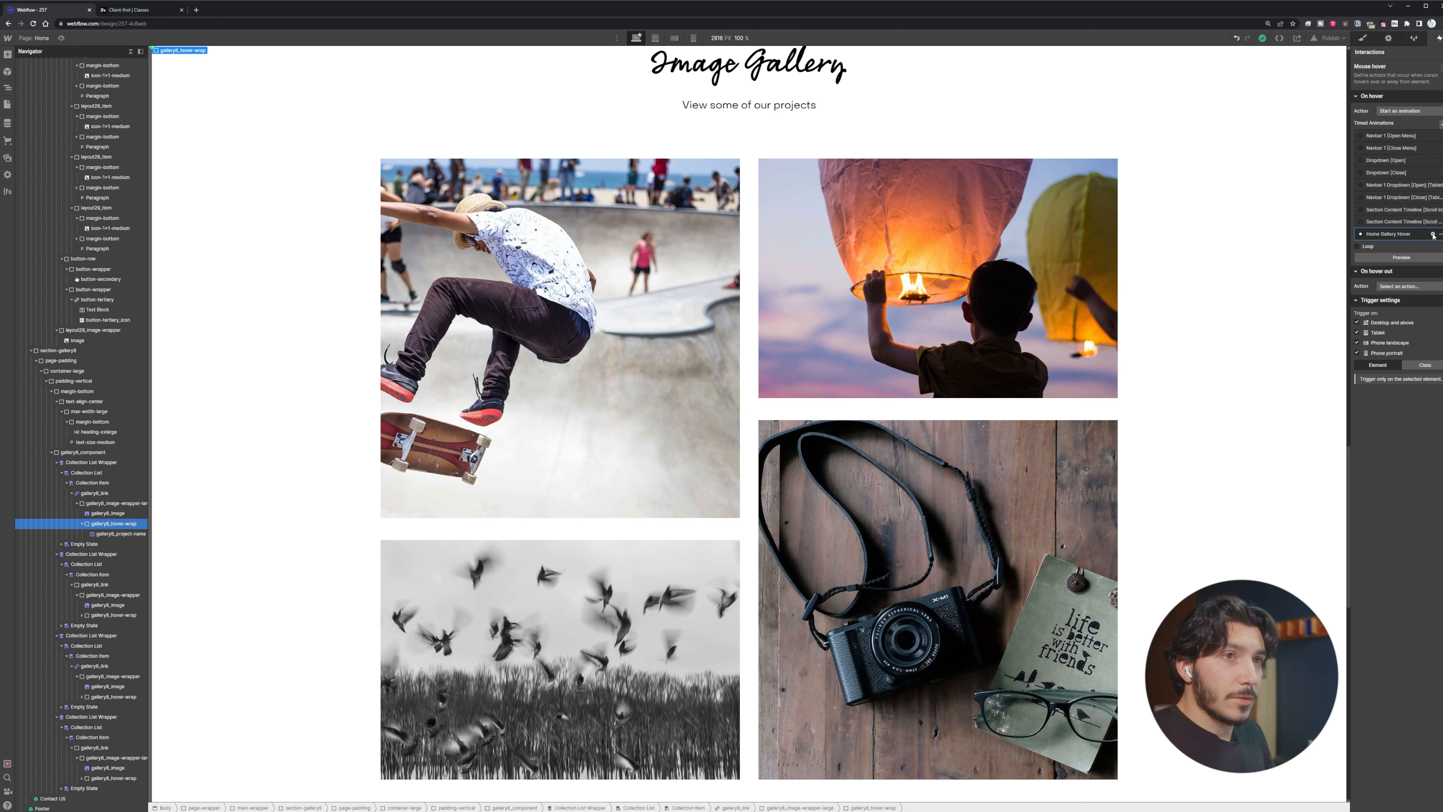
Add Opacity and Hide/Show actions for gallery8_hover-wrap to Home Gallery Hover, with Hide/Show first and both set as initial state
click(1433, 234)
click(1437, 65)
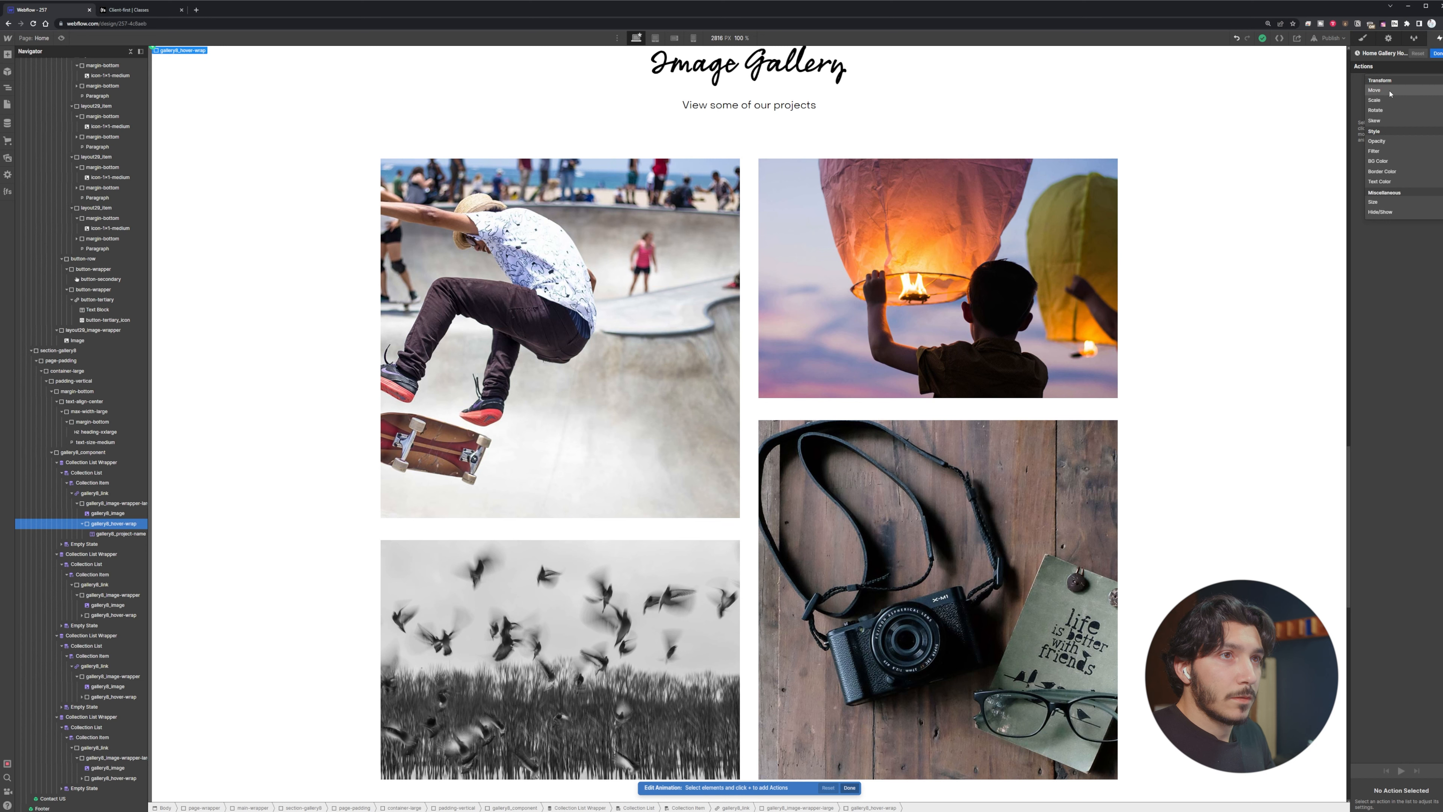
click(1390, 144)
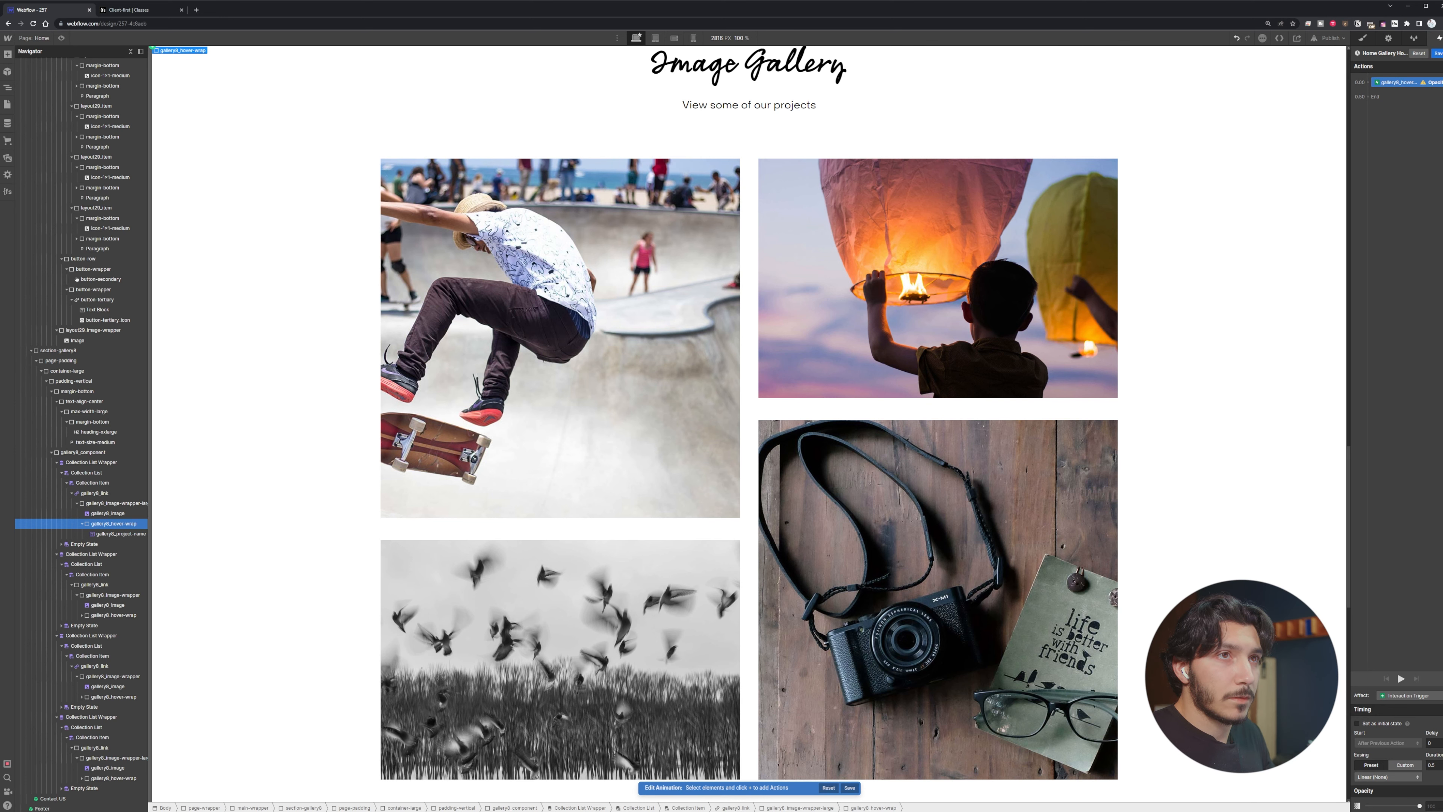
click(1442, 66)
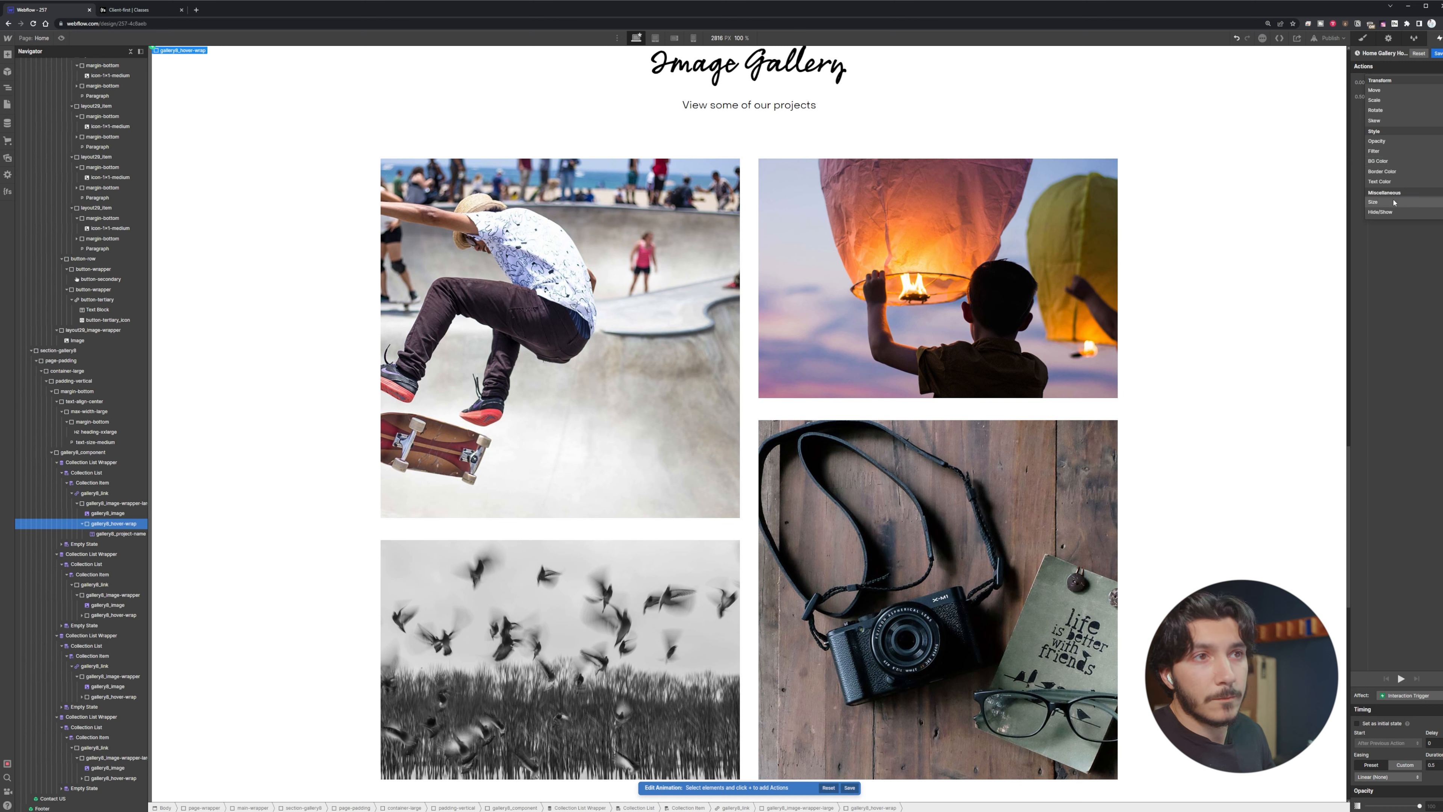
click(1380, 212)
mouse_move(1394, 97)
mouse_down()
mouse_move(1398, 80)
mouse_move(1401, 93)
mouse_up()
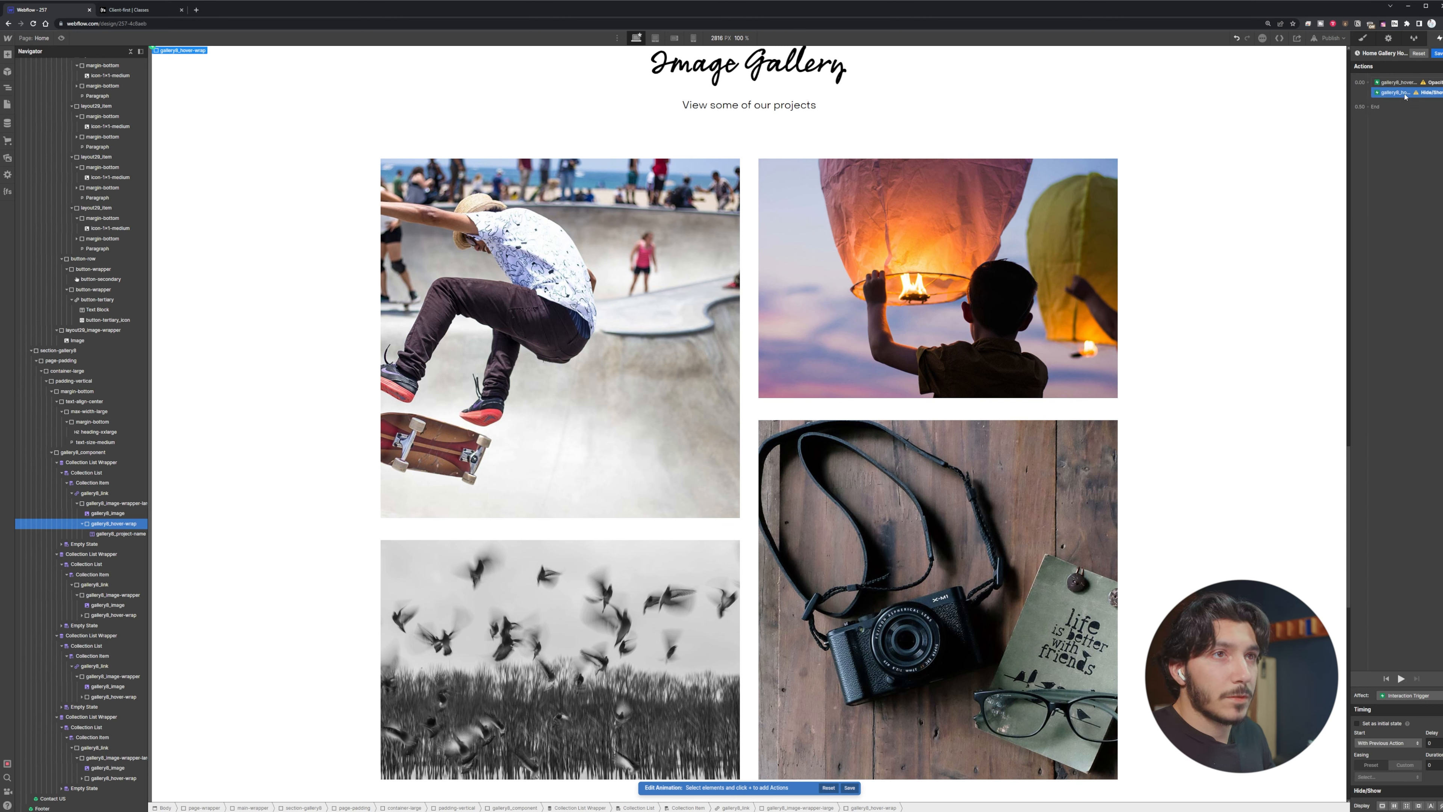
click(1370, 726)
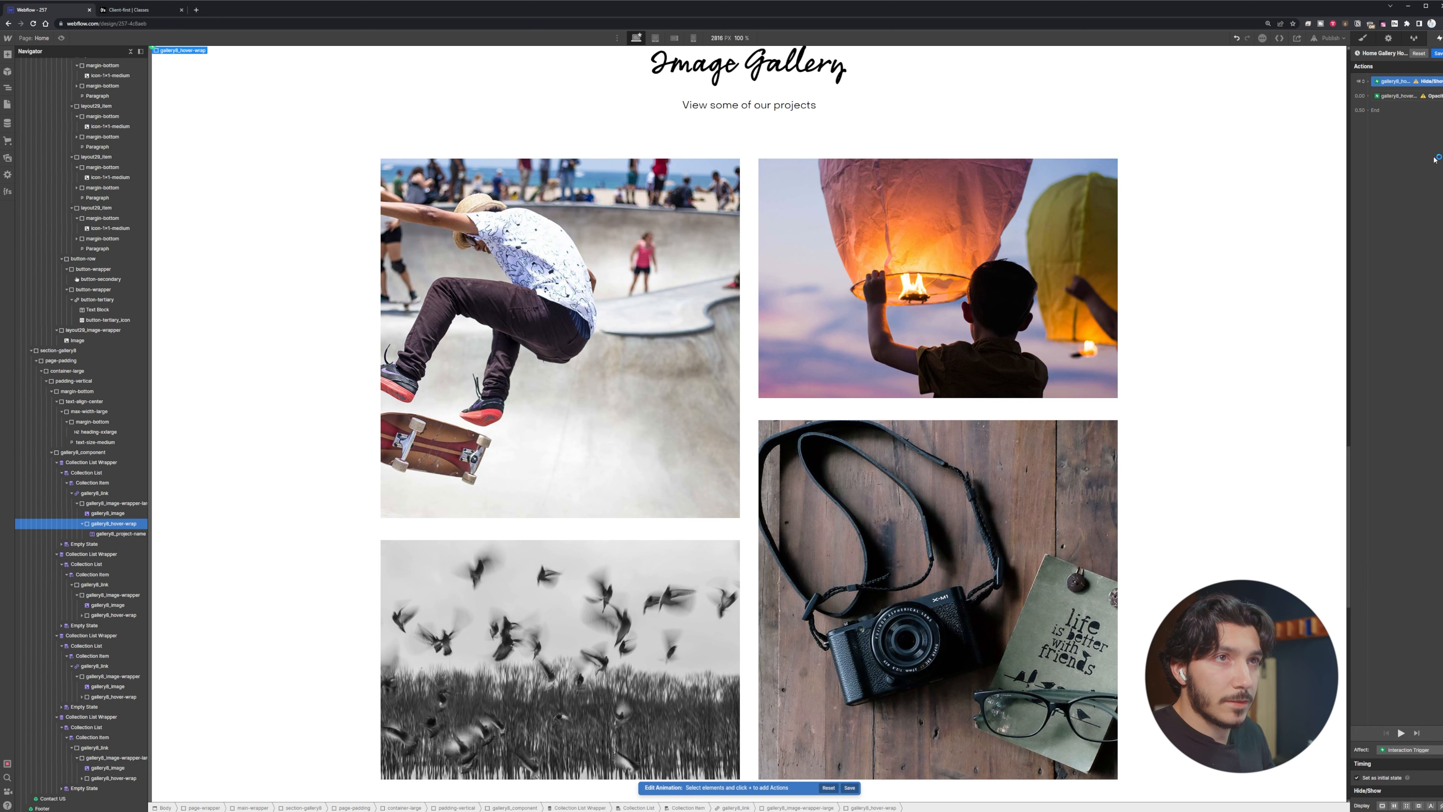
click(1374, 728)
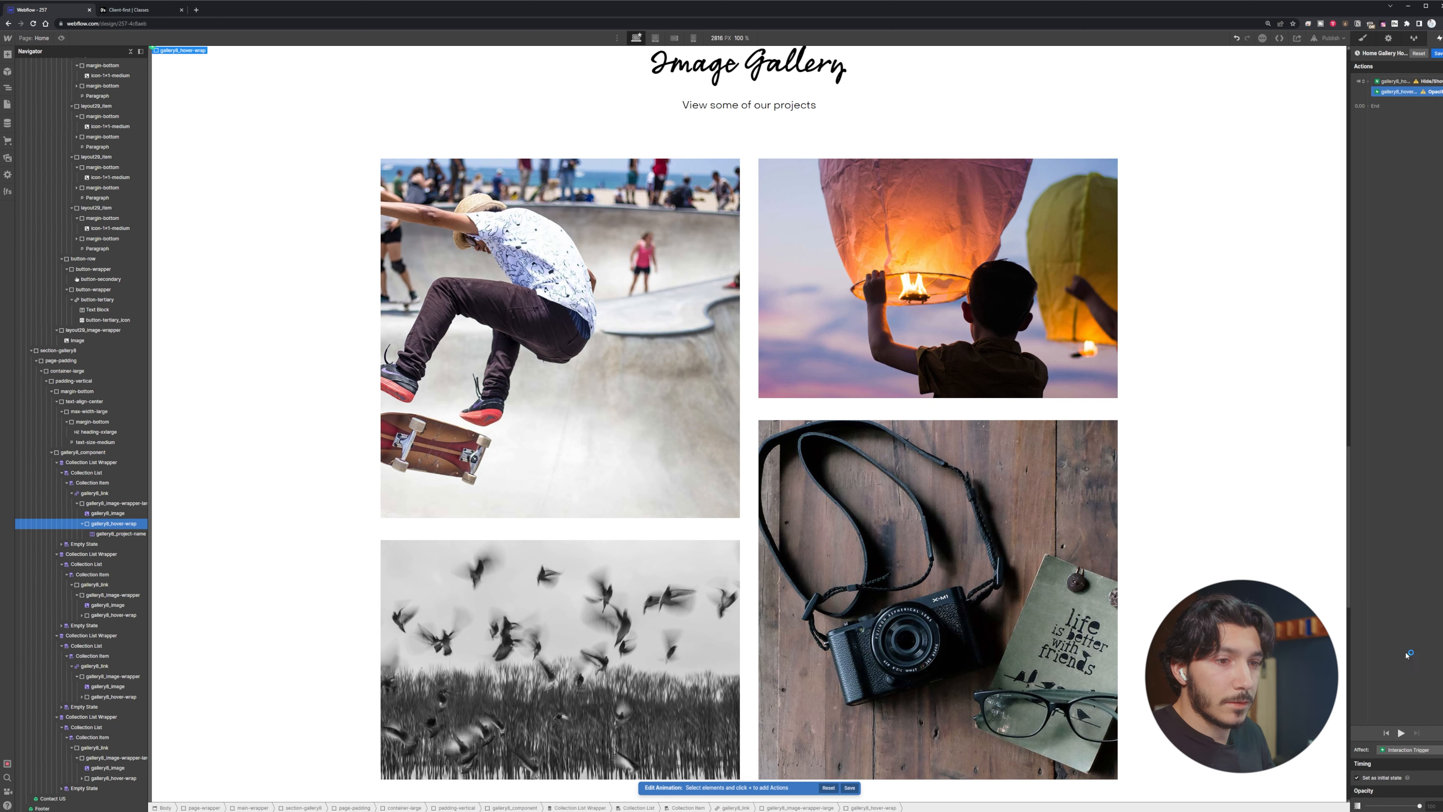
Define the hidden initial state of gallery8_hover-wrap through the Hide/Show display and Opacity values
click(1404, 83)
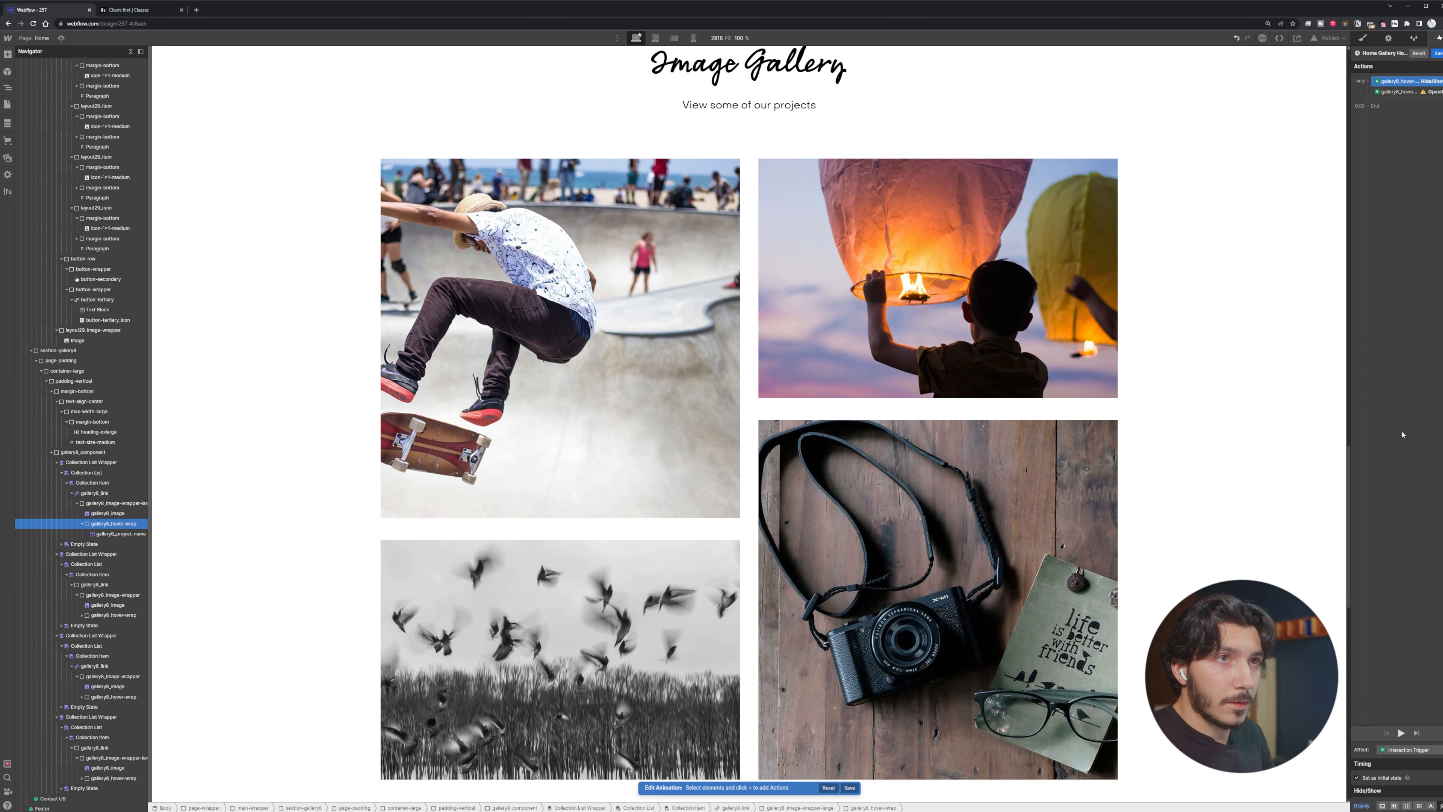
click(1401, 91)
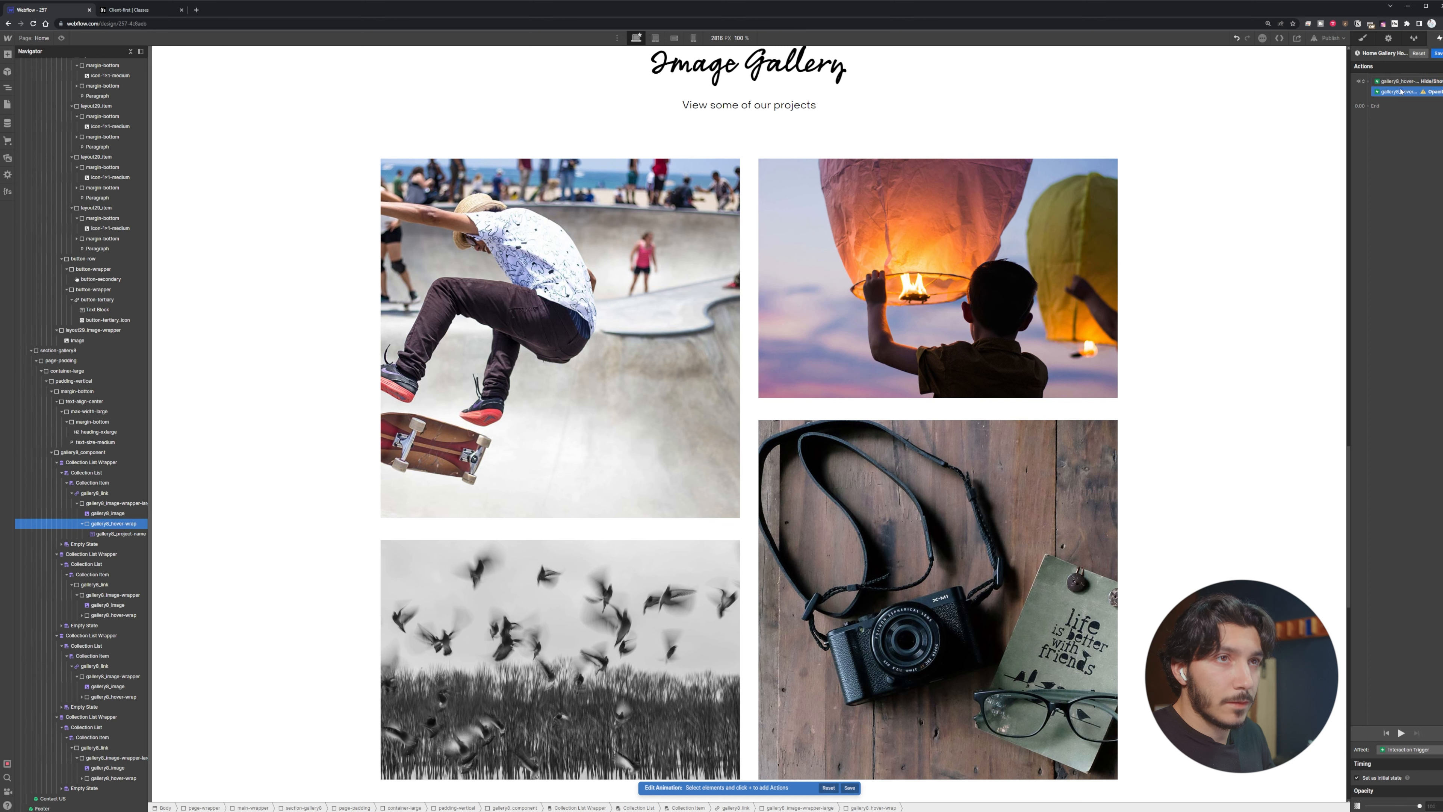
click(1440, 806)
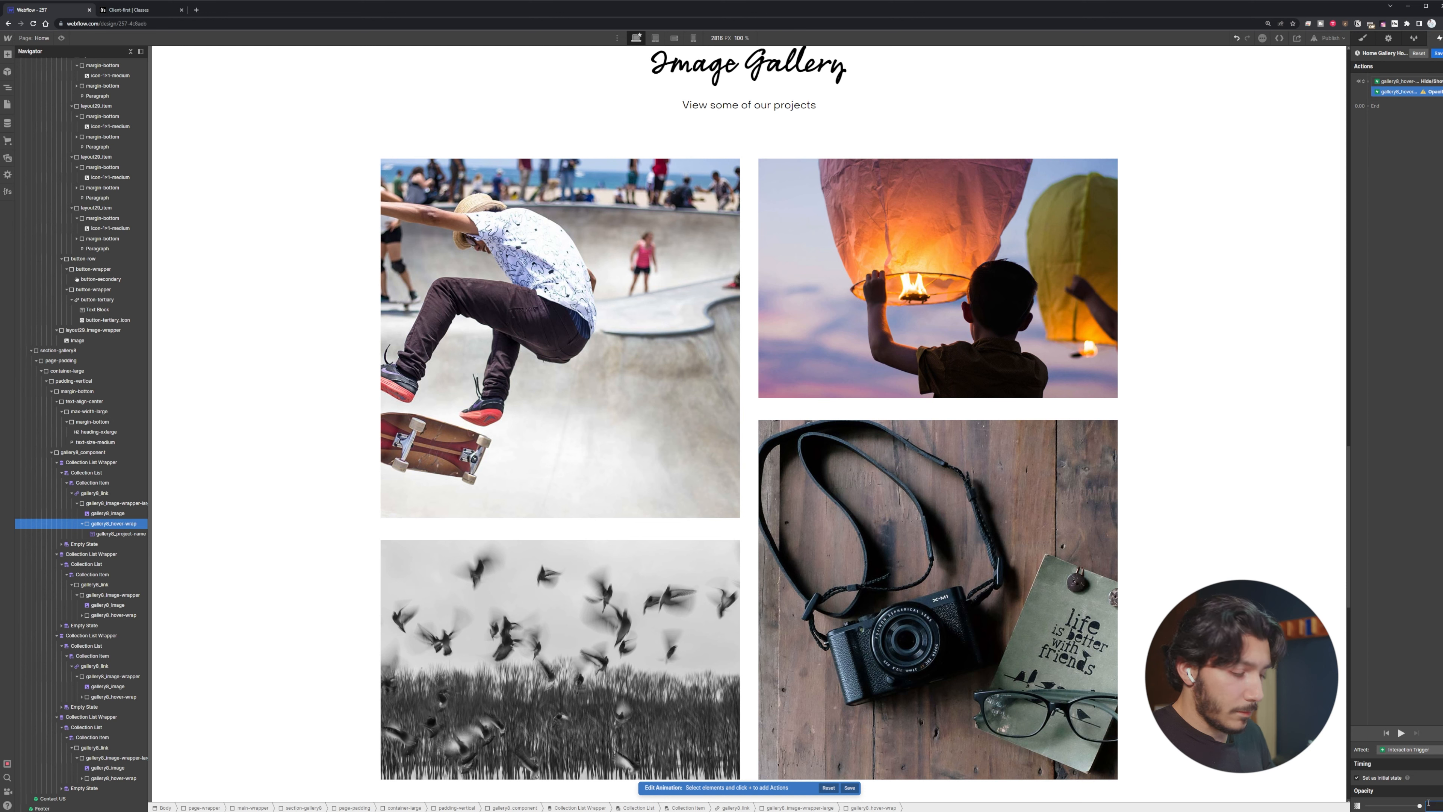
click(1424, 149)
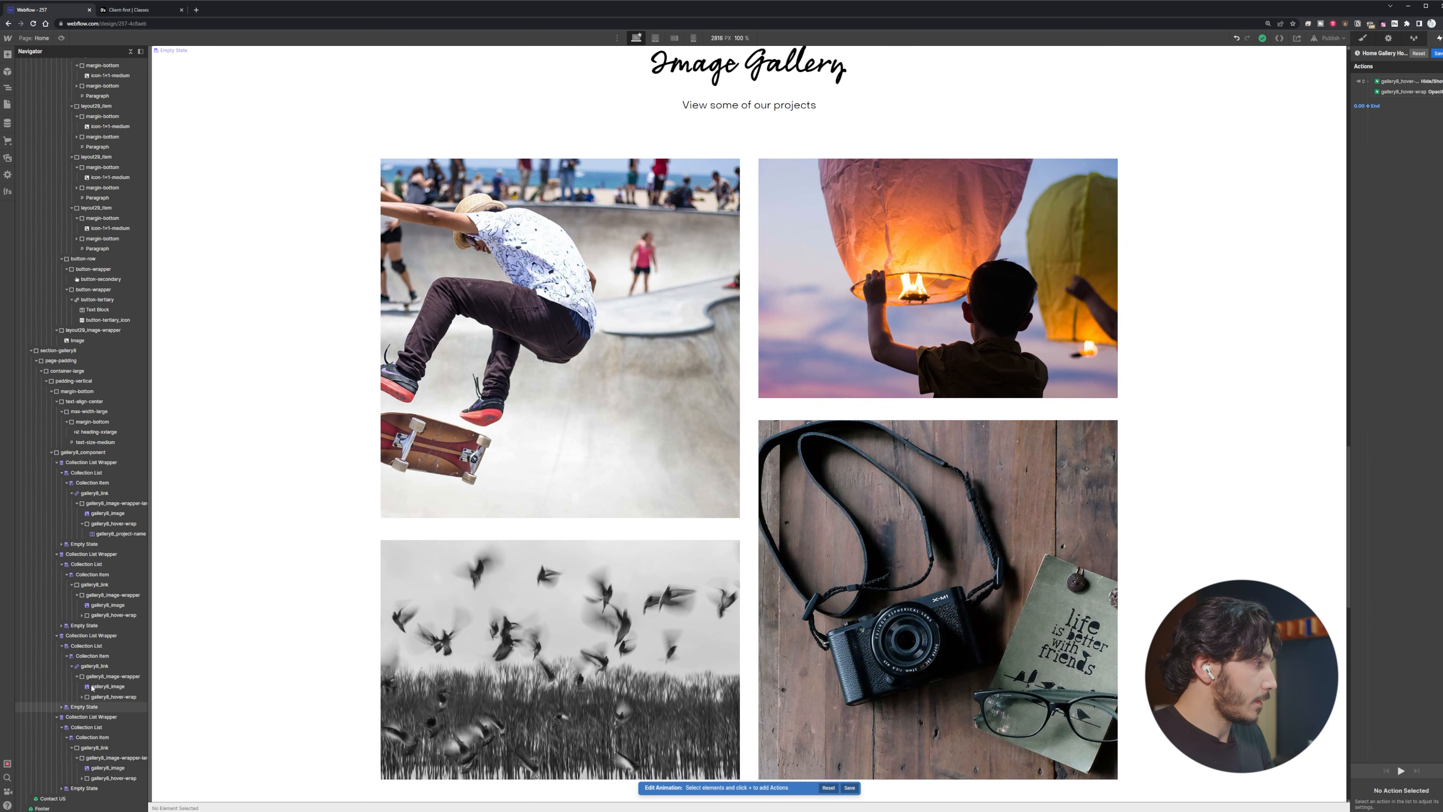
Add a second pair of gallery8_hover-wrap actions after the initial state, with Hide/Show first and Opacity running at the same time
click(112, 527)
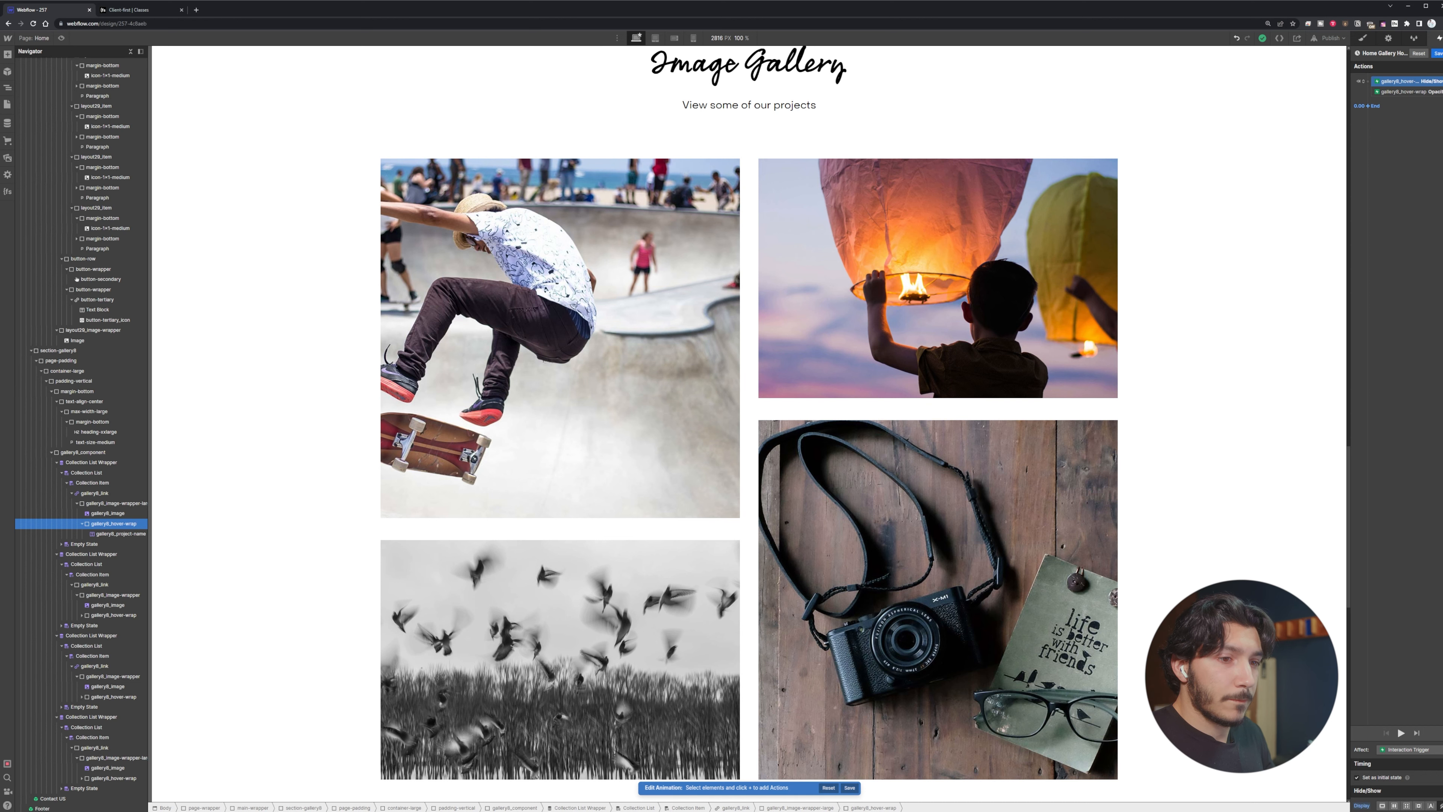
click(1367, 106)
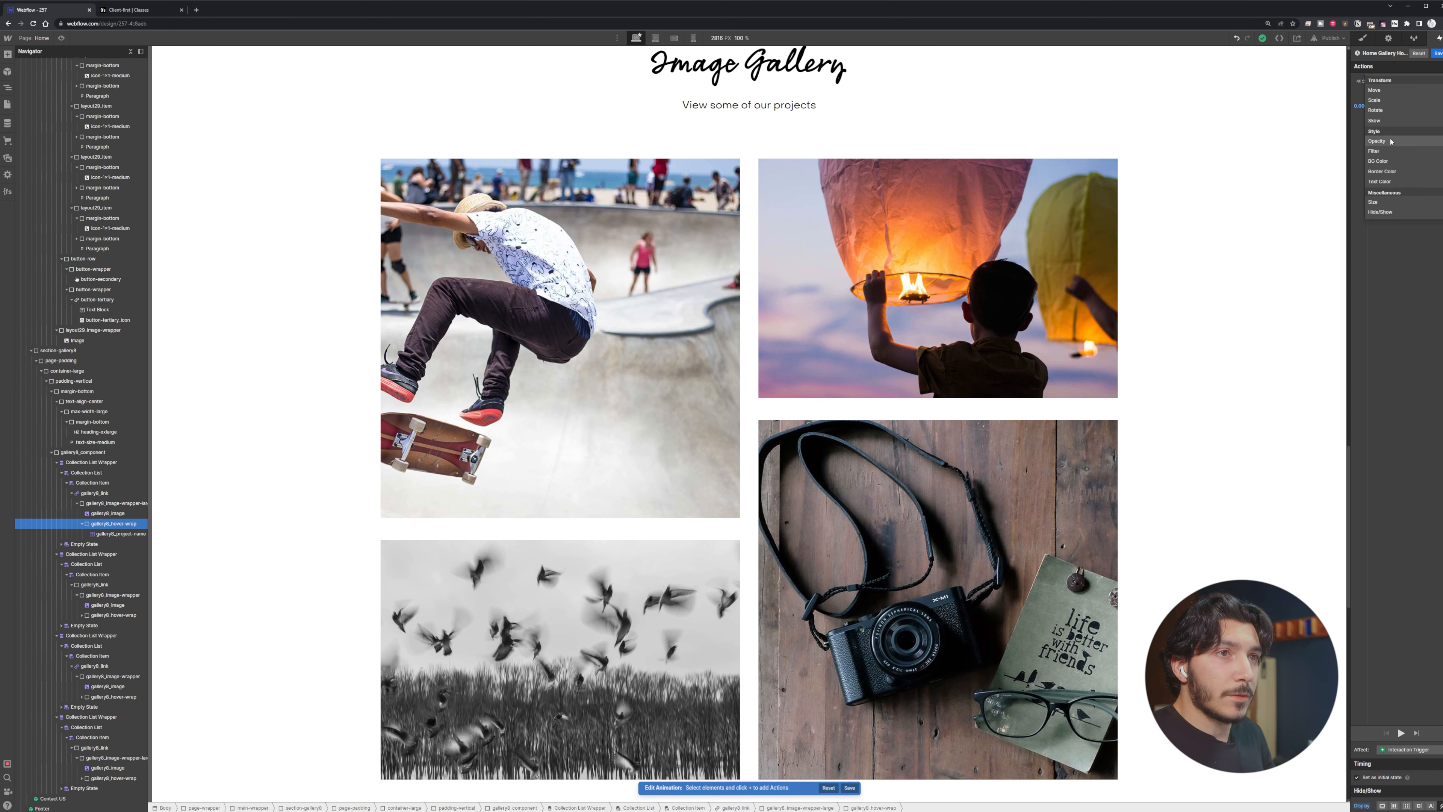
click(1381, 211)
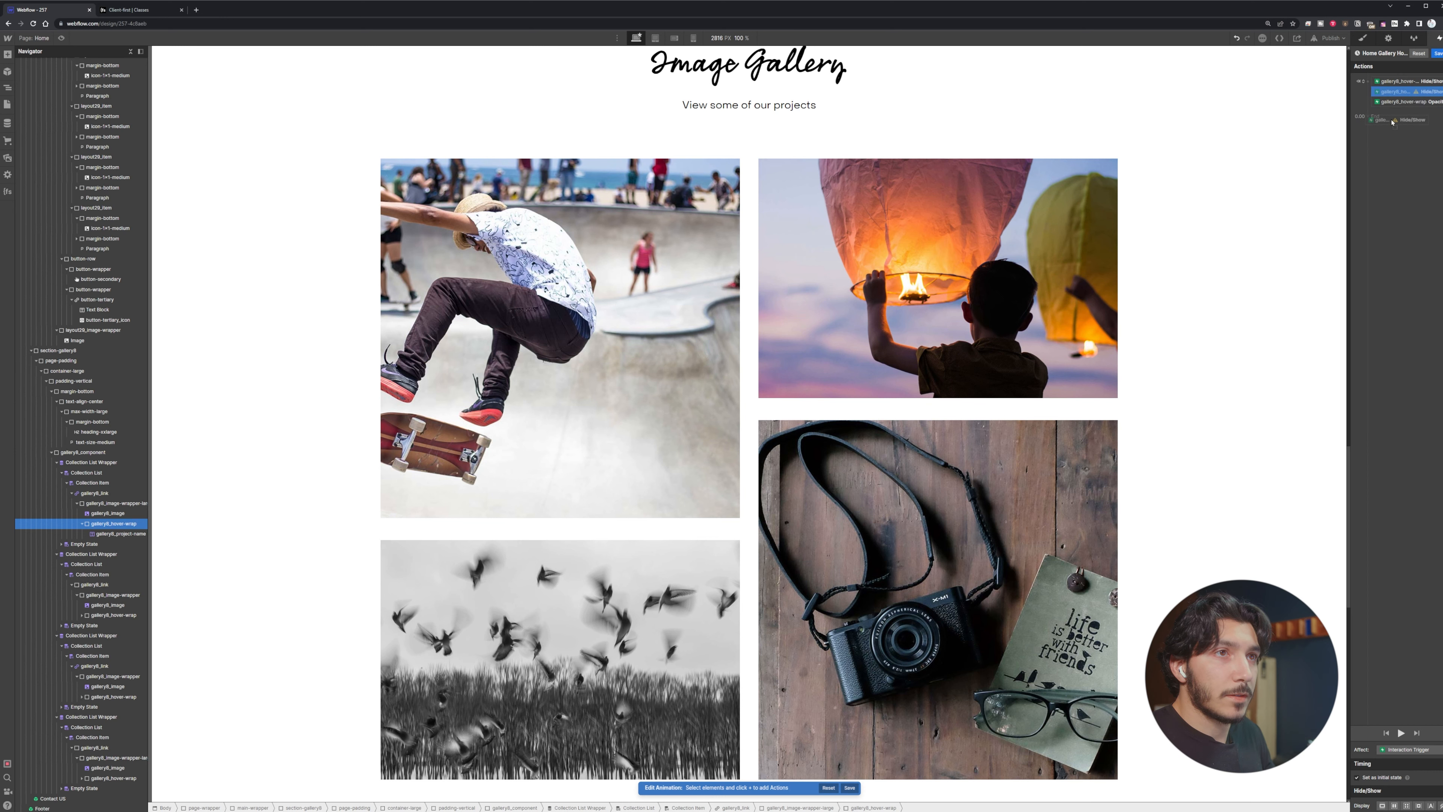
drag(1397, 93, 1401, 110)
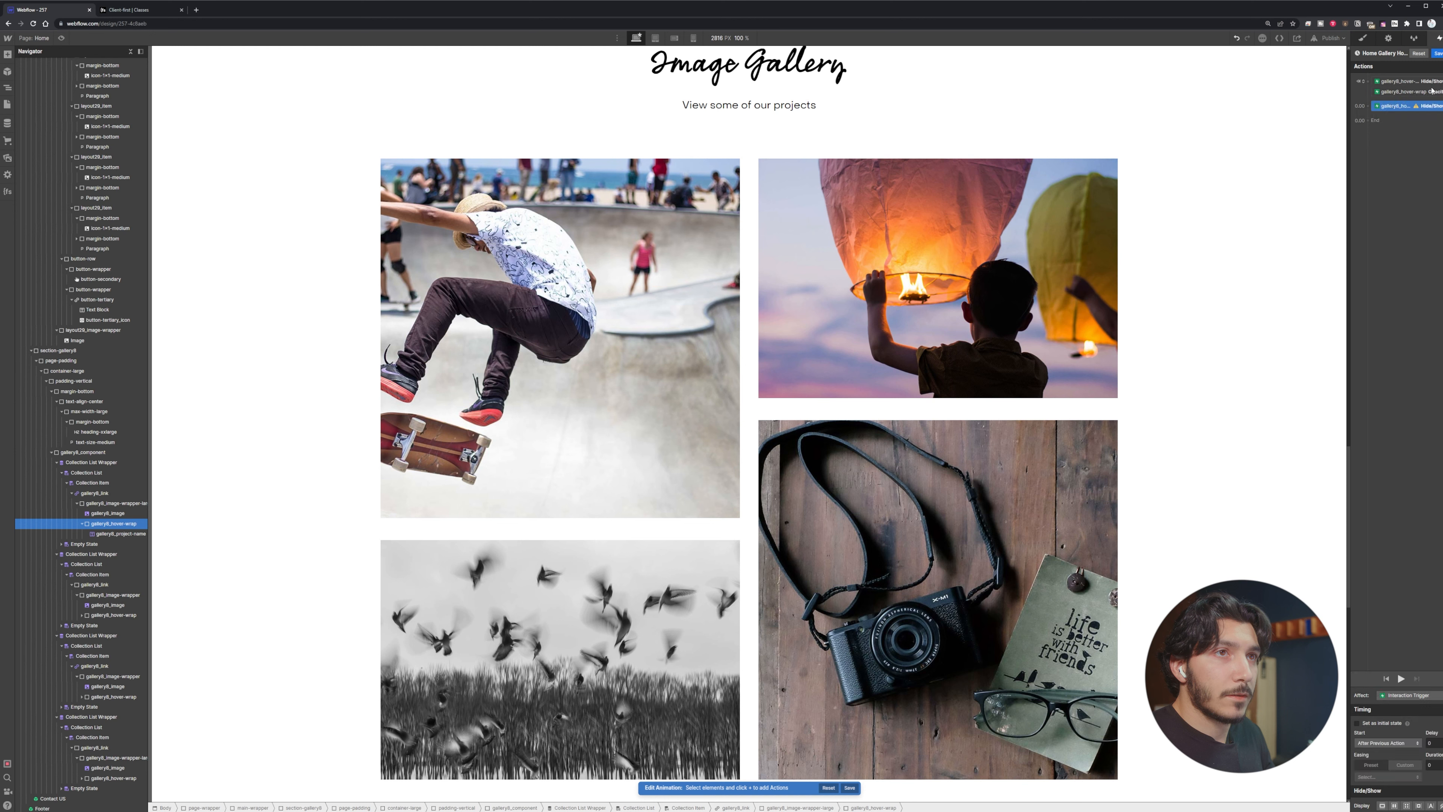
click(1441, 67)
click(1394, 141)
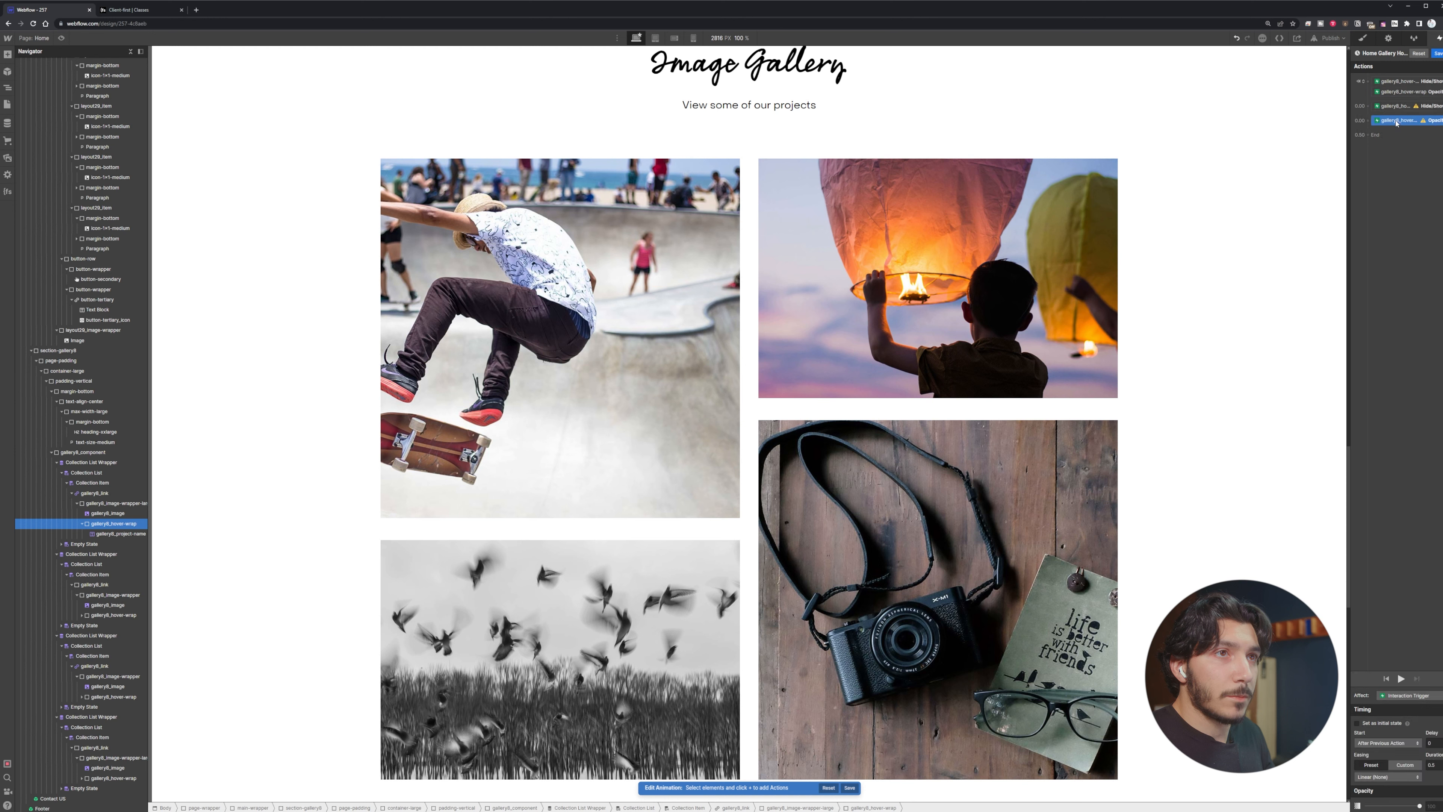
click(1409, 107)
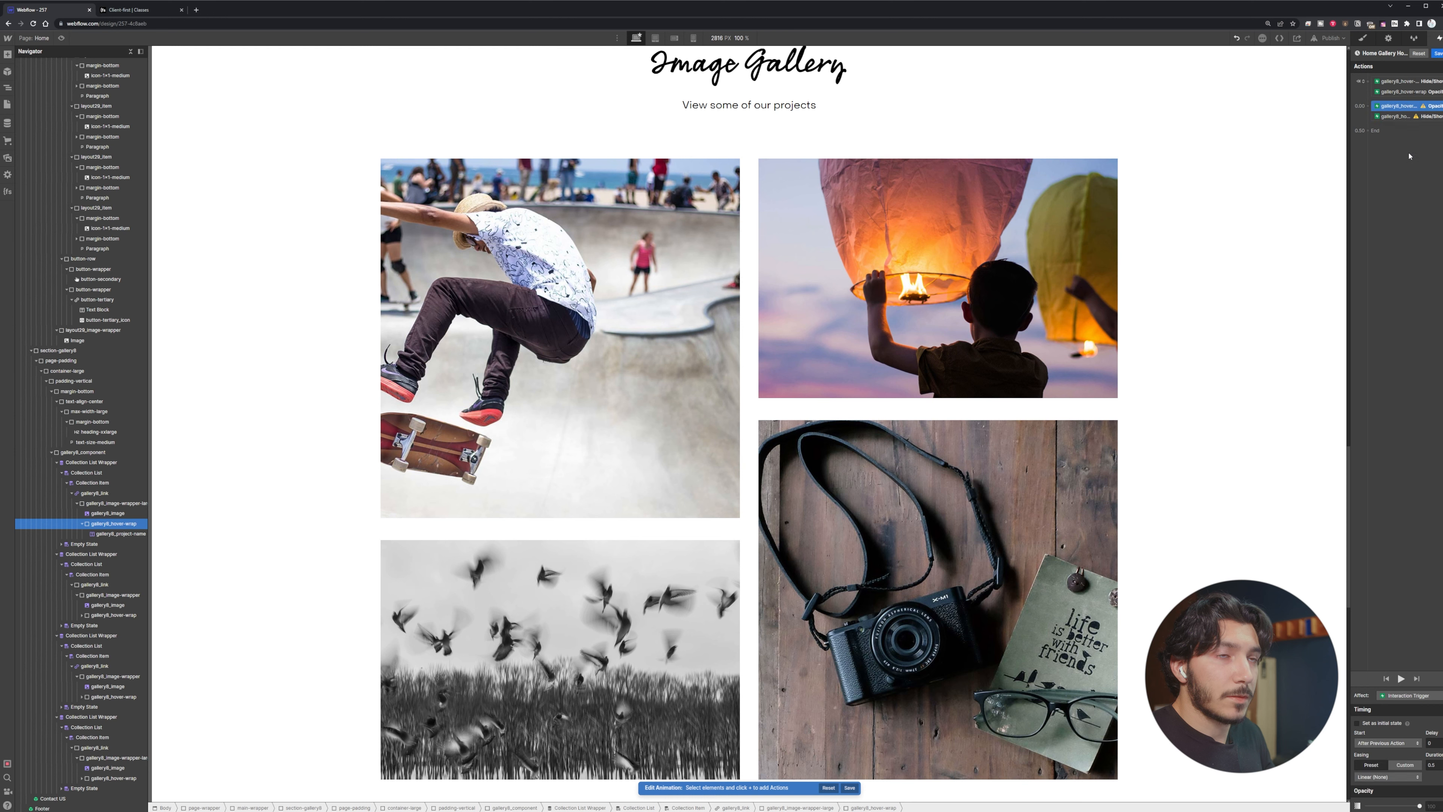
click(1398, 118)
drag(1403, 106, 1402, 119)
click(1400, 108)
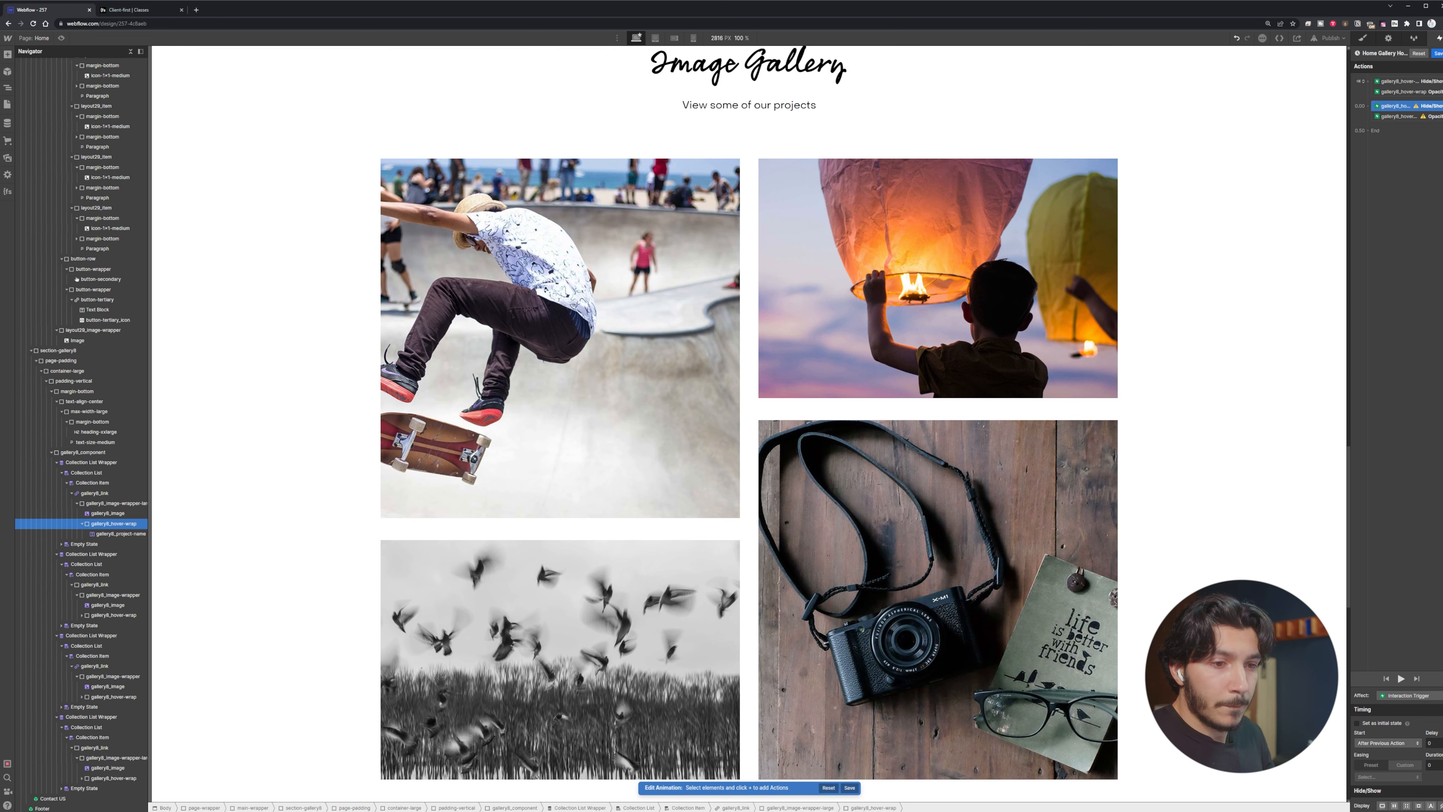
Set the second Hide/Show action's display to Flex and the second Opacity action to 100%
click(1395, 805)
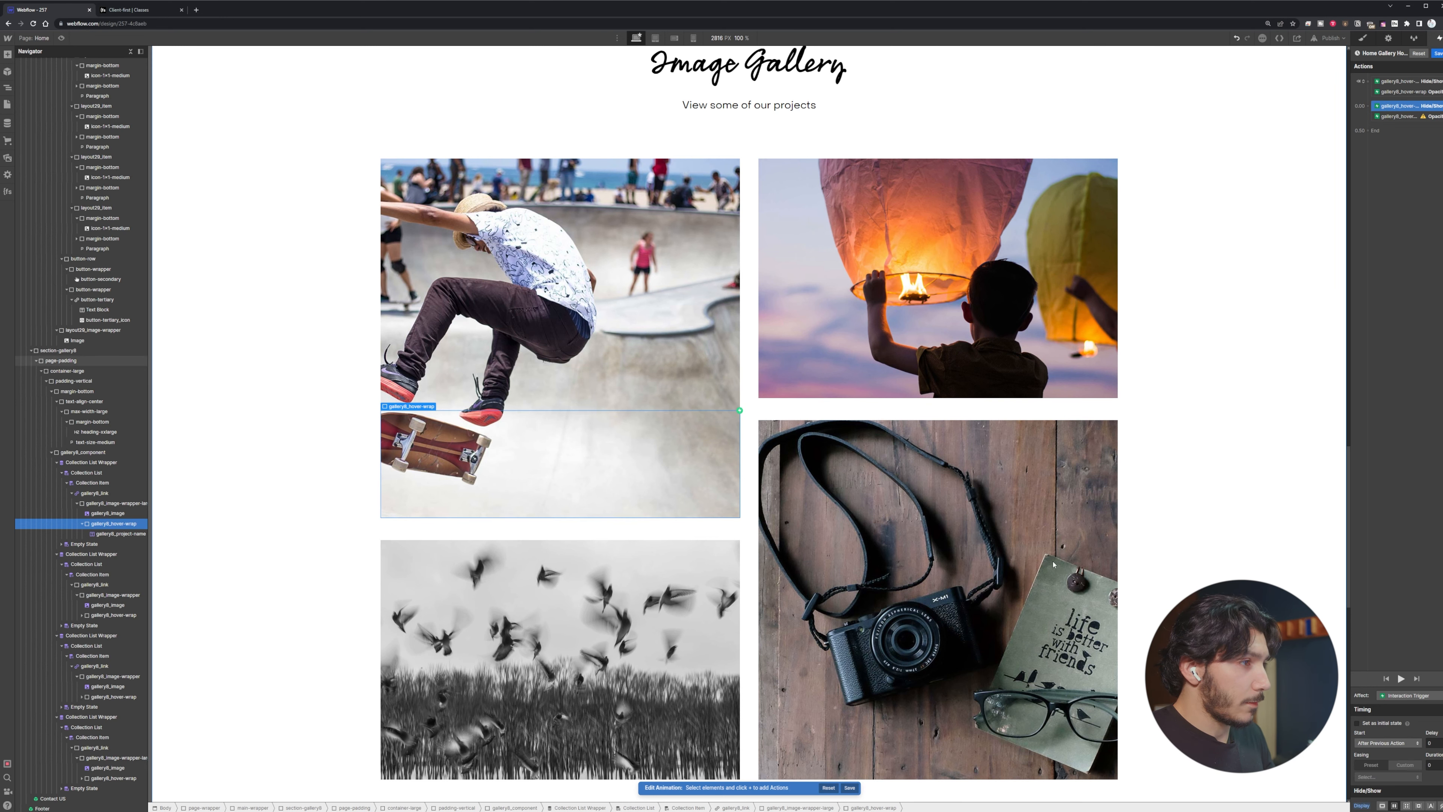
click(1400, 118)
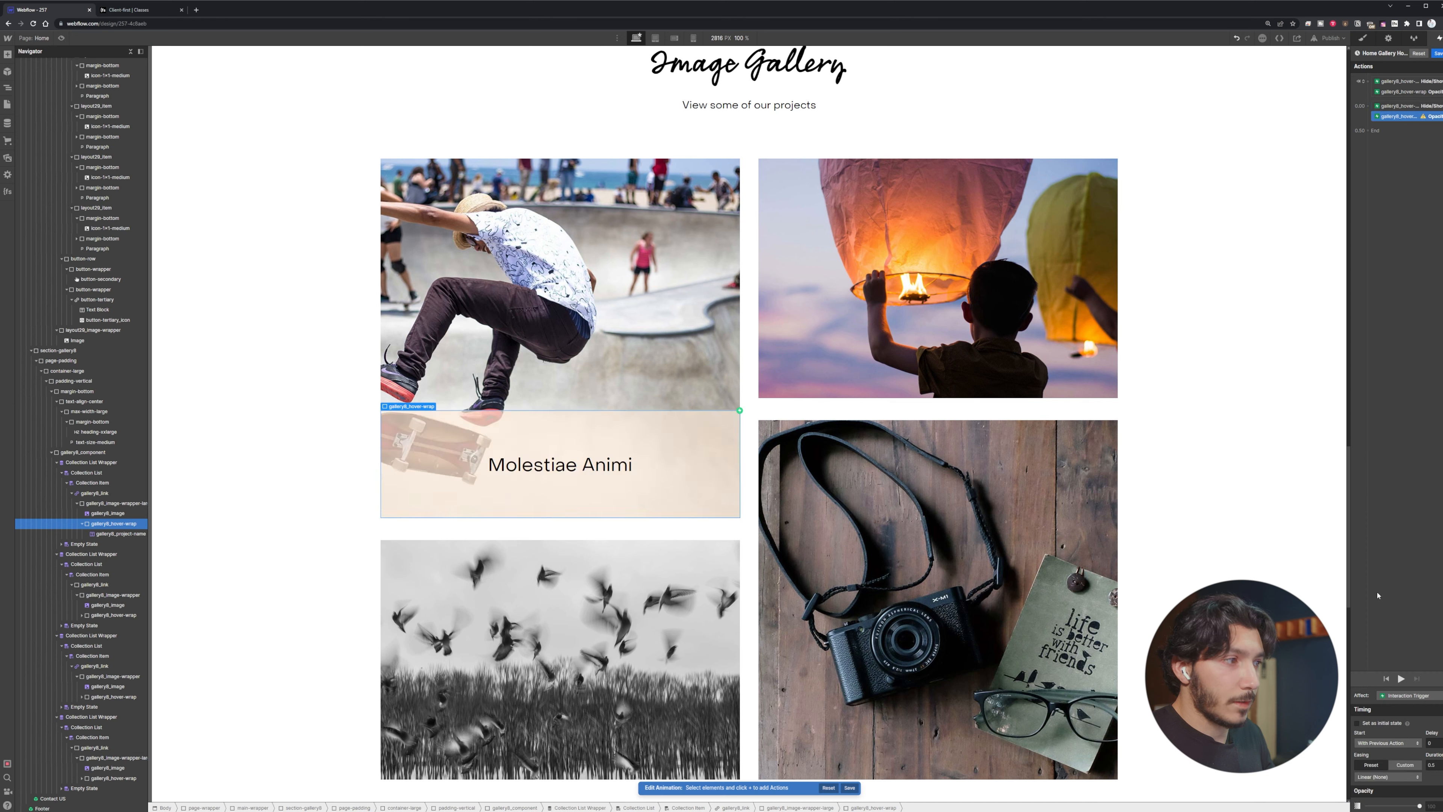
drag(1409, 805, 1423, 805)
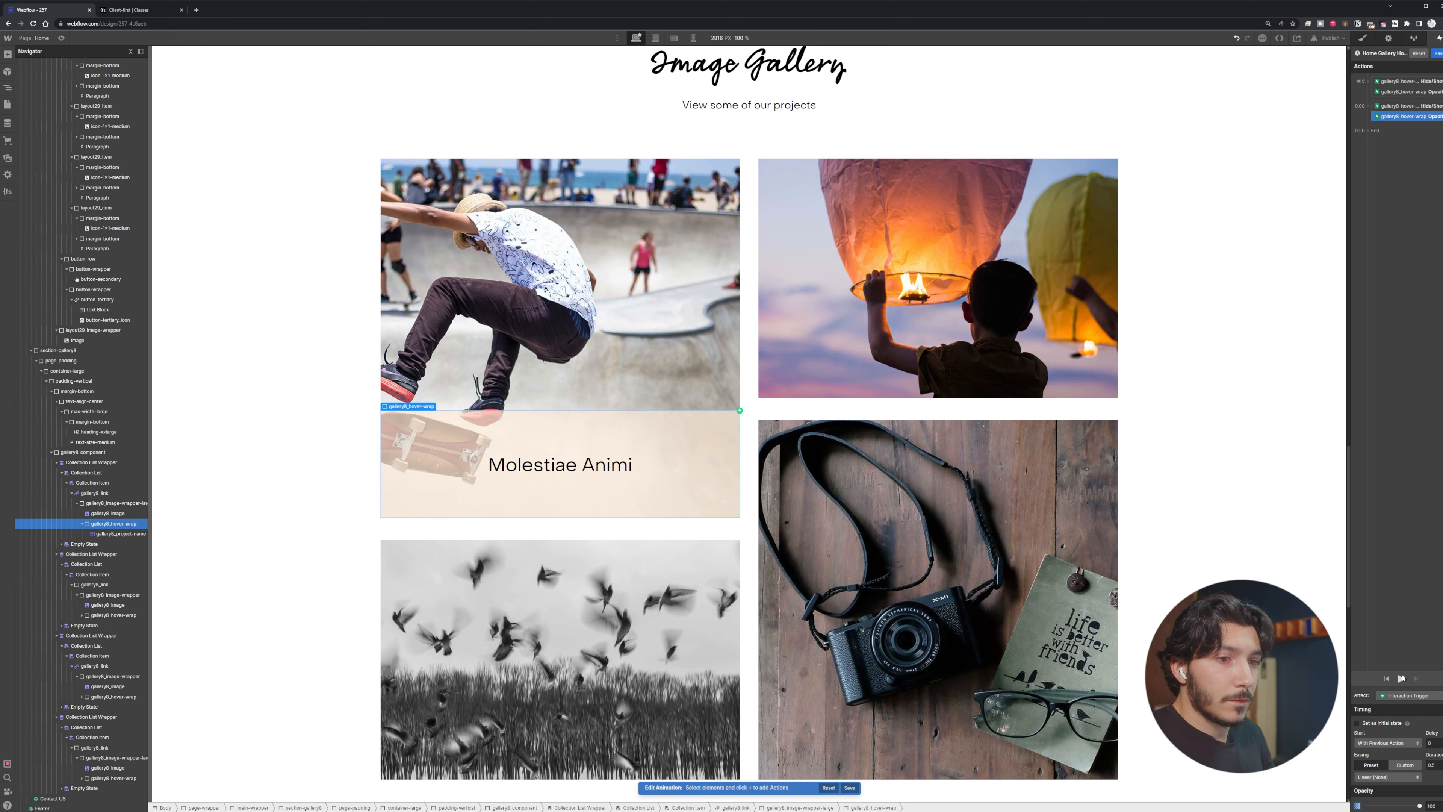
Preview the Home Gallery Hover animation on the first gallery item
click(1400, 682)
click(1400, 682)
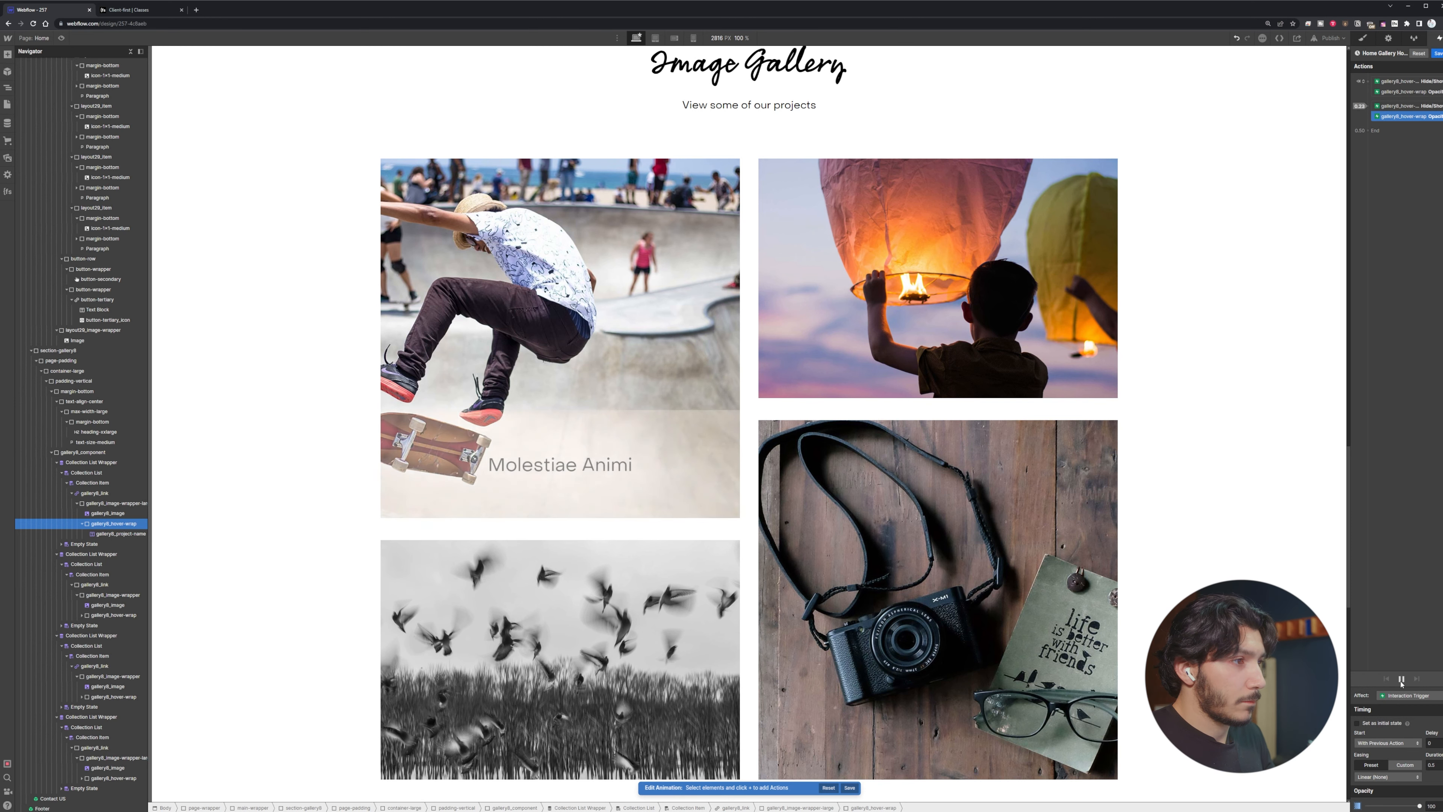
click(1401, 680)
click(1400, 681)
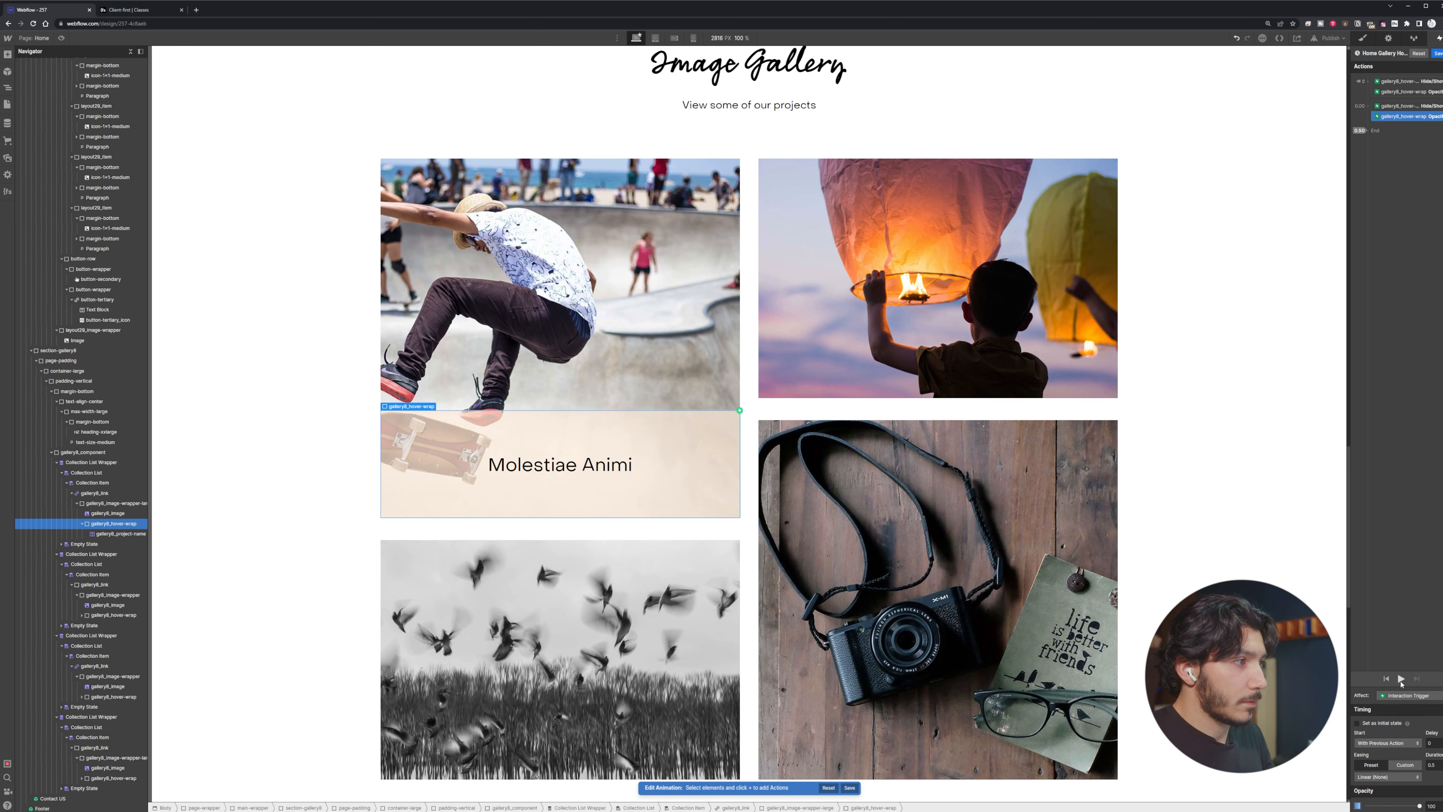
Make the Home Gallery Hover actions affect the gallery8_hover-wrap class instead of the interaction trigger, and save the animation
click(1396, 80)
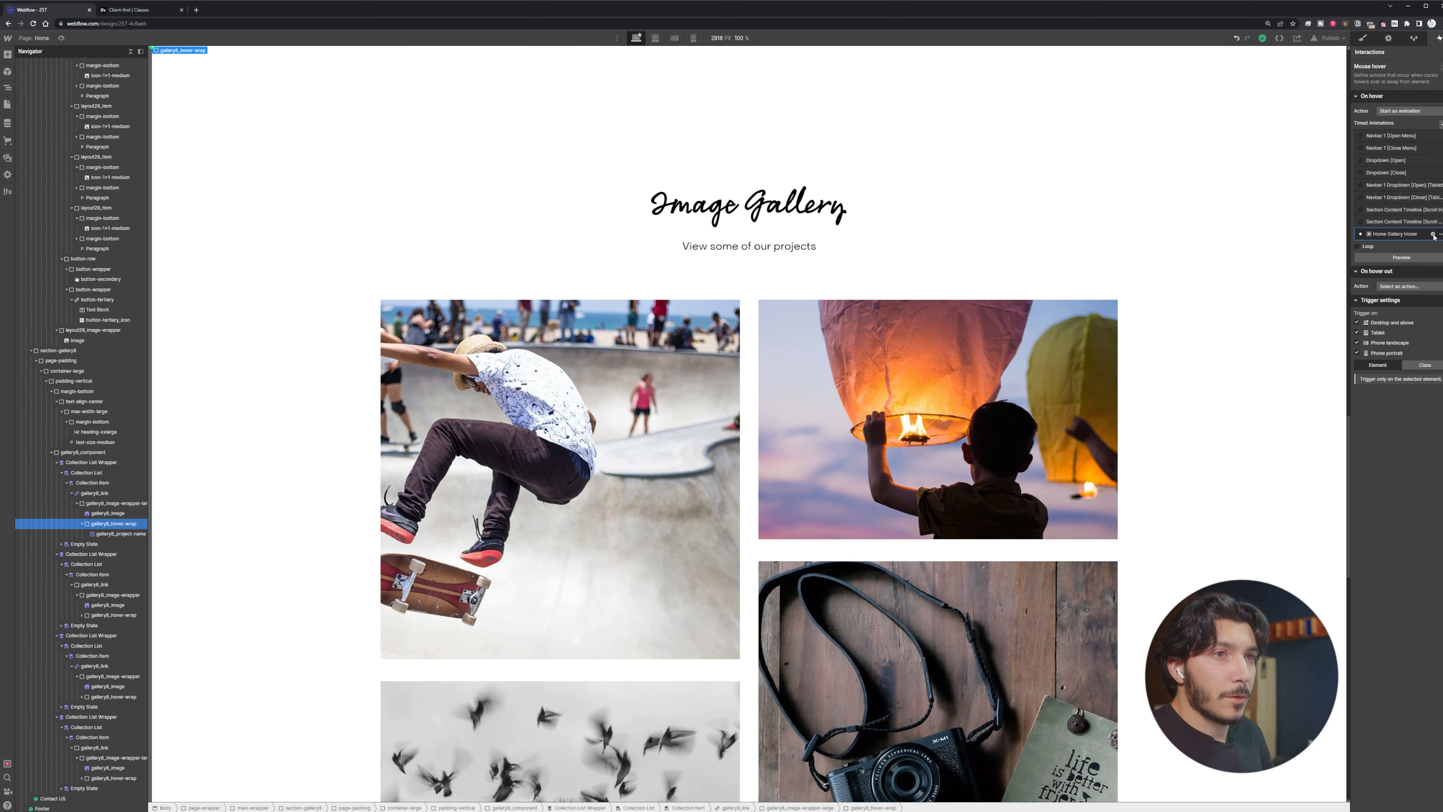
click(1432, 234)
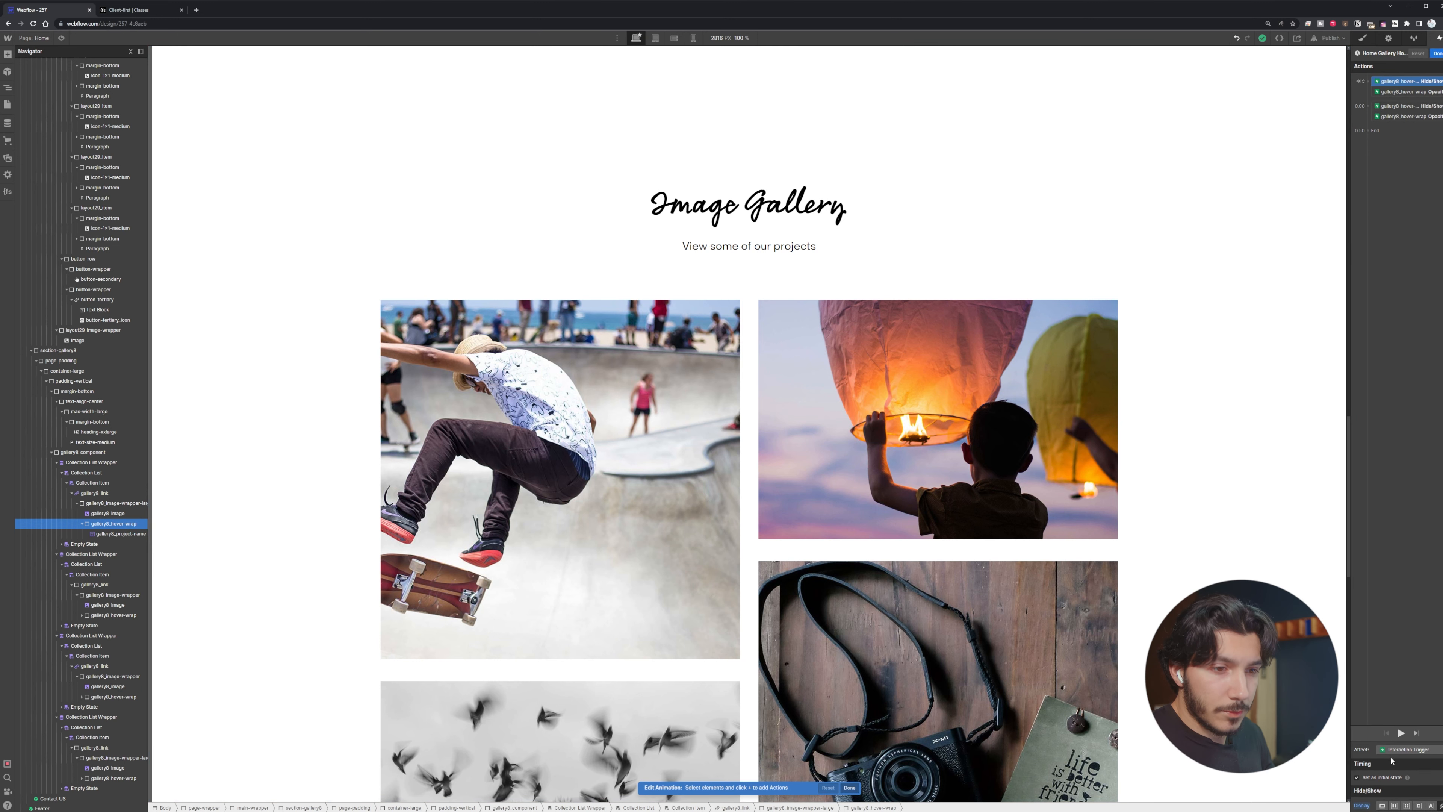
click(1400, 751)
click(1400, 762)
click(1401, 760)
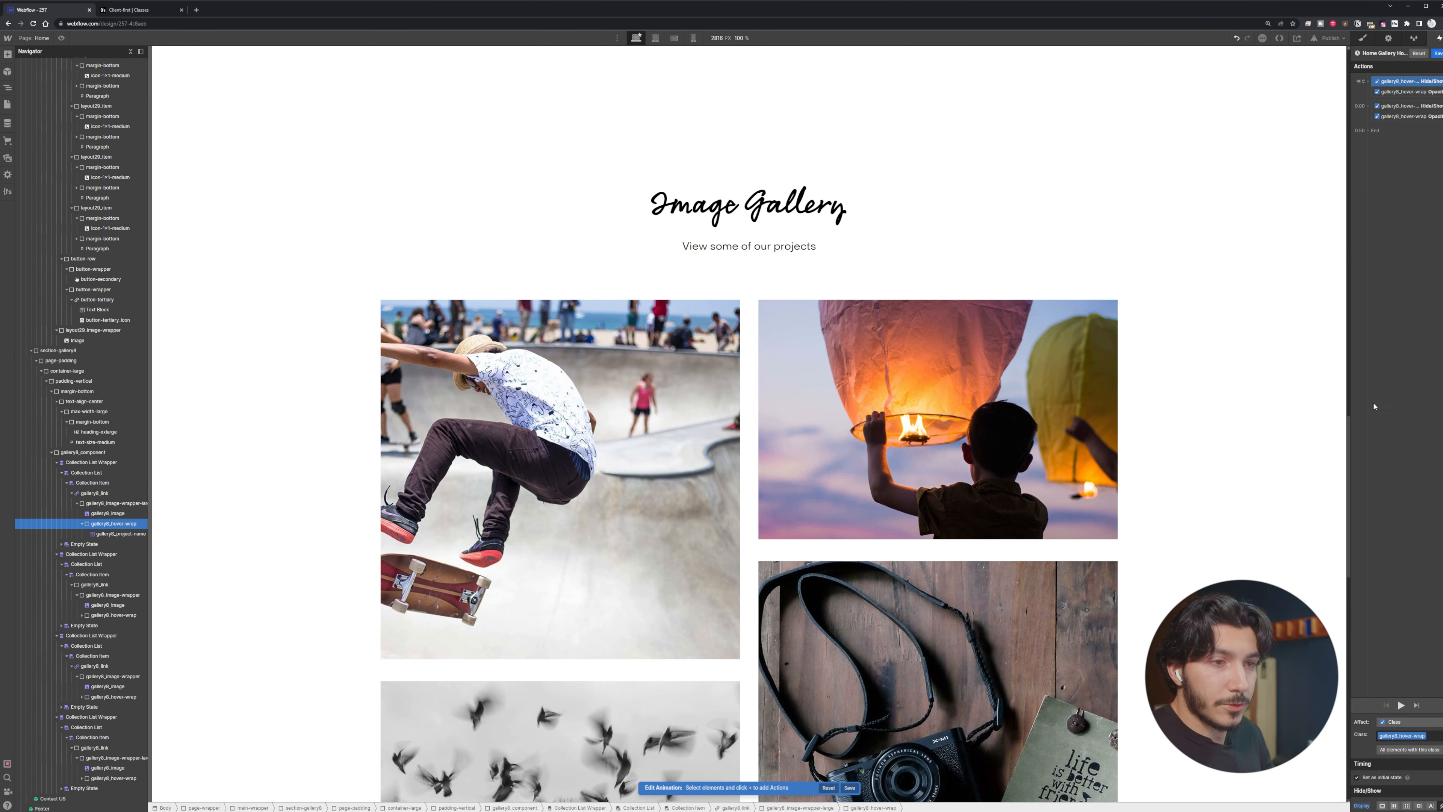
click(1438, 53)
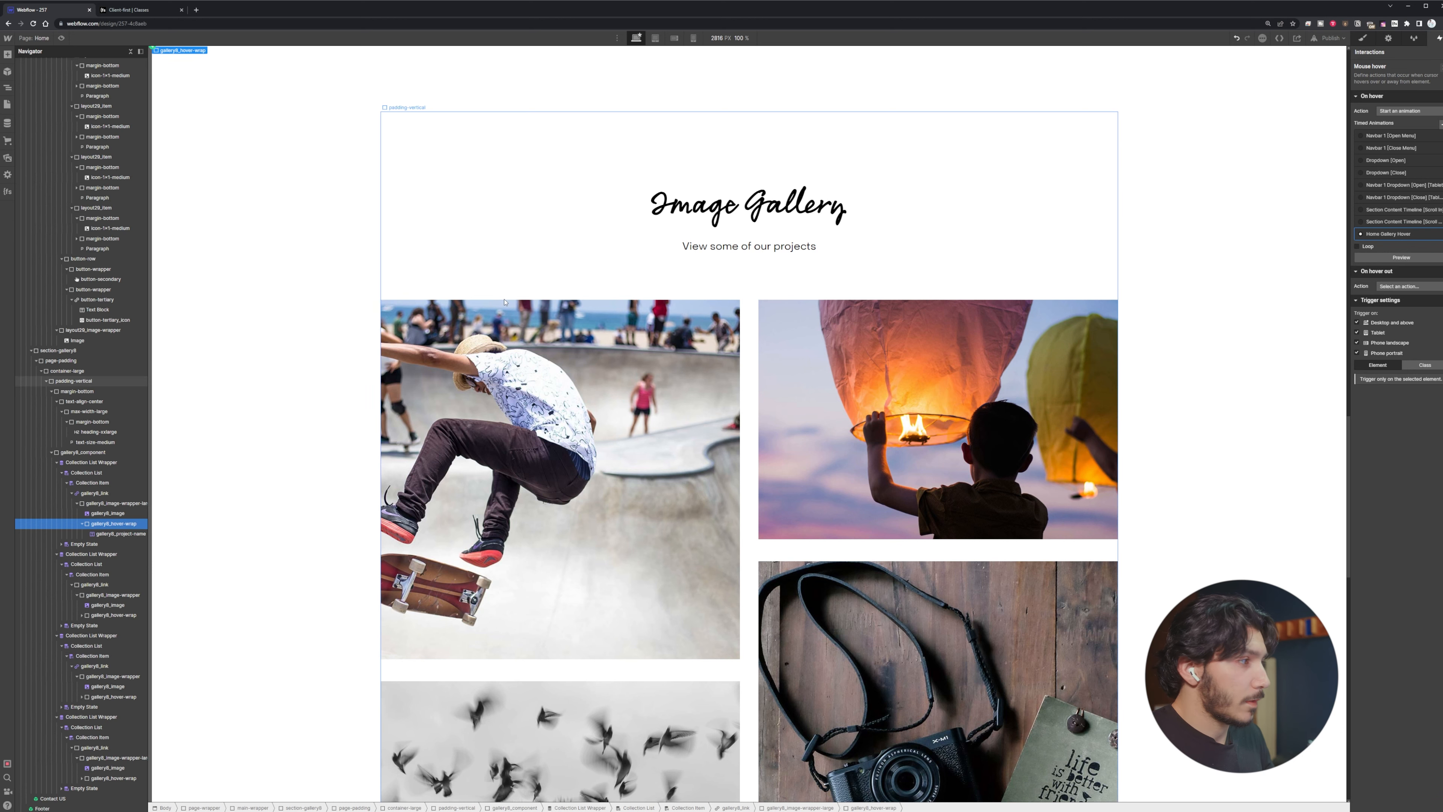
Add a mouse hover trigger to the gallery8_link element in the first gallery item
click(108, 504)
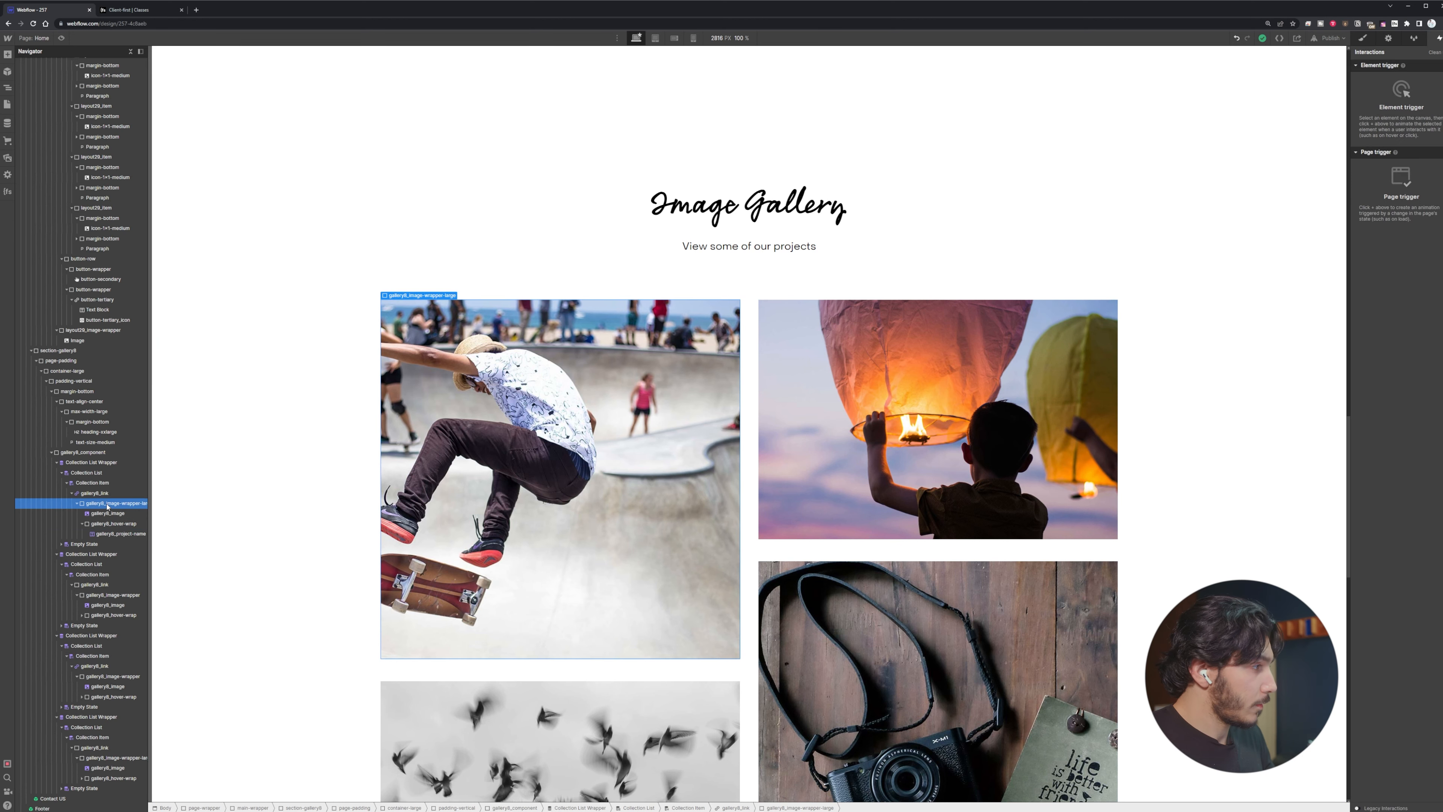
click(94, 493)
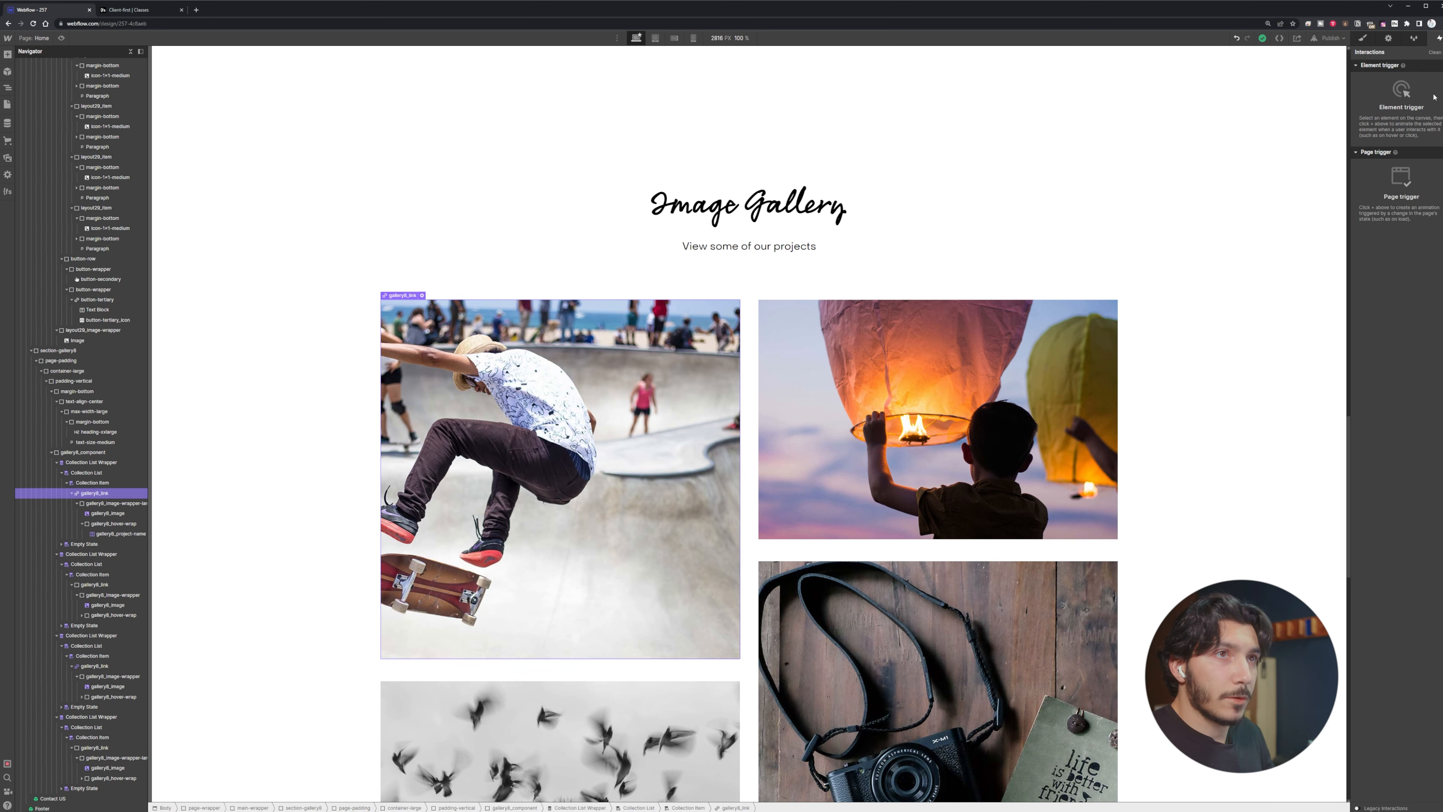
click(1442, 67)
click(1427, 67)
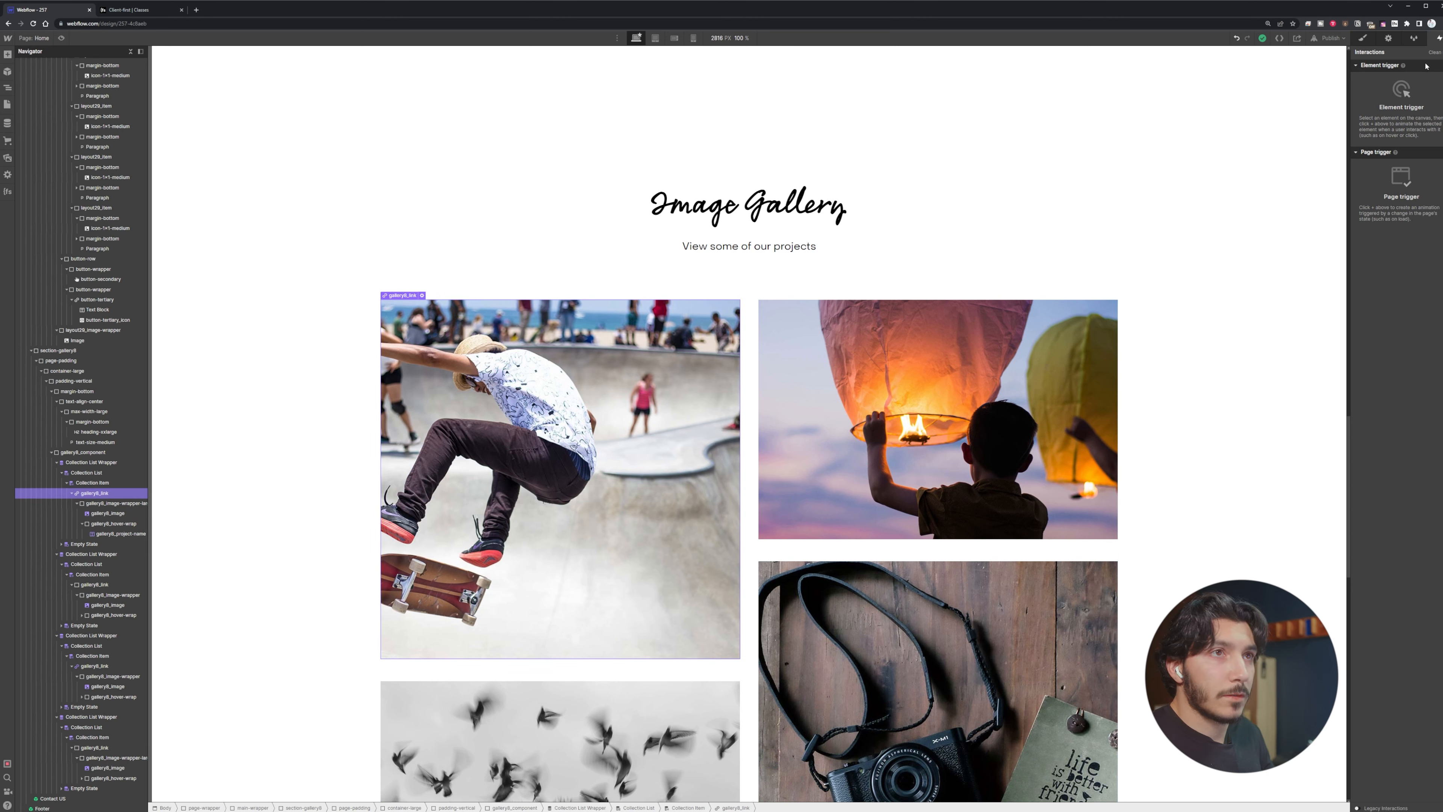
click(1439, 66)
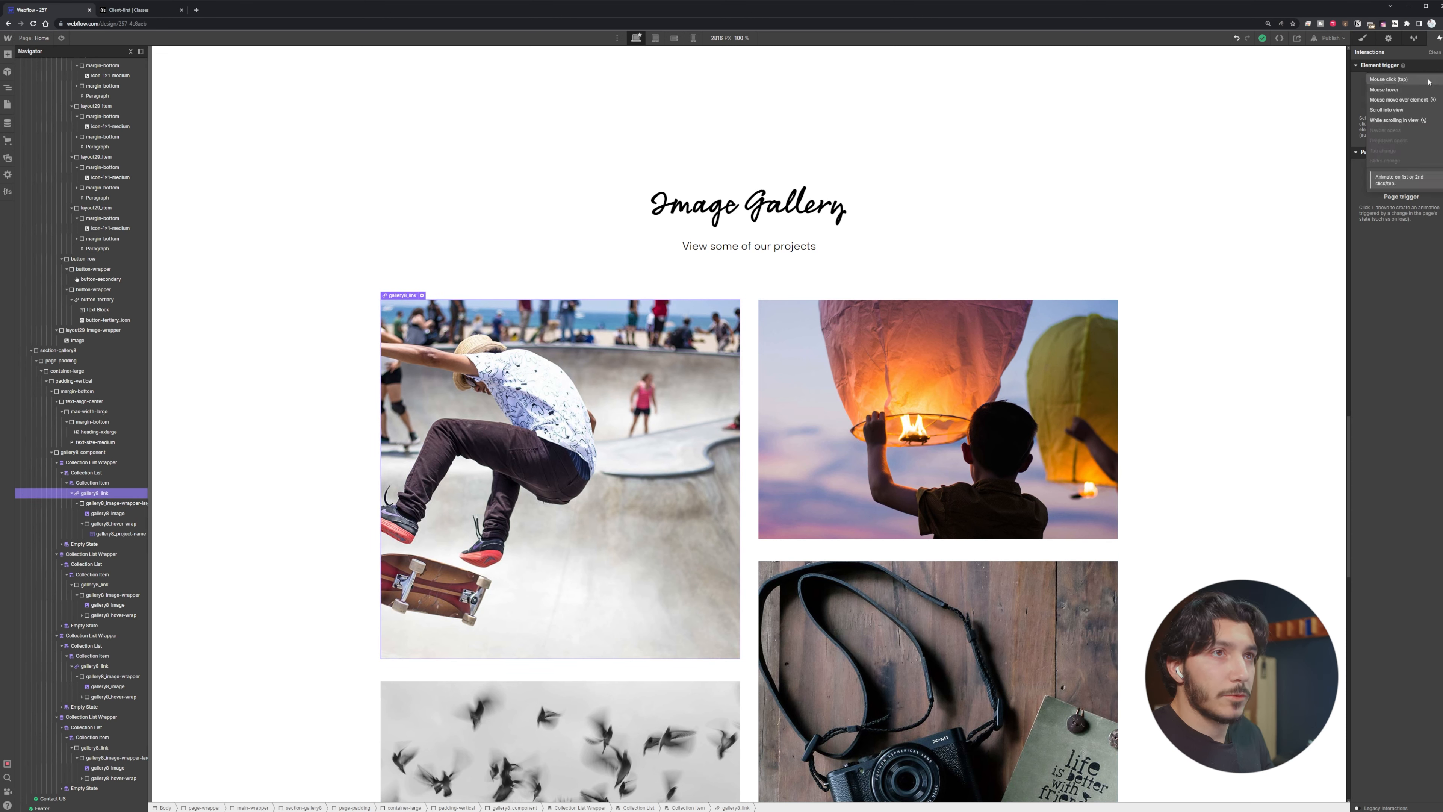
click(1401, 90)
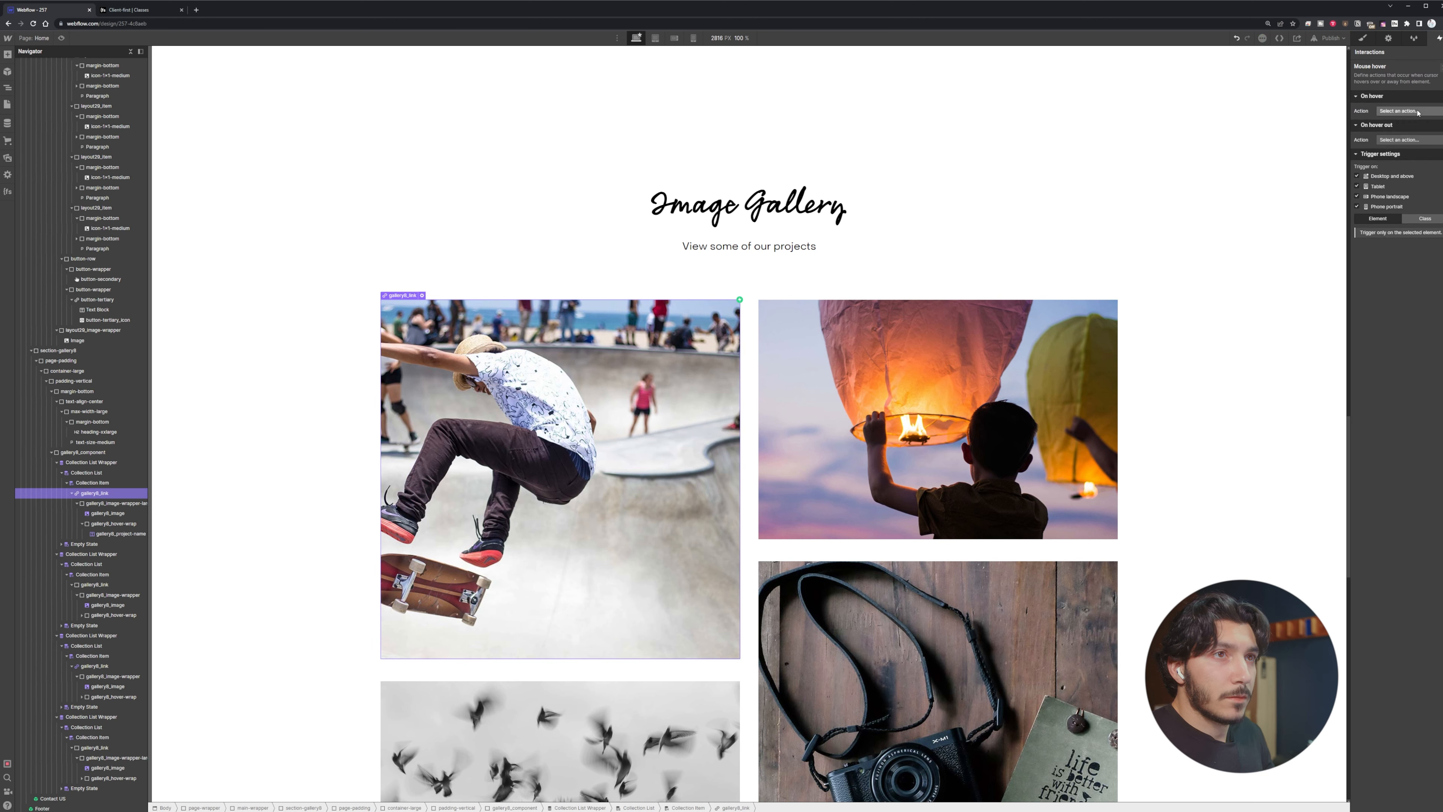
Start the Home Gallery Hover animation when gallery8_link is hovered, and remove the mouse hover trigger from gallery8_hover-wrap
click(1417, 111)
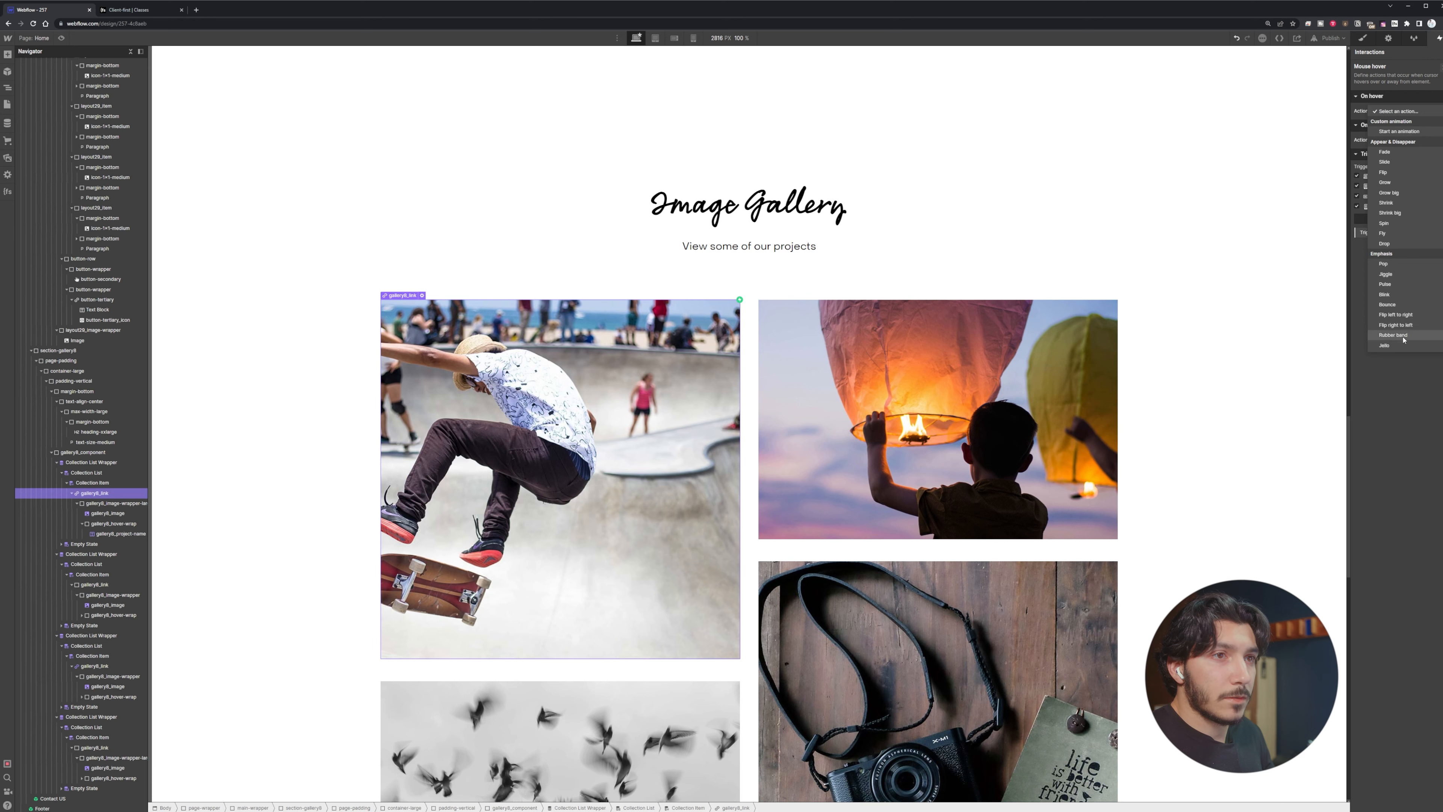
click(1398, 131)
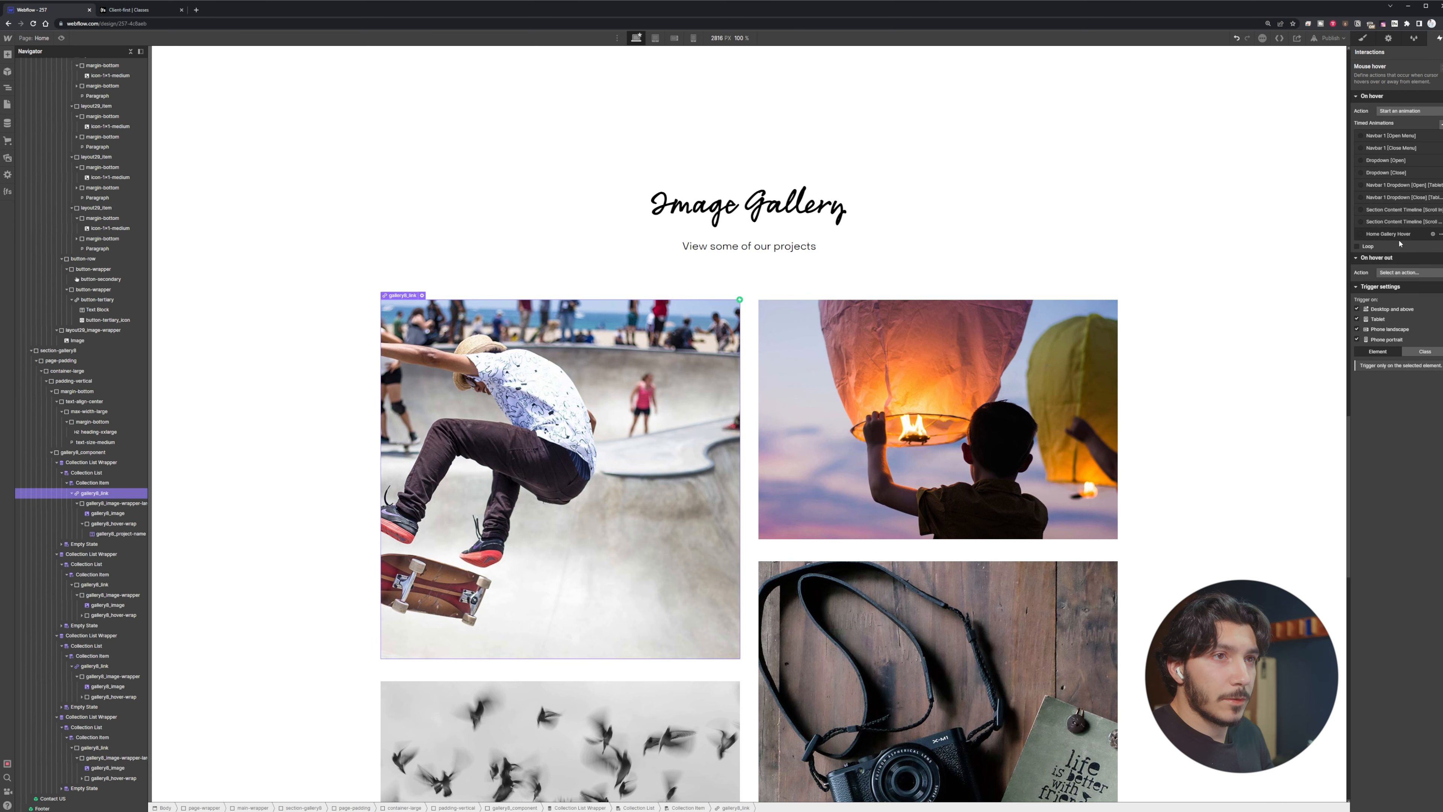
click(1388, 234)
click(1393, 258)
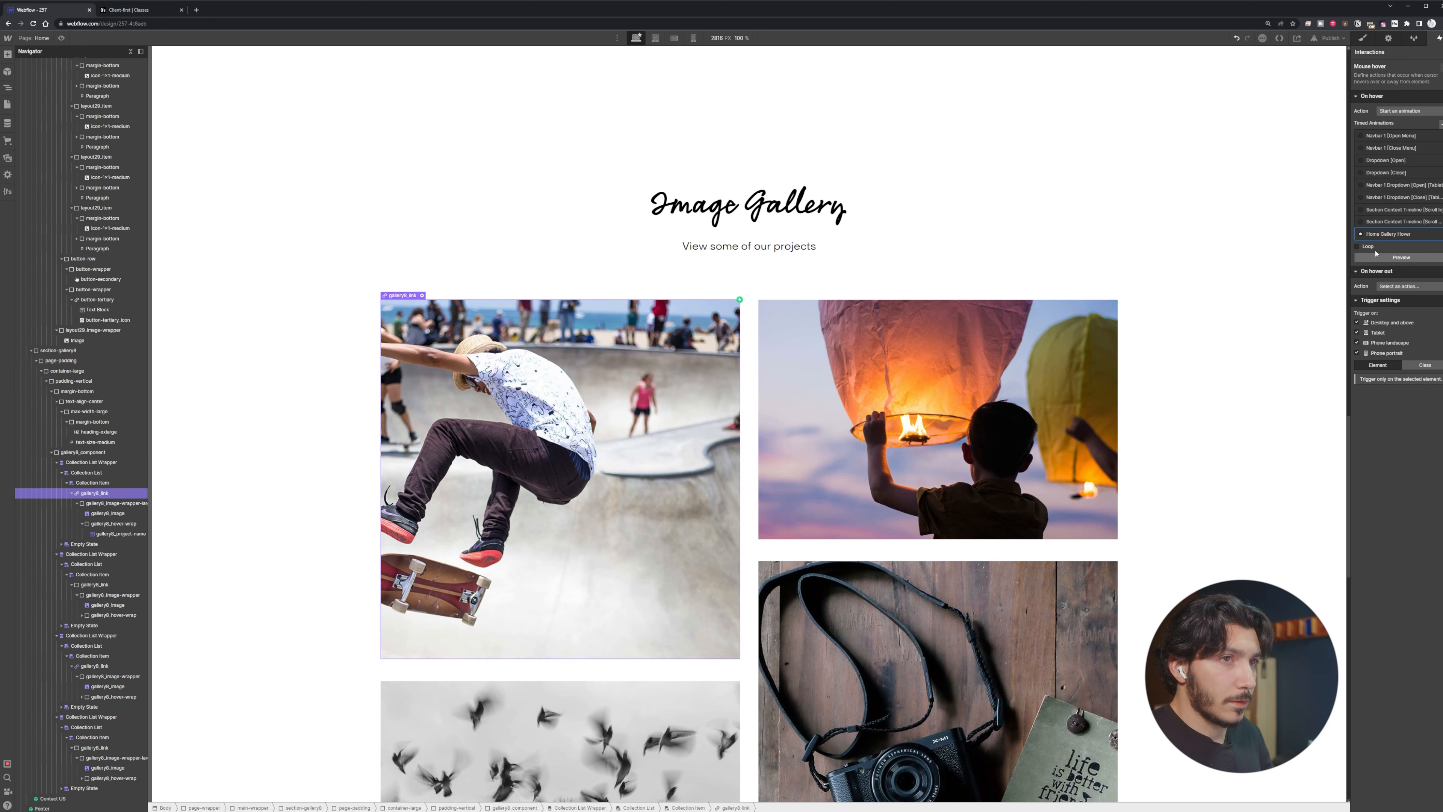
click(437, 484)
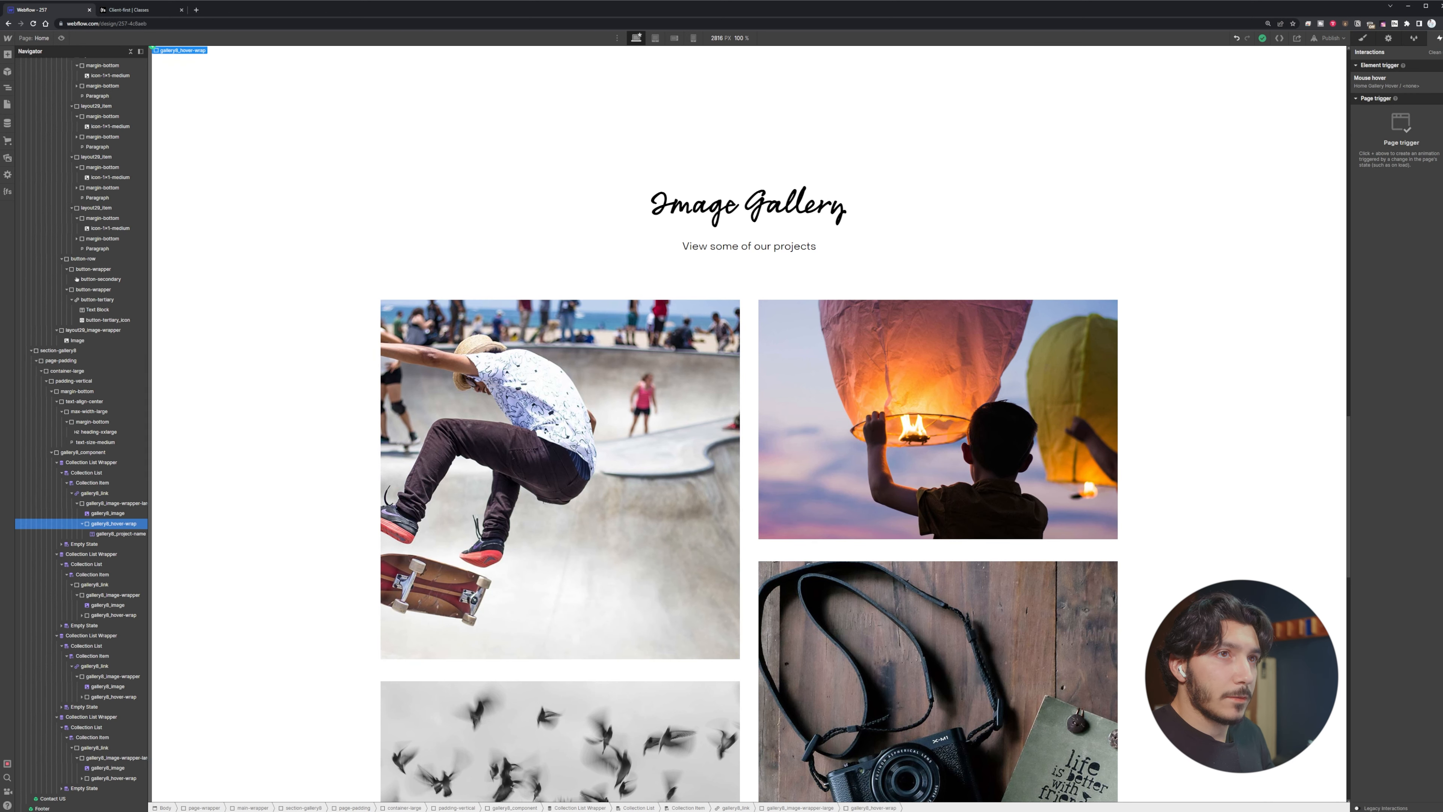
click(1441, 81)
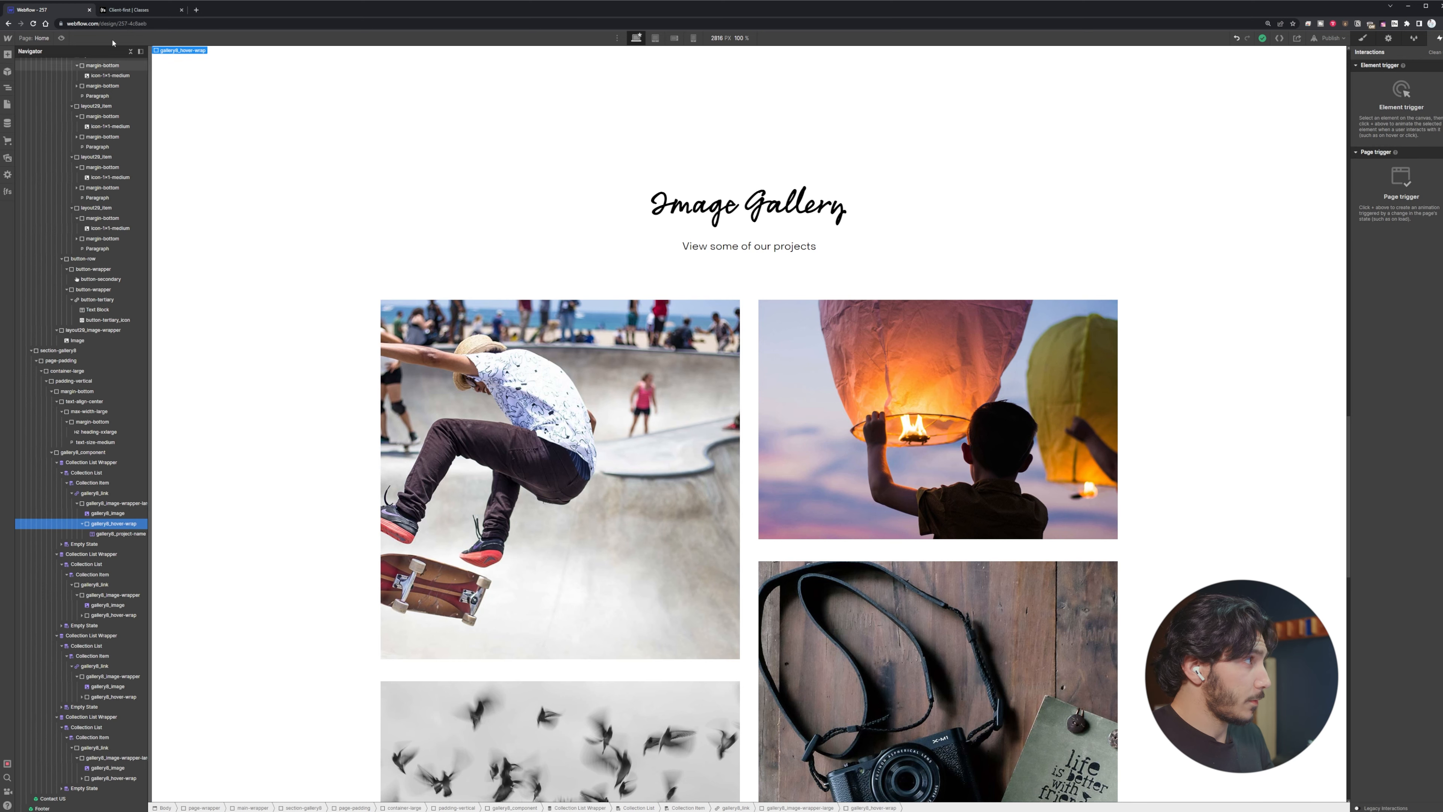
Preview the page and check how the gallery overlays behave on hover
click(62, 38)
scroll(541, 394, down, 5)
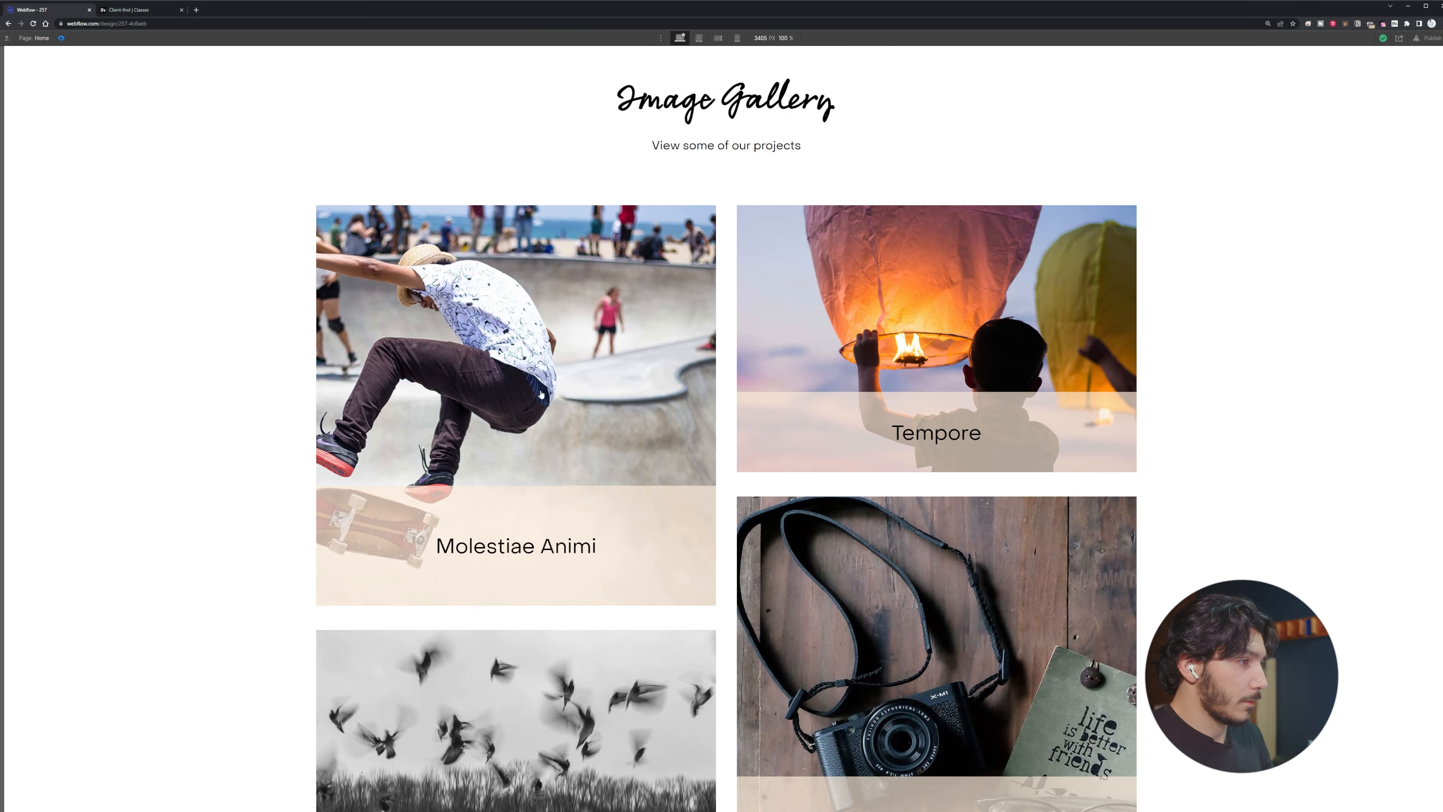
click(59, 40)
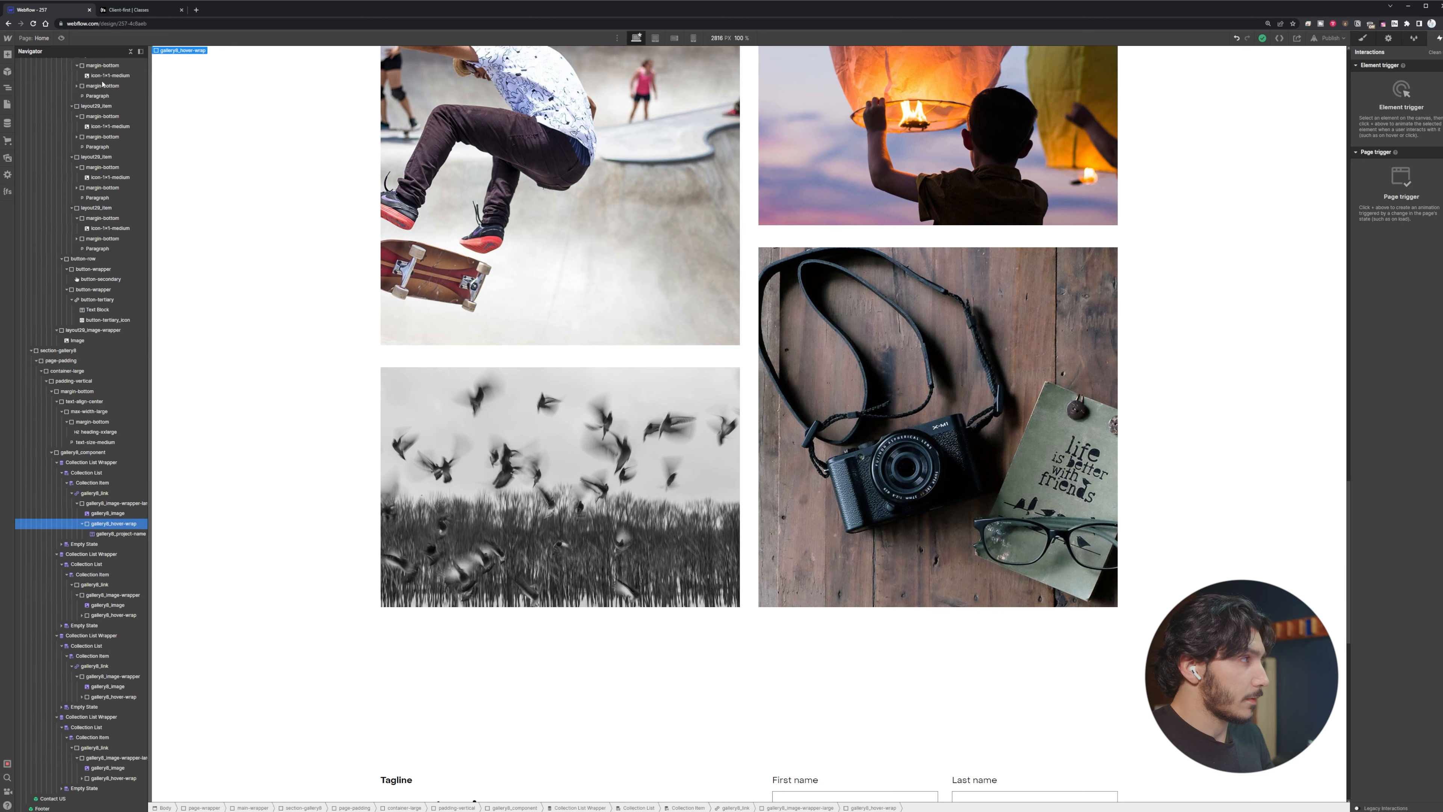
click(62, 39)
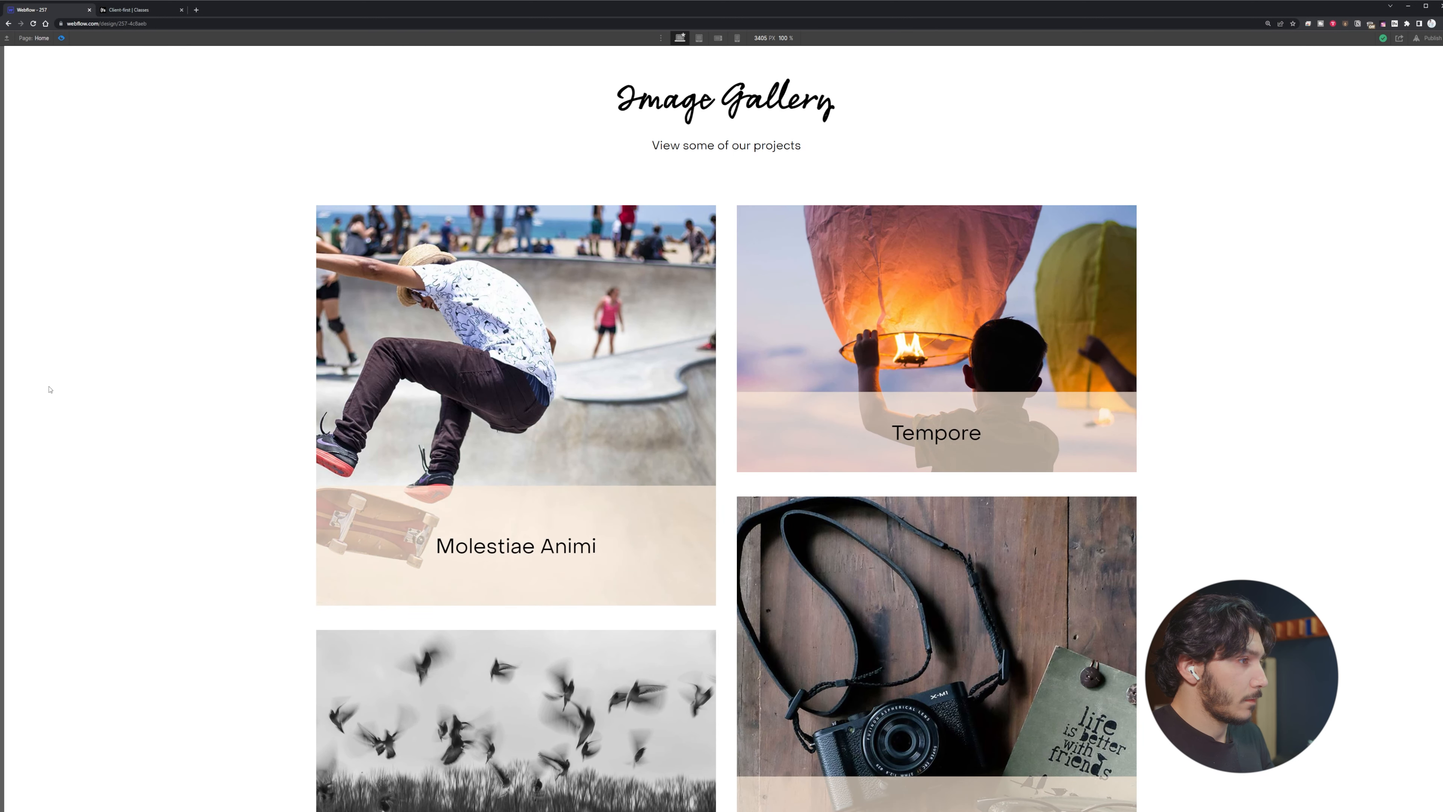
click(61, 39)
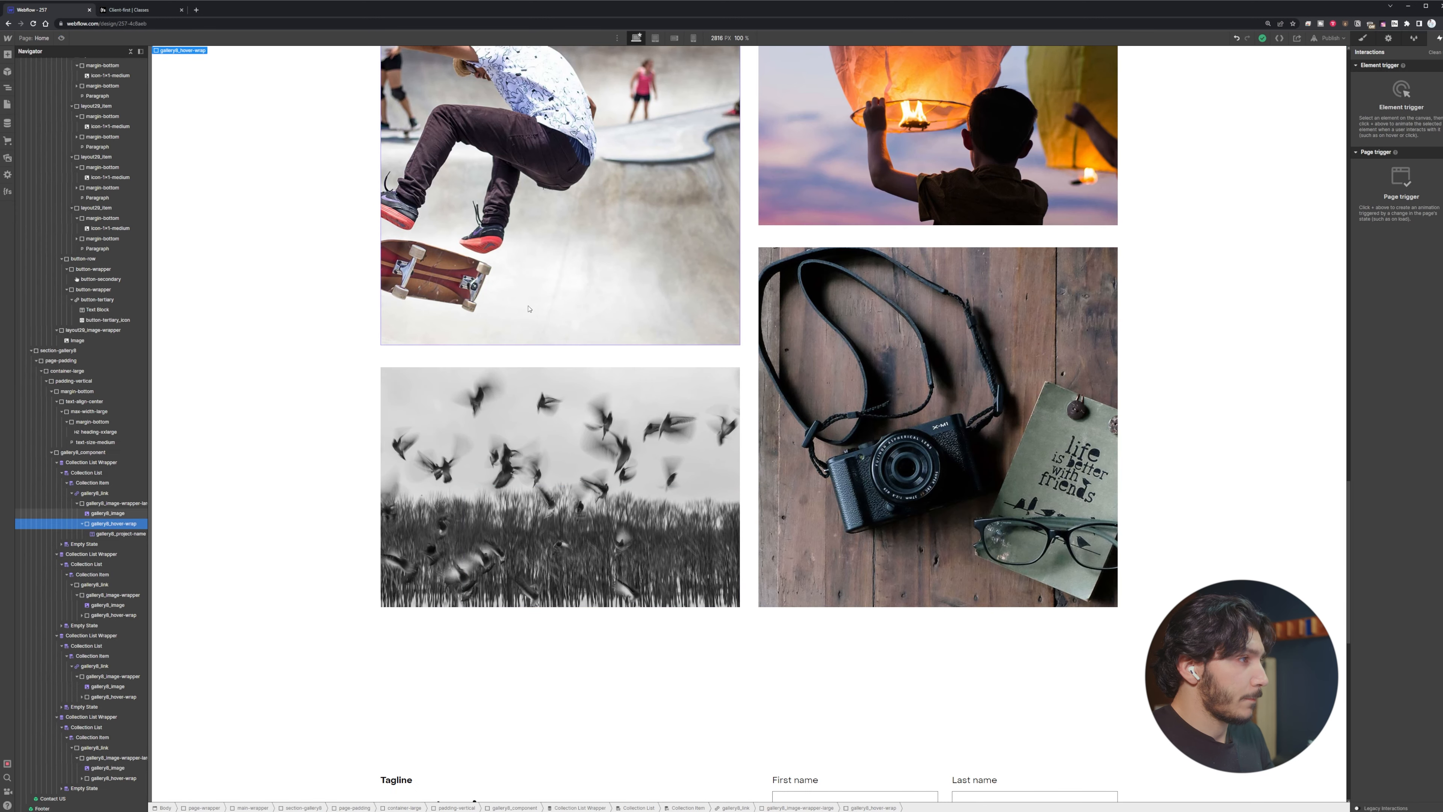
Make the Home Gallery Hover actions affect the selected element instead of the gallery8_hover-wrap class, and save the animation
click(560, 329)
click(95, 493)
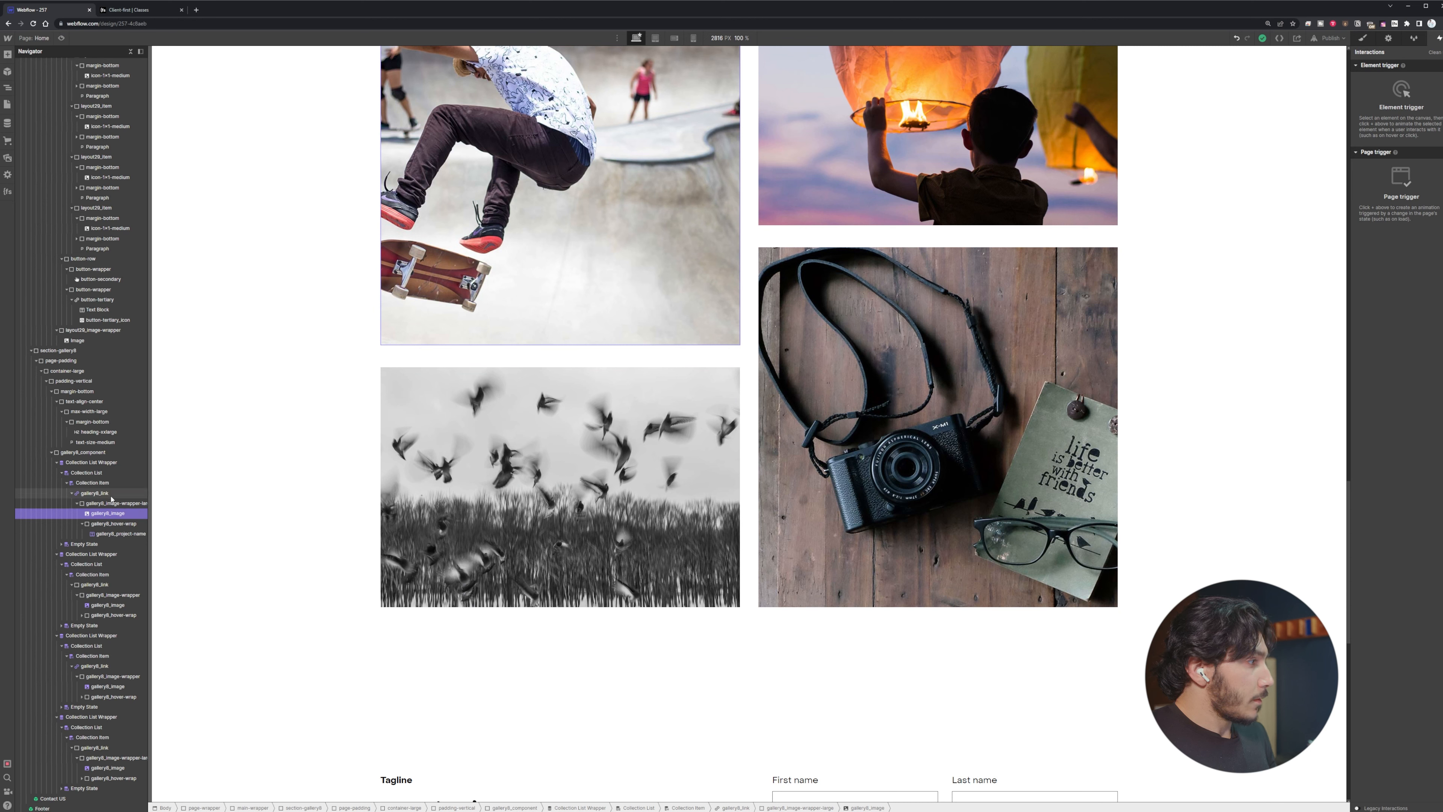
click(1405, 90)
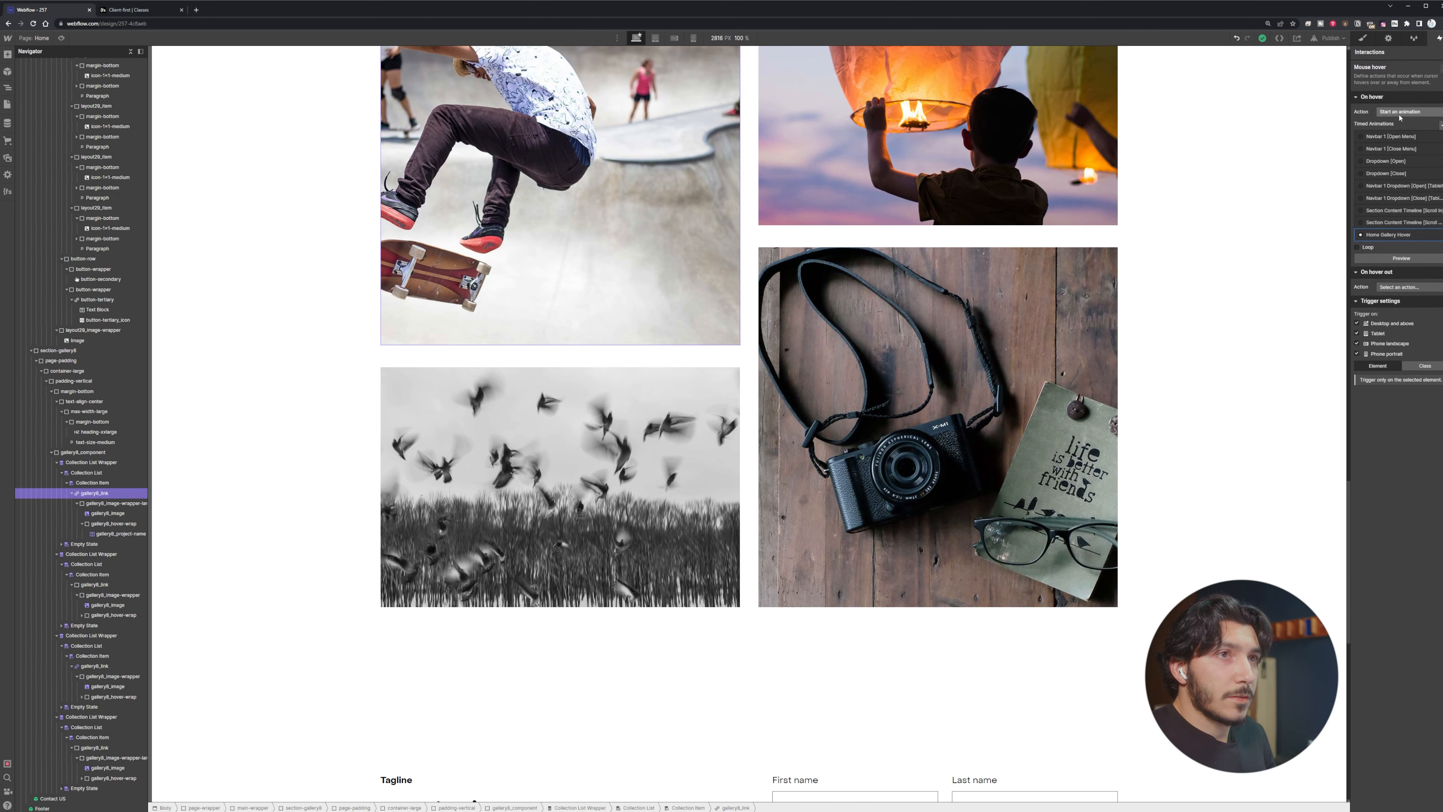
click(1433, 234)
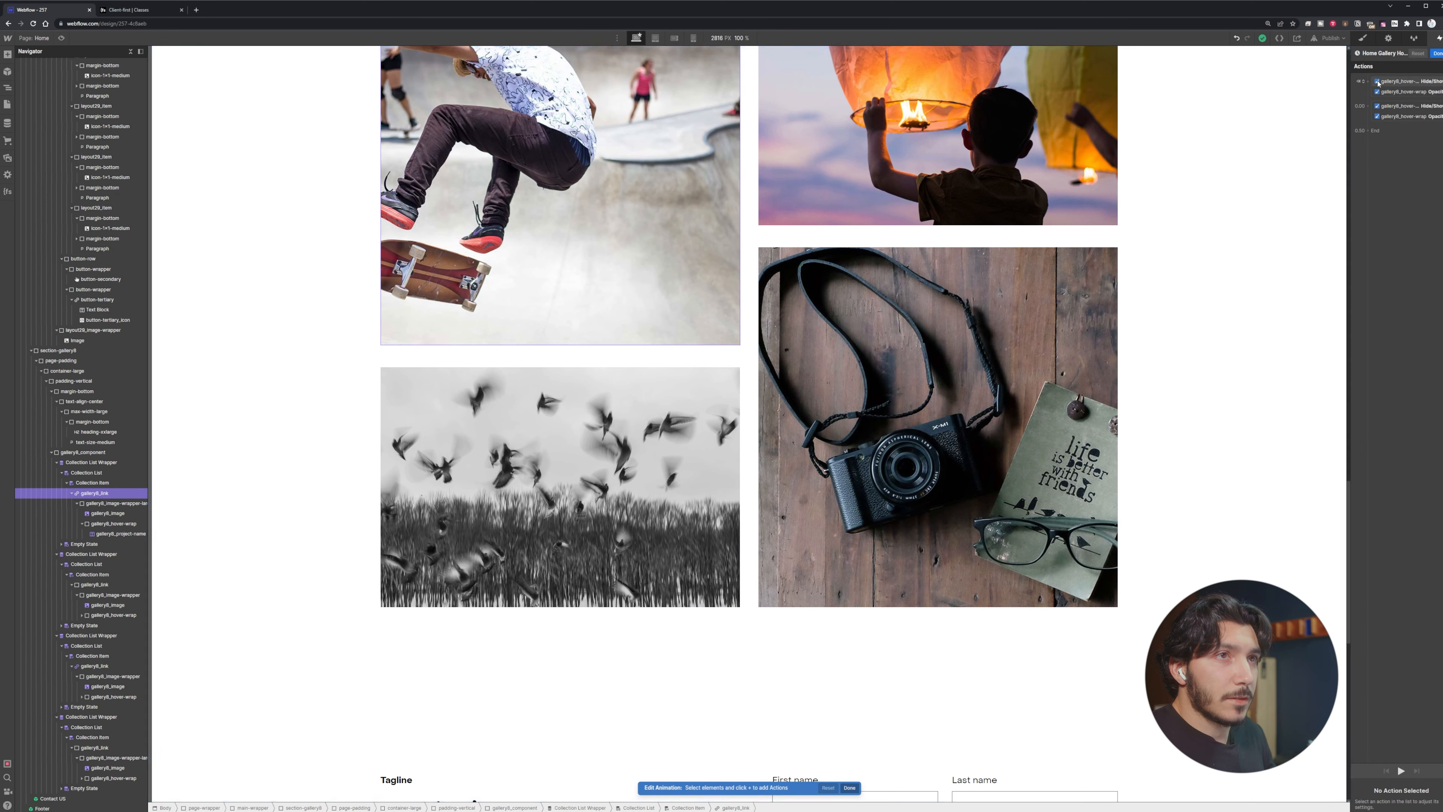
click(1399, 81)
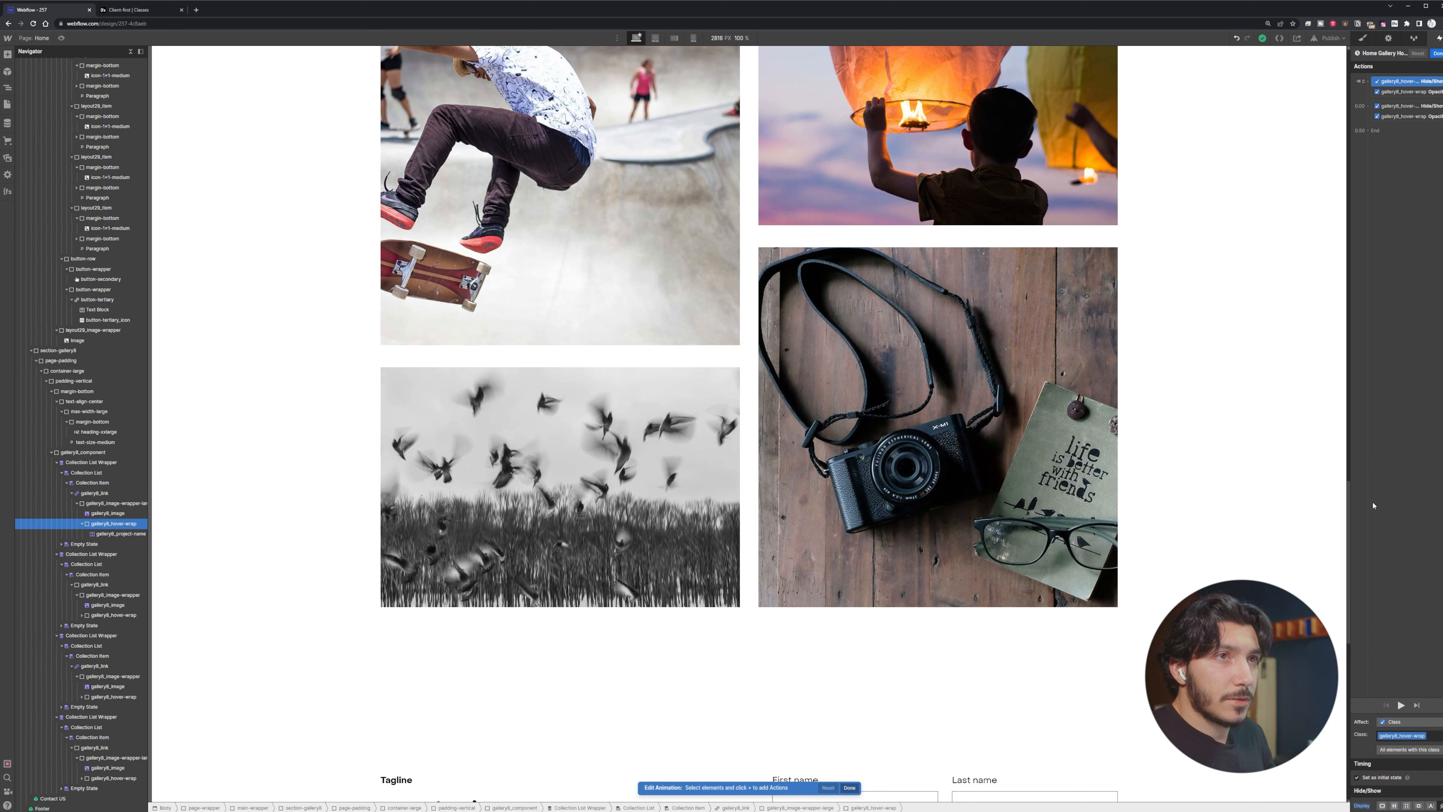
click(1409, 724)
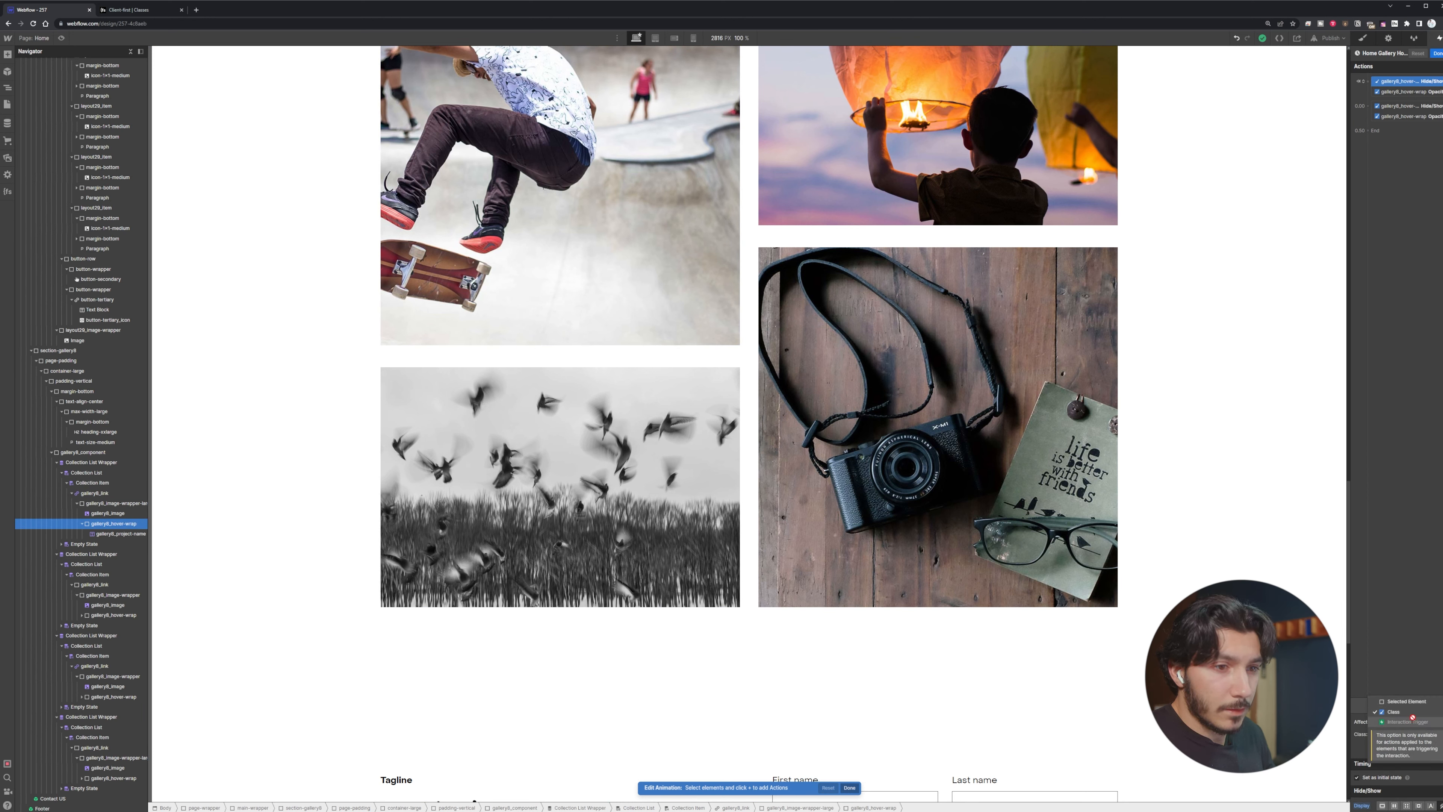
click(1406, 701)
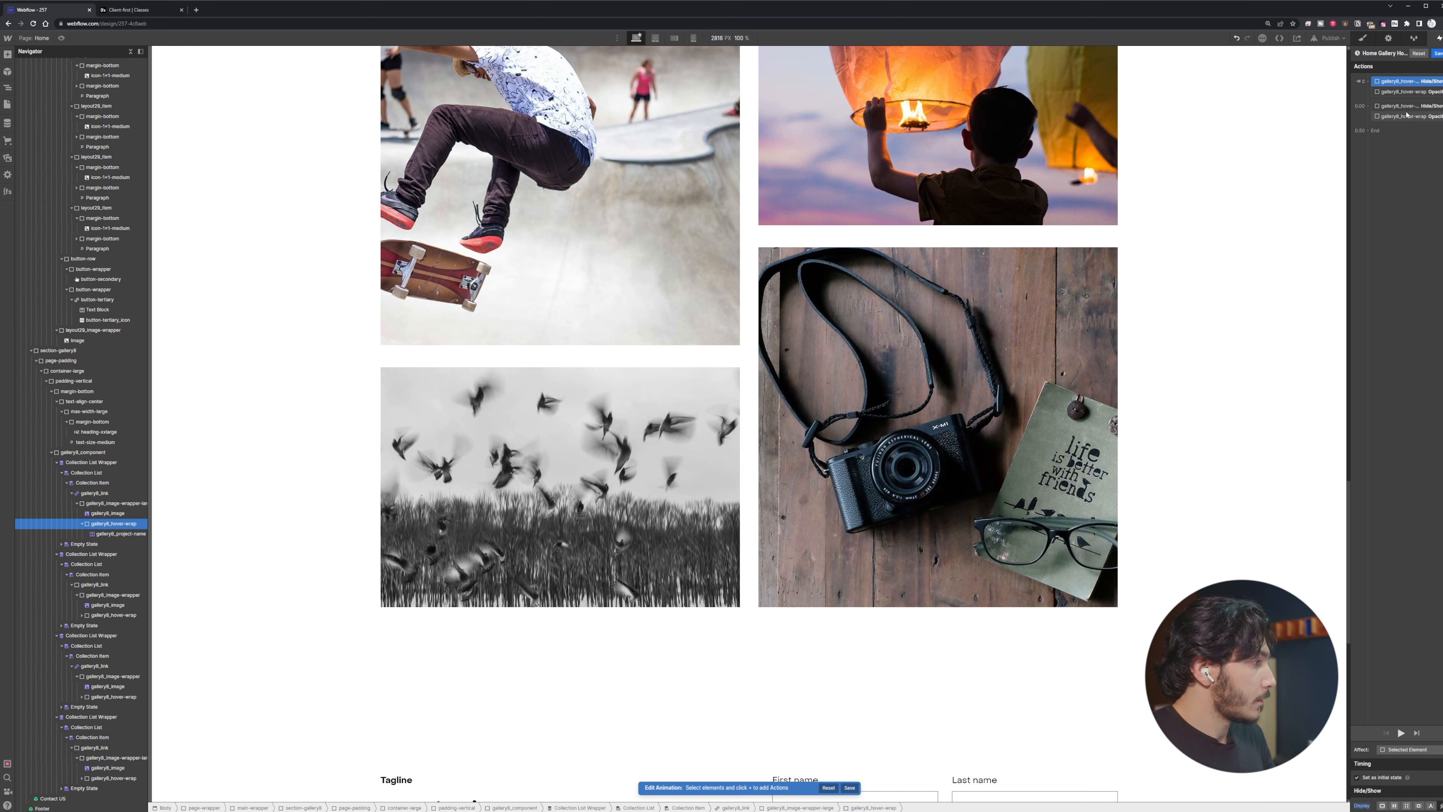
click(1439, 55)
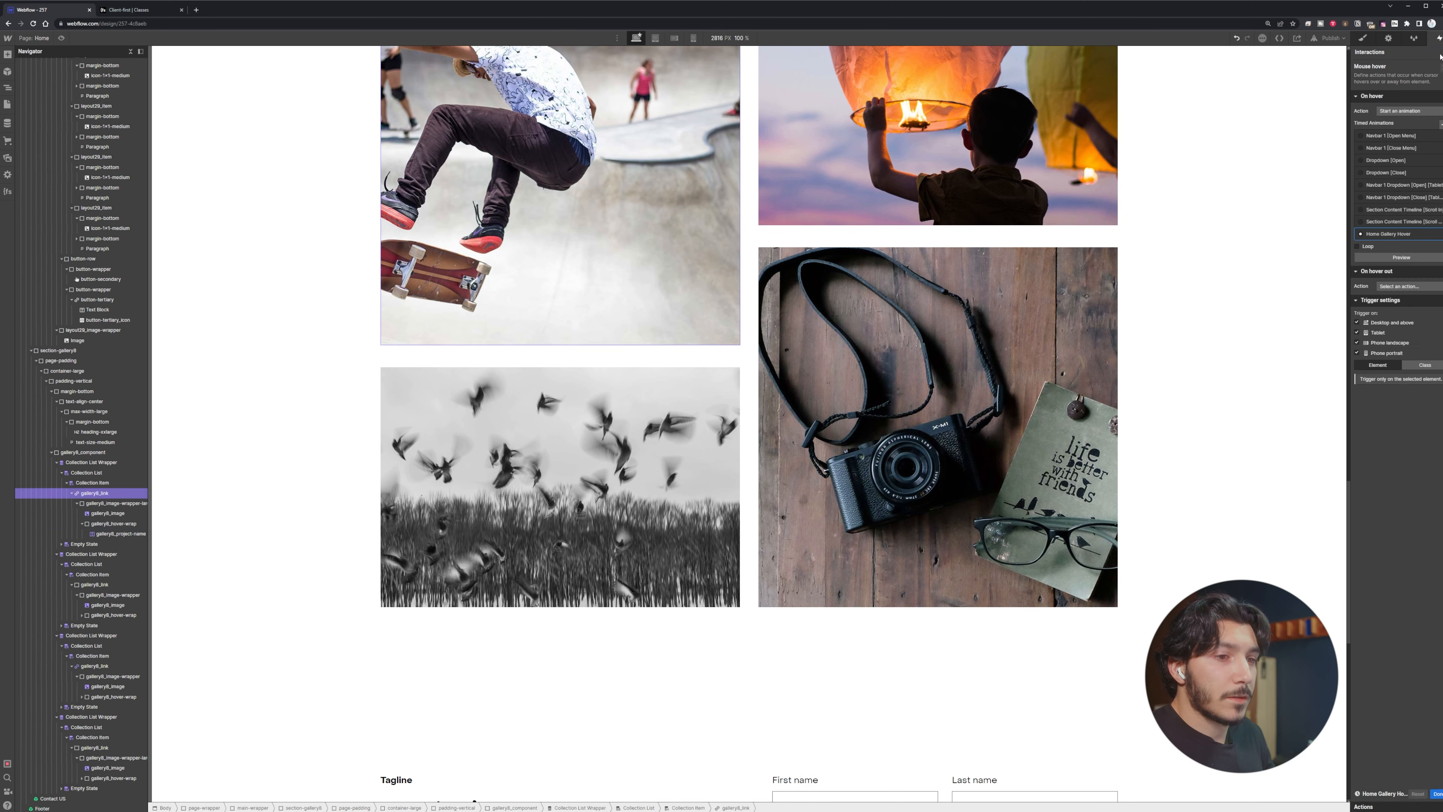
Preview the gallery again to test the hover overlay on the first project image
click(62, 39)
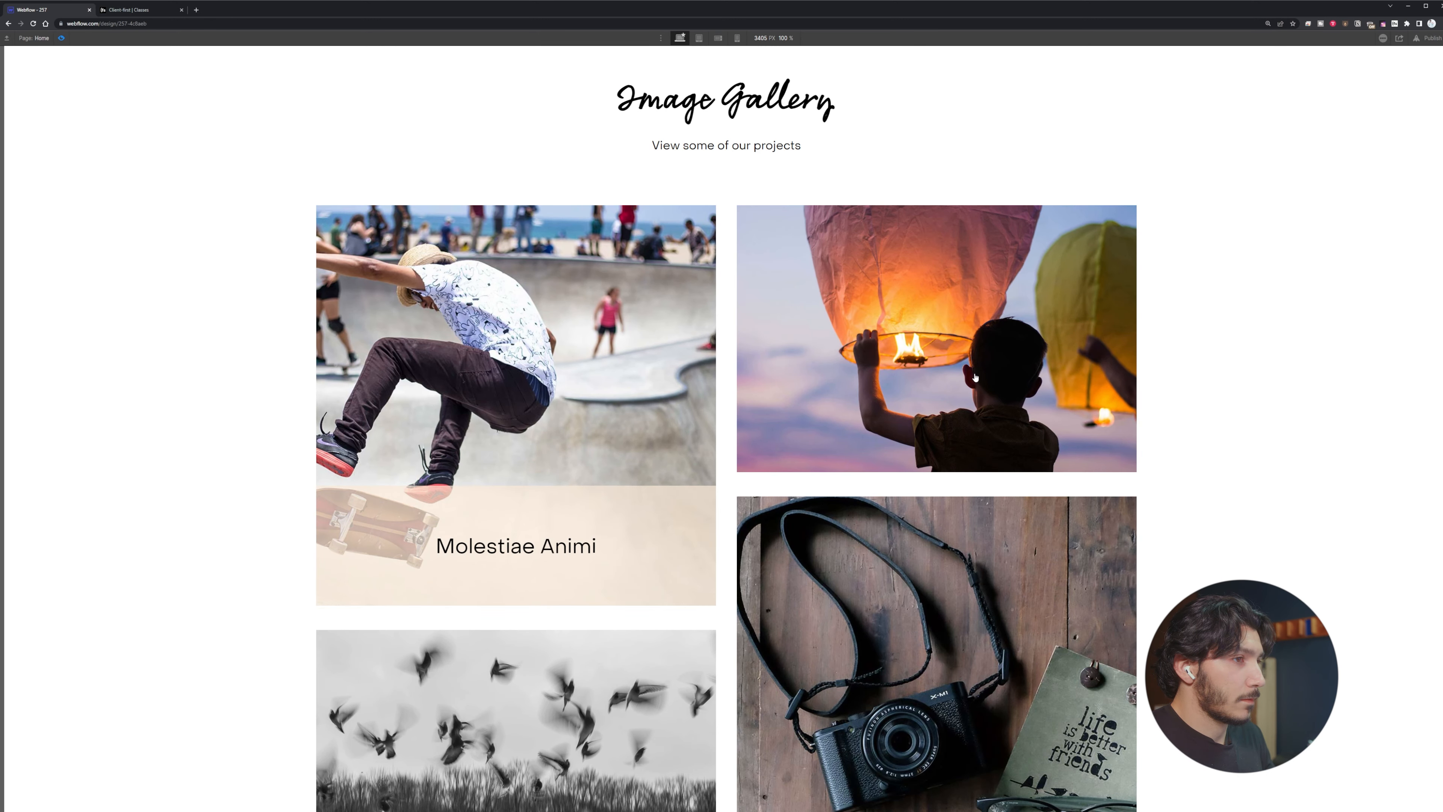
scroll(975, 377, down, 3)
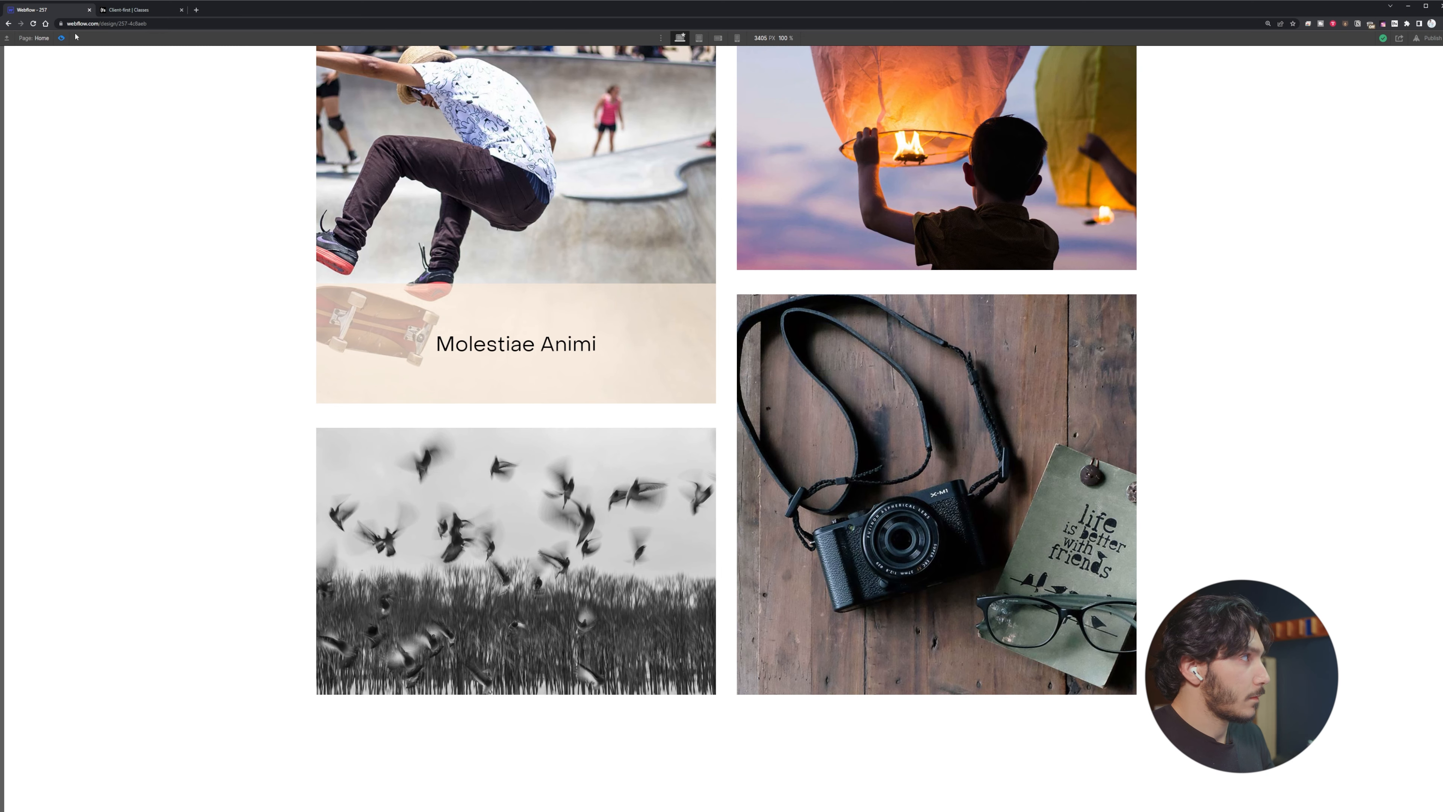
click(61, 38)
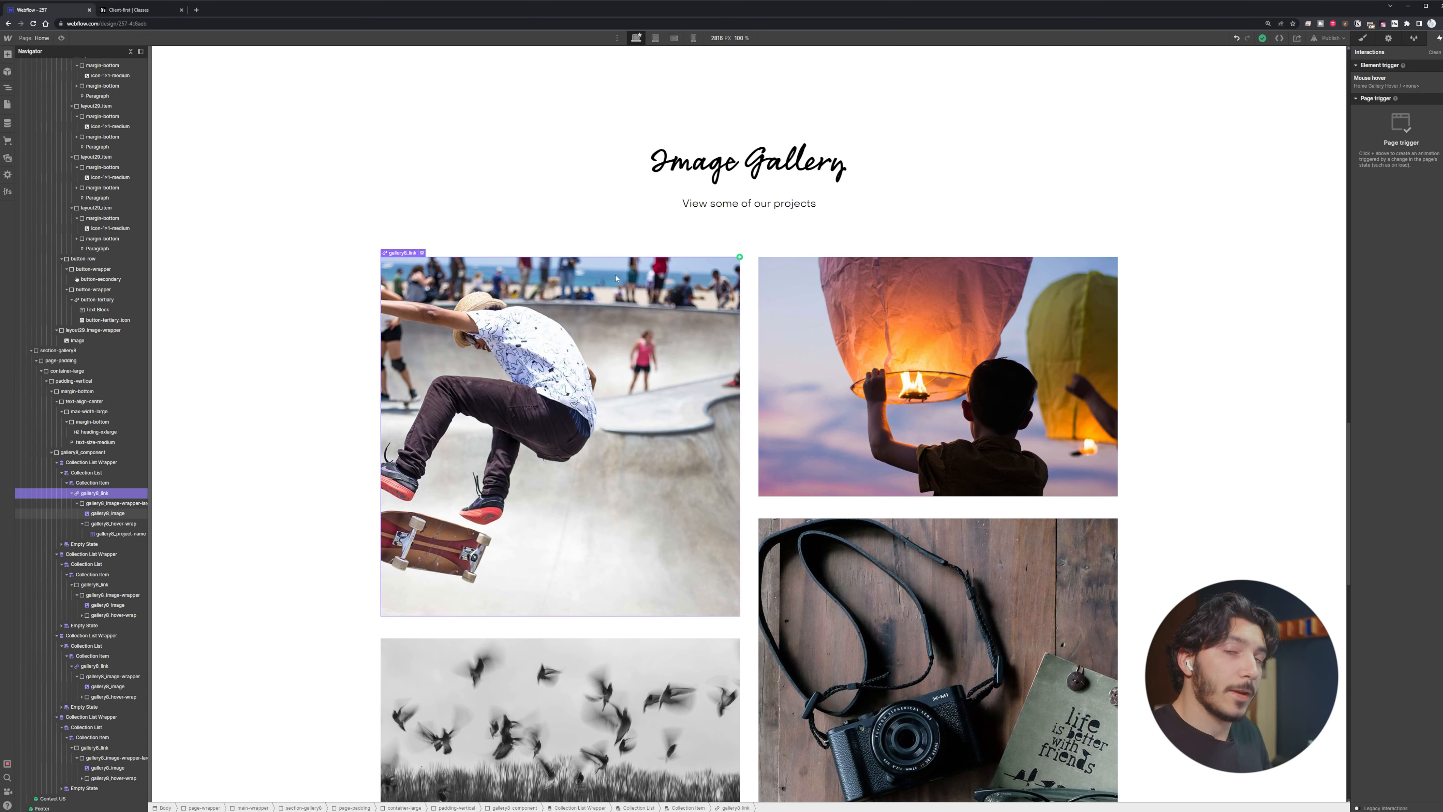
click(62, 38)
click(61, 38)
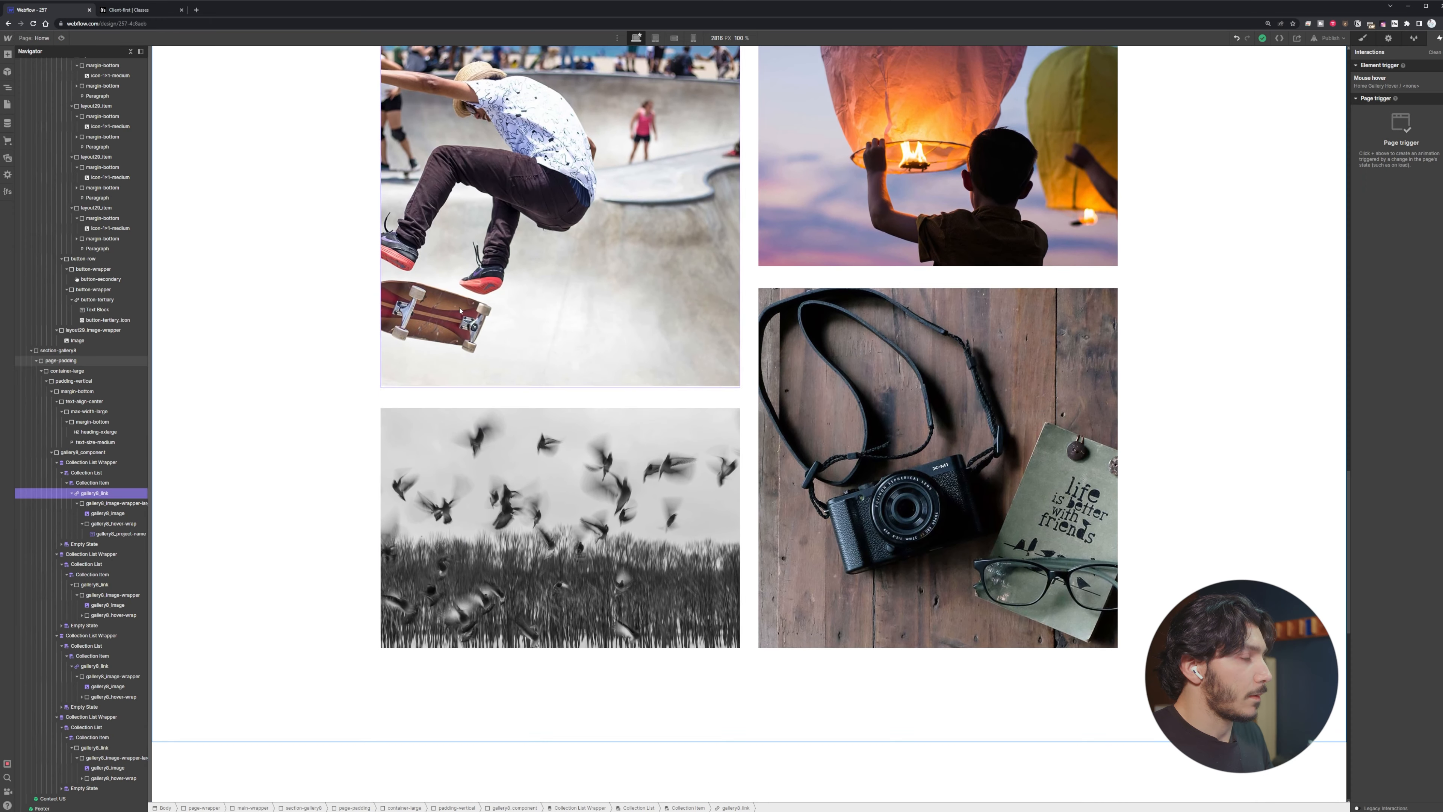
scroll(432, 216, up, 3)
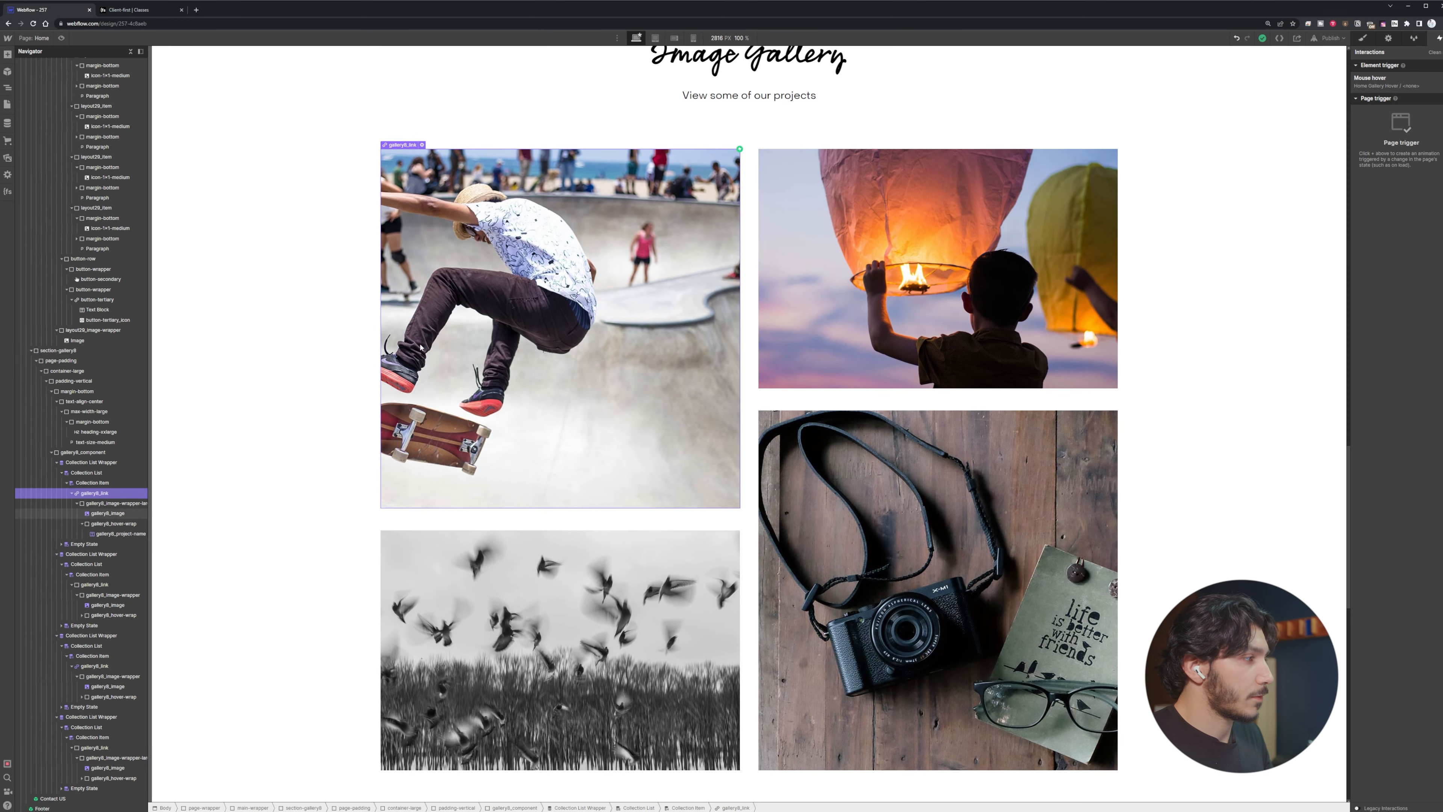
Set the hover-out action of the first gallery8_link's mouse hover trigger to start an animation
click(105, 482)
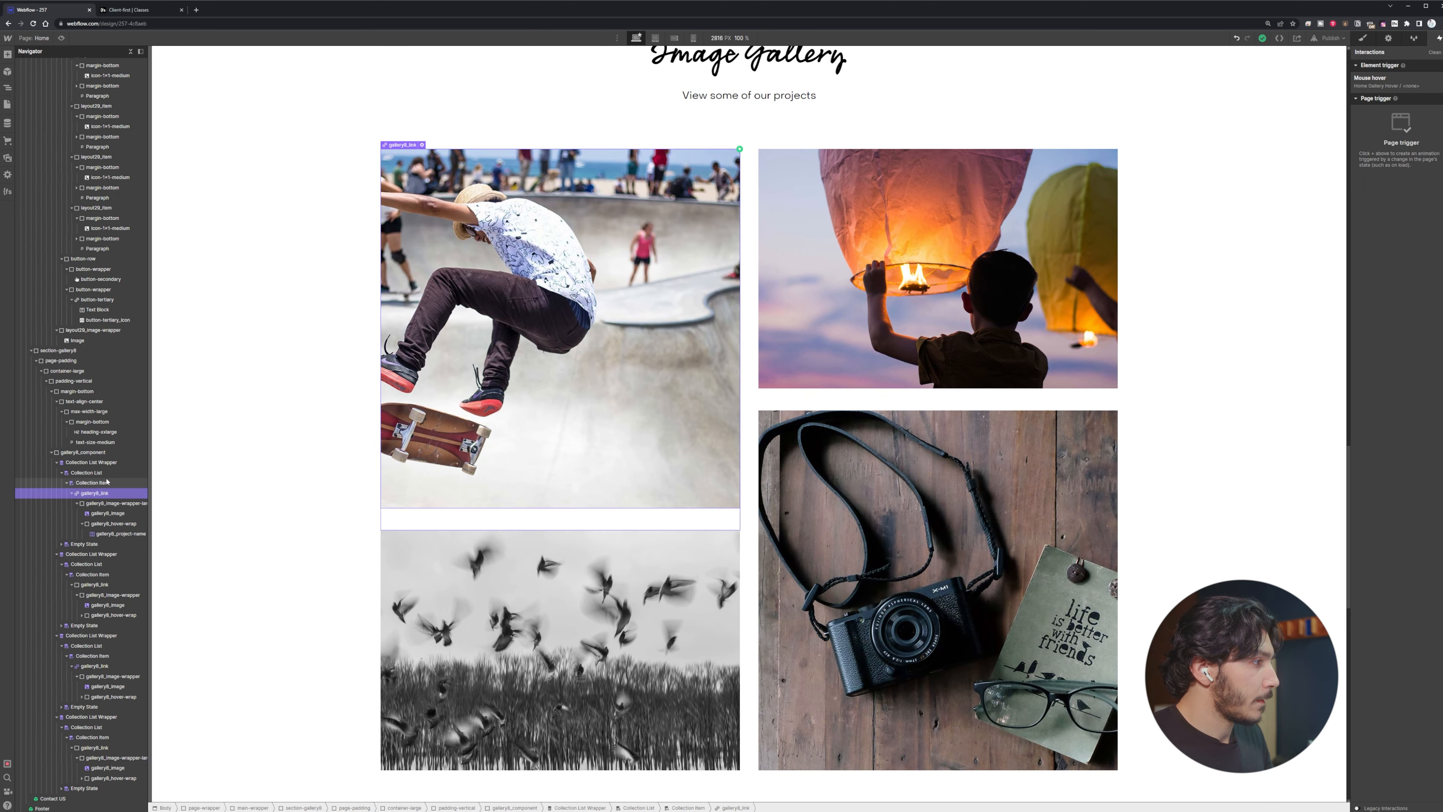
click(104, 454)
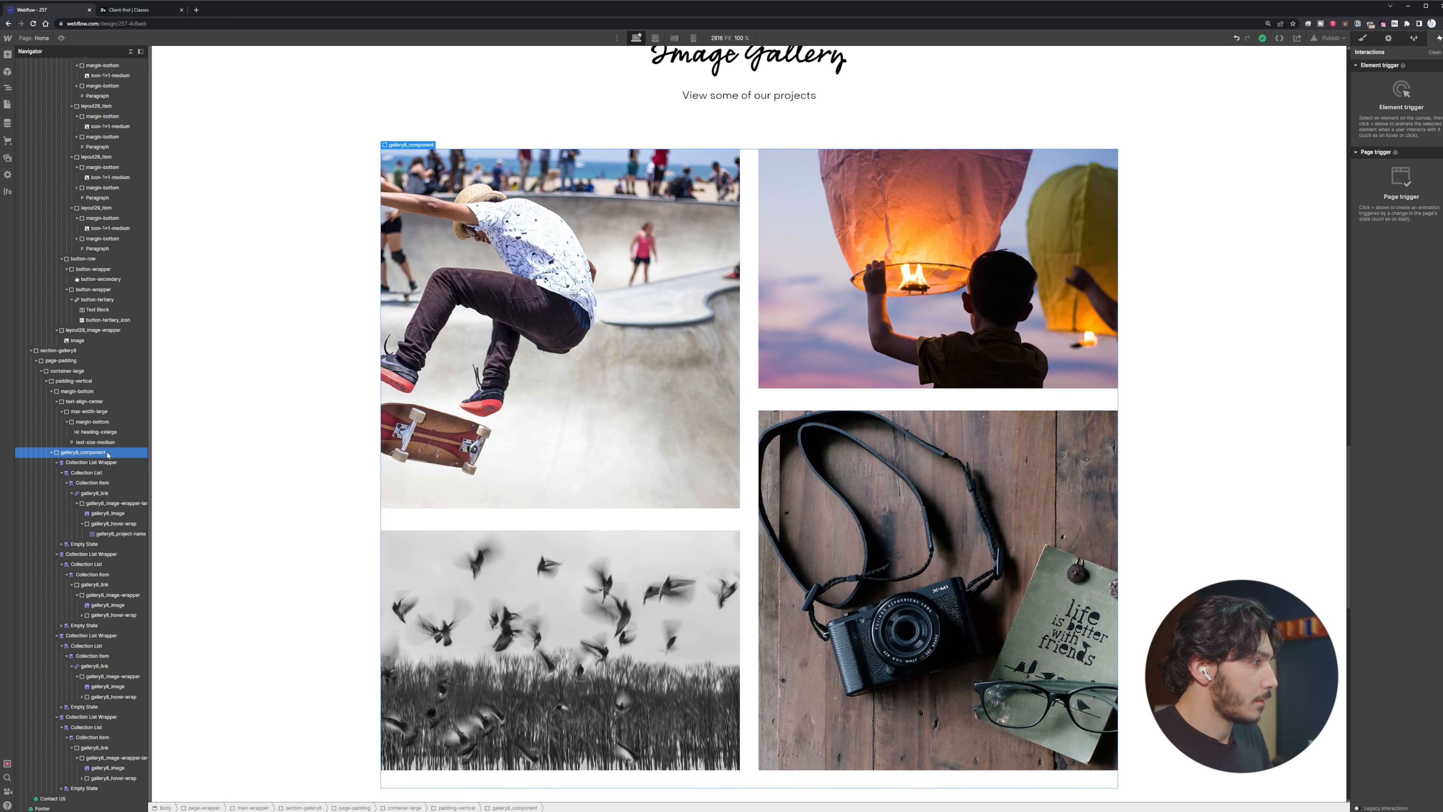
click(106, 493)
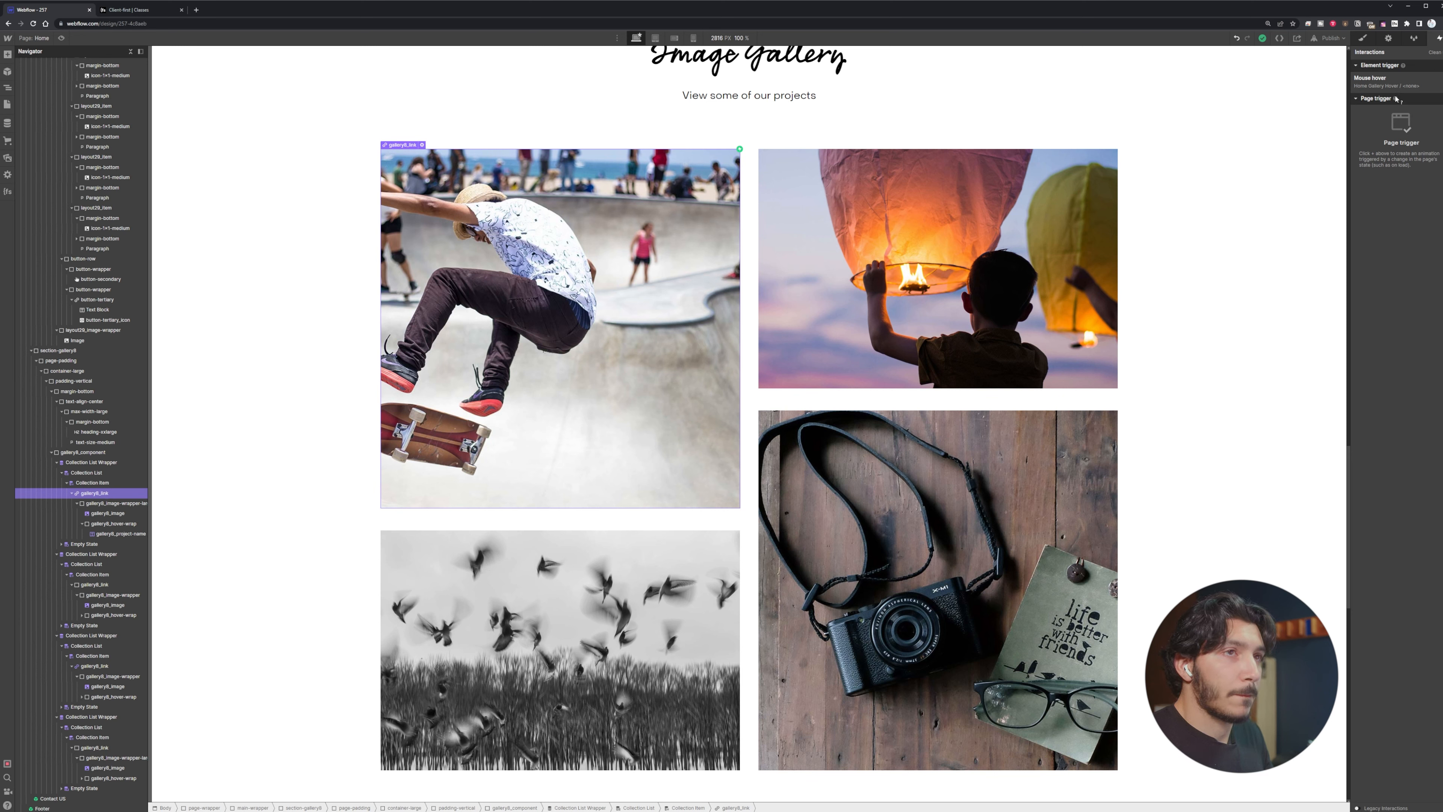
click(1401, 82)
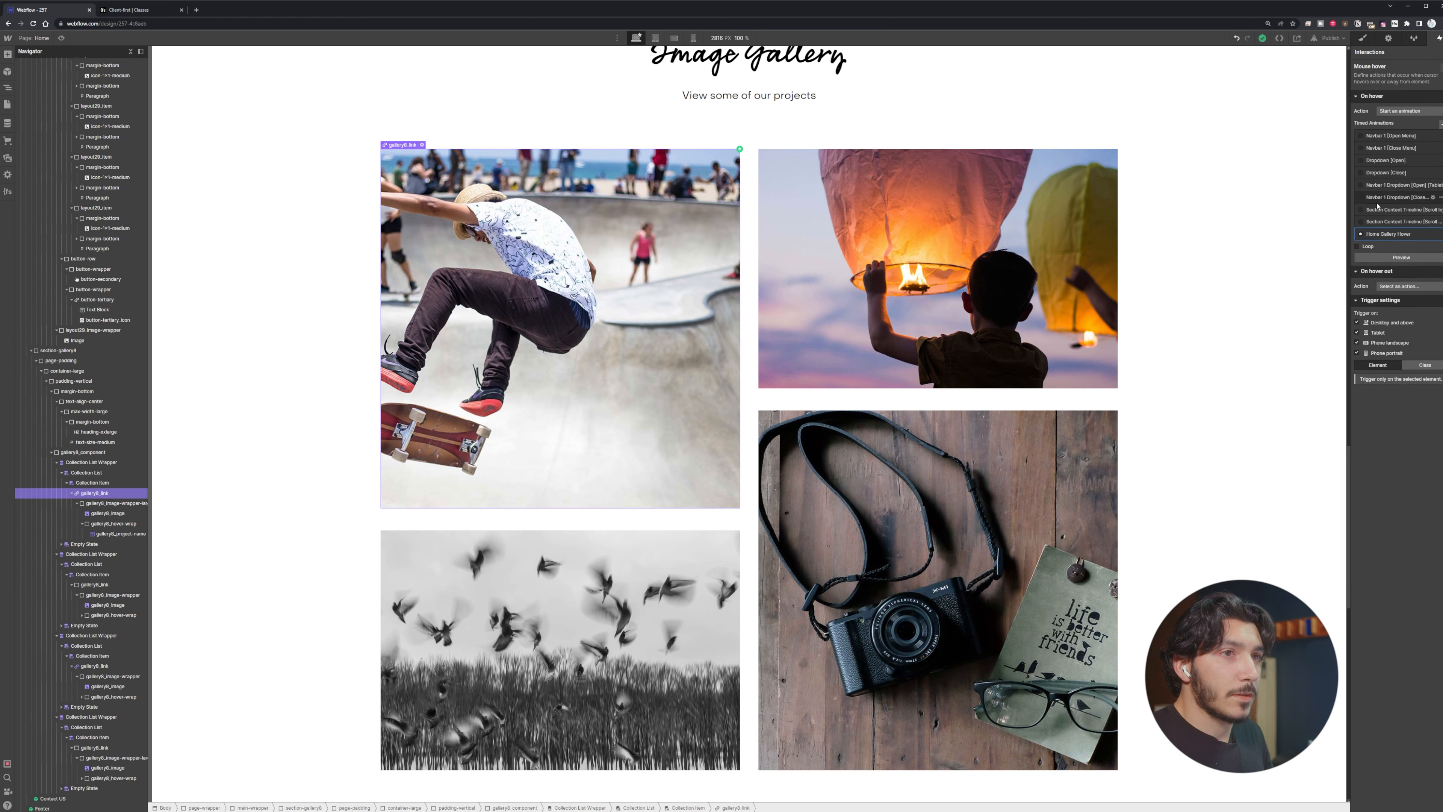
click(1394, 287)
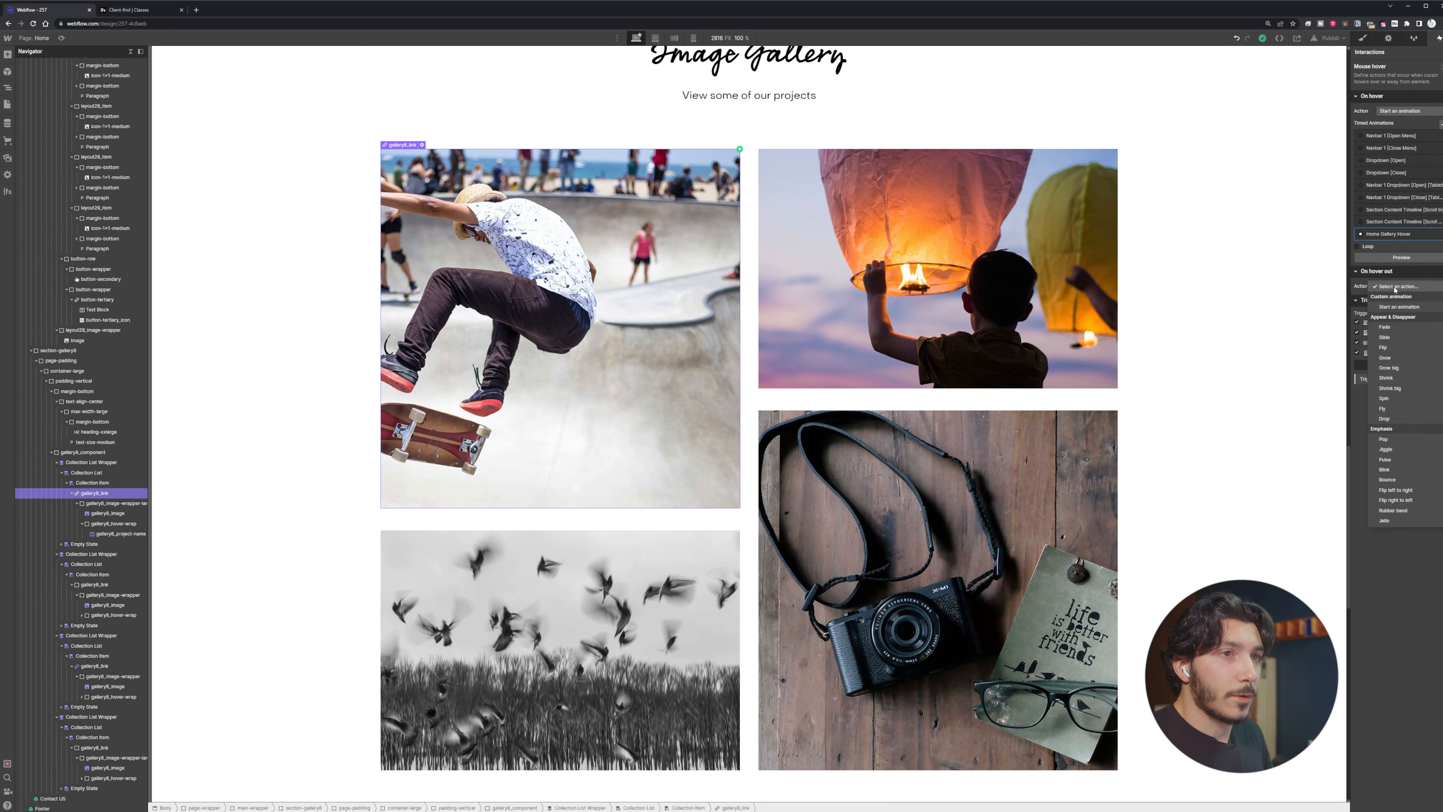
click(1399, 307)
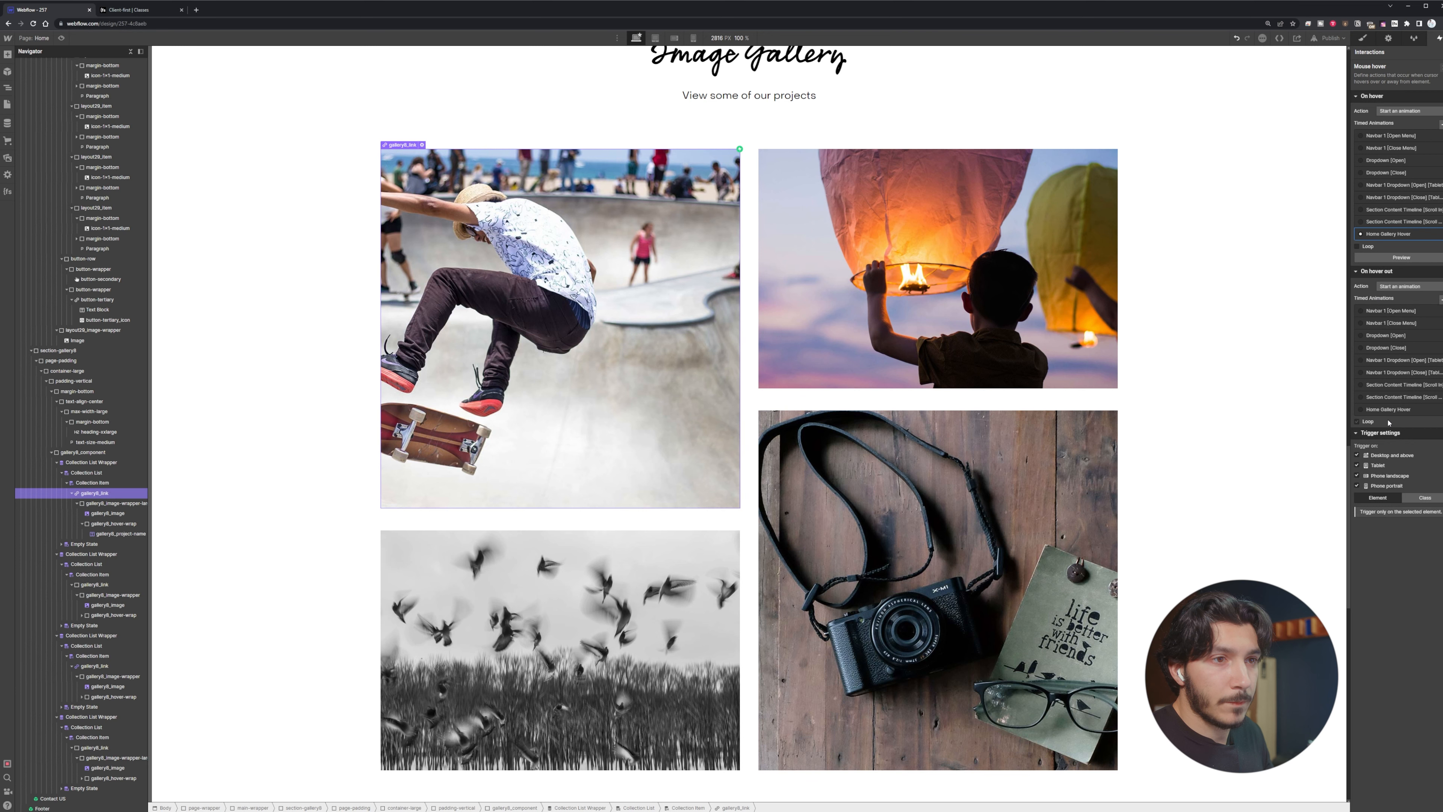
Create a new timed animation for hover out and name it "Home Gallery Mouse Away"
click(1441, 298)
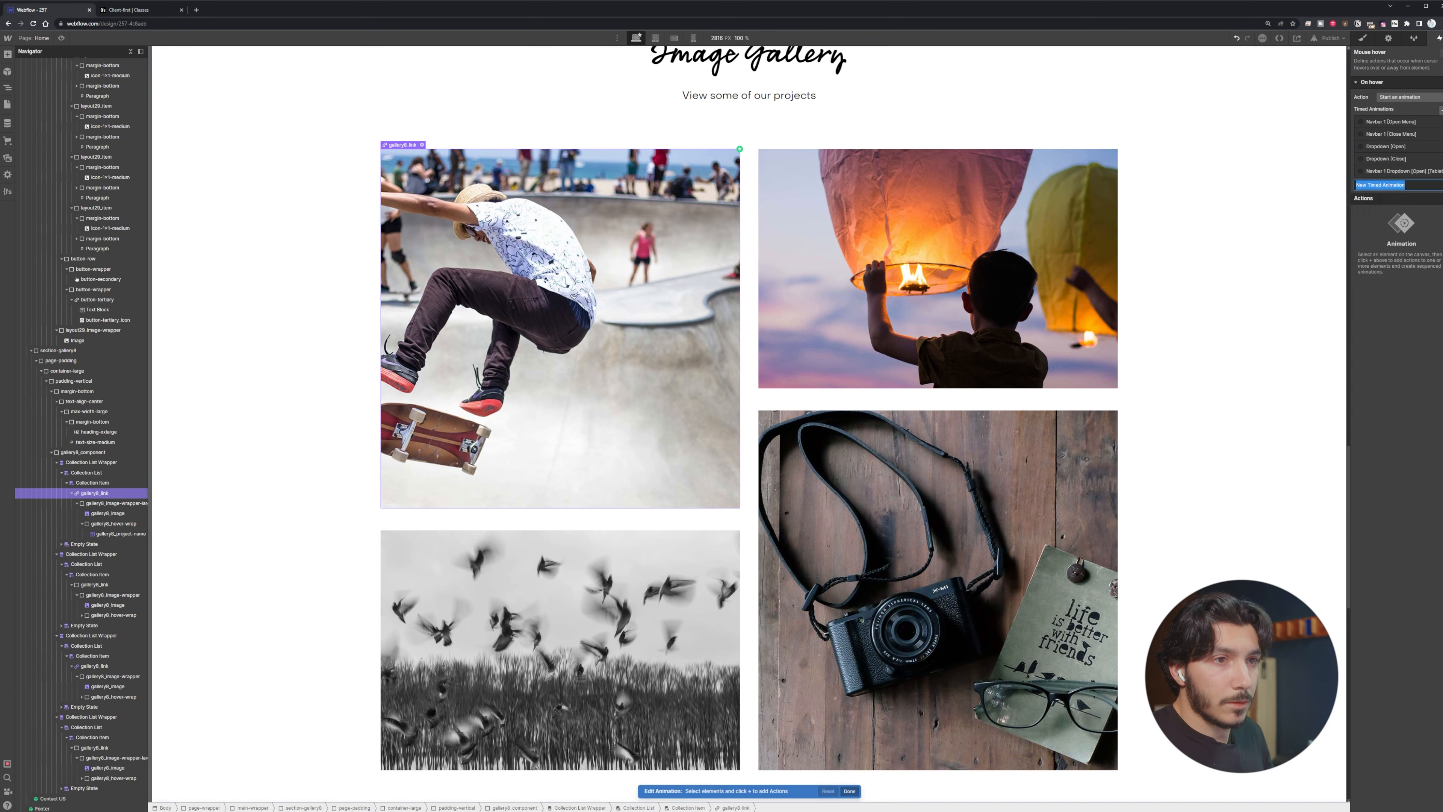
text(Mo)
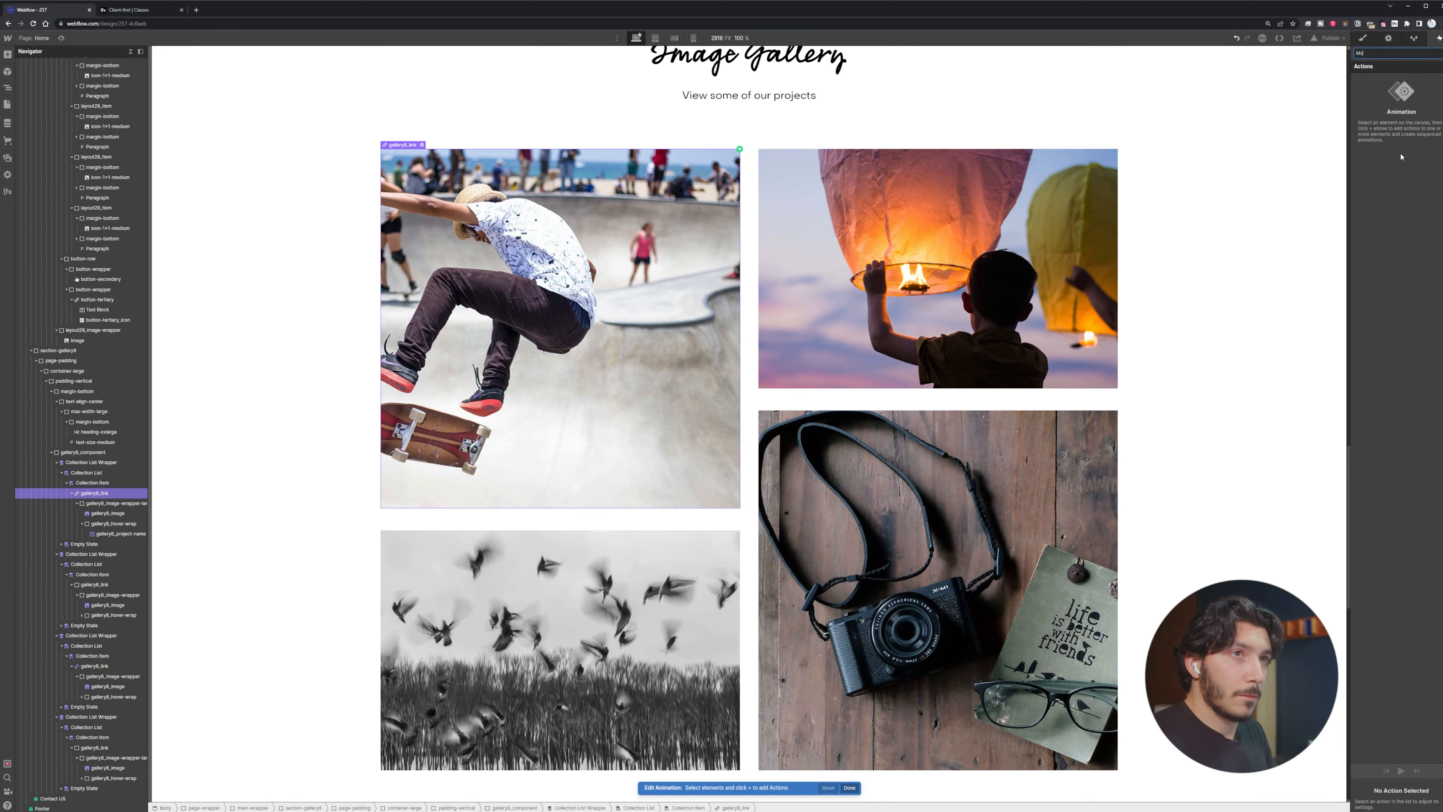
key(BackSpace)
text(Home Gallery Mouse Away)
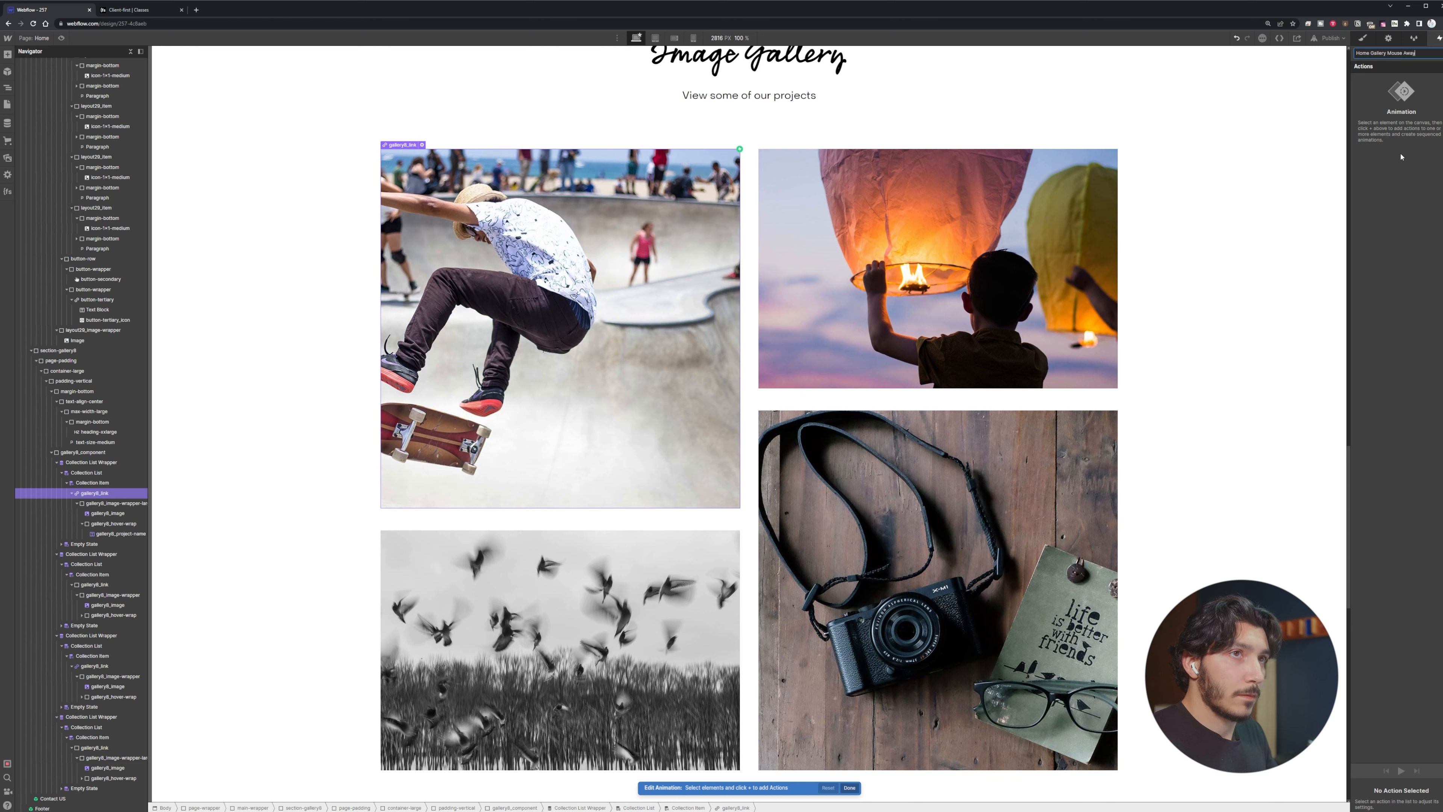
Confirm the animation name and add a Hide/Show action to it for the first gallery8_hover-wrap
key(Return)
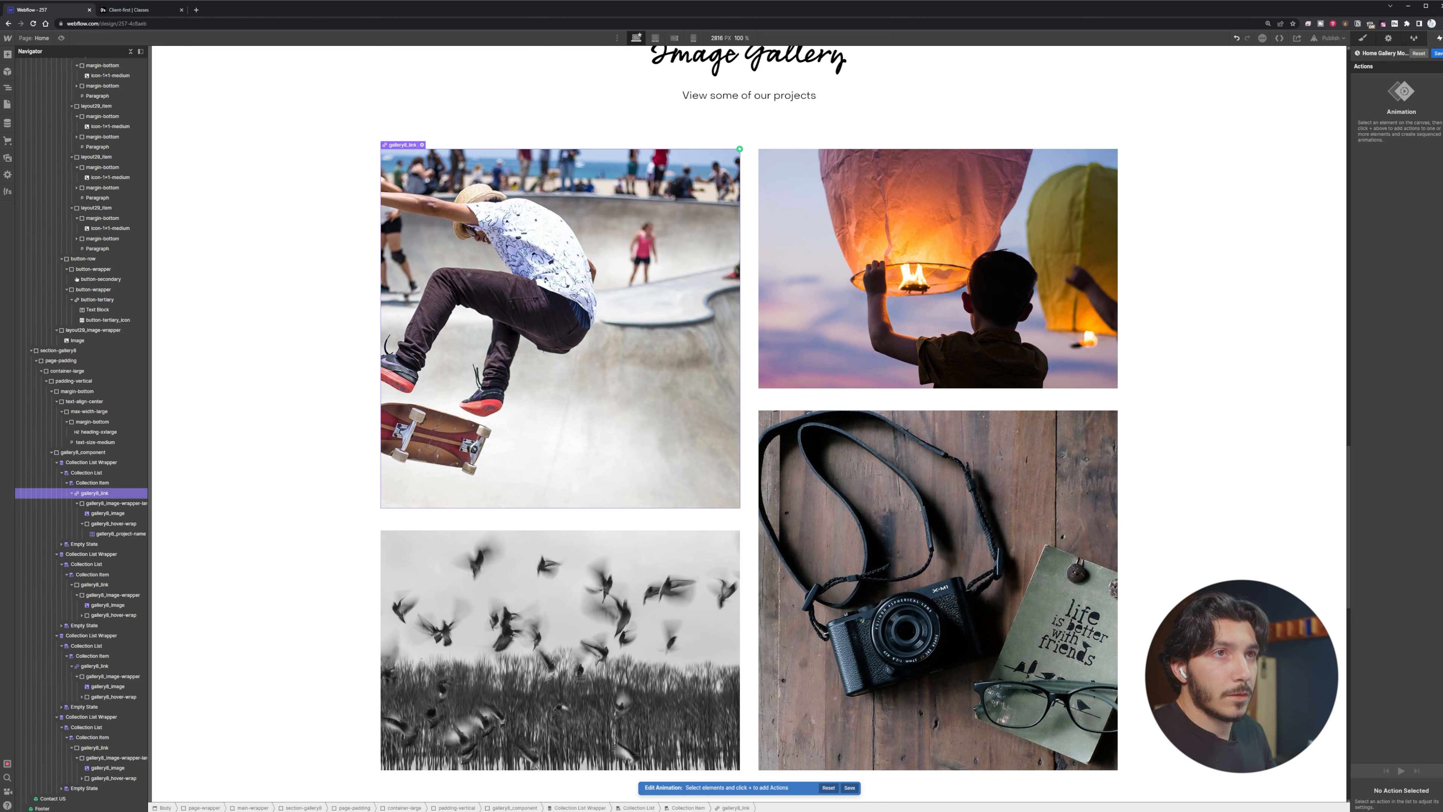
click(1442, 66)
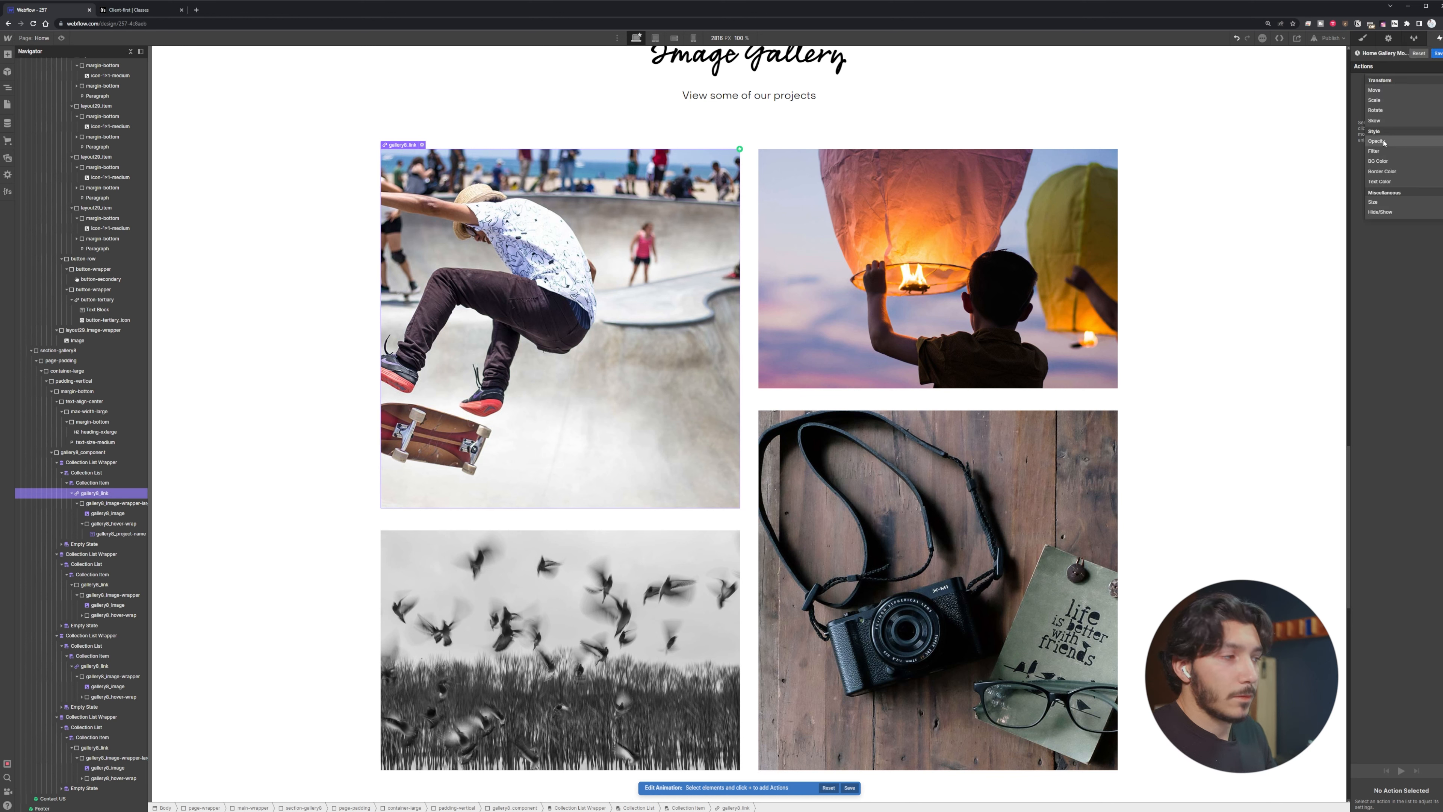
click(108, 523)
click(118, 525)
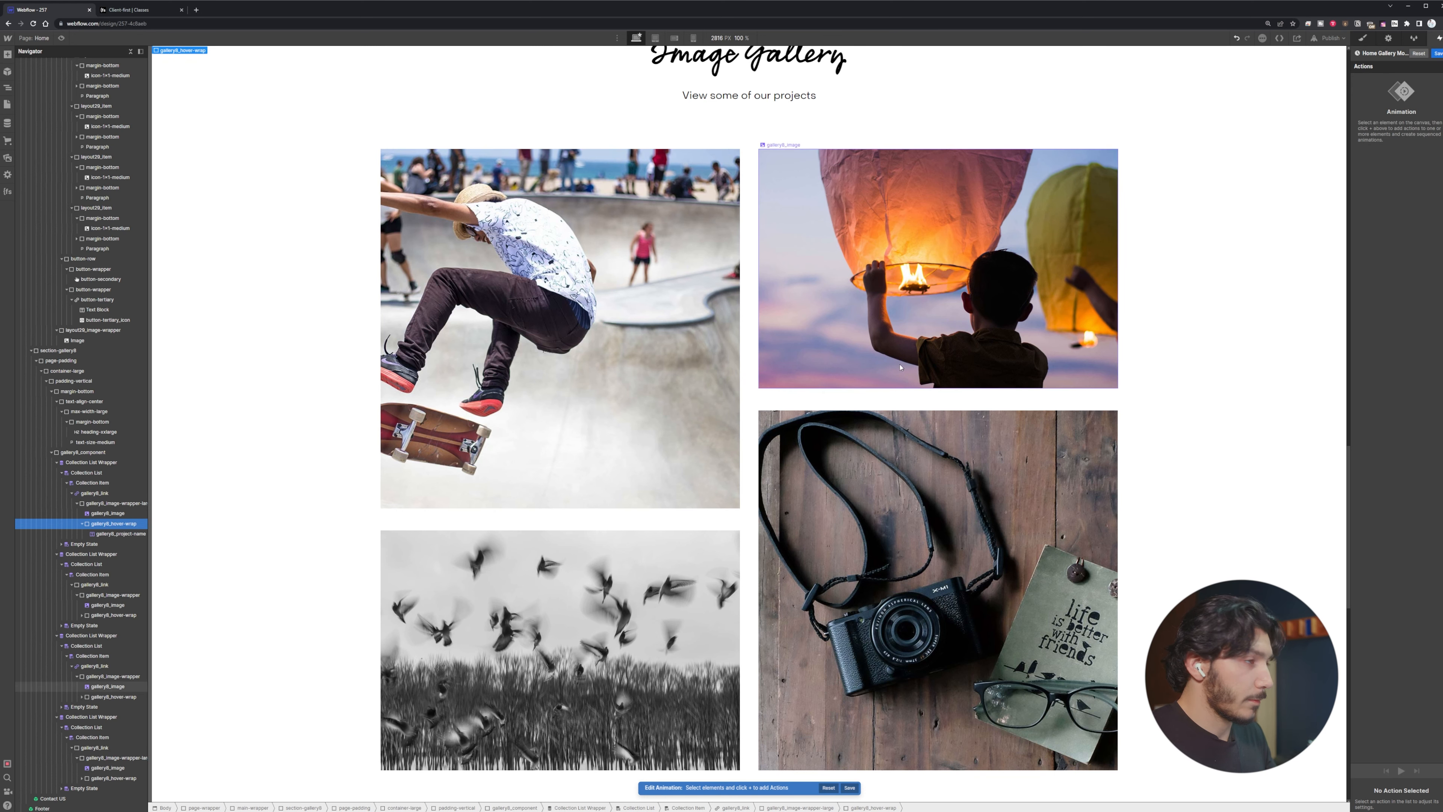
click(1442, 67)
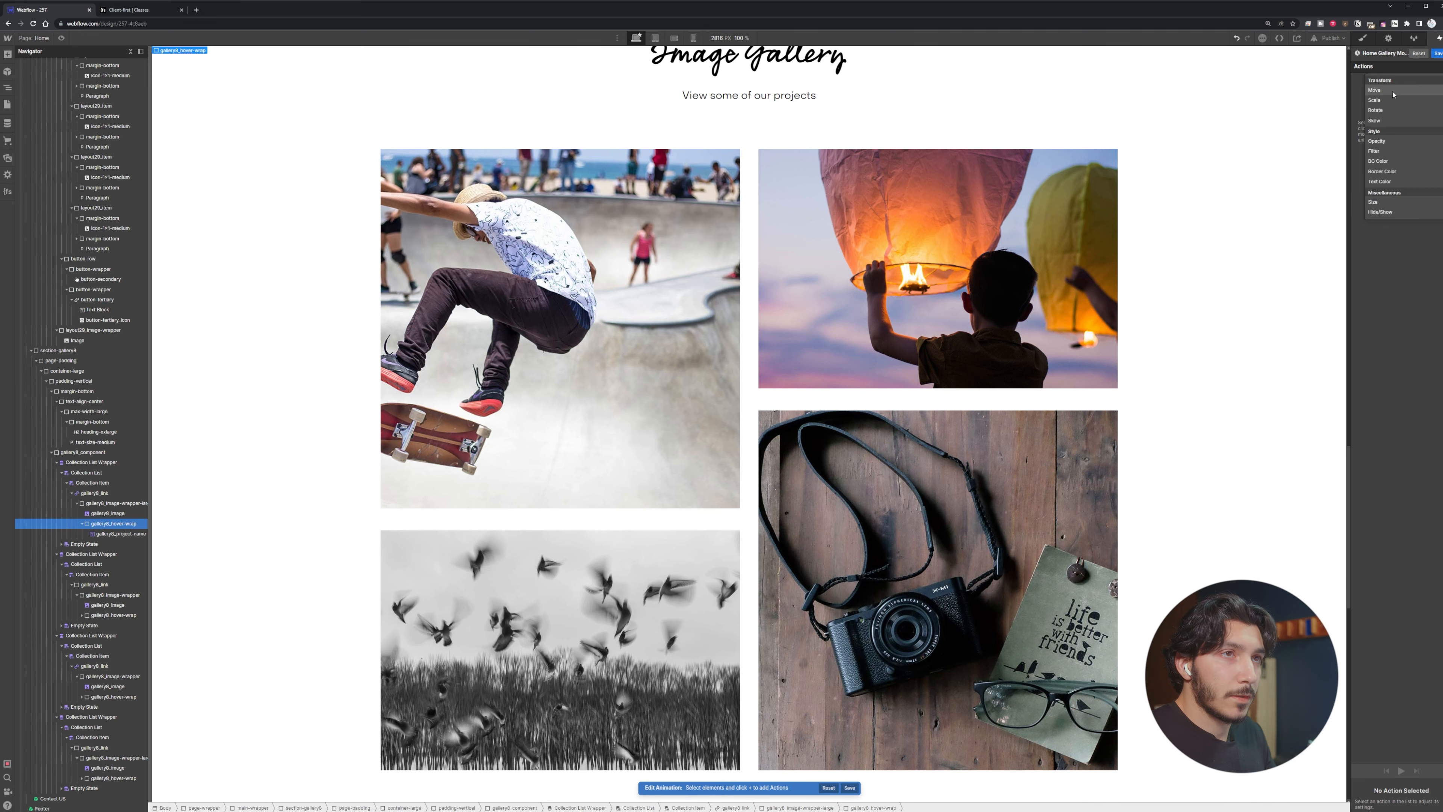
click(1386, 212)
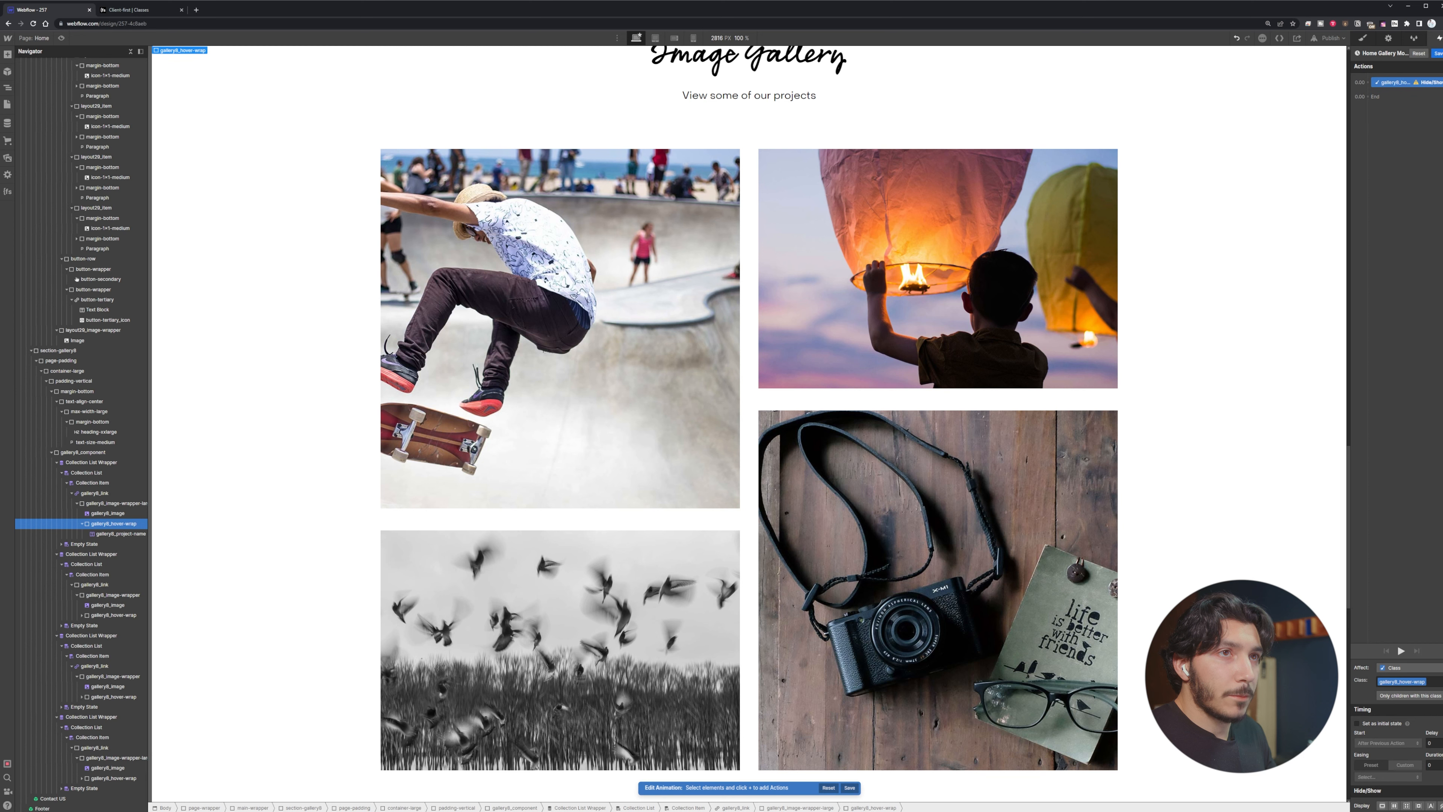
Add an Opacity action for the same gallery8_hover-wrap alongside the Hide/Show action, and set the Hide/Show action to hide the overlay
click(1441, 66)
click(1395, 142)
drag(1409, 97, 1409, 89)
click(1396, 83)
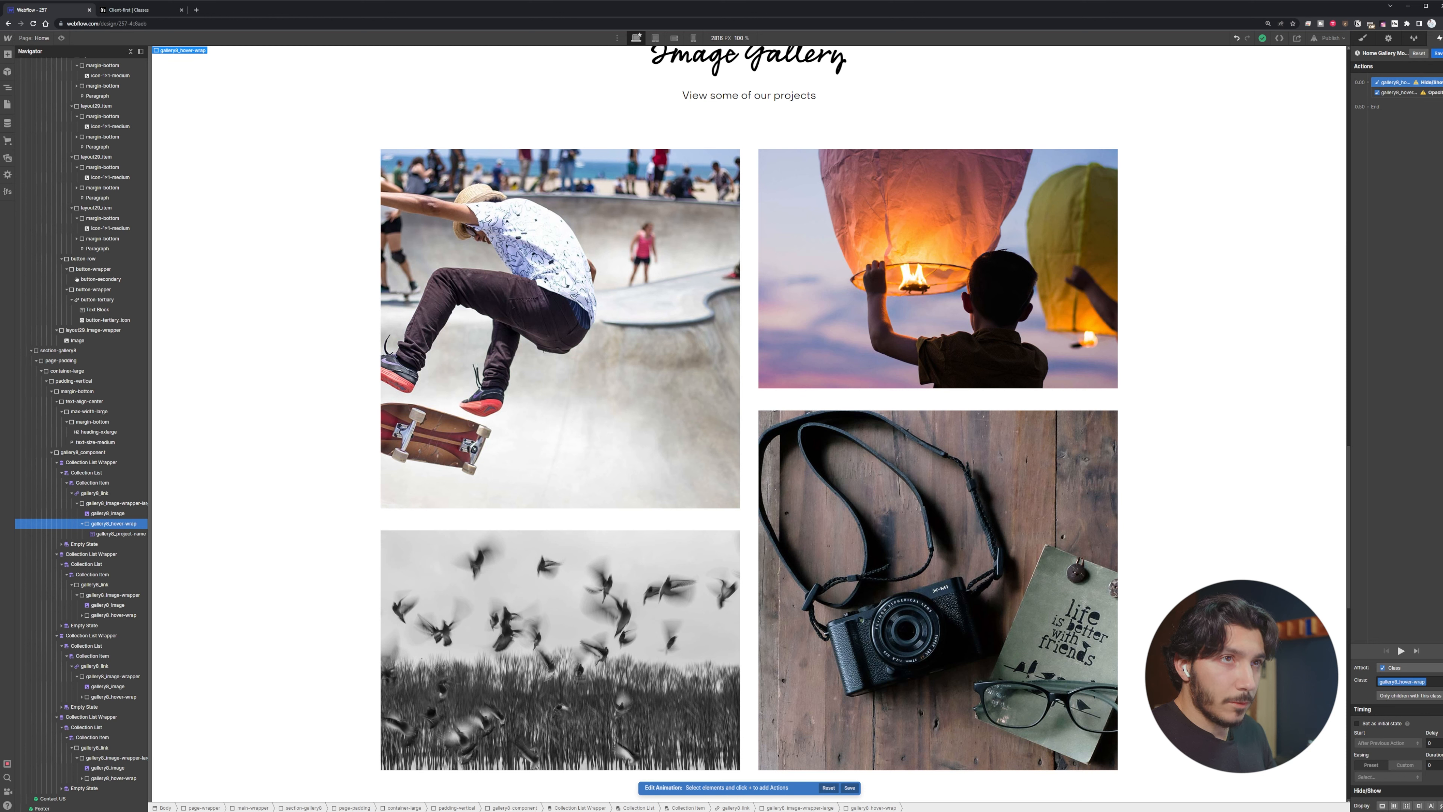
click(1441, 807)
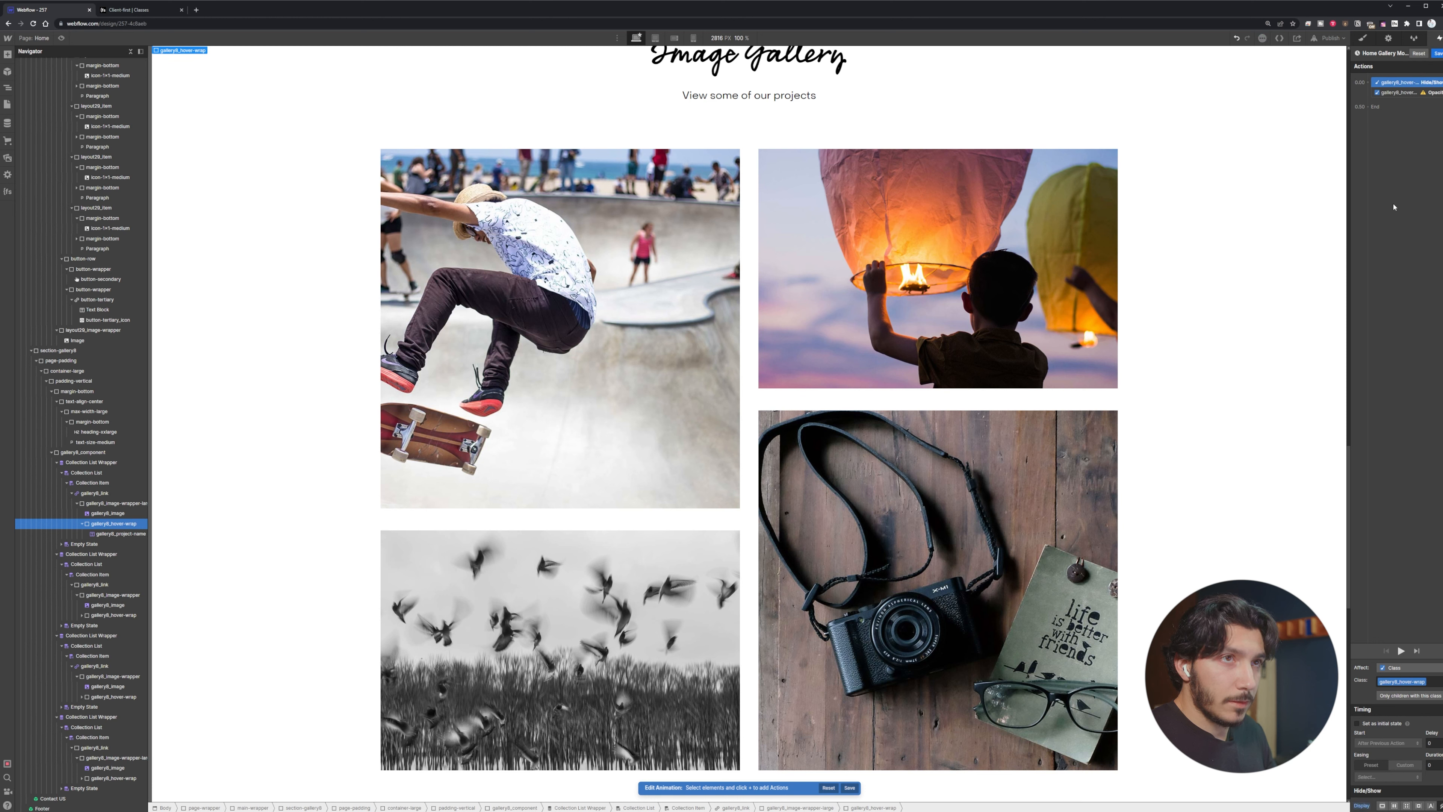
Set the Opacity action to 0%, place it before the Hide/Show action, and save the Home Gallery Mouse Away animation
click(1405, 93)
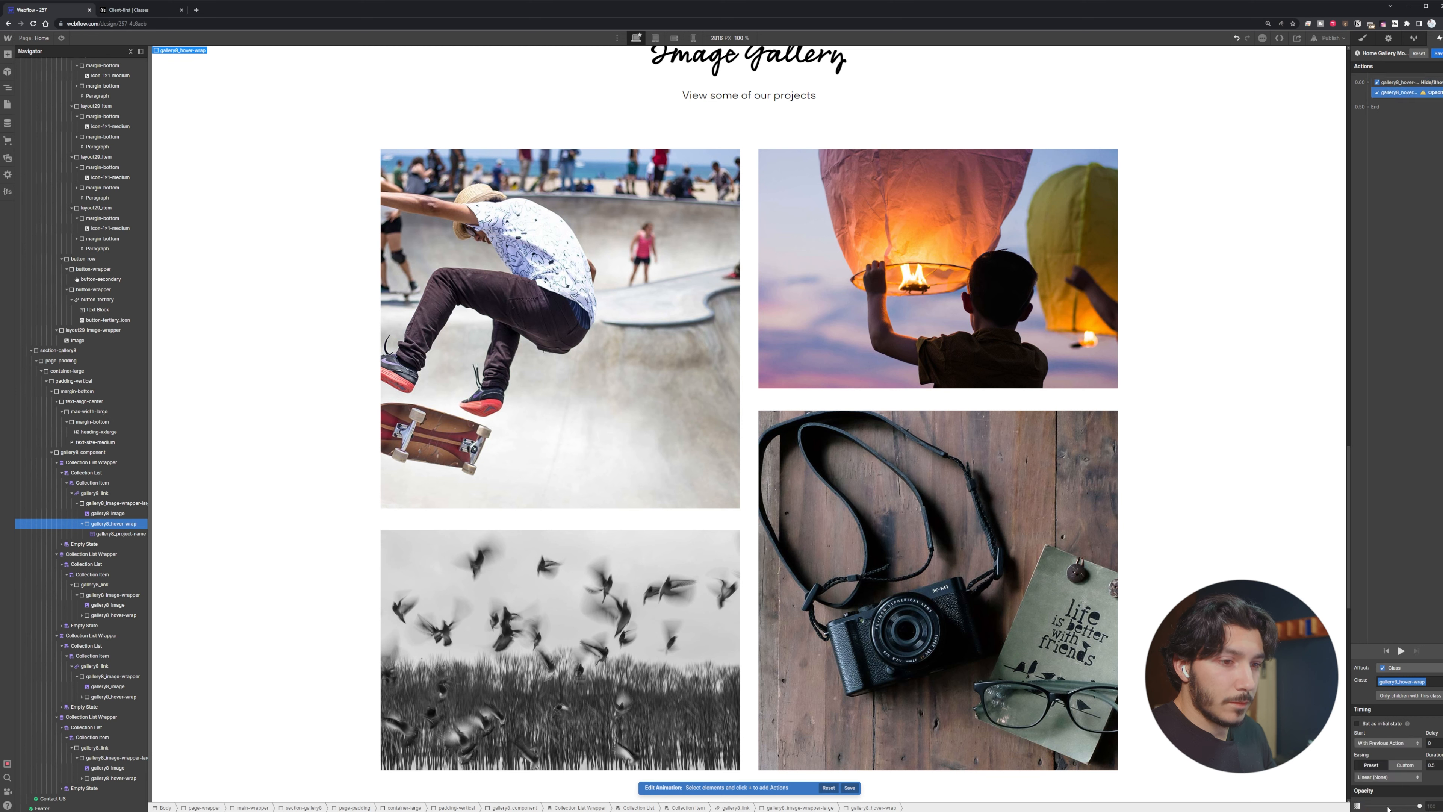
drag(1388, 807, 1364, 807)
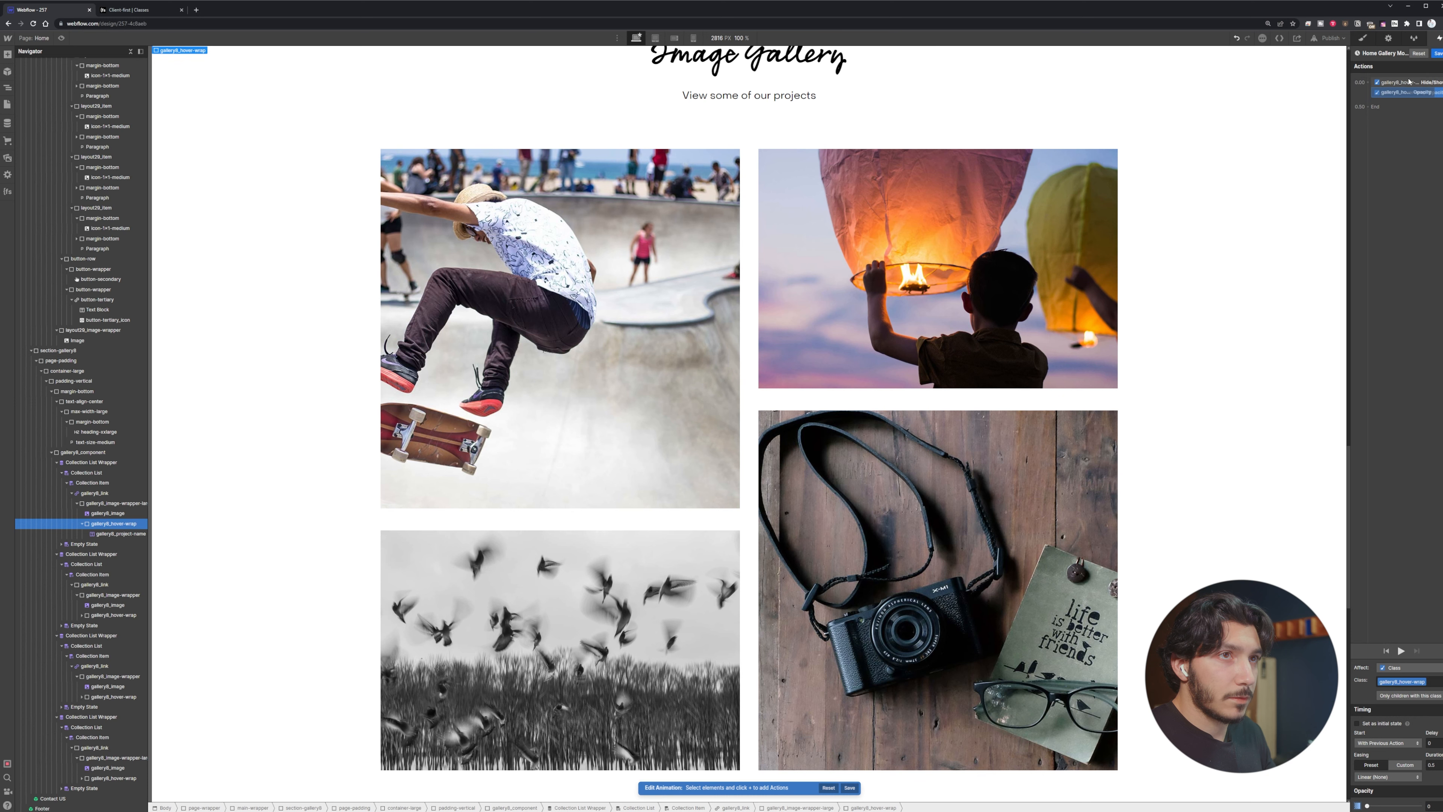
drag(1414, 85, 1414, 94)
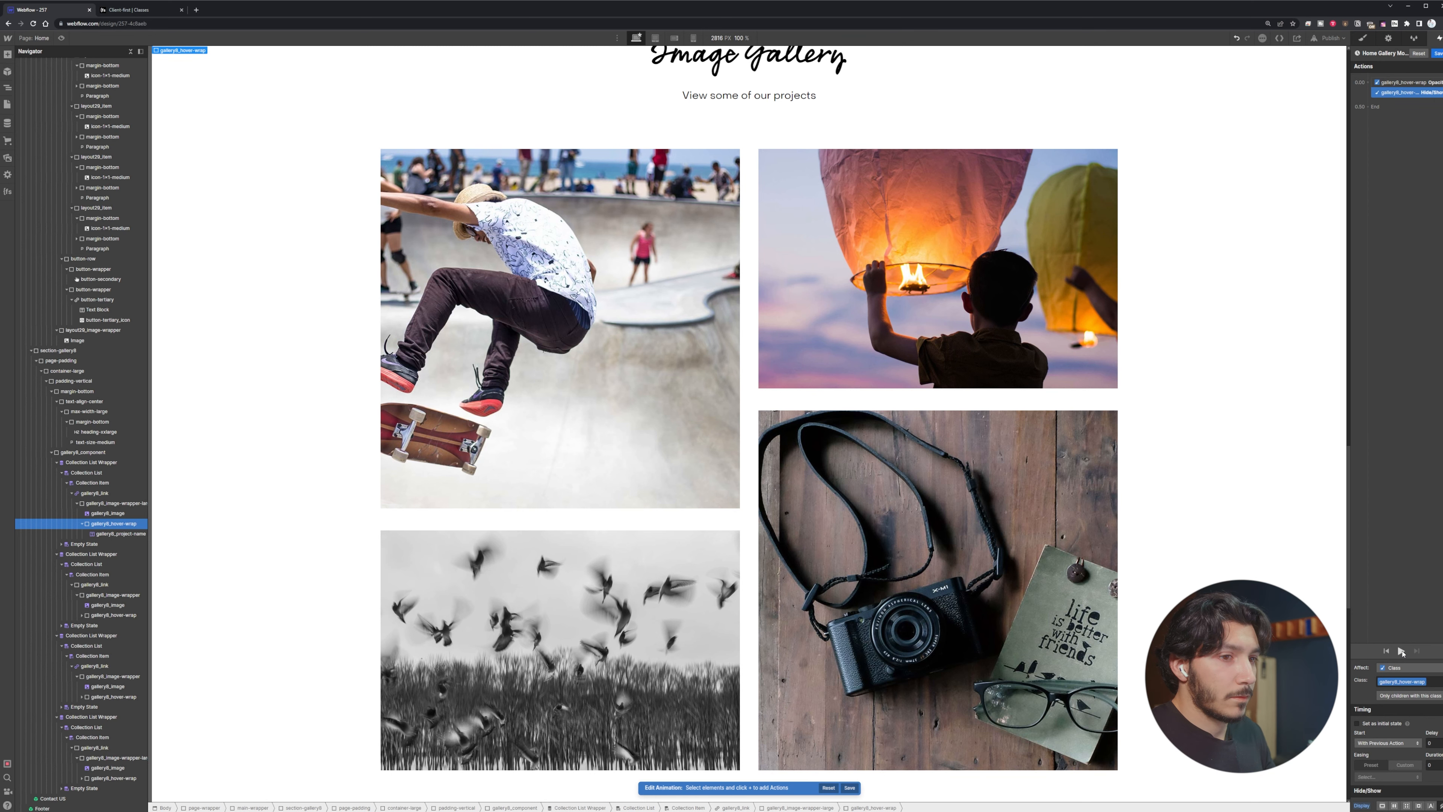
click(1437, 53)
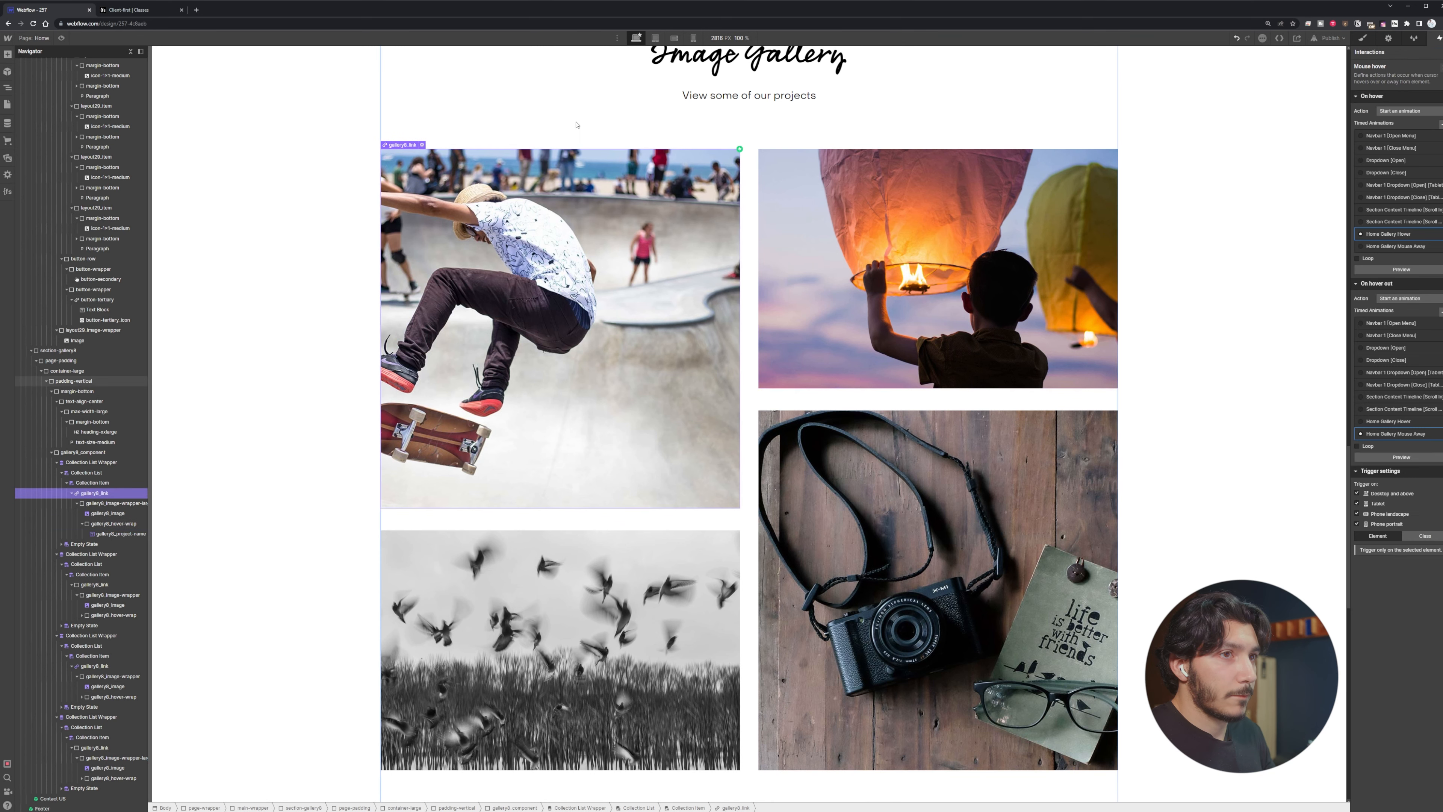
Preview the gallery to test the mouse-away animation on the first project image, and return to the designer
key(ctrl+shift+p)
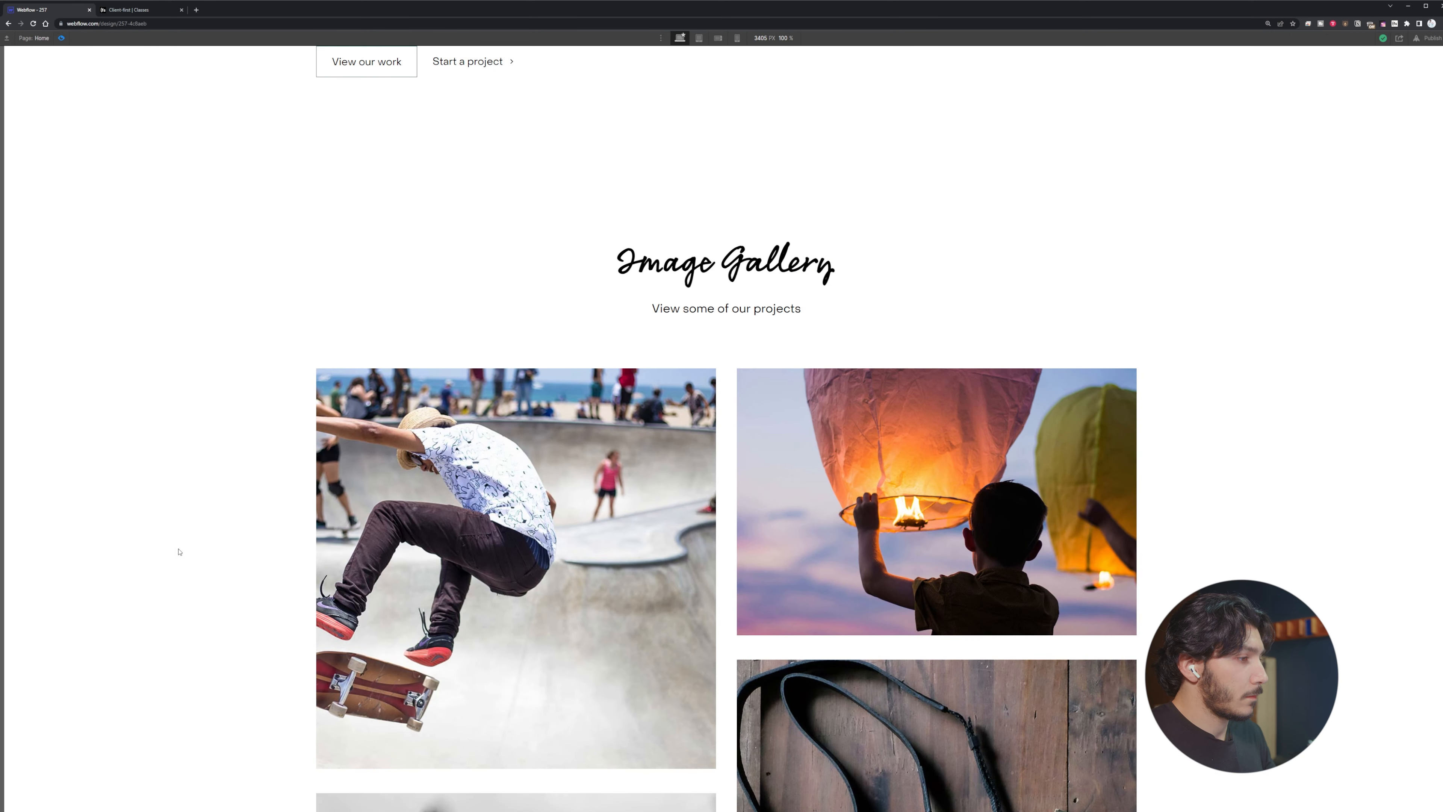
mouse_move(477, 574)
key(ctrl+shift+p)
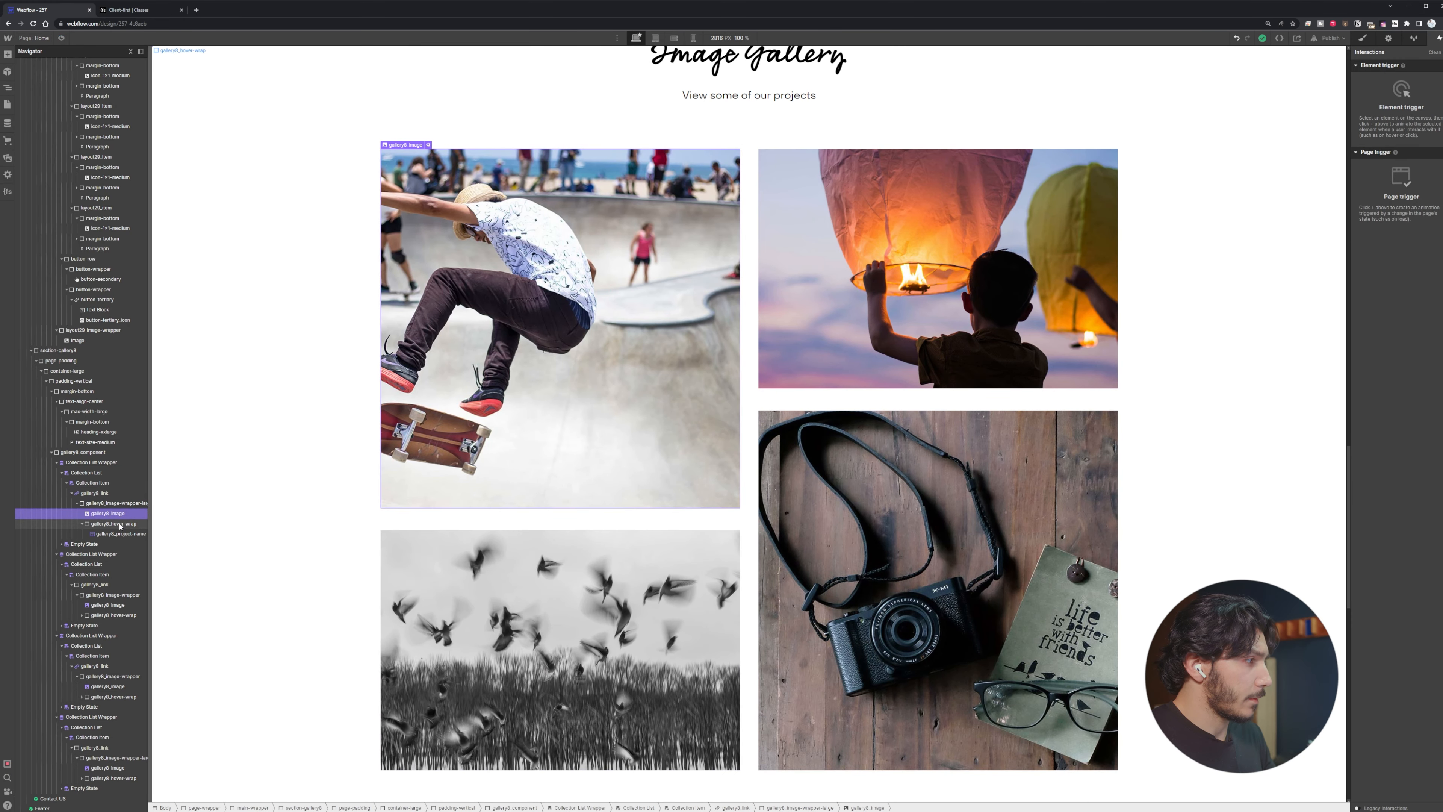
In the first gallery8_link's Home Gallery Mouse Away animation, make the Hide/Show action start after the Opacity action, and save it
click(120, 524)
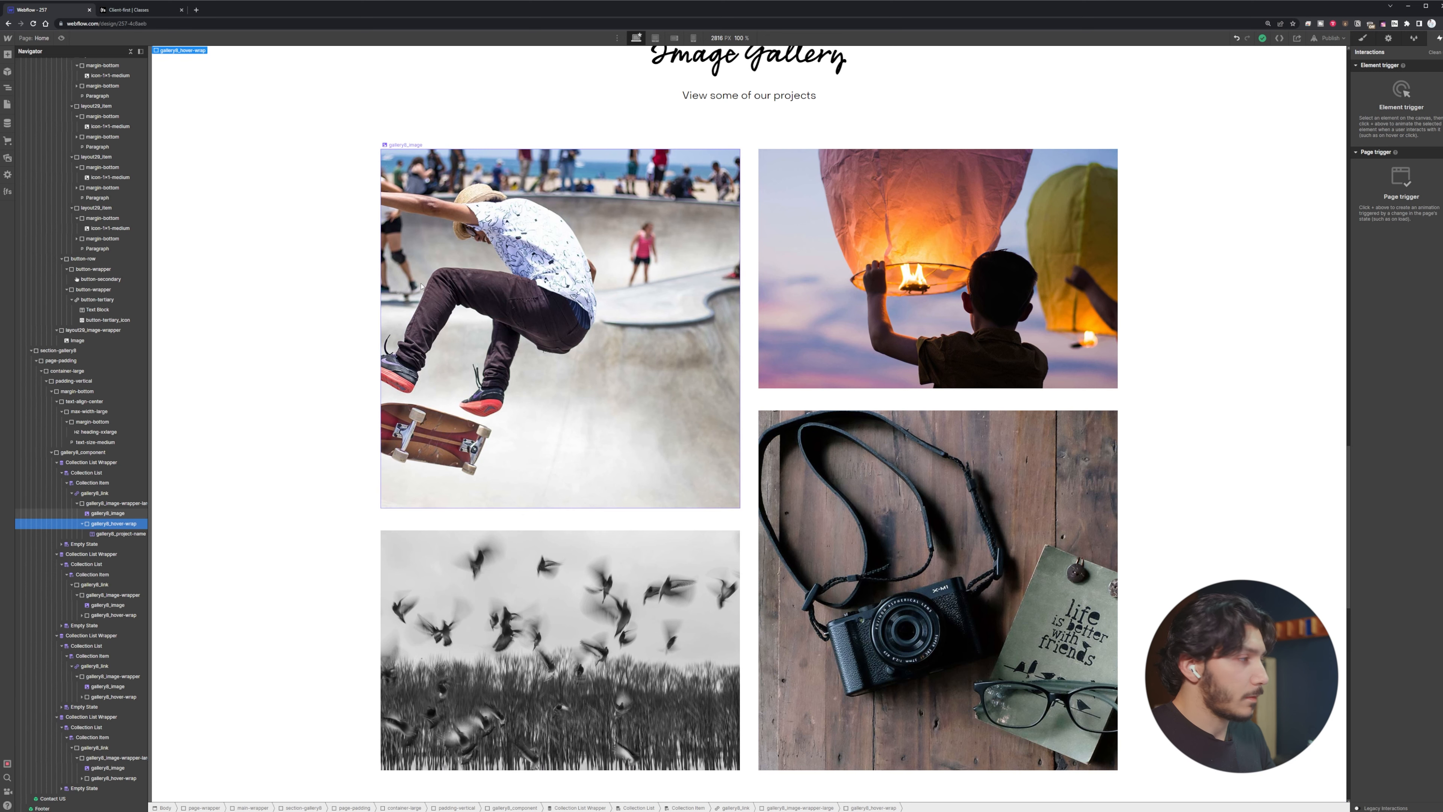
click(147, 494)
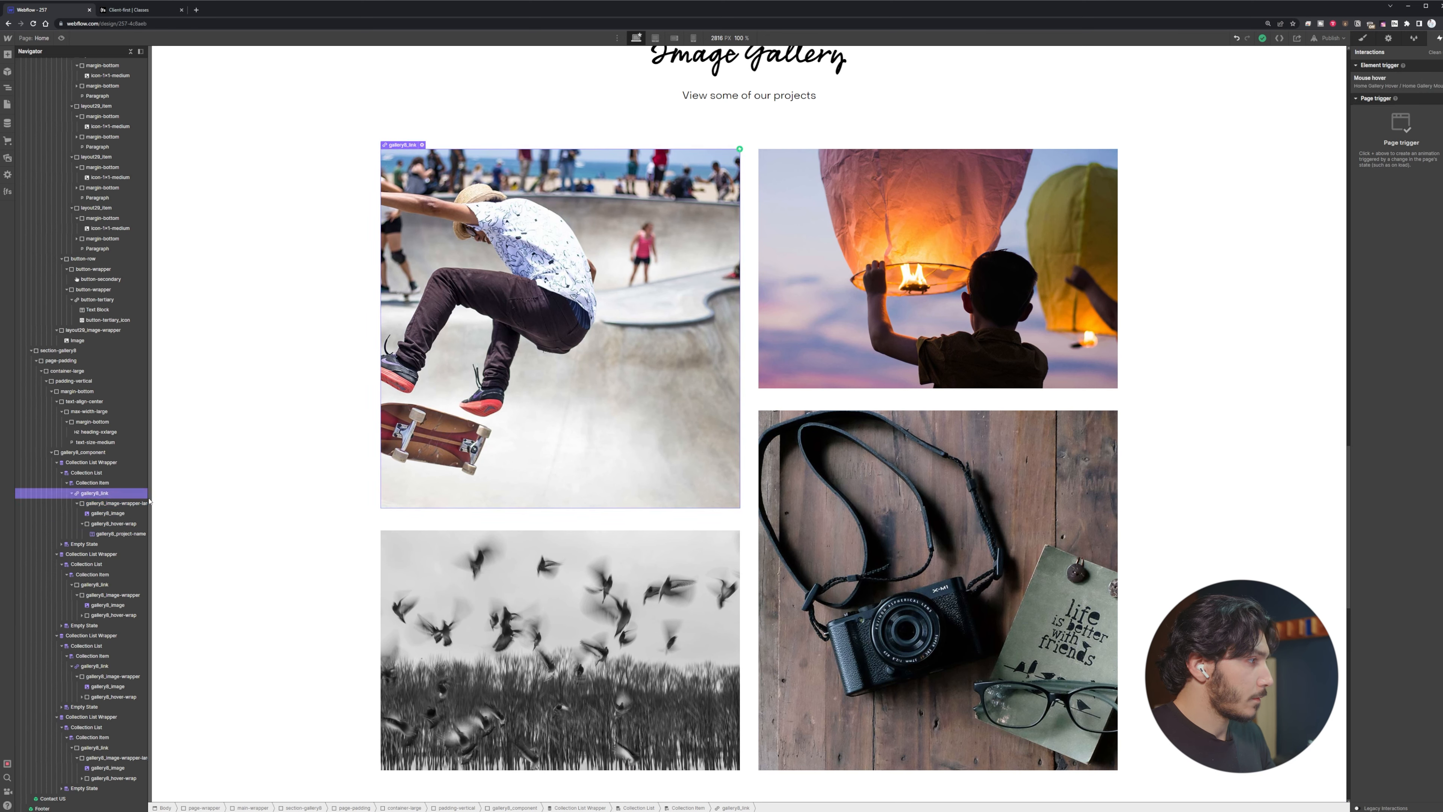
click(1424, 92)
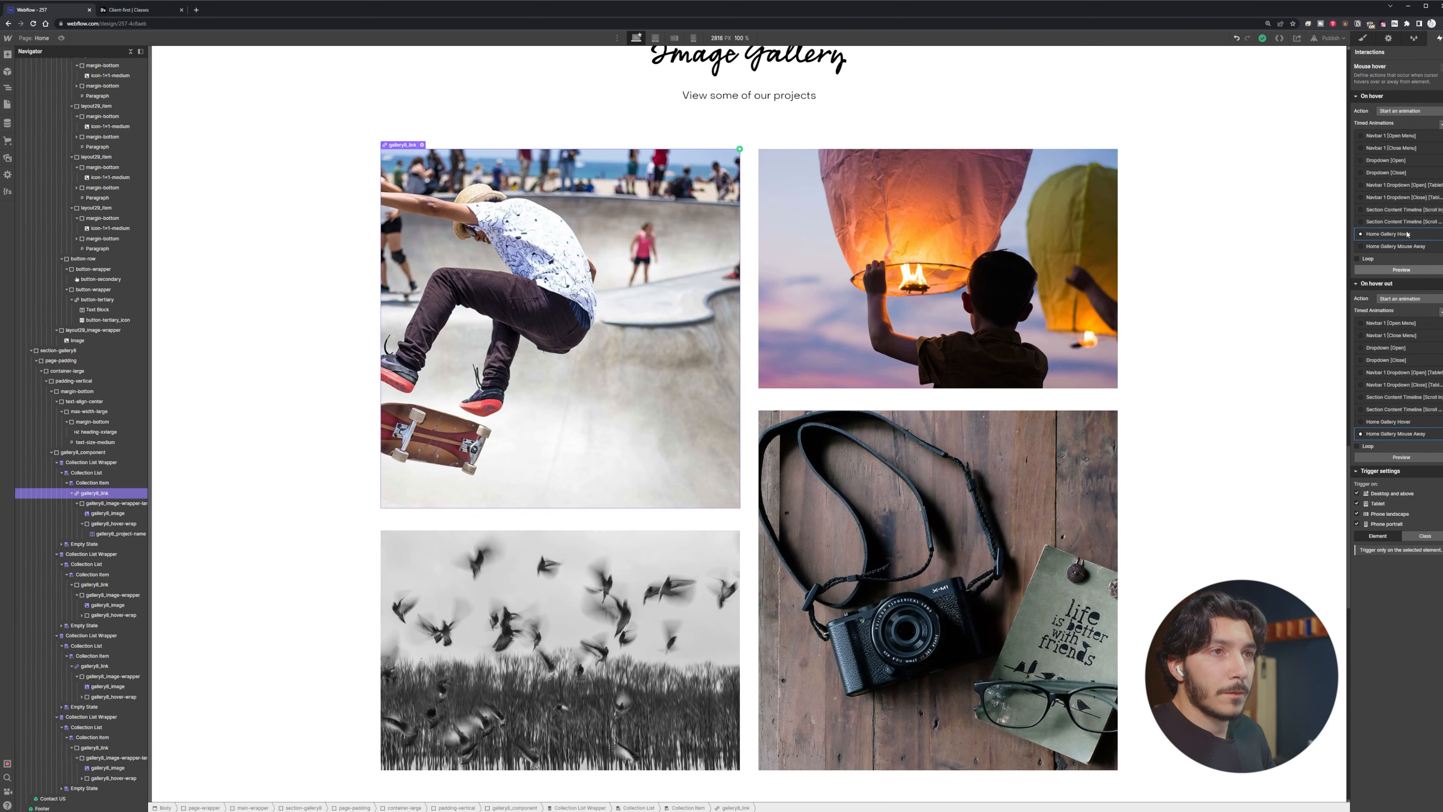
click(1433, 434)
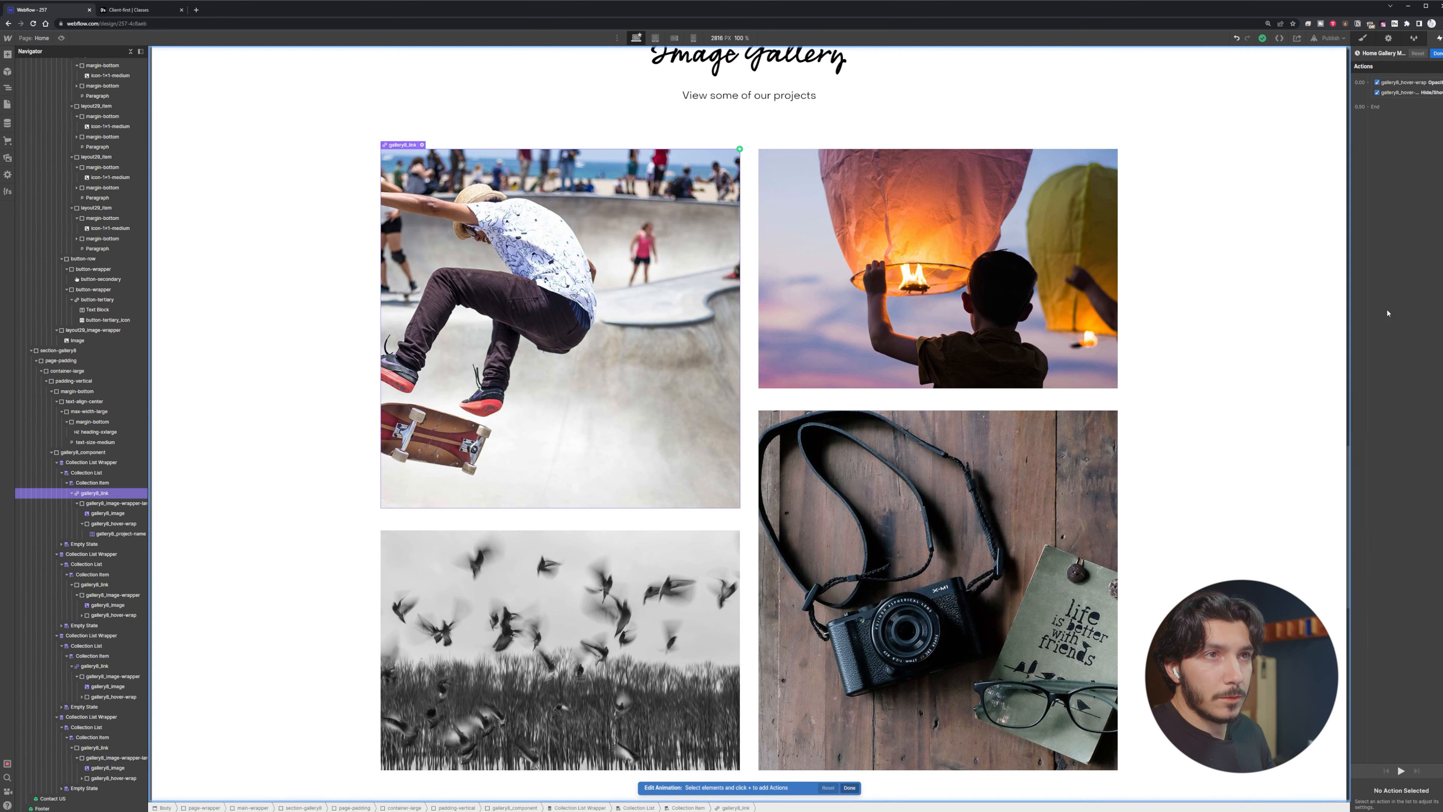
click(1409, 94)
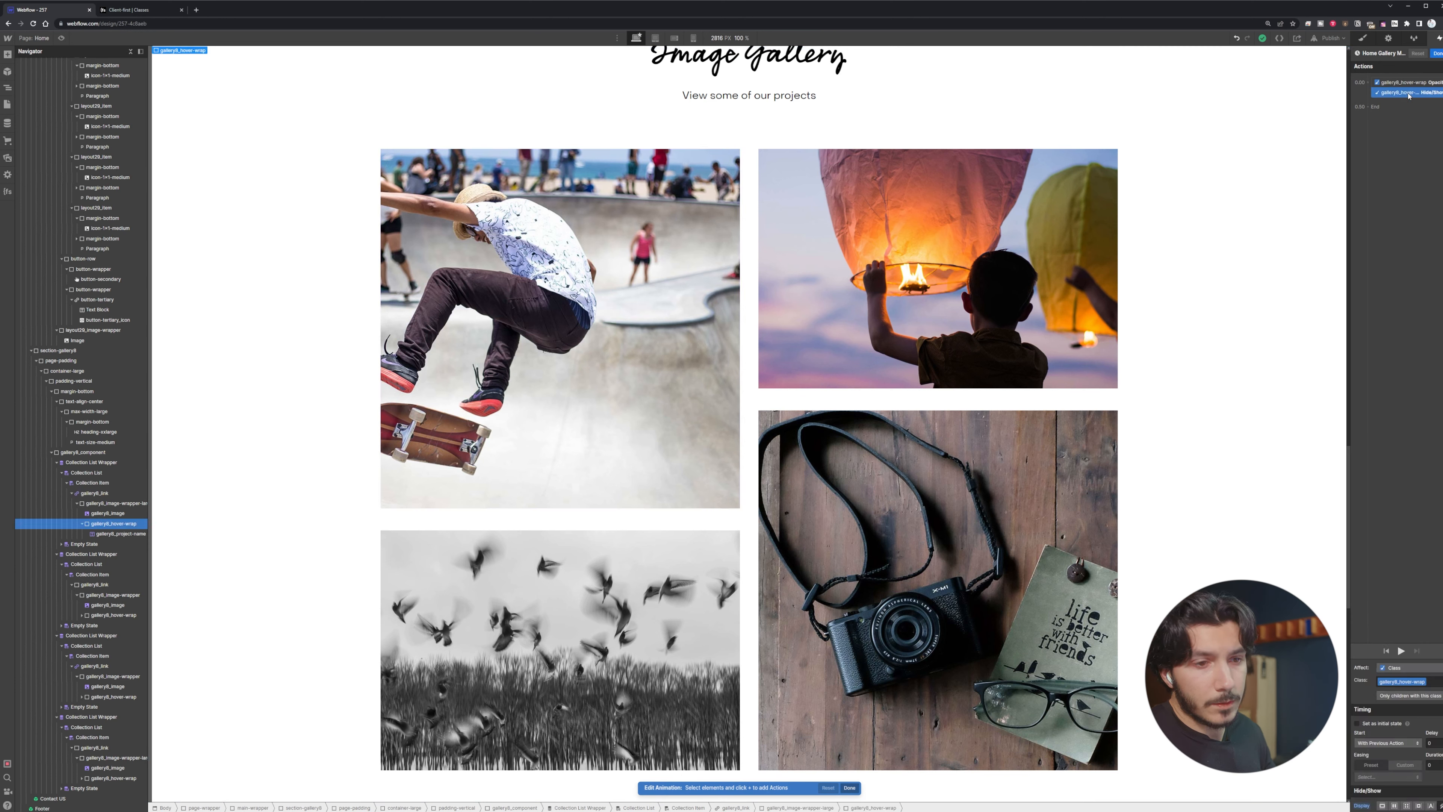
drag(1409, 95, 1423, 135)
click(1438, 53)
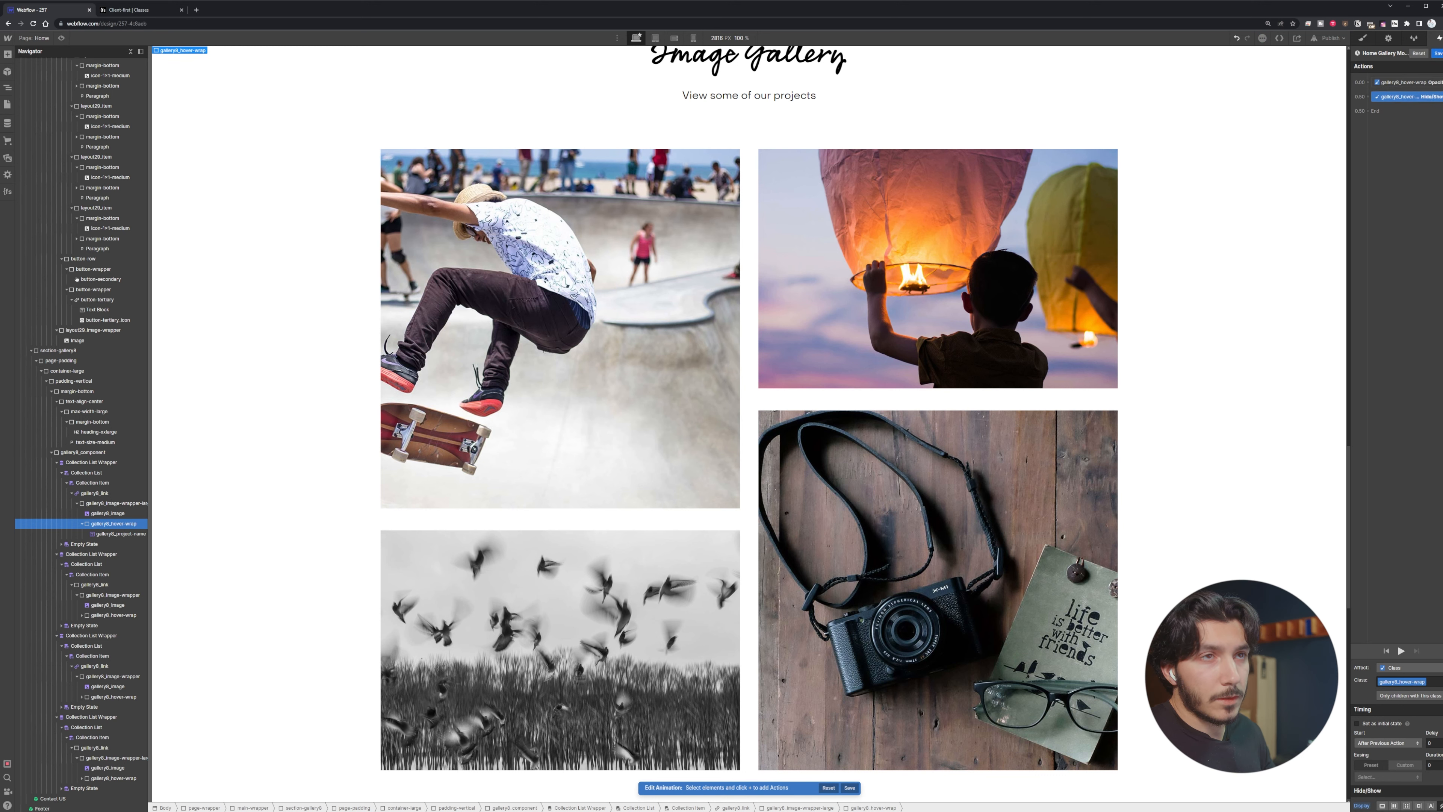
Preview the gallery again to check how the first image's overlay fades out after the timing change
key(ctrl+shift+p)
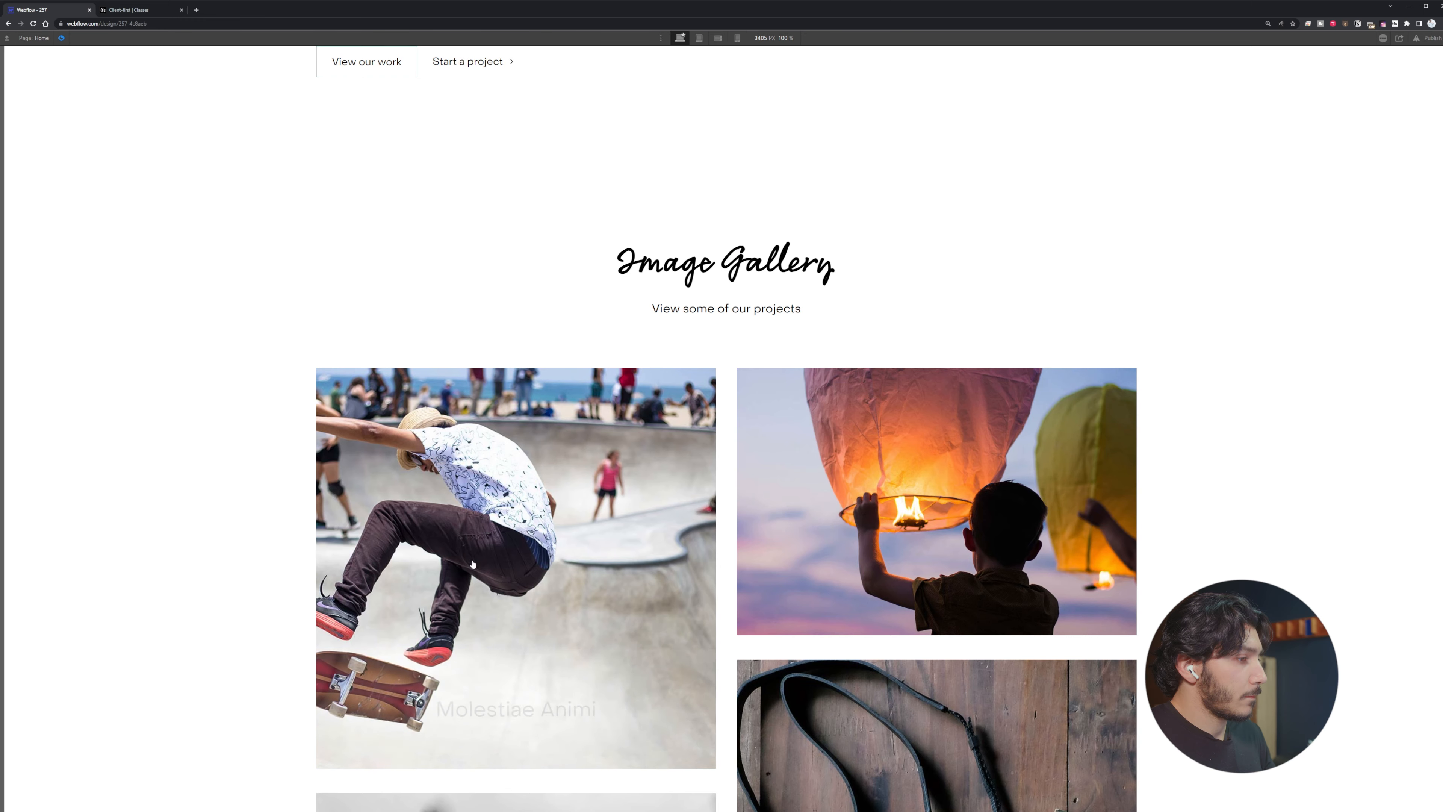
scroll(171, 538, down, 3)
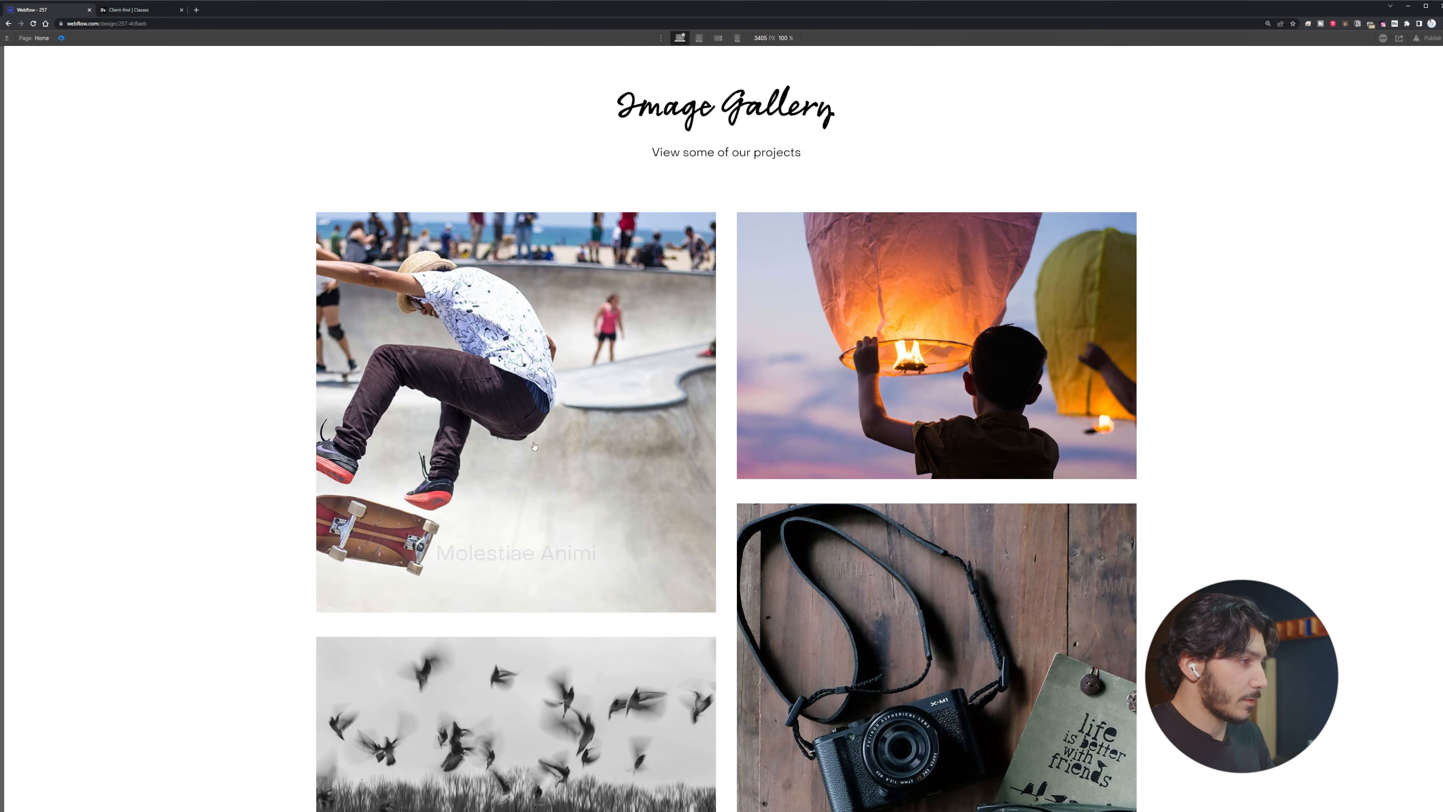
key(ctrl+shift+p)
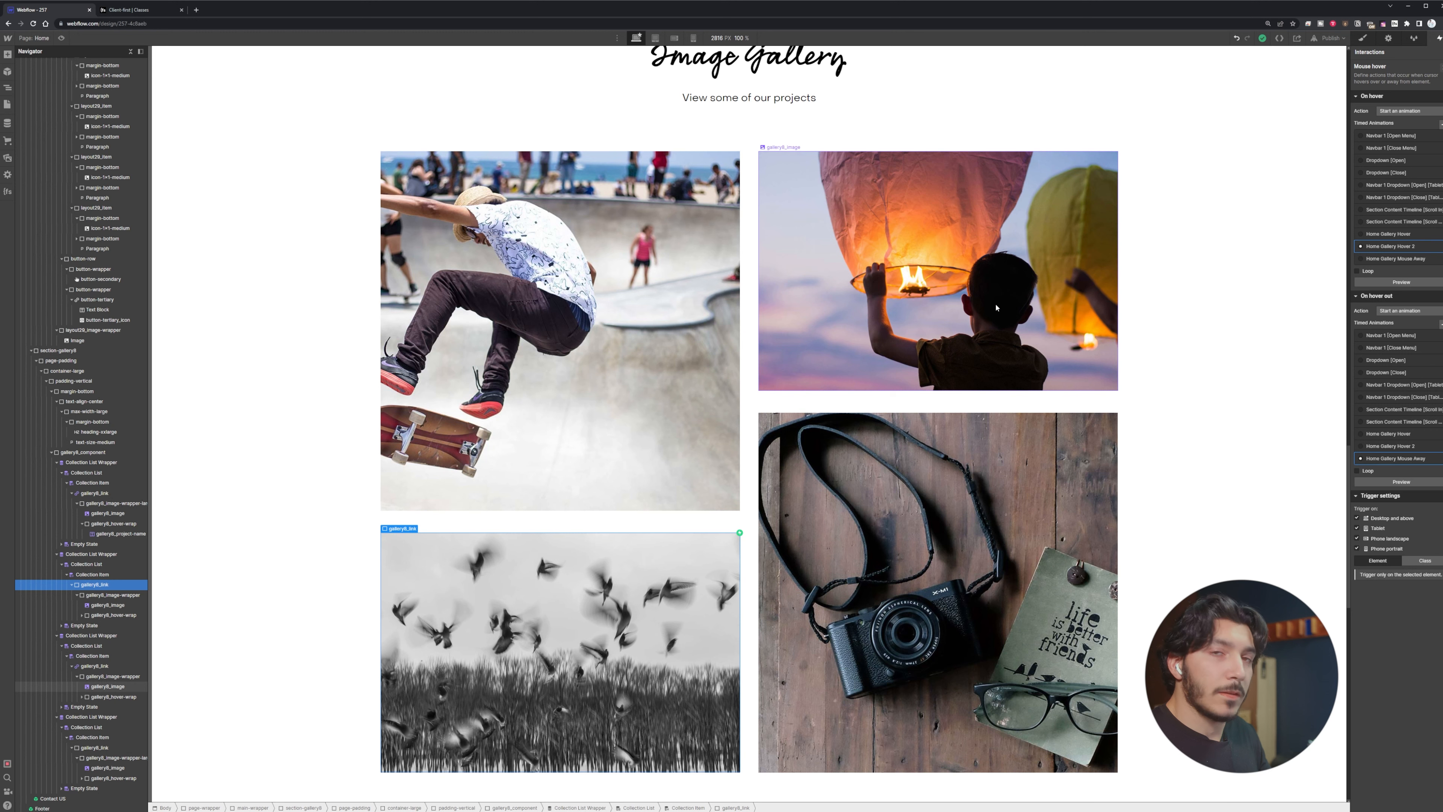
Preview the gallery section and test the hover and mouse-away overlays across the project images
scroll(1000, 194, down, 4)
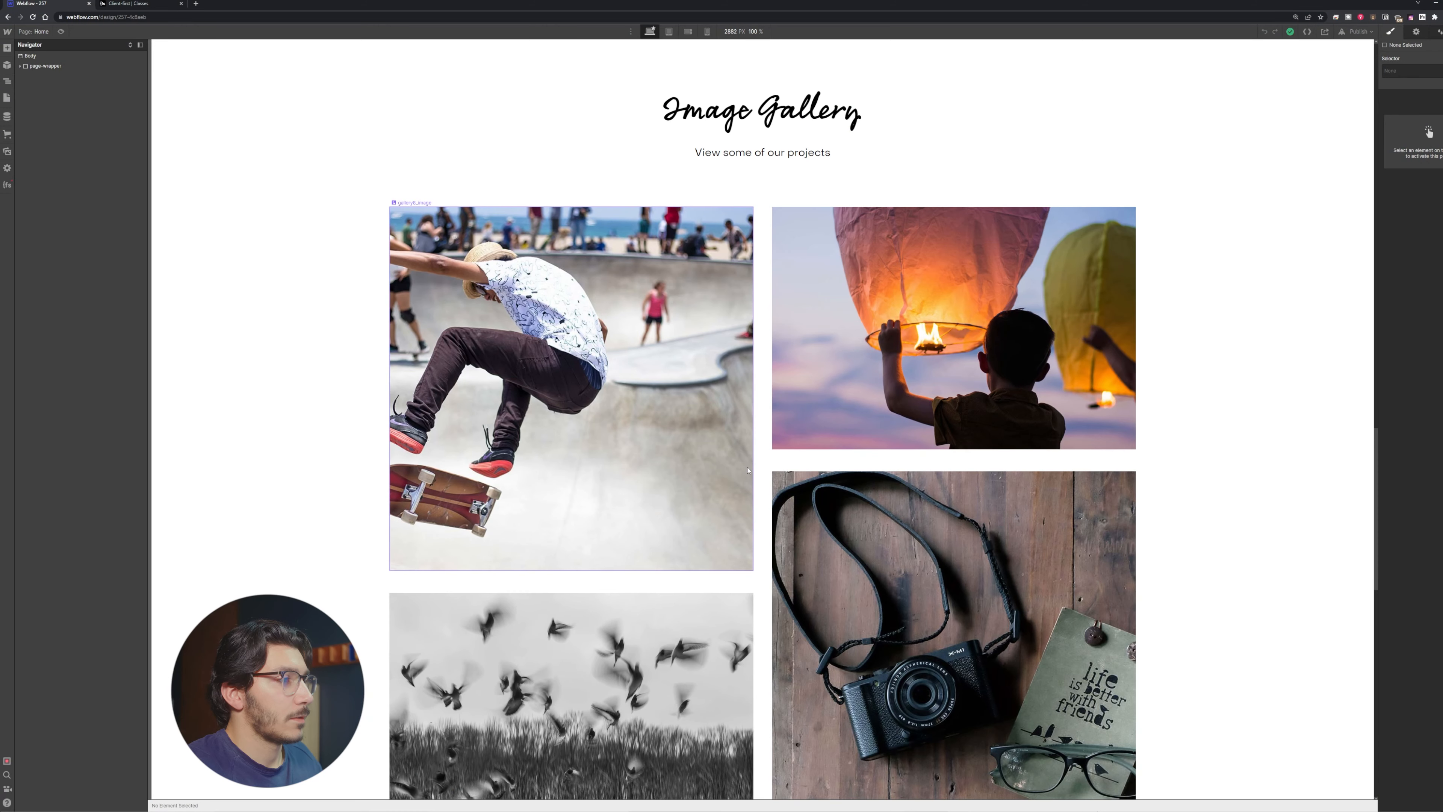
scroll(931, 486, down, 2)
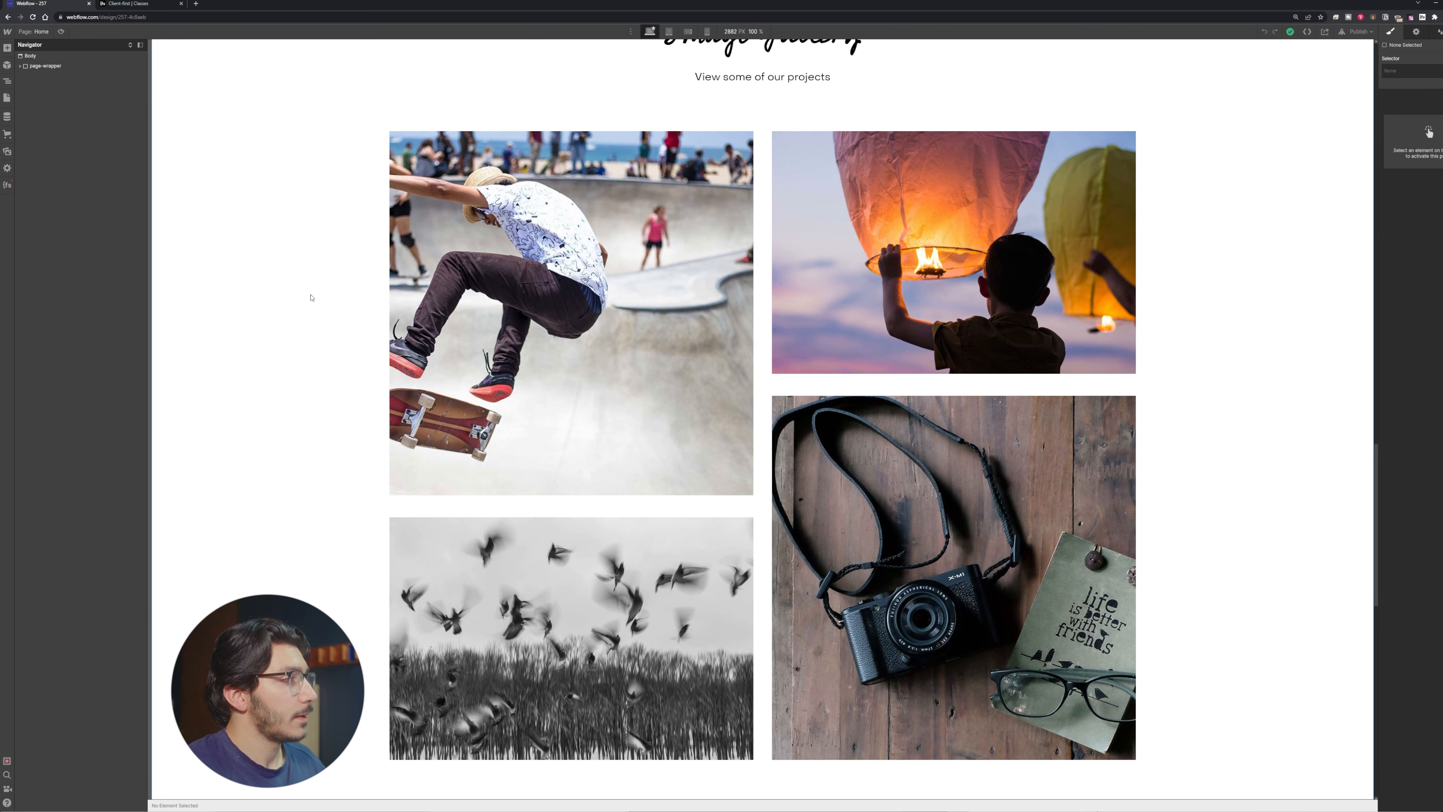
key(ctrl+shift+p)
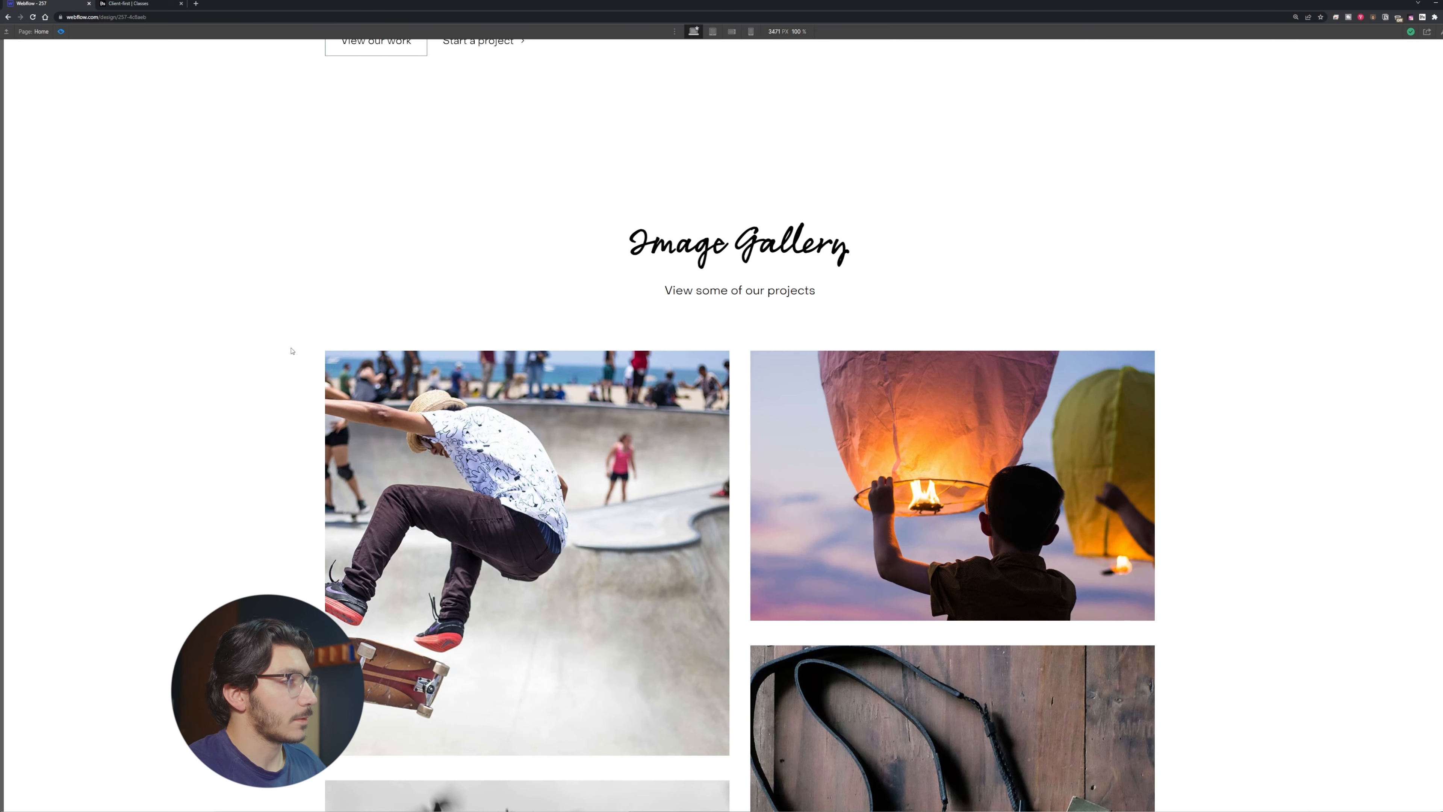
scroll(284, 347, down, 5)
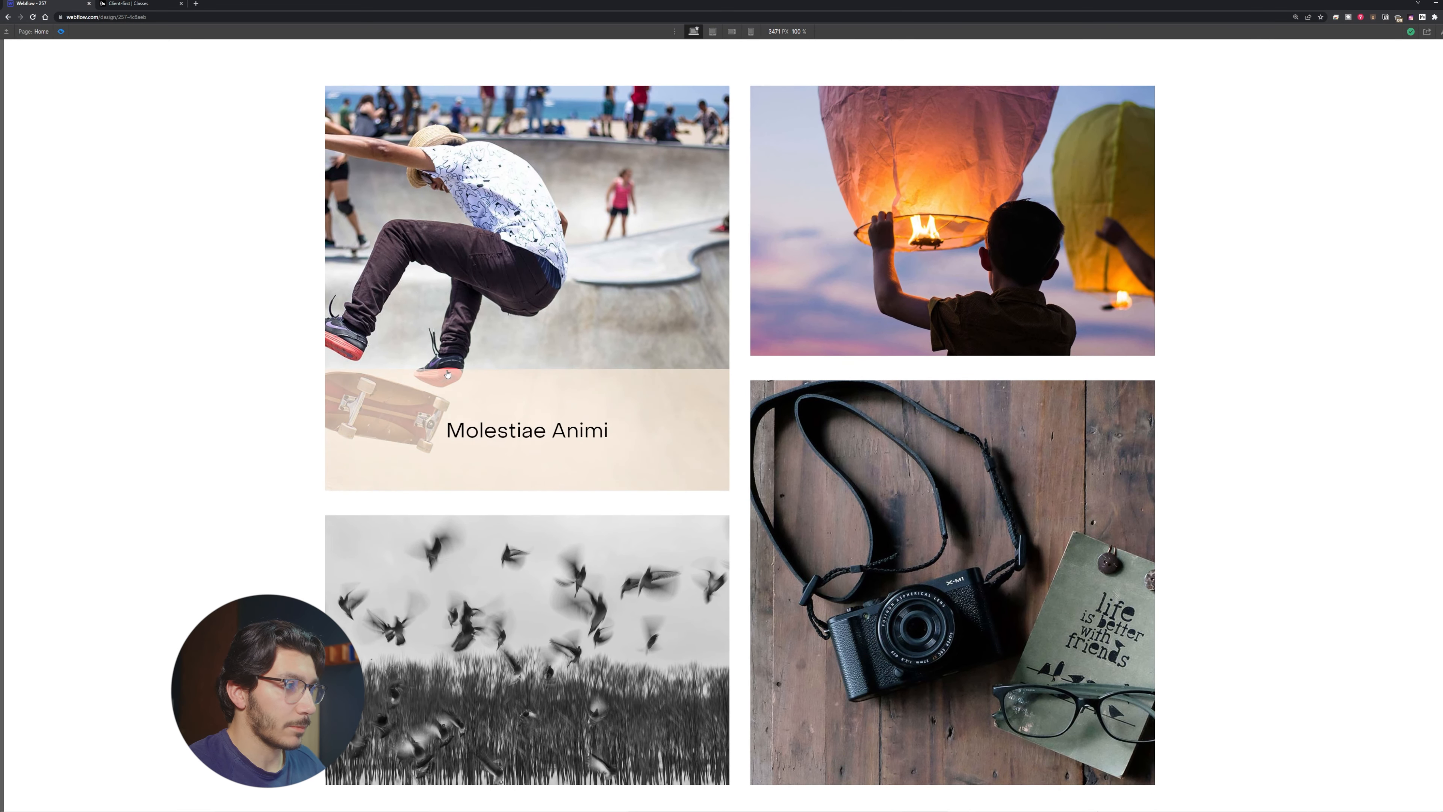
mouse_move(827, 257)
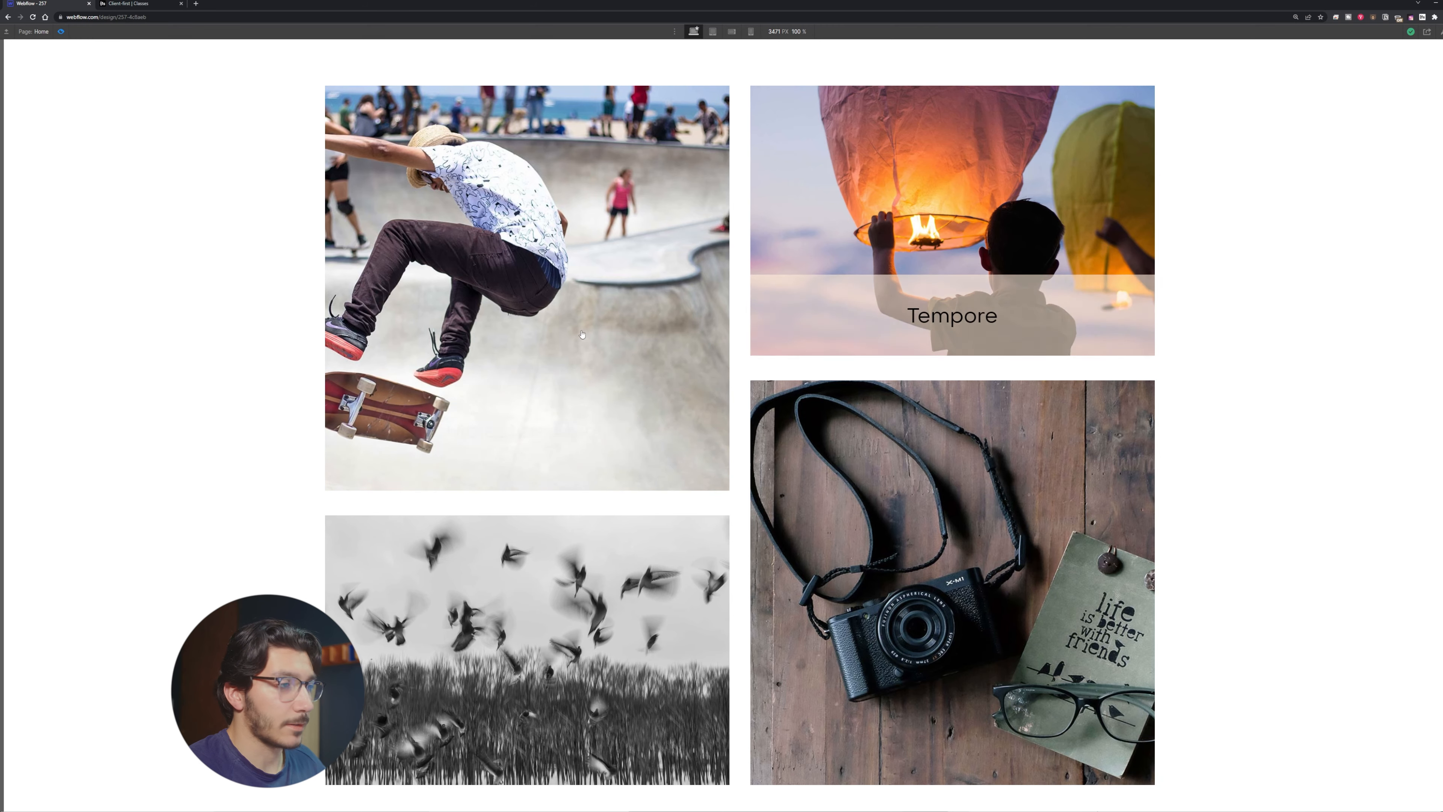
mouse_move(962, 552)
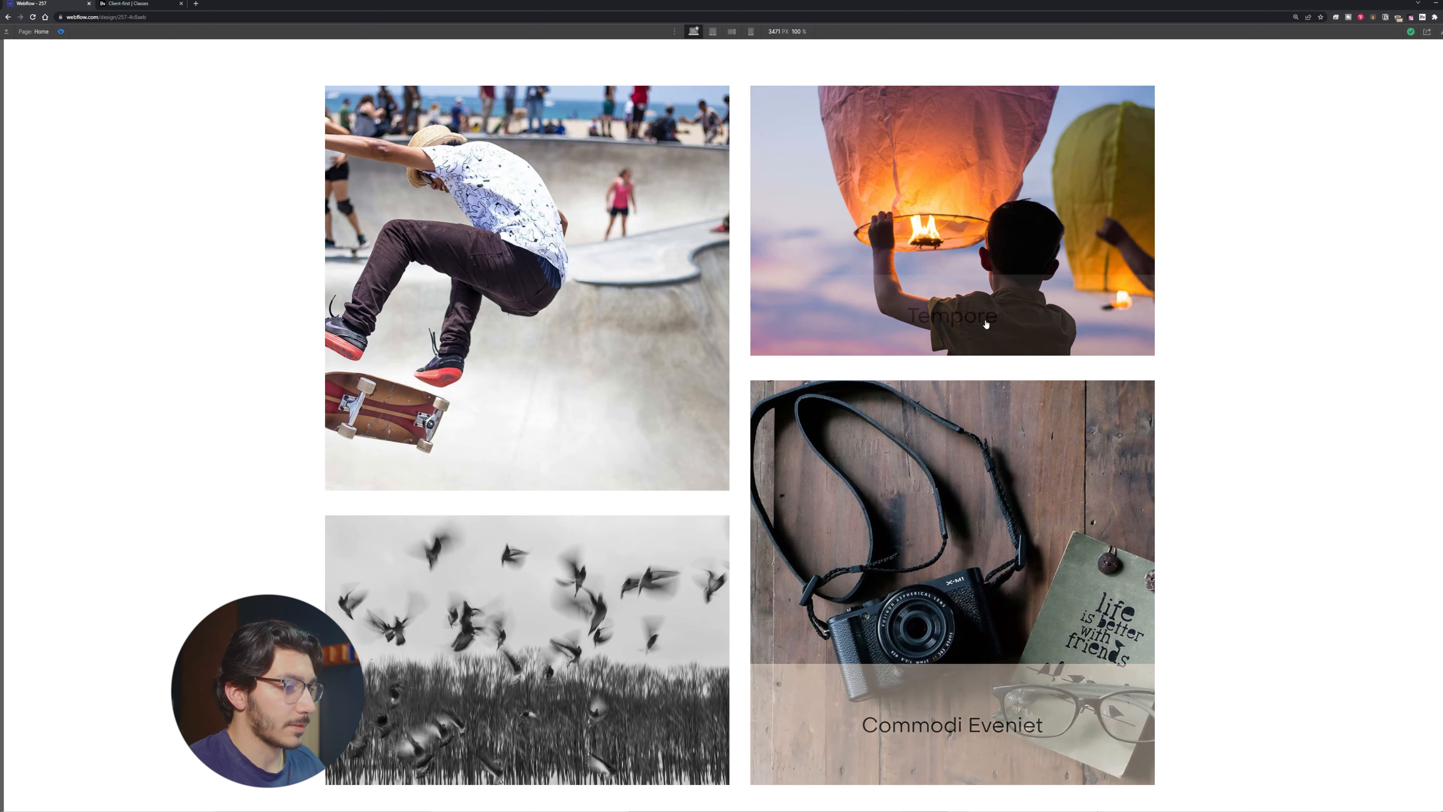
mouse_move(577, 646)
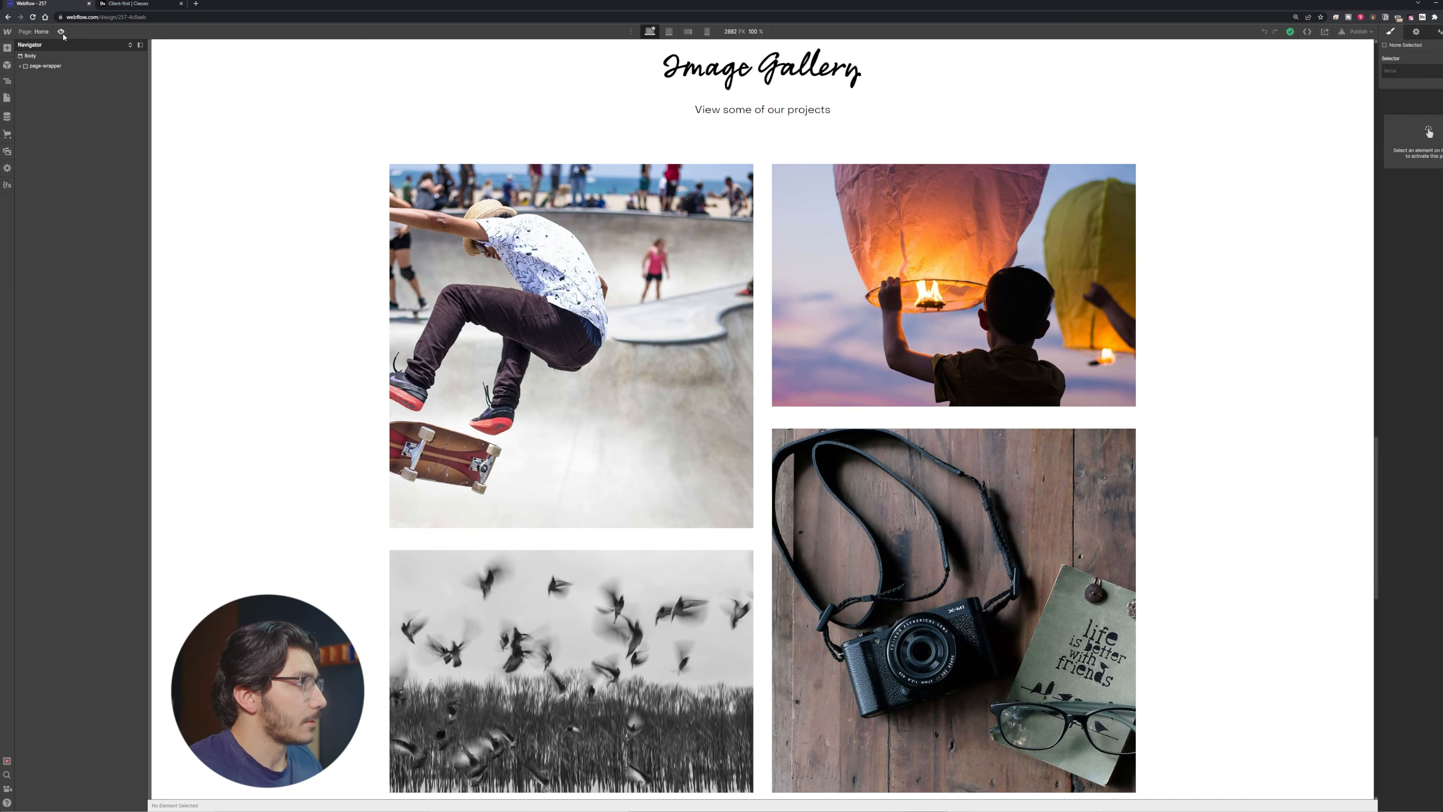
scroll(486, 369, up, 5)
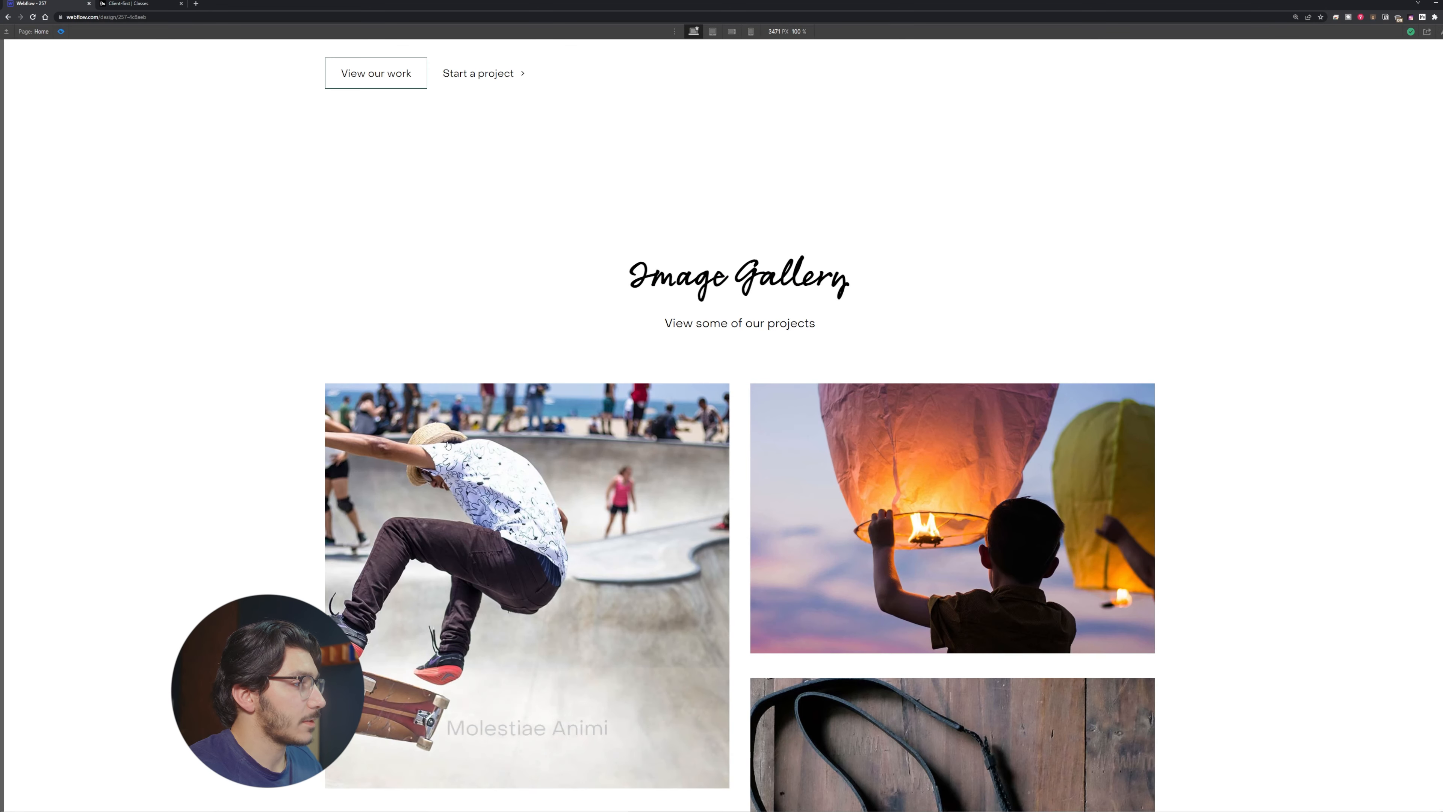
scroll(486, 370, down, 5)
Open the Molestiae Animi project page from the first gallery image, look through its content, and exit the preview
click(486, 369)
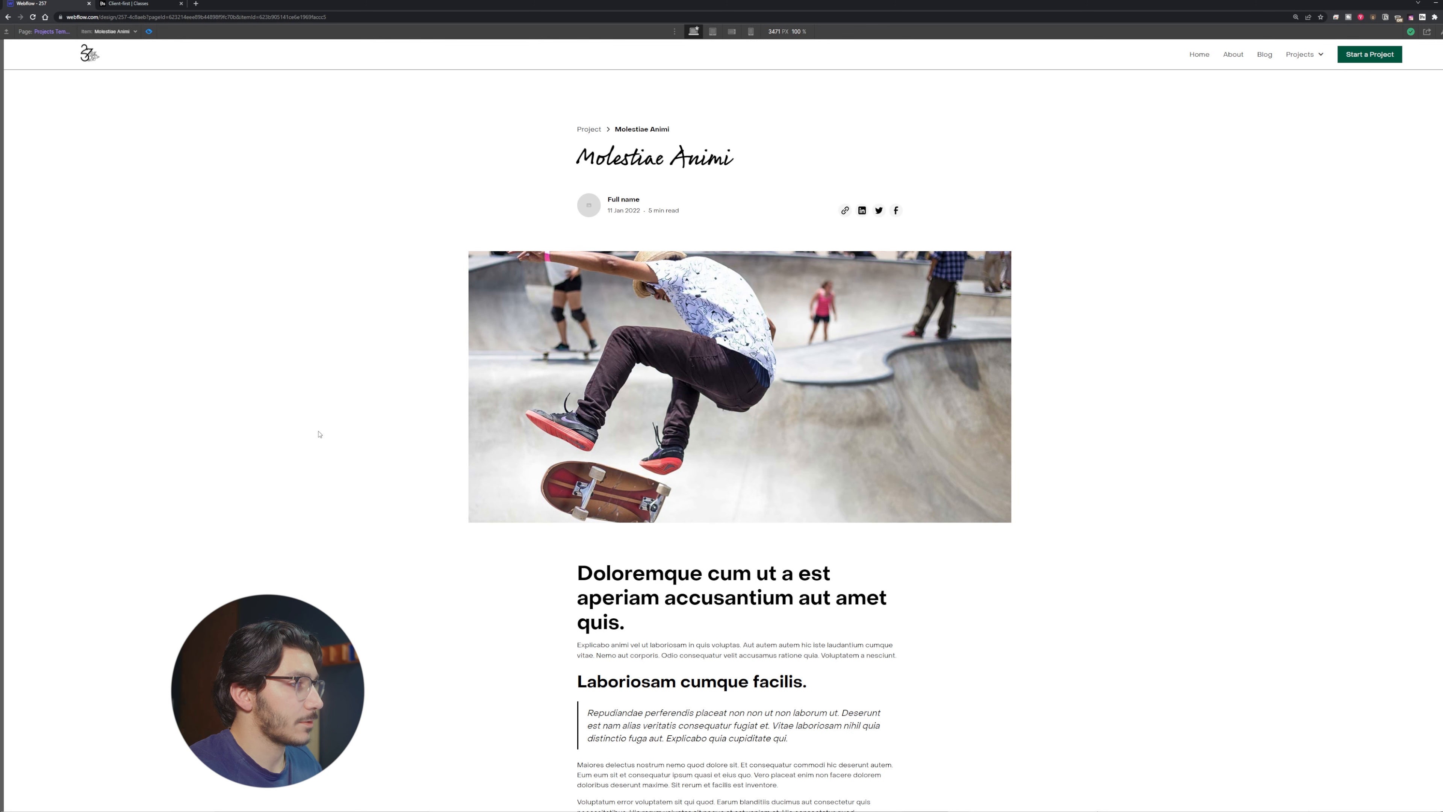
scroll(512, 429, down, 12)
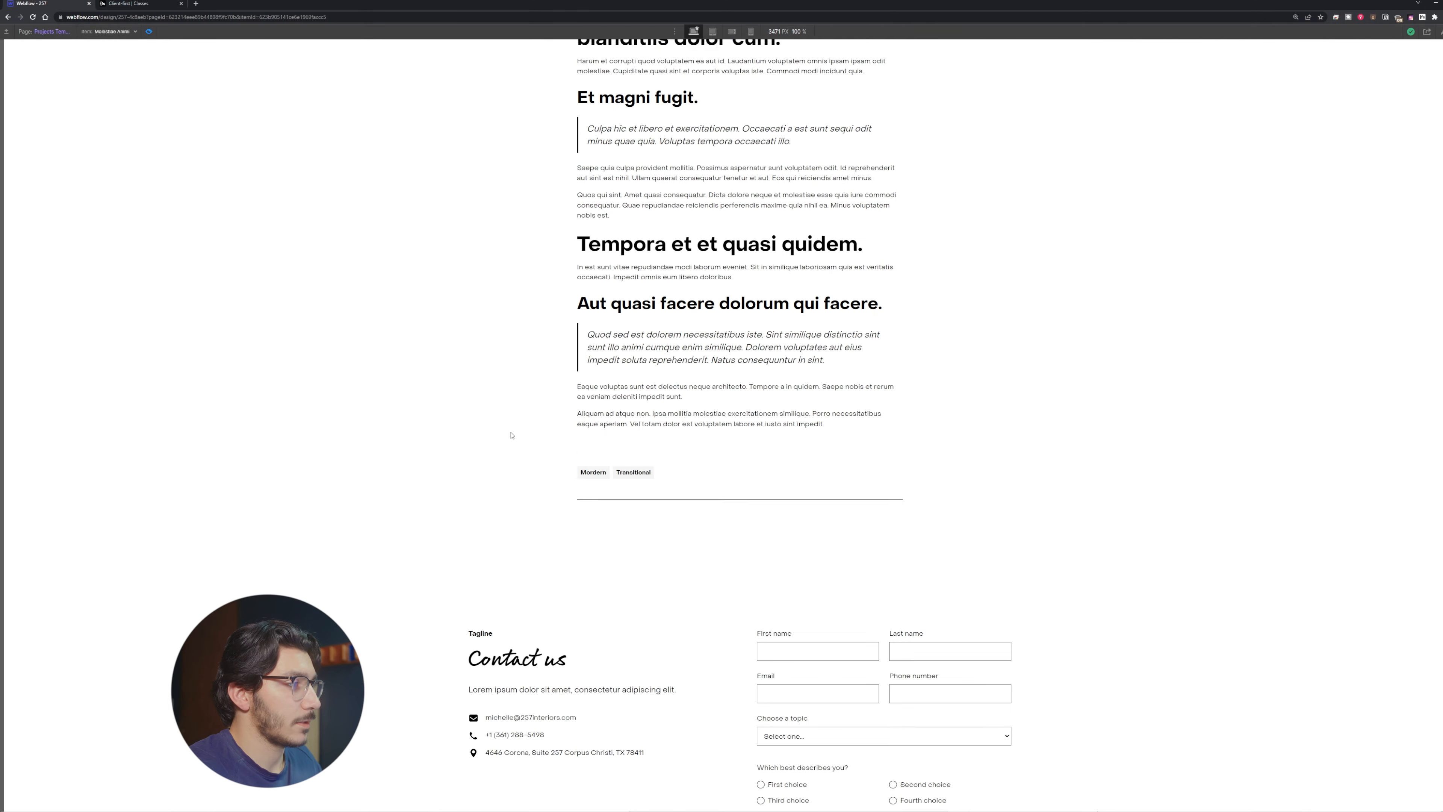
scroll(512, 435, up, 3)
scroll(511, 435, up, 5)
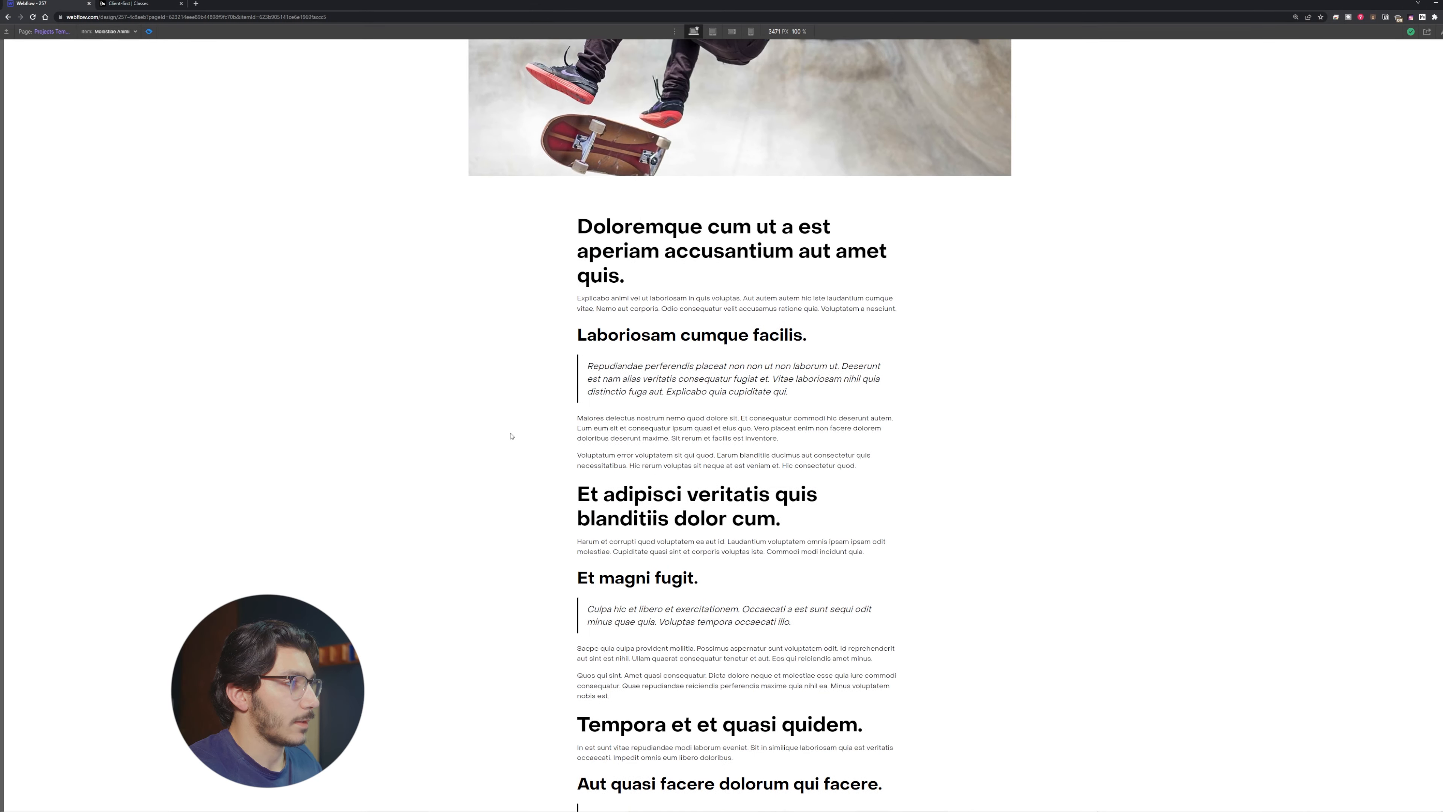
click(149, 31)
scroll(591, 405, down, 5)
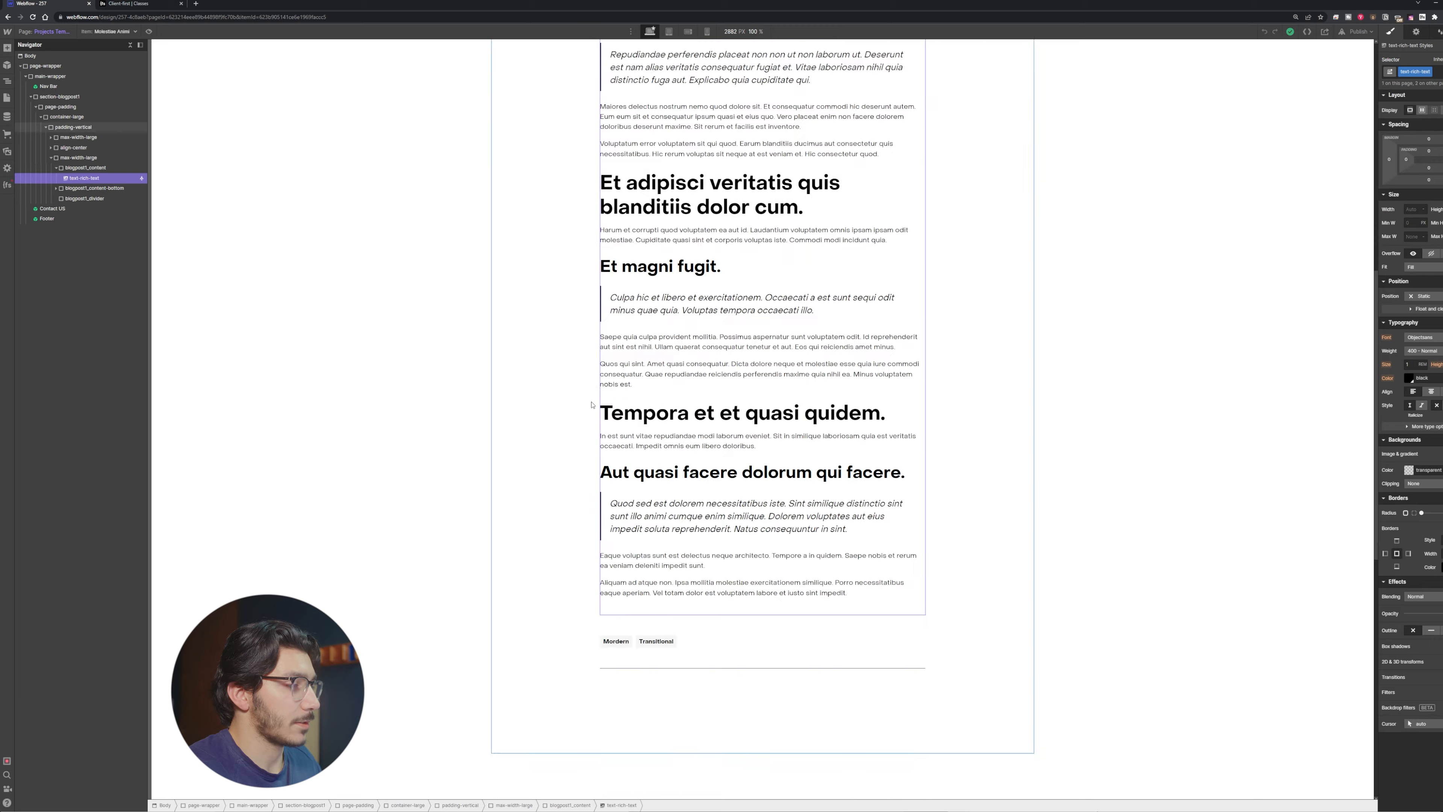
scroll(591, 405, down, 4)
scroll(475, 378, up, 5)
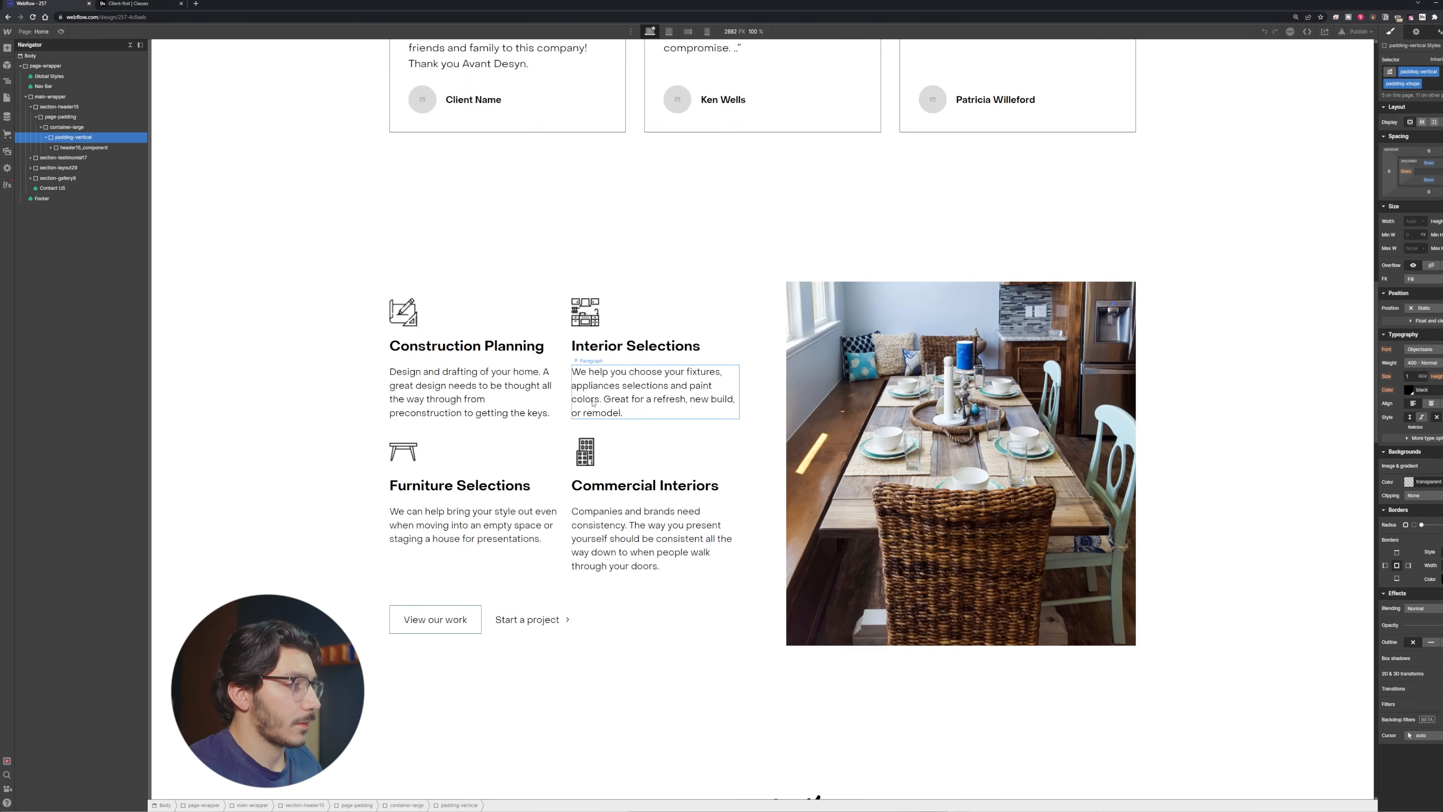
Switch from the Home page to the static Projects page for editing
scroll(762, 420, down, 10)
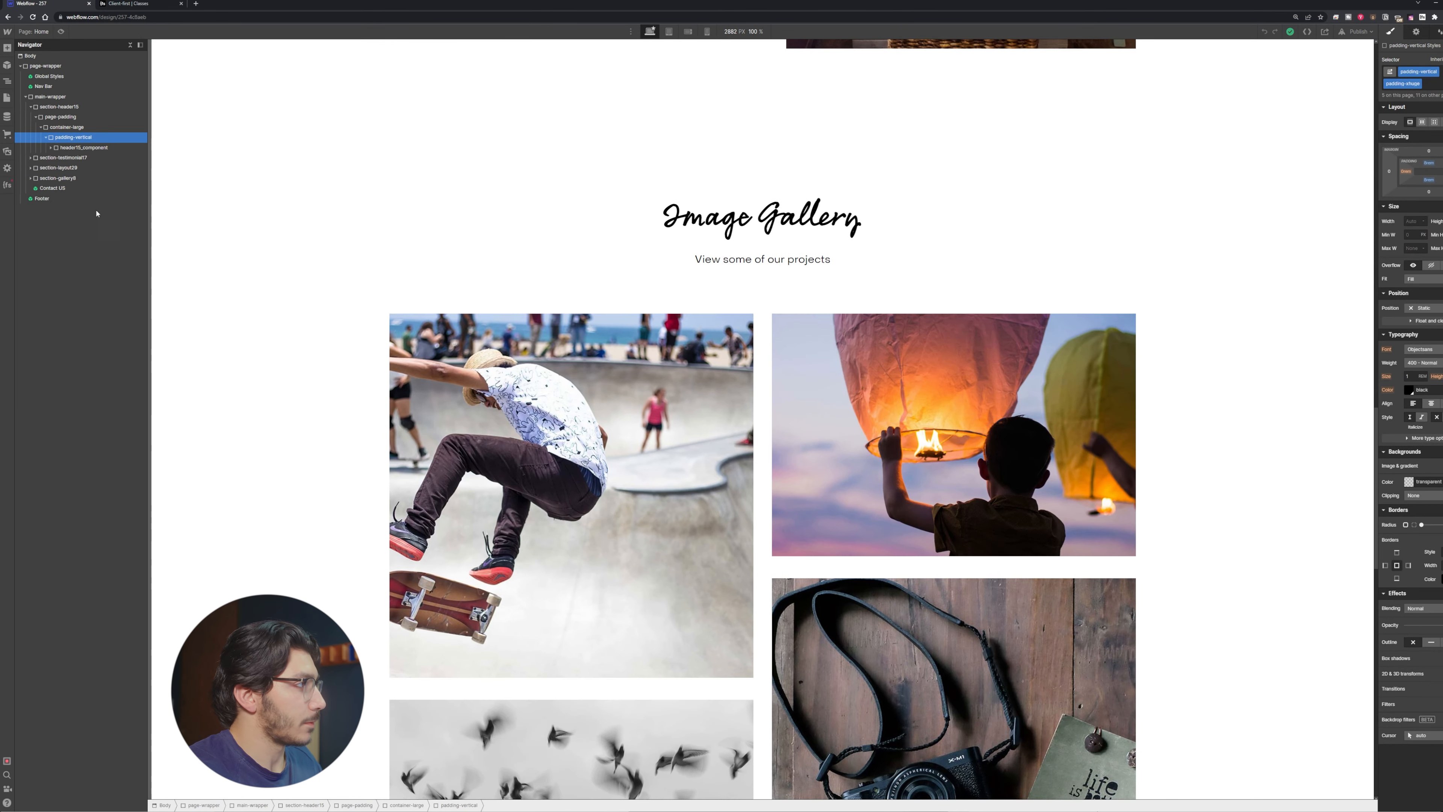
click(8, 98)
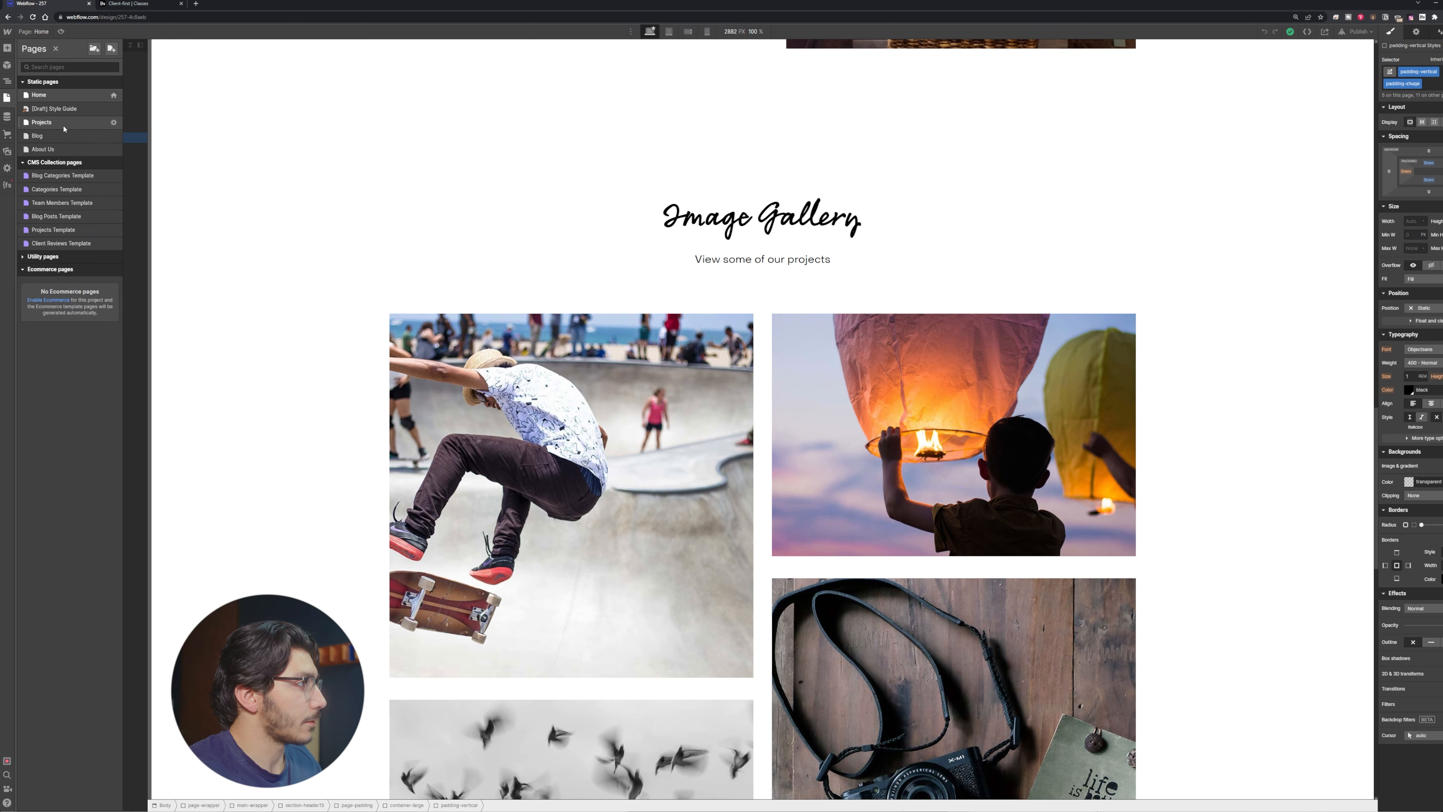
click(61, 124)
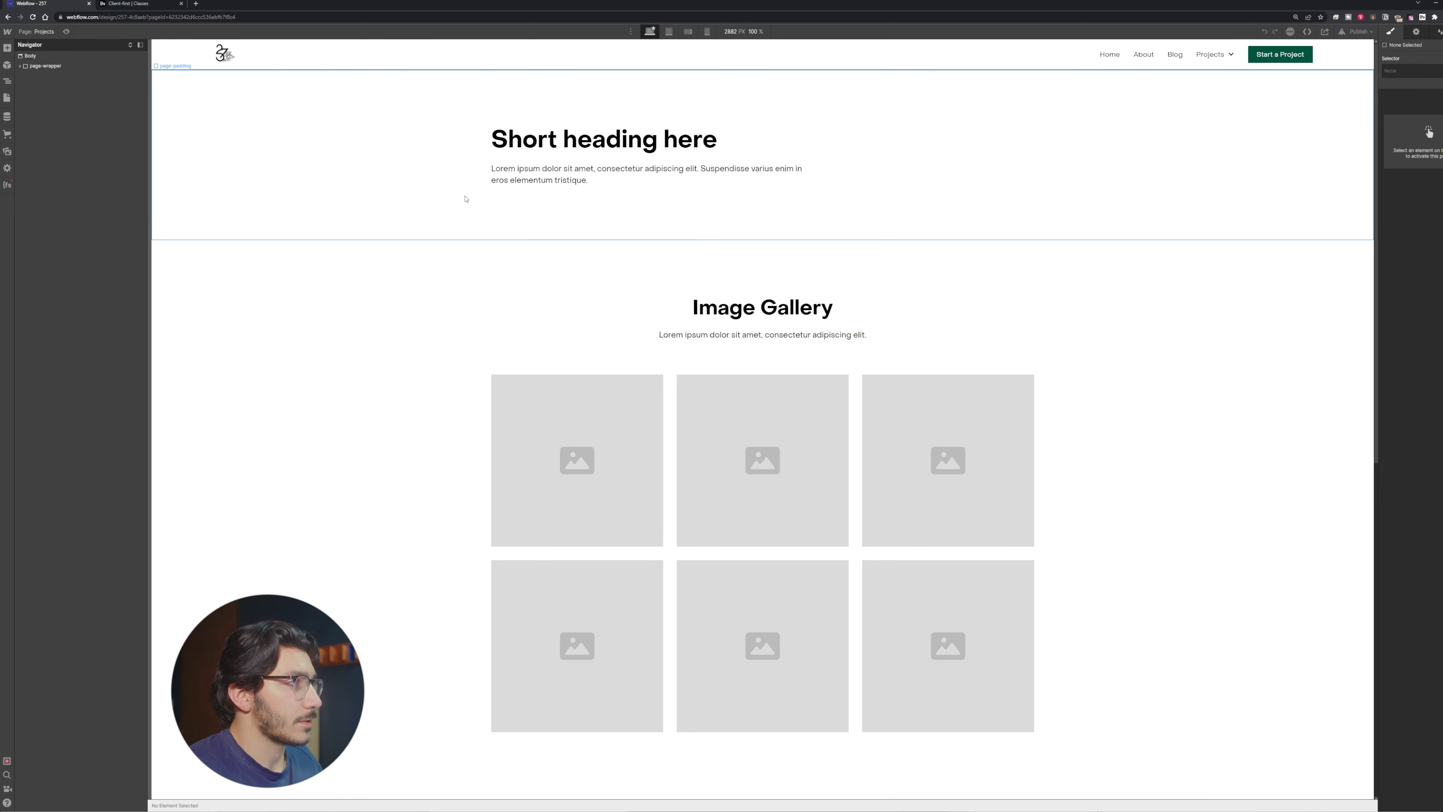
Look over the Image Gallery section of the Projects page and select the page's Body element
click(7, 99)
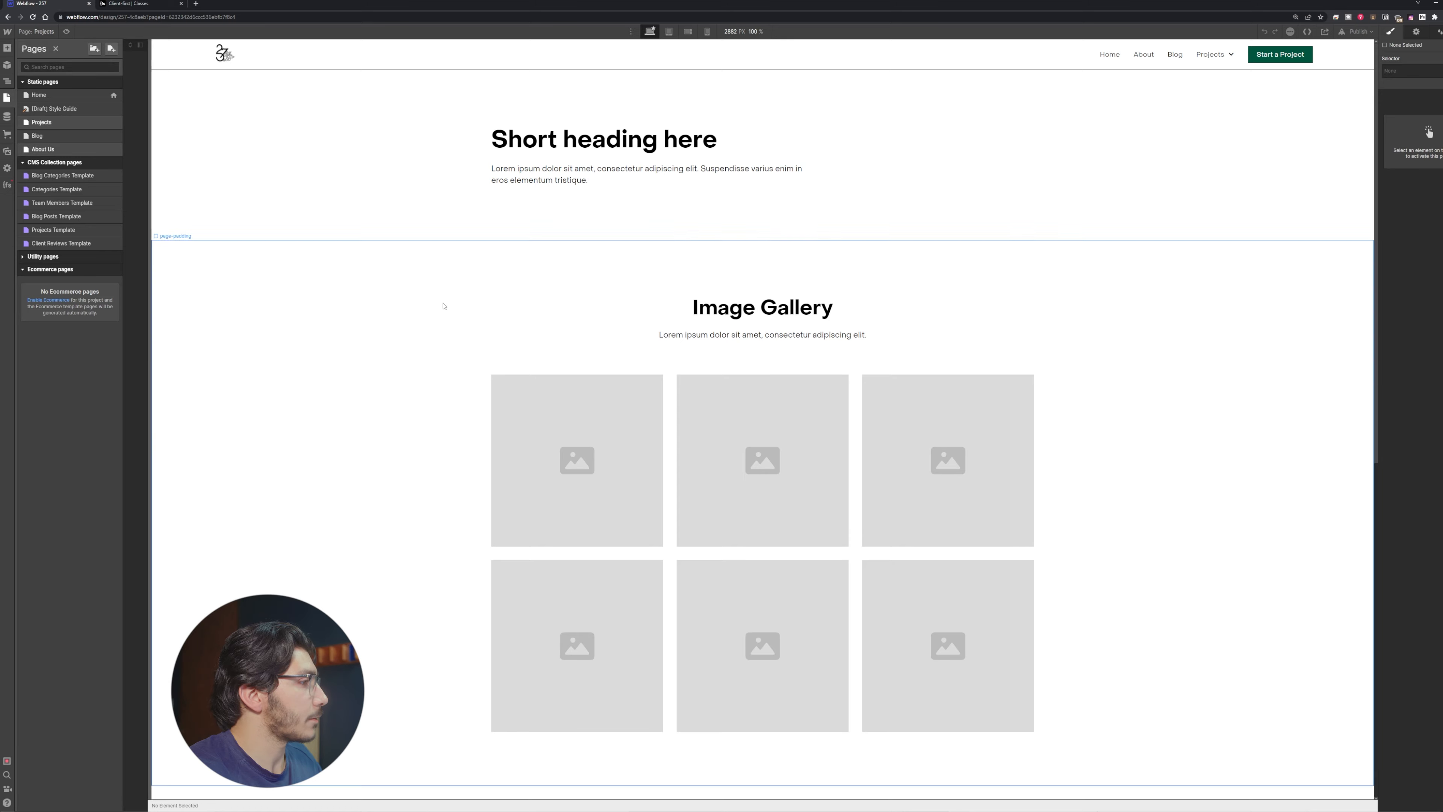
click(675, 425)
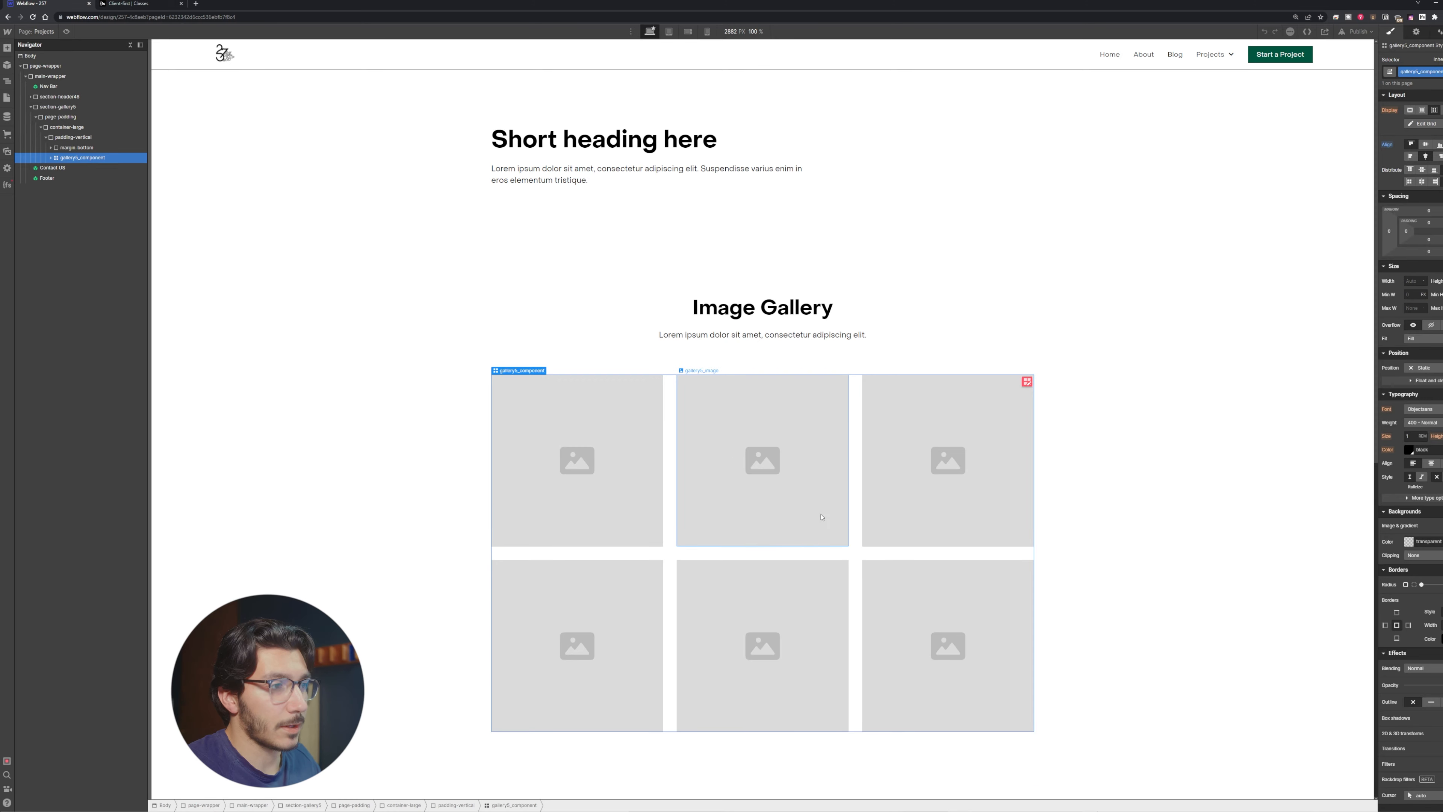
scroll(818, 517, down, 5)
click(735, 520)
scroll(730, 517, up, 5)
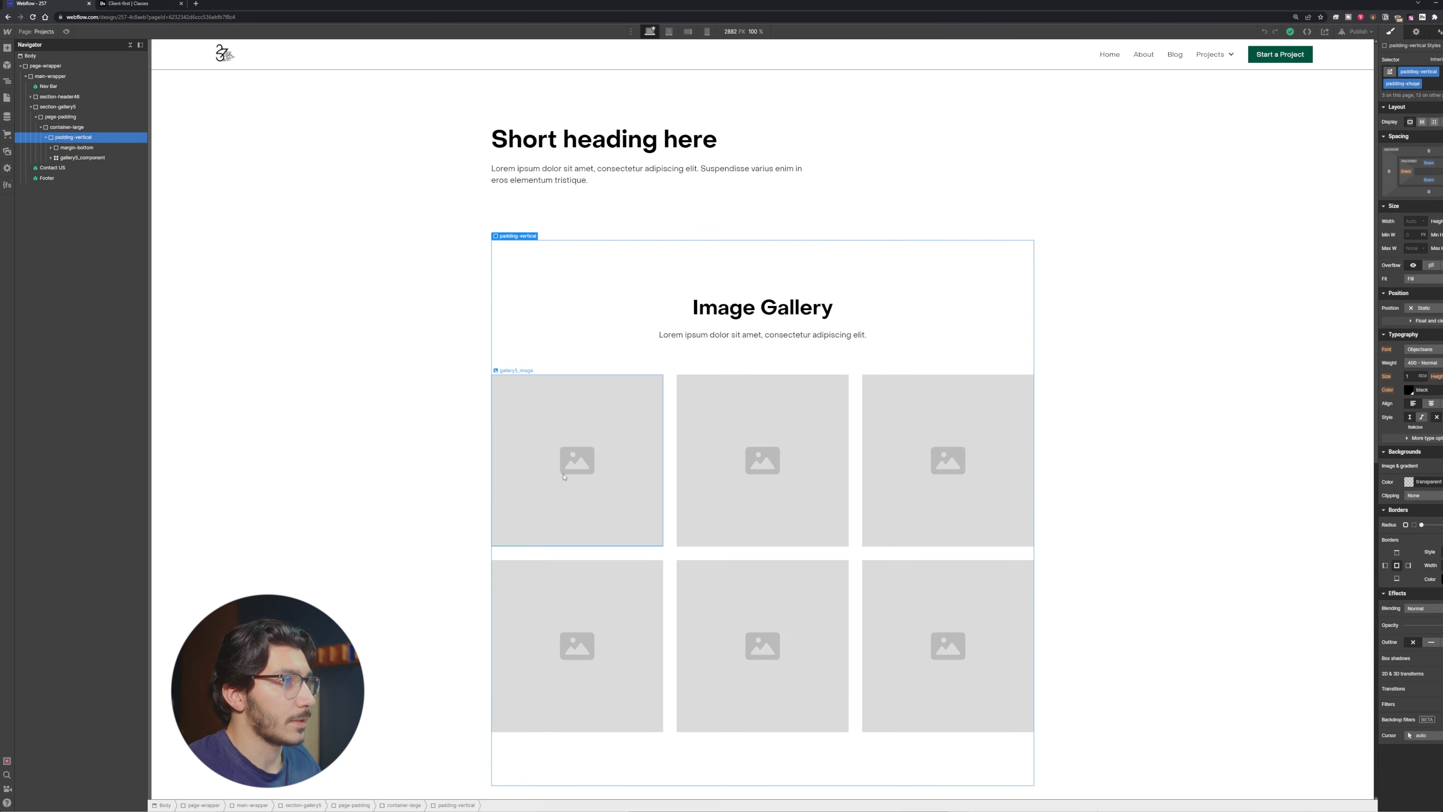
click(67, 66)
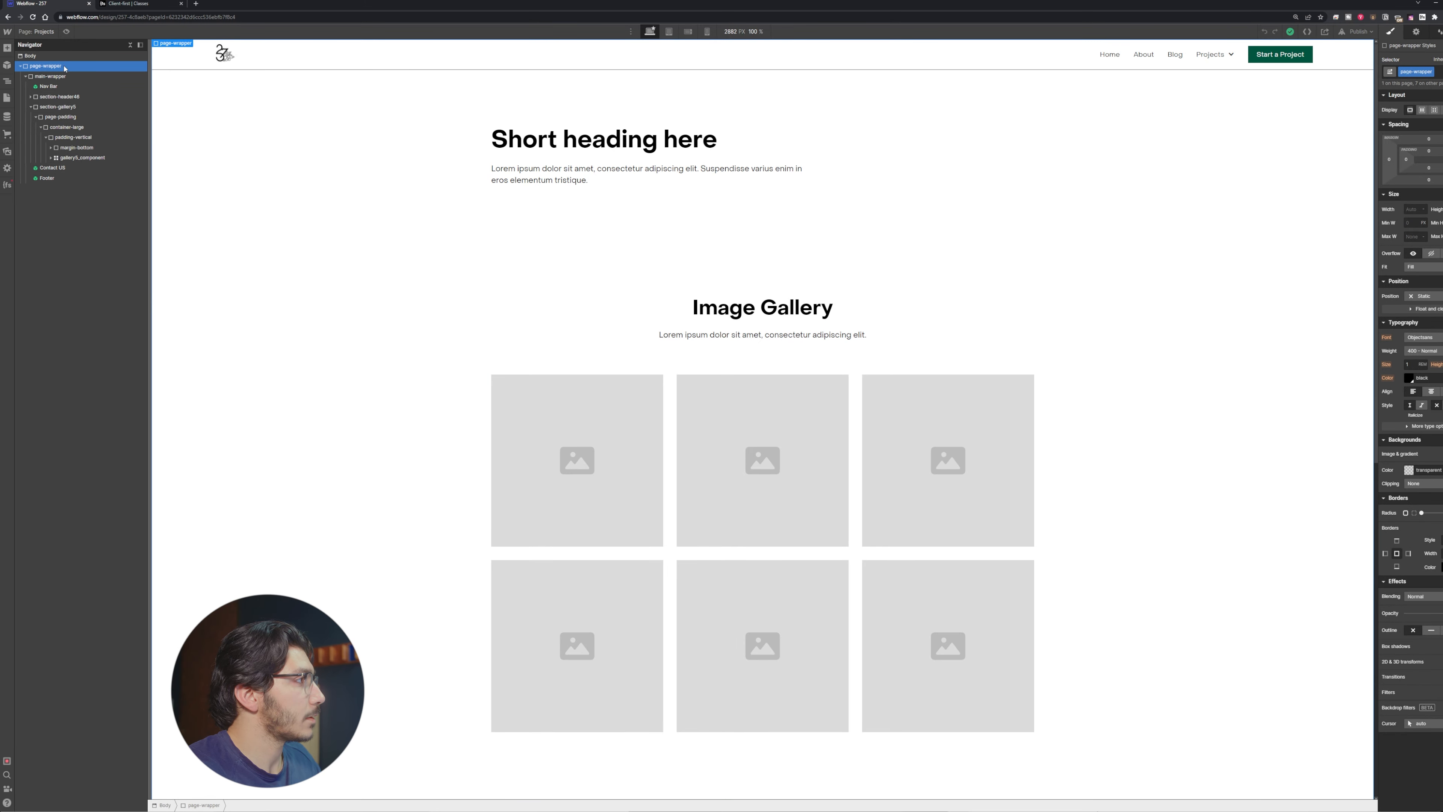
click(68, 56)
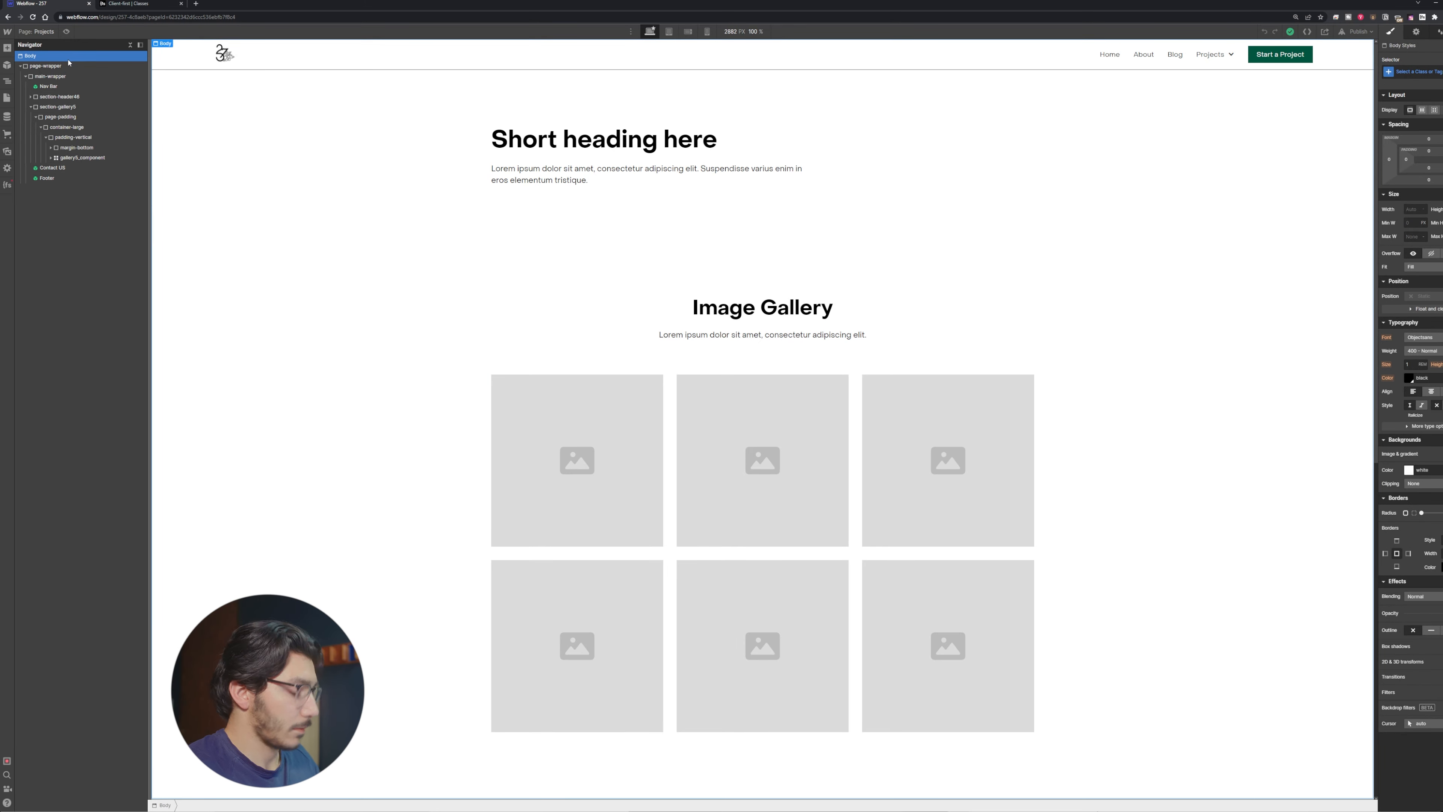
key(ctrl+e)
text(cod)
key(BackSpace)
key(BackSpace)
key(BackSpace)
key(BackSpace)
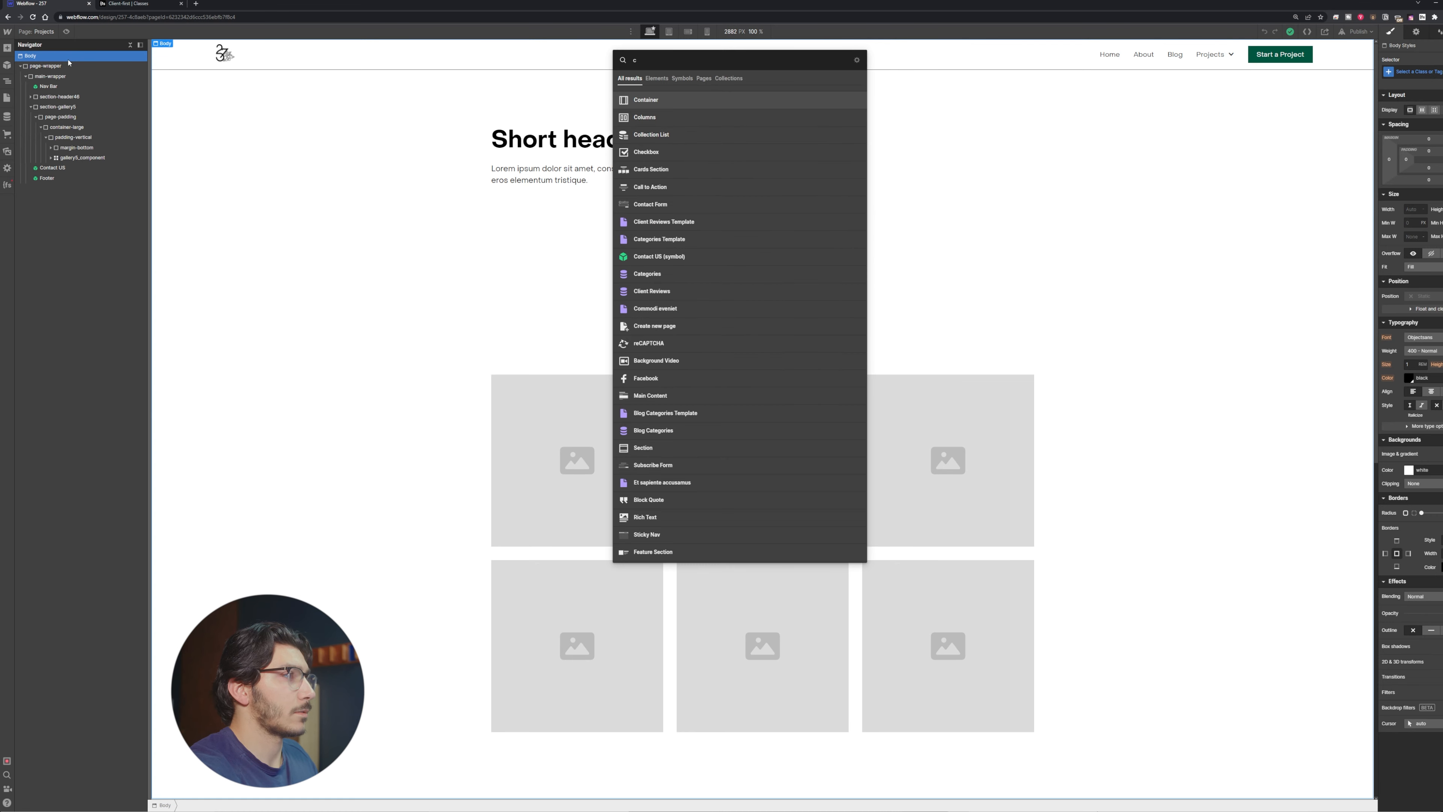
text(c)
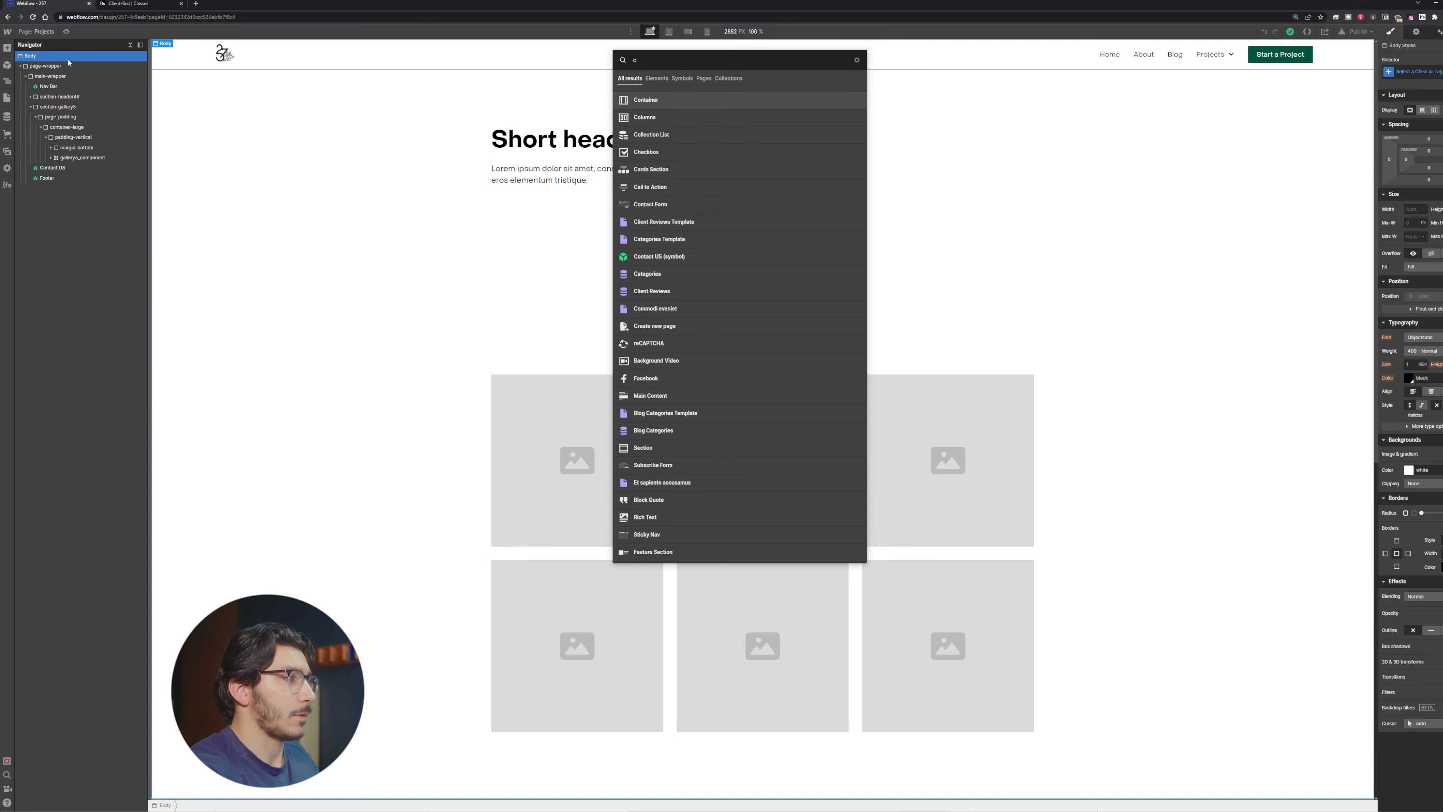
key(BackSpace)
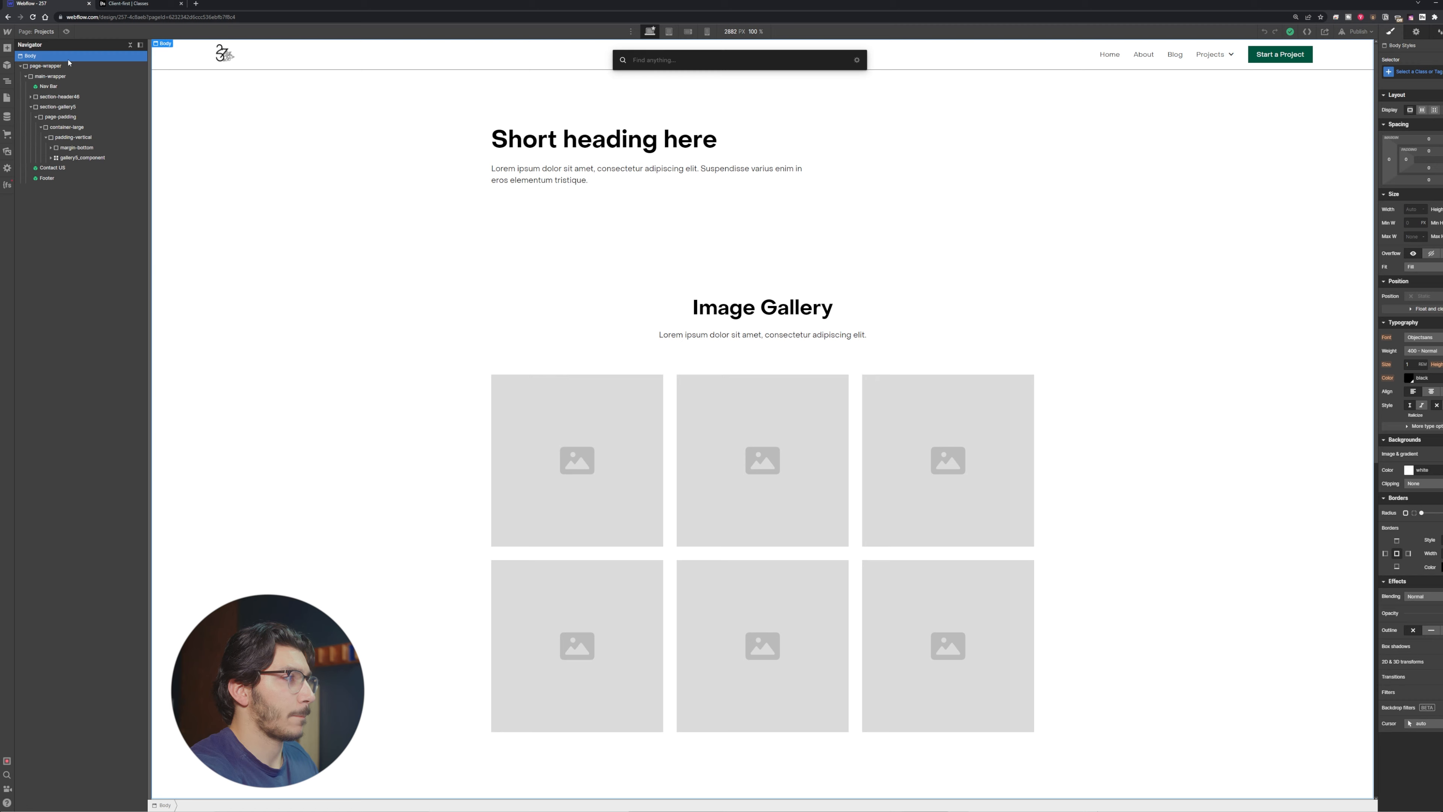
text(code)
key(BackSpace)
key(BackSpace)
key(BackSpace)
key(BackSpace)
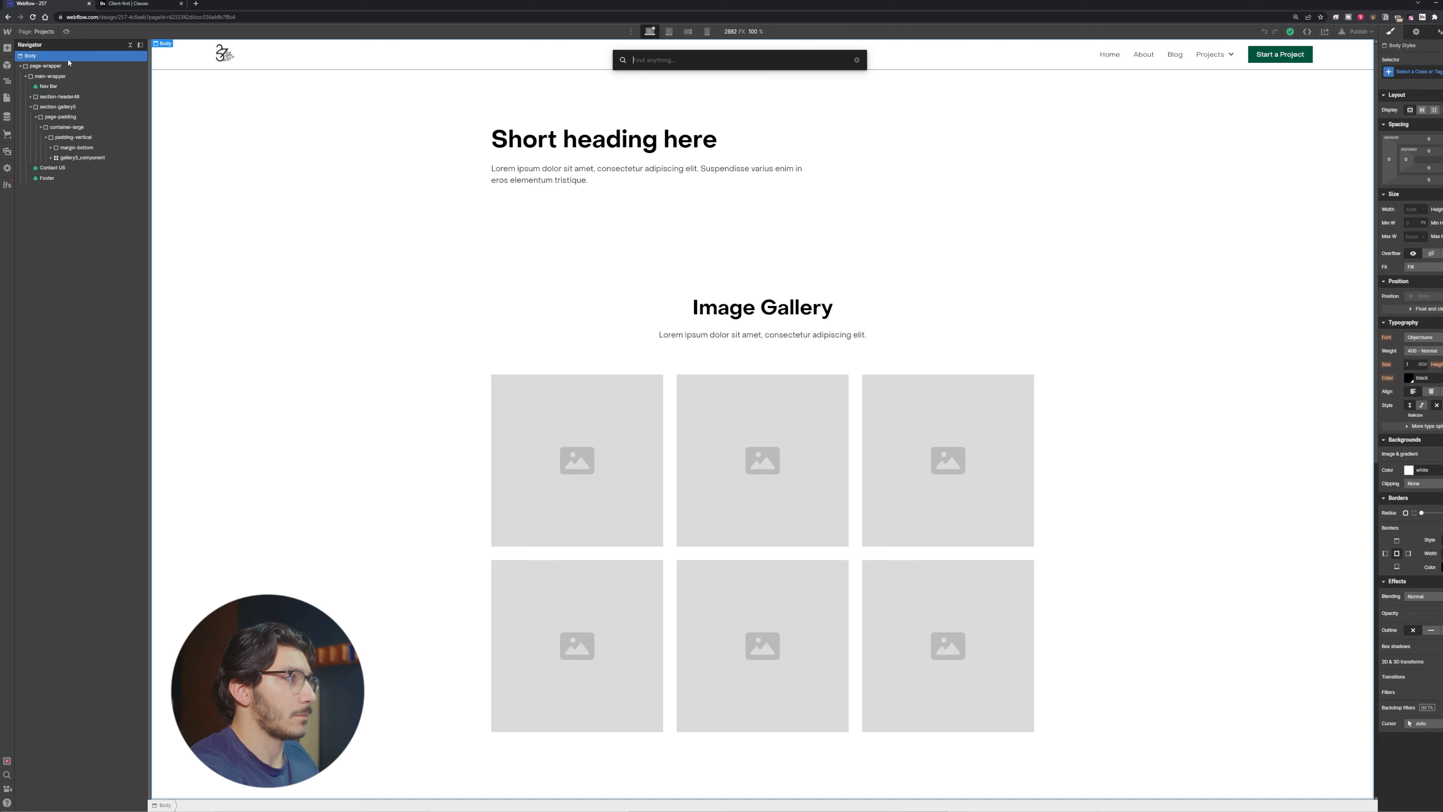
Insert the Global Styles symbol, move it to the top of the Body above page-wrapper, and preview the page
click(7, 67)
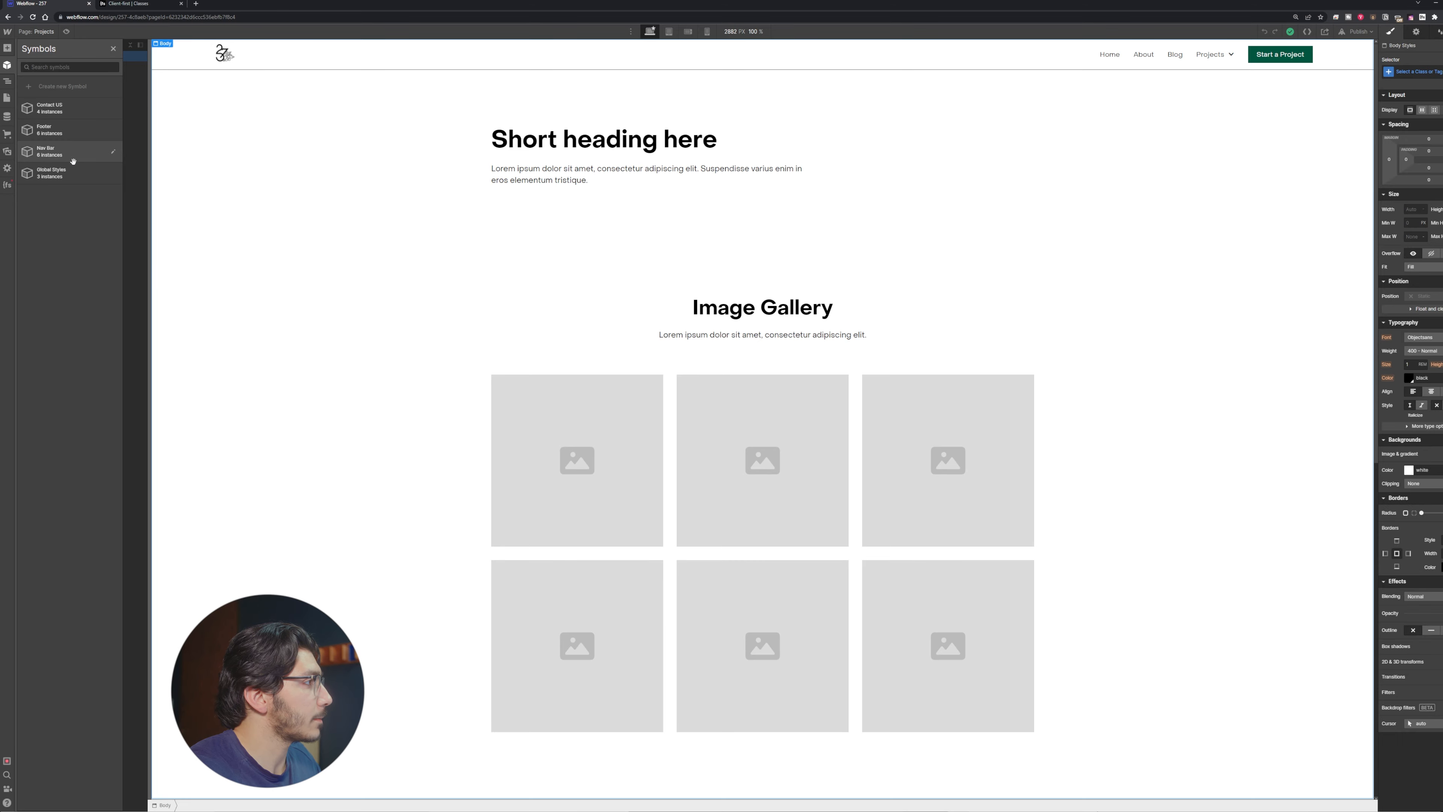
click(75, 176)
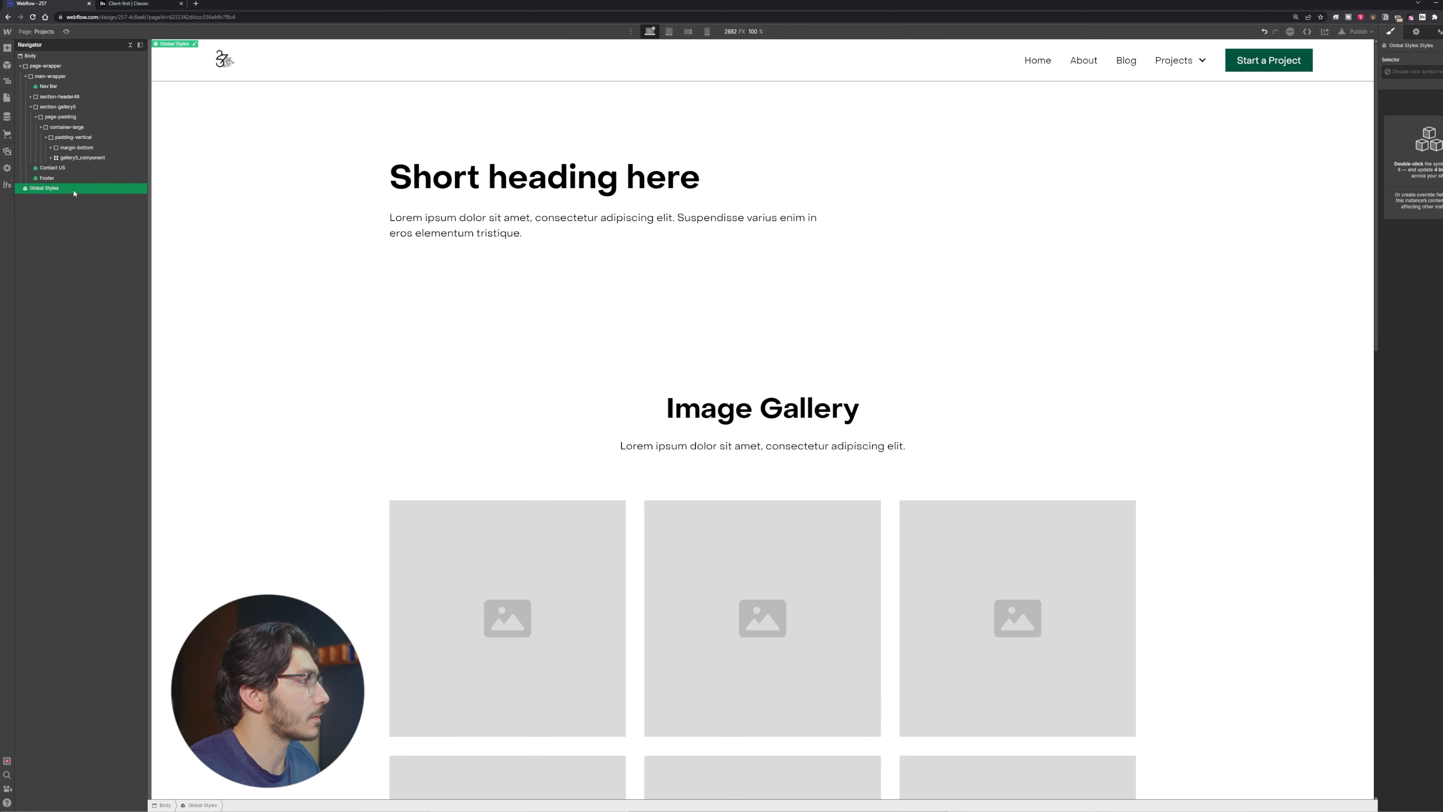
drag(75, 193, 57, 63)
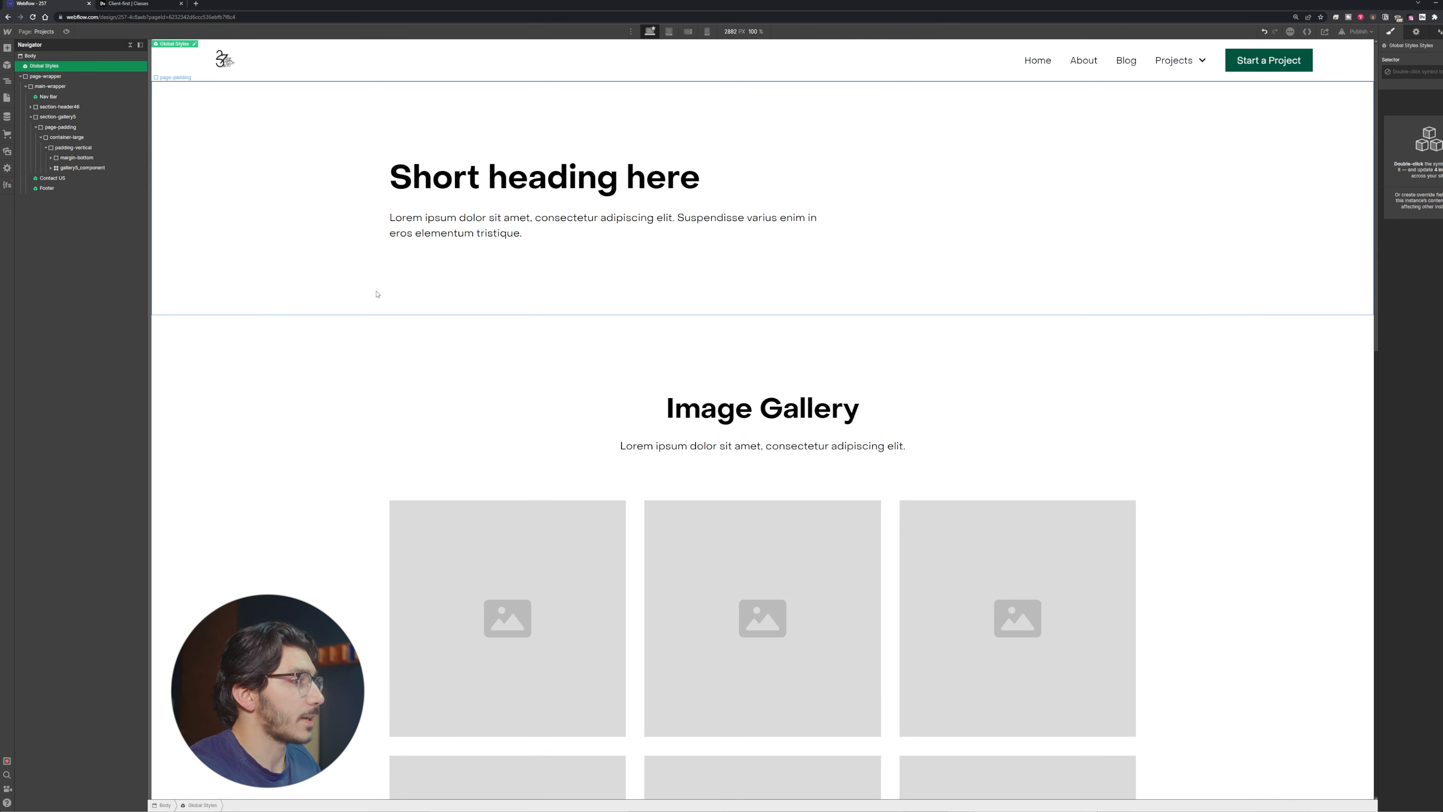
click(66, 31)
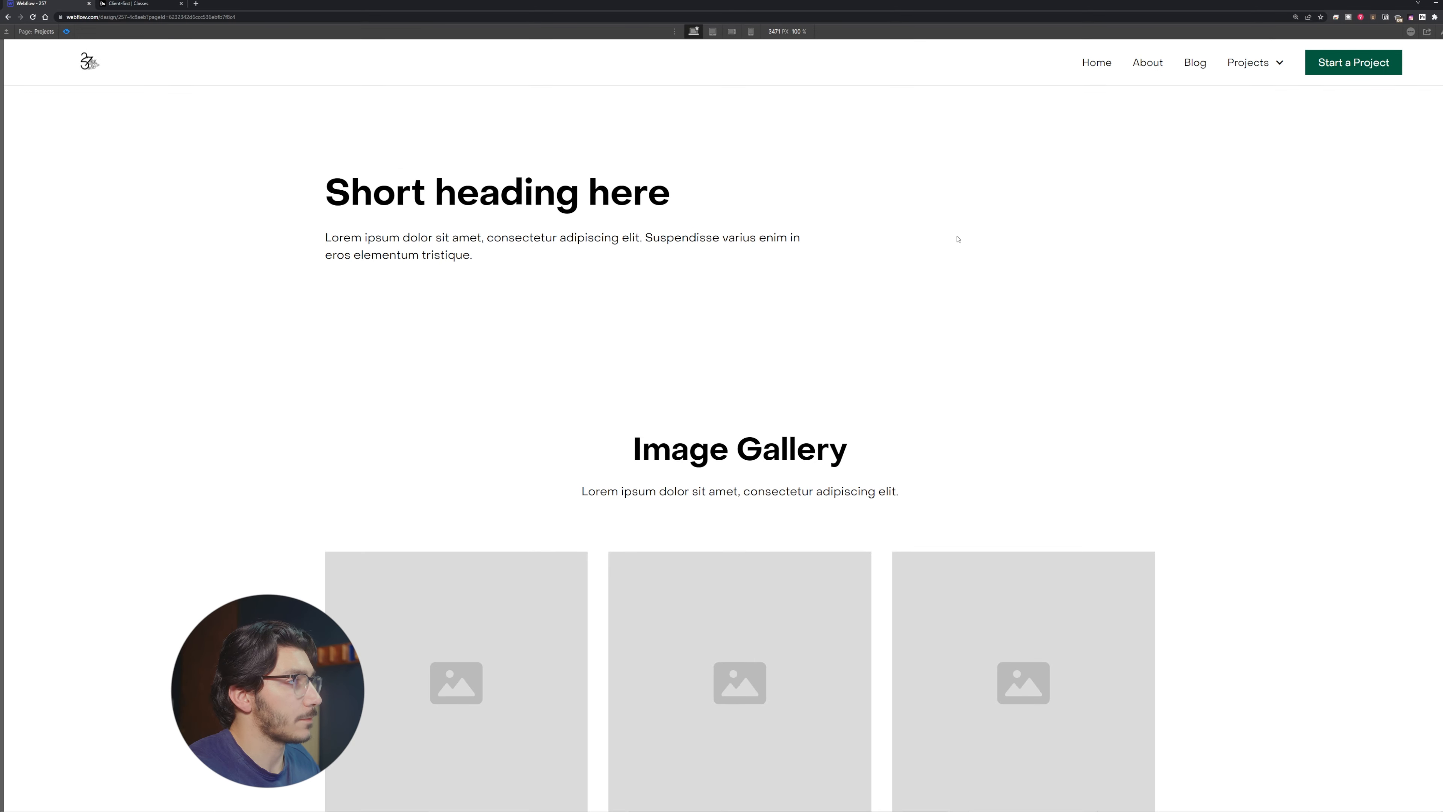
mouse_move(1442, 242)
mouse_down()
mouse_move(1068, 249)
mouse_move(1247, 252)
mouse_move(1442, 252)
mouse_move(1051, 236)
mouse_move(1441, 222)
mouse_up()
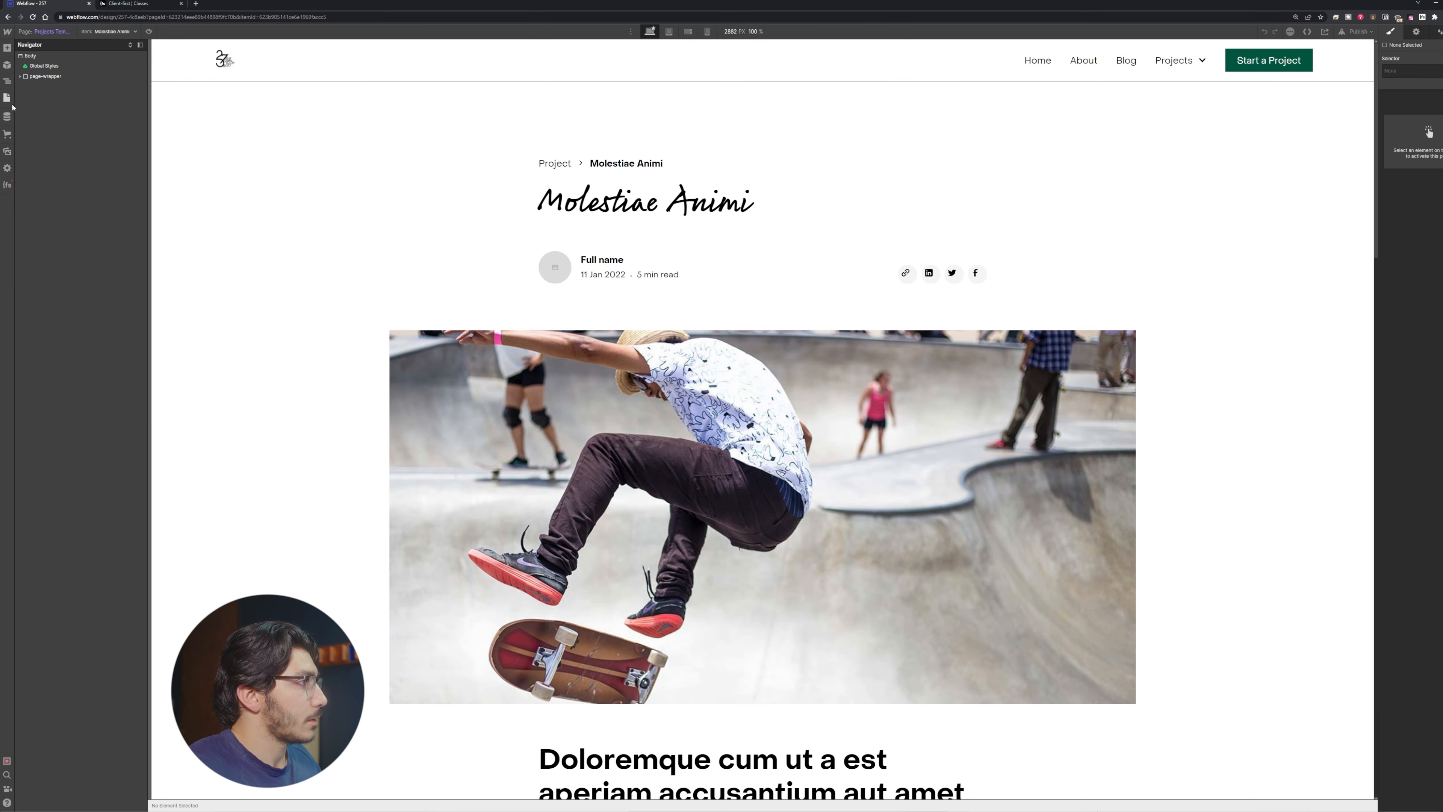
Return to the Projects page and expand gallery5_component to look through its lightbox links
click(7, 97)
click(51, 123)
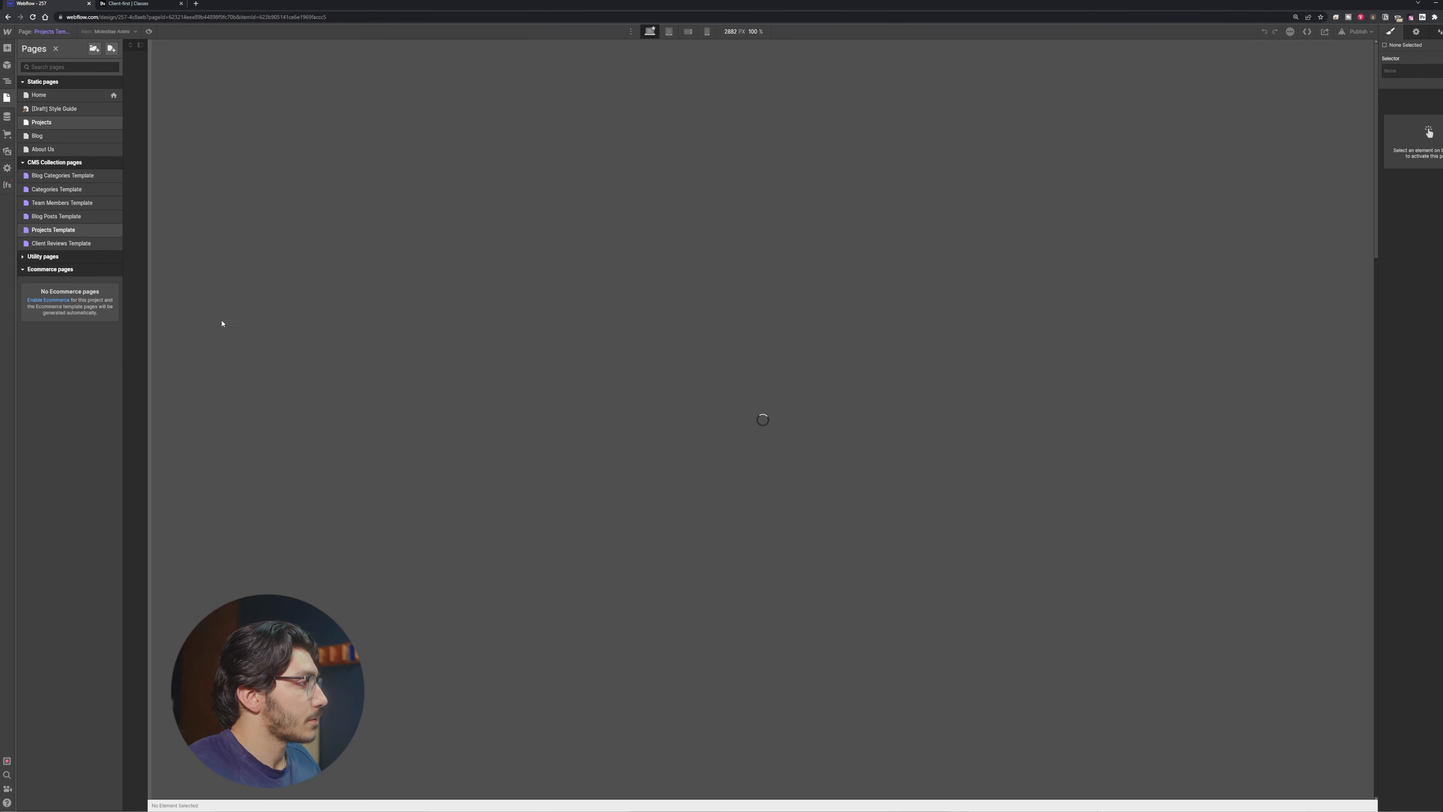
scroll(398, 373, down, 5)
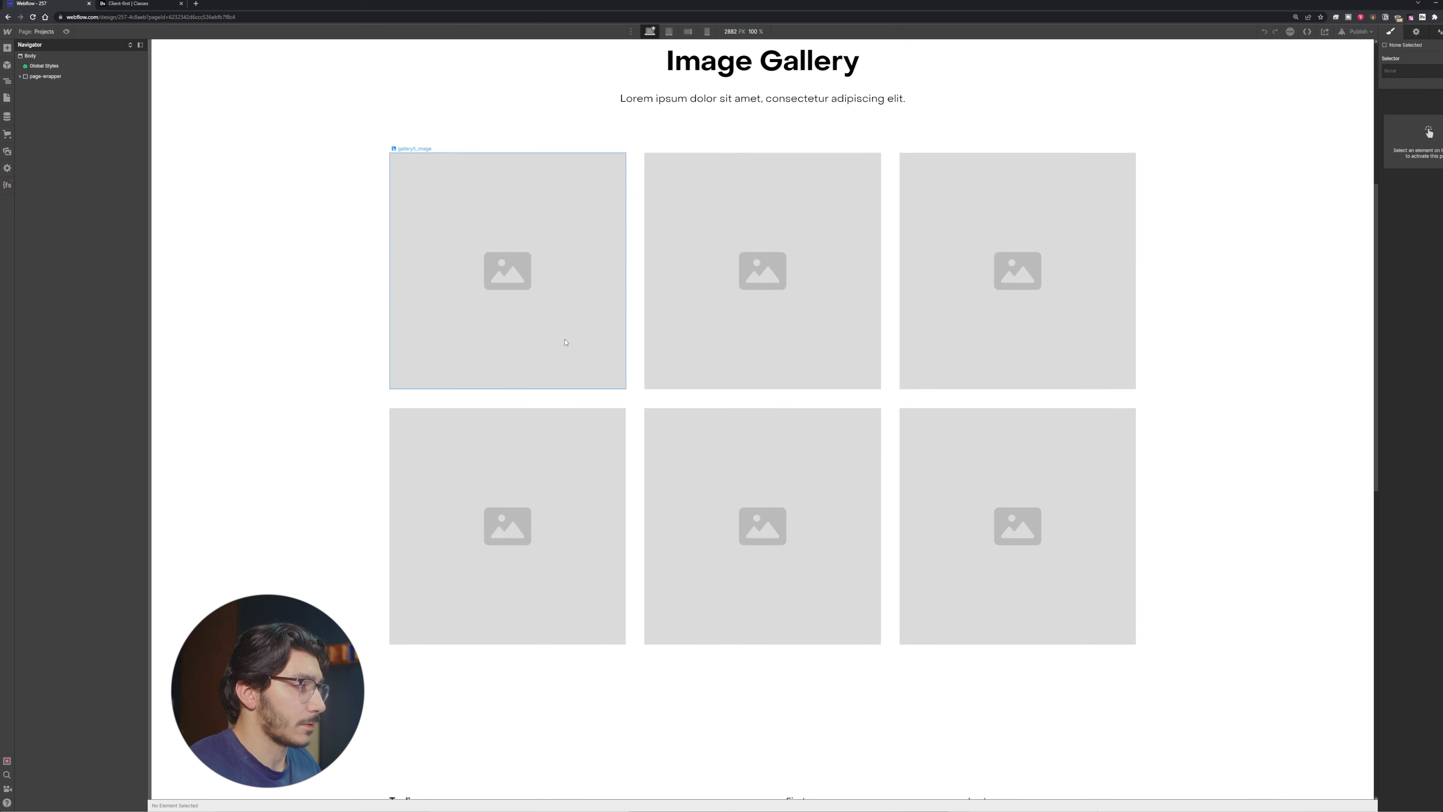
click(633, 332)
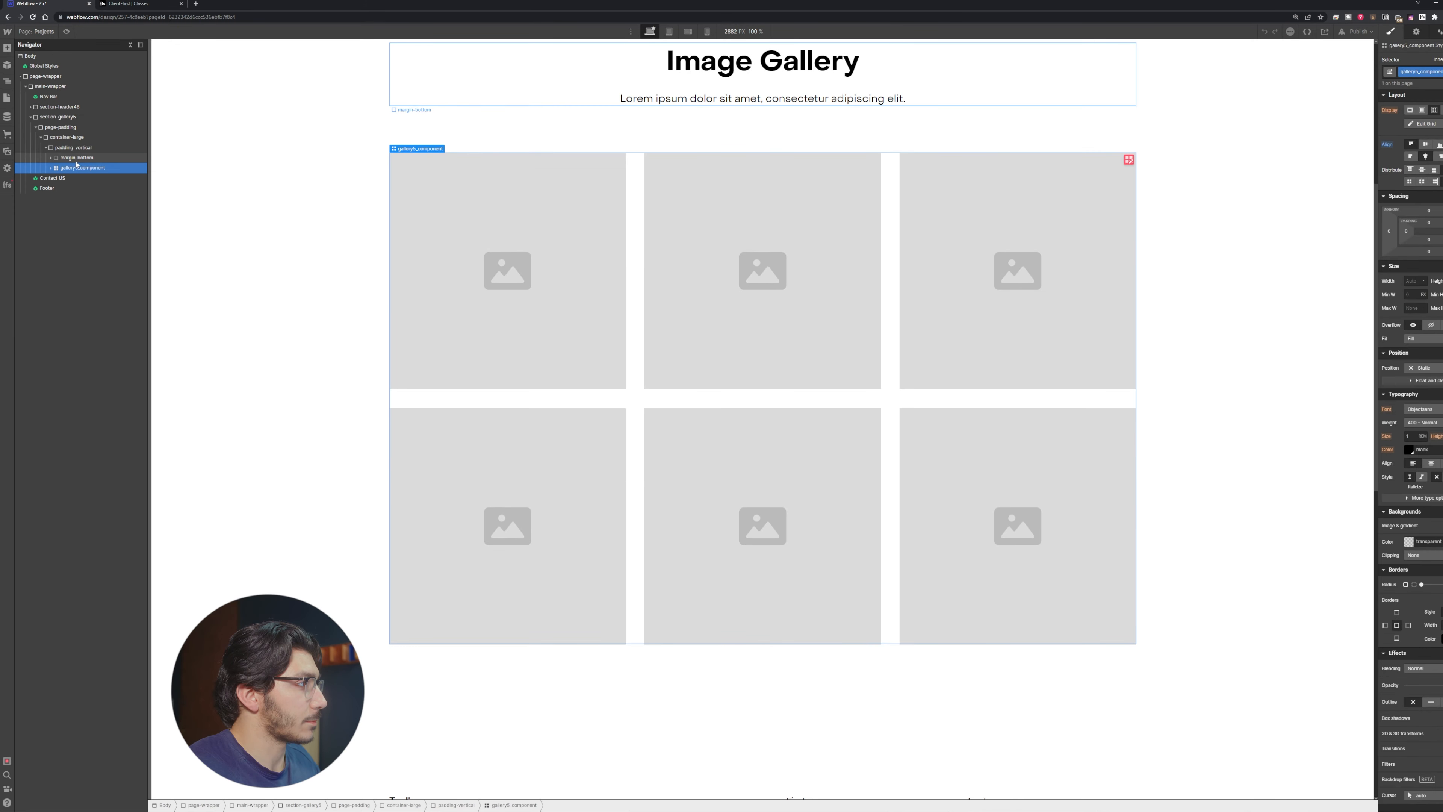
click(50, 167)
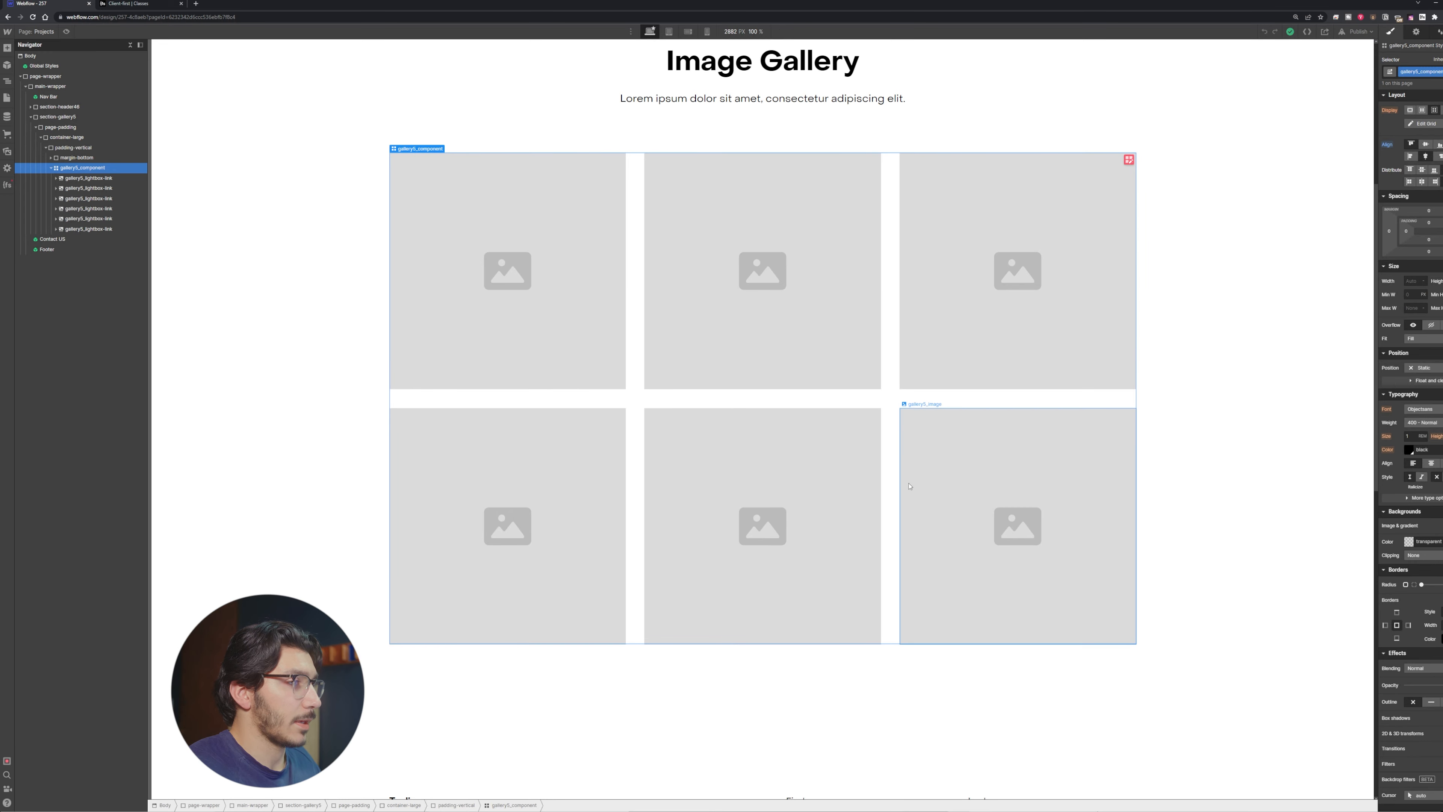
scroll(908, 483, down, 4)
scroll(789, 448, up, 6)
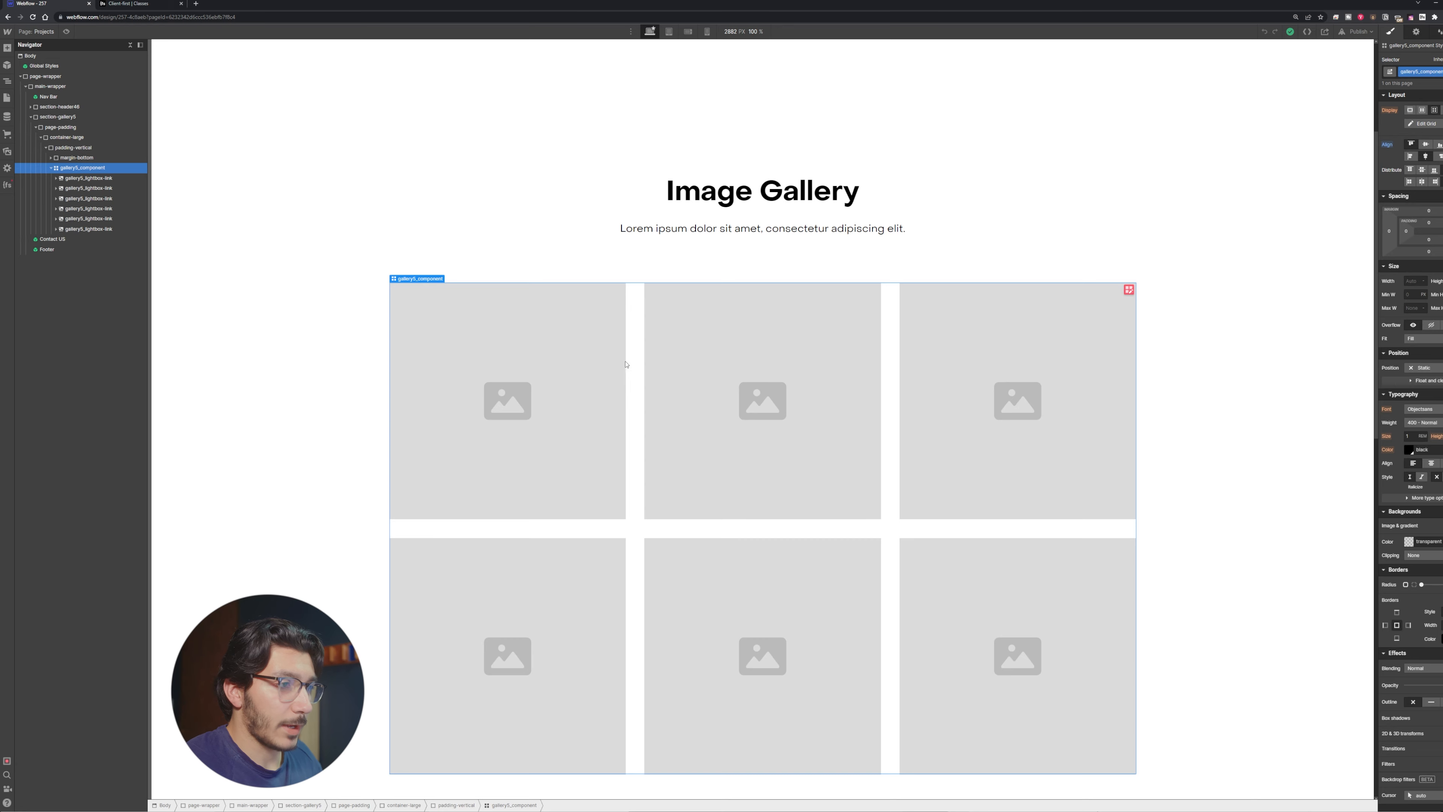
Insert a Collection List into the gallery section's padding-vertical block, below gallery5_component
click(82, 159)
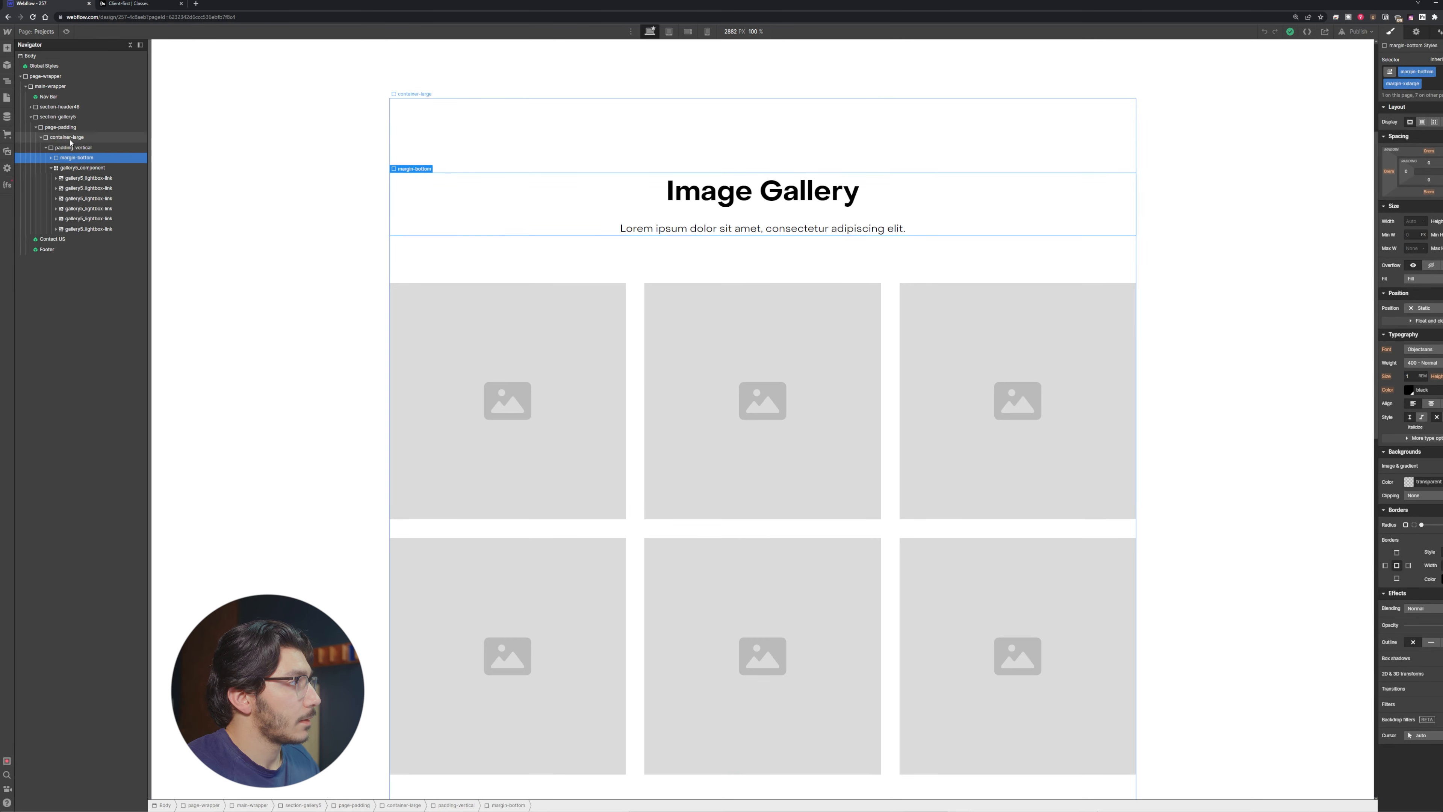
click(77, 149)
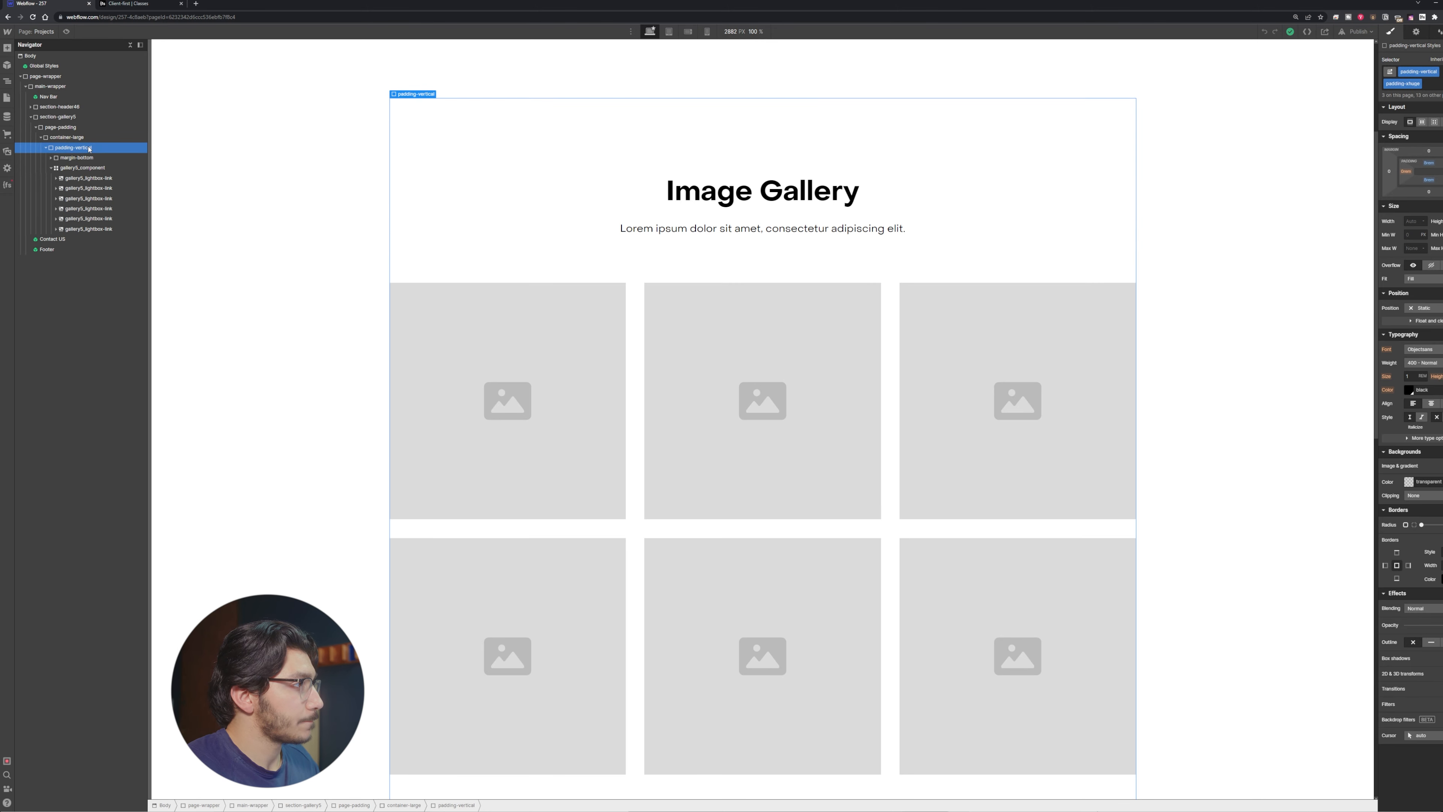
key(ctrl+k)
text(collection list)
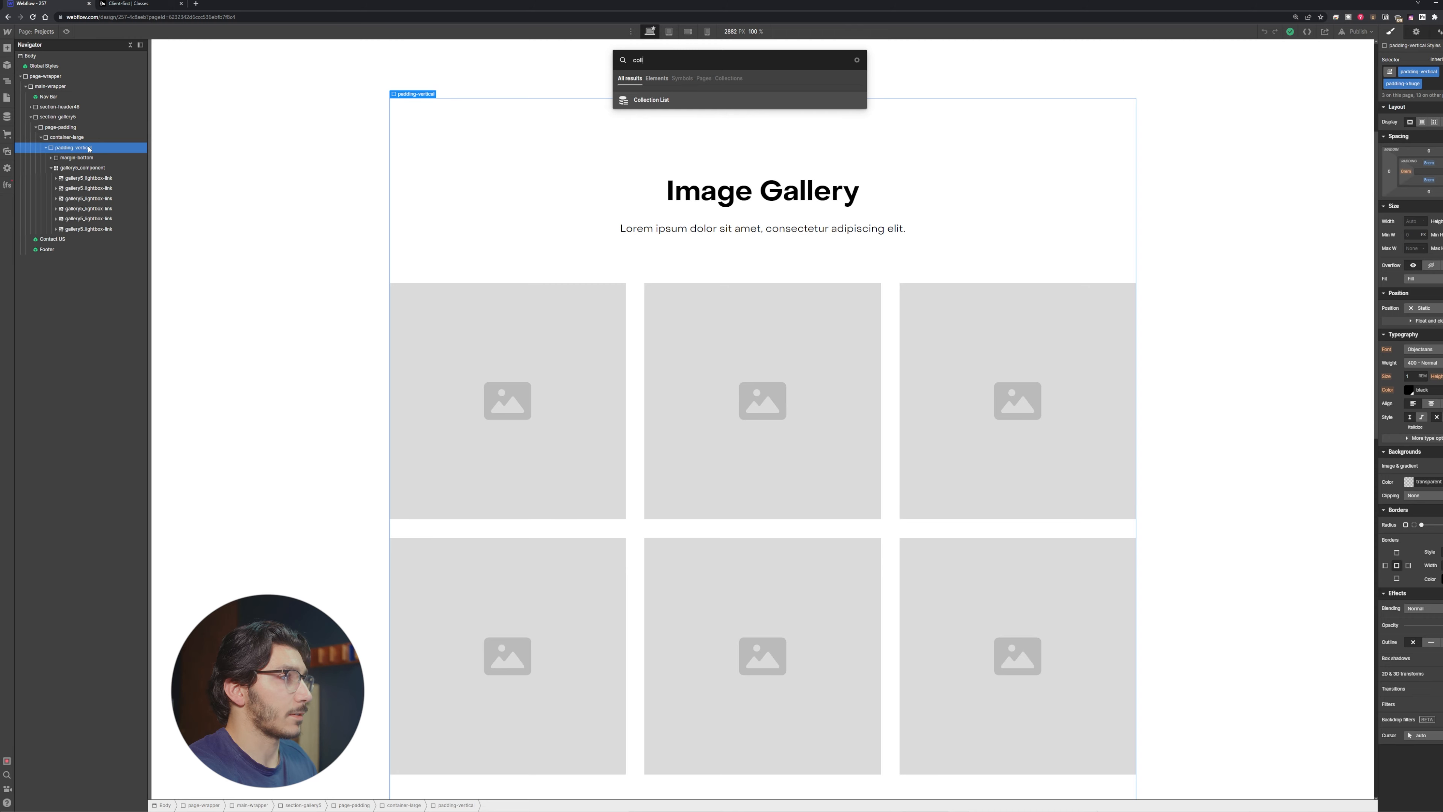
key(Return)
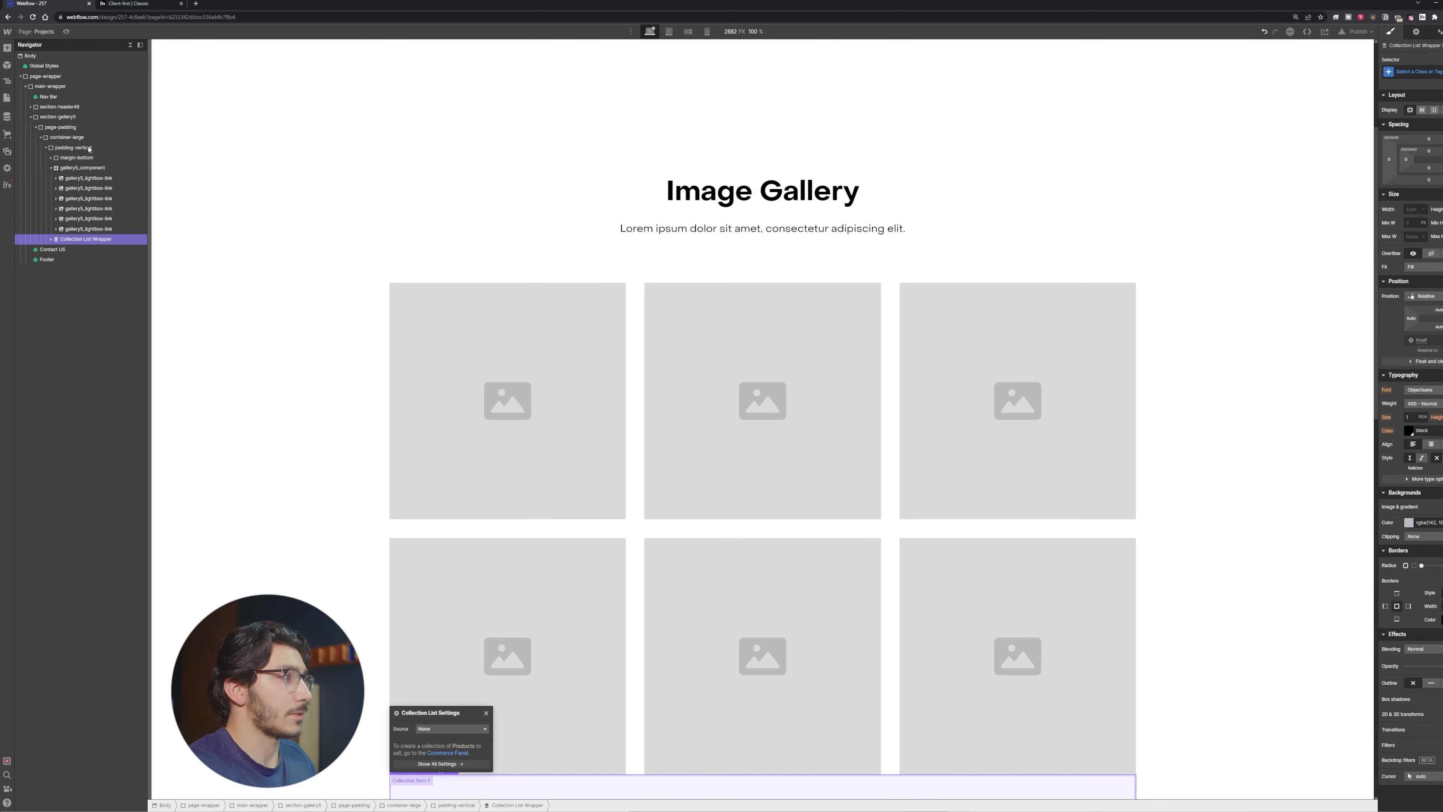
Apply the gallery5_component class to the new Collection List and set its display to Grid
click(74, 250)
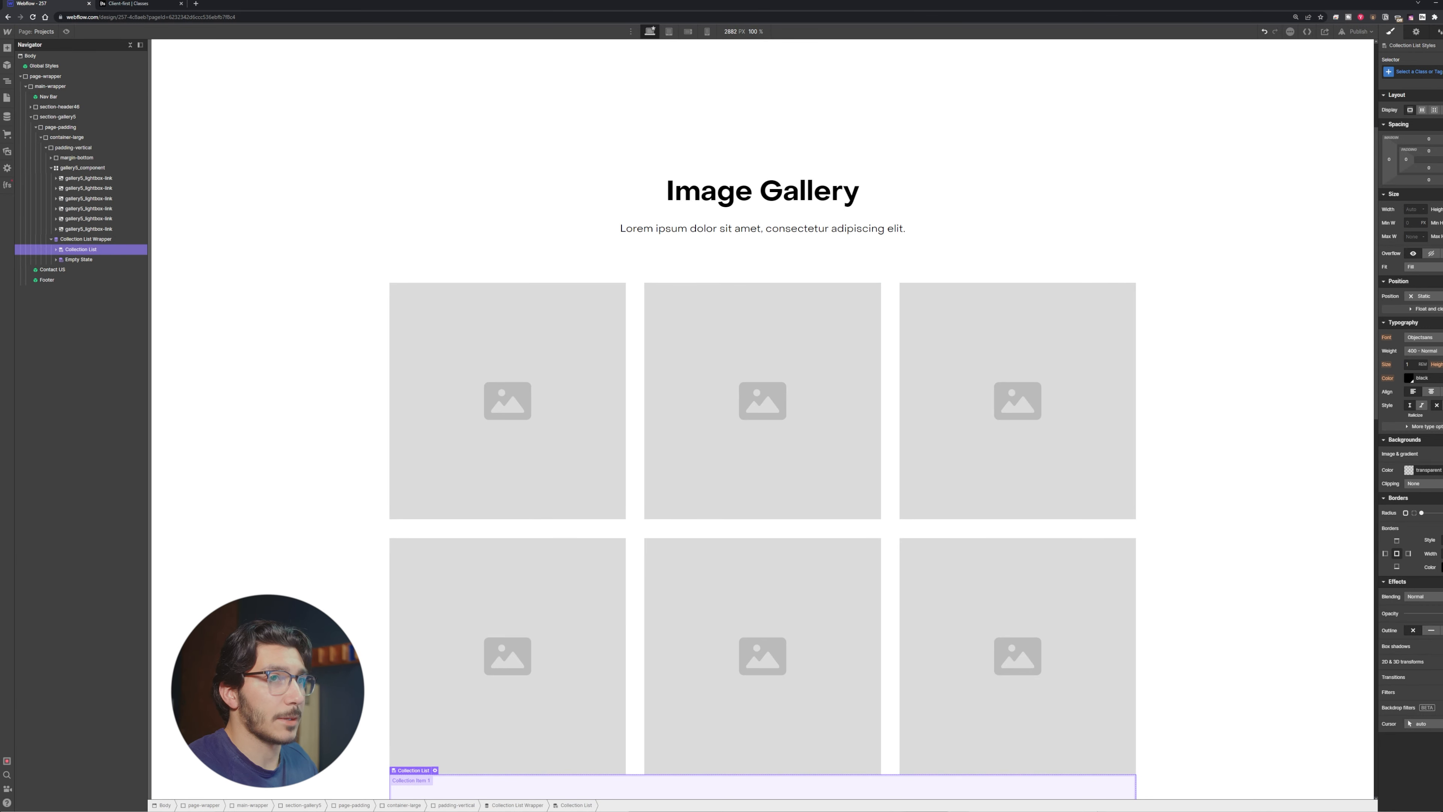
click(1442, 69)
text(gallery)
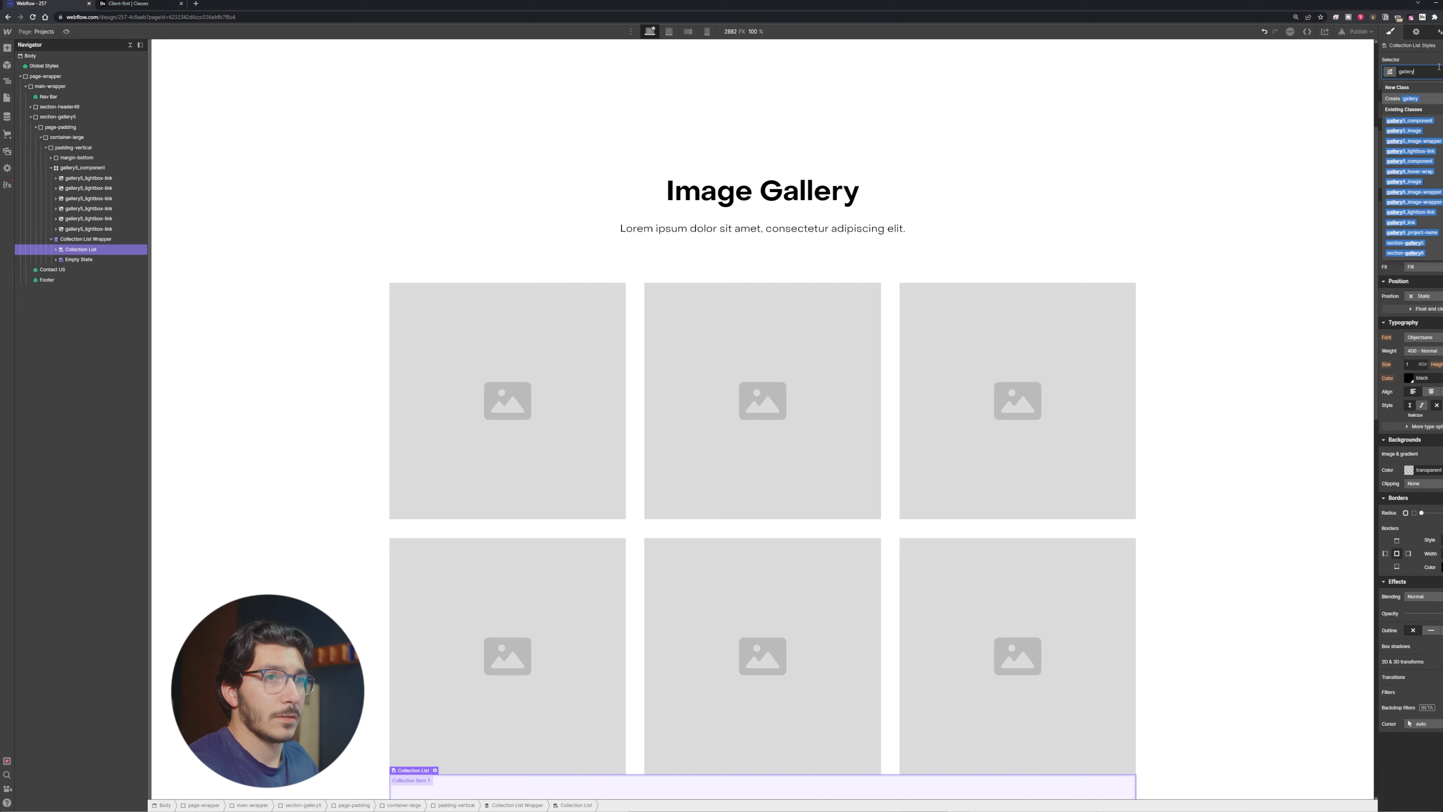
click(1409, 121)
scroll(1027, 241, down, 5)
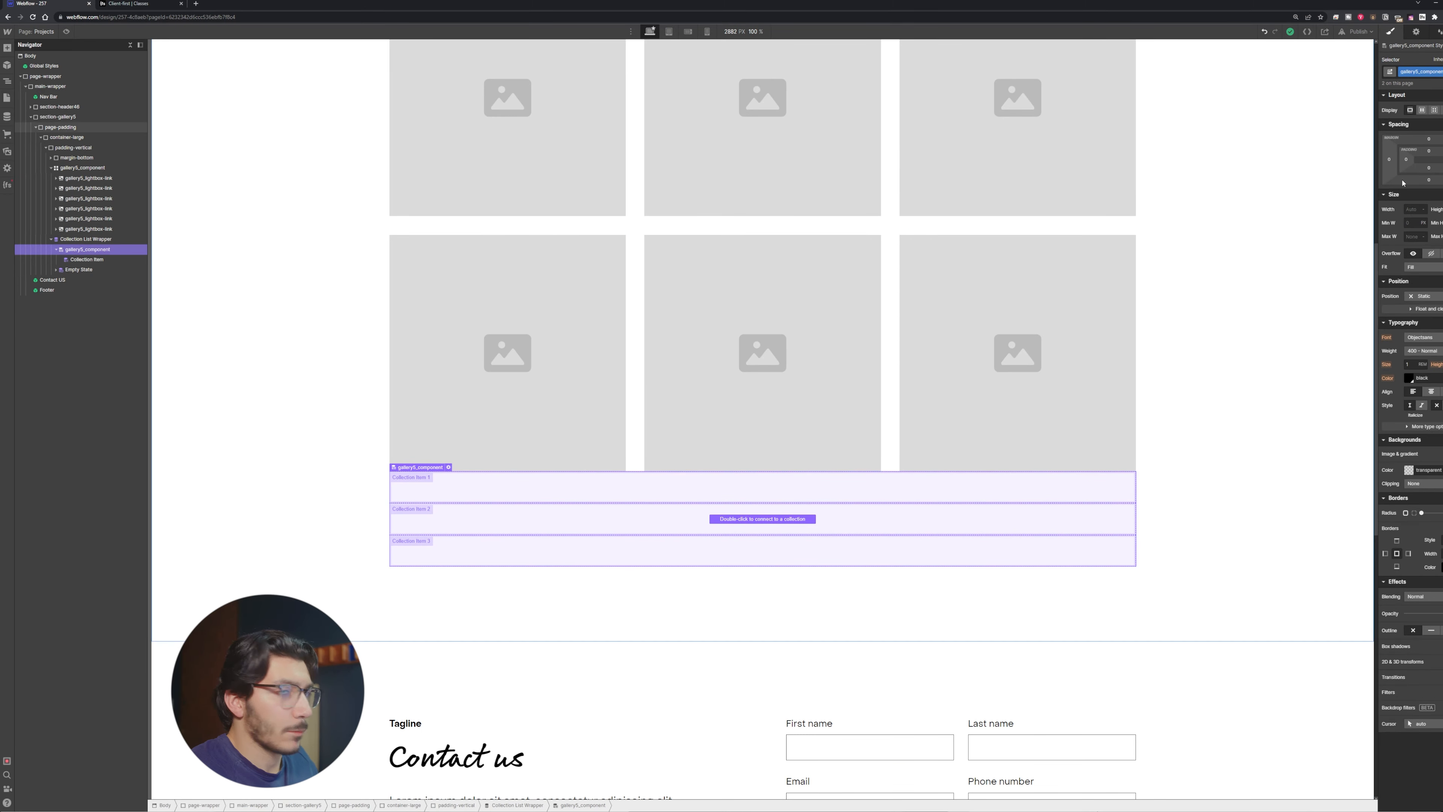
click(1434, 110)
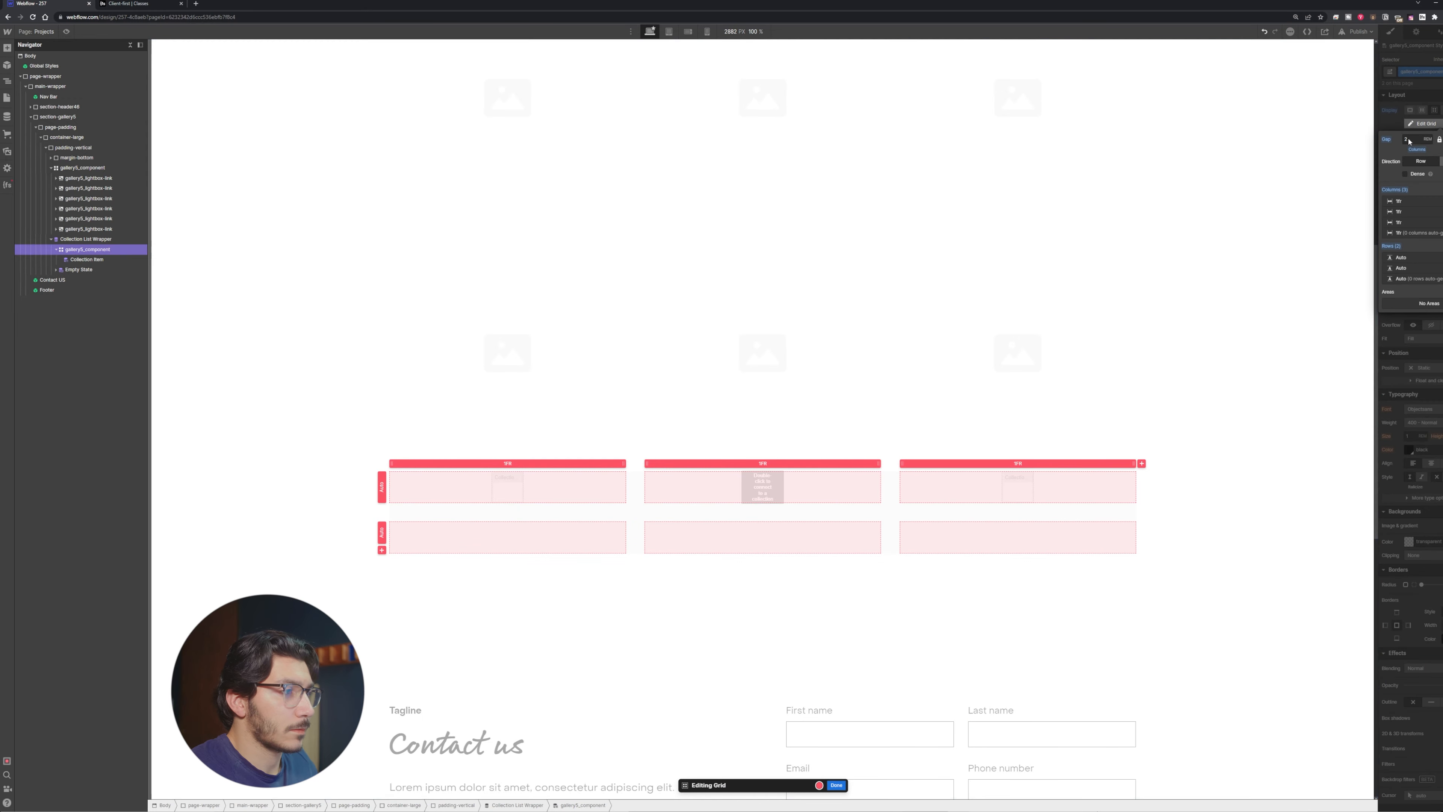
click(837, 786)
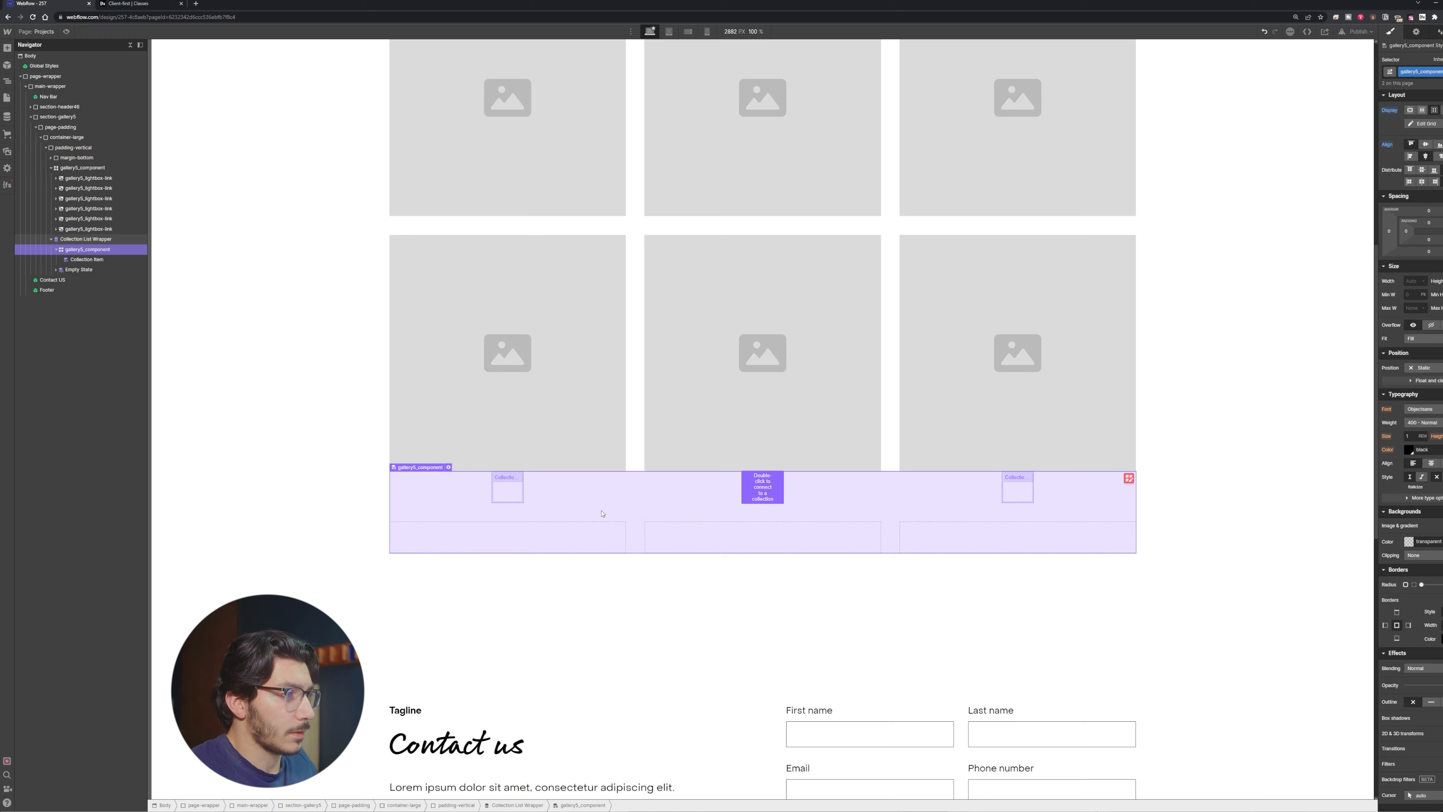
Set the new Collection List's source to the Projects collection
click(448, 466)
click(452, 577)
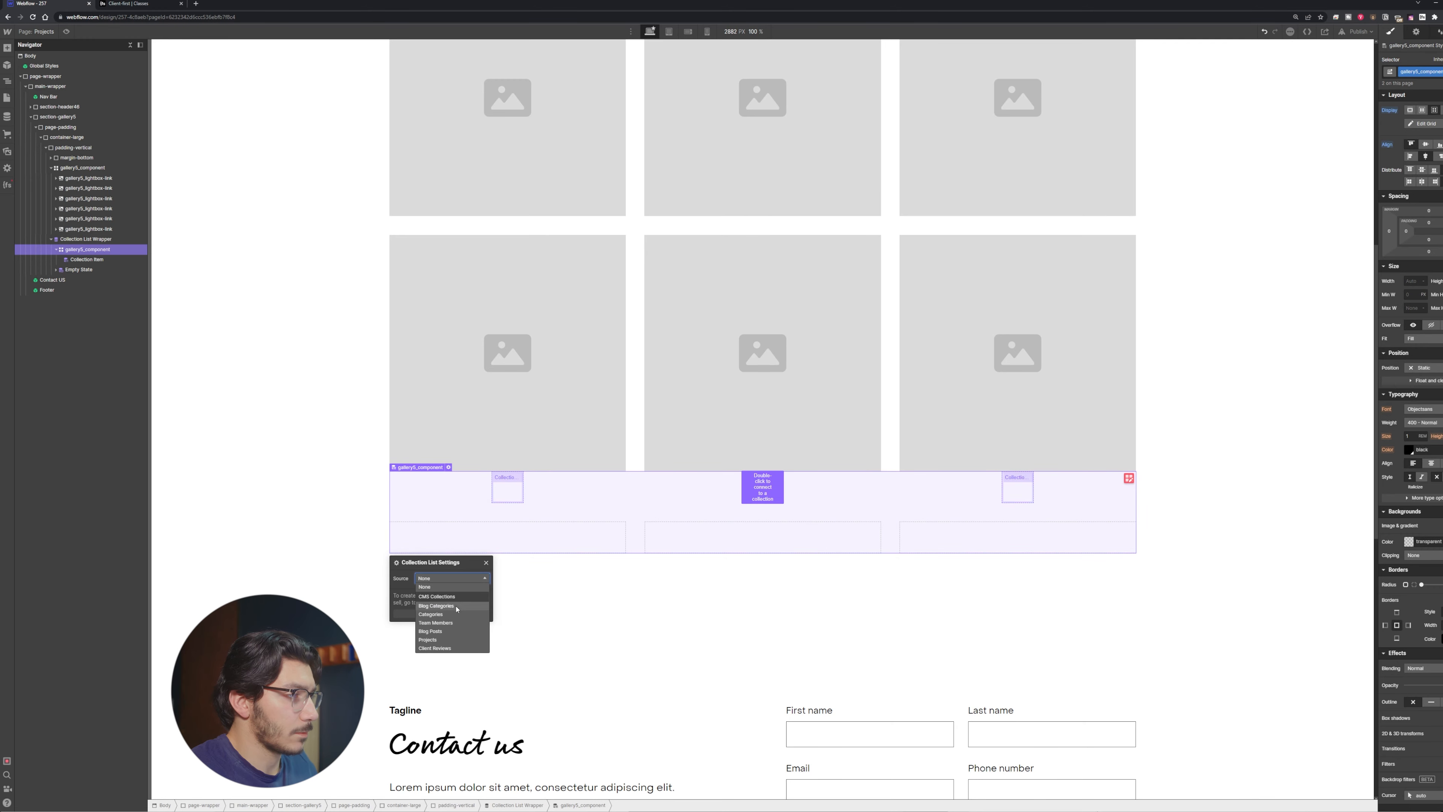
click(430, 640)
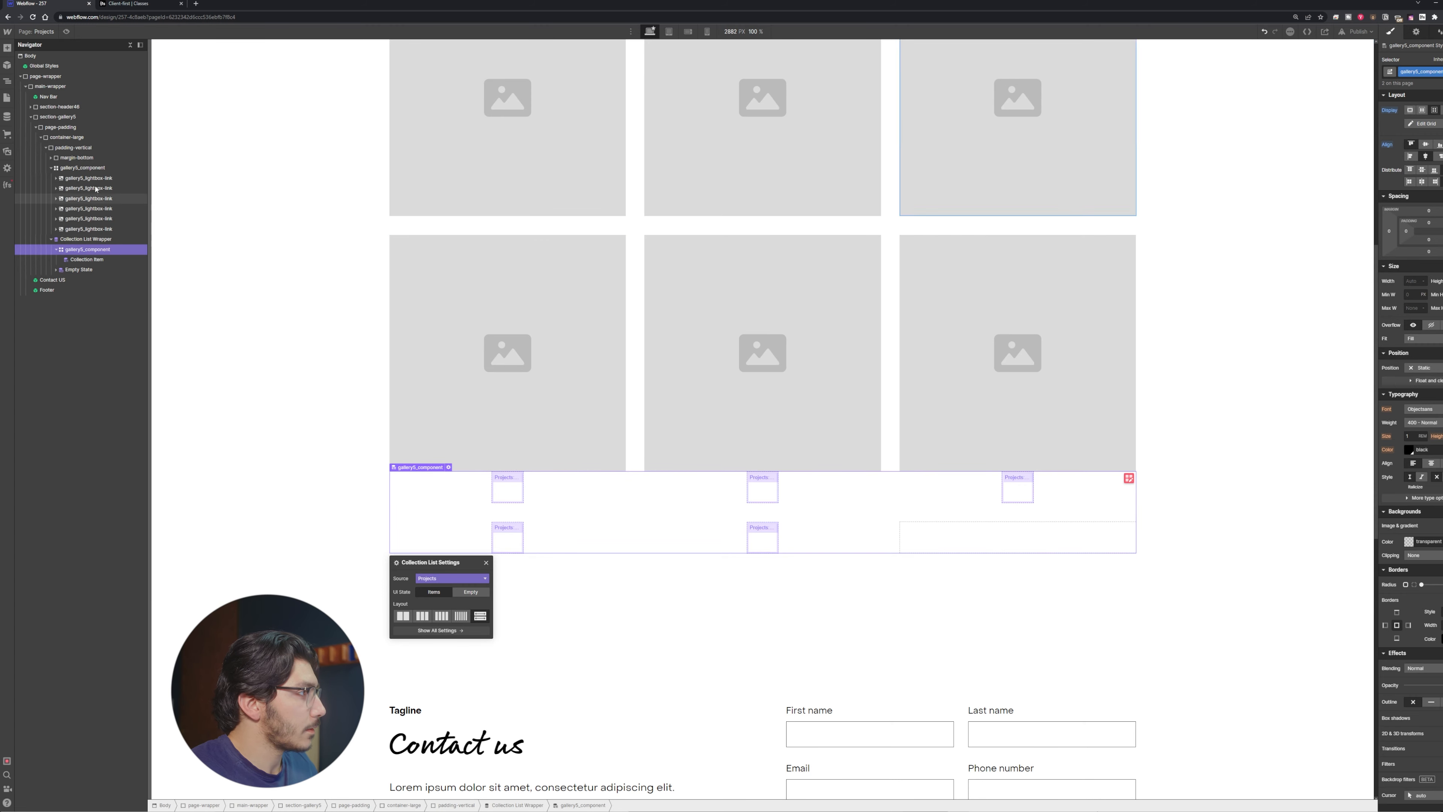
Expand the first gallery5_lightbox-link and examine the styles of the link and its nested gallery5_image-wrapper
click(95, 177)
click(55, 178)
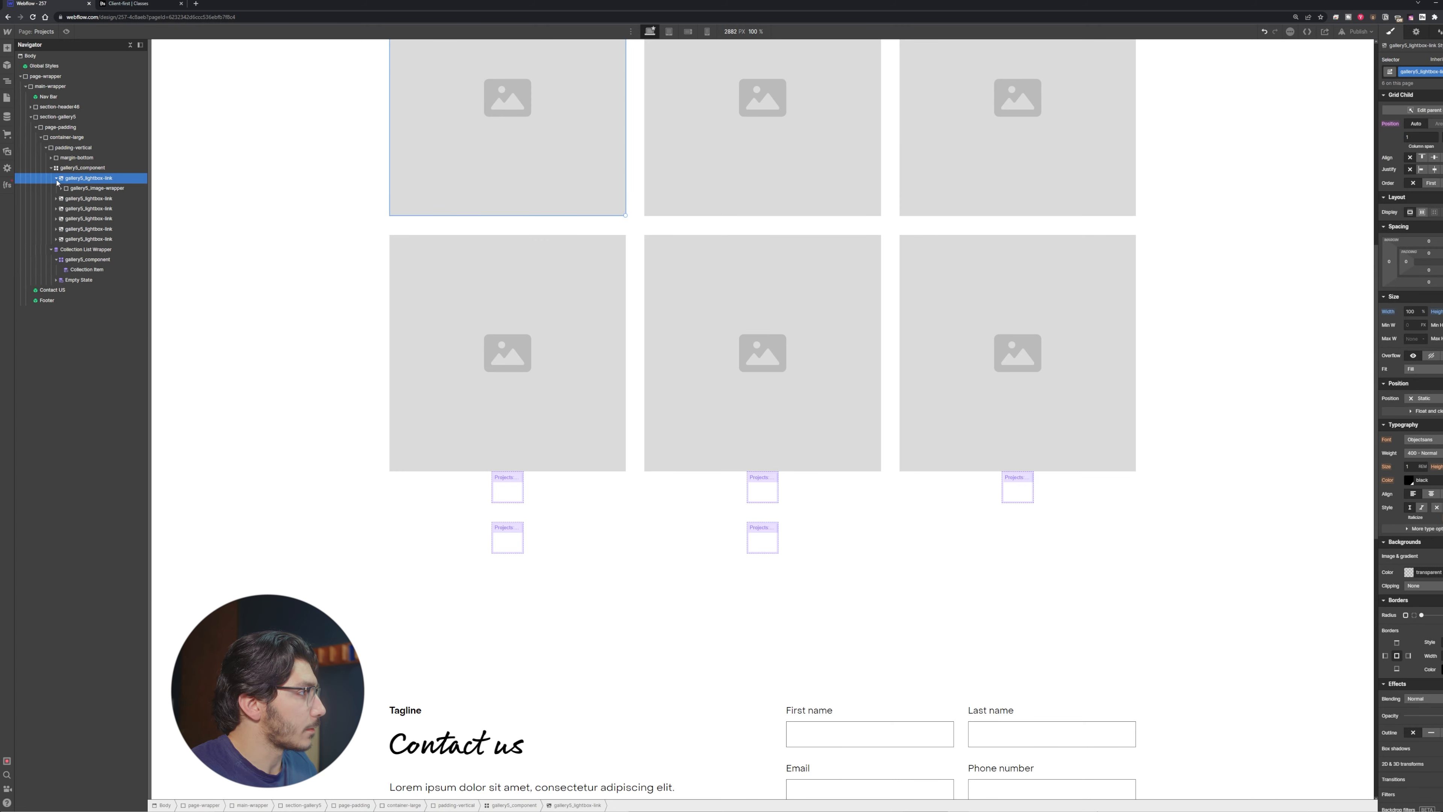
click(110, 192)
click(109, 179)
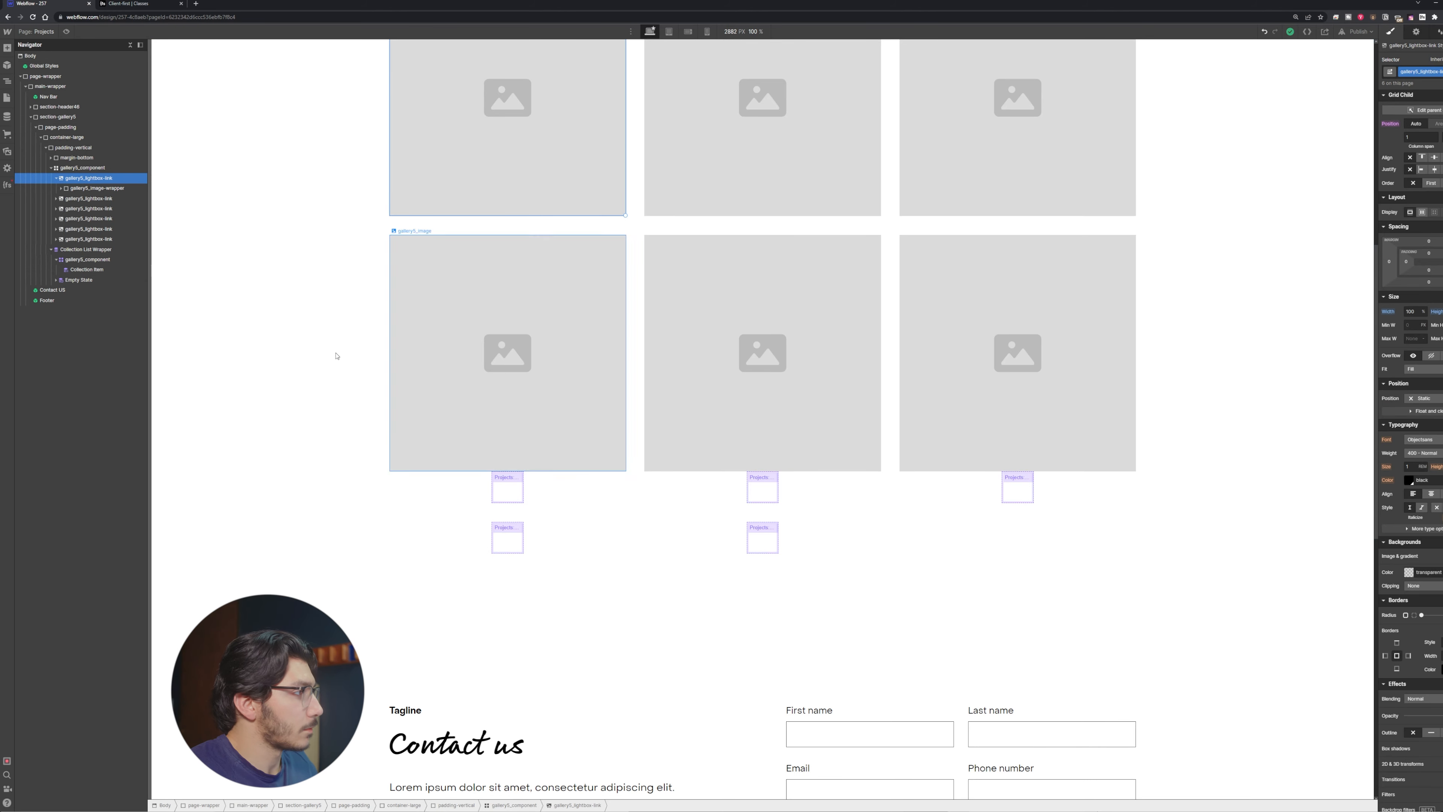
Create a gallery5_link class on the new list's Collection Item and set its width to 100%
click(87, 269)
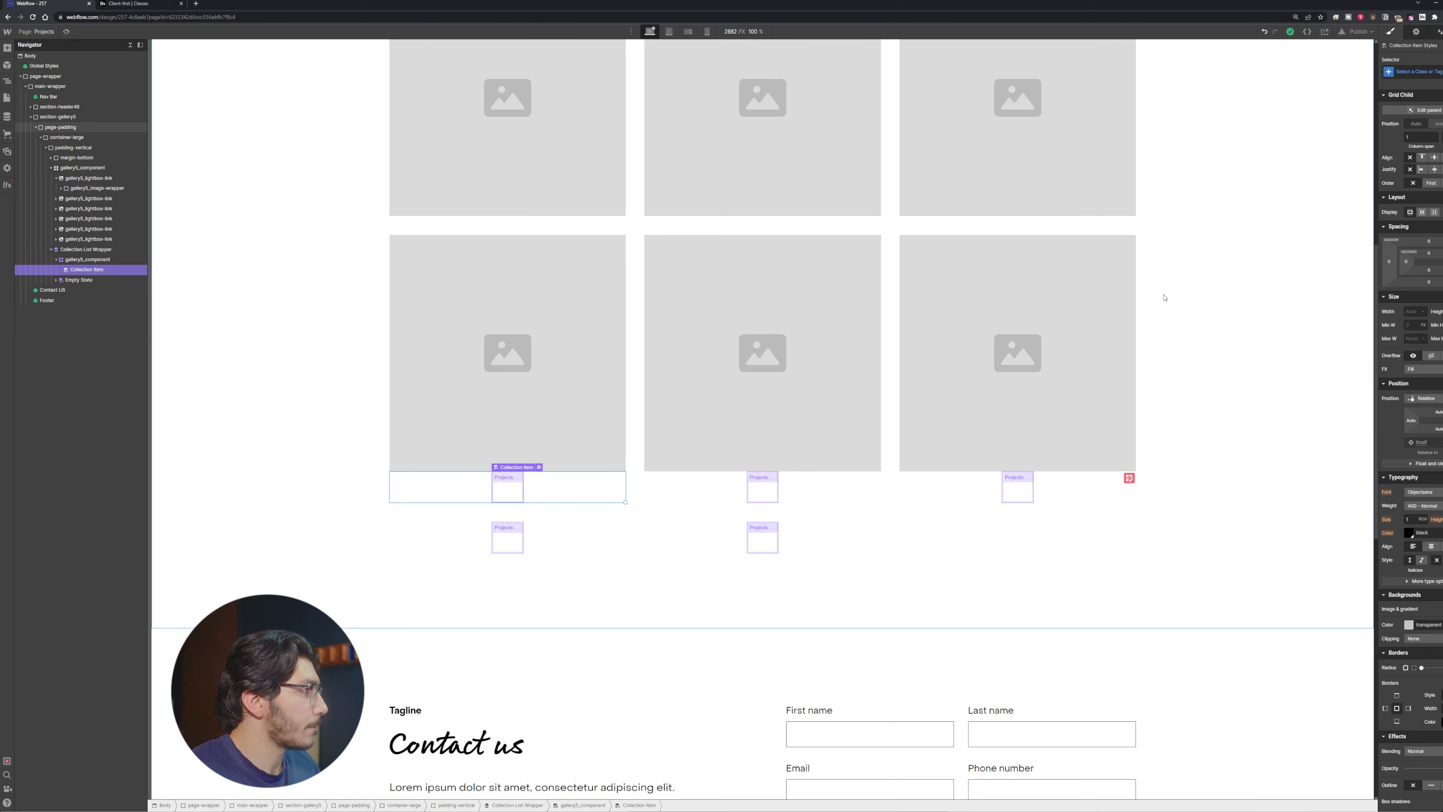
click(1435, 75)
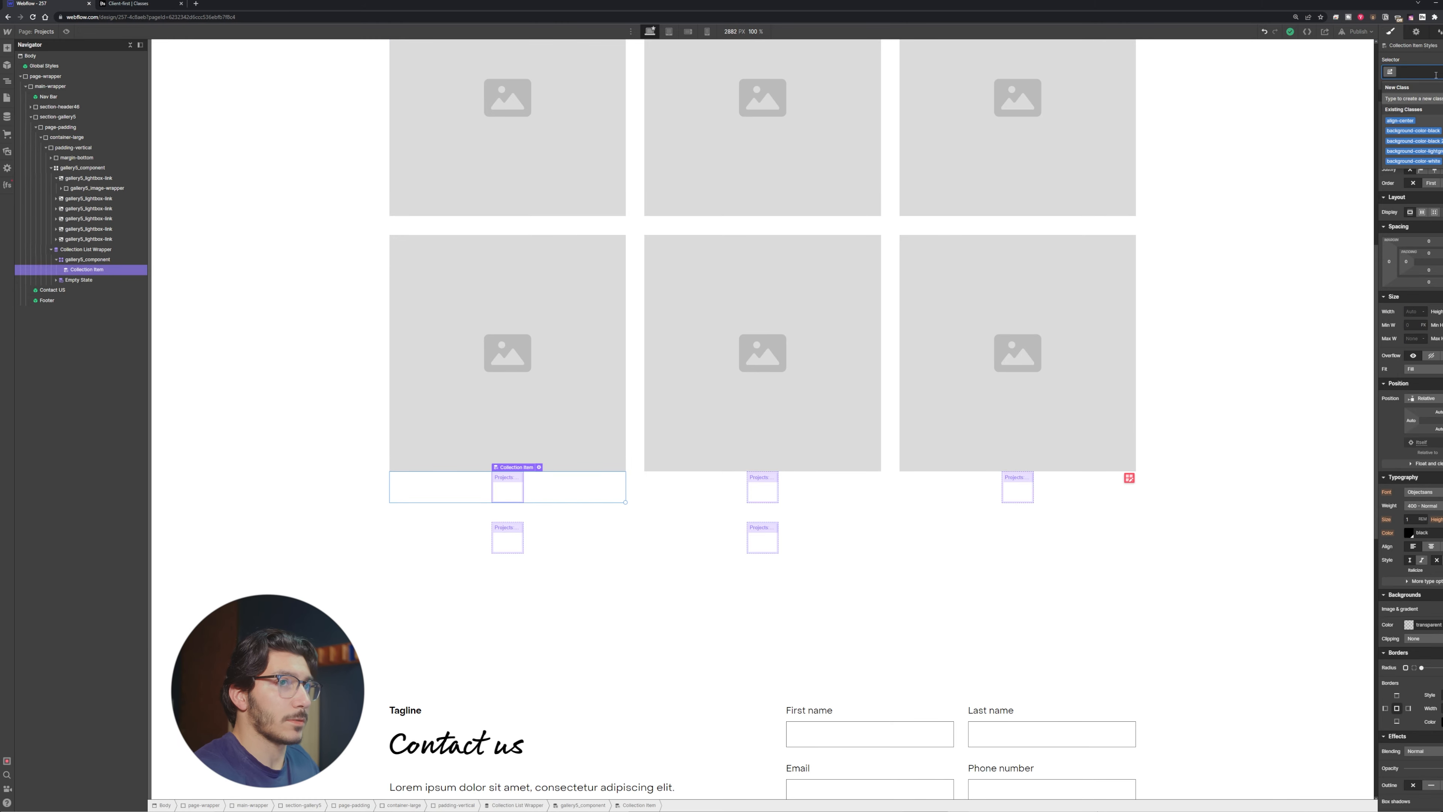
text(gallery)
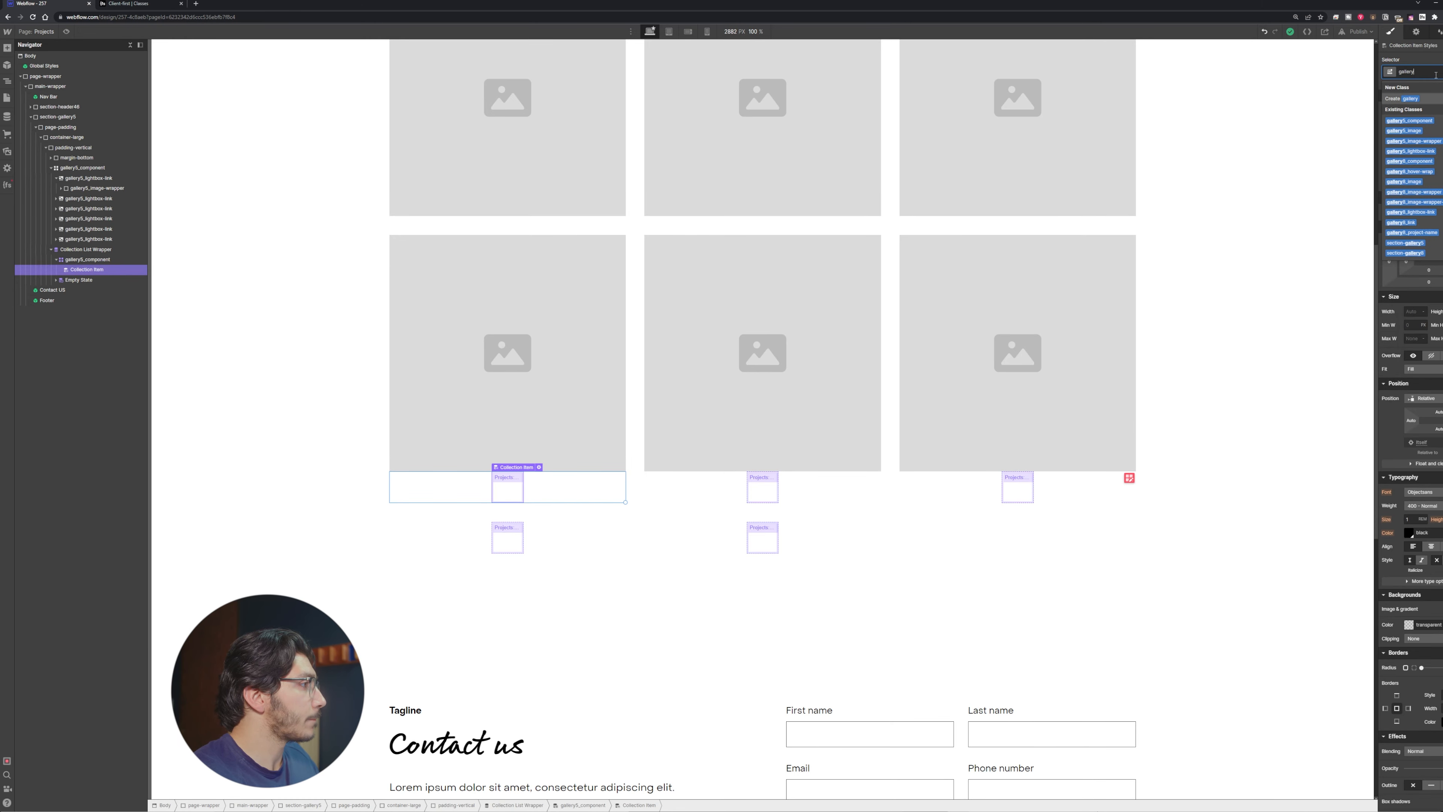
text(5_)
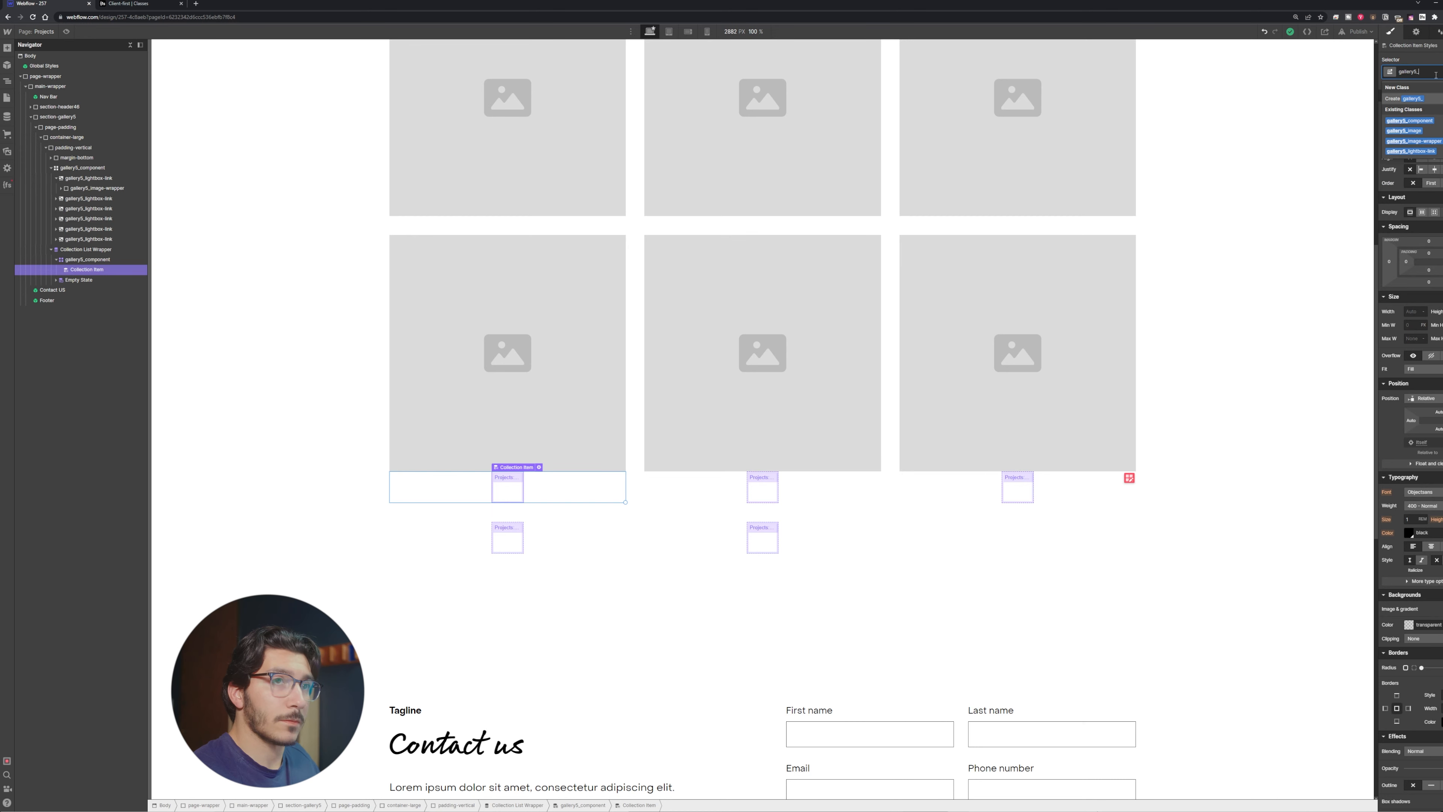
text(link)
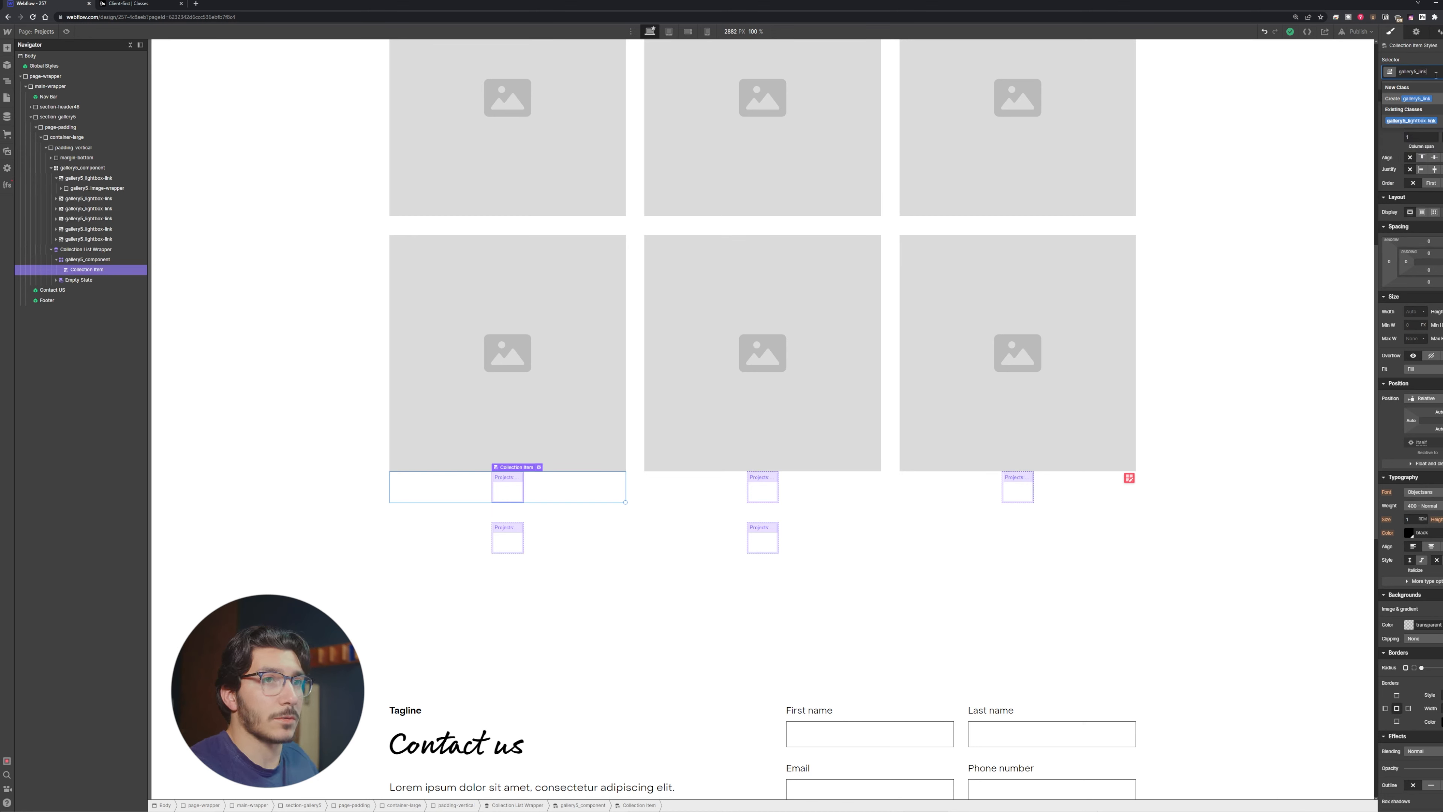
key(Return)
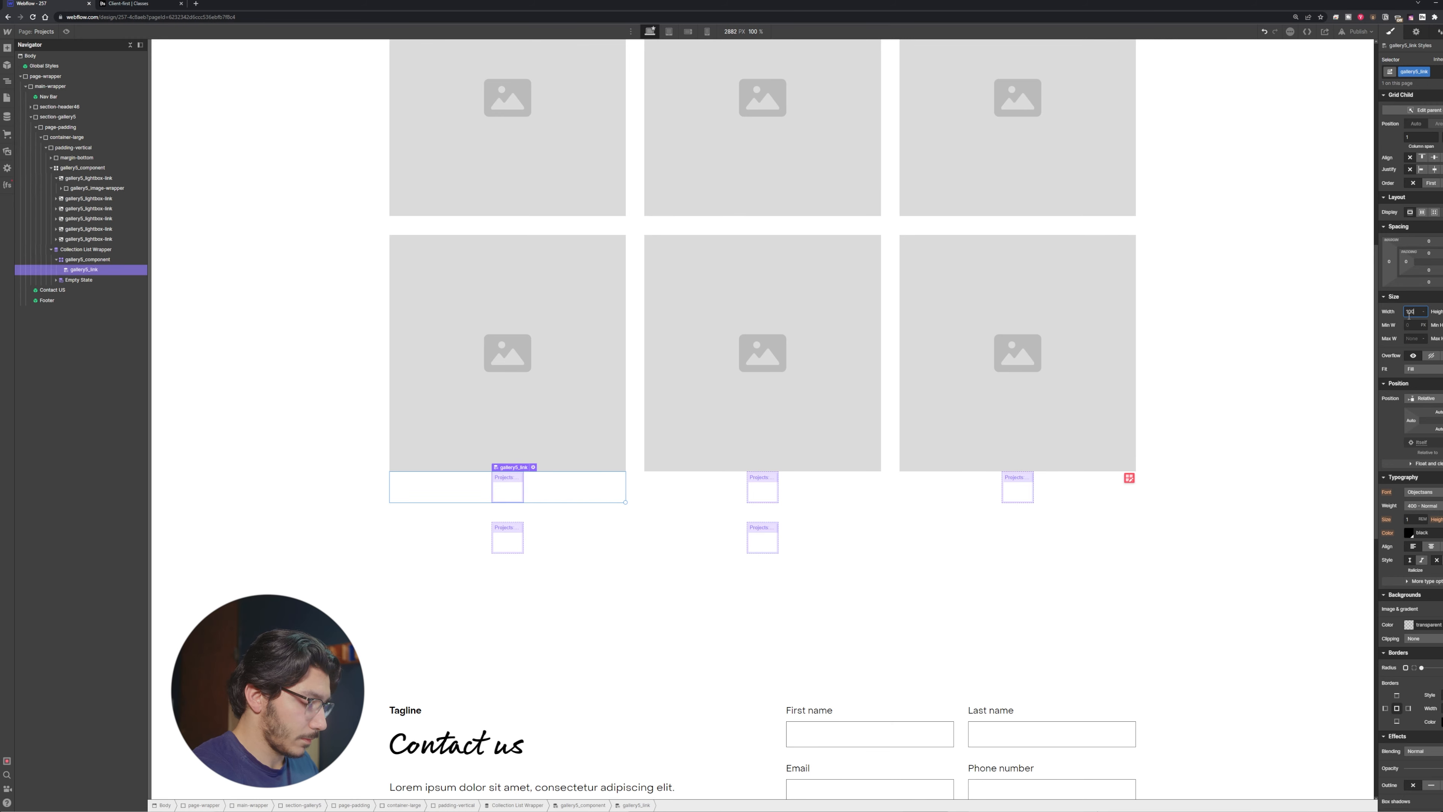
key(Return)
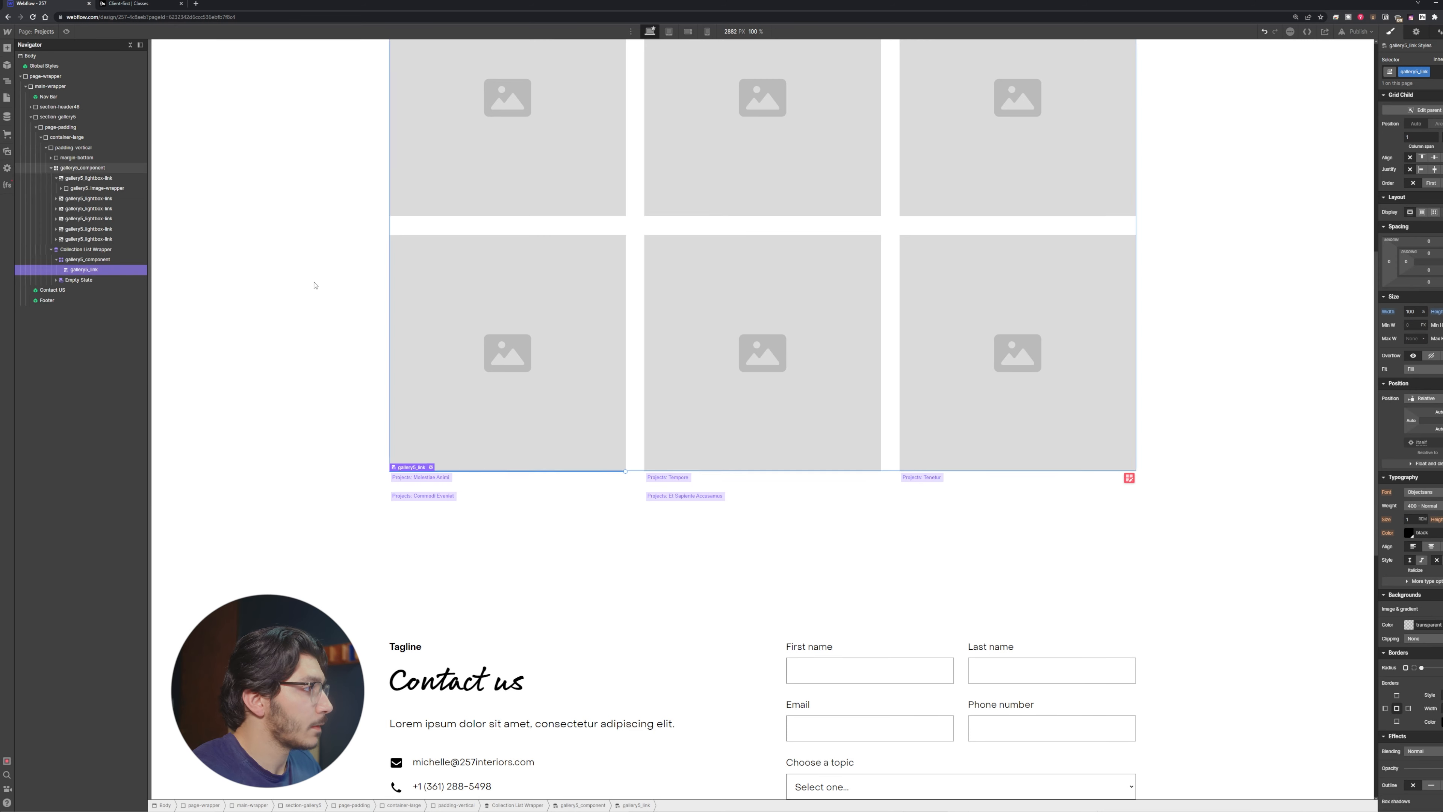
Select the gallery5_image-wrapper inside the first gallery5_lightbox-link
click(97, 190)
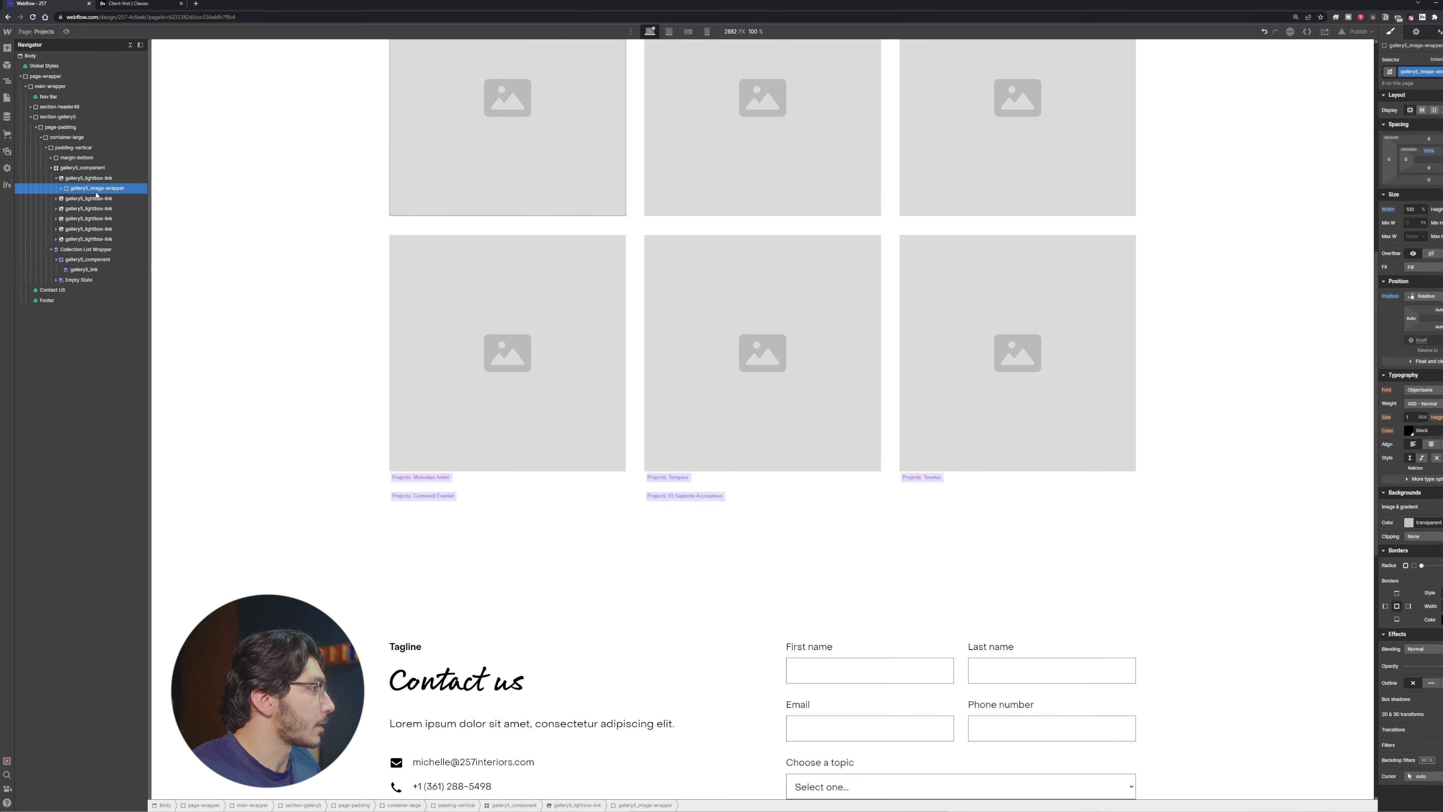